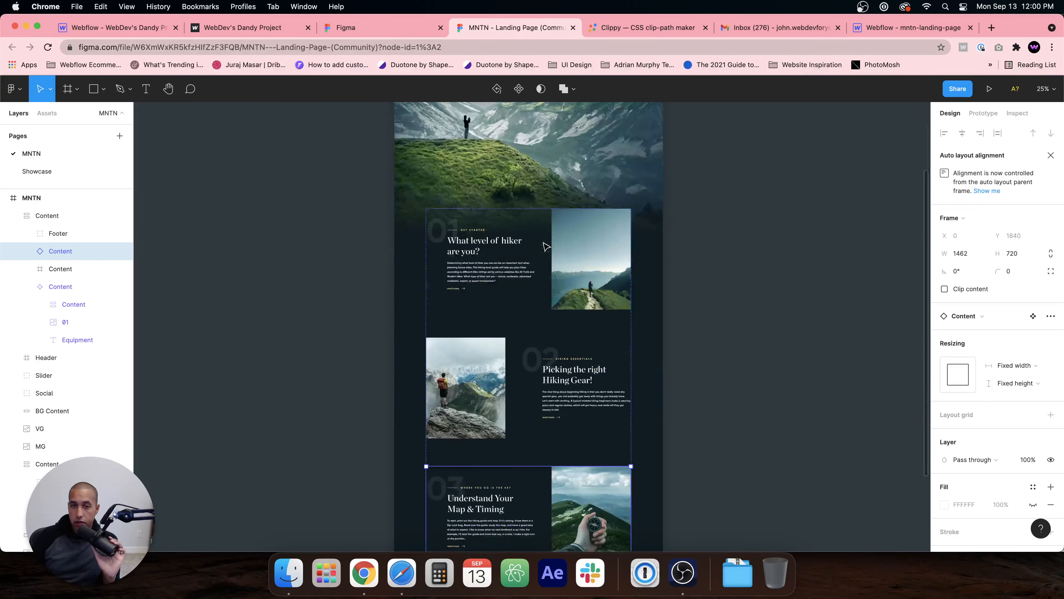
Step: Examine the hero section of the MNTN landing page design at 50% zoom
{"action": "scroll", "coordinate": [541, 241], "scroll_direction": "up", "scroll_amount": 10}
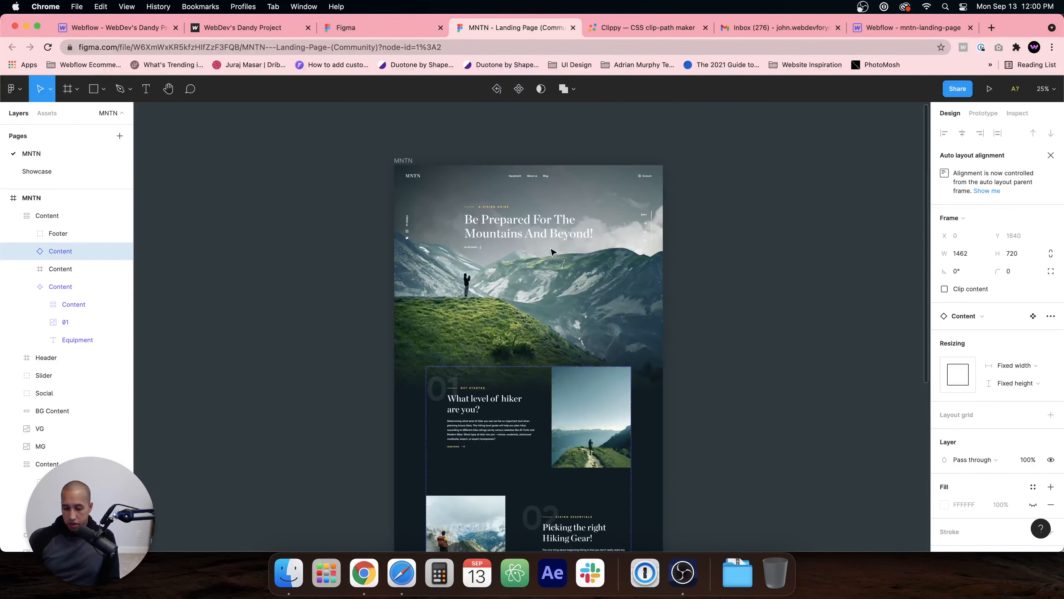
{"action": "key", "text": "shift+equal"}
{"action": "scroll", "coordinate": [552, 251], "scroll_direction": "up", "scroll_amount": 3}
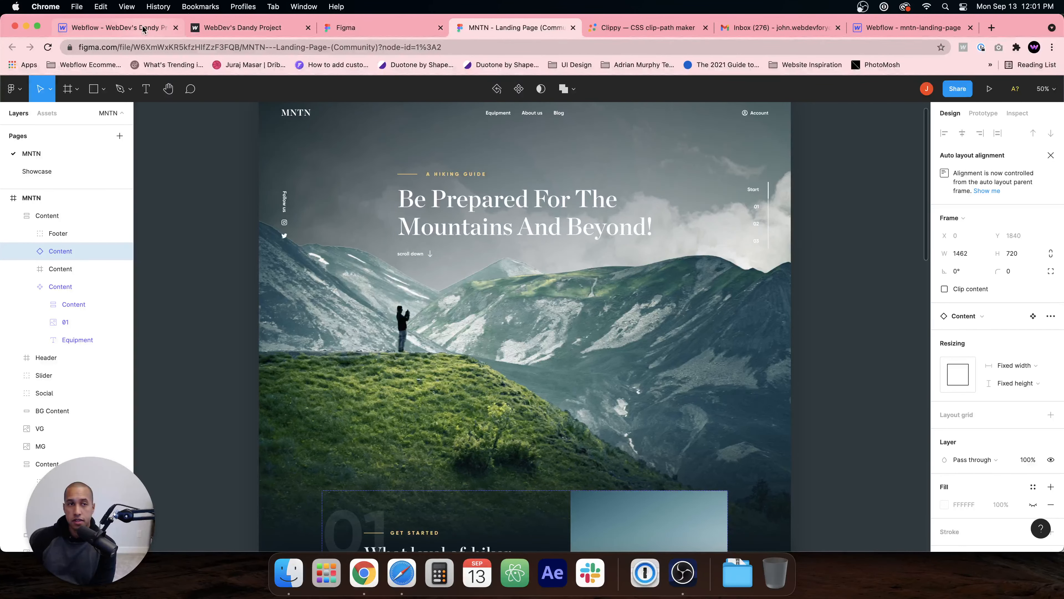
Step: Switch to the published WebDev's Dandy Project site and advance its slider by one slide
{"action": "left_click", "coordinate": [247, 33]}
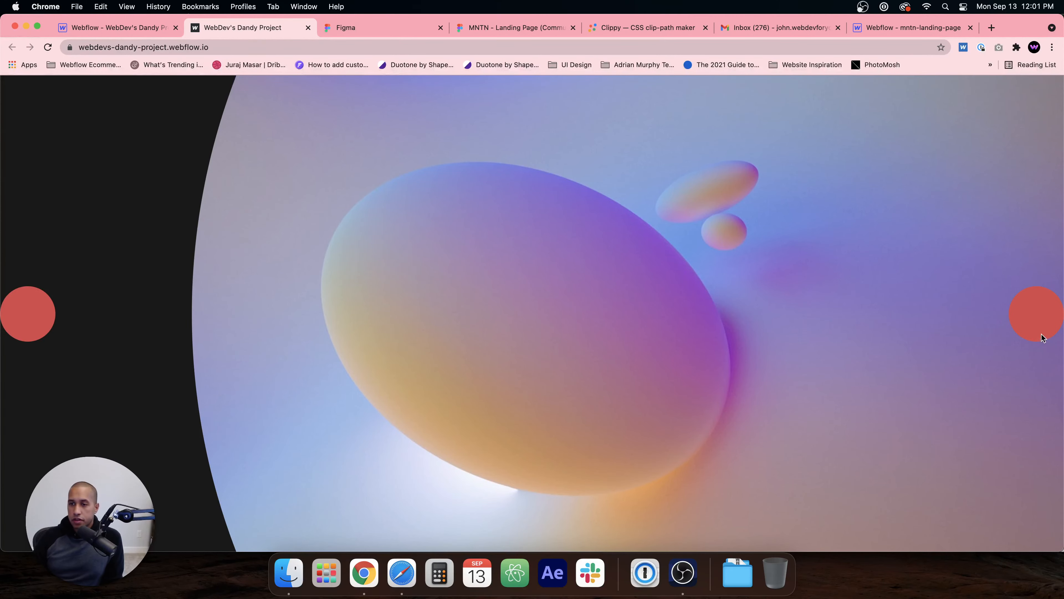
{"action": "left_click", "coordinate": [1041, 322]}
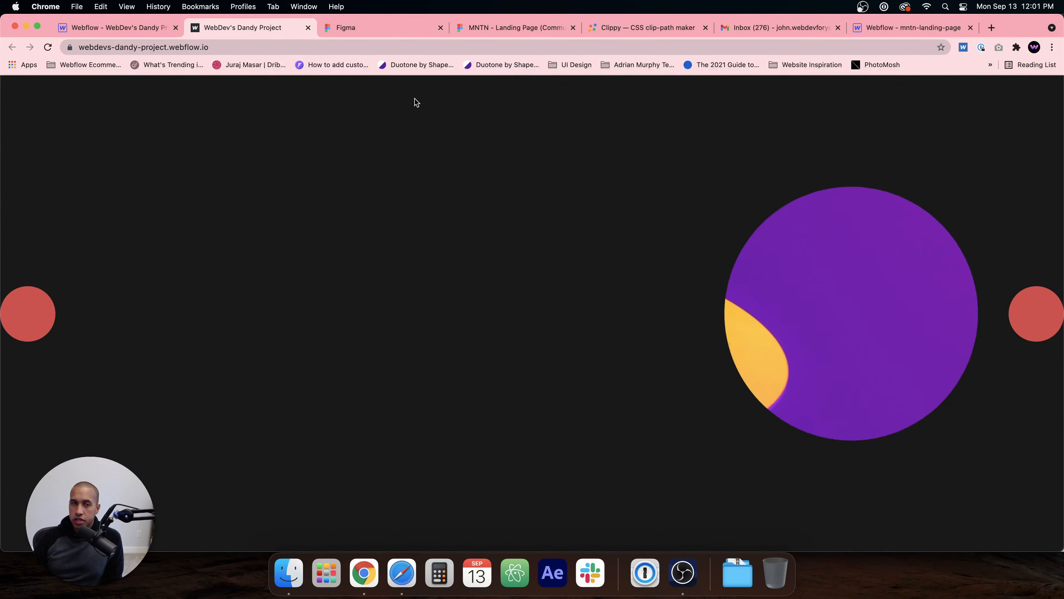
Step: Return to the Webflow Designer and change the left-arrow element's red background to a neutral grey
{"action": "left_click", "coordinate": [168, 27]}
{"action": "key", "text": "Escape"}
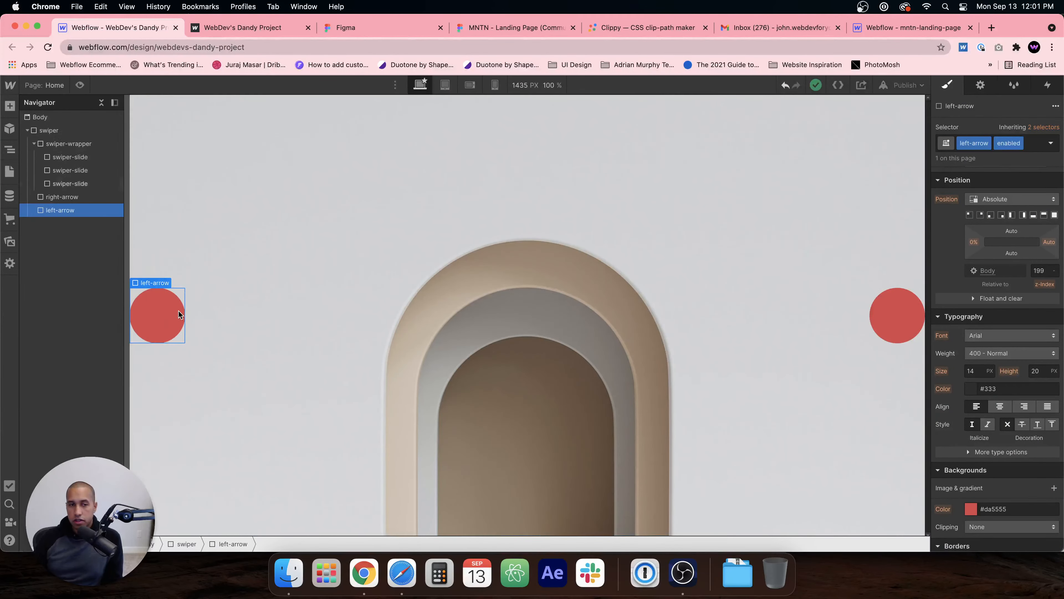
{"action": "scroll", "coordinate": [1019, 332], "scroll_direction": "down", "scroll_amount": 3}
{"action": "left_click", "coordinate": [971, 380]}
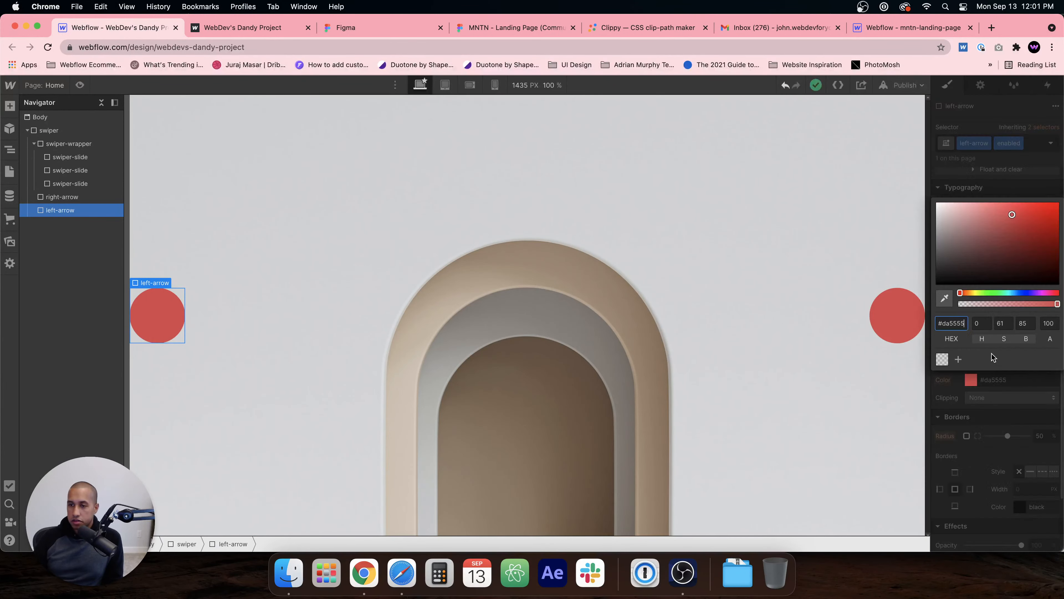
{"action": "left_click", "coordinate": [960, 240]}
{"action": "left_click_drag", "start_coordinate": [960, 240], "coordinate": [934, 241]}
{"action": "left_click", "coordinate": [880, 298]}
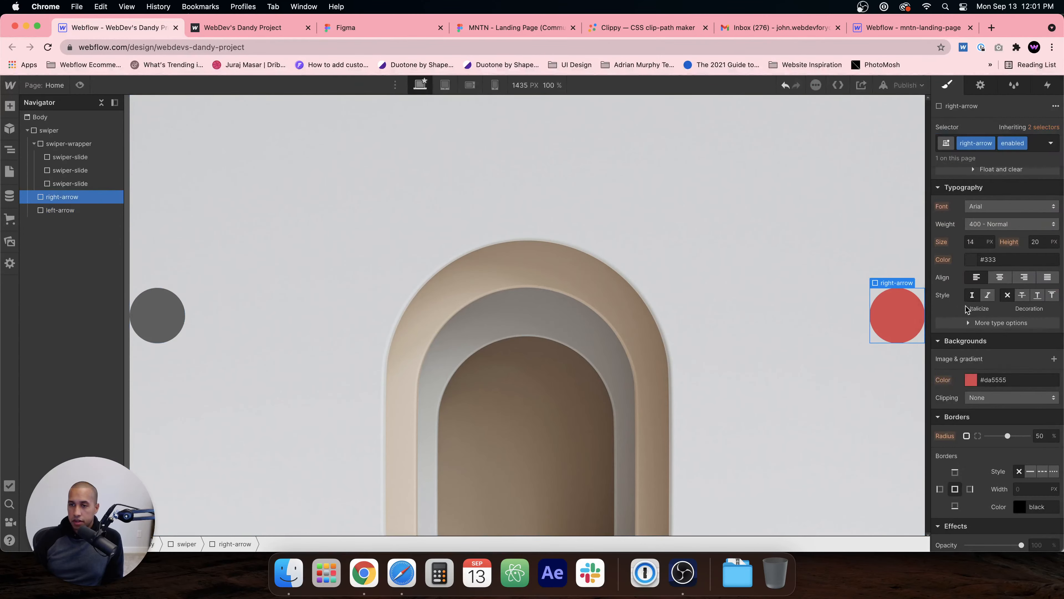
Step: Set the right-arrow element's background color to #686868
{"action": "left_click", "coordinate": [971, 379]}
{"action": "left_click", "coordinate": [170, 316]}
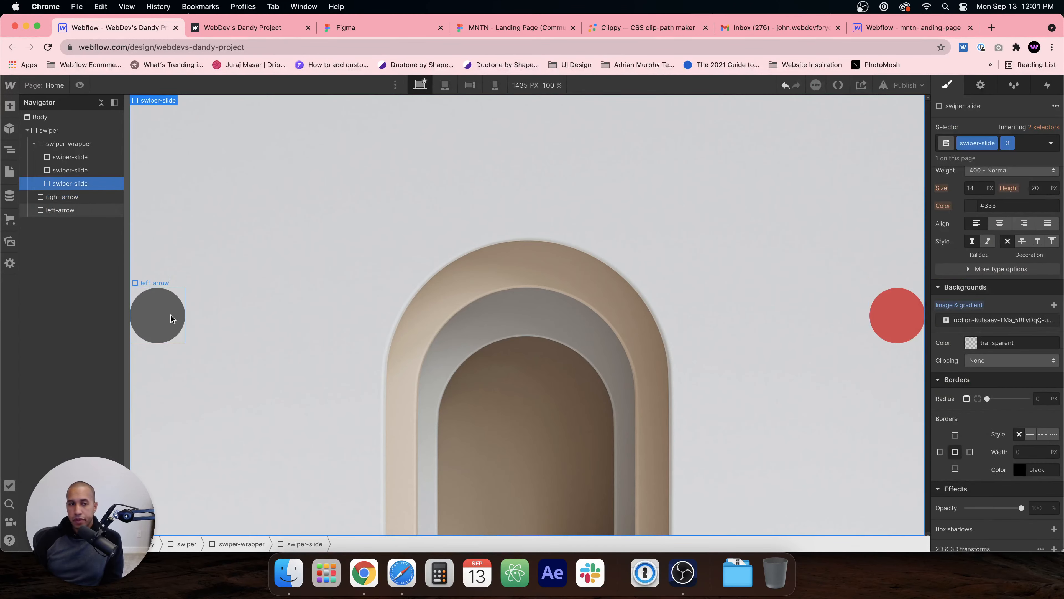
{"action": "left_click", "coordinate": [919, 327]}
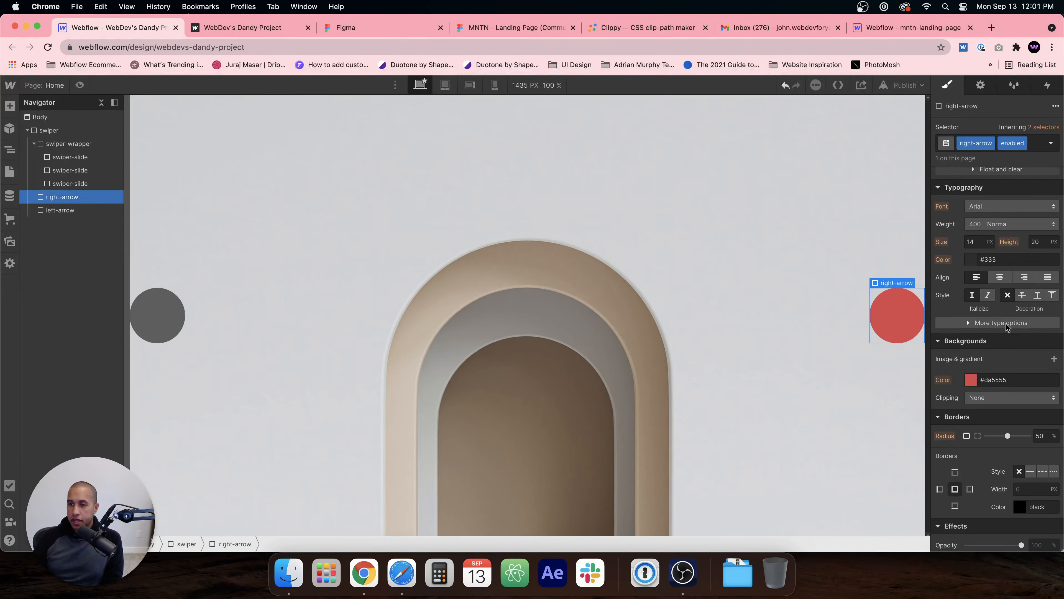
{"action": "left_click", "coordinate": [971, 379]}
{"action": "left_click", "coordinate": [963, 323]}
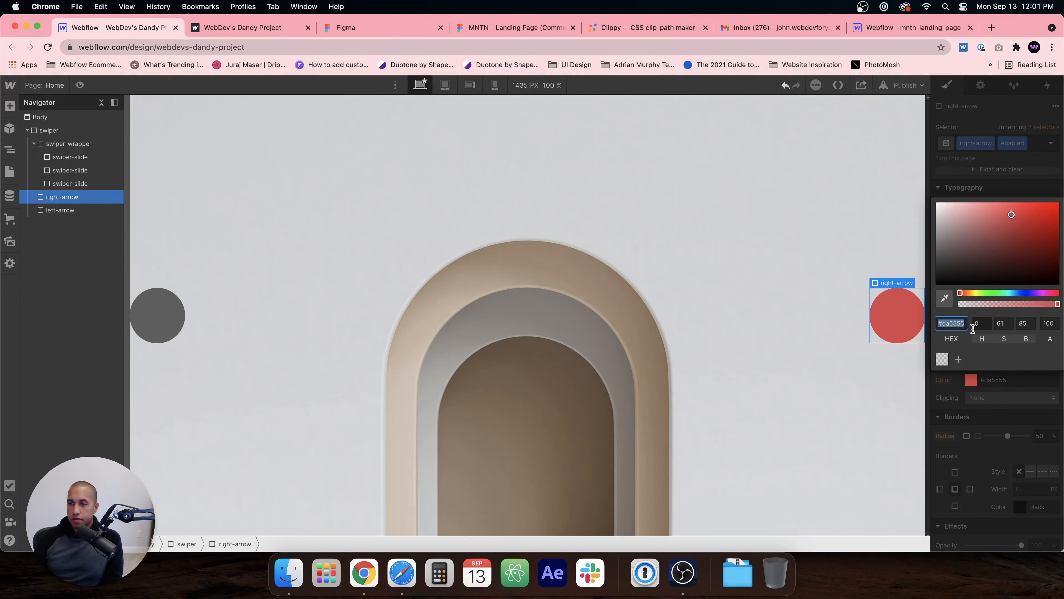
{"action": "type", "text": "#686868"}
{"action": "left_click", "coordinate": [883, 226]}
Step: Publish the site to its webflow.io domain, open the live page and advance the slider by one slide
{"action": "left_click", "coordinate": [900, 87]}
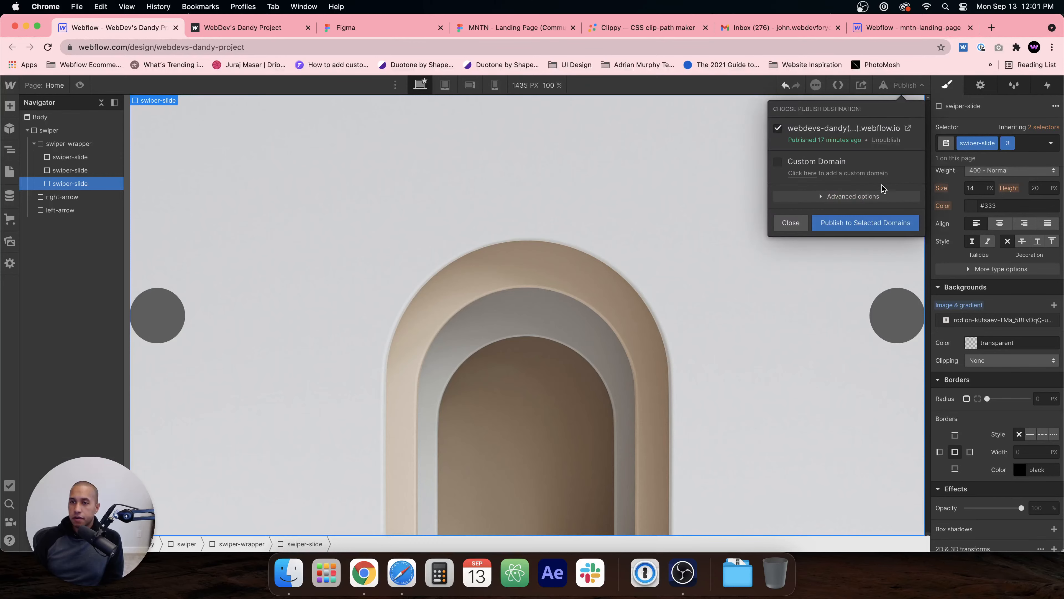
{"action": "left_click", "coordinate": [867, 222]}
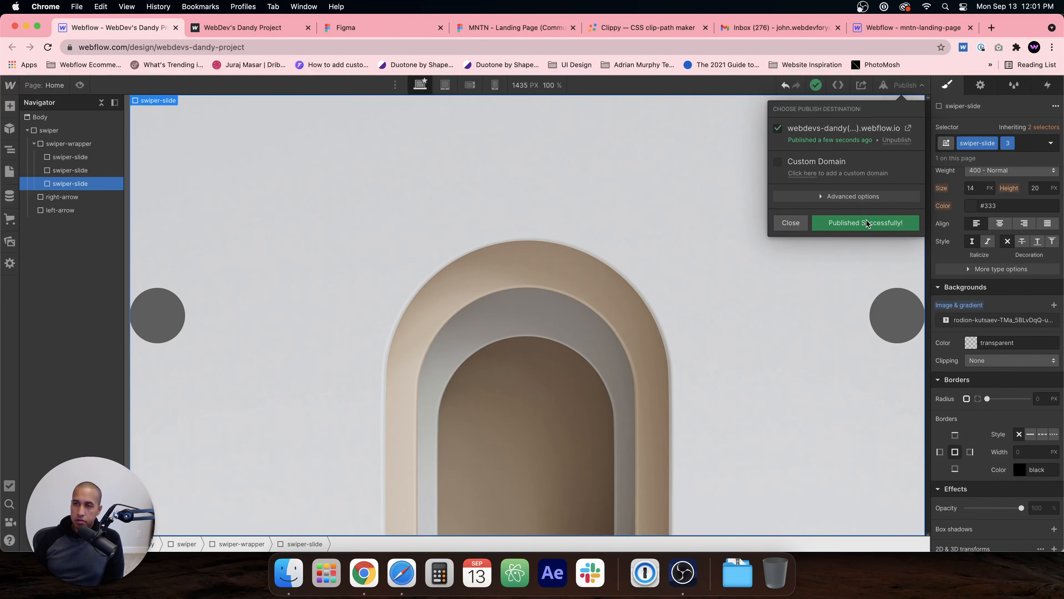
{"action": "left_click", "coordinate": [907, 127]}
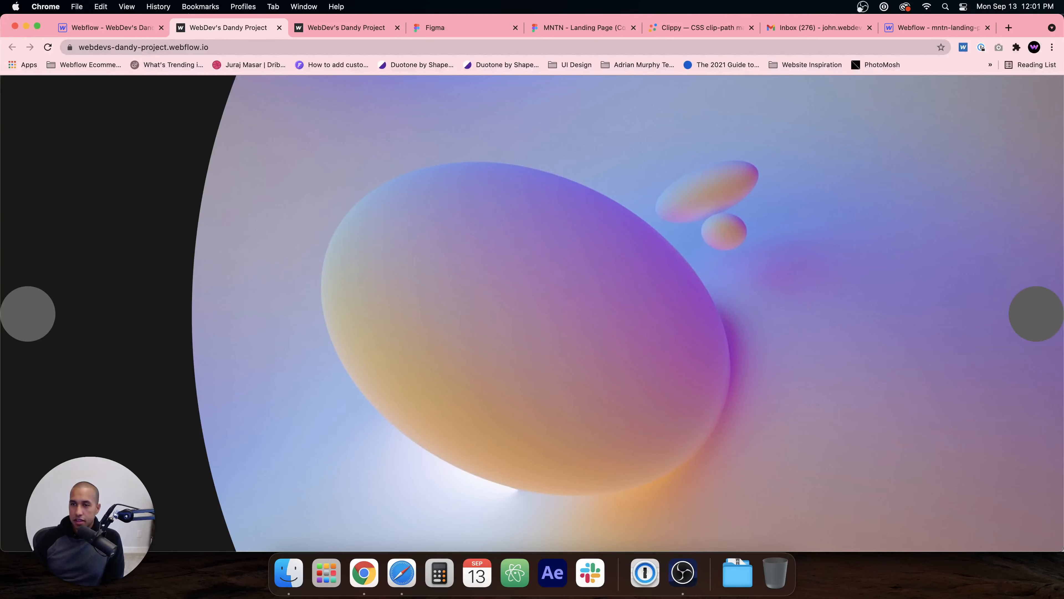
{"action": "left_click", "coordinate": [1041, 319]}
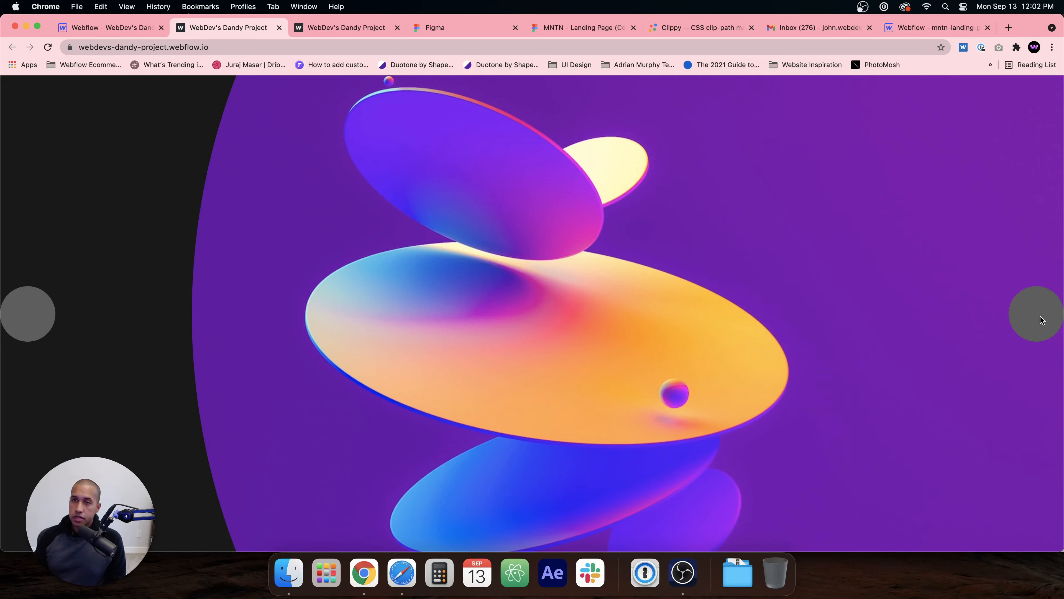
Step: Open the Codrops website in a new tab and look over its home page
{"action": "left_click", "coordinate": [1009, 27]}
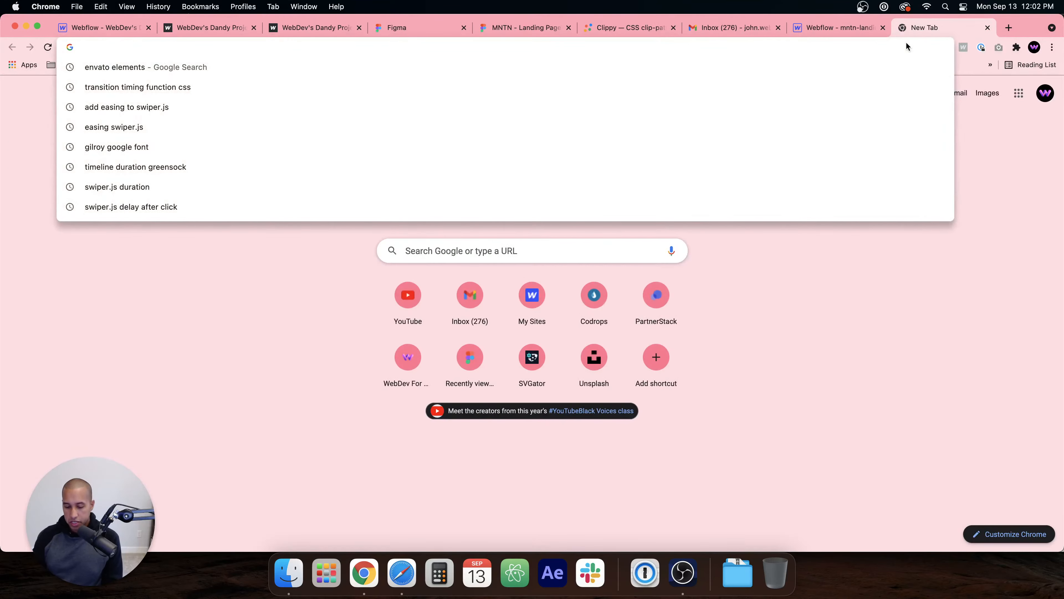
{"action": "type", "text": "codrops/"}
{"action": "key", "text": "Return"}
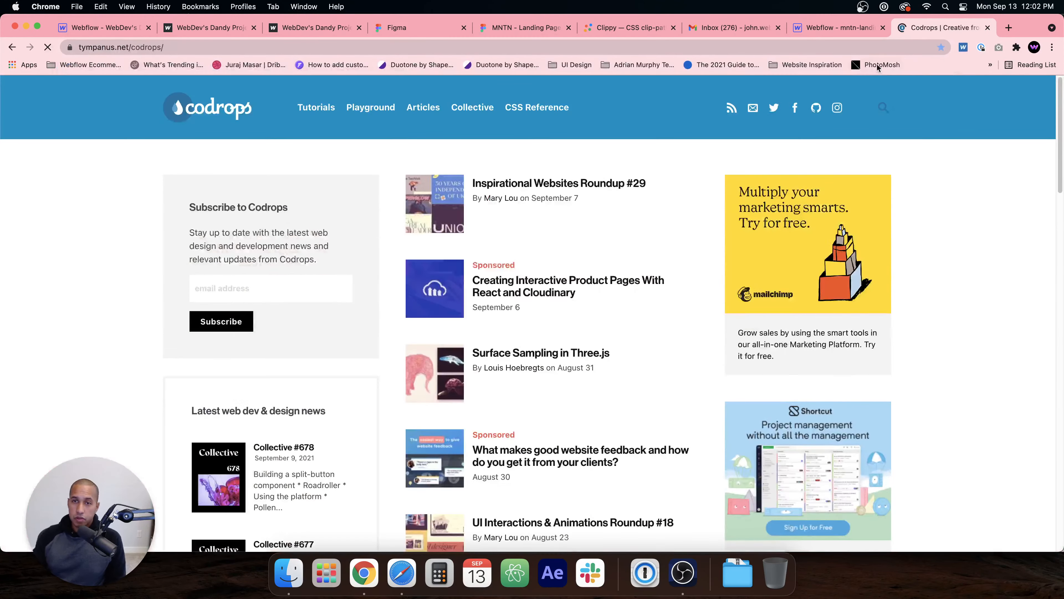
{"action": "scroll", "coordinate": [587, 268], "scroll_direction": "down", "scroll_amount": 10}
{"action": "scroll", "coordinate": [481, 307], "scroll_direction": "up", "scroll_amount": 5}
{"action": "scroll", "coordinate": [480, 307], "scroll_direction": "up", "scroll_amount": 5}
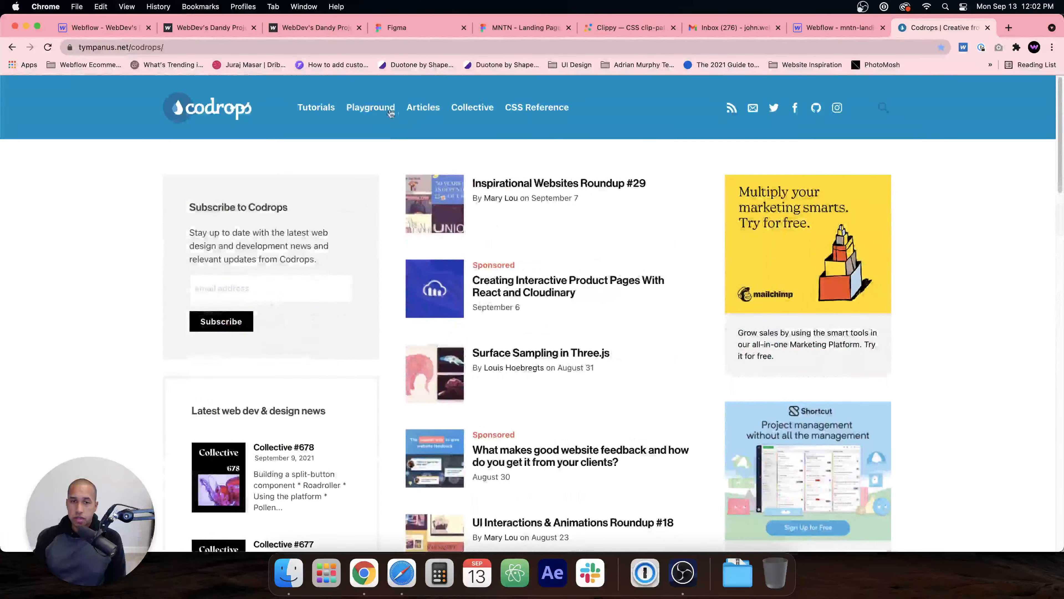
Step: Find the Shape Slideshow with Clip-path article in the Codrops Playground category and open it
{"action": "left_click", "coordinate": [387, 107]}
{"action": "scroll", "coordinate": [377, 314], "scroll_direction": "down", "scroll_amount": 10}
{"action": "scroll", "coordinate": [300, 354], "scroll_direction": "down", "scroll_amount": 5}
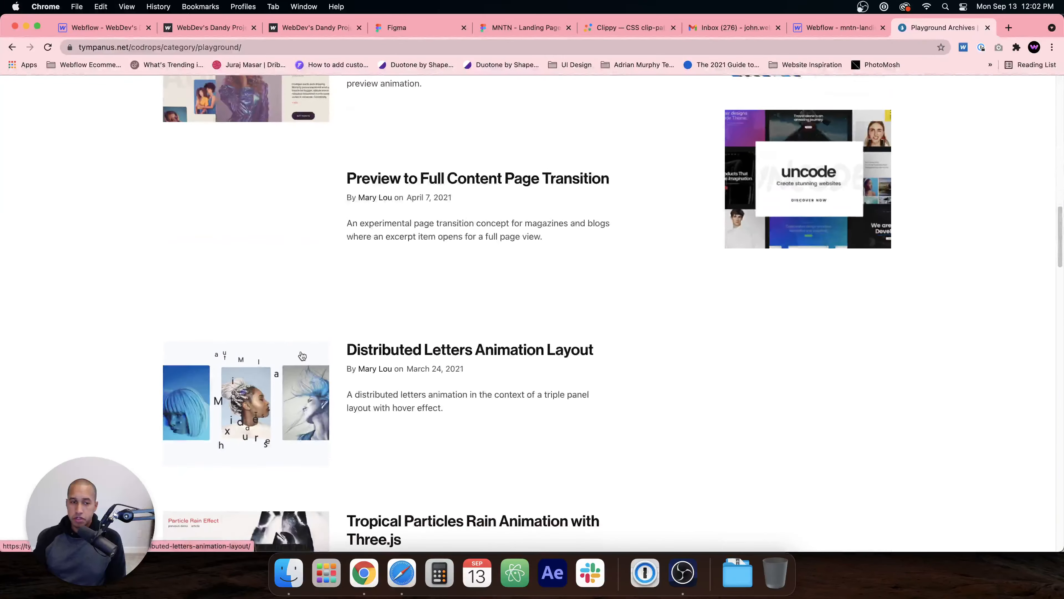
{"action": "scroll", "coordinate": [275, 400], "scroll_direction": "down", "scroll_amount": 5}
{"action": "left_click", "coordinate": [275, 400]}
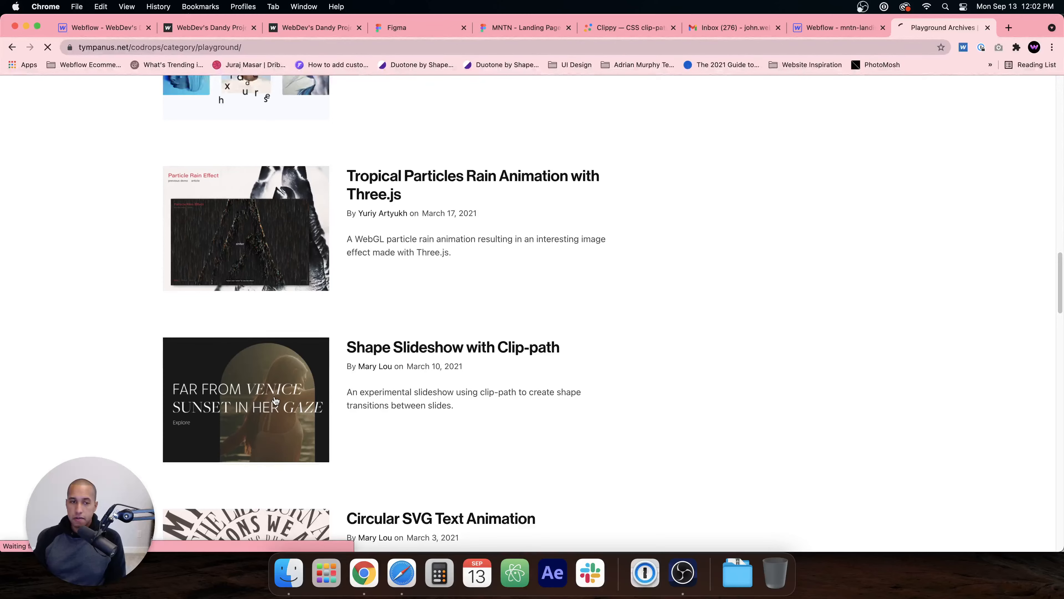
Step: Open the article's live demo and advance the slideshow to the second slide
{"action": "scroll", "coordinate": [375, 424], "scroll_direction": "down", "scroll_amount": 5}
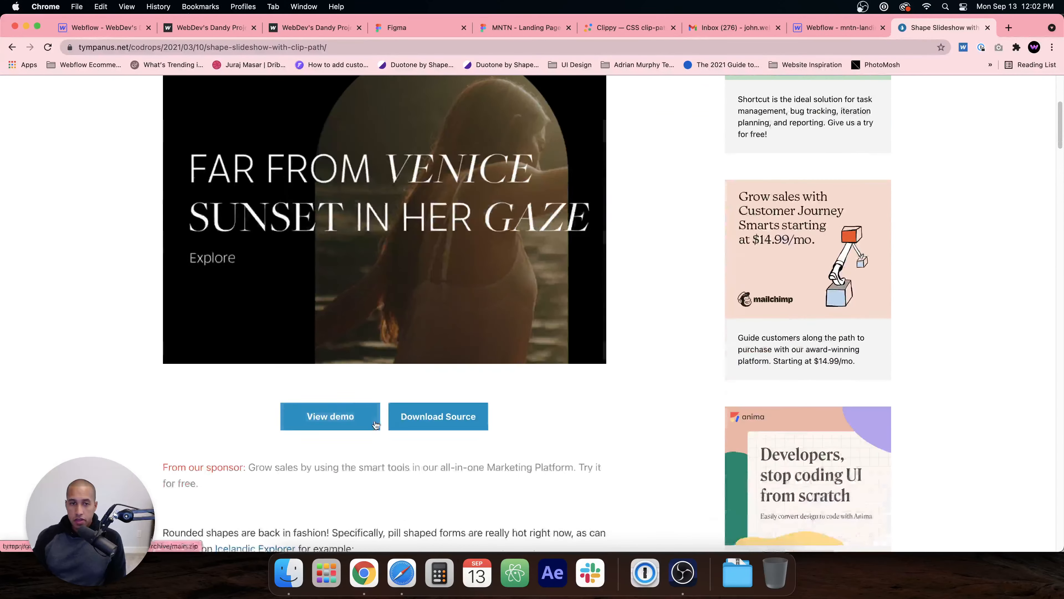
{"action": "left_click", "coordinate": [333, 418]}
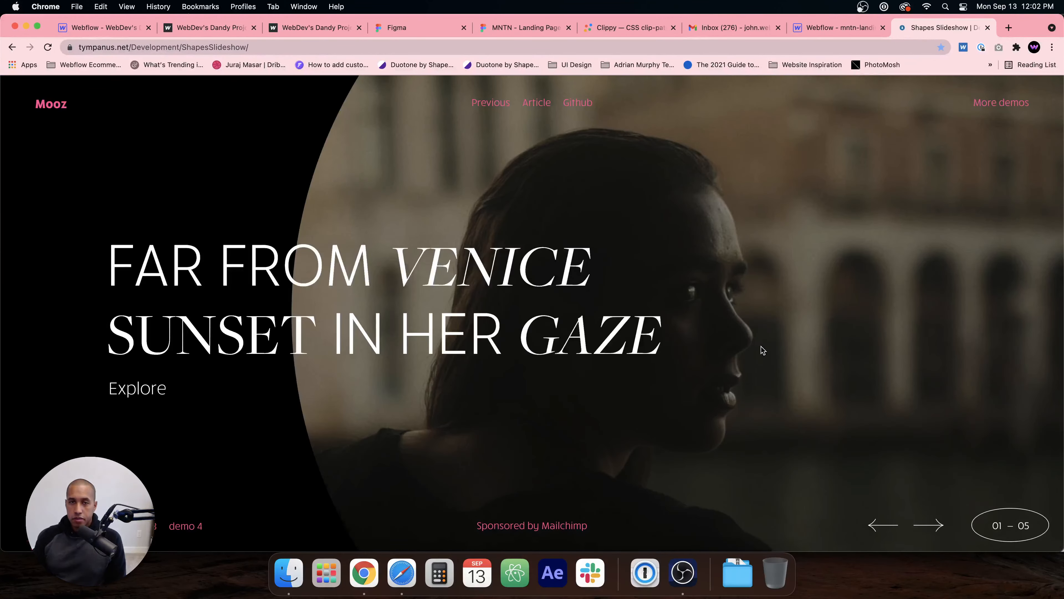
{"action": "left_click", "coordinate": [935, 525]}
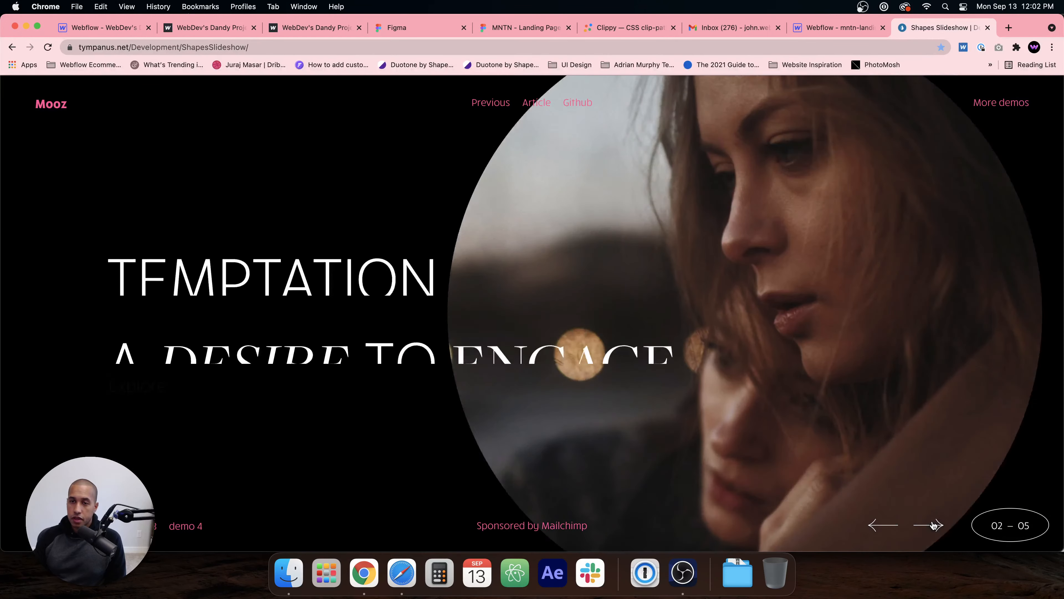
Step: Return to the published project site and advance its slider by two slides to compare the transition
{"action": "left_click", "coordinate": [209, 28]}
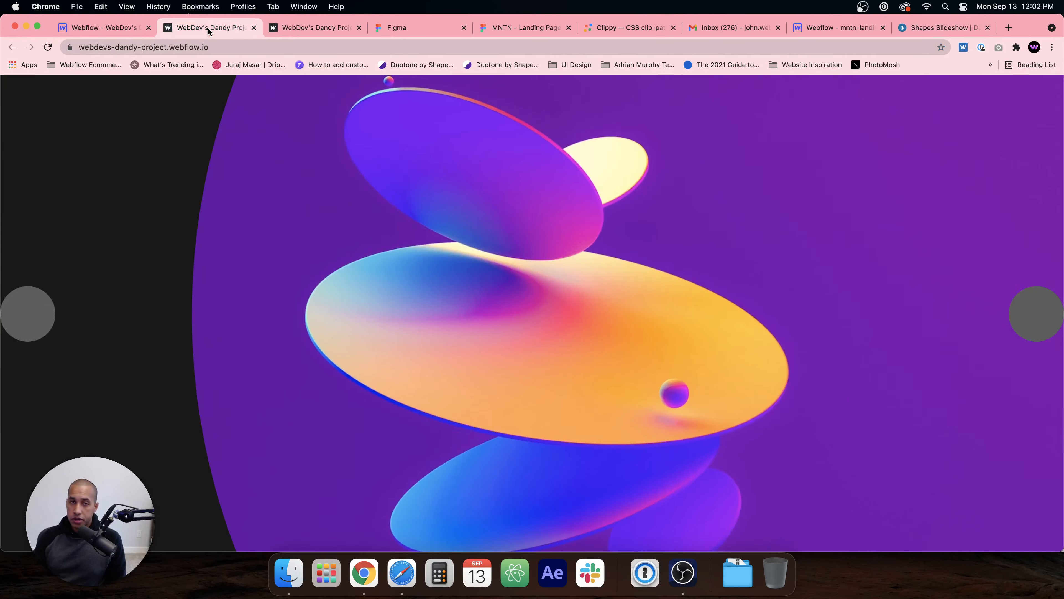
{"action": "left_click", "coordinate": [1036, 313]}
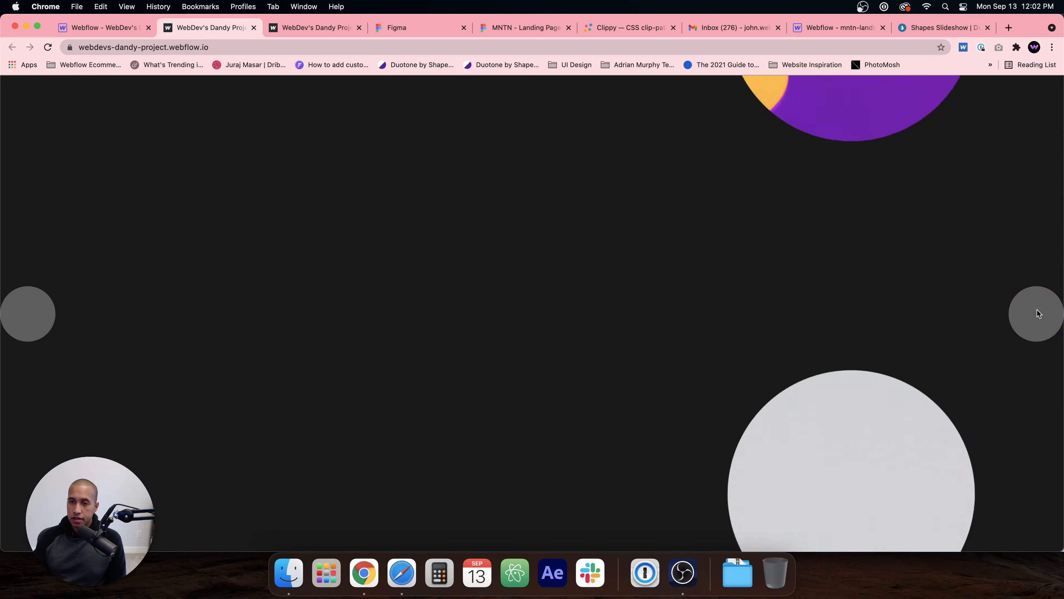
{"action": "left_click", "coordinate": [1032, 320]}
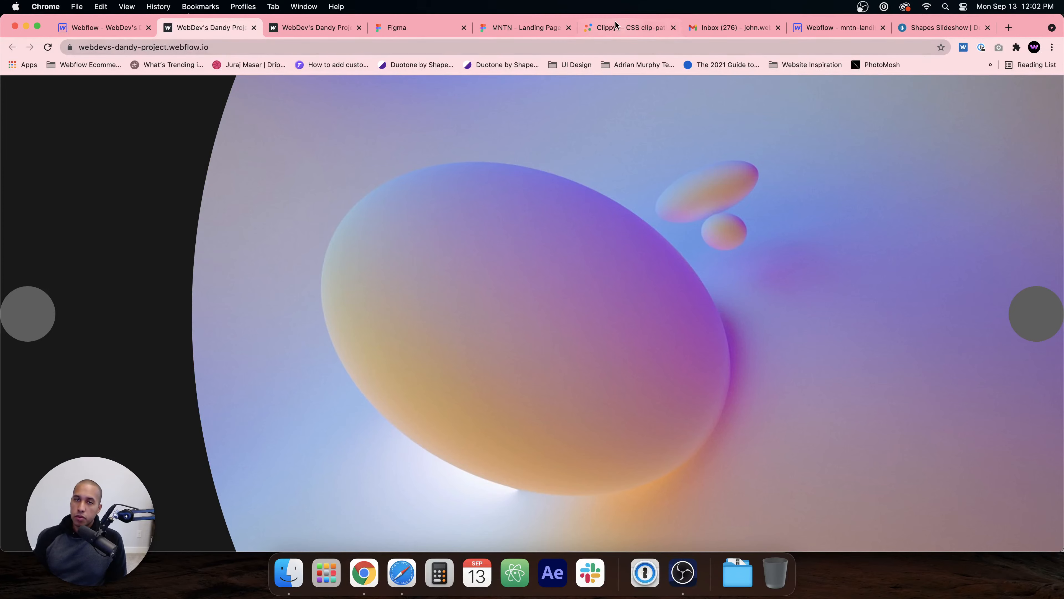
{"action": "left_click", "coordinate": [608, 28]}
{"action": "left_click", "coordinate": [105, 27]}
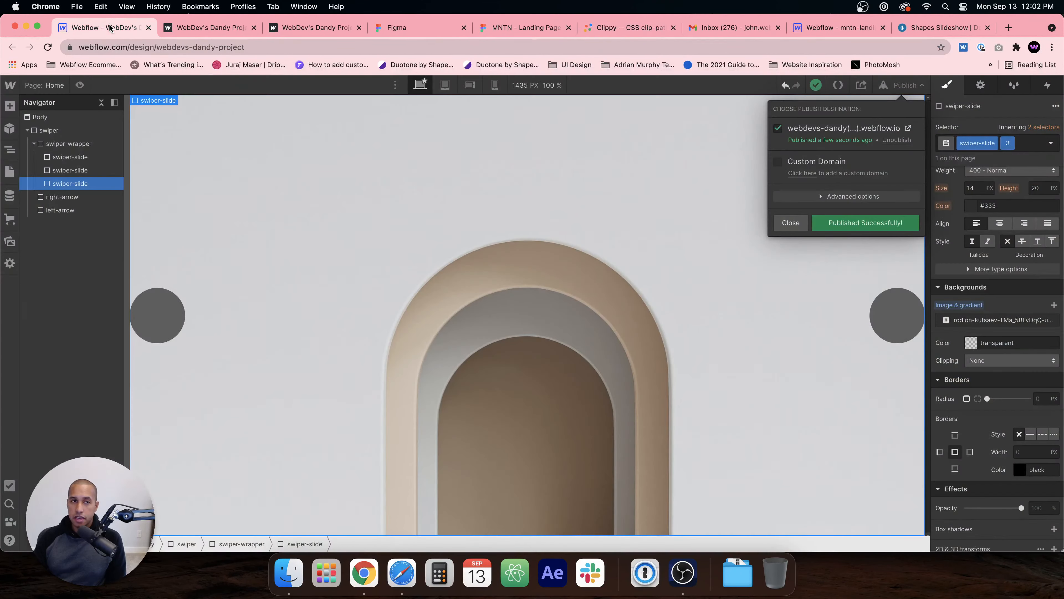
{"action": "left_click", "coordinate": [208, 27]}
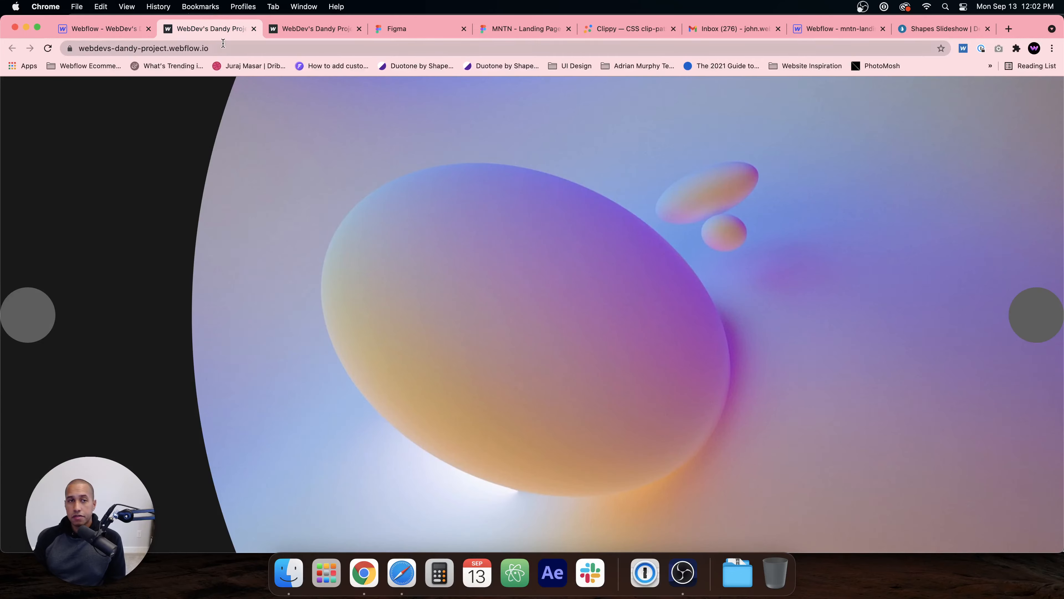
{"action": "left_click", "coordinate": [401, 572]}
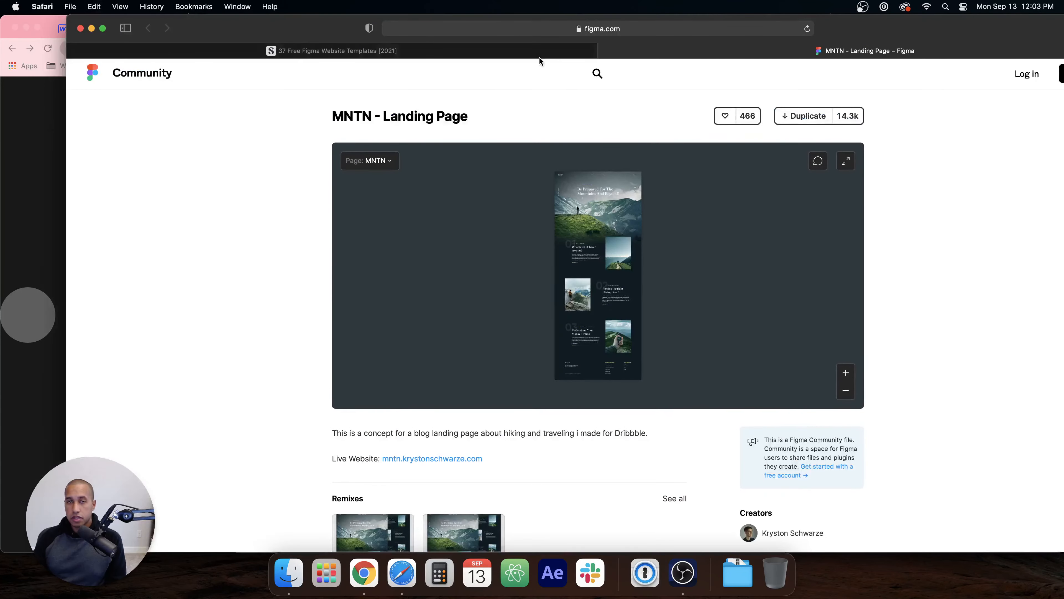
{"action": "left_click", "coordinate": [649, 27]}
{"action": "type", "text": "https://webdevs-dandy-project.webflow.io/"}
{"action": "key", "text": "Return"}
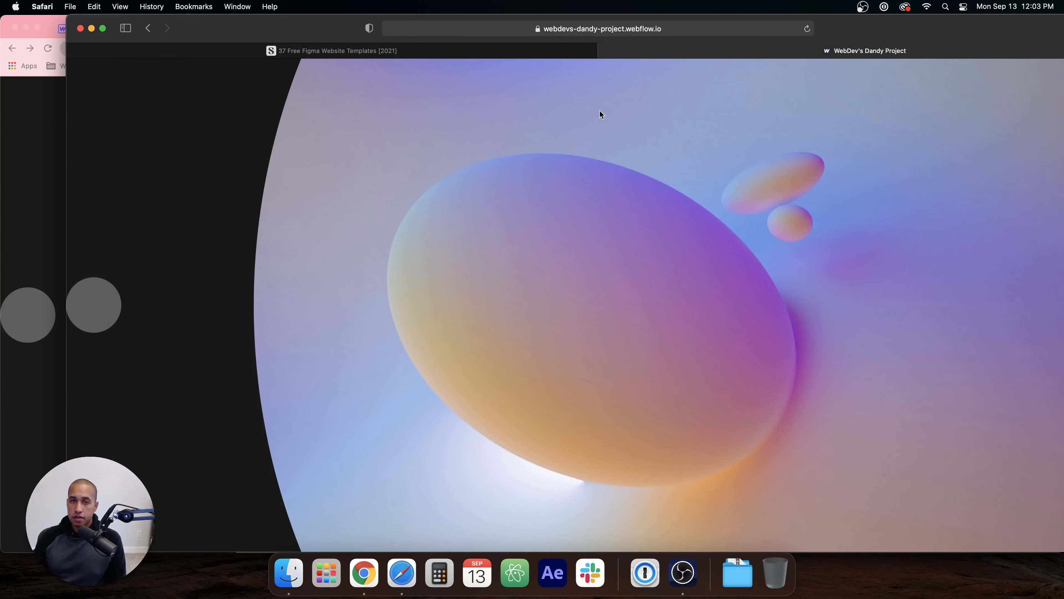
{"action": "left_click_drag", "start_coordinate": [854, 29], "coordinate": [788, 19]}
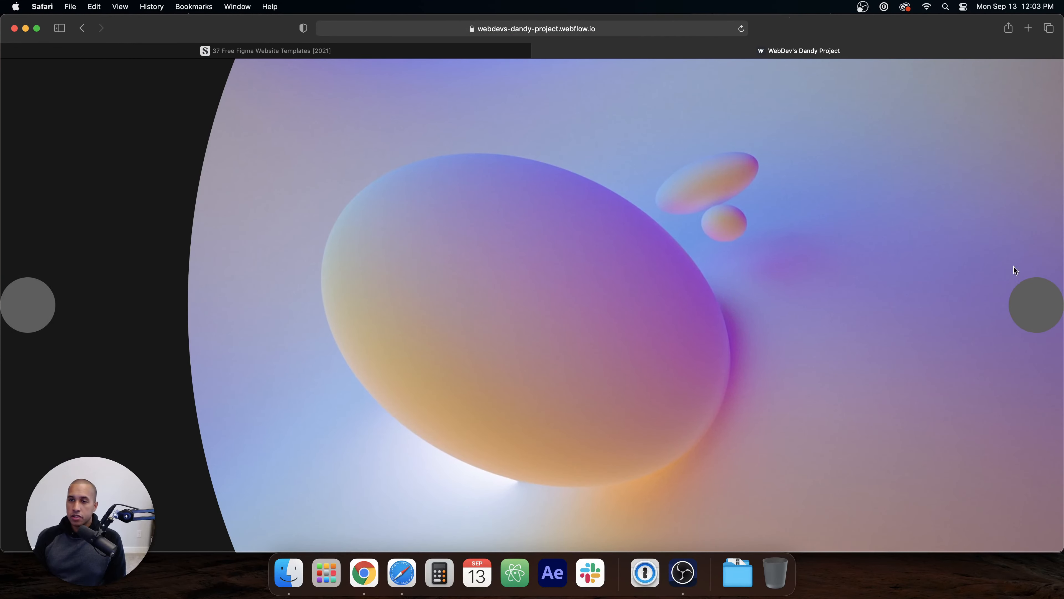
Step: Advance the published slider by two slides in Safari to test the transition
{"action": "left_click", "coordinate": [1022, 323]}
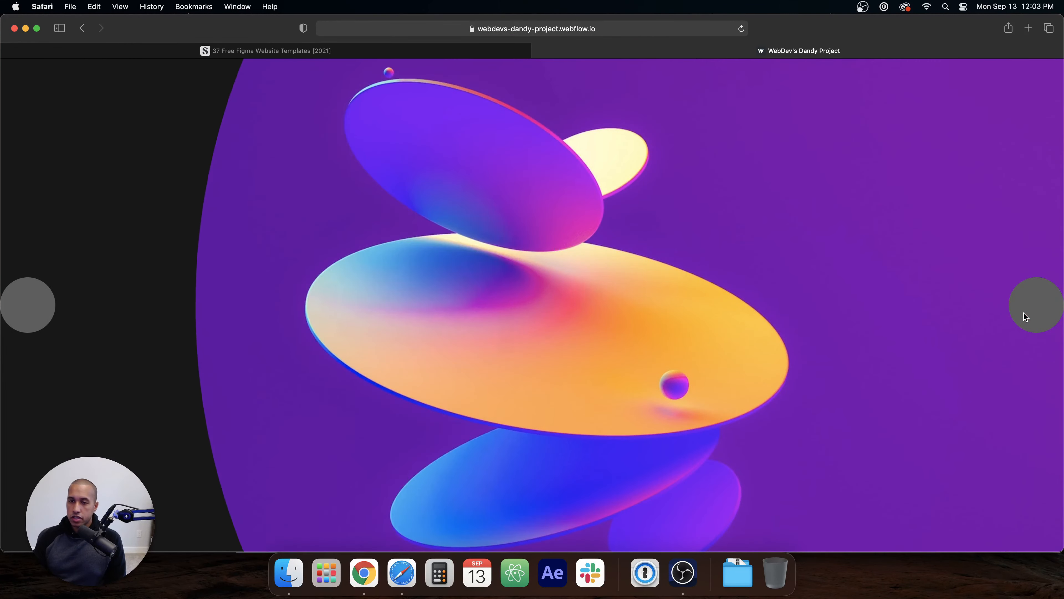
{"action": "left_click", "coordinate": [1024, 313]}
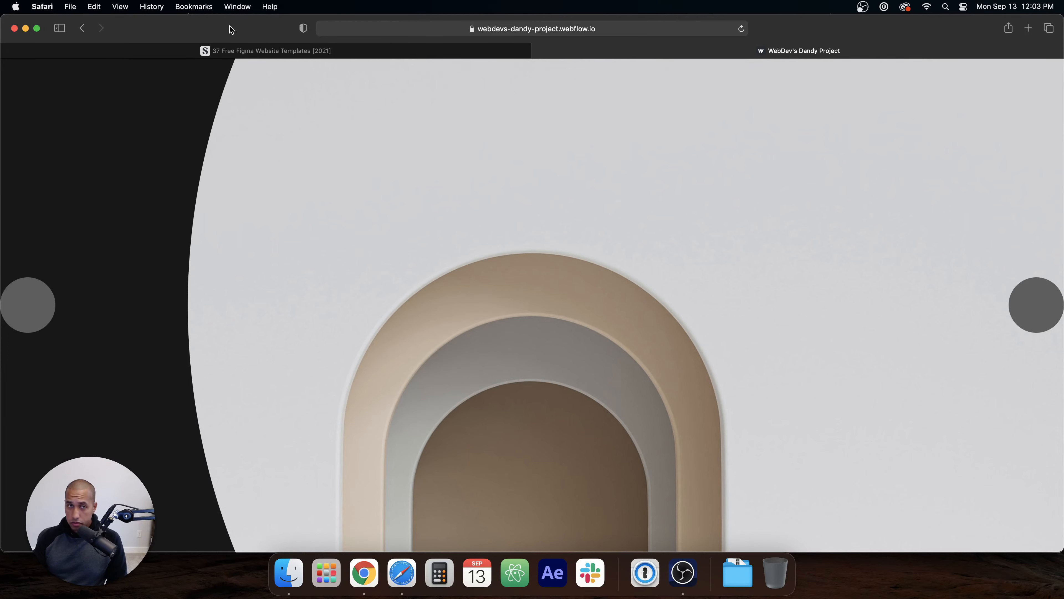
Step: Move the Safari window aside, switch back to Chrome and advance the published slider by one slide
{"action": "left_click_drag", "start_coordinate": [226, 25], "coordinate": [368, 45]}
{"action": "left_click", "coordinate": [66, 230]}
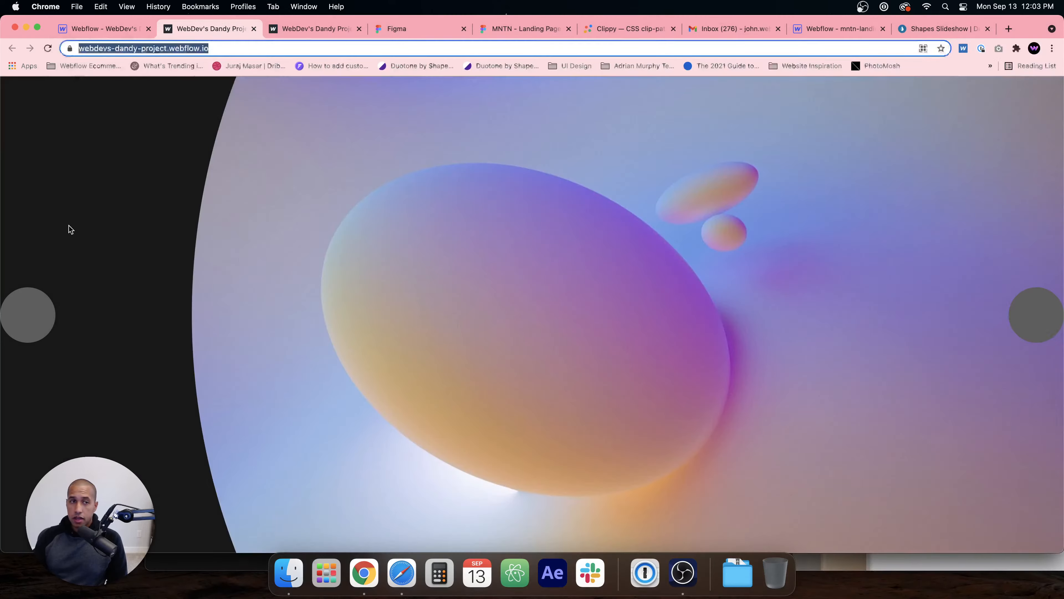
{"action": "left_click", "coordinate": [1022, 313]}
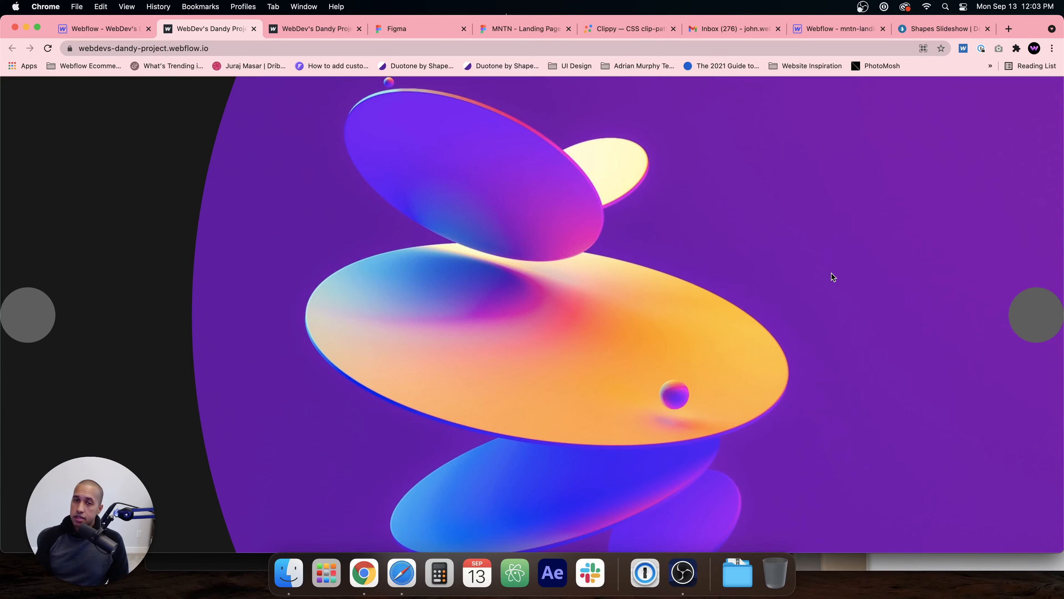
Step: Return to the project in the Webflow Designer and dismiss the publishing dialog
{"action": "left_click", "coordinate": [101, 28]}
{"action": "left_click", "coordinate": [557, 237]}
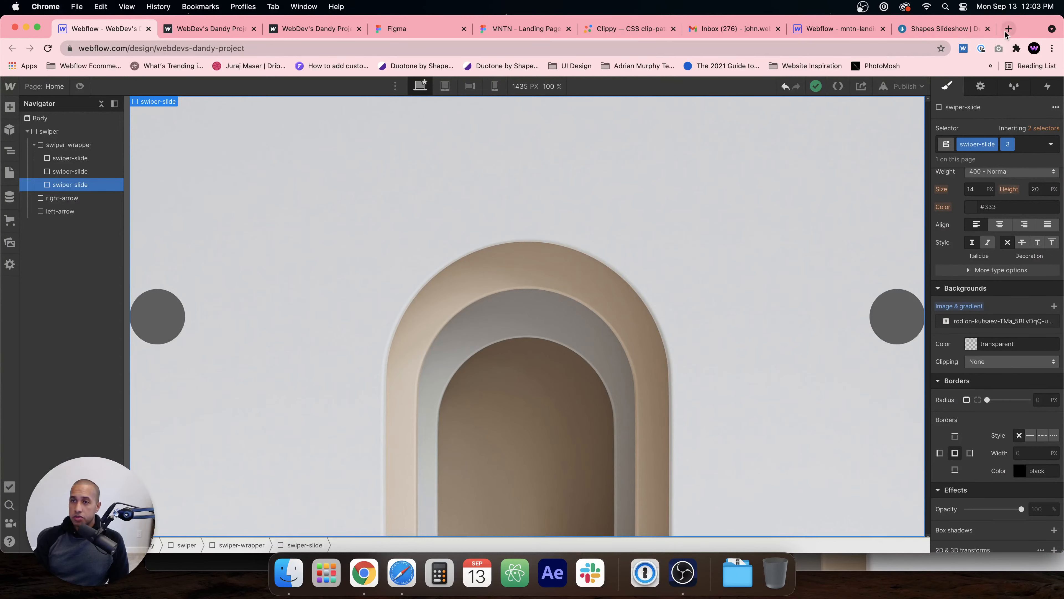
Step: Search the web for swiper.js in a new browser tab and open the official Swiper website
{"action": "key", "text": "super+t"}
{"action": "type", "text": "swiper.js"}
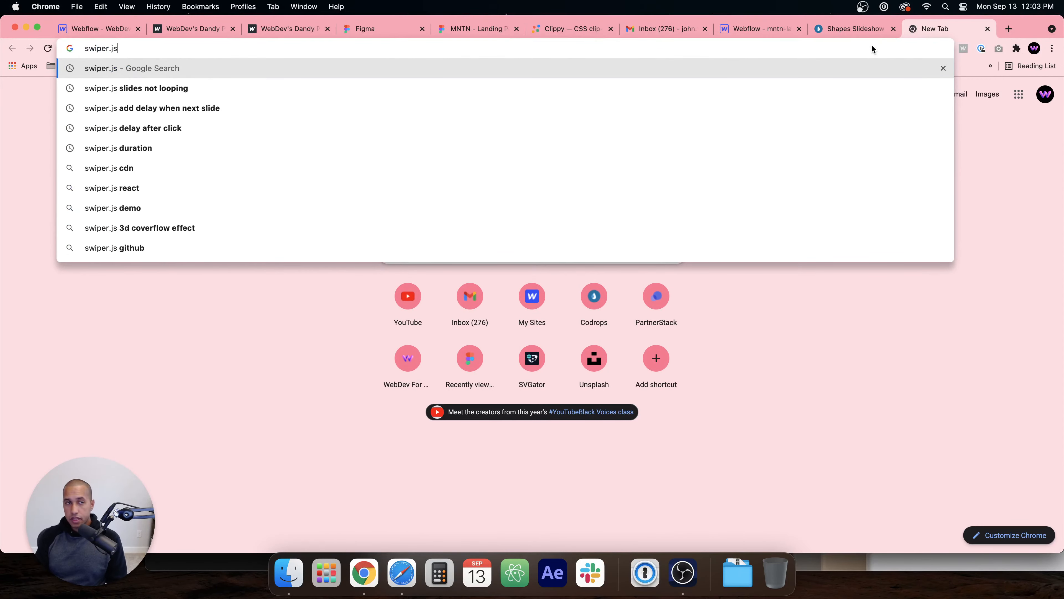
{"action": "key", "text": "Return"}
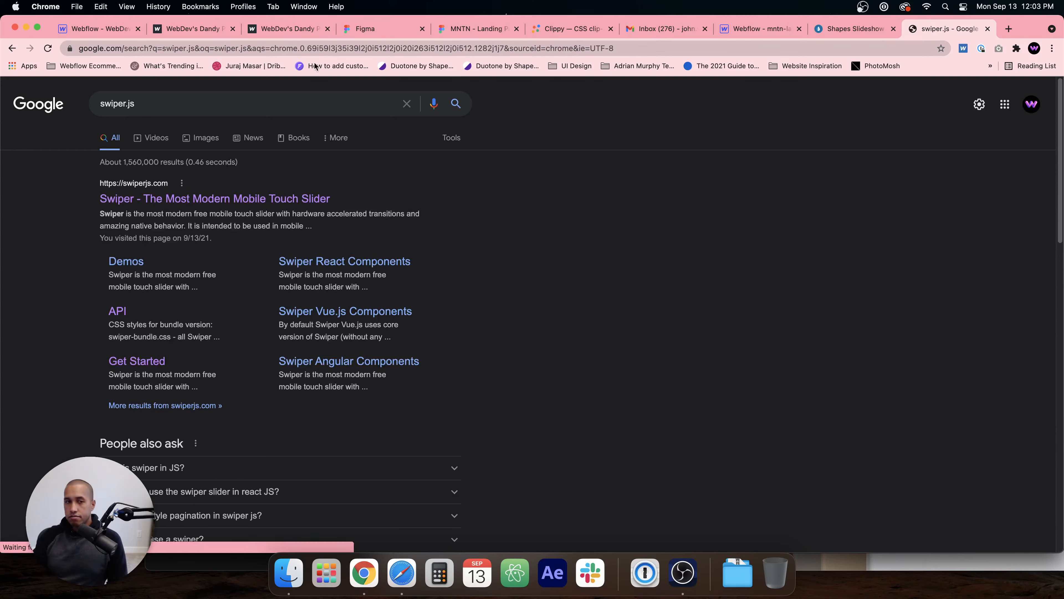
{"action": "left_click", "coordinate": [186, 199]}
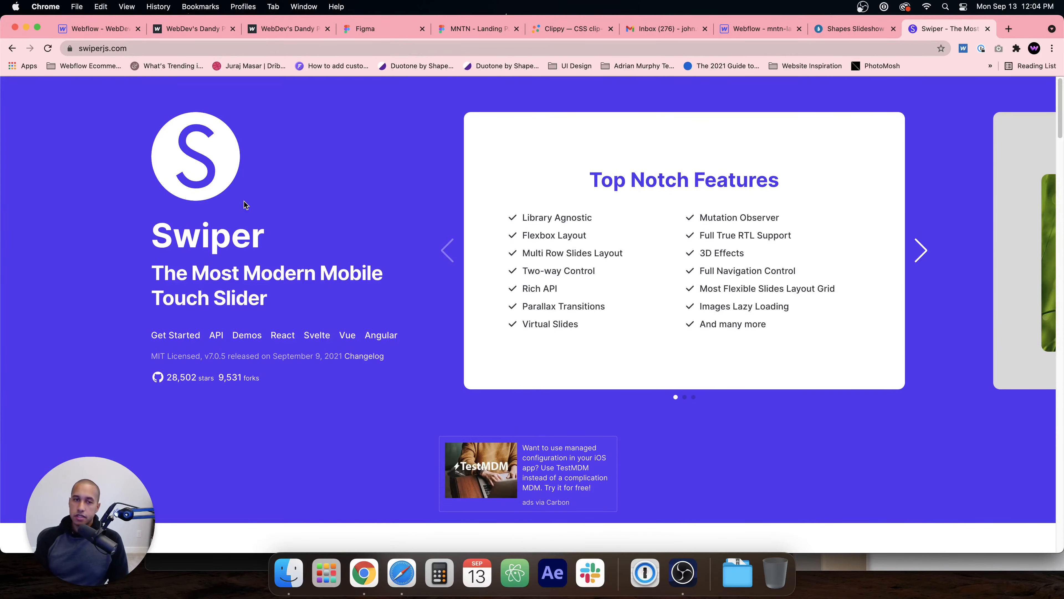
Step: Advance the Swiper home page's demo slider to its last slide and skim the feature list
{"action": "left_click", "coordinate": [916, 258]}
{"action": "left_click", "coordinate": [919, 252]}
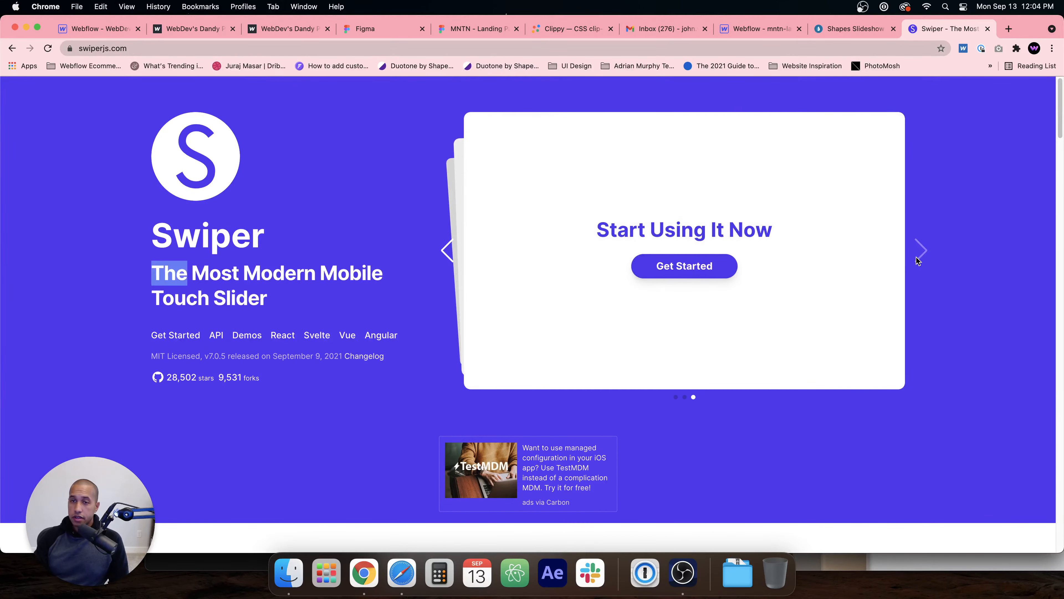
{"action": "scroll", "coordinate": [642, 336], "scroll_direction": "down", "scroll_amount": 15}
{"action": "scroll", "coordinate": [604, 418], "scroll_direction": "down", "scroll_amount": 20}
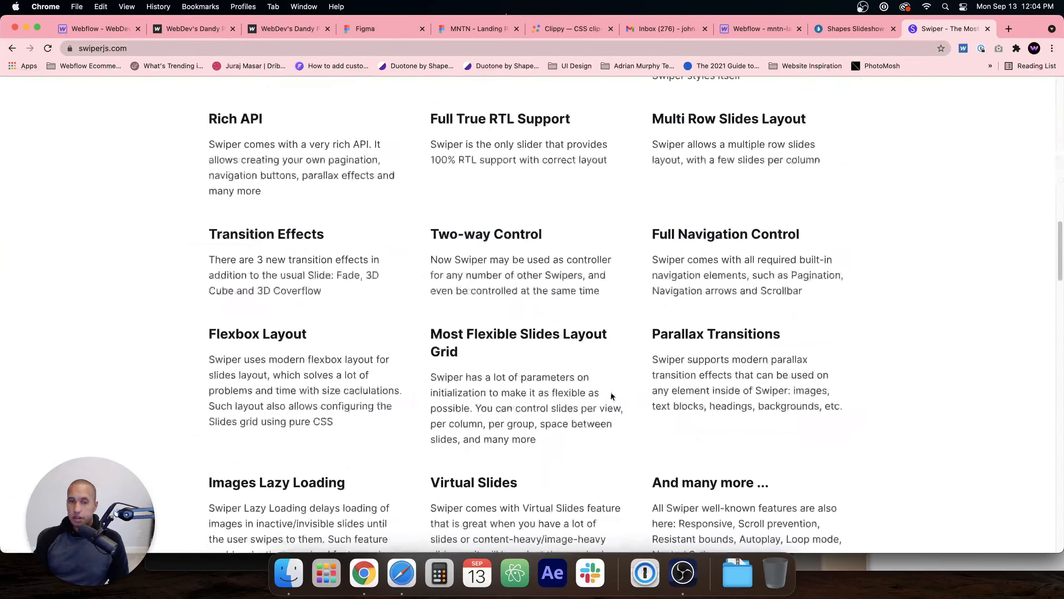
{"action": "scroll", "coordinate": [603, 386], "scroll_direction": "up", "scroll_amount": 20}
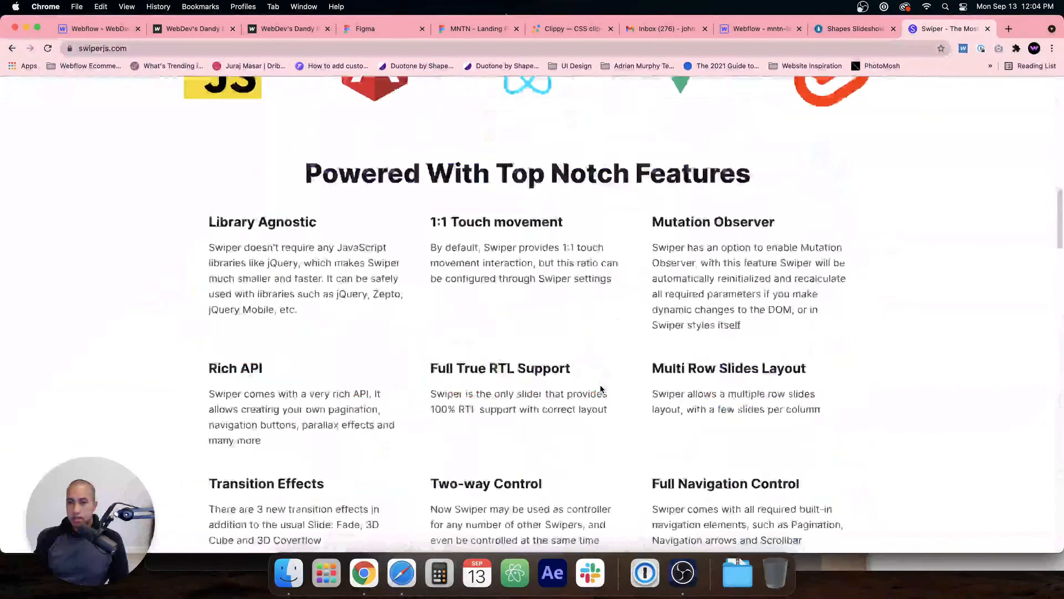
Step: Open Swiper's Get Started guide and examine the swiper-wrapper block in the Add Swiper HTML Layout code
{"action": "left_click", "coordinate": [187, 340]}
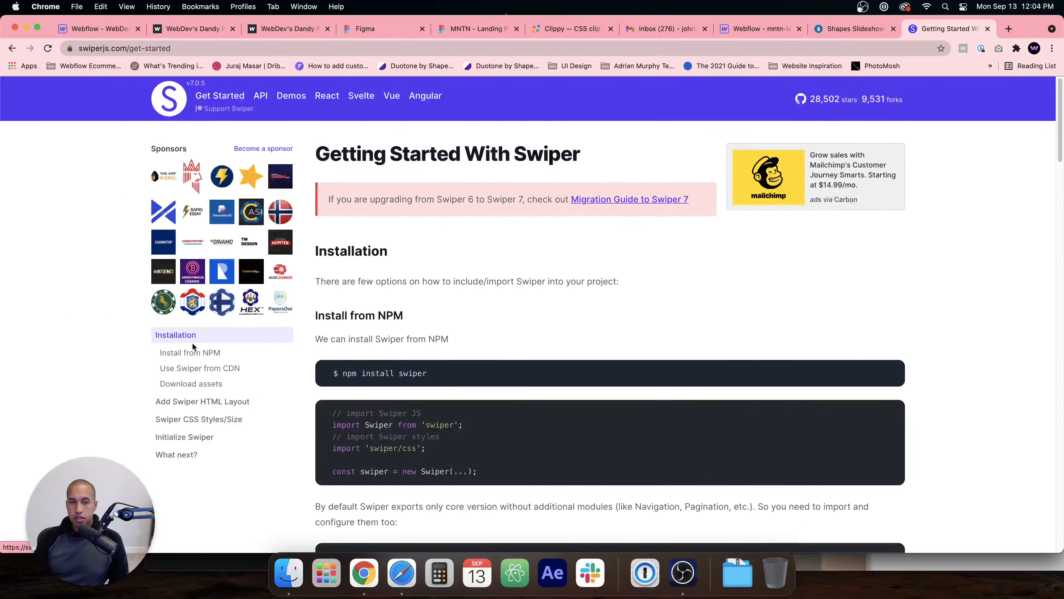
{"action": "scroll", "coordinate": [461, 419], "scroll_direction": "down", "scroll_amount": 5}
{"action": "scroll", "coordinate": [422, 389], "scroll_direction": "down", "scroll_amount": 12}
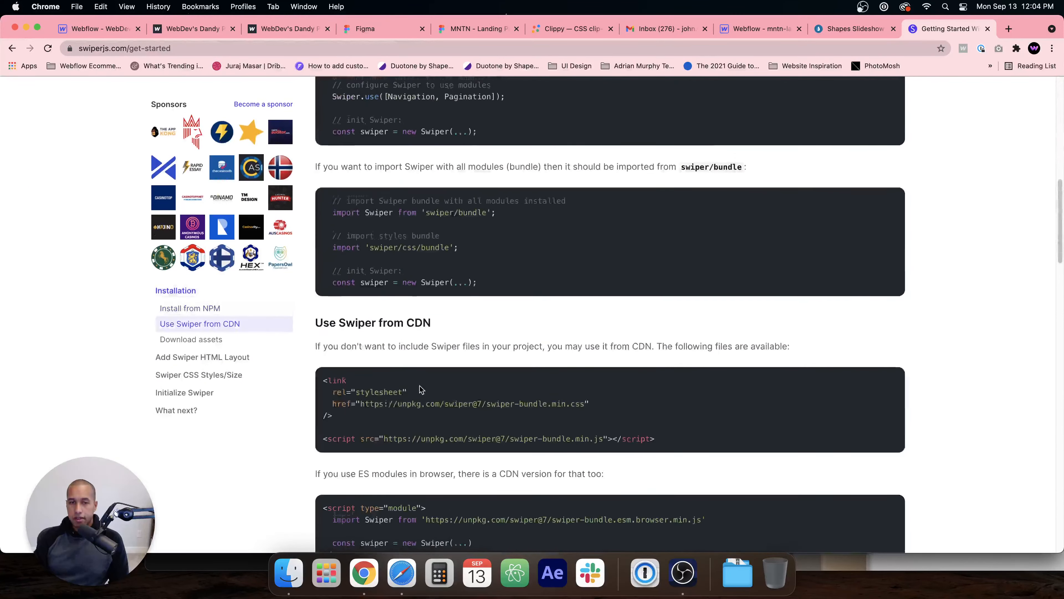
{"action": "scroll", "coordinate": [349, 389], "scroll_direction": "down", "scroll_amount": 2}
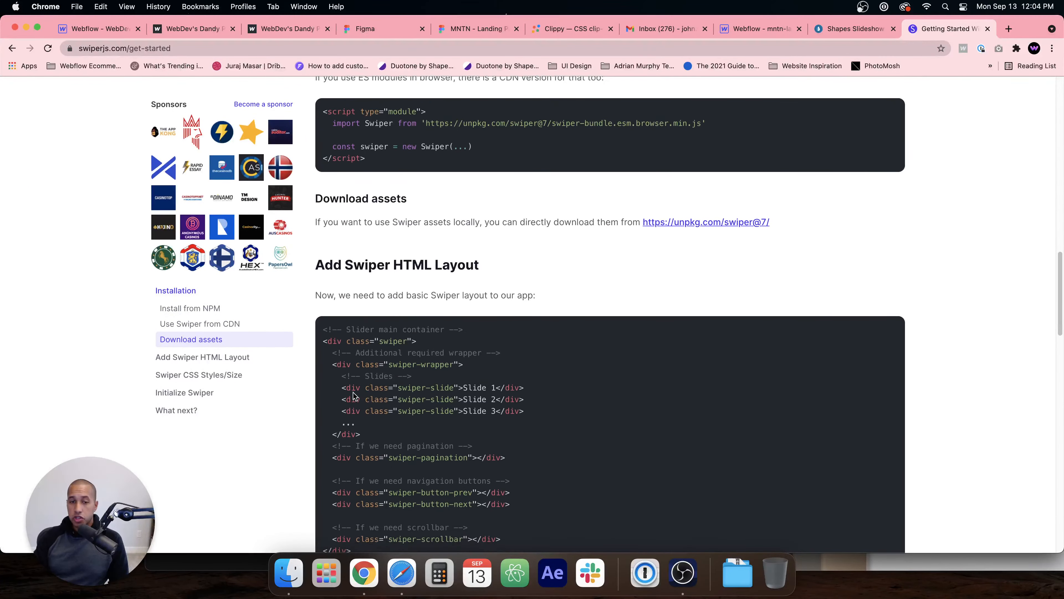
{"action": "left_click_drag", "start_coordinate": [332, 346], "coordinate": [361, 417]}
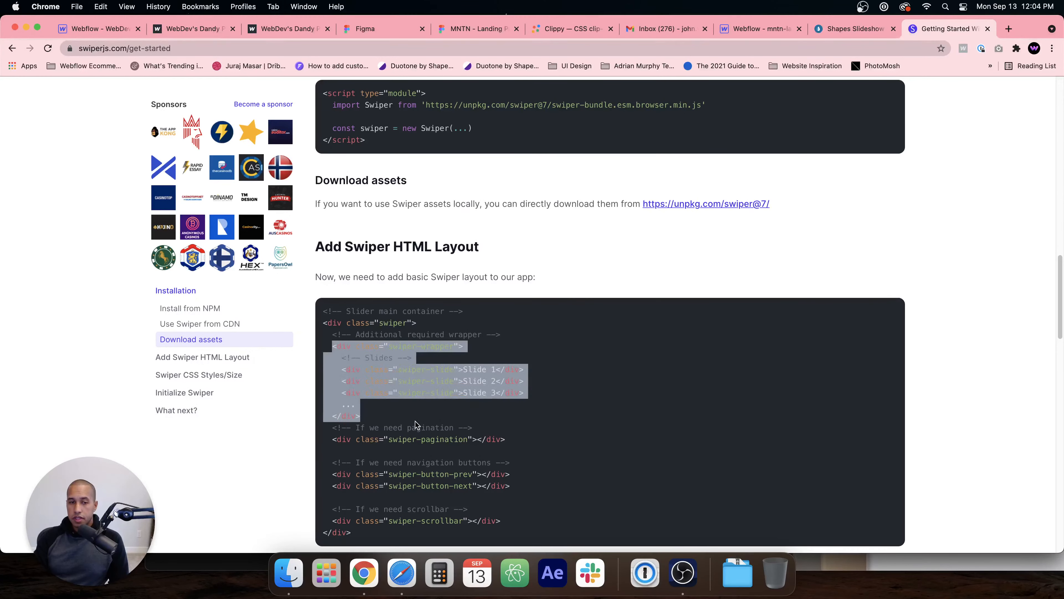
{"action": "left_click", "coordinate": [437, 421]}
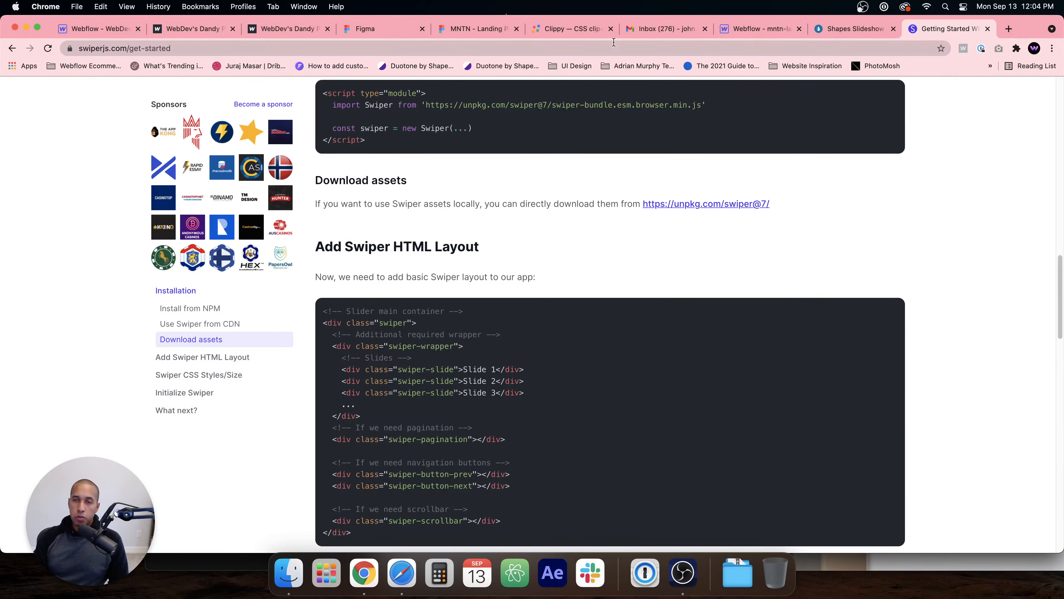
Step: Return to the project in the Webflow Designer and inspect the swiper, swiper-wrapper and three swiper-slide elements in turn
{"action": "left_click", "coordinate": [758, 33]}
{"action": "left_click", "coordinate": [93, 30]}
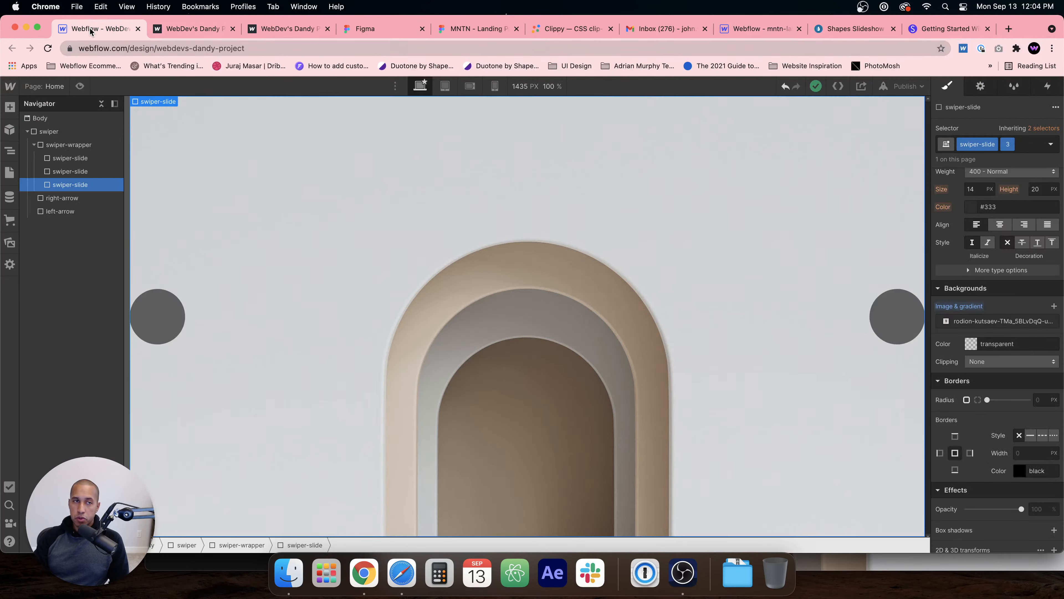
{"action": "left_click", "coordinate": [62, 132]}
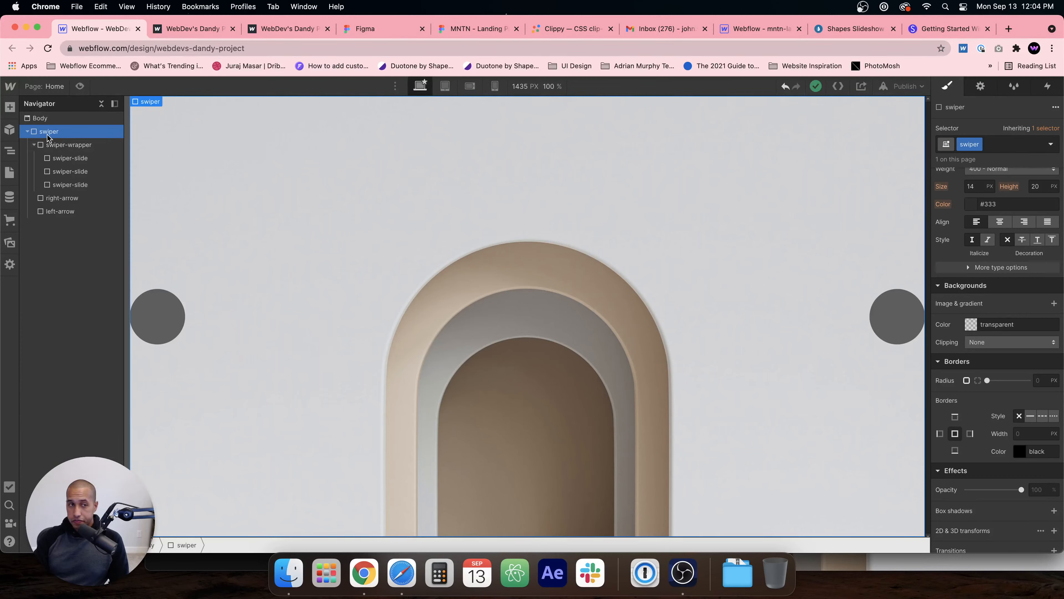
{"action": "left_click", "coordinate": [56, 147]}
{"action": "left_click", "coordinate": [62, 161]}
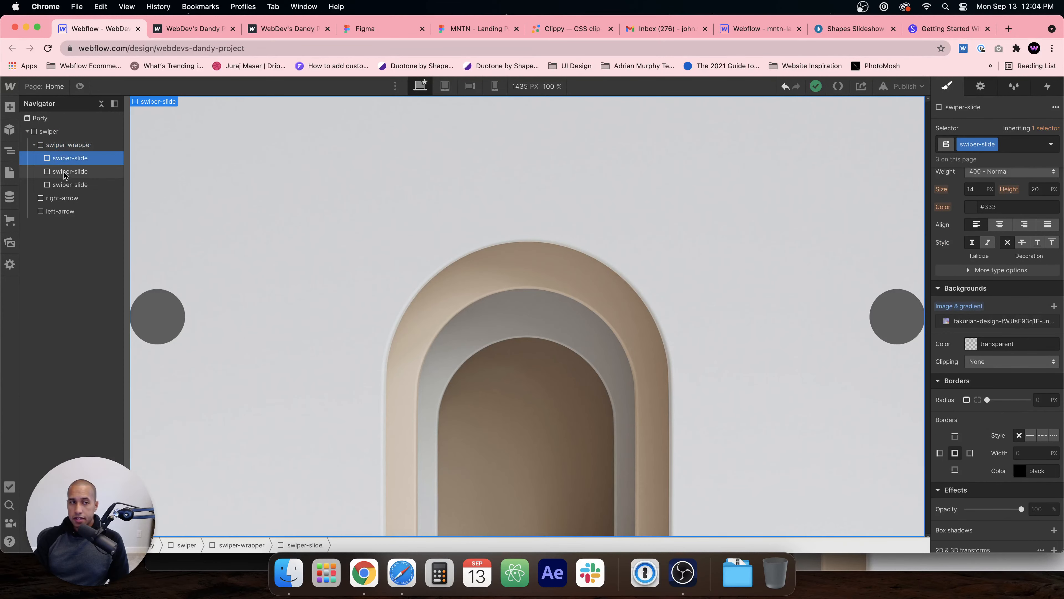
{"action": "left_click", "coordinate": [65, 172]}
{"action": "left_click", "coordinate": [70, 185]}
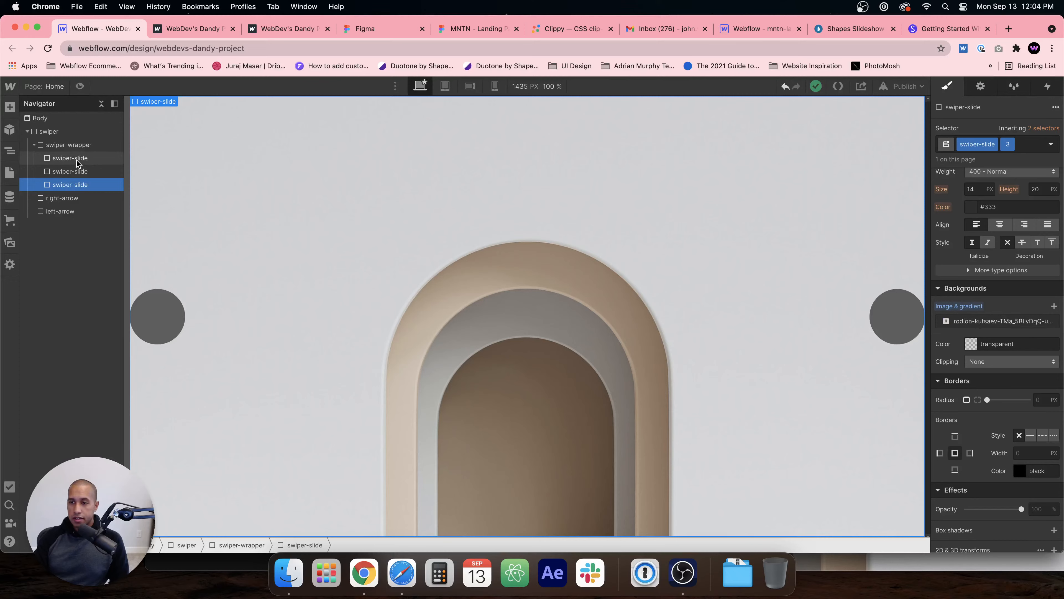
Step: Review the layout, size and position settings of the third slide, swiper-wrapper, swiper and the first slide
{"action": "scroll", "coordinate": [982, 318], "scroll_direction": "up", "scroll_amount": 10}
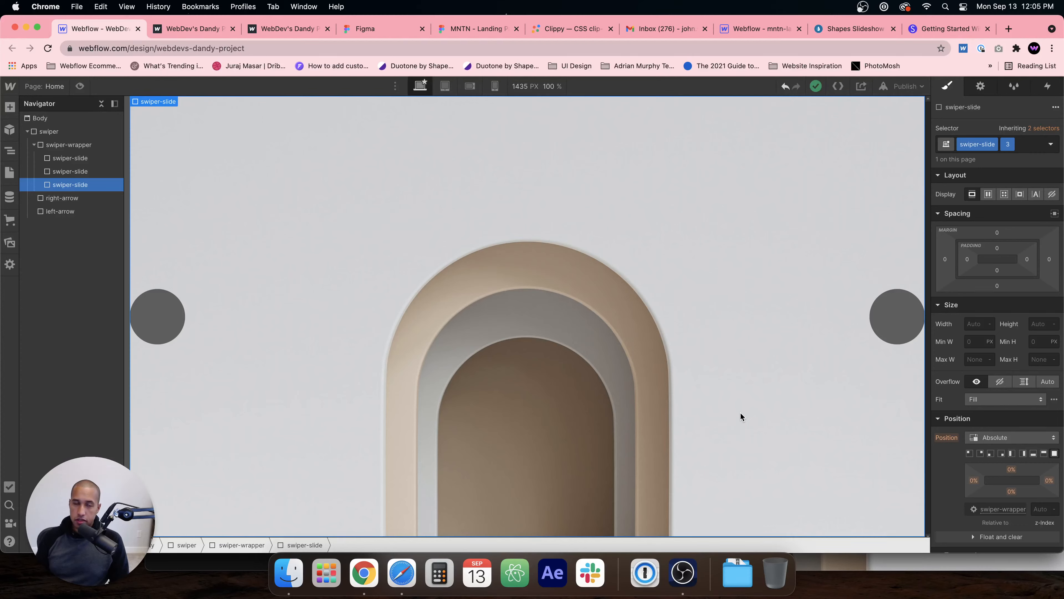
{"action": "left_click", "coordinate": [99, 149]}
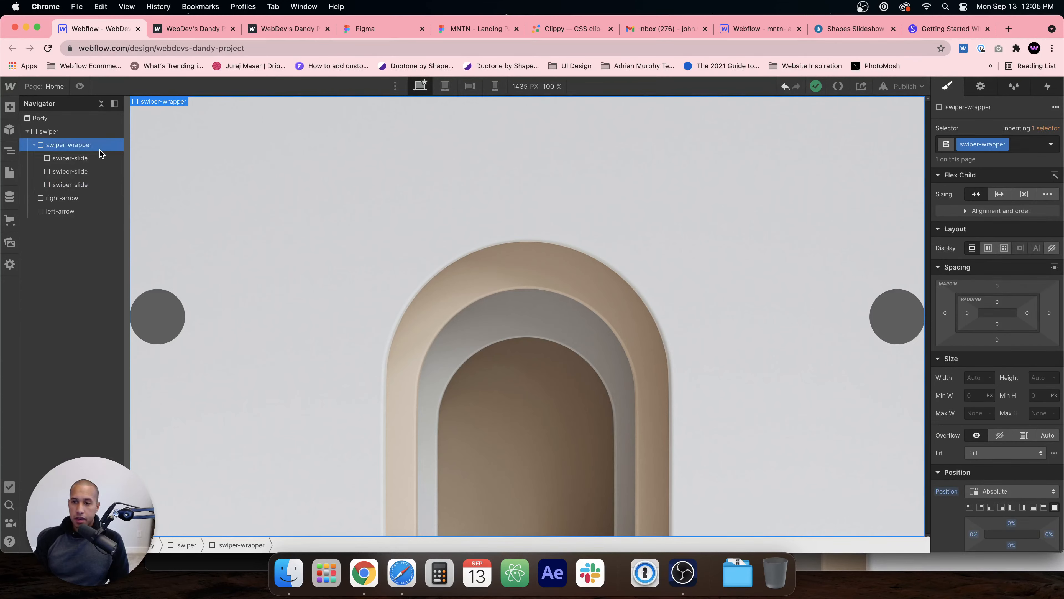
{"action": "left_click", "coordinate": [84, 131]}
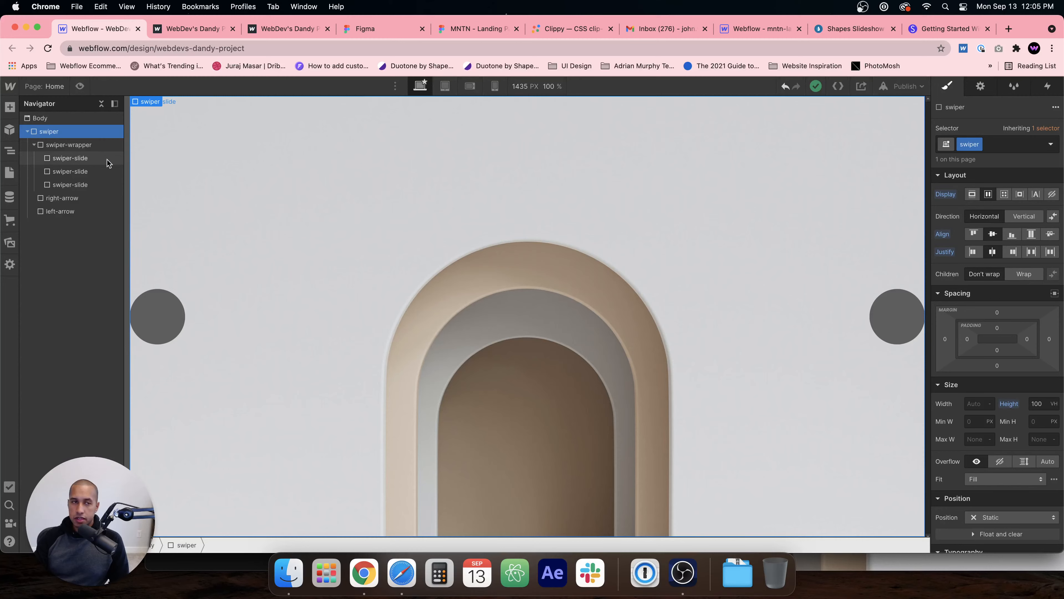
{"action": "left_click", "coordinate": [83, 144]}
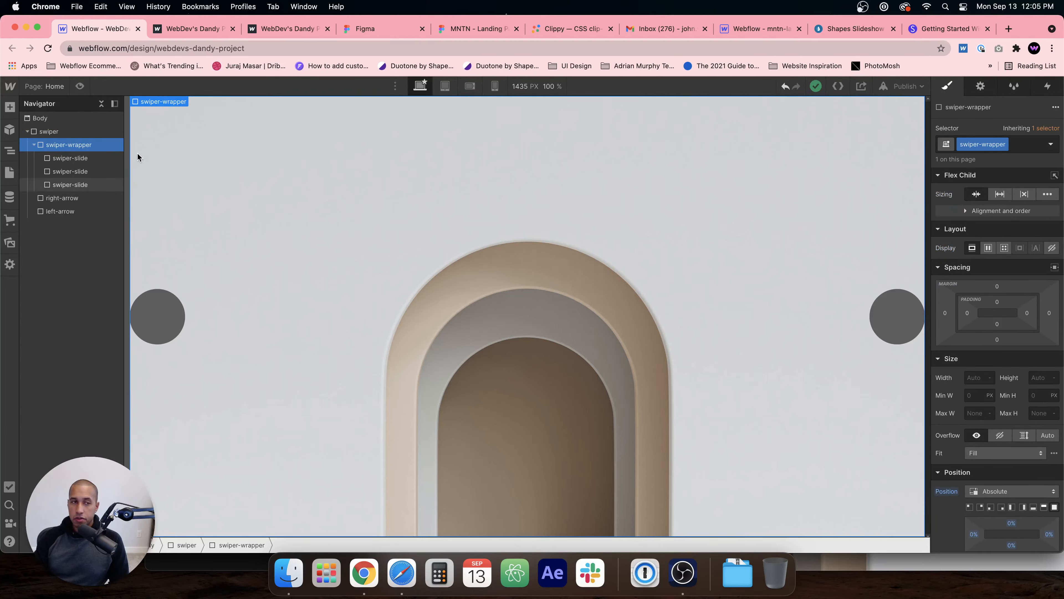
{"action": "left_click", "coordinate": [112, 157]}
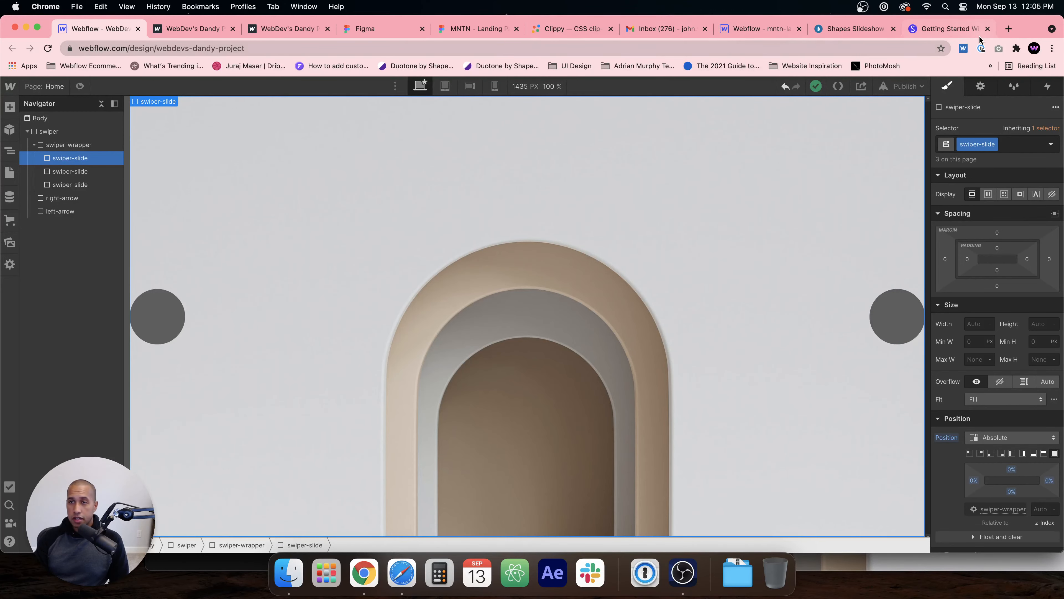
Step: Go back to the Swiper guide and review its CDN, HTML layout, CSS size and initialization sections
{"action": "left_click", "coordinate": [959, 29]}
{"action": "scroll", "coordinate": [598, 285], "scroll_direction": "down", "scroll_amount": 3}
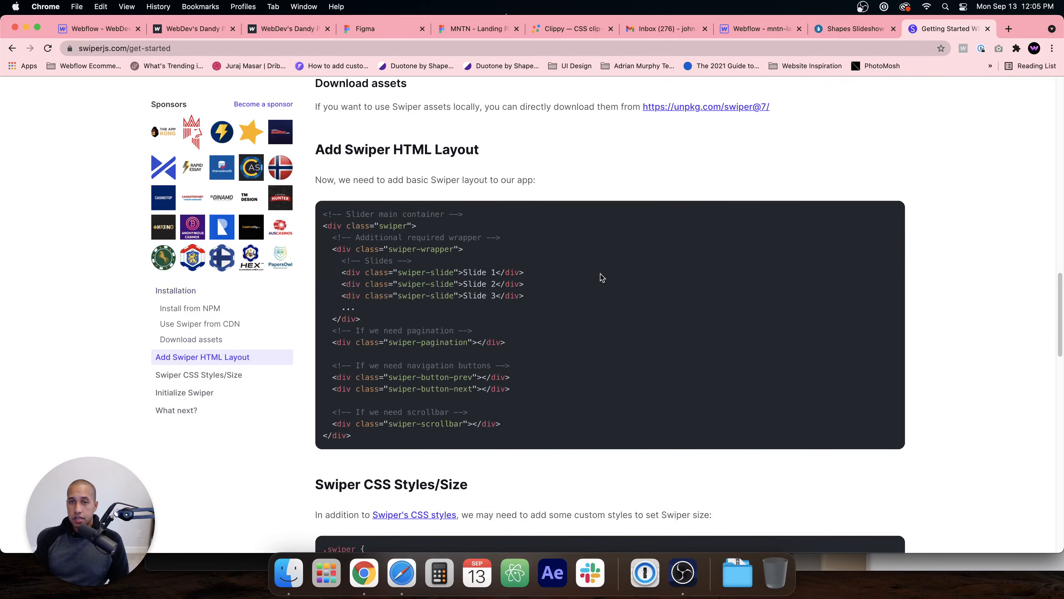
{"action": "scroll", "coordinate": [600, 279], "scroll_direction": "up", "scroll_amount": 6}
{"action": "scroll", "coordinate": [601, 273], "scroll_direction": "up", "scroll_amount": 2}
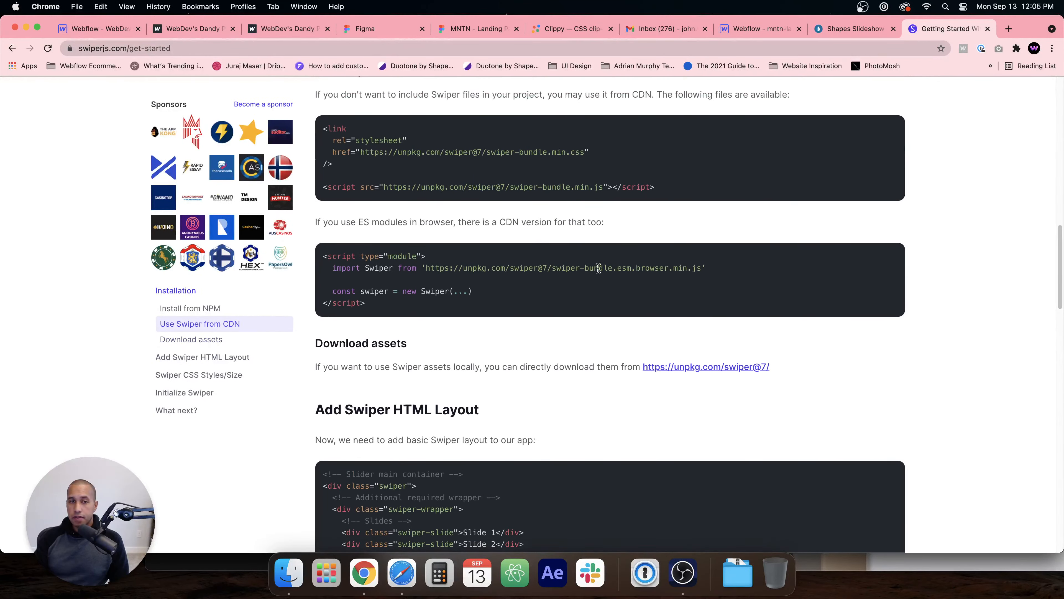
{"action": "scroll", "coordinate": [529, 288], "scroll_direction": "down", "scroll_amount": 9}
{"action": "scroll", "coordinate": [533, 286], "scroll_direction": "down", "scroll_amount": 5}
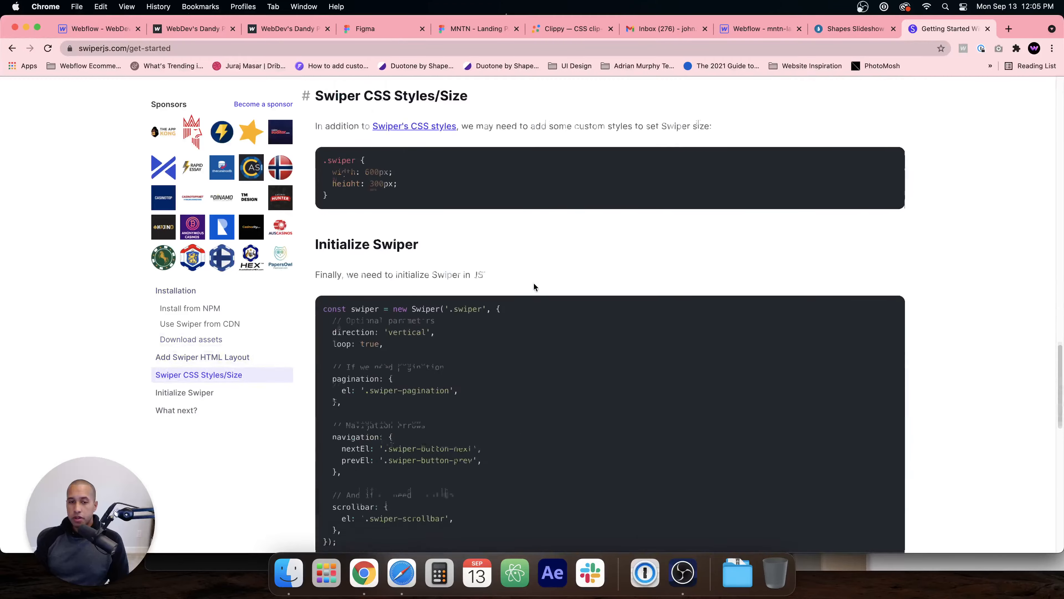
{"action": "scroll", "coordinate": [534, 285], "scroll_direction": "up", "scroll_amount": 10}
{"action": "scroll", "coordinate": [534, 284], "scroll_direction": "up", "scroll_amount": 1}
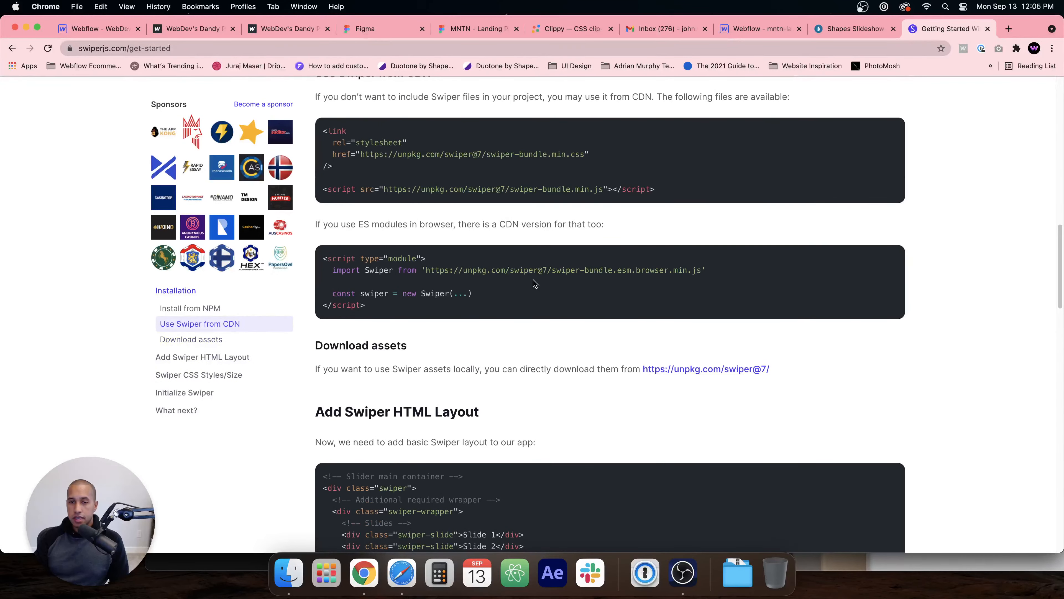
{"action": "scroll", "coordinate": [534, 283], "scroll_direction": "up", "scroll_amount": 7}
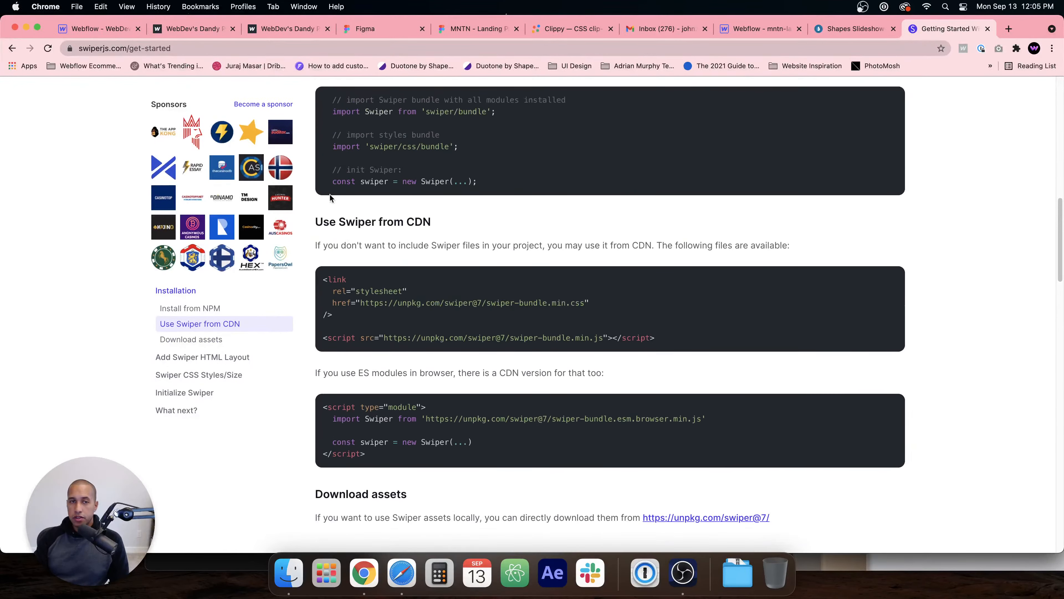
Step: Highlight the Use Swiper from CDN heading, its stylesheet link tag and its script tag one after another
{"action": "left_click_drag", "start_coordinate": [318, 223], "coordinate": [461, 233]}
{"action": "left_click", "coordinate": [436, 229]}
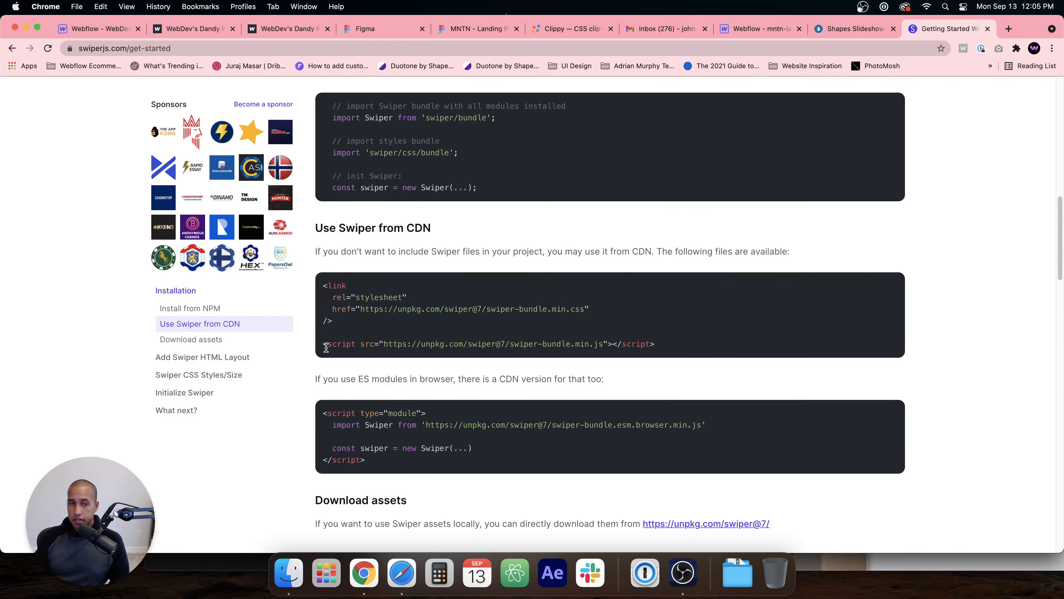
{"action": "left_click_drag", "start_coordinate": [339, 321], "coordinate": [319, 289]}
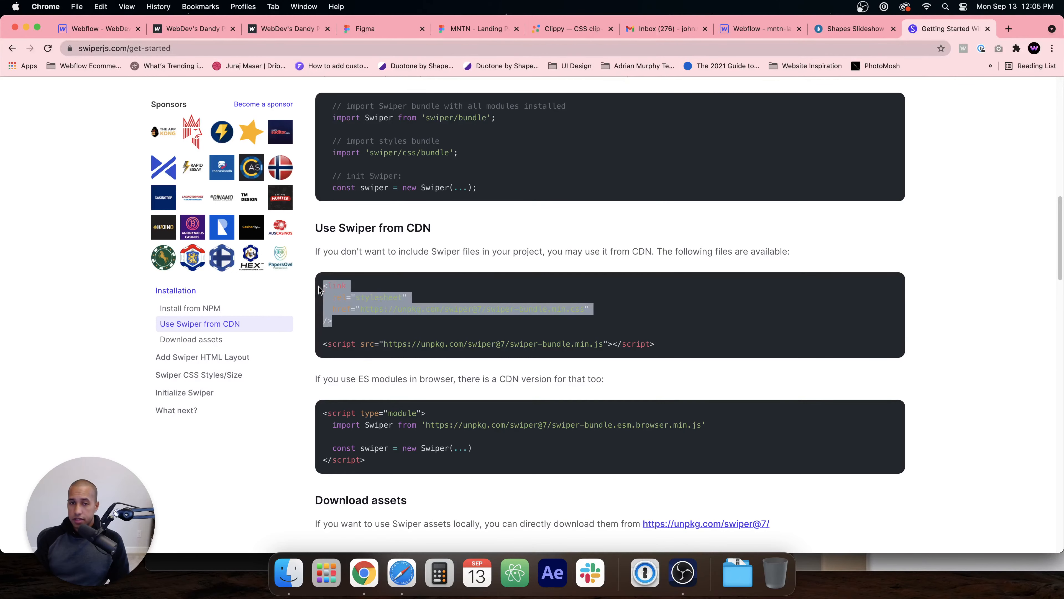
{"action": "left_click", "coordinate": [360, 322]}
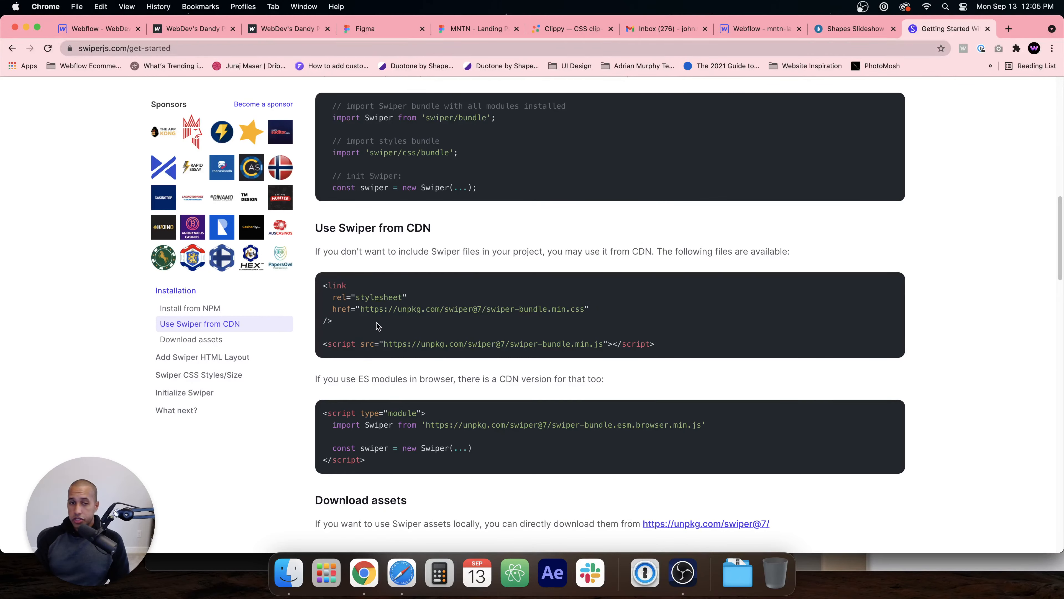
{"action": "left_click_drag", "start_coordinate": [374, 326], "coordinate": [331, 285]}
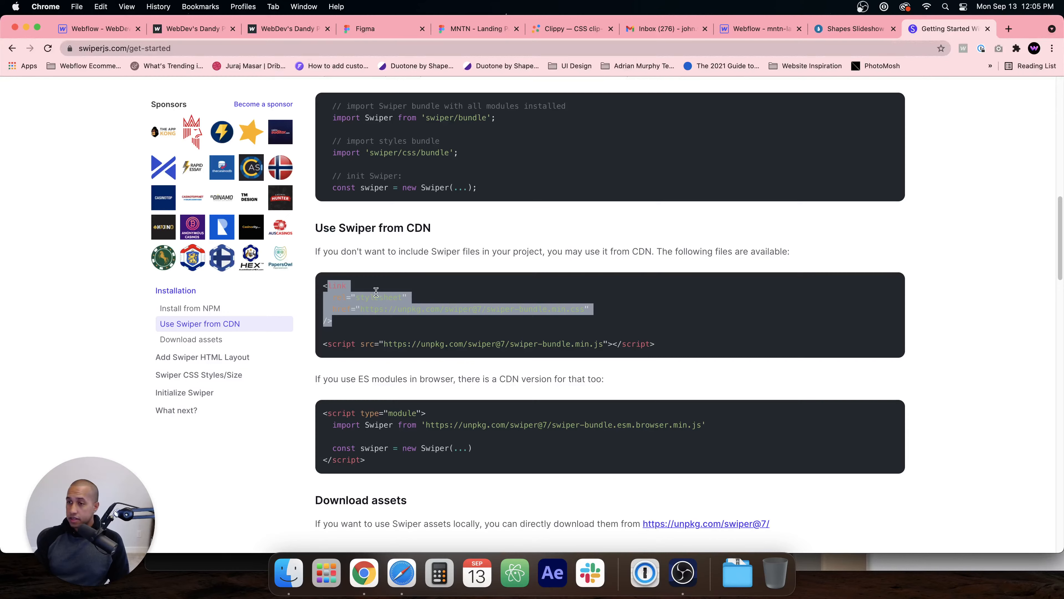
{"action": "left_click_drag", "start_coordinate": [325, 343], "coordinate": [532, 341]}
{"action": "left_click", "coordinate": [532, 341]}
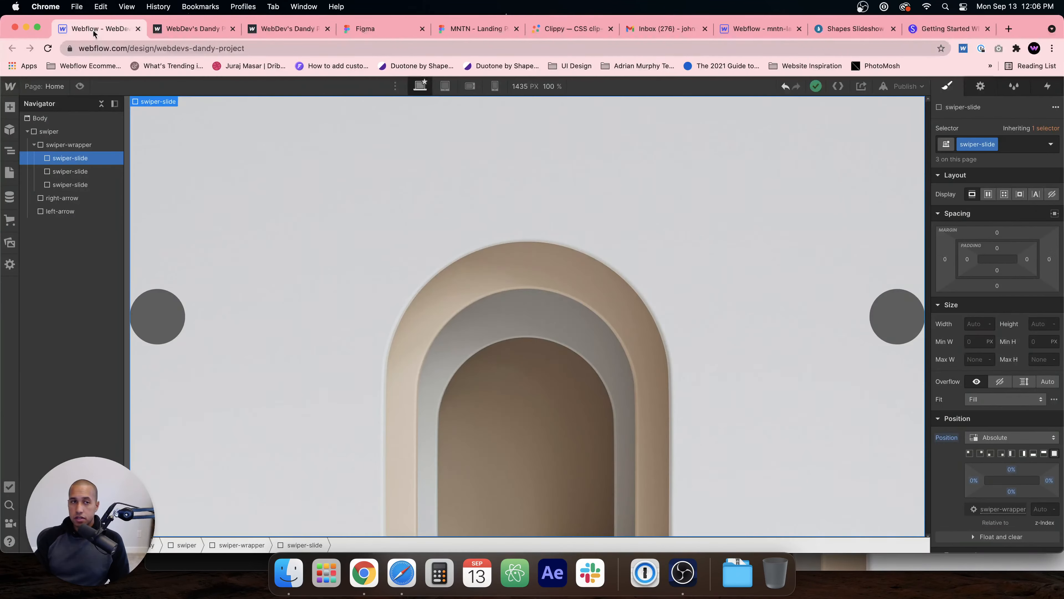
Step: Return to the Webflow project and open the Home page's settings at the custom code for the head tag
{"action": "left_click", "coordinate": [95, 29]}
{"action": "left_click", "coordinate": [9, 172]}
{"action": "left_click", "coordinate": [147, 169]}
{"action": "scroll", "coordinate": [396, 328], "scroll_direction": "down", "scroll_amount": 10}
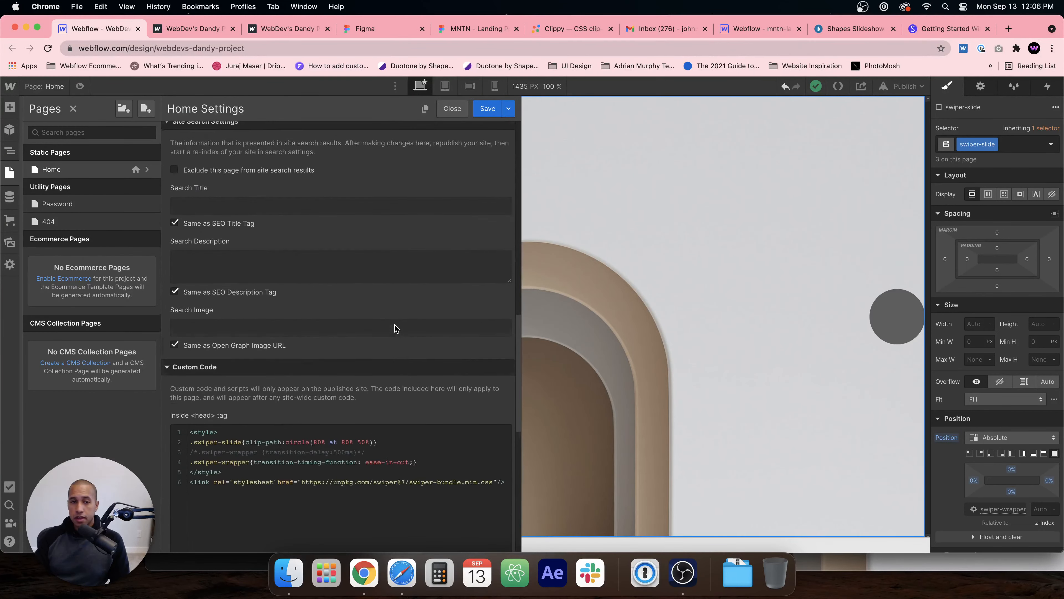
{"action": "scroll", "coordinate": [396, 328], "scroll_direction": "down", "scroll_amount": 7}
{"action": "scroll", "coordinate": [266, 294], "scroll_direction": "up", "scroll_amount": 1}
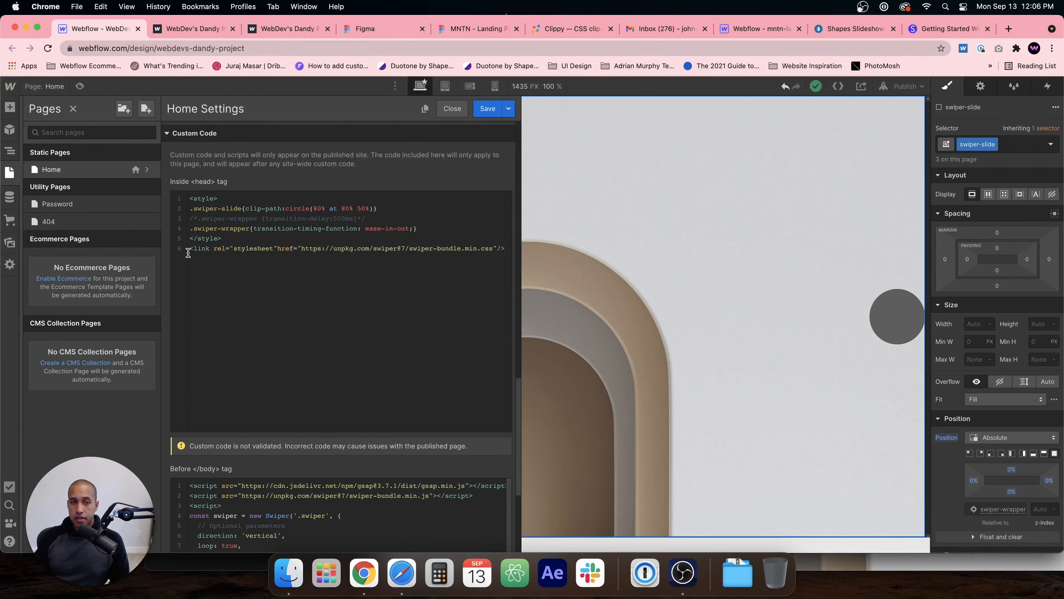
Step: Move the swiper-bundle.min.css stylesheet link from below the style block to the first line of the head code
{"action": "left_click_drag", "start_coordinate": [506, 249], "coordinate": [181, 250]}
{"action": "key", "text": "super+c"}
{"action": "key", "text": "BackSpace"}
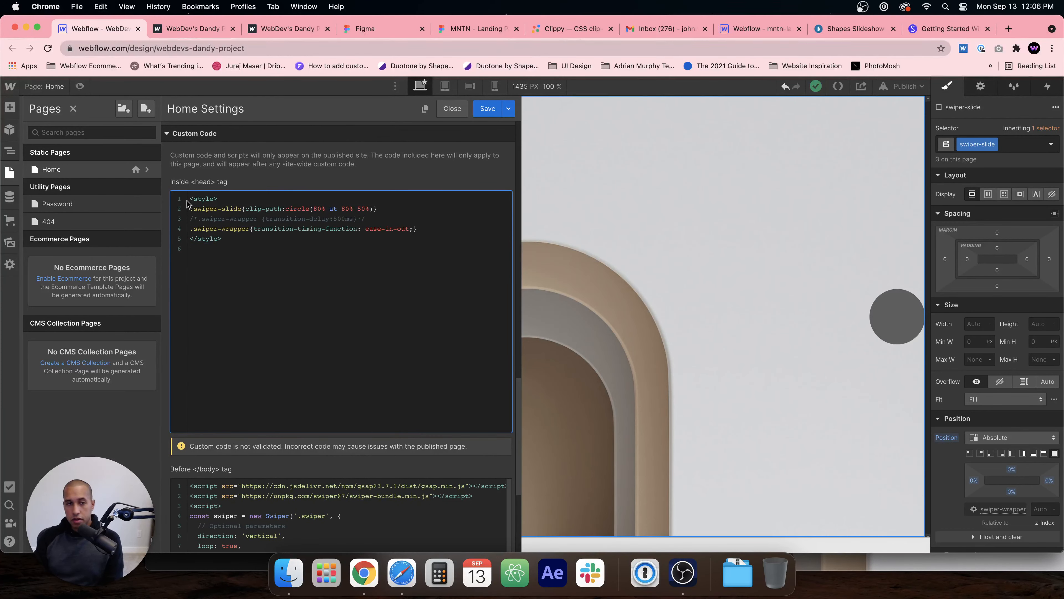
{"action": "left_click", "coordinate": [192, 198]}
{"action": "key", "text": "Return"}
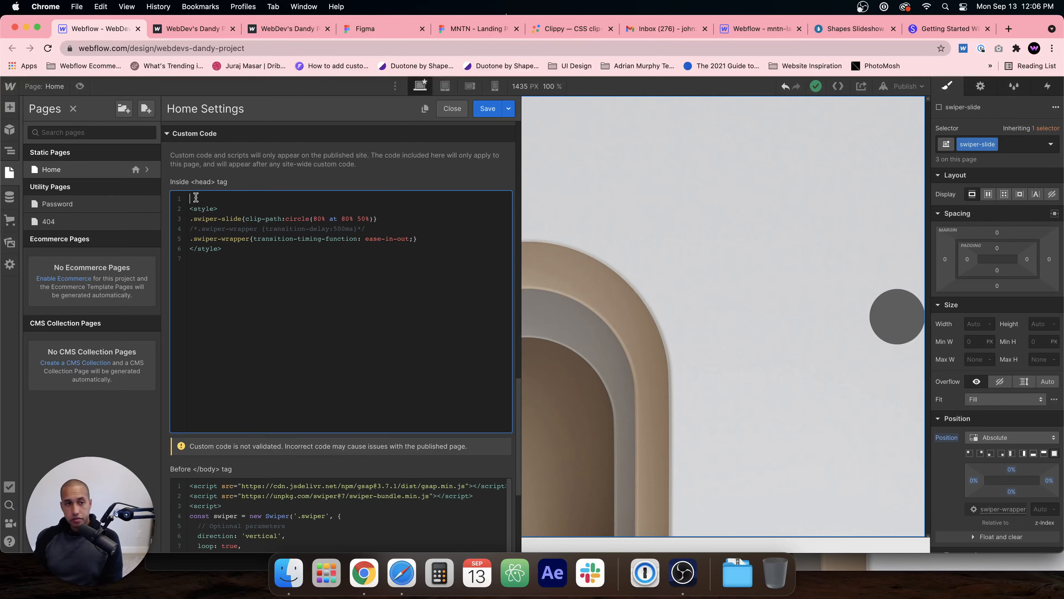
{"action": "key", "text": "Up"}
{"action": "key", "text": "super+v"}
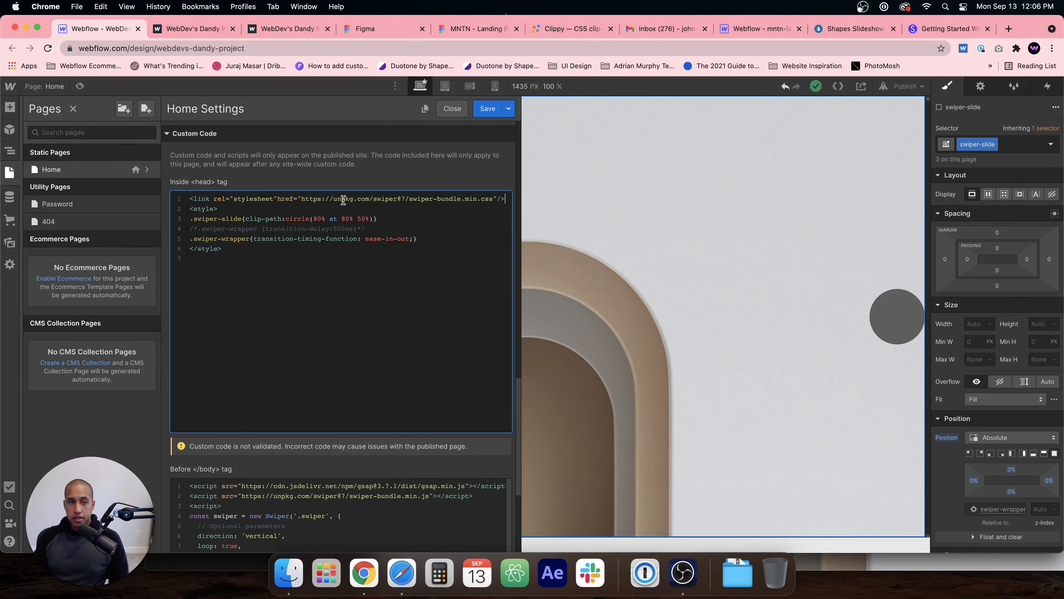
Step: Review the custom code before the closing body tag and highlight its swiper-bundle.min.js script line
{"action": "scroll", "coordinate": [364, 357], "scroll_direction": "down", "scroll_amount": 4}
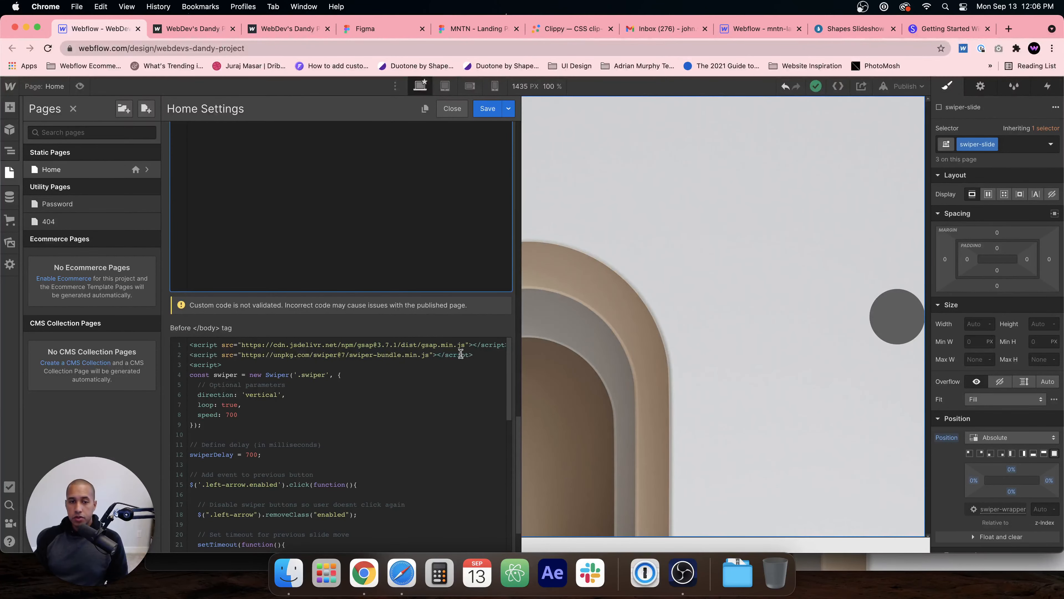
{"action": "left_click_drag", "start_coordinate": [483, 355], "coordinate": [188, 356]}
{"action": "left_click", "coordinate": [267, 357]}
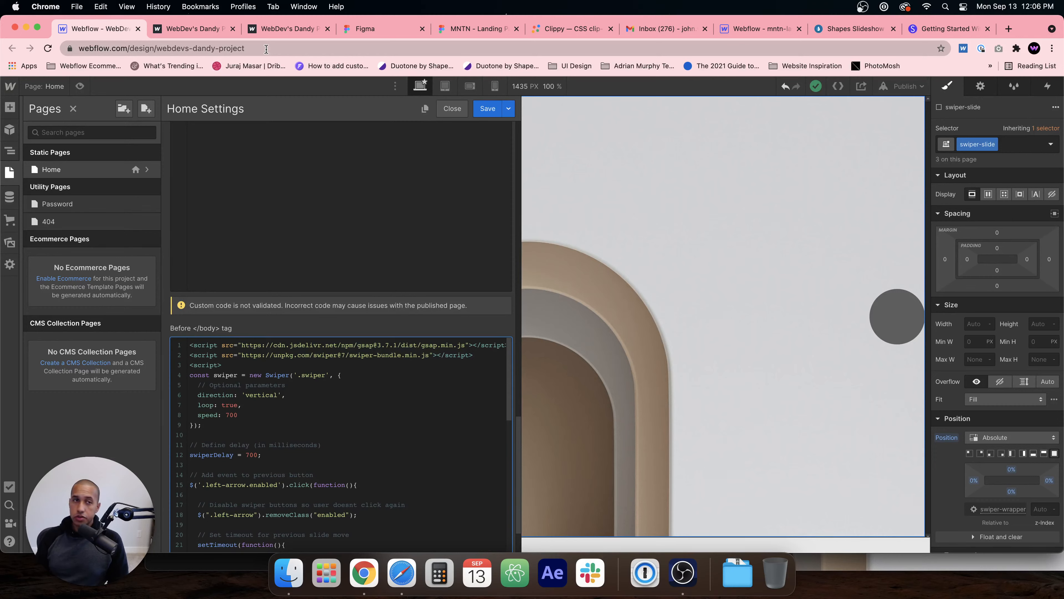
{"action": "scroll", "coordinate": [285, 377], "scroll_direction": "down", "scroll_amount": 1}
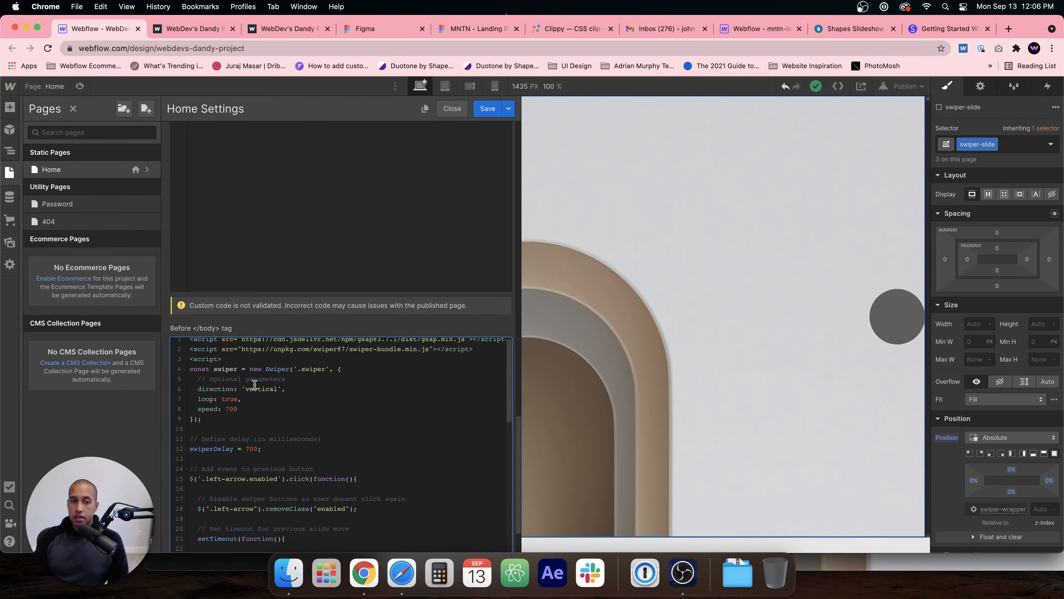
{"action": "scroll", "coordinate": [254, 381], "scroll_direction": "up", "scroll_amount": 1}
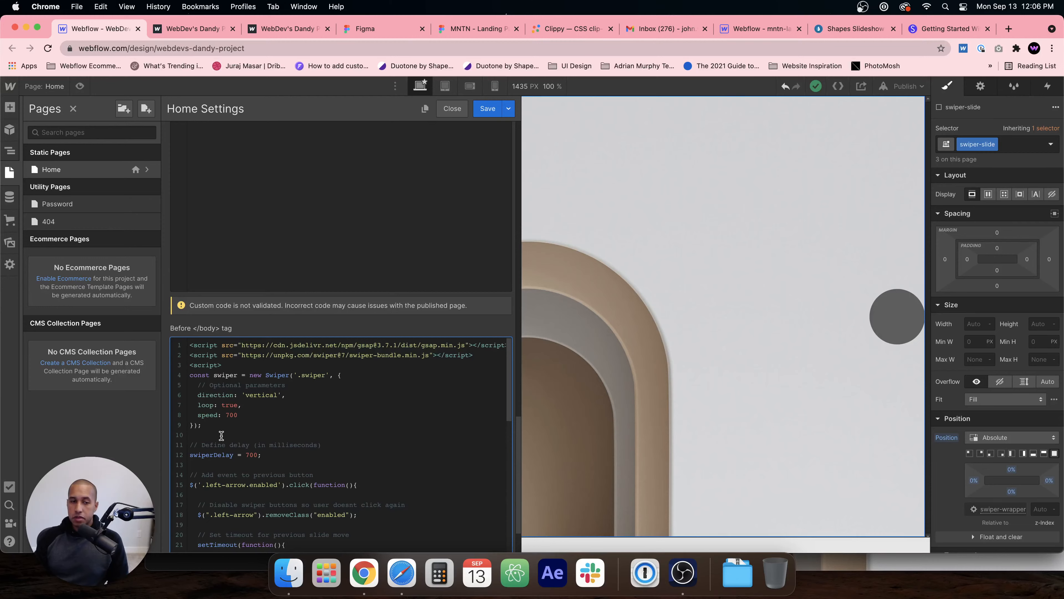
Step: Go back to the Swiper guide and examine the Initialize Swiper code, including the swiper constant and direction parameter
{"action": "left_click", "coordinate": [951, 29]}
{"action": "scroll", "coordinate": [641, 304], "scroll_direction": "down", "scroll_amount": 10}
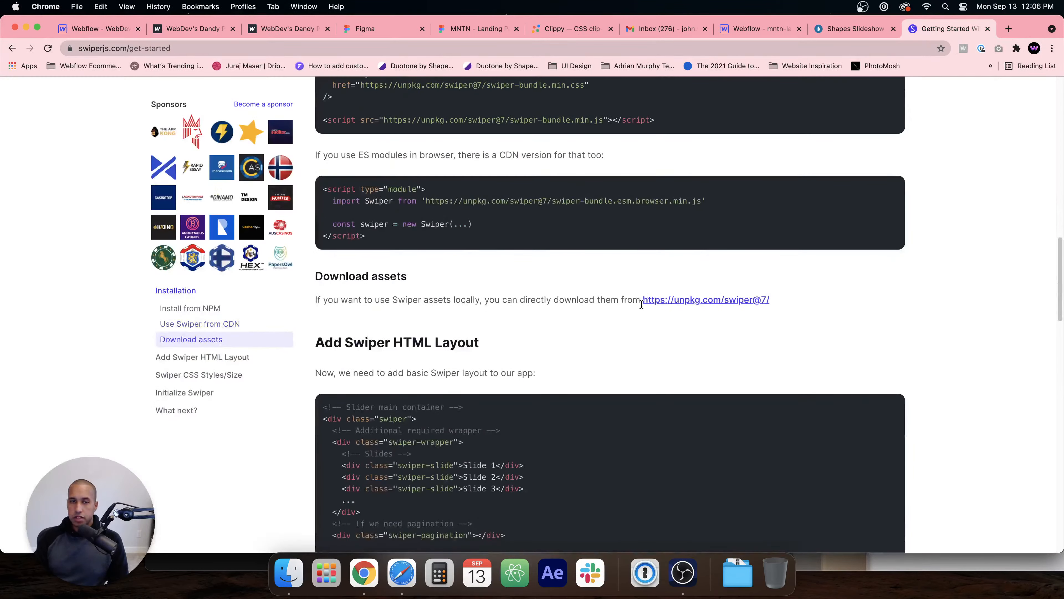
{"action": "scroll", "coordinate": [641, 306], "scroll_direction": "down", "scroll_amount": 12}
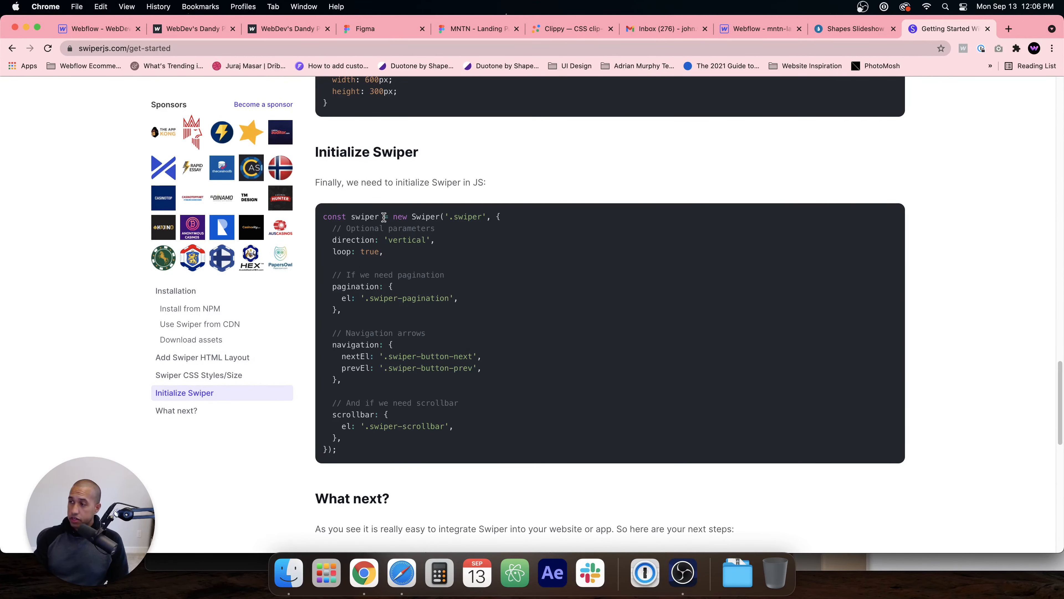
{"action": "left_click", "coordinate": [381, 241]}
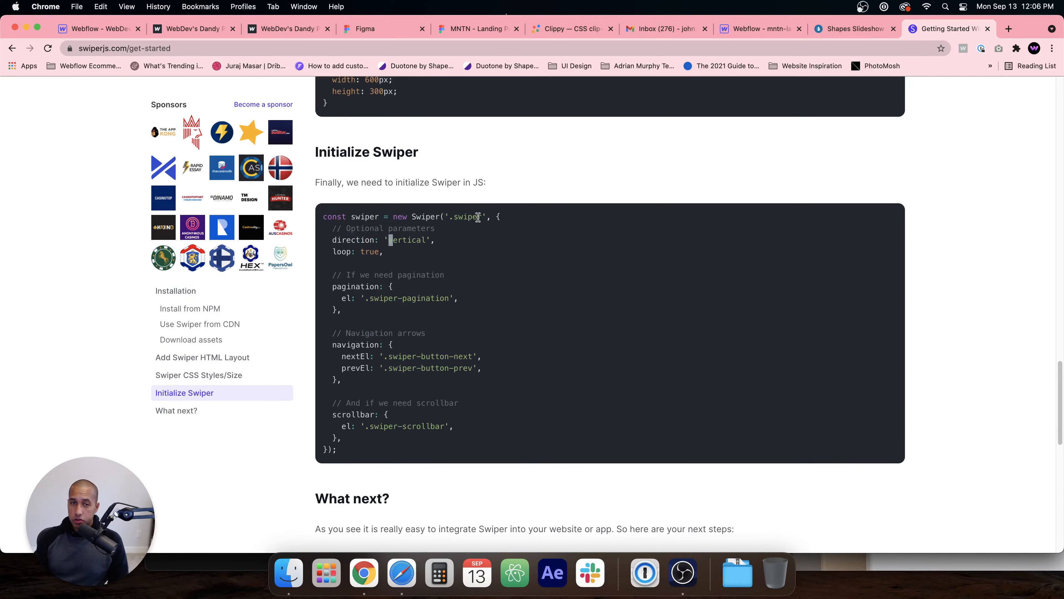
{"action": "left_click", "coordinate": [354, 217]}
Step: Return to the Webflow project and highlight the Swiper initialization options for direction, loop and speed in the body code
{"action": "left_click", "coordinate": [98, 29]}
{"action": "scroll", "coordinate": [266, 377], "scroll_direction": "down", "scroll_amount": 2}
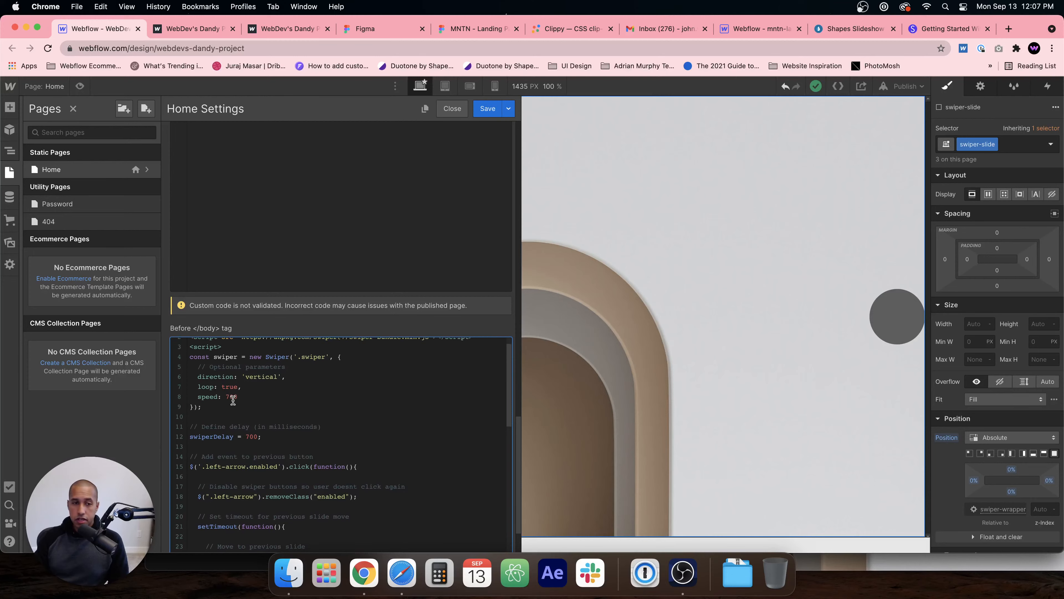
{"action": "scroll", "coordinate": [201, 381], "scroll_direction": "up", "scroll_amount": 1}
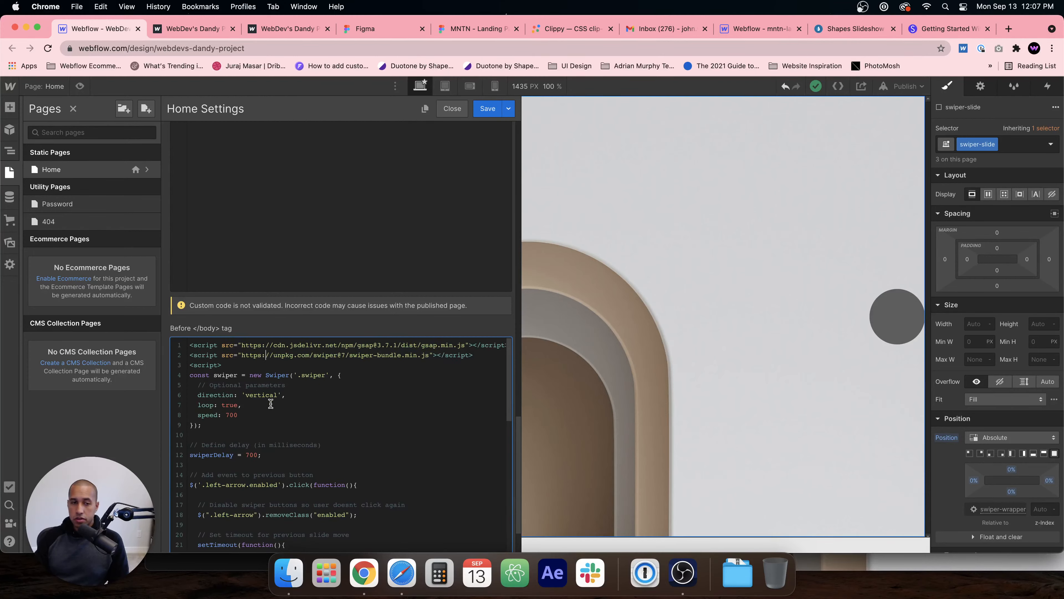
{"action": "left_click_drag", "start_coordinate": [207, 430], "coordinate": [224, 382]}
{"action": "left_click", "coordinate": [225, 383]}
{"action": "scroll", "coordinate": [210, 428], "scroll_direction": "down", "scroll_amount": 1}
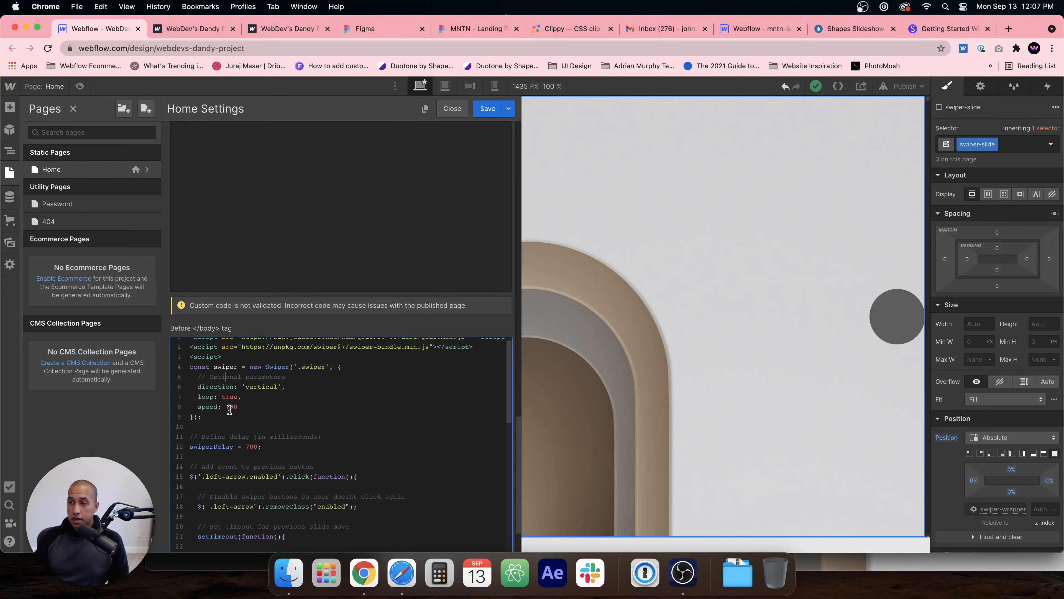
Step: Examine the swiperDelay variable and the left-arrow click function, highlighting the lines from the delay to the click event
{"action": "scroll", "coordinate": [274, 424], "scroll_direction": "down", "scroll_amount": 1}
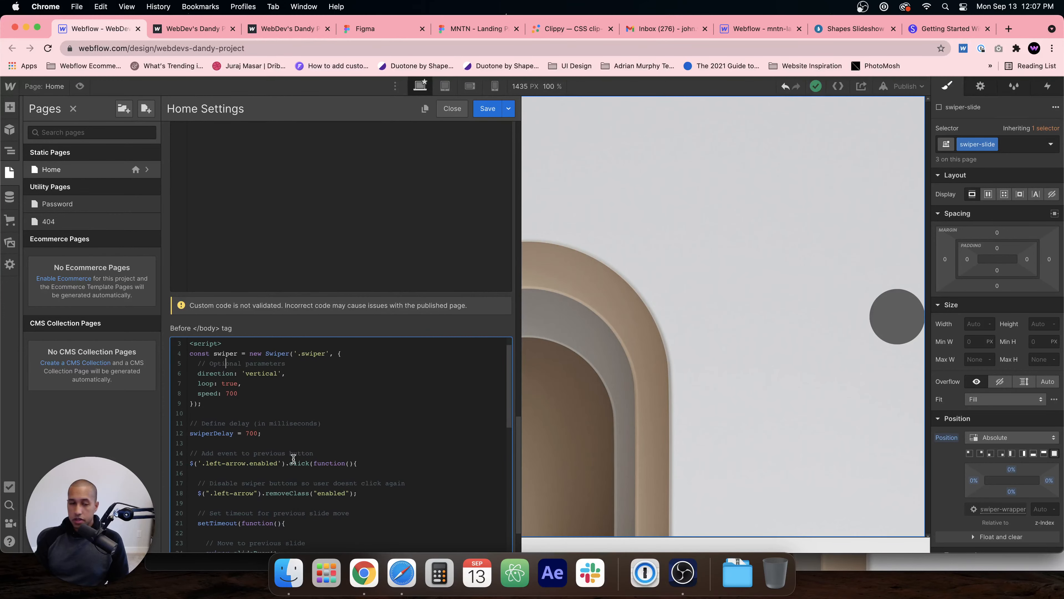
{"action": "scroll", "coordinate": [236, 420], "scroll_direction": "down", "scroll_amount": 1}
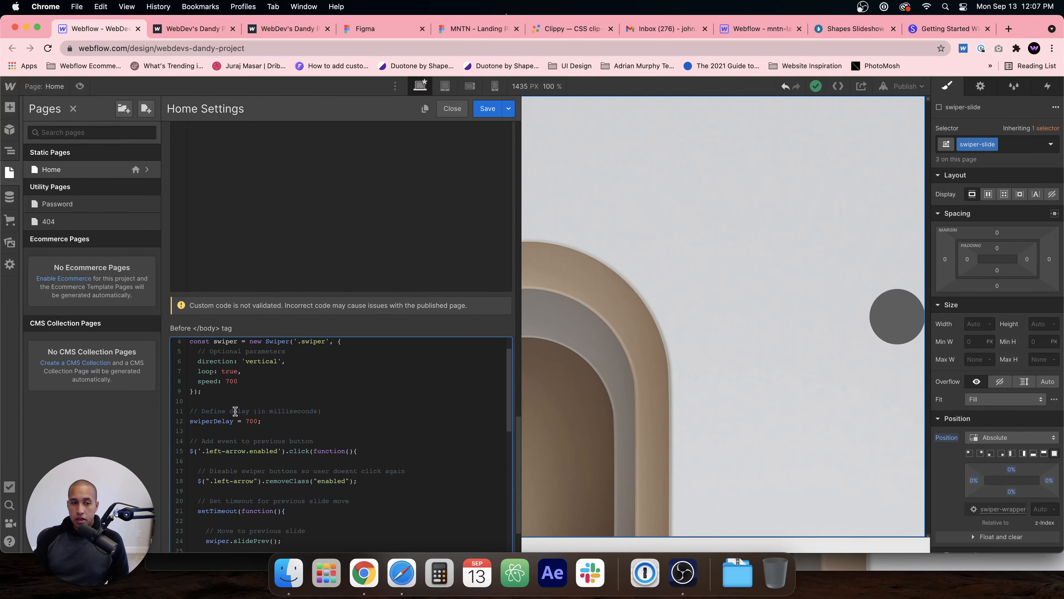
{"action": "scroll", "coordinate": [222, 405], "scroll_direction": "down", "scroll_amount": 2}
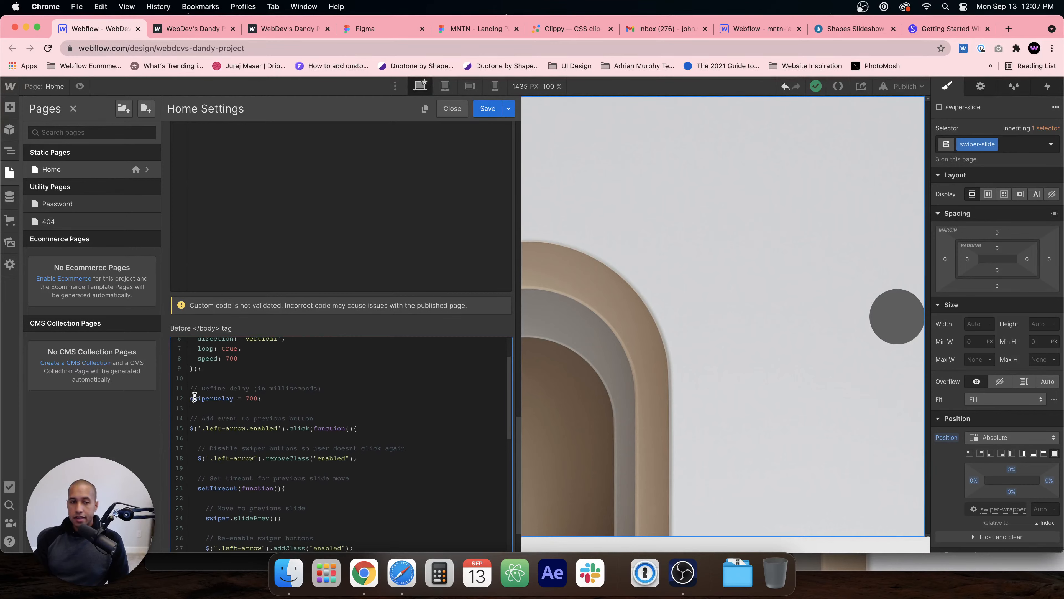
{"action": "left_click_drag", "start_coordinate": [190, 397], "coordinate": [254, 428]}
{"action": "scroll", "coordinate": [266, 416], "scroll_direction": "down", "scroll_amount": 2}
{"action": "scroll", "coordinate": [264, 407], "scroll_direction": "up", "scroll_amount": 3}
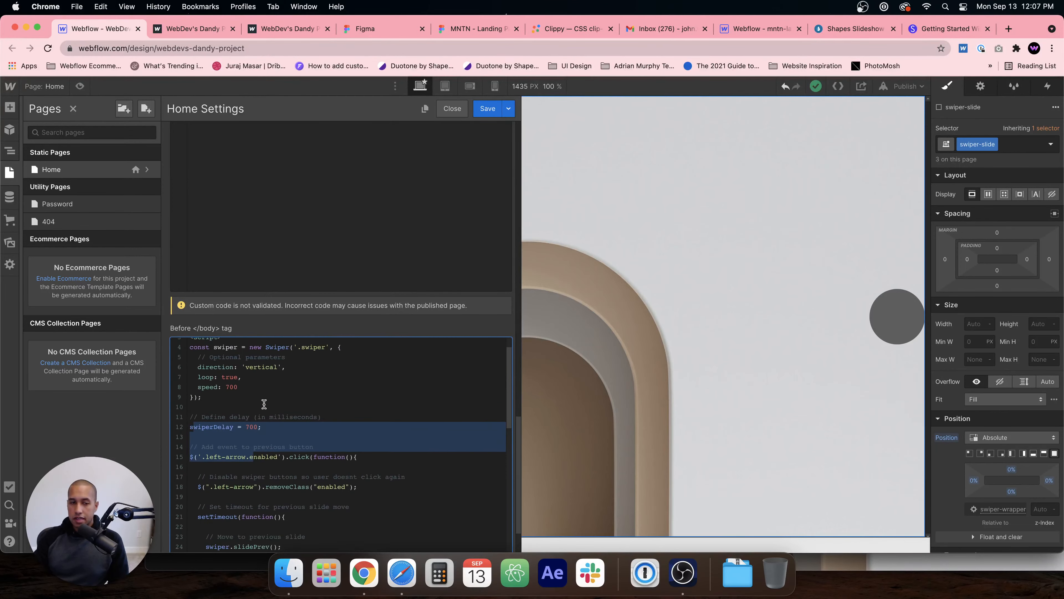
{"action": "scroll", "coordinate": [264, 405], "scroll_direction": "up", "scroll_amount": 2}
{"action": "scroll", "coordinate": [273, 413], "scroll_direction": "down", "scroll_amount": 2}
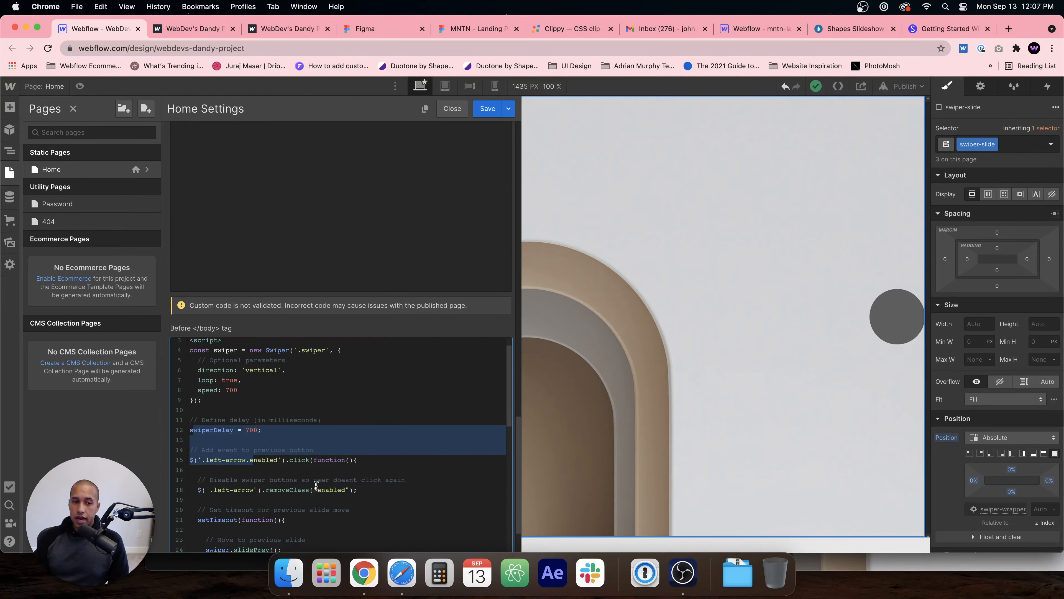
{"action": "scroll", "coordinate": [308, 470], "scroll_direction": "down", "scroll_amount": 2}
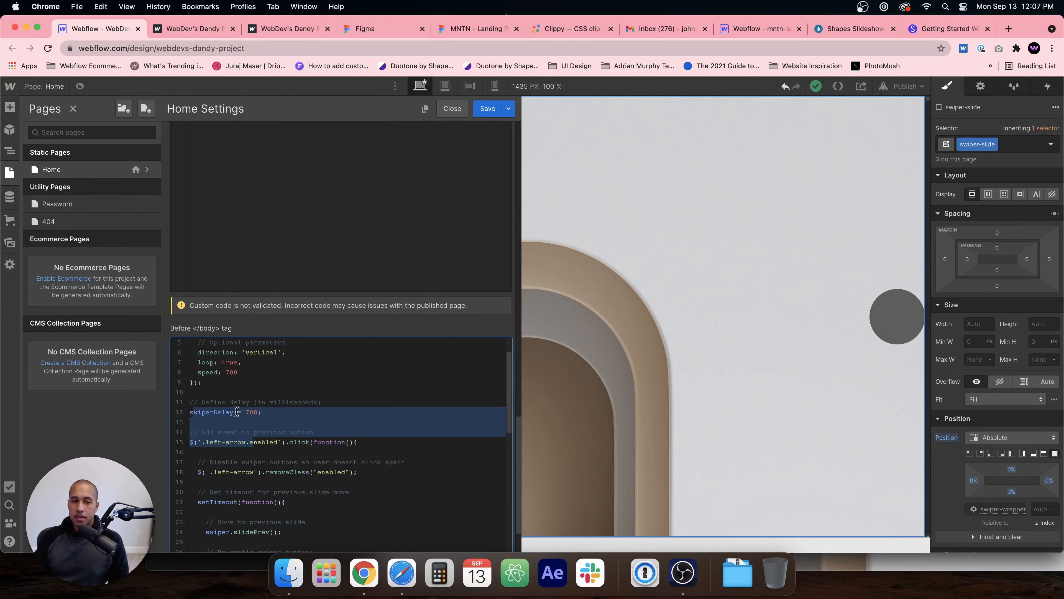
{"action": "scroll", "coordinate": [313, 454], "scroll_direction": "down", "scroll_amount": 3}
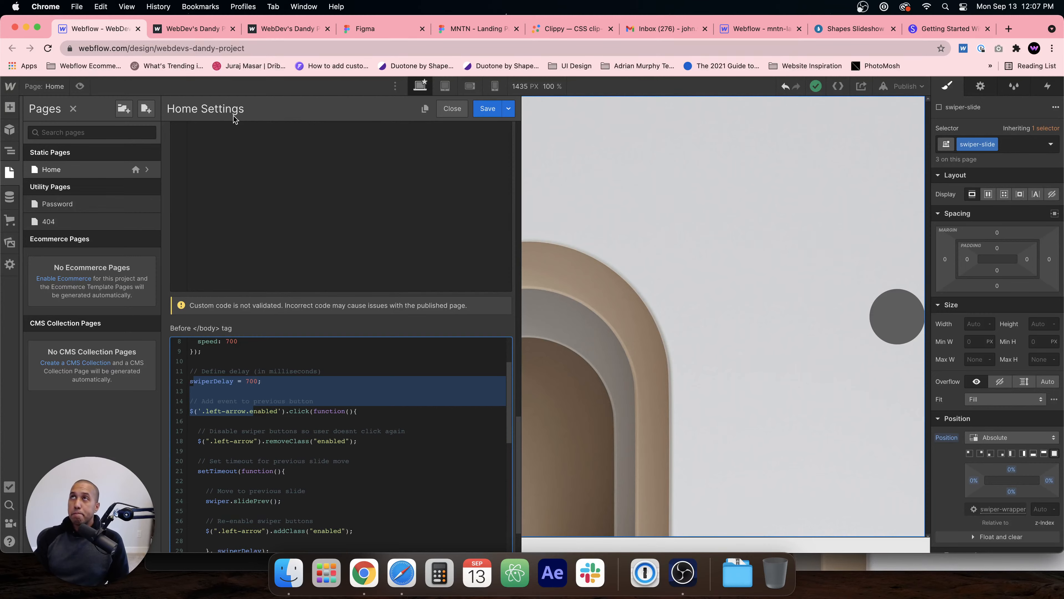
Step: Switch to the published site with the grey arrows and advance its slider three times to observe the transition delay
{"action": "left_click", "coordinate": [193, 28]}
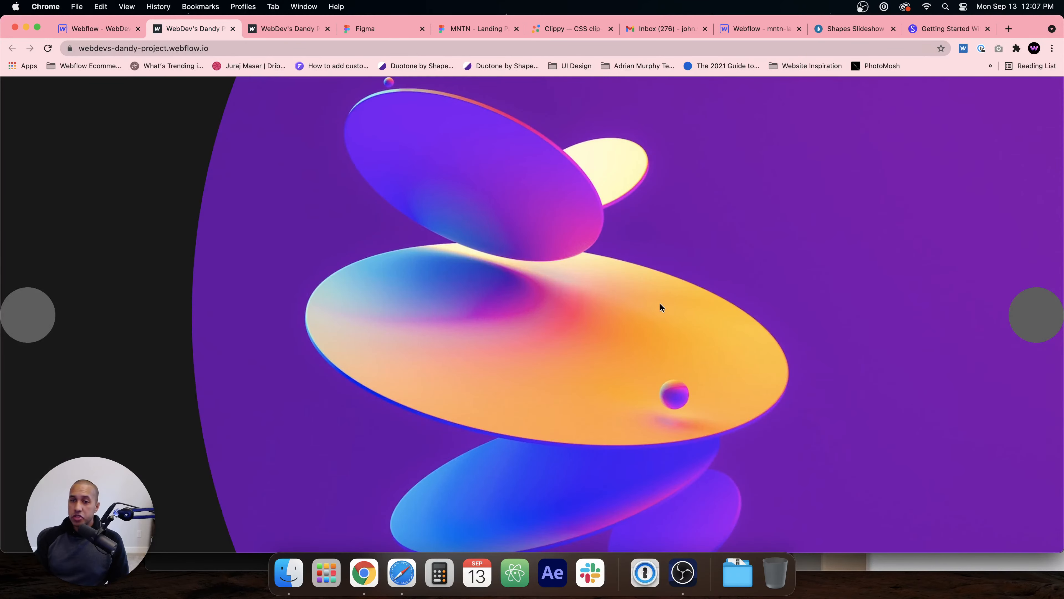
{"action": "left_click", "coordinate": [1024, 320]}
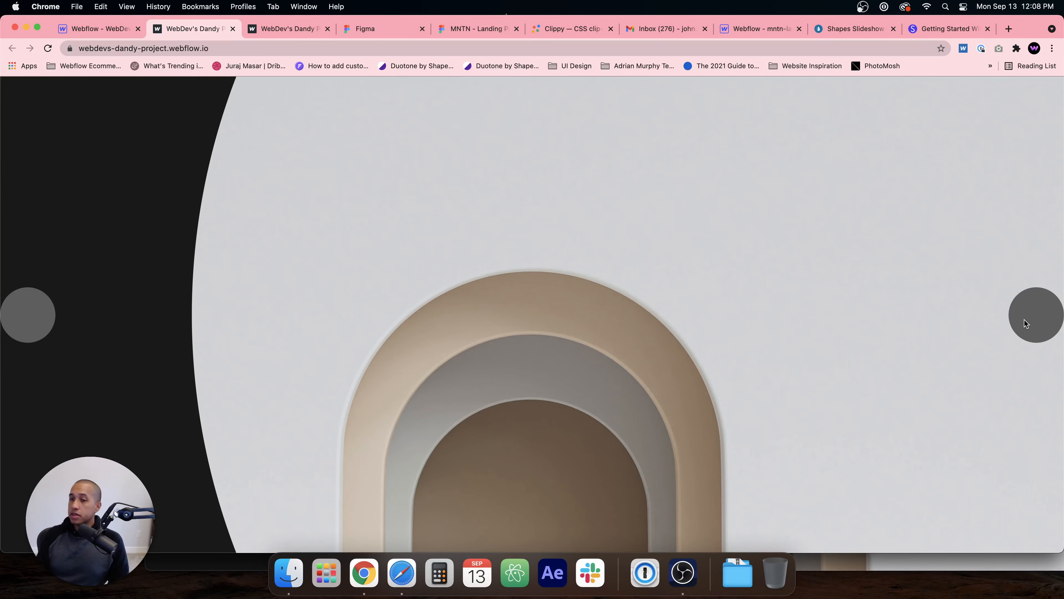
{"action": "left_click", "coordinate": [1024, 320]}
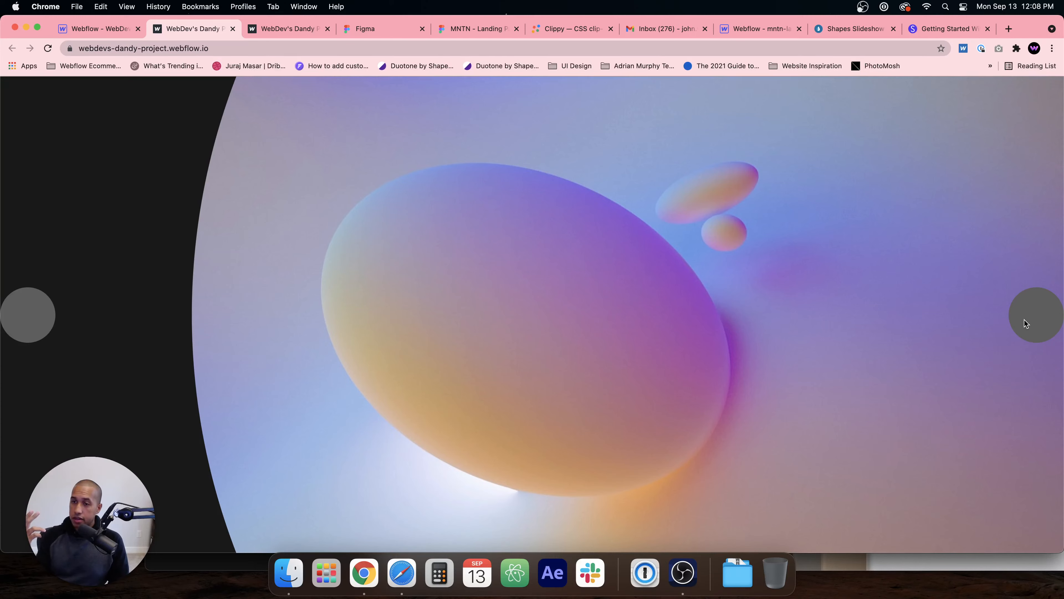
{"action": "left_click", "coordinate": [1024, 323]}
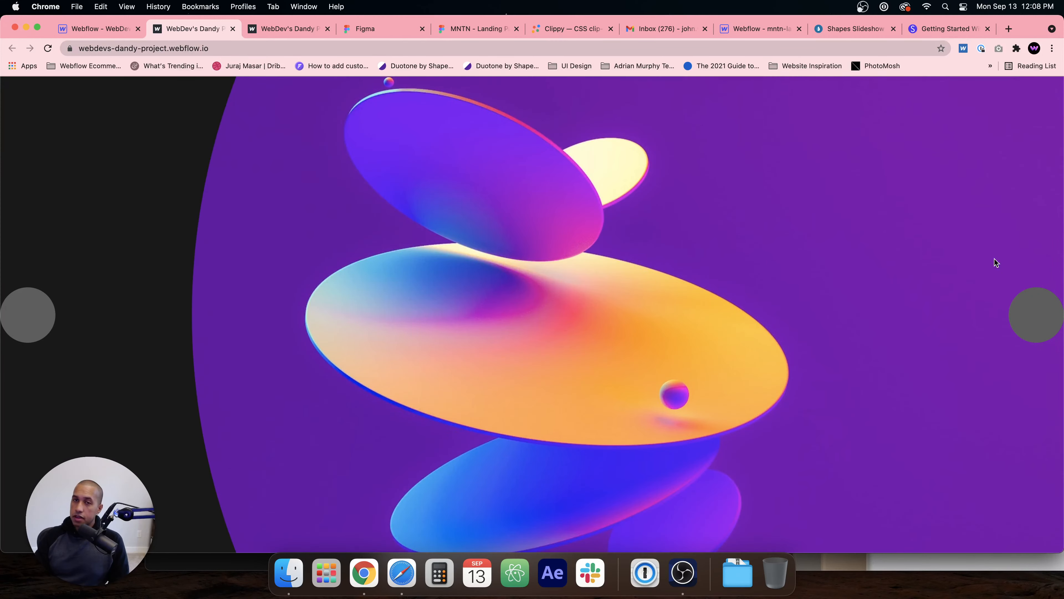
Step: Return to the Webflow project and read through the arrow click functions and GSAP timeline code, ending back at the head code
{"action": "left_click", "coordinate": [96, 28]}
{"action": "scroll", "coordinate": [336, 428], "scroll_direction": "down", "scroll_amount": 1}
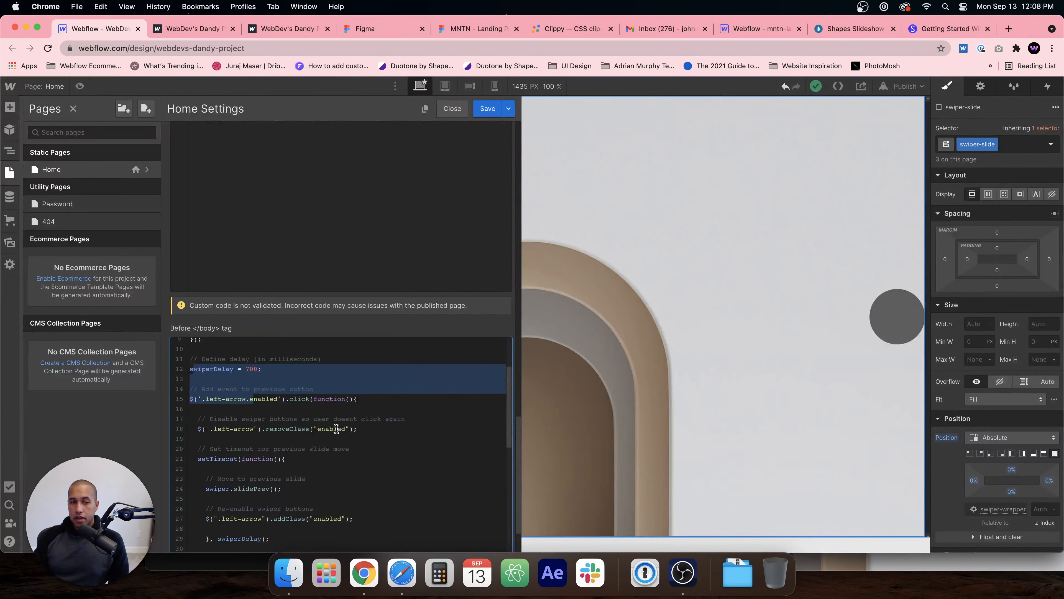
{"action": "scroll", "coordinate": [337, 428], "scroll_direction": "down", "scroll_amount": 2}
{"action": "scroll", "coordinate": [214, 505], "scroll_direction": "up", "scroll_amount": 4}
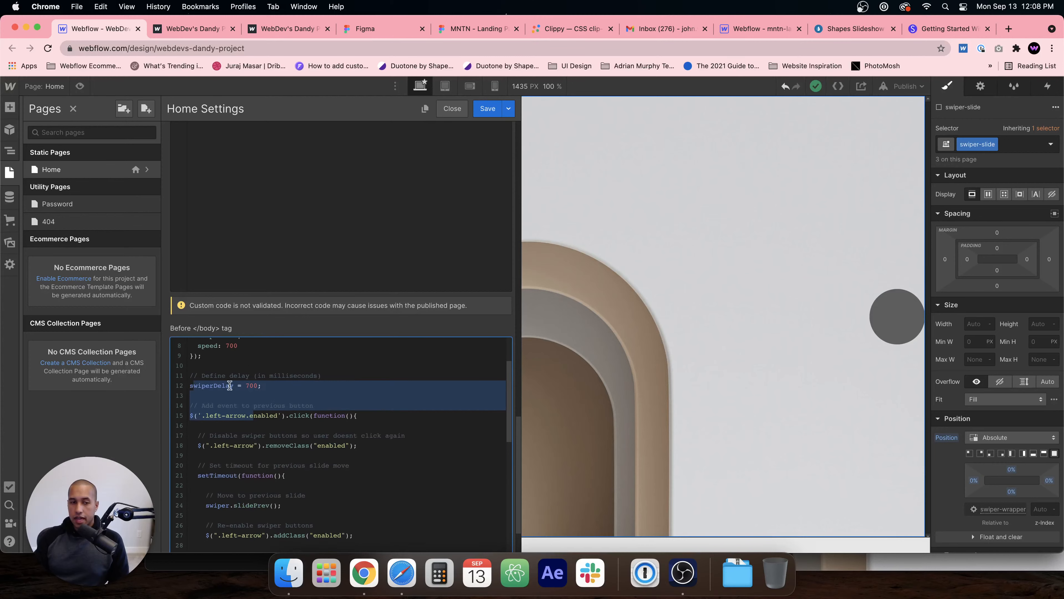
{"action": "scroll", "coordinate": [229, 385], "scroll_direction": "down", "scroll_amount": 8}
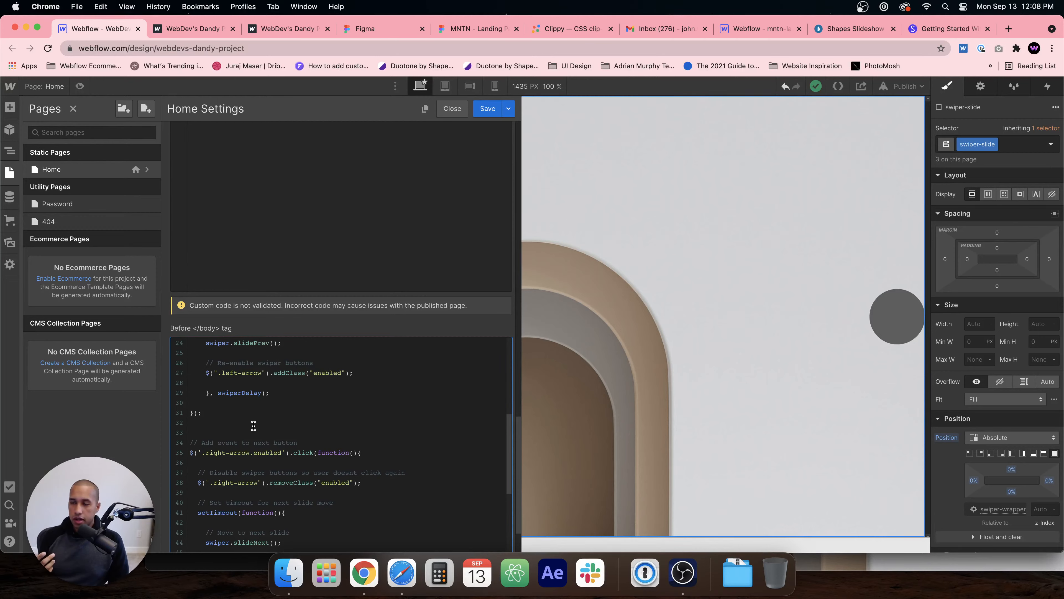
{"action": "scroll", "coordinate": [257, 426], "scroll_direction": "down", "scroll_amount": 6}
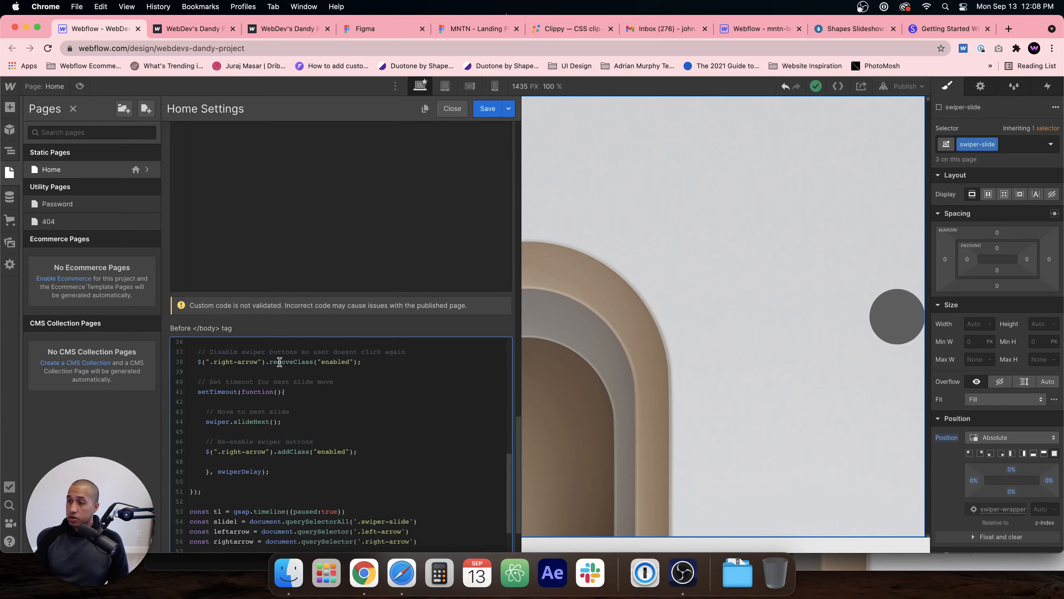
{"action": "scroll", "coordinate": [289, 438], "scroll_direction": "down", "scroll_amount": 4}
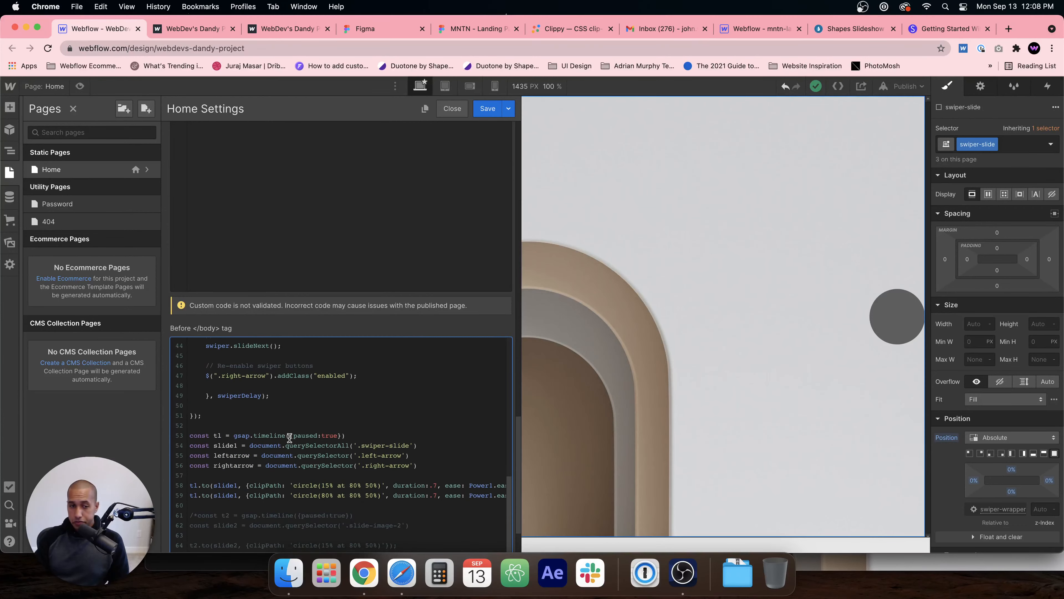
{"action": "scroll", "coordinate": [285, 419], "scroll_direction": "up", "scroll_amount": 20}
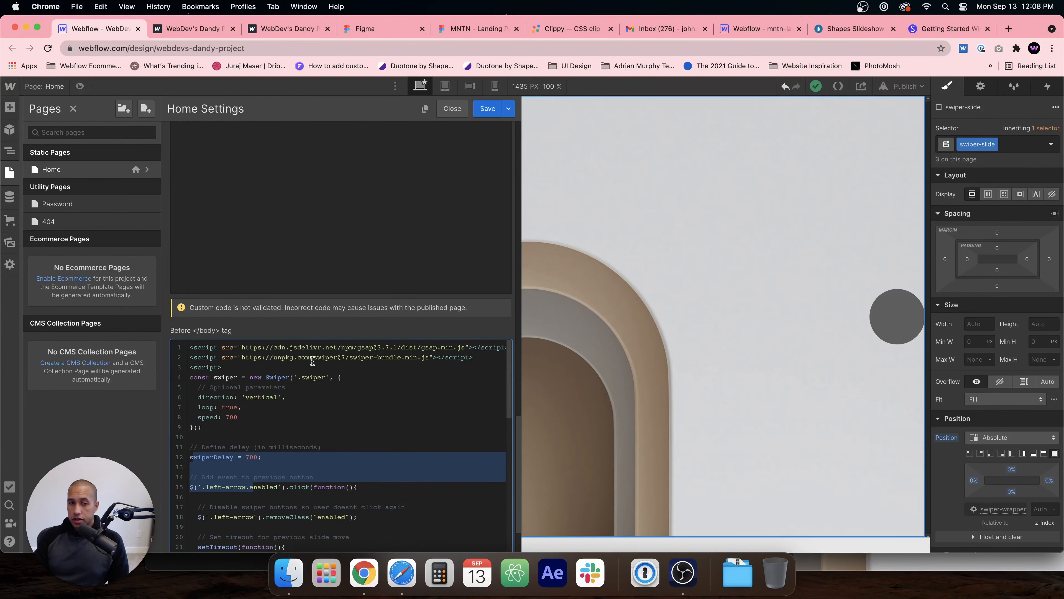
{"action": "scroll", "coordinate": [241, 380], "scroll_direction": "up", "scroll_amount": 2}
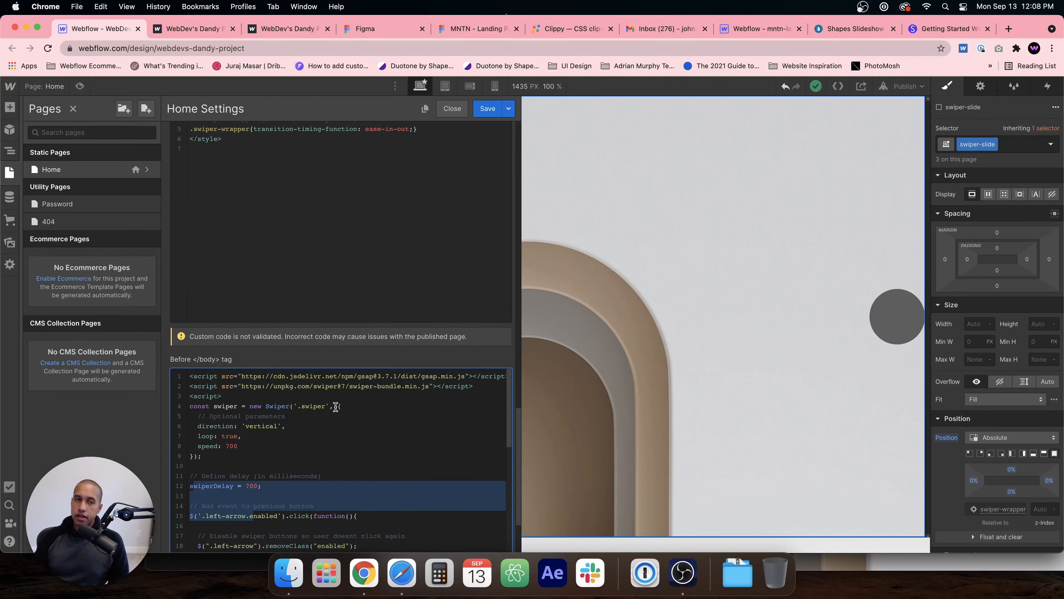
{"action": "scroll", "coordinate": [336, 407], "scroll_direction": "up", "scroll_amount": 10}
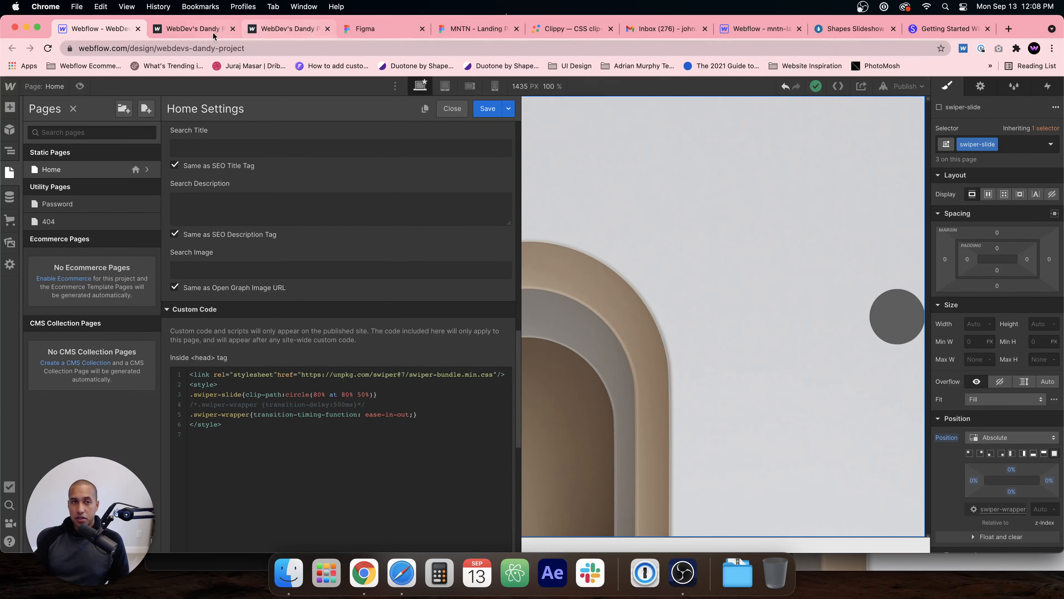
Step: Reopen the published grey-arrow slider and advance it three more slides to check the circle clip-path transition
{"action": "left_click", "coordinate": [196, 31]}
{"action": "left_click", "coordinate": [1019, 313]}
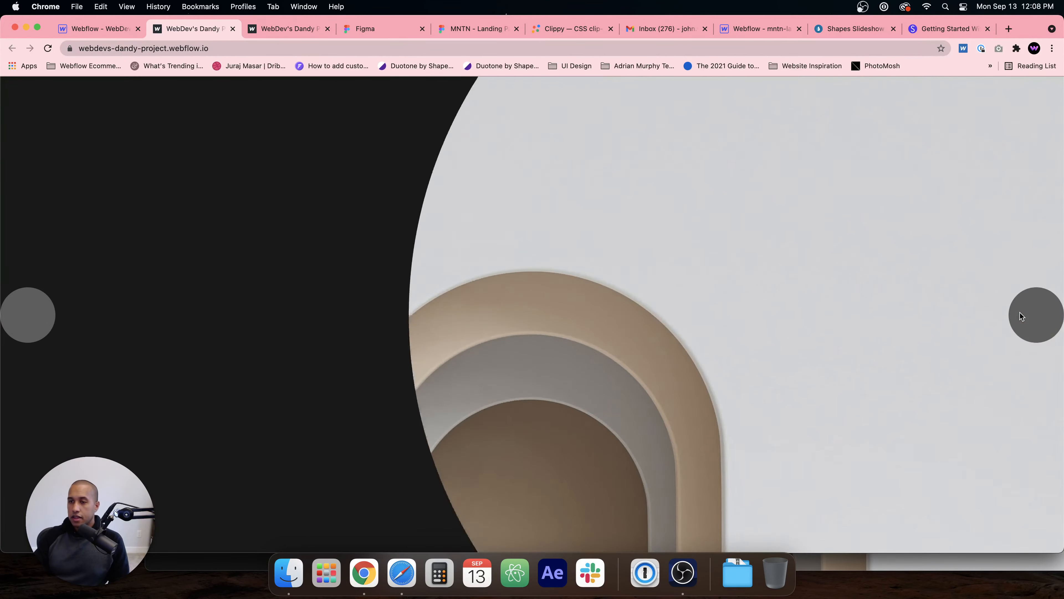
{"action": "left_click", "coordinate": [1020, 312]}
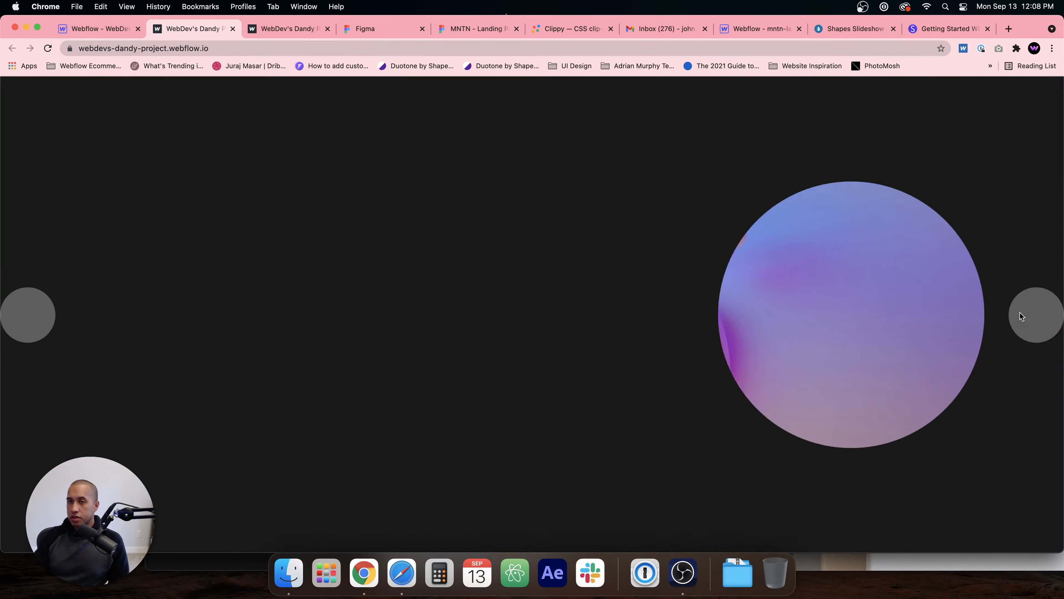
{"action": "left_click", "coordinate": [1020, 315]}
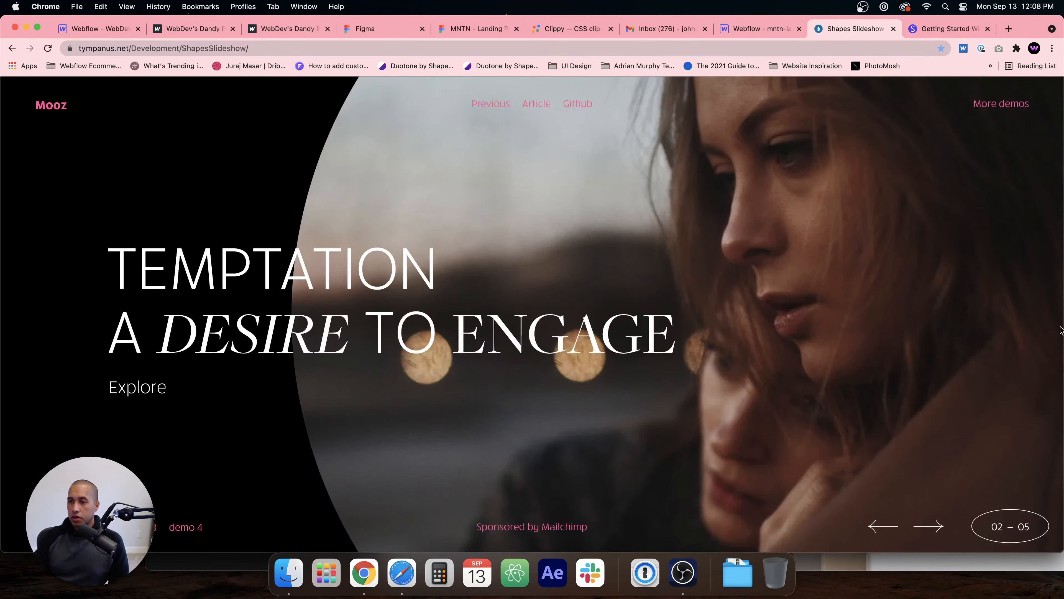
Step: Advance the Shapes Slideshow demo by one slide, and the published red-arrow version of the slider by two for comparison
{"action": "left_click", "coordinate": [928, 529]}
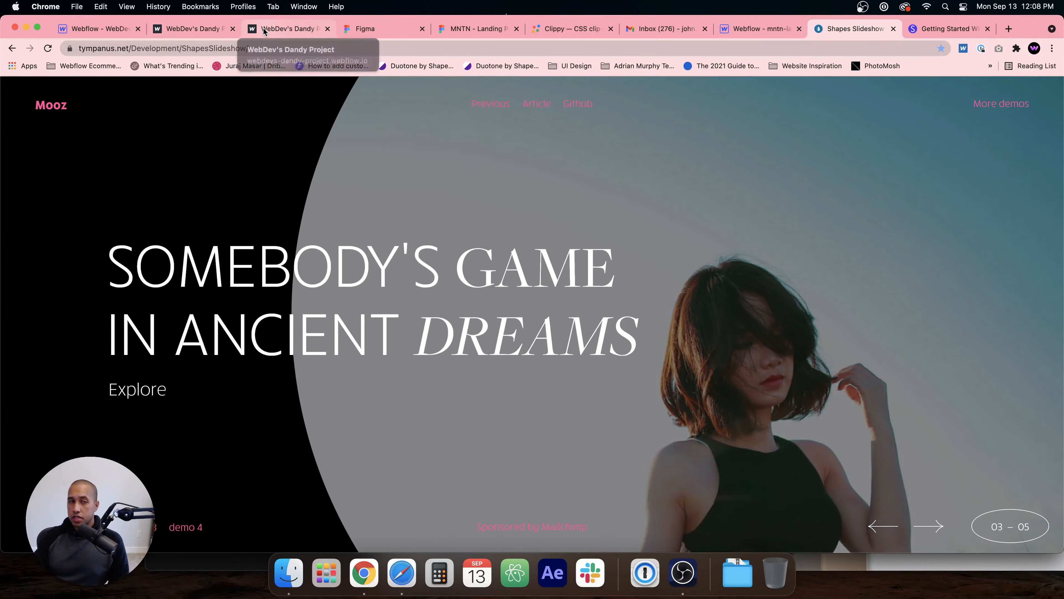
{"action": "left_click", "coordinate": [285, 29]}
{"action": "left_click", "coordinate": [1019, 309]}
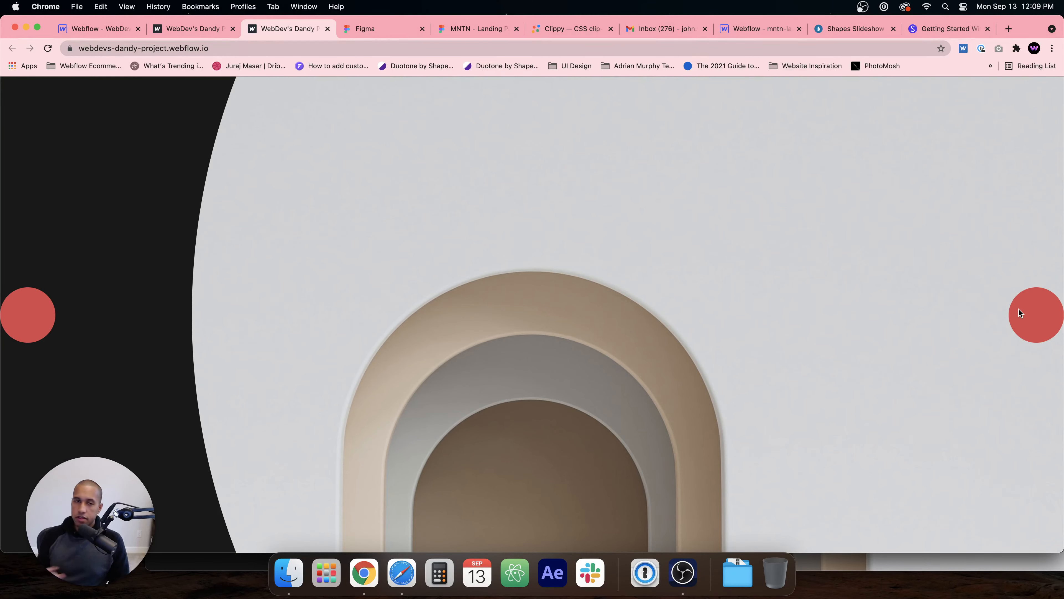
{"action": "left_click", "coordinate": [1028, 312]}
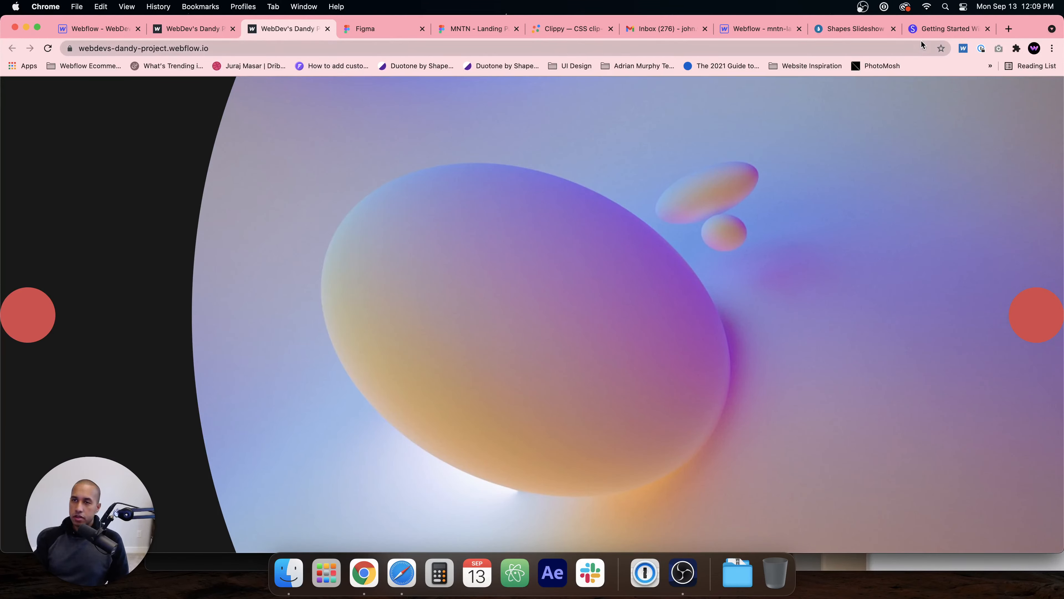
Step: Switch to the Shapes Slideshow demo and advance it three slides to examine its circle transition
{"action": "left_click", "coordinate": [841, 30]}
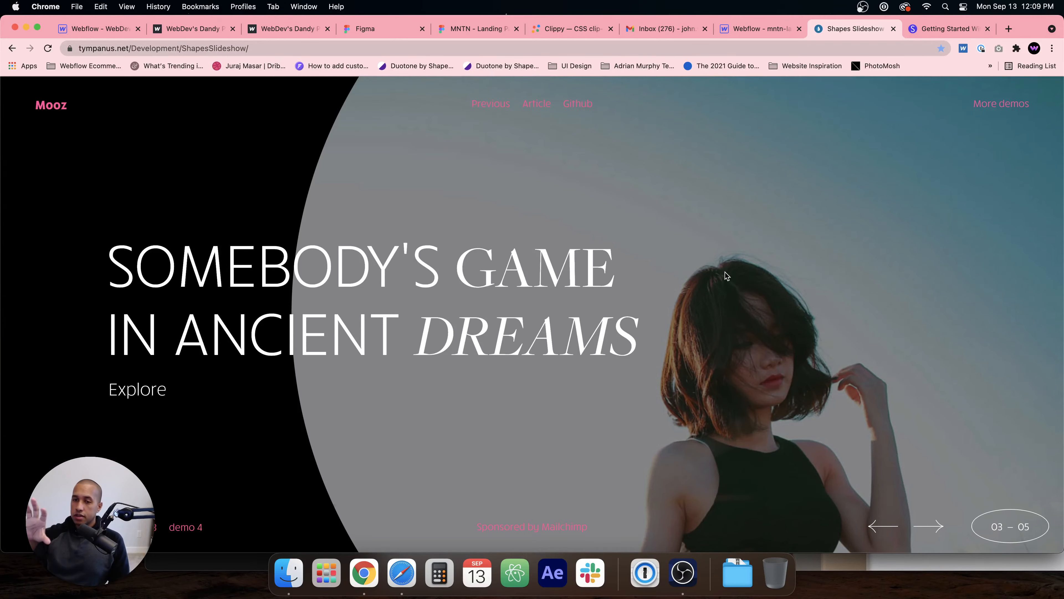
{"action": "left_click", "coordinate": [931, 525]}
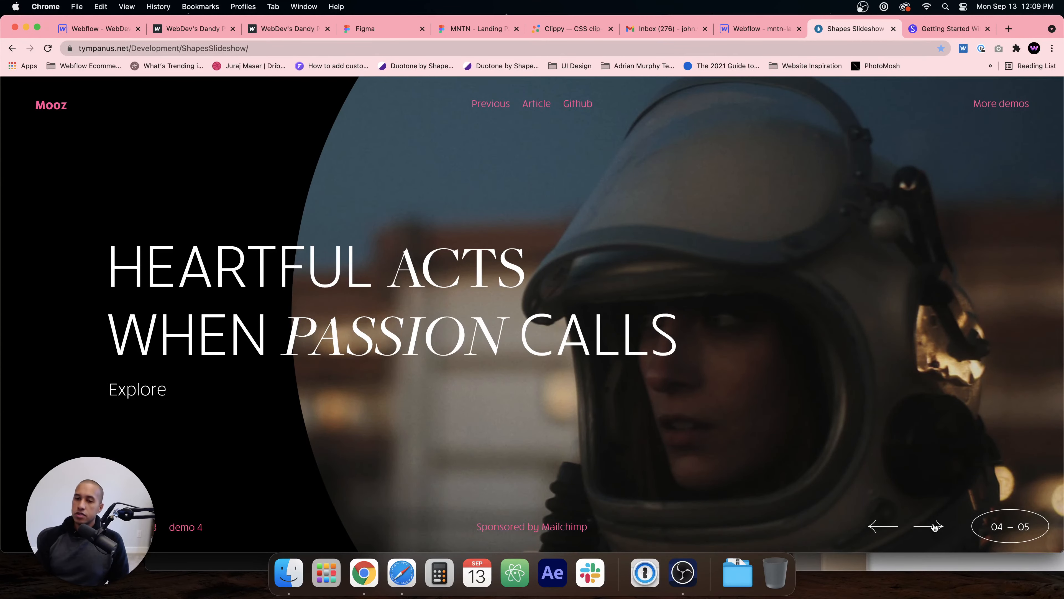
{"action": "left_click", "coordinate": [935, 527]}
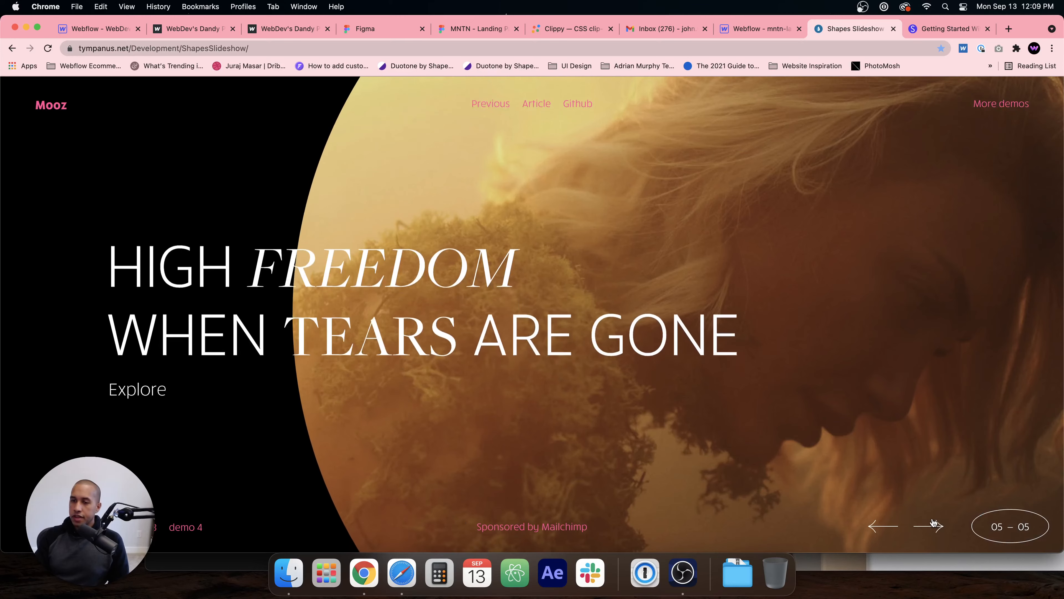
{"action": "left_click", "coordinate": [934, 529]}
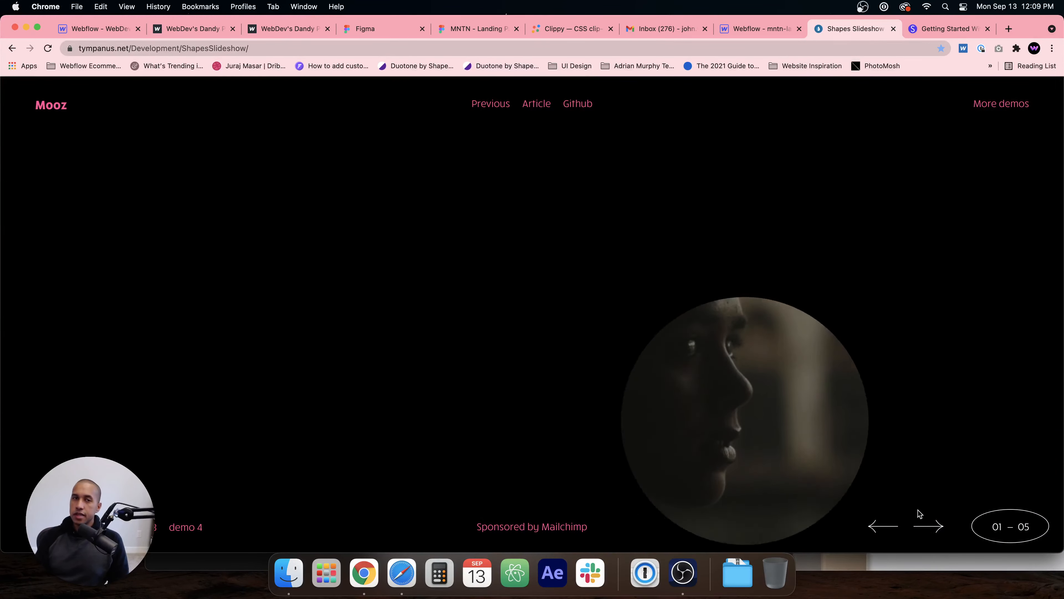
Step: Return to the published grey-arrow slider and advance it three slides to compare its transition with the demo
{"action": "key", "text": "super+2"}
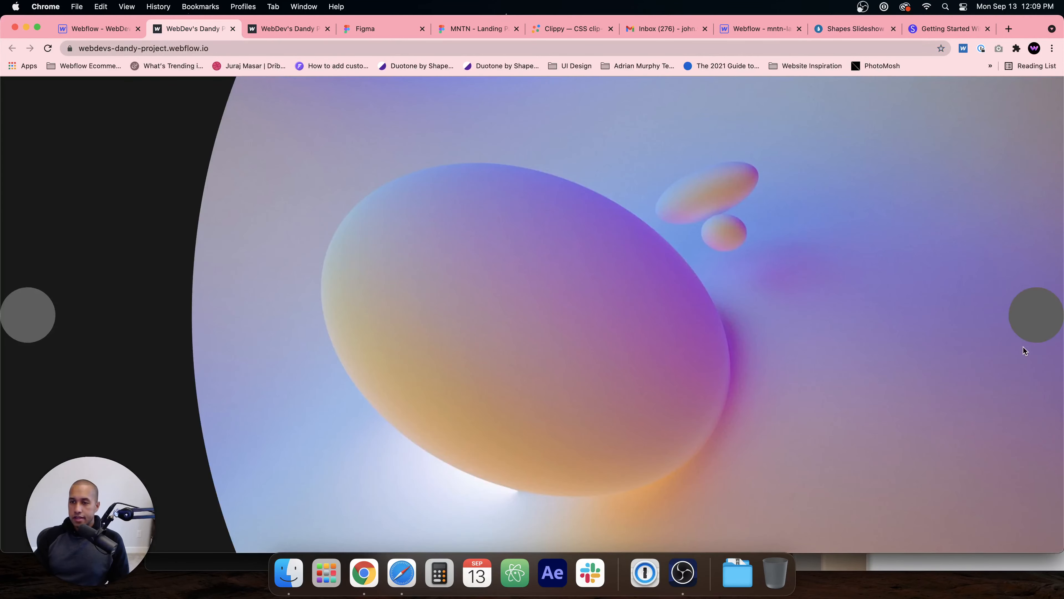
{"action": "left_click", "coordinate": [1040, 330]}
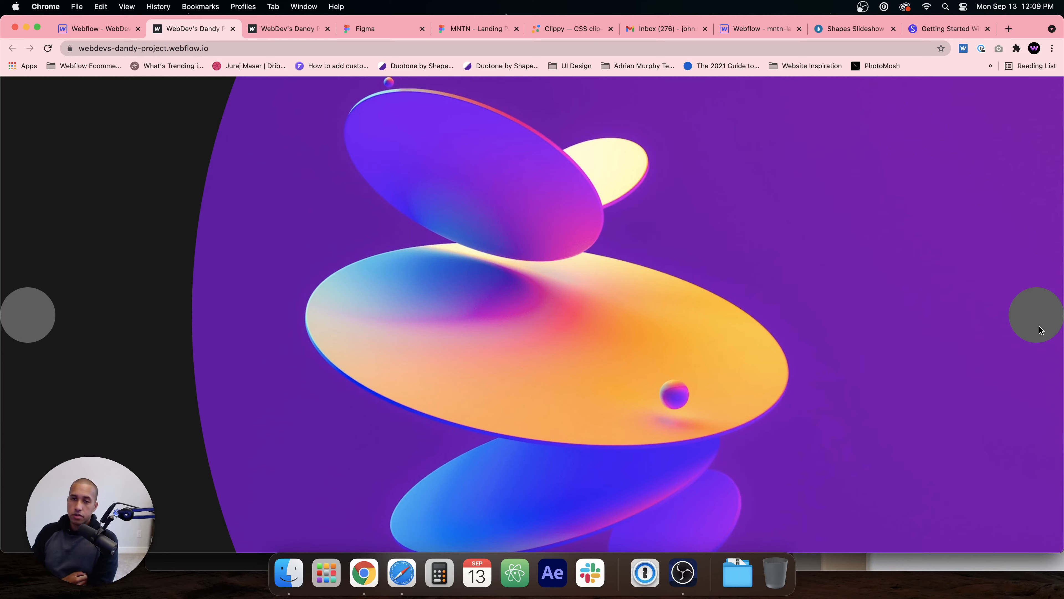
{"action": "left_click", "coordinate": [1040, 330]}
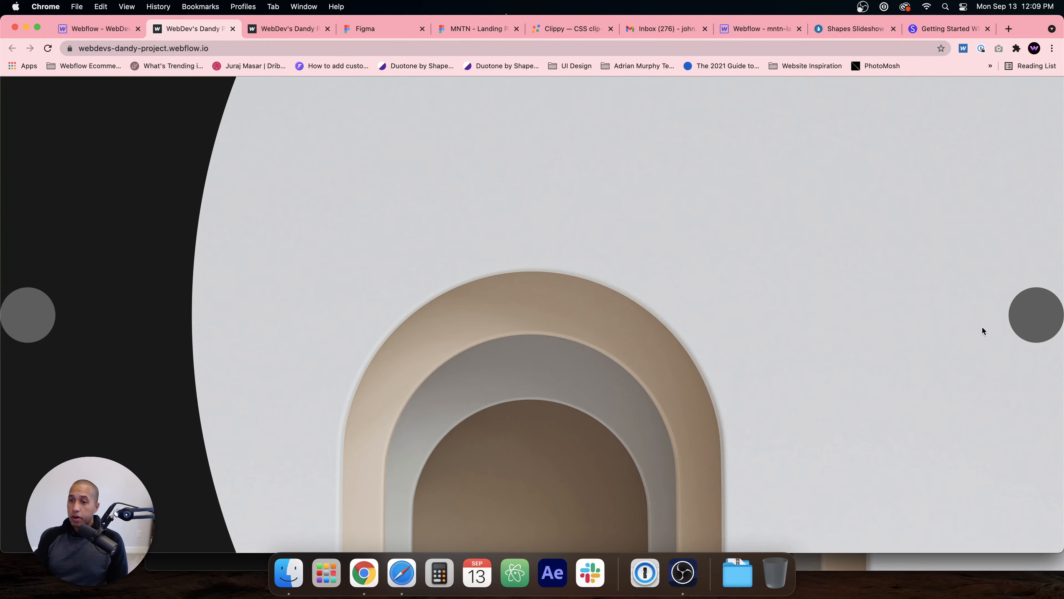
{"action": "left_click", "coordinate": [1035, 316]}
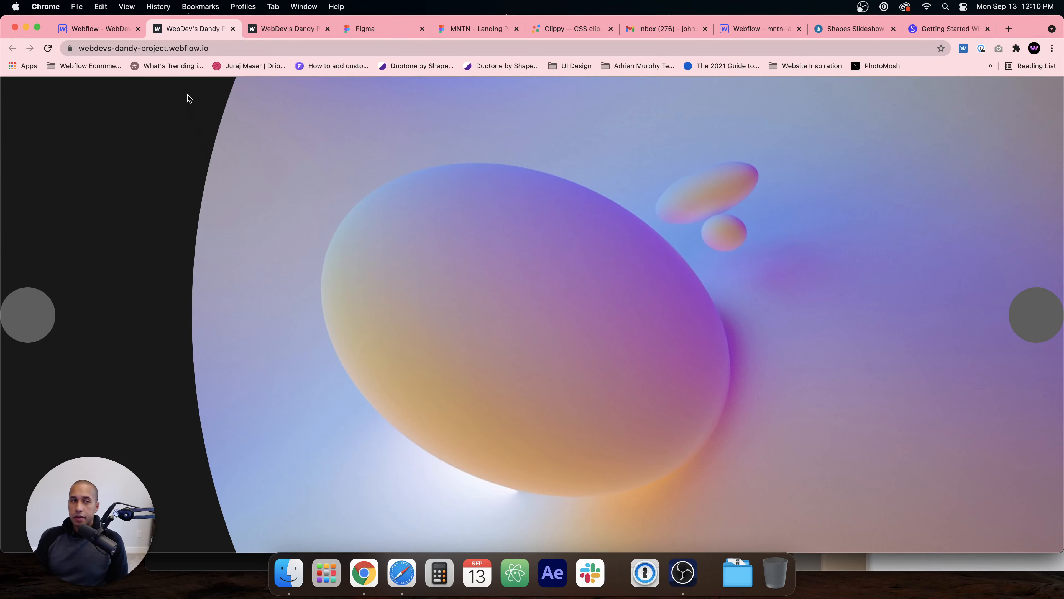
Step: Go back to the Webflow head code and highlight the clip-path property in the .swiper-slide rule
{"action": "left_click", "coordinate": [96, 28]}
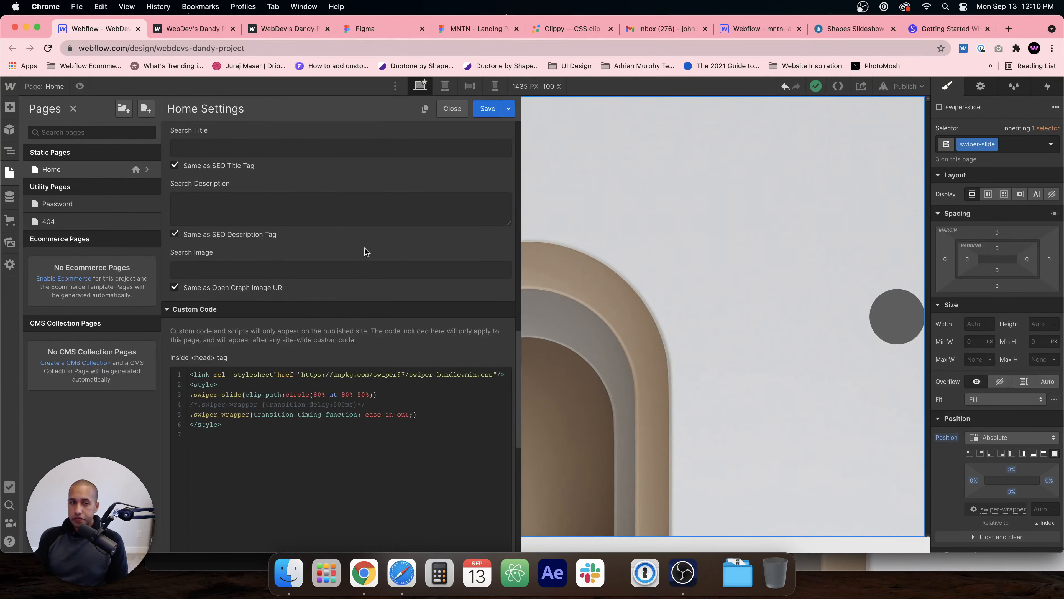
{"action": "left_click", "coordinate": [308, 444]}
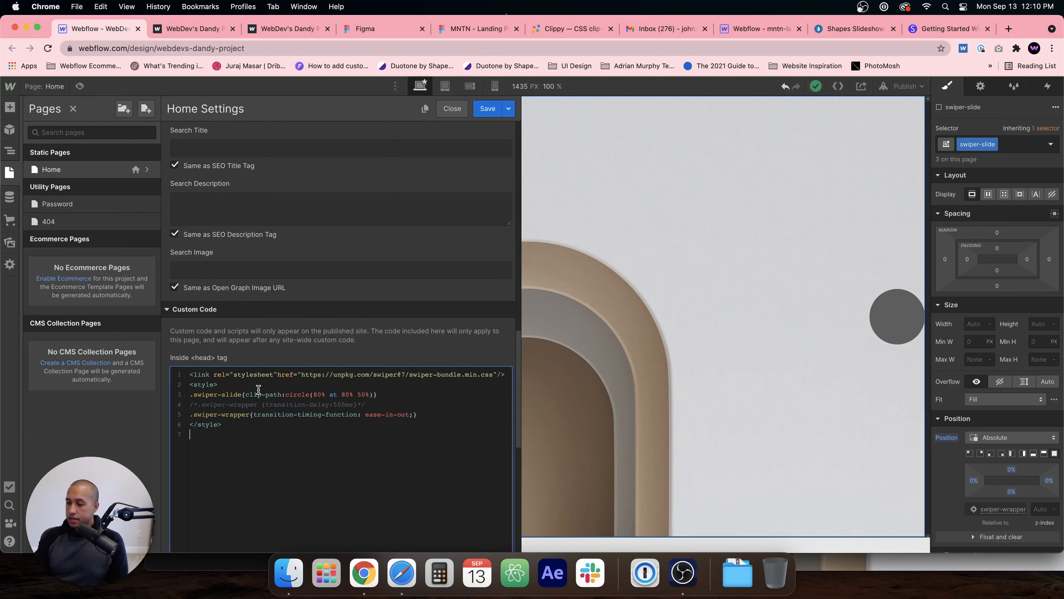
{"action": "left_click", "coordinate": [272, 394]}
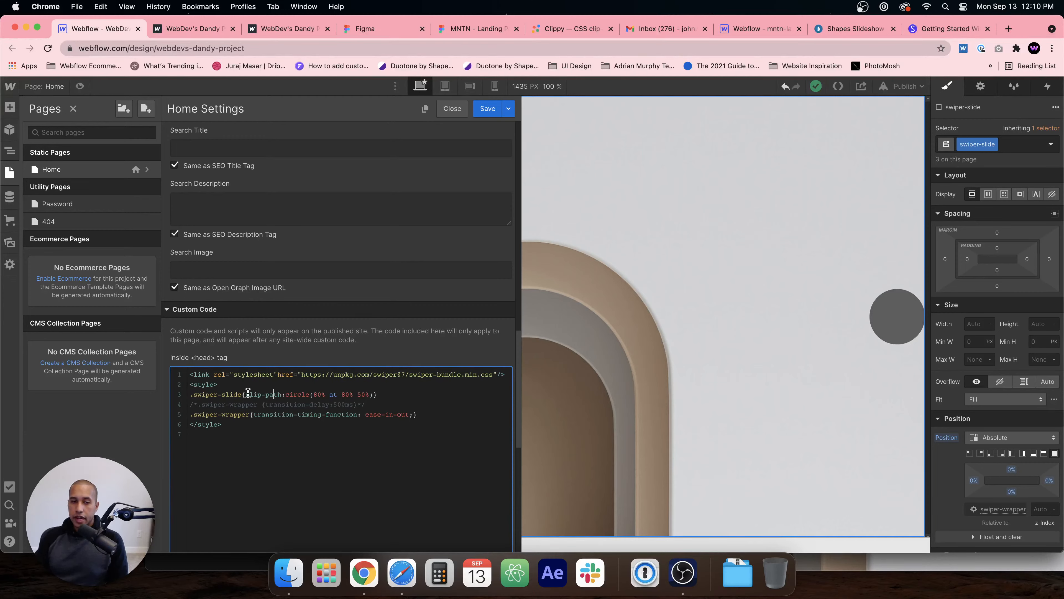
{"action": "left_click_drag", "start_coordinate": [250, 394], "coordinate": [283, 393]}
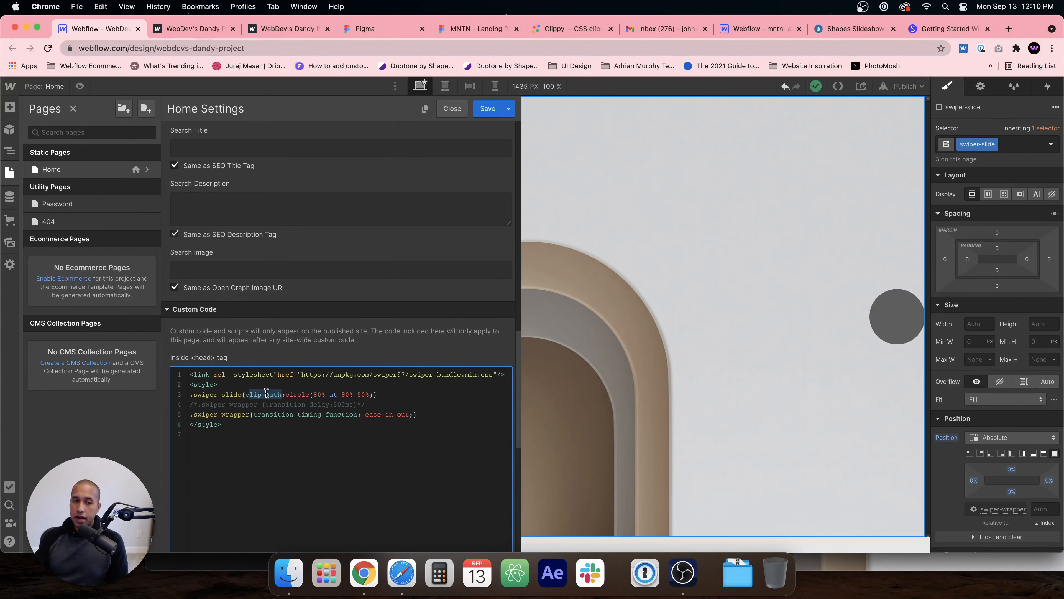
Step: Switch to the Clippy CSS clip-path maker and choose the circle shape
{"action": "left_click", "coordinate": [558, 34]}
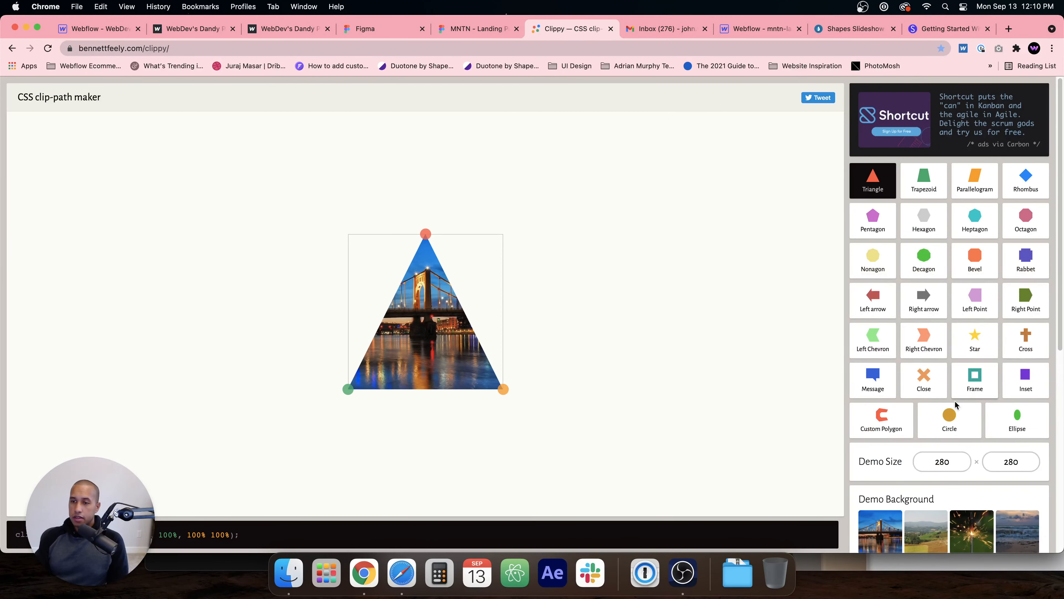
{"action": "left_click", "coordinate": [946, 418]}
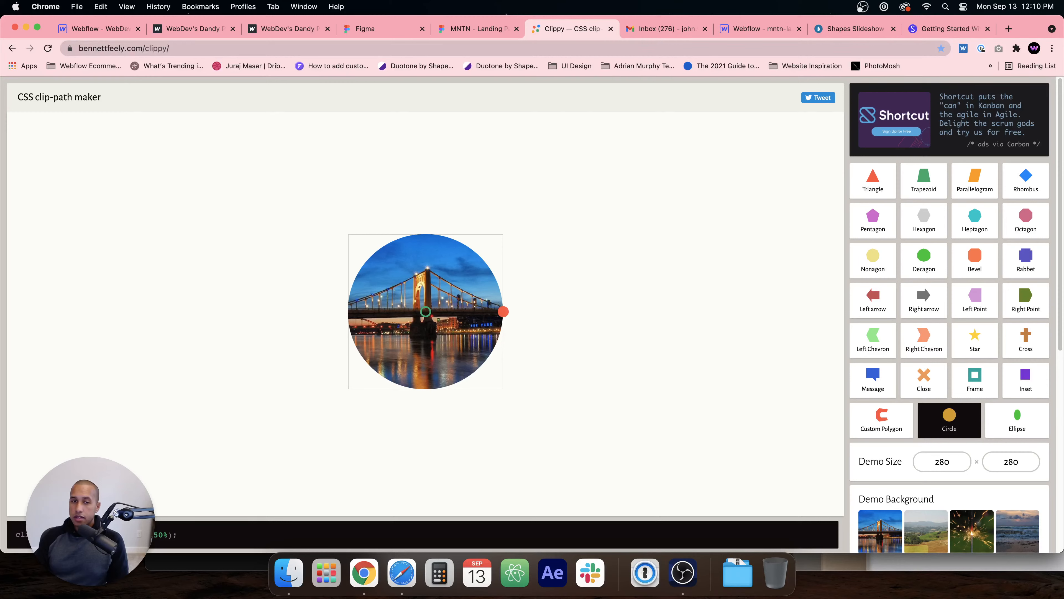
Step: Try shifting the circle's centre and radius handles, then reset it to the default circle
{"action": "mouse_move", "coordinate": [425, 312]}
{"action": "left_mouse_down"}
{"action": "mouse_move", "coordinate": [451, 312]}
{"action": "mouse_move", "coordinate": [434, 310]}
{"action": "left_mouse_up"}
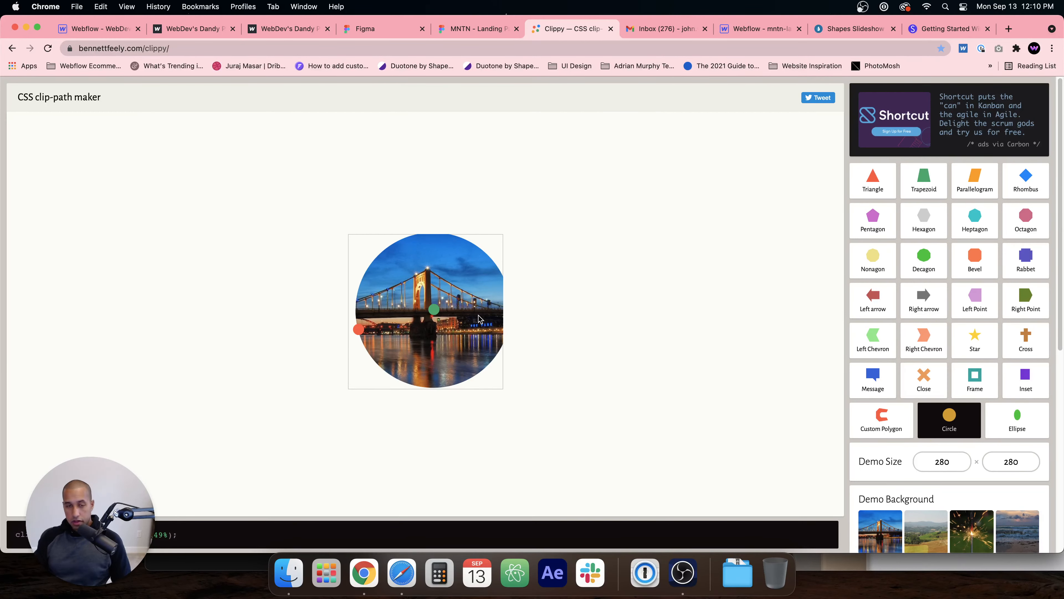
{"action": "left_click_drag", "start_coordinate": [433, 310], "coordinate": [425, 310]}
{"action": "left_click_drag", "start_coordinate": [426, 387], "coordinate": [504, 309]}
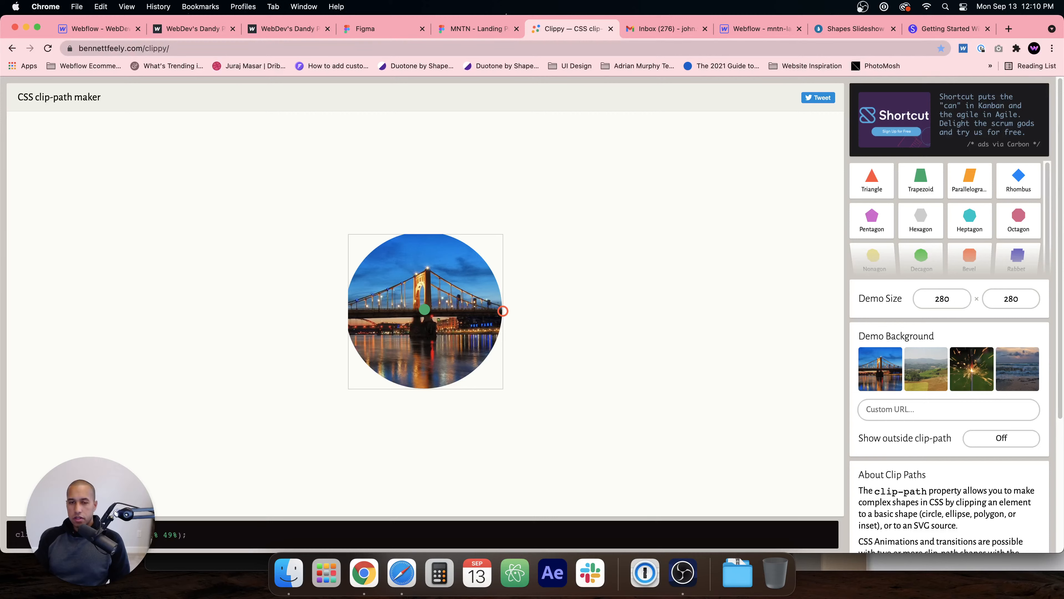
{"action": "mouse_move", "coordinate": [424, 310]}
{"action": "left_mouse_down"}
{"action": "mouse_move", "coordinate": [407, 314]}
{"action": "mouse_move", "coordinate": [424, 312]}
{"action": "left_mouse_up"}
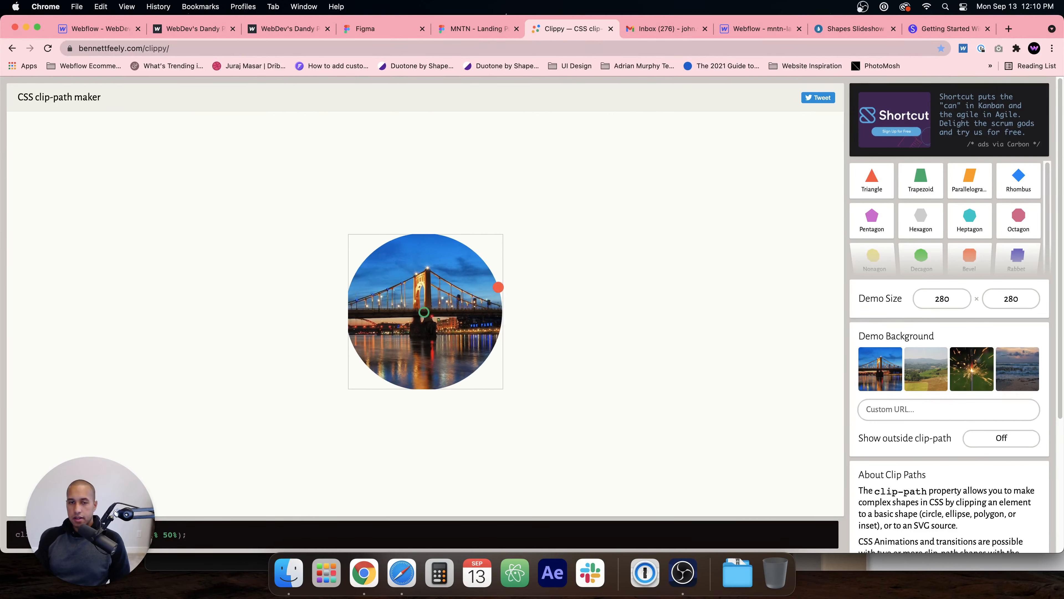
{"action": "mouse_move", "coordinate": [988, 248]}
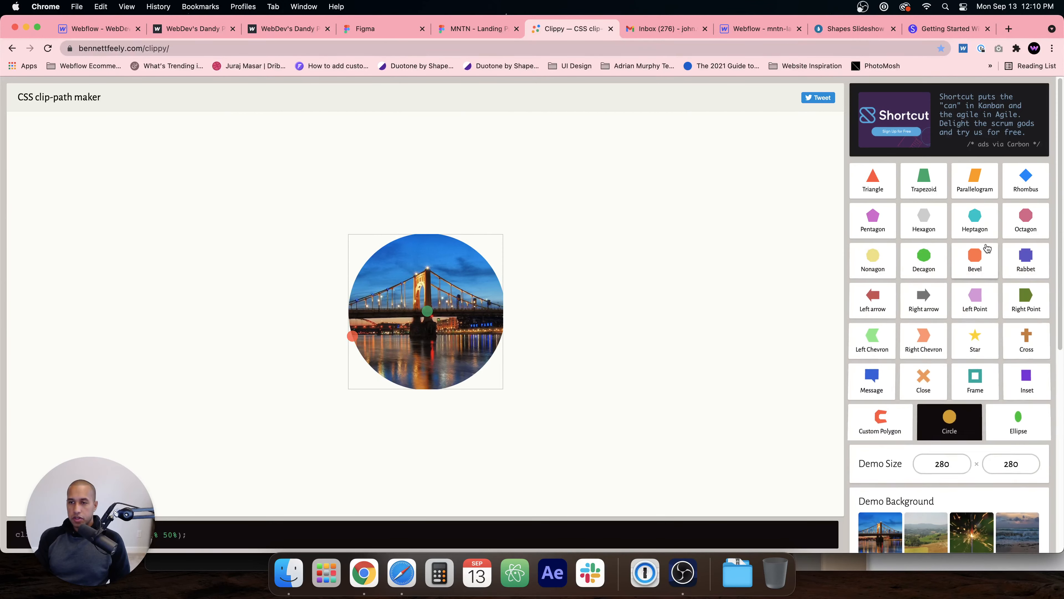
{"action": "left_click", "coordinate": [949, 419]}
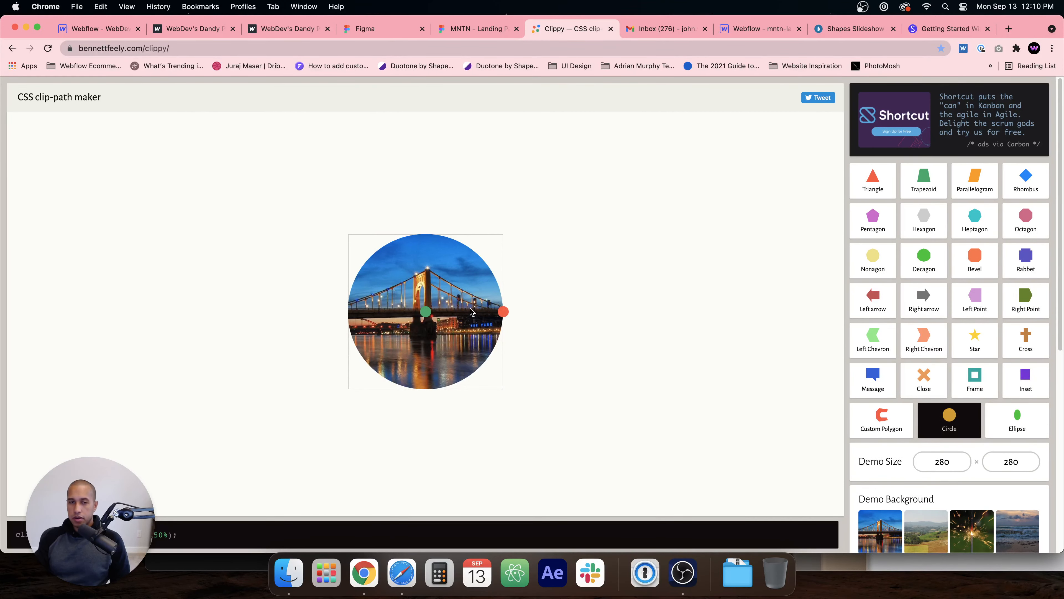
Step: Shrink the clip-path circle, place it right of centre at mid-height, and select the generated CSS
{"action": "left_click_drag", "start_coordinate": [425, 312], "coordinate": [436, 311]}
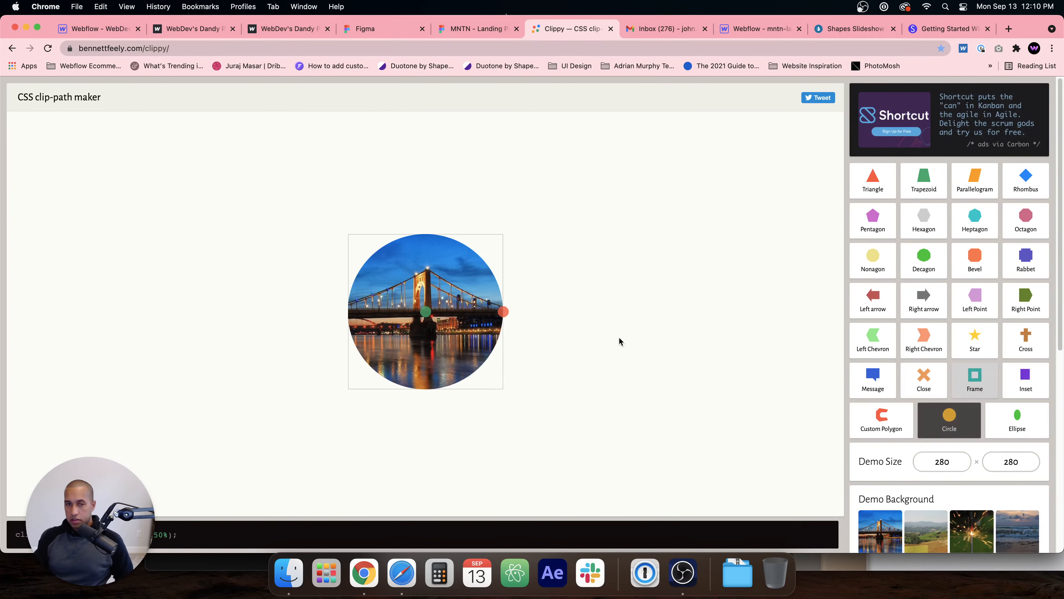
{"action": "left_click_drag", "start_coordinate": [504, 312], "coordinate": [461, 310]}
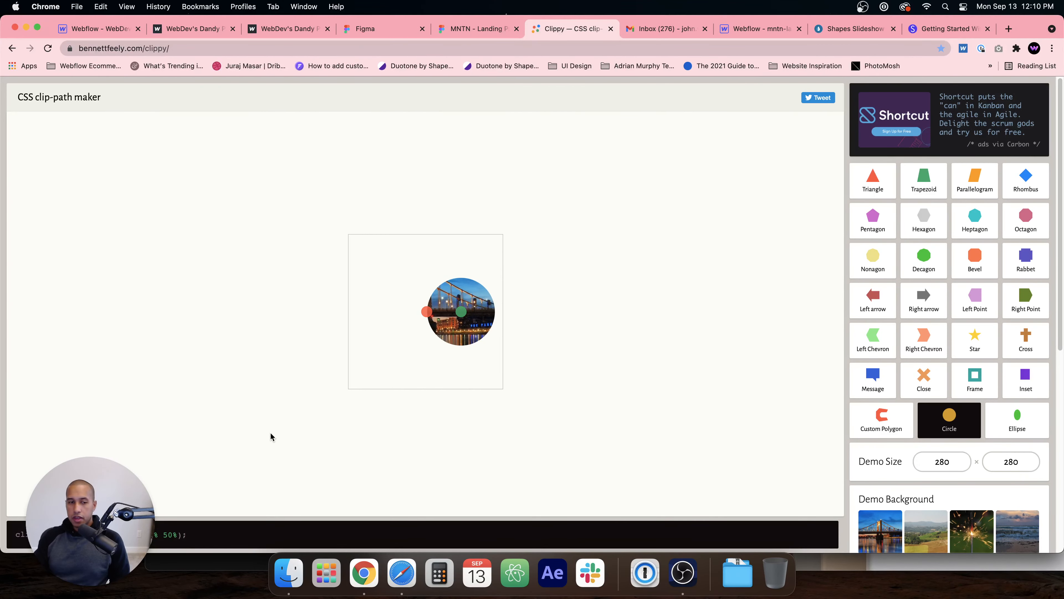
{"action": "scroll", "coordinate": [205, 503], "scroll_direction": "down", "scroll_amount": 6}
{"action": "left_click_drag", "start_coordinate": [16, 533], "coordinate": [187, 534]}
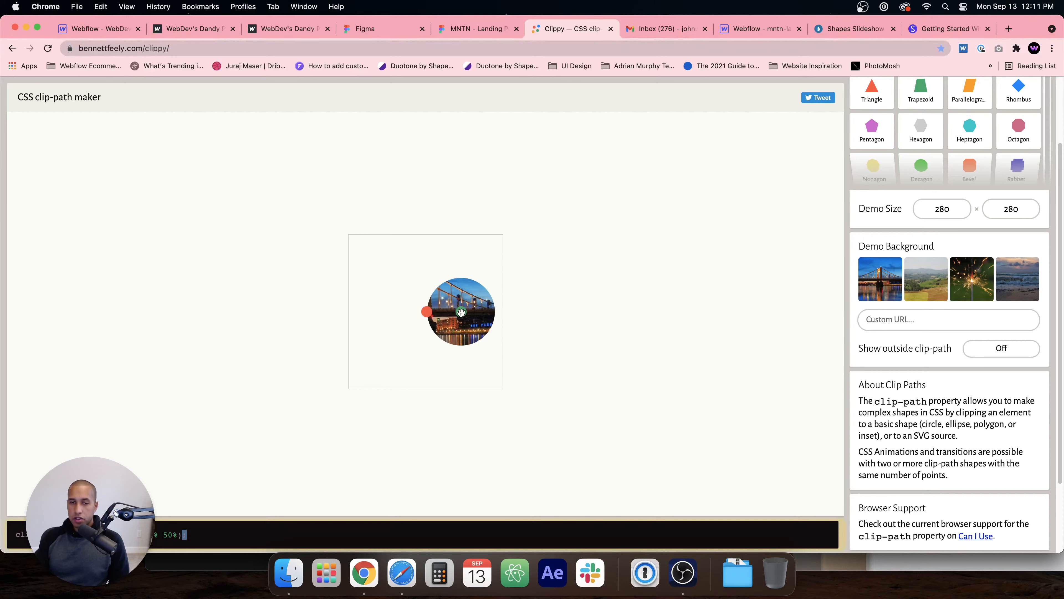
Step: Demonstrate the circle's radius by shrinking and enlarging it, move its centre near the image's right edge, and reduce the radius again
{"action": "left_click_drag", "start_coordinate": [426, 311], "coordinate": [437, 311]}
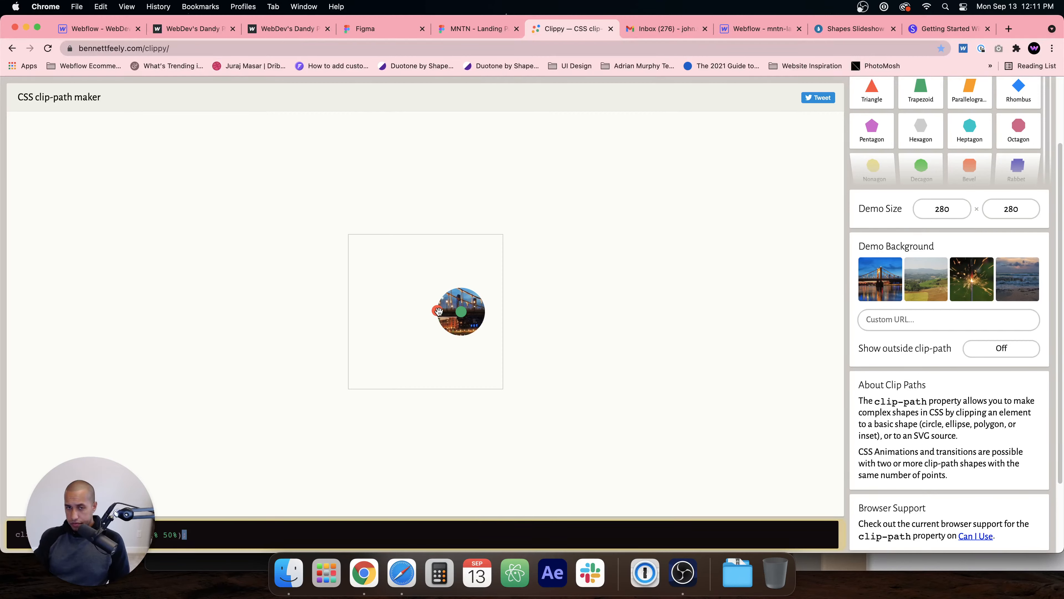
{"action": "left_click_drag", "start_coordinate": [439, 310], "coordinate": [361, 317]}
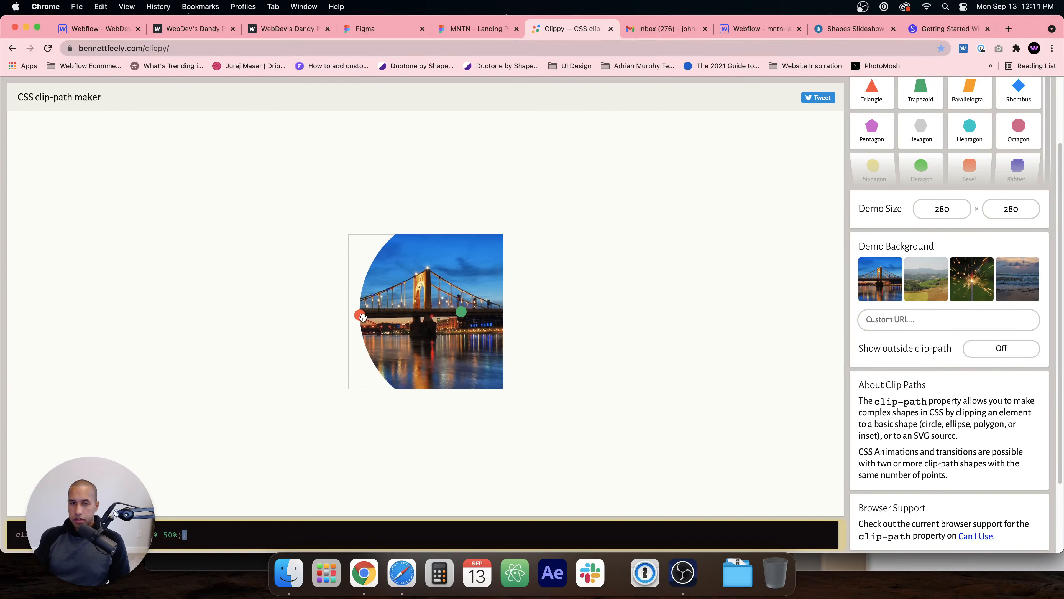
{"action": "left_click_drag", "start_coordinate": [461, 312], "coordinate": [491, 311]}
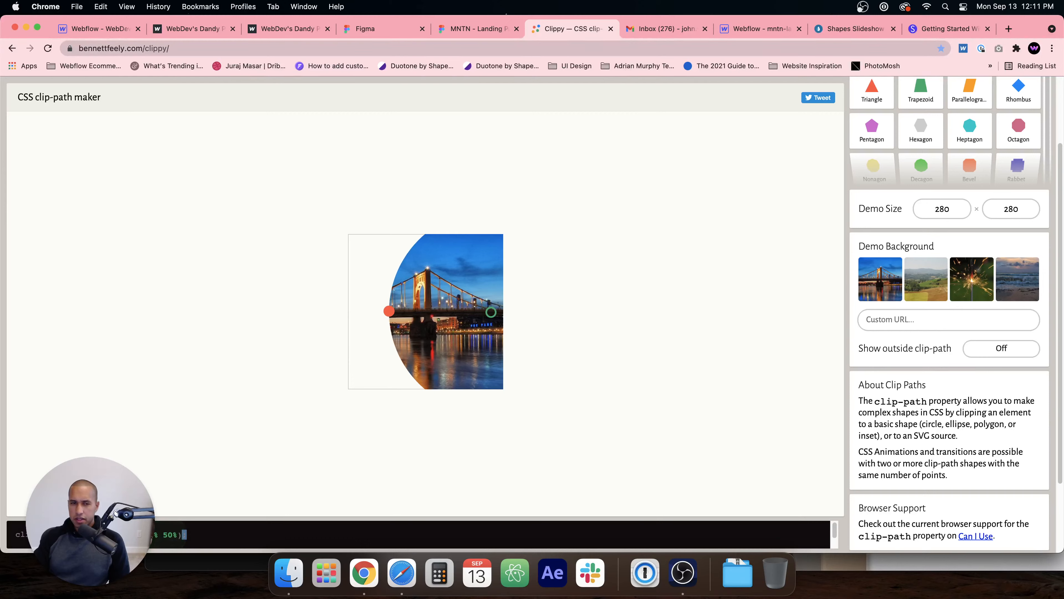
{"action": "left_click_drag", "start_coordinate": [388, 311], "coordinate": [422, 310]}
Step: Locate the 80% radius in the Webflow circle clip-path code and compare it with the published grey-arrow slider
{"action": "left_click", "coordinate": [98, 28]}
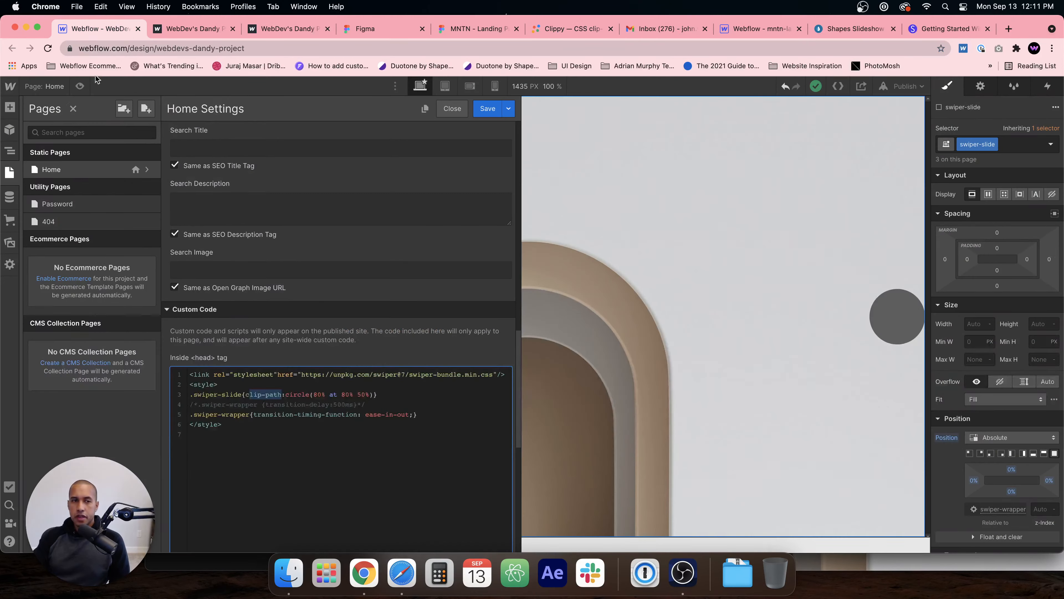
{"action": "left_click", "coordinate": [317, 395]}
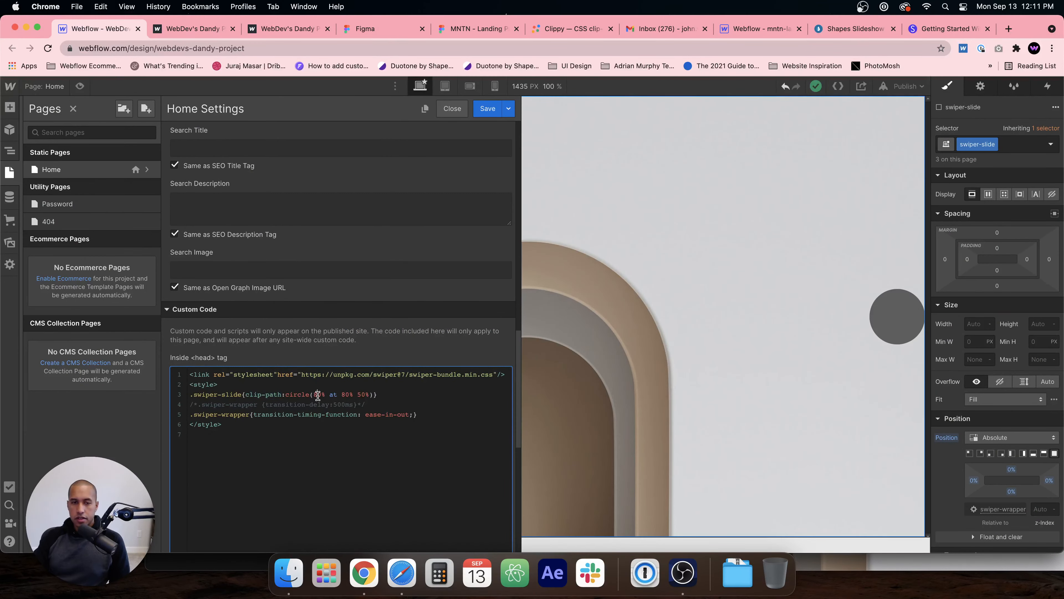
{"action": "left_click", "coordinate": [208, 29]}
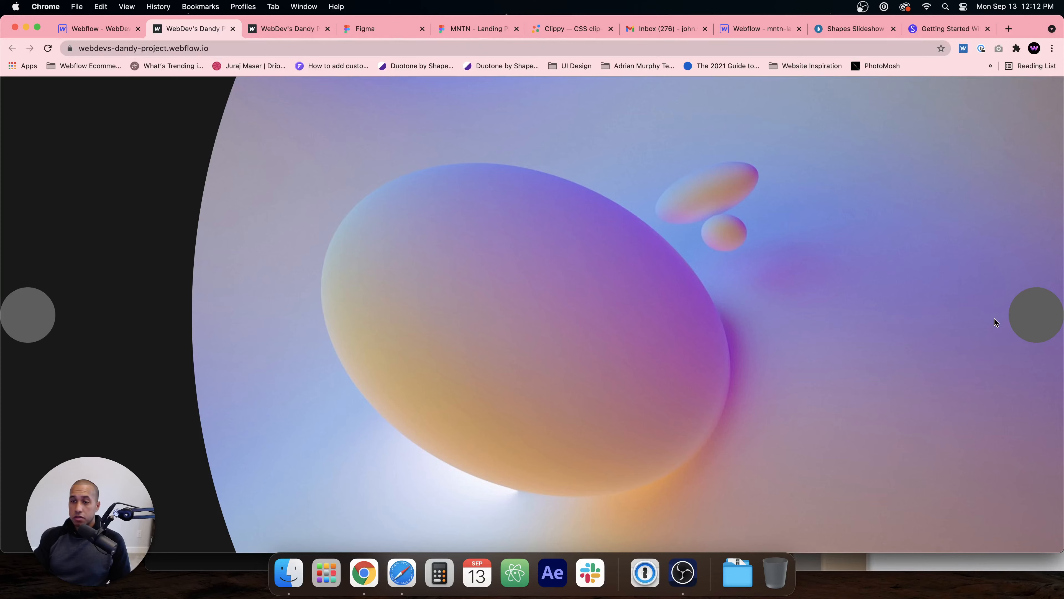
Step: Return to the Webflow page code and review the GSAP and Swiper scripts before the closing body tag
{"action": "left_click", "coordinate": [100, 29]}
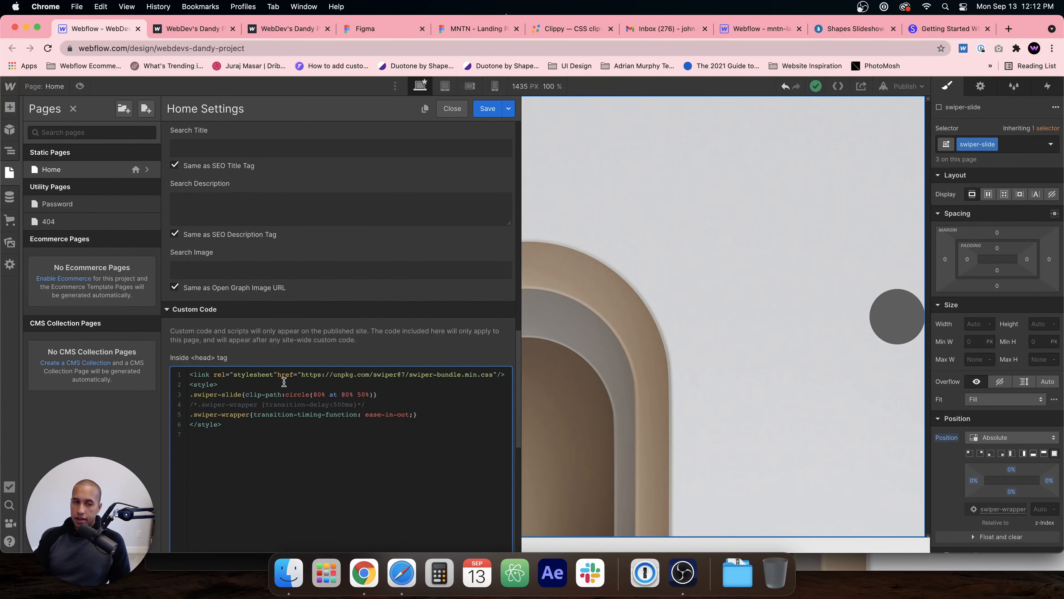
{"action": "scroll", "coordinate": [290, 384], "scroll_direction": "down", "scroll_amount": 5}
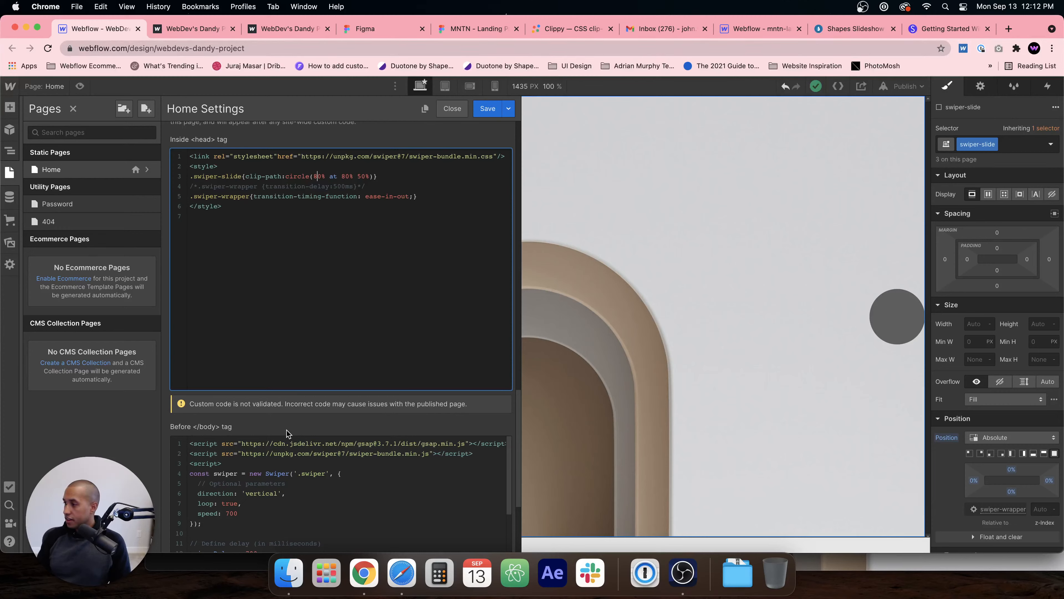
{"action": "scroll", "coordinate": [294, 438], "scroll_direction": "down", "scroll_amount": 2}
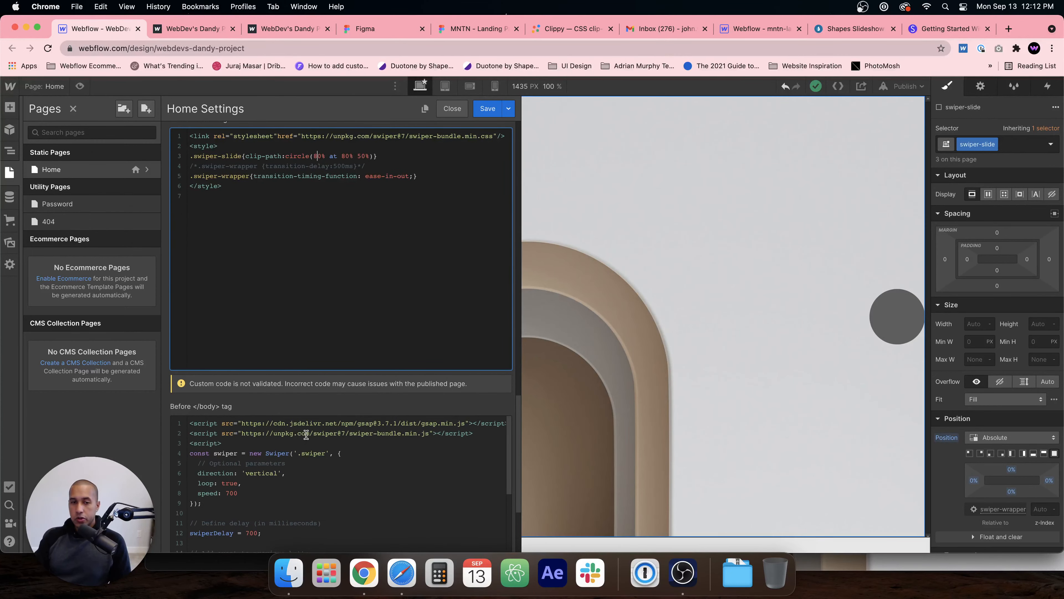
{"action": "scroll", "coordinate": [306, 436], "scroll_direction": "up", "scroll_amount": 1}
{"action": "left_click", "coordinate": [310, 431]}
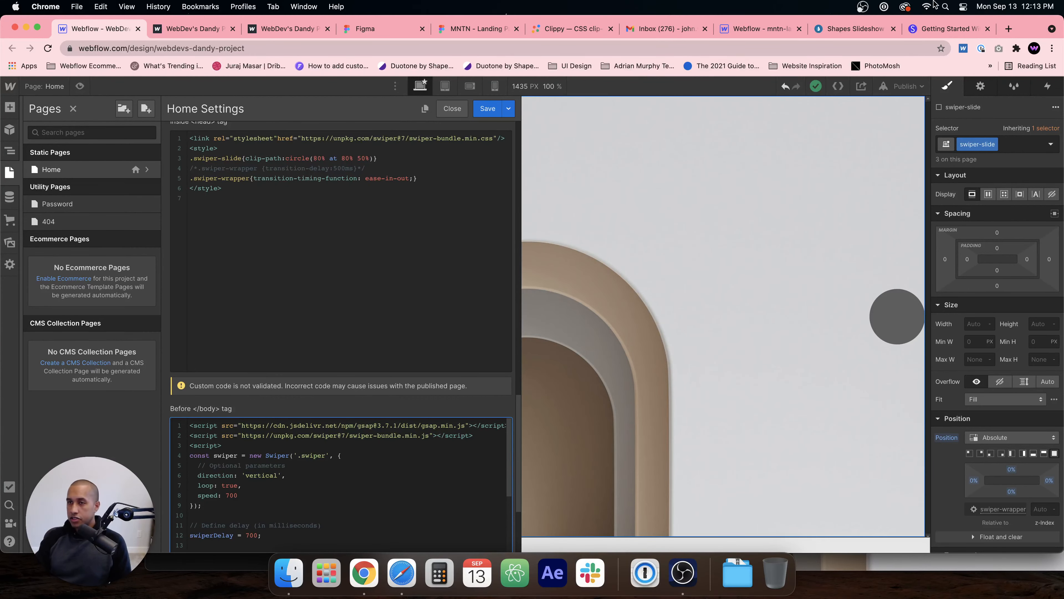
Step: Search the web for anime.js in a new tab and open the animejs.com website
{"action": "key", "text": "super+t"}
{"action": "type", "text": "a"}
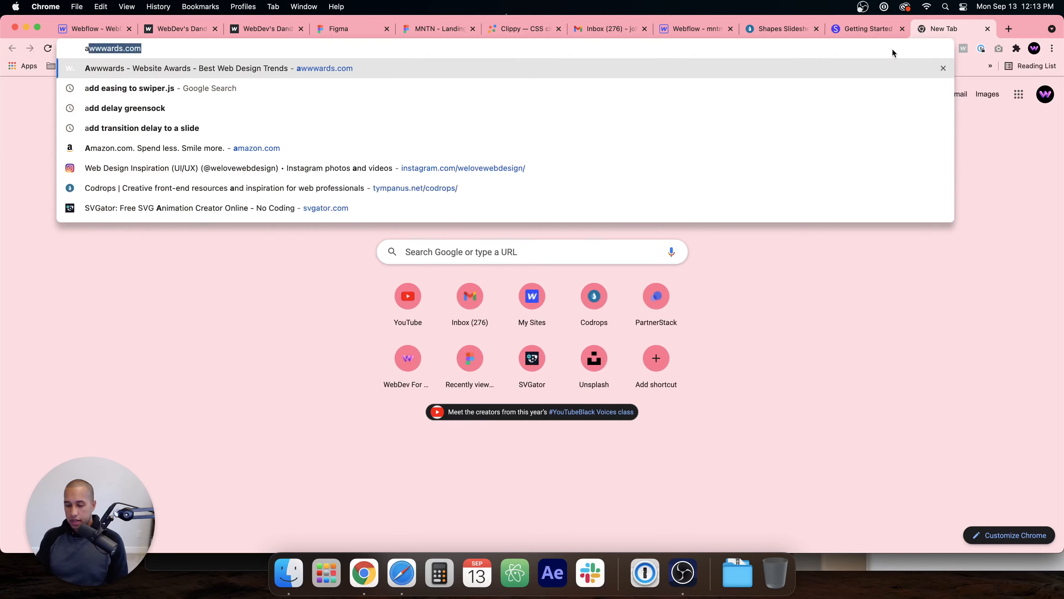
{"action": "type", "text": "nime.js"}
{"action": "key", "text": "Return"}
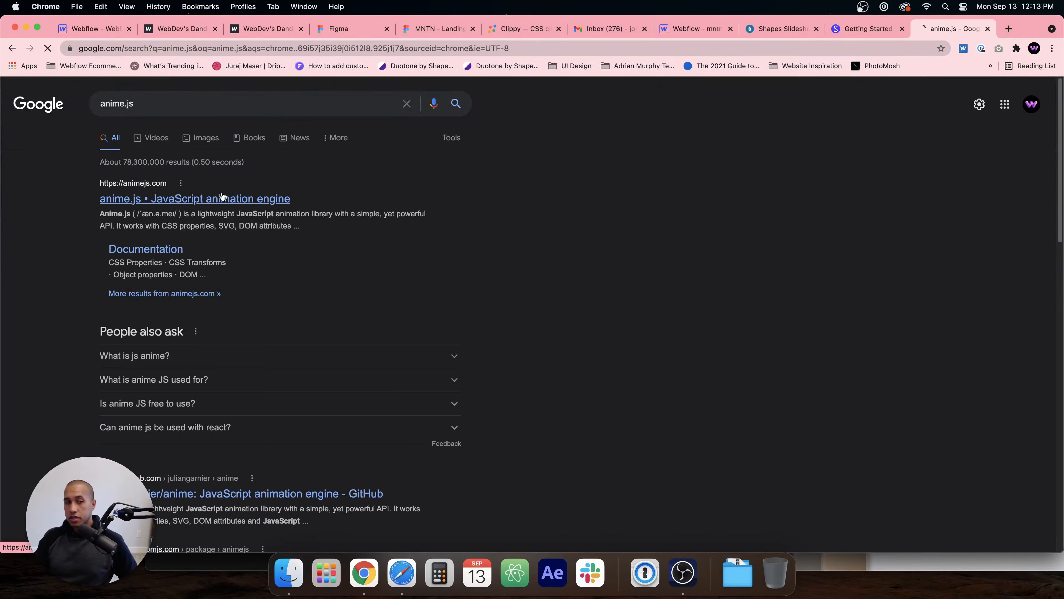
{"action": "left_click", "coordinate": [221, 198]}
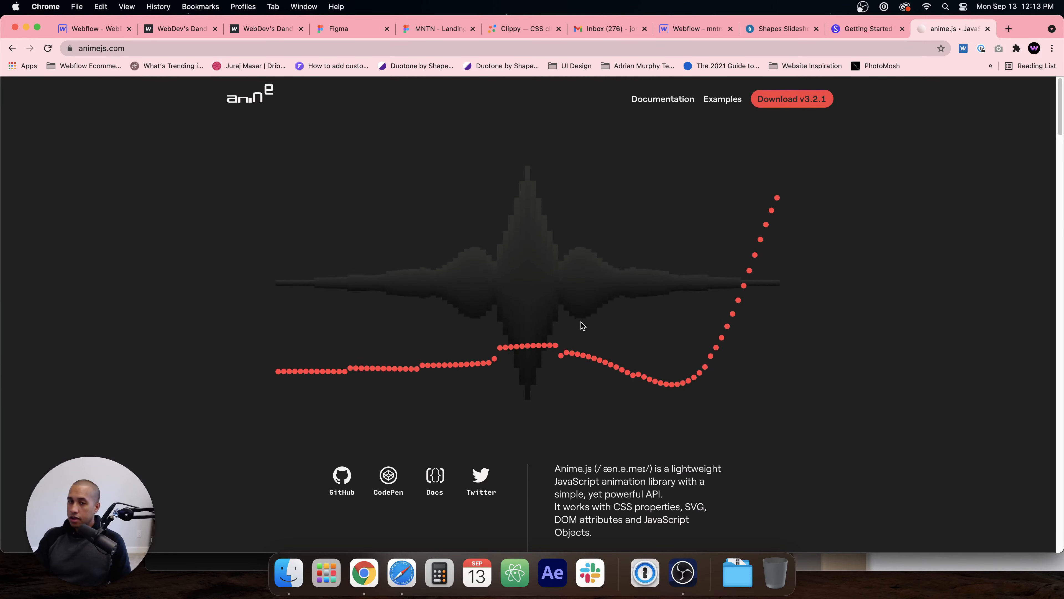
Step: Browse the anime.js homepage's feature demonstrations and example links, then return to its header section
{"action": "scroll", "coordinate": [582, 323], "scroll_direction": "down", "scroll_amount": 15}
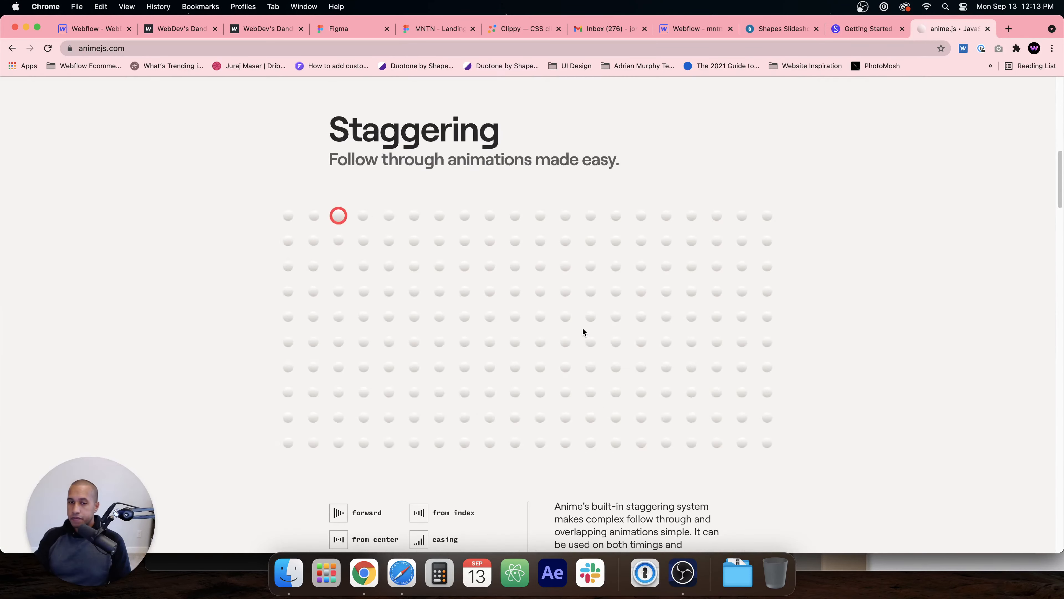
{"action": "scroll", "coordinate": [583, 331], "scroll_direction": "down", "scroll_amount": 12}
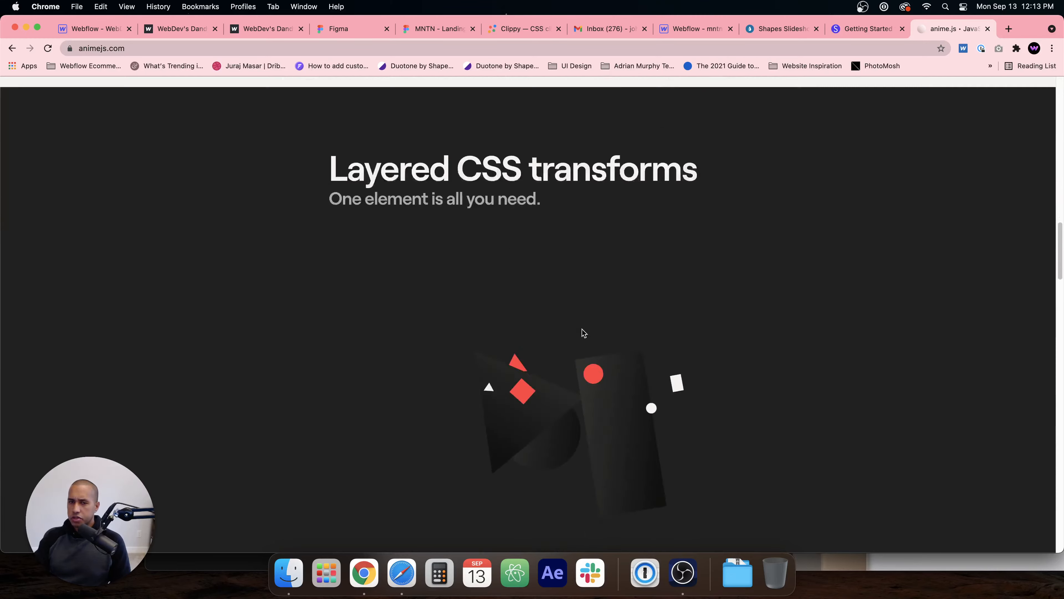
{"action": "scroll", "coordinate": [582, 330], "scroll_direction": "down", "scroll_amount": 15}
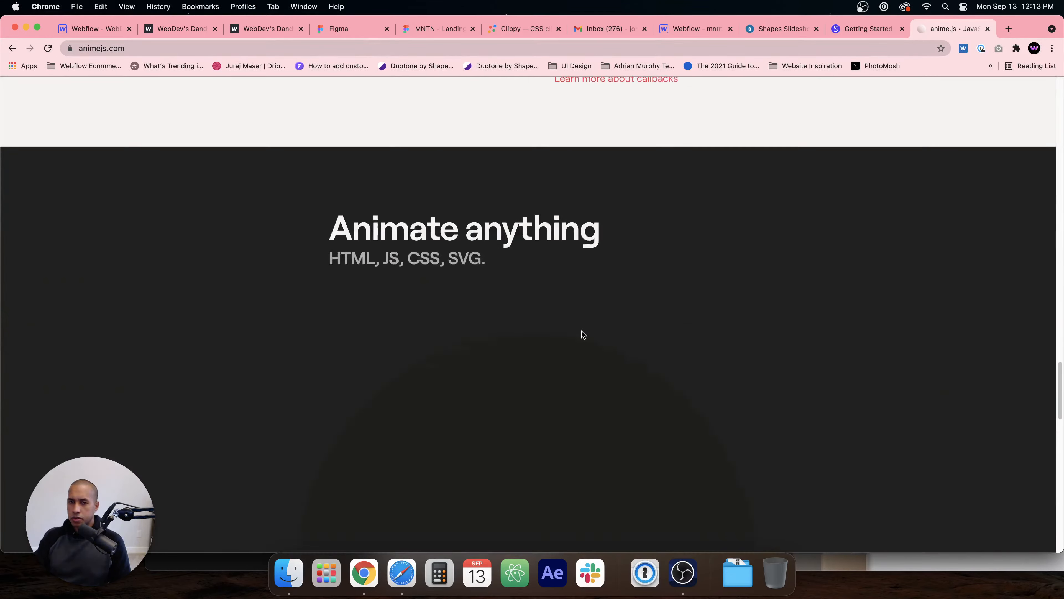
{"action": "scroll", "coordinate": [583, 335], "scroll_direction": "up", "scroll_amount": 10}
{"action": "scroll", "coordinate": [583, 335], "scroll_direction": "down", "scroll_amount": 20}
{"action": "scroll", "coordinate": [582, 338], "scroll_direction": "up", "scroll_amount": 6}
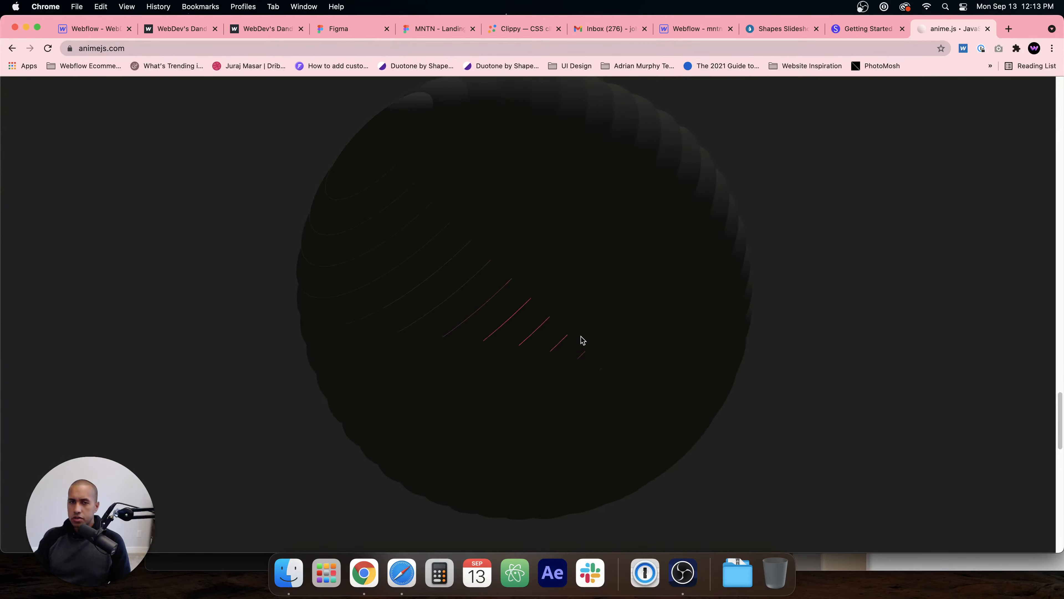
{"action": "scroll", "coordinate": [632, 331], "scroll_direction": "up", "scroll_amount": 4}
{"action": "scroll", "coordinate": [631, 331], "scroll_direction": "down", "scroll_amount": 15}
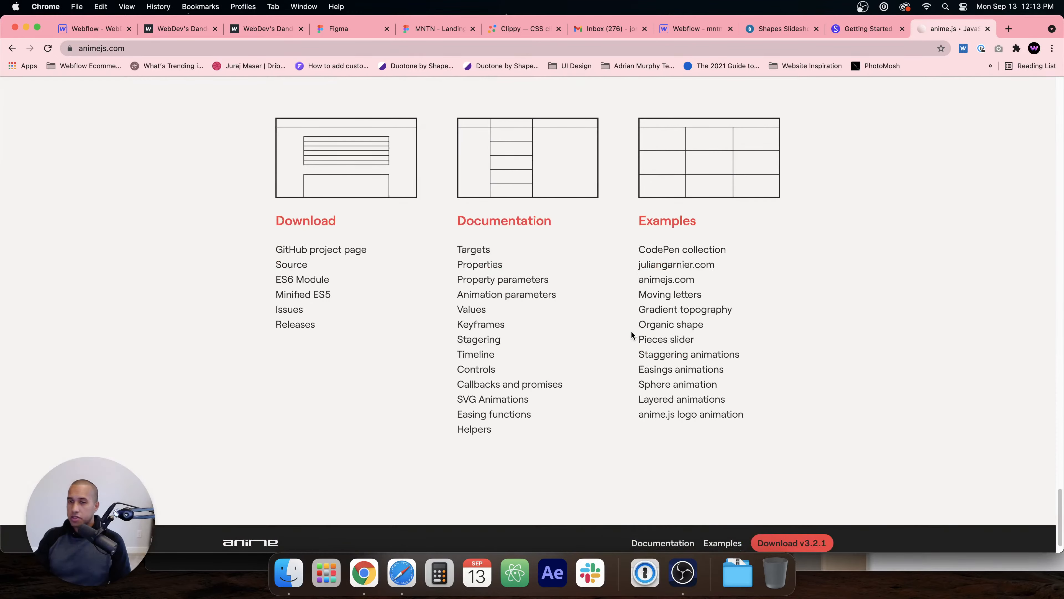
{"action": "scroll", "coordinate": [631, 331], "scroll_direction": "up", "scroll_amount": 20}
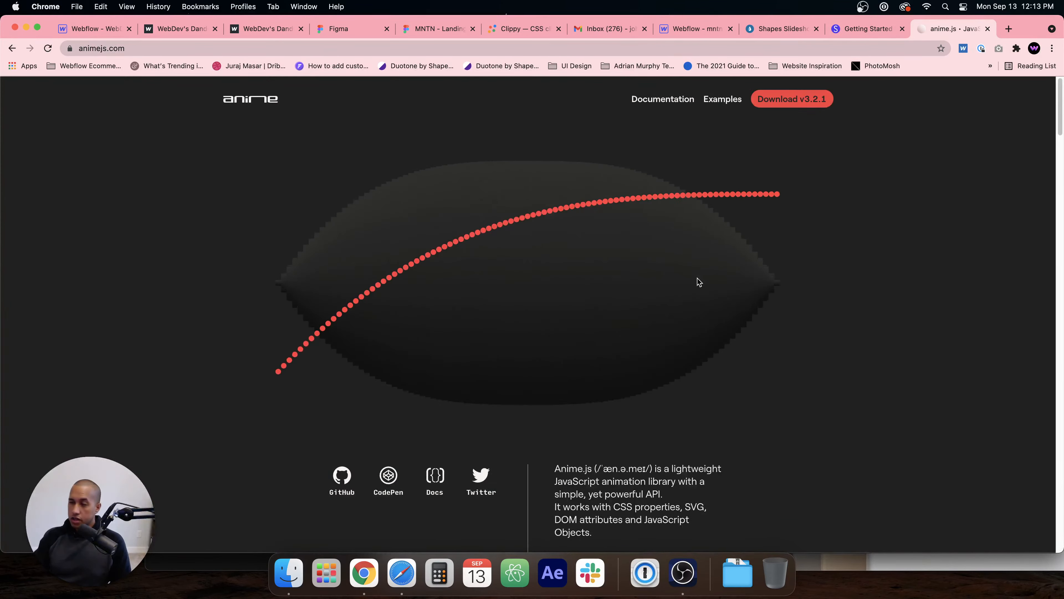
Step: Open greensock.com in a new browser tab
{"action": "left_click", "coordinate": [1010, 28]}
{"action": "left_click", "coordinate": [843, 54]}
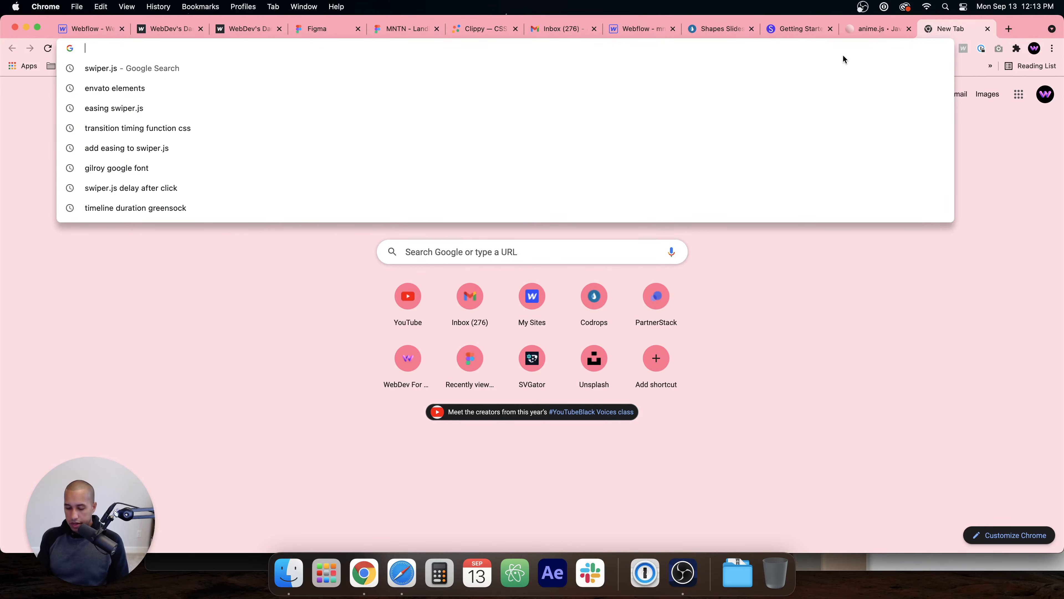
{"action": "type", "text": "greensock"}
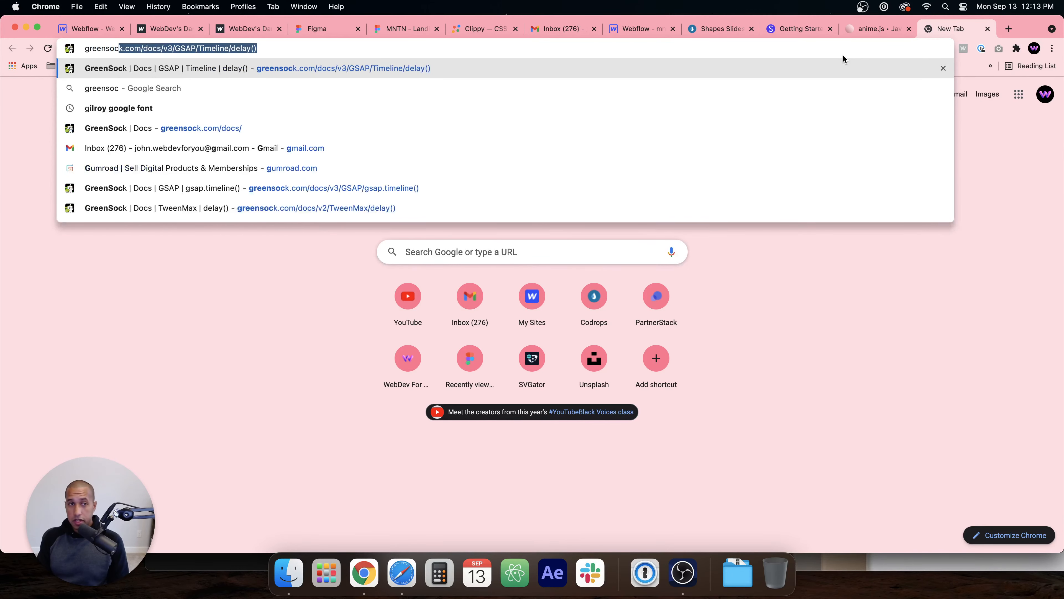
{"action": "type", "text": ".com"}
{"action": "key", "text": "Return"}
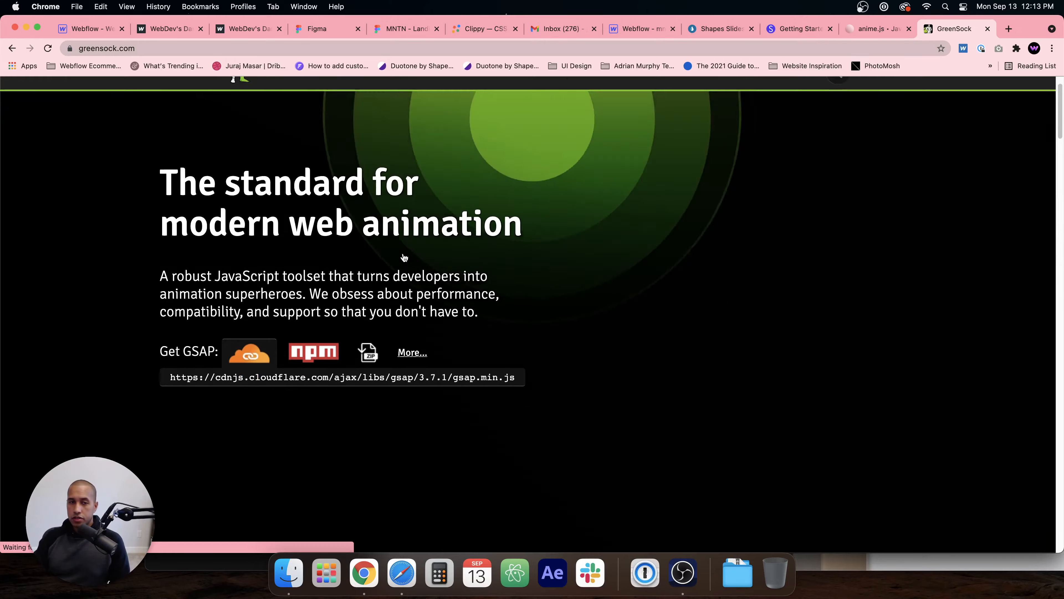
Step: Look through the GreenSock homepage's SVG, Canvas and featured GSAP 3 demos, then return to its header section
{"action": "scroll", "coordinate": [494, 252], "scroll_direction": "up", "scroll_amount": 2}
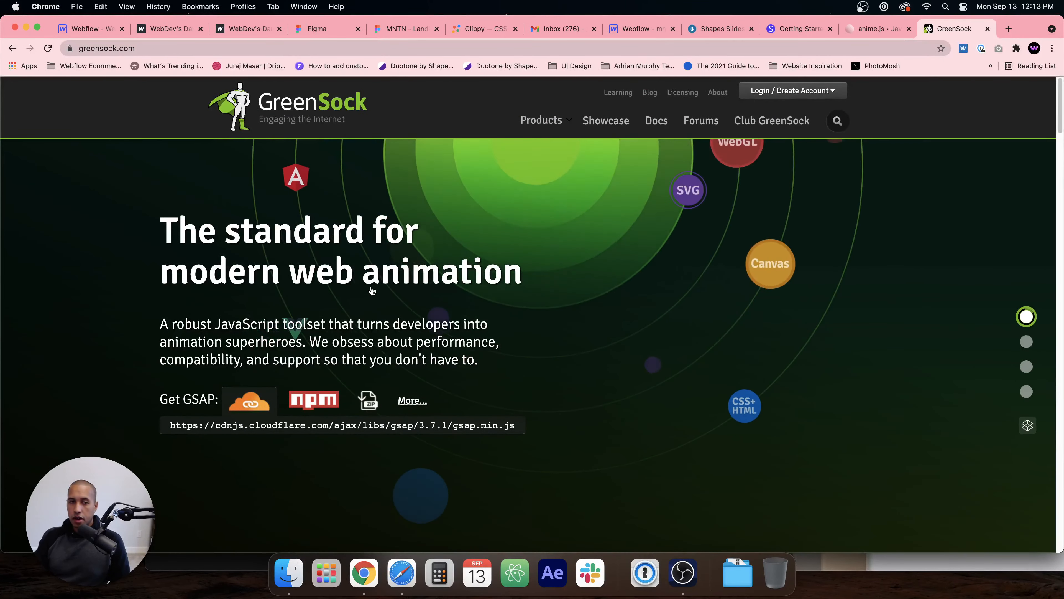
{"action": "scroll", "coordinate": [377, 327], "scroll_direction": "down", "scroll_amount": 1}
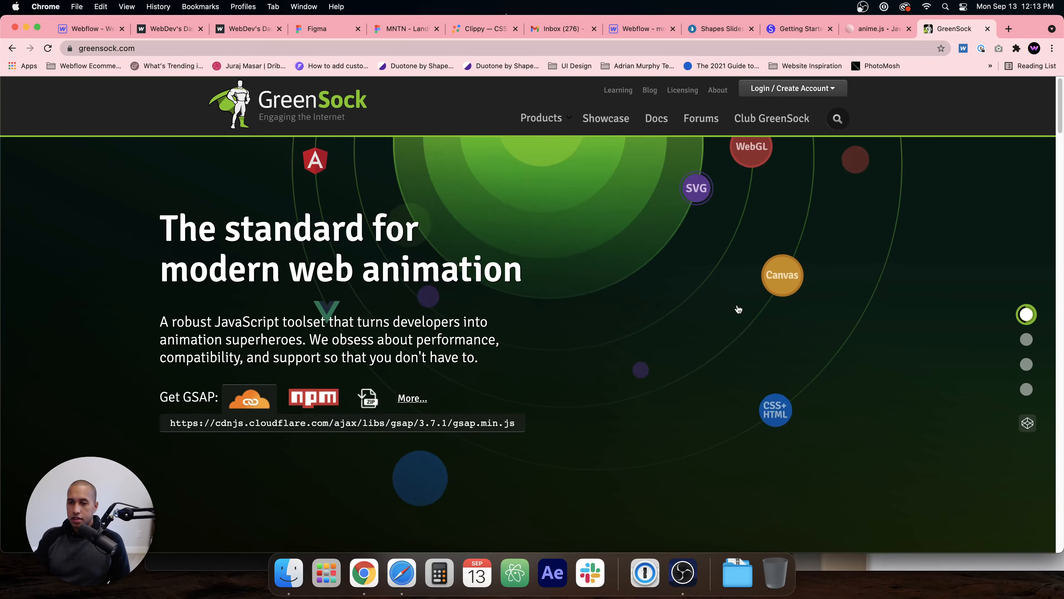
{"action": "scroll", "coordinate": [263, 371], "scroll_direction": "down", "scroll_amount": 15}
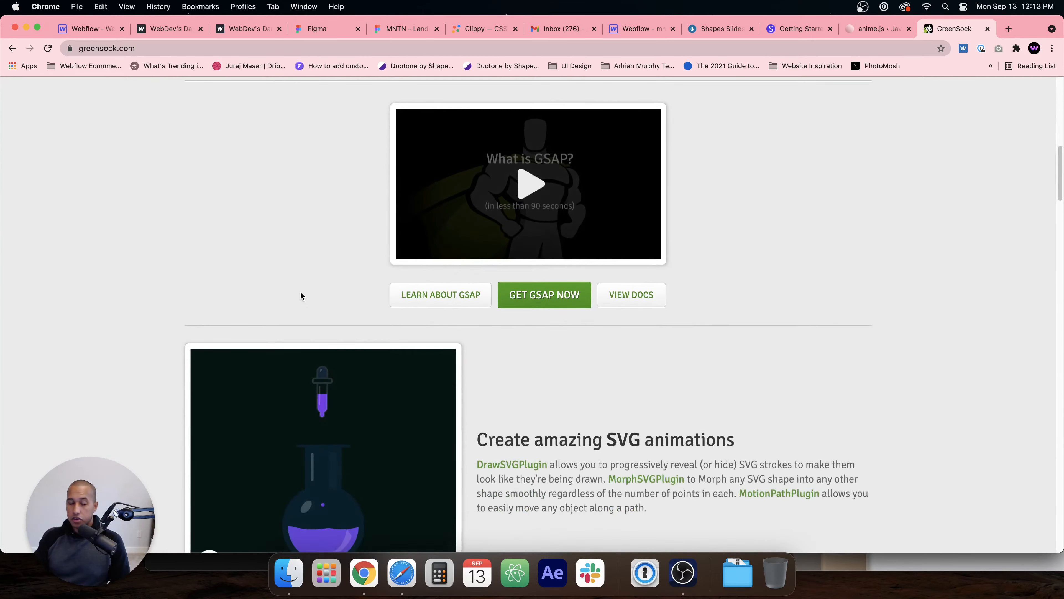
{"action": "scroll", "coordinate": [342, 291], "scroll_direction": "down", "scroll_amount": 12}
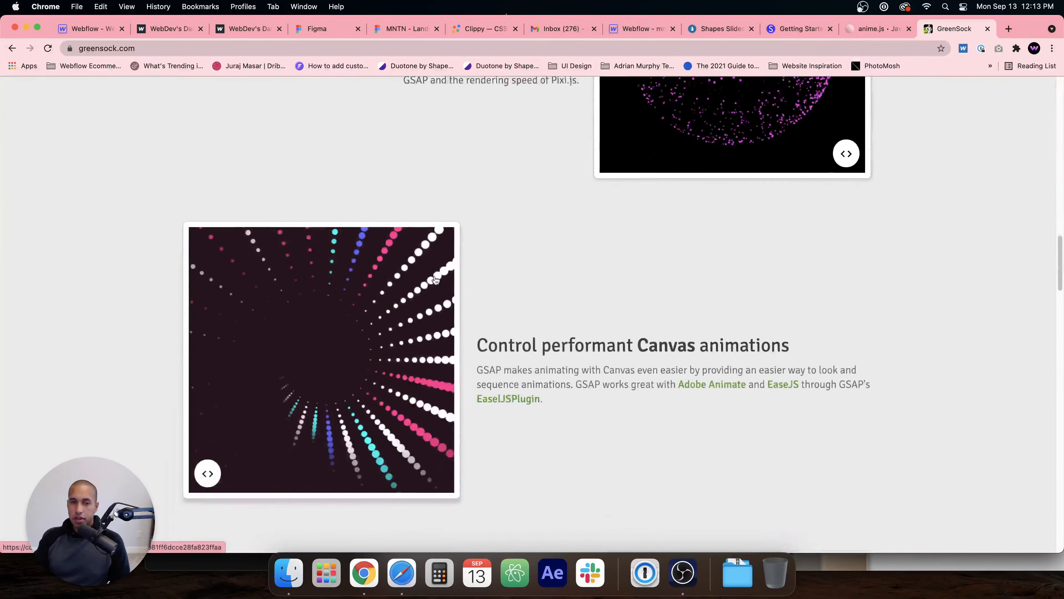
{"action": "scroll", "coordinate": [456, 250], "scroll_direction": "down", "scroll_amount": 12}
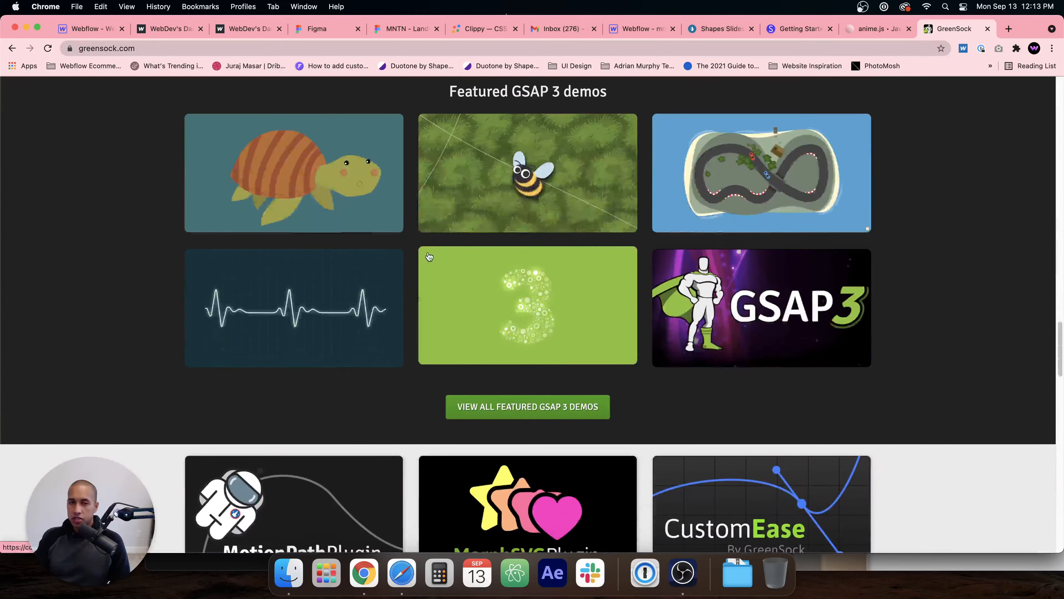
{"action": "scroll", "coordinate": [430, 251], "scroll_direction": "down", "scroll_amount": 10}
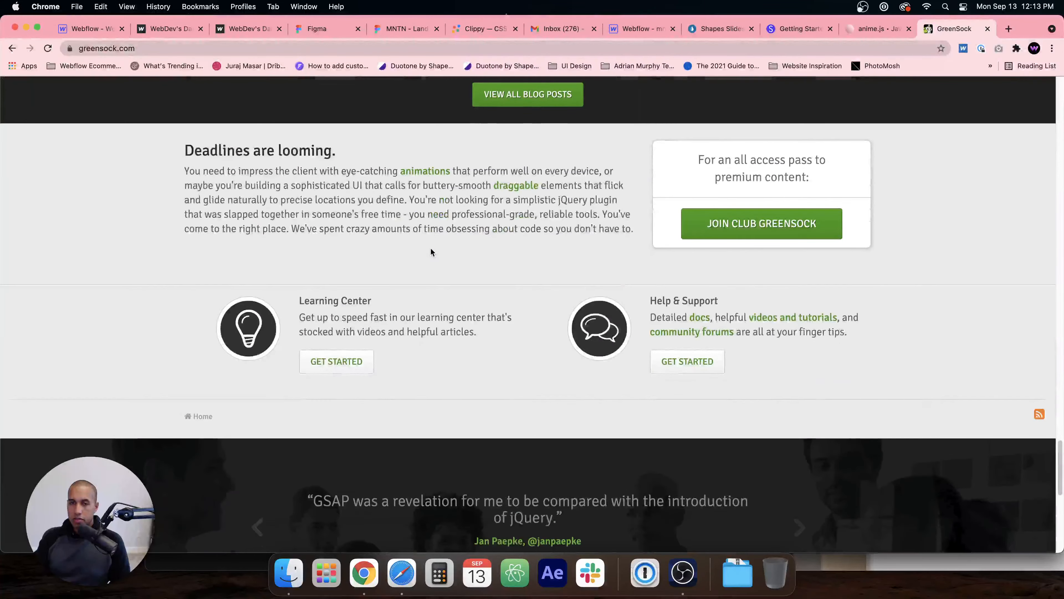
{"action": "scroll", "coordinate": [432, 252], "scroll_direction": "up", "scroll_amount": 20}
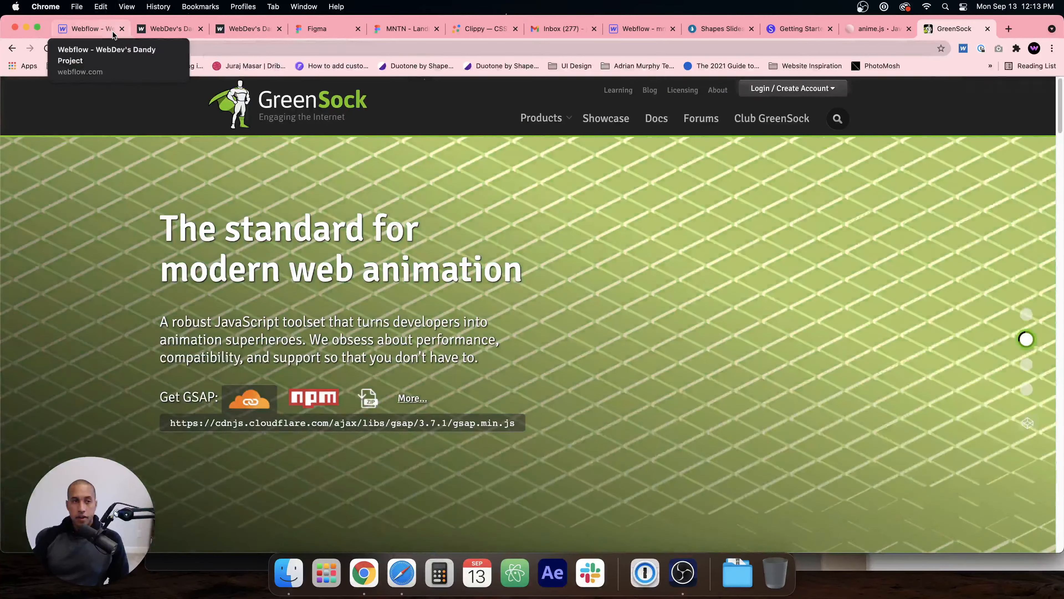
Step: Return to the Webflow page code and point out the GSAP script URL before the closing body tag
{"action": "left_click", "coordinate": [86, 29]}
{"action": "left_click", "coordinate": [184, 29]}
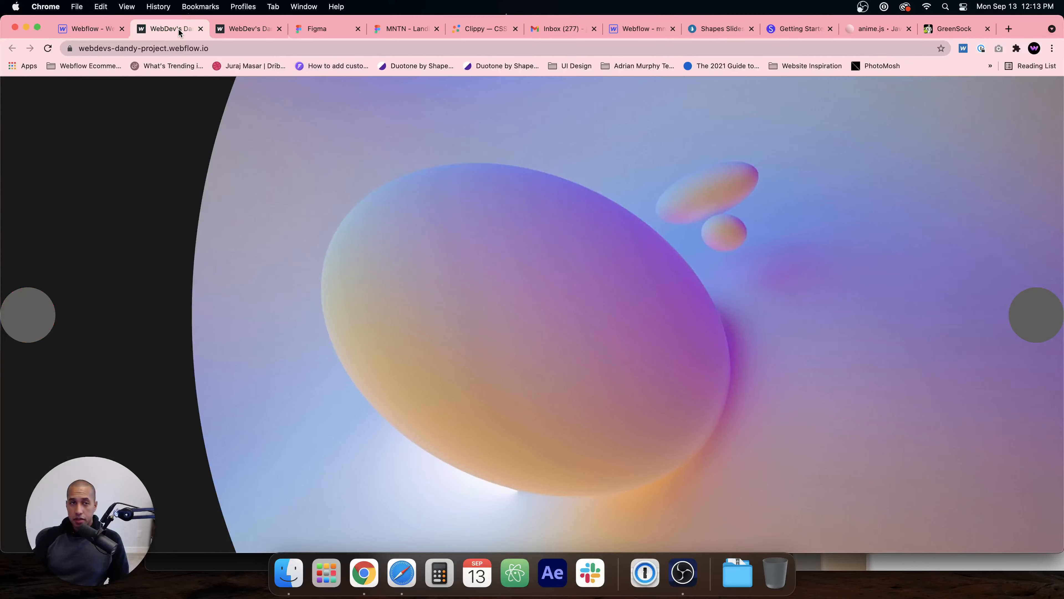
{"action": "left_click", "coordinate": [86, 29]}
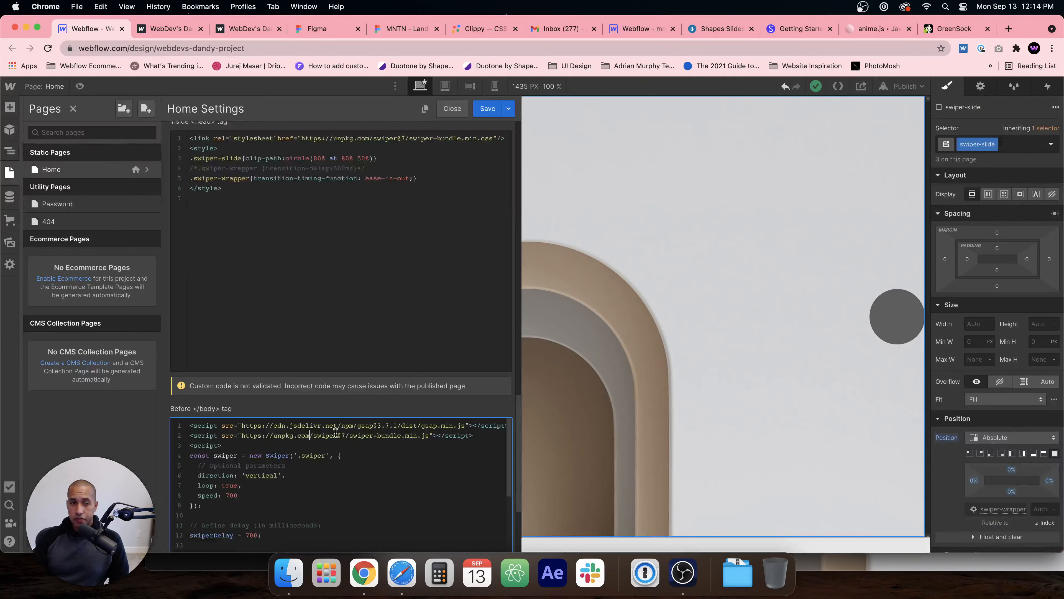
{"action": "left_click_drag", "start_coordinate": [470, 427], "coordinate": [241, 426]}
{"action": "left_click", "coordinate": [241, 426]}
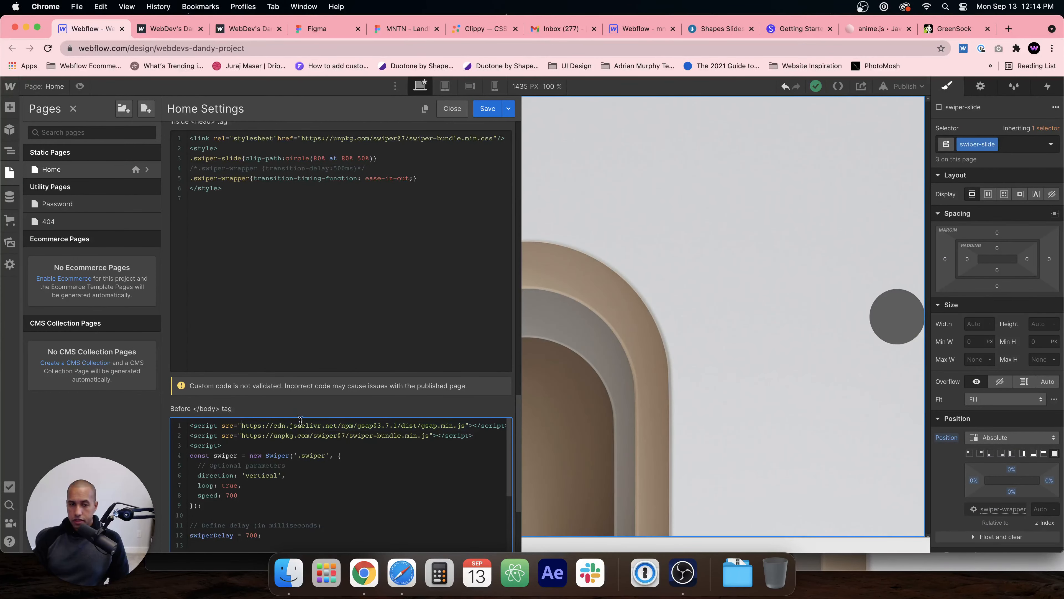
Step: Locate the GSAP timeline in the body code and highlight the slide1 variable that selects the .swiper-slide elements
{"action": "scroll", "coordinate": [362, 410], "scroll_direction": "down", "scroll_amount": 5}
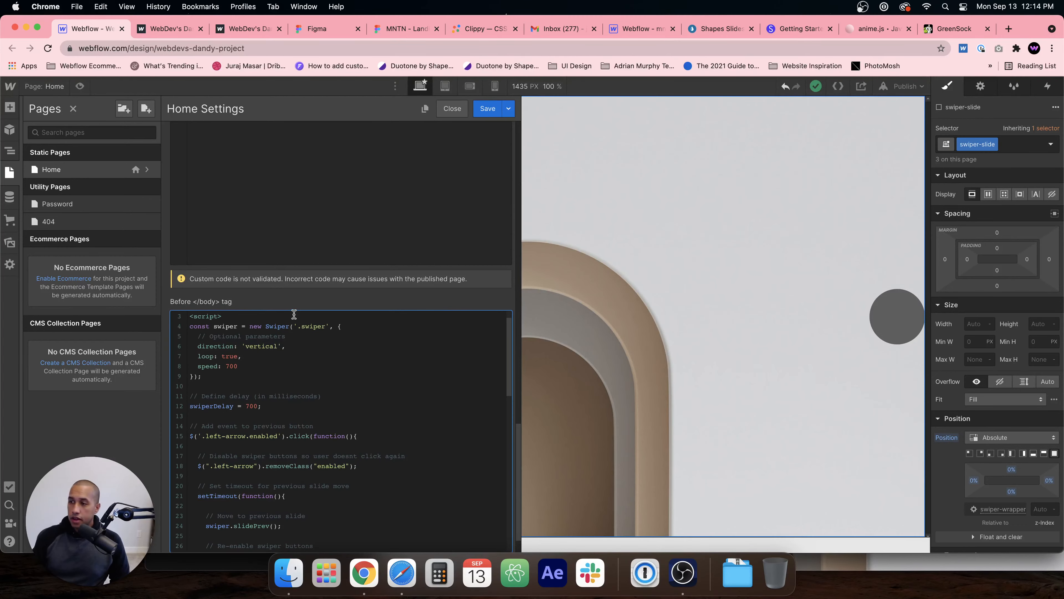
{"action": "scroll", "coordinate": [319, 385], "scroll_direction": "down", "scroll_amount": 2}
{"action": "scroll", "coordinate": [319, 384], "scroll_direction": "up", "scroll_amount": 3}
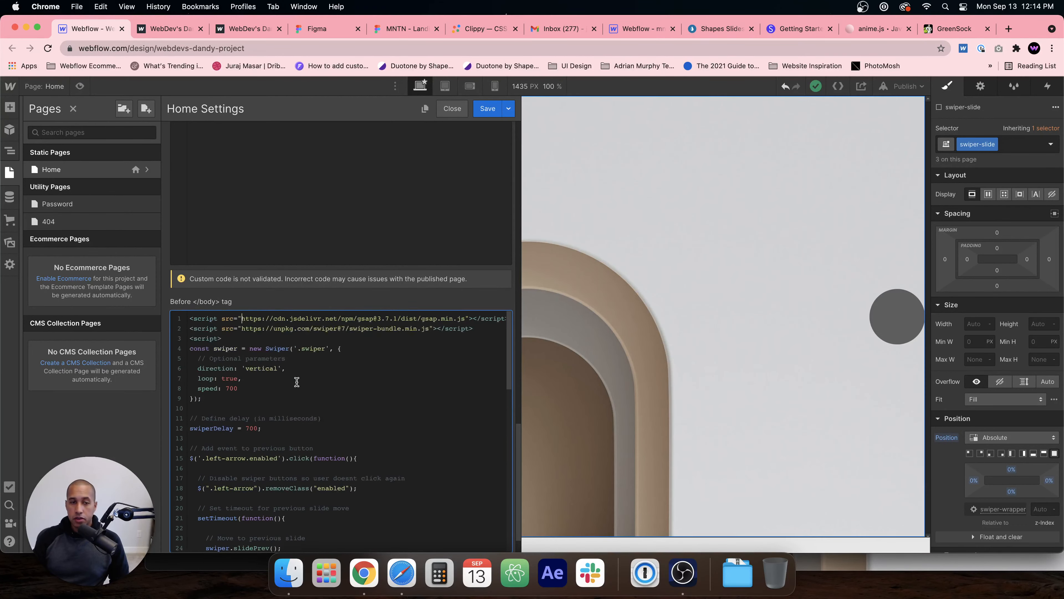
{"action": "scroll", "coordinate": [348, 337], "scroll_direction": "down", "scroll_amount": 20}
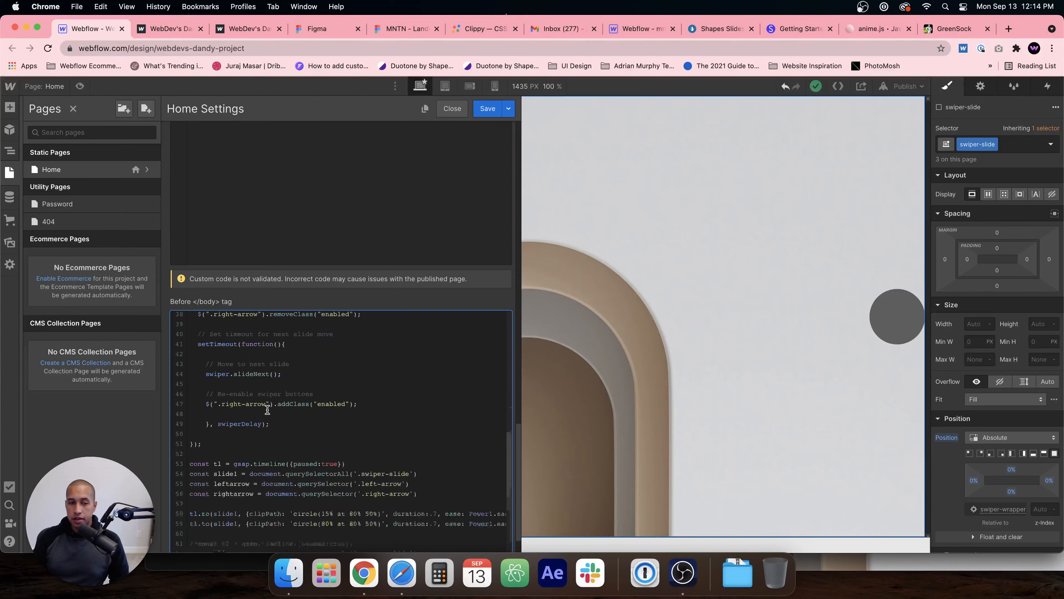
{"action": "scroll", "coordinate": [275, 413], "scroll_direction": "up", "scroll_amount": 1}
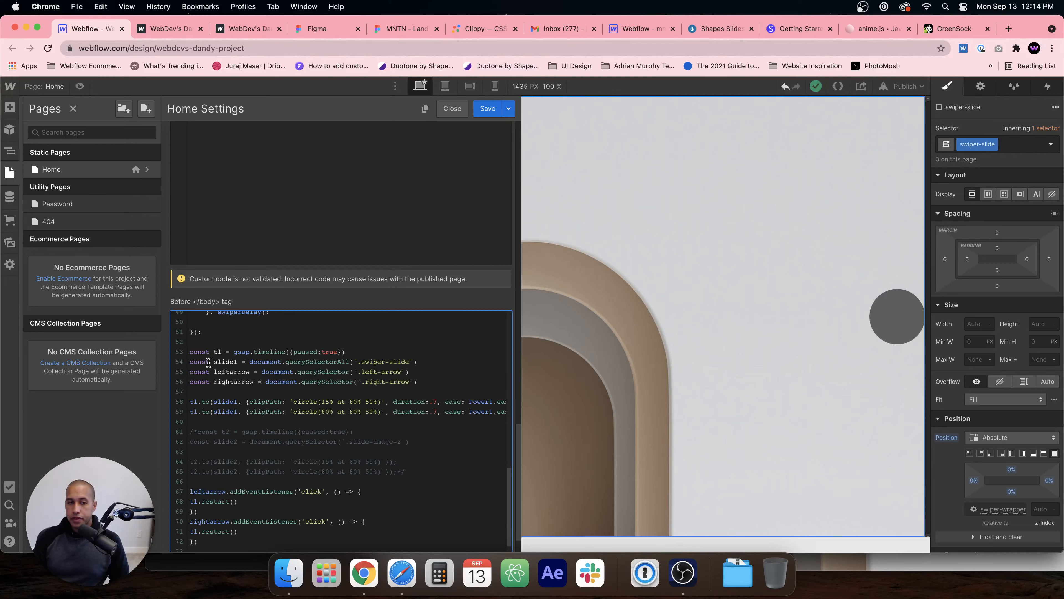
{"action": "left_click_drag", "start_coordinate": [221, 361], "coordinate": [233, 361]}
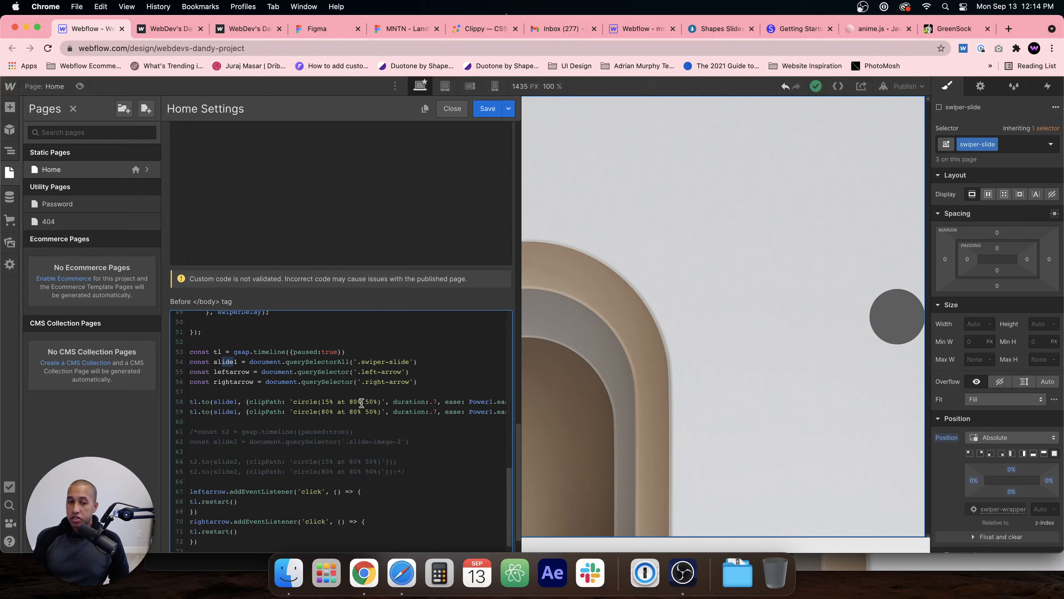
Step: Examine the duration, easing and delay settings of the two timeline tweens that animate the circle clip-path
{"action": "scroll", "coordinate": [367, 401], "scroll_direction": "right", "scroll_amount": 3}
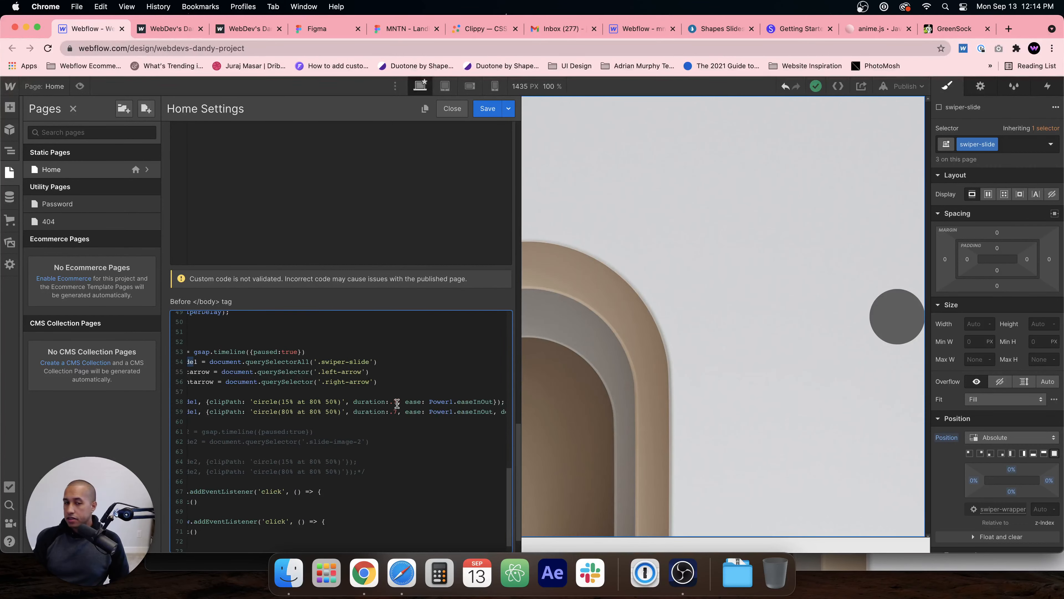
{"action": "scroll", "coordinate": [397, 413], "scroll_direction": "right", "scroll_amount": 1}
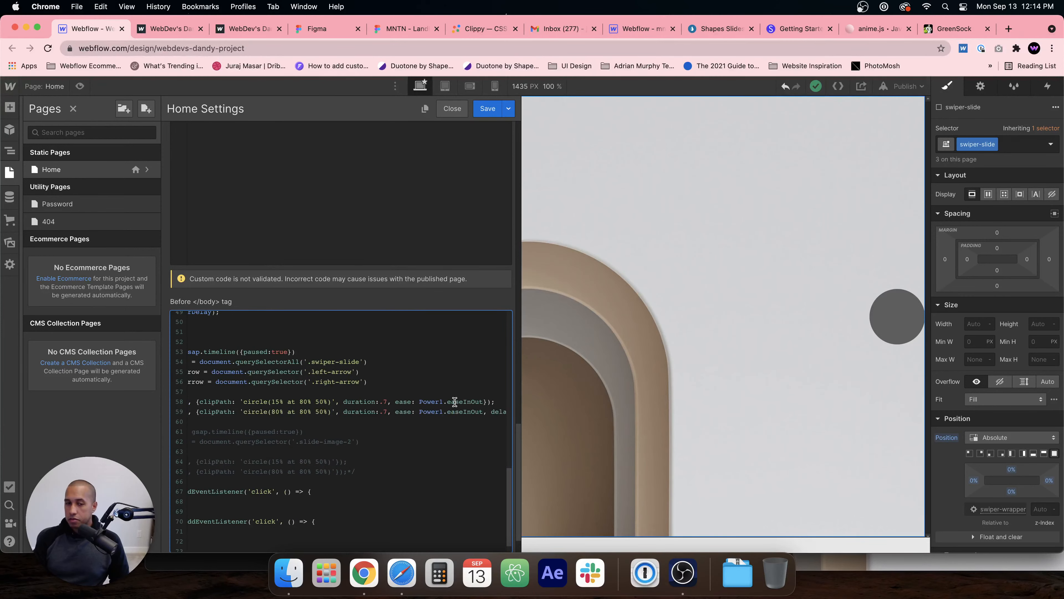
{"action": "scroll", "coordinate": [459, 402], "scroll_direction": "left", "scroll_amount": 4}
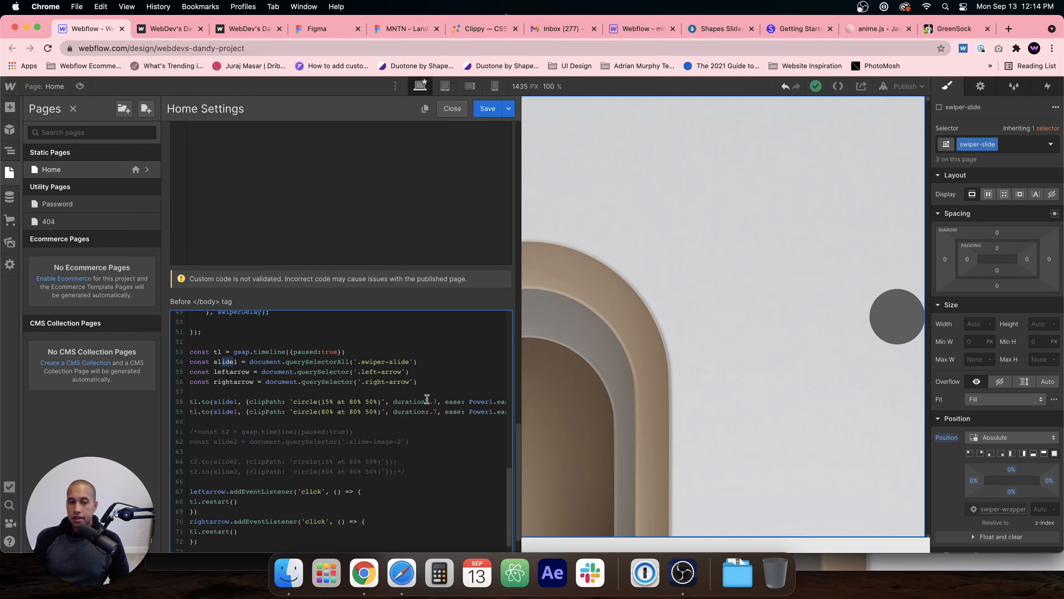
{"action": "scroll", "coordinate": [420, 401], "scroll_direction": "right", "scroll_amount": 2}
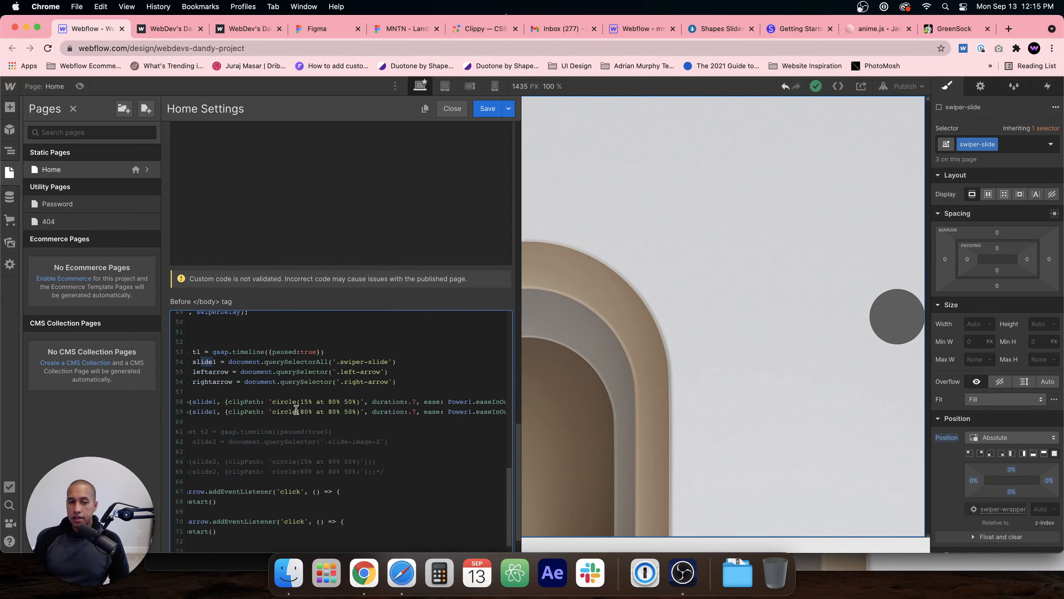
{"action": "scroll", "coordinate": [247, 409], "scroll_direction": "left", "scroll_amount": 2}
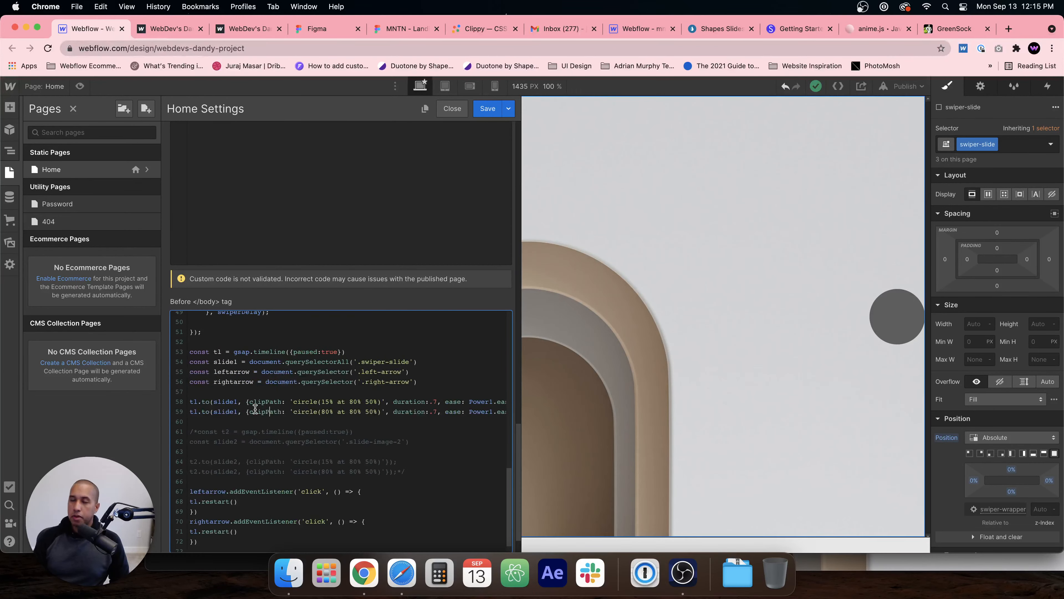
{"action": "scroll", "coordinate": [255, 409], "scroll_direction": "right", "scroll_amount": 8}
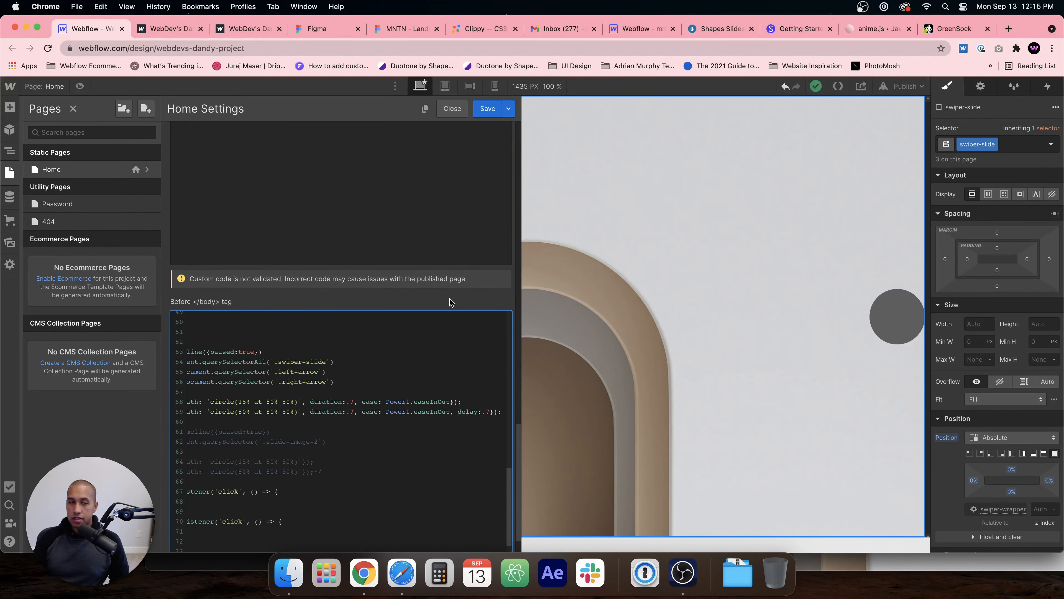
Step: Switch to the published slider and advance two slides to demonstrate the circle shrinking and expanding
{"action": "left_click", "coordinate": [184, 28]}
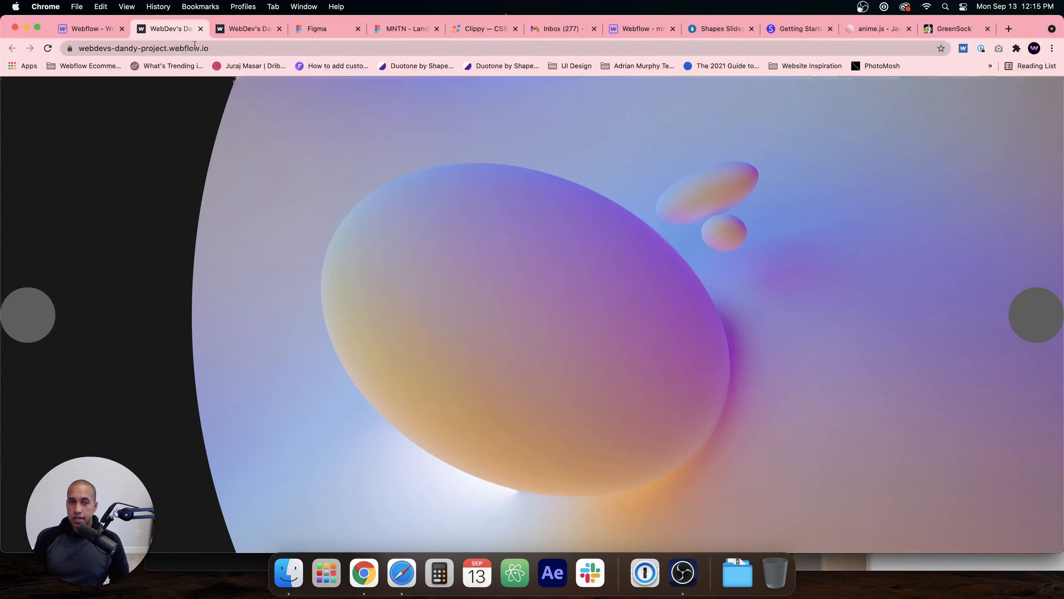
{"action": "left_click", "coordinate": [1035, 319]}
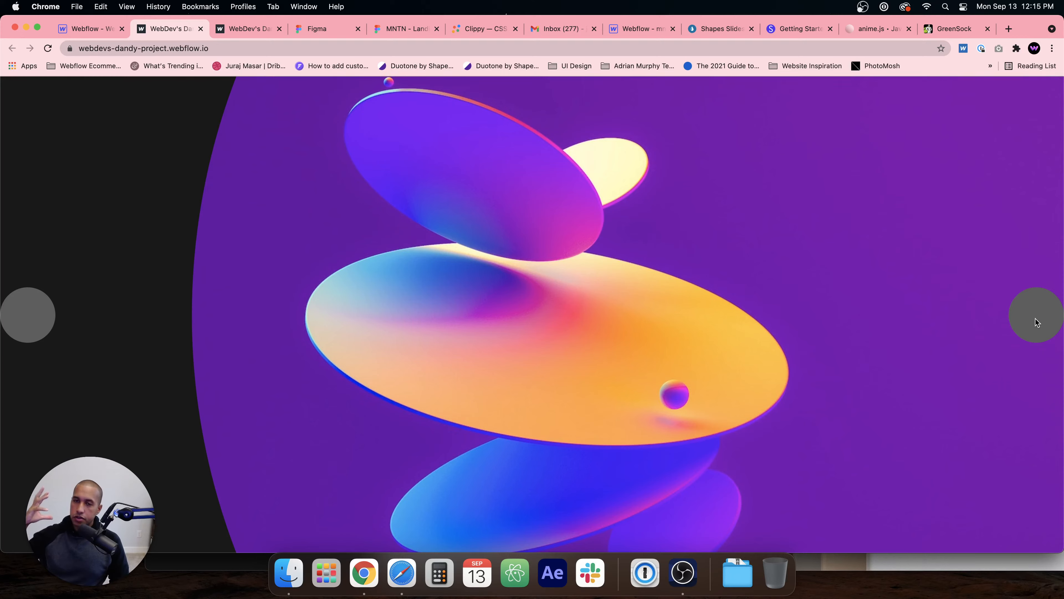
{"action": "left_click", "coordinate": [1036, 319]}
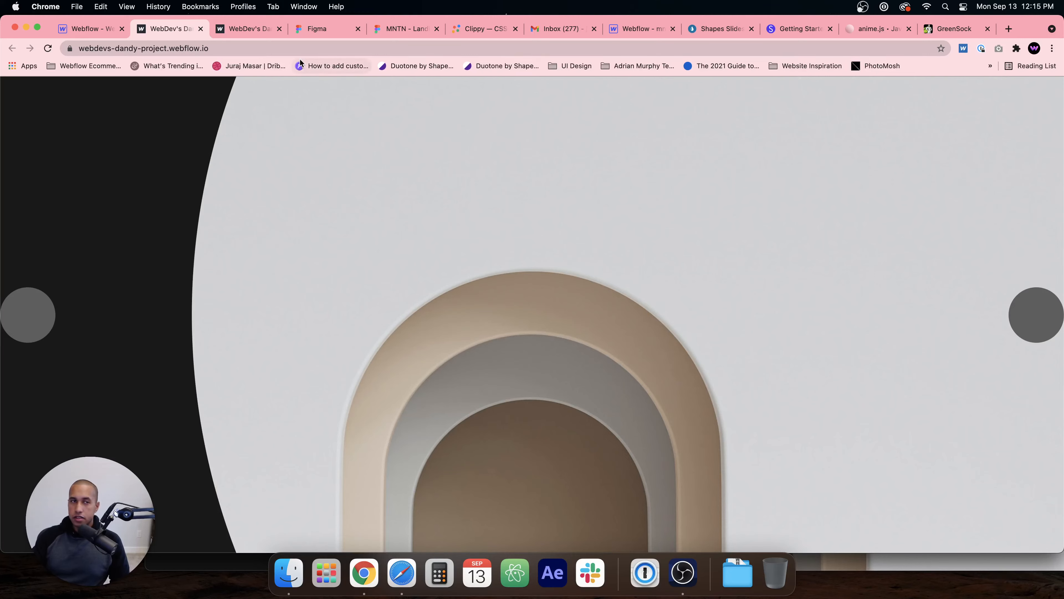
Step: Return to the Webflow page code and review the arrow click listeners that restart the GSAP timeline
{"action": "left_click", "coordinate": [91, 29]}
{"action": "scroll", "coordinate": [333, 411], "scroll_direction": "down", "scroll_amount": 2}
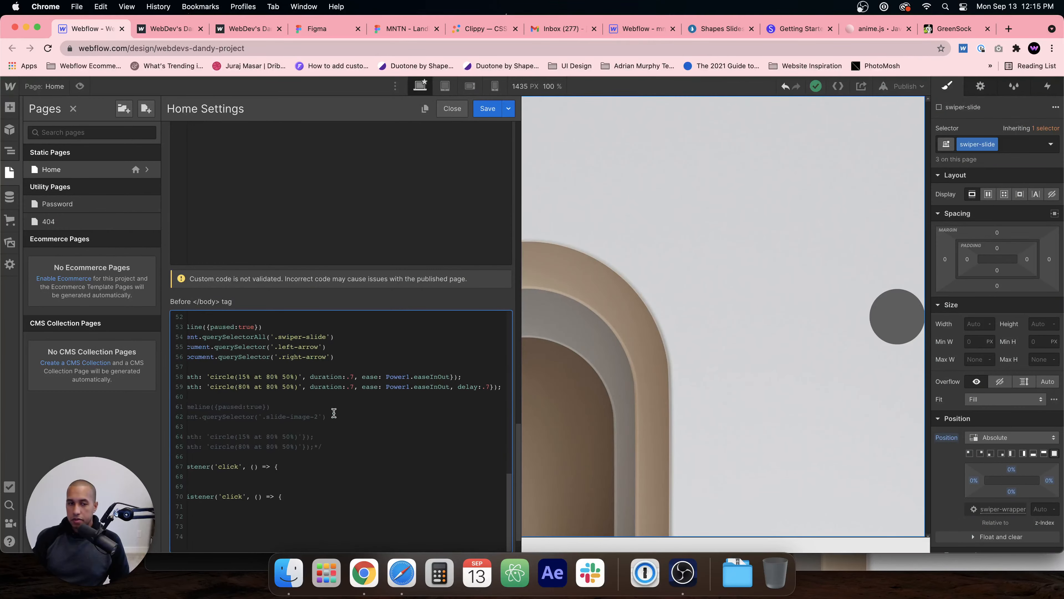
{"action": "scroll", "coordinate": [255, 400], "scroll_direction": "left", "scroll_amount": 5}
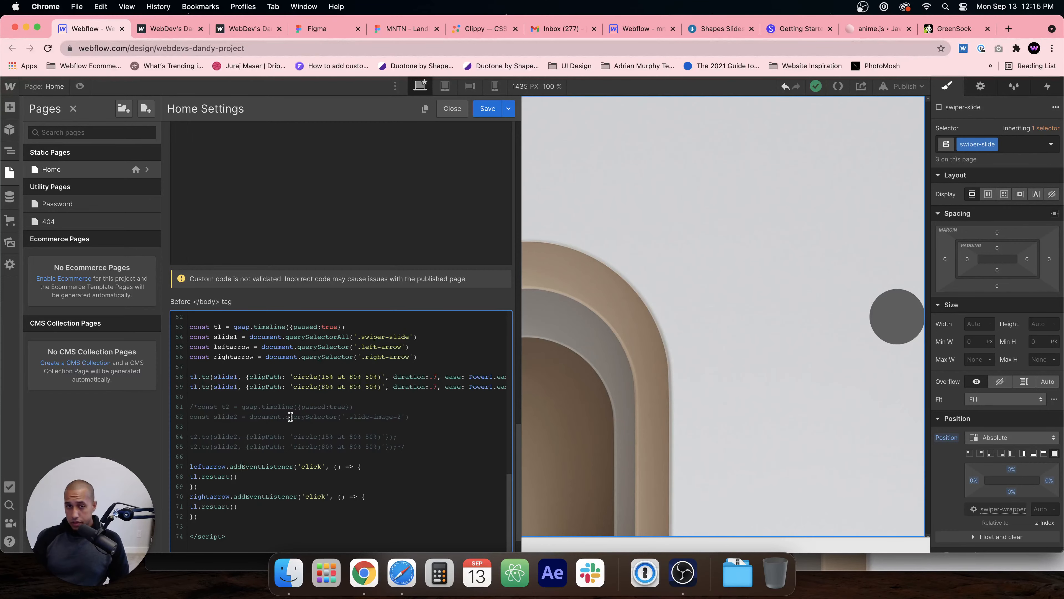
Step: Review the clip-path styles in the page's head code and return to the published slider
{"action": "scroll", "coordinate": [405, 402], "scroll_direction": "up", "scroll_amount": 15}
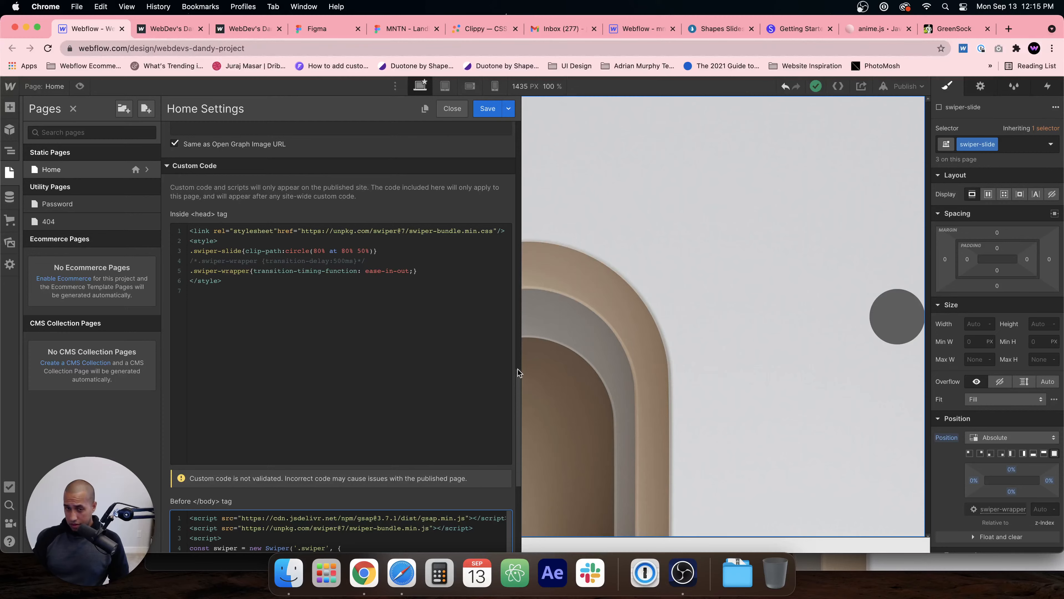
{"action": "scroll", "coordinate": [518, 373], "scroll_direction": "up", "scroll_amount": 3}
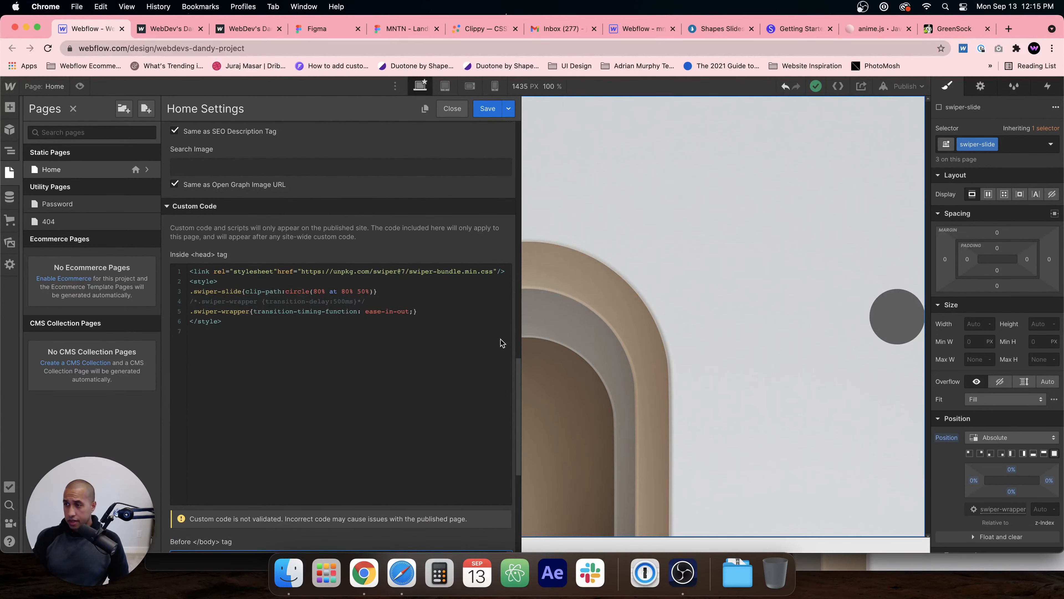
{"action": "left_click", "coordinate": [166, 30]}
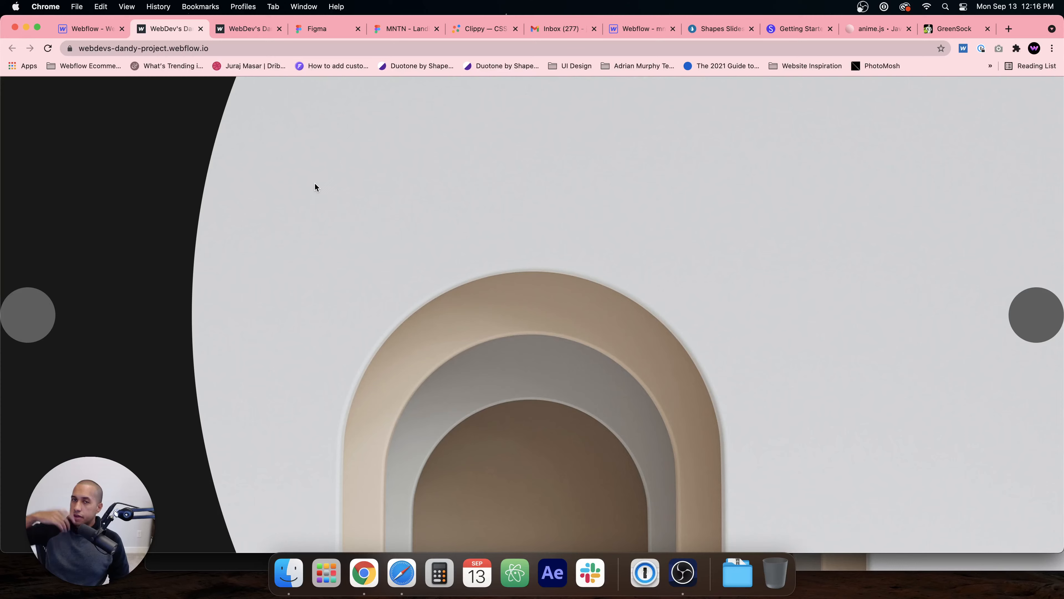
Step: In Clippy, load the Left Point shape, move its pointed vertex inward to 70% 46% and its upper-left vertex to the image corner
{"action": "left_click", "coordinate": [479, 23]}
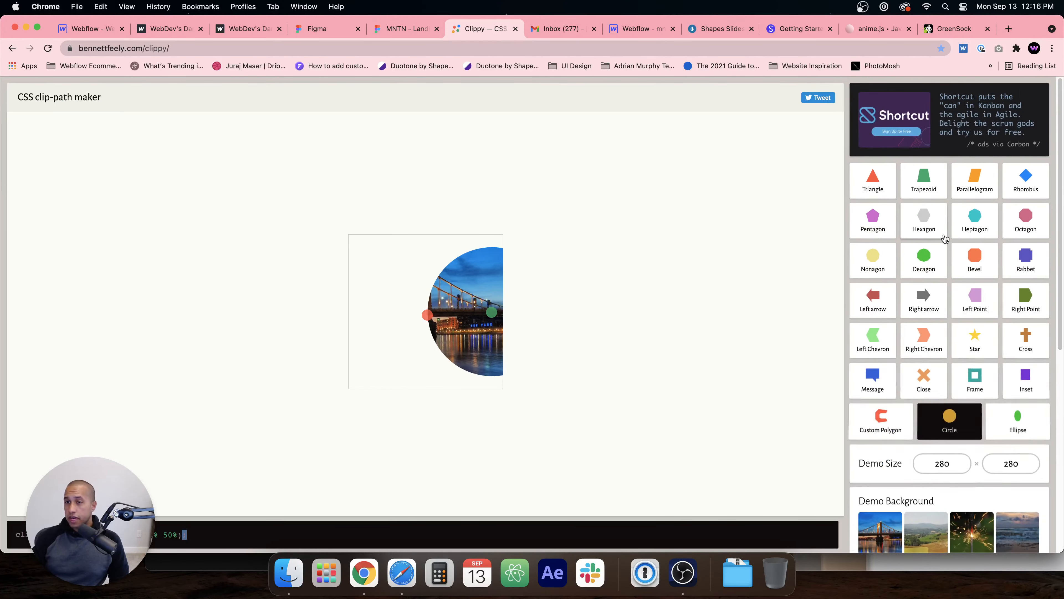
{"action": "left_click", "coordinate": [980, 306]}
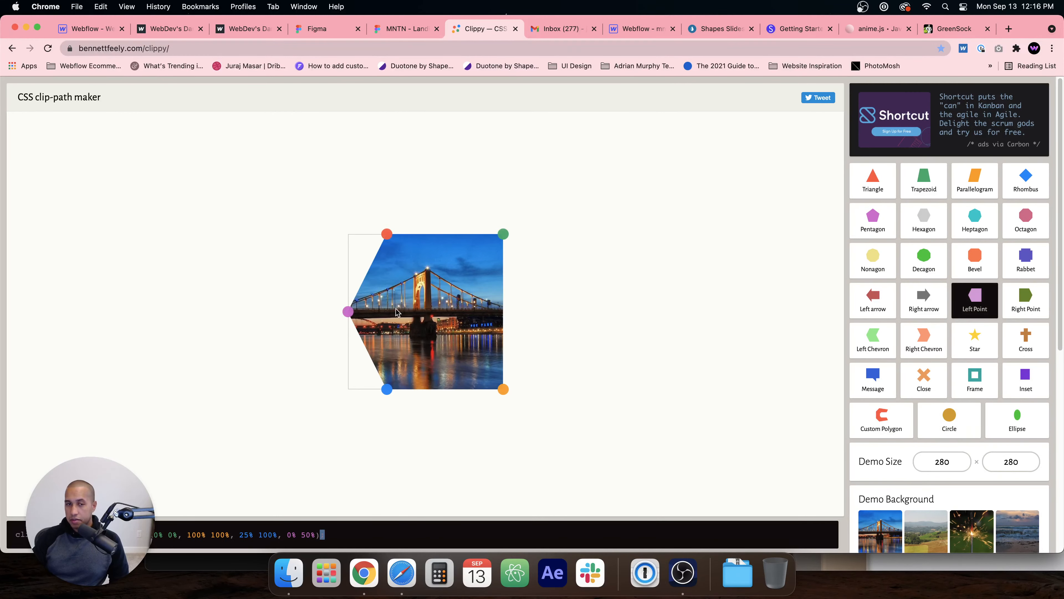
{"action": "left_click_drag", "start_coordinate": [348, 311], "coordinate": [454, 312]}
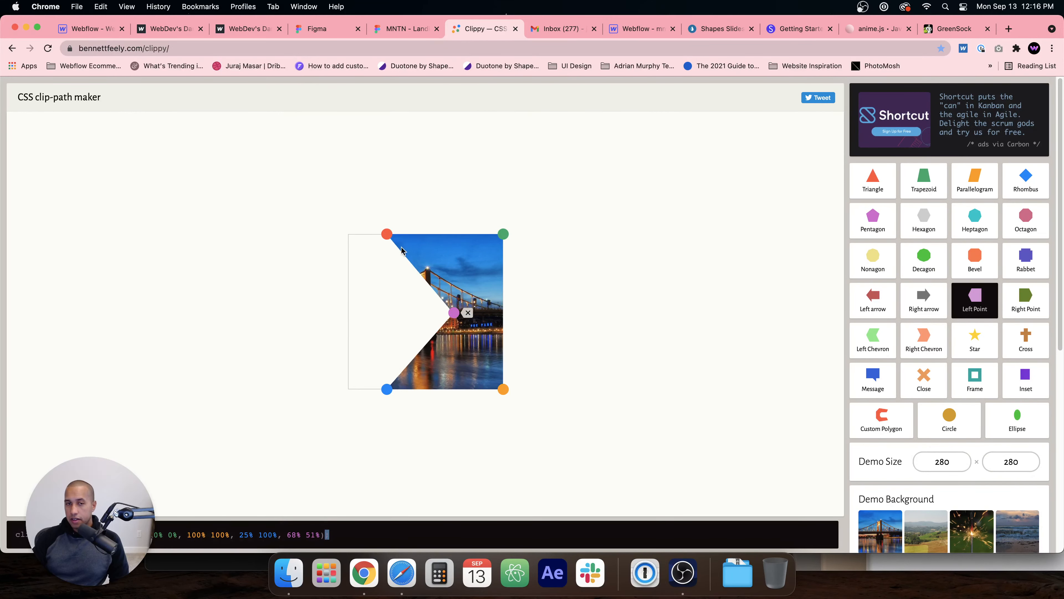
{"action": "left_click_drag", "start_coordinate": [386, 234], "coordinate": [333, 235]}
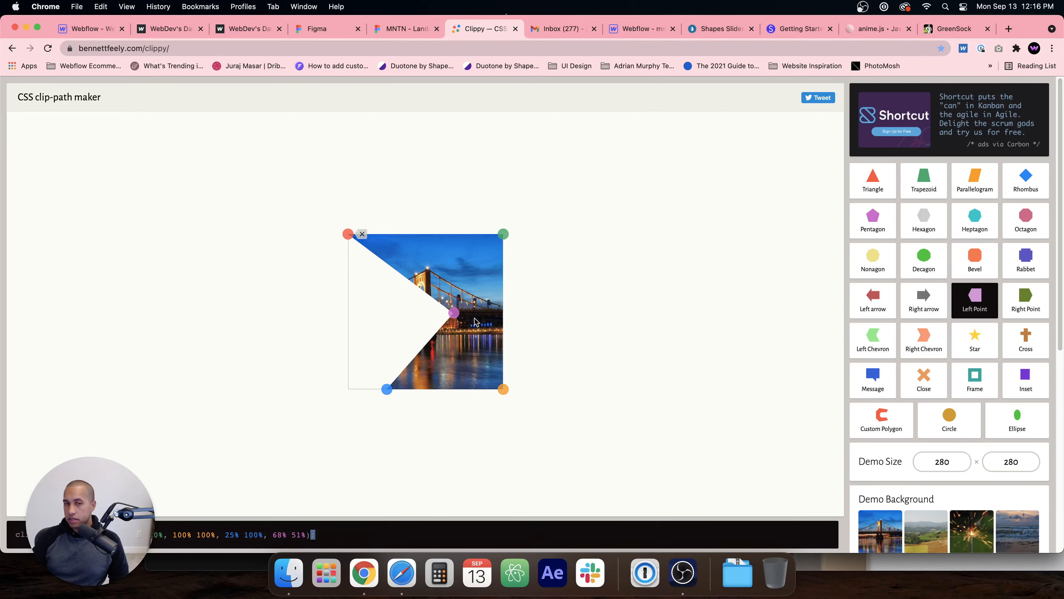
{"action": "mouse_move", "coordinate": [454, 312]}
{"action": "left_mouse_down"}
{"action": "mouse_move", "coordinate": [475, 303]}
{"action": "mouse_move", "coordinate": [458, 290]}
{"action": "mouse_move", "coordinate": [373, 304]}
{"action": "mouse_move", "coordinate": [451, 280]}
{"action": "mouse_move", "coordinate": [457, 305]}
{"action": "left_mouse_up"}
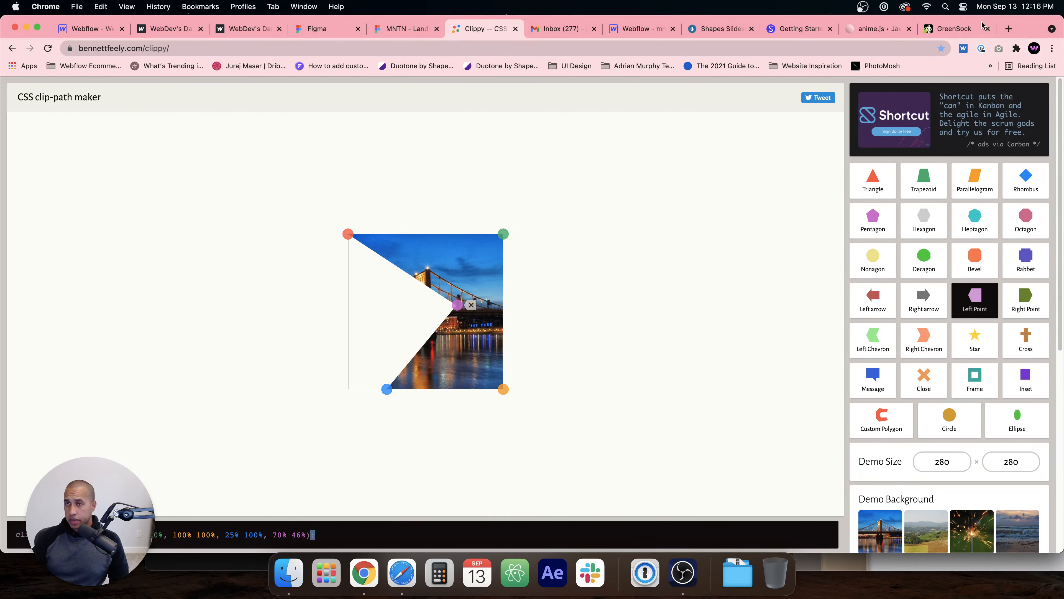
Step: Open caniuse.com in a new browser tab and search for clip-path
{"action": "key", "text": "super+t"}
{"action": "left_click", "coordinate": [833, 47]}
{"action": "type", "text": "caniuse.com"}
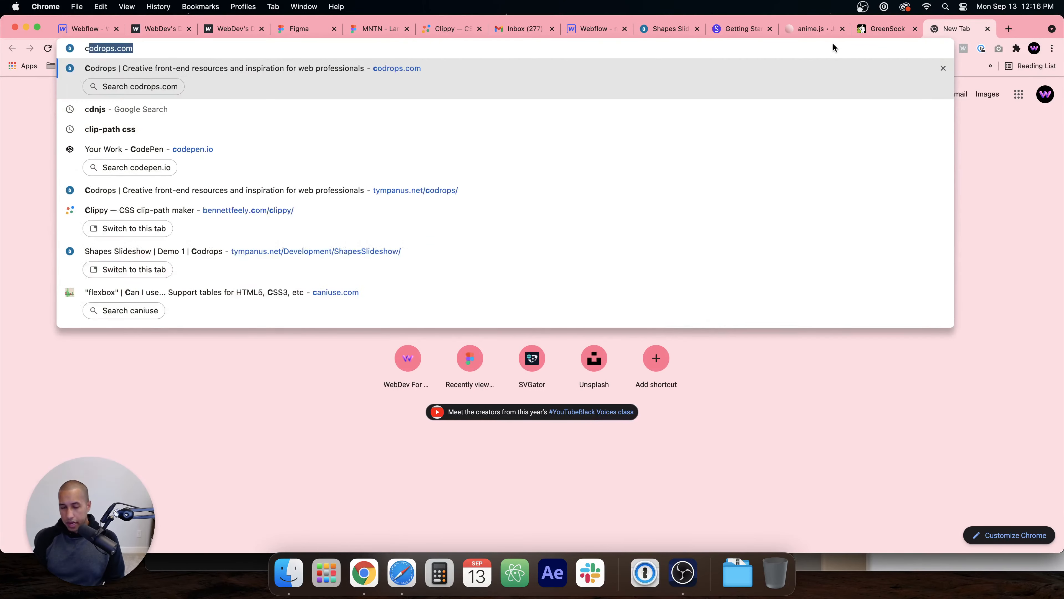
{"action": "key", "text": "Return"}
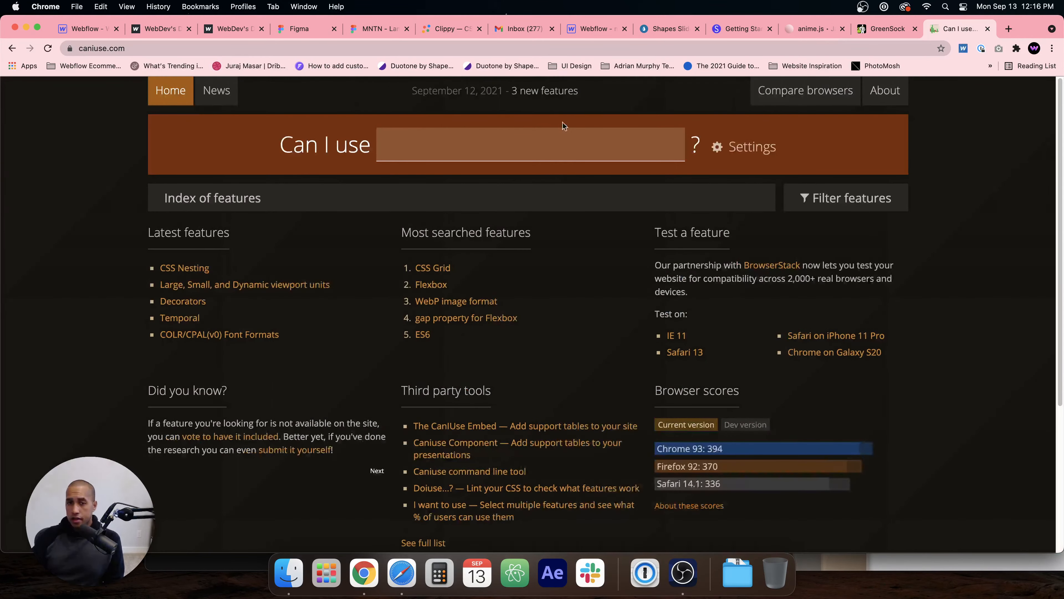
{"action": "type", "text": "clip-path"}
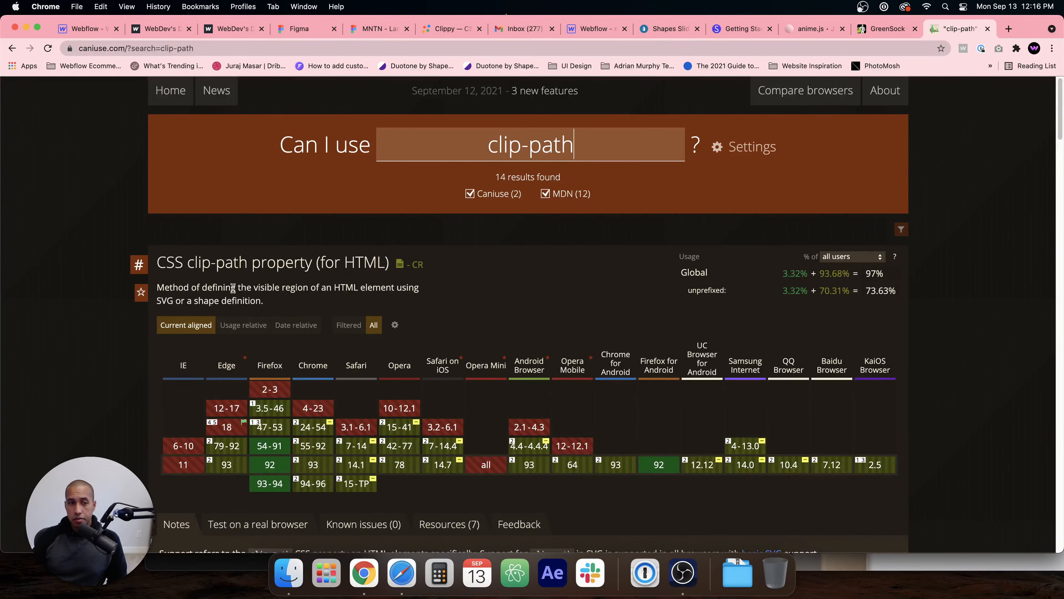
Step: Examine the clip-path support table for Chrome, Firefox, Edge, Safari, Opera, Android browsers and Internet Explorer
{"action": "scroll", "coordinate": [300, 285], "scroll_direction": "down", "scroll_amount": 5}
{"action": "mouse_move", "coordinate": [323, 346]}
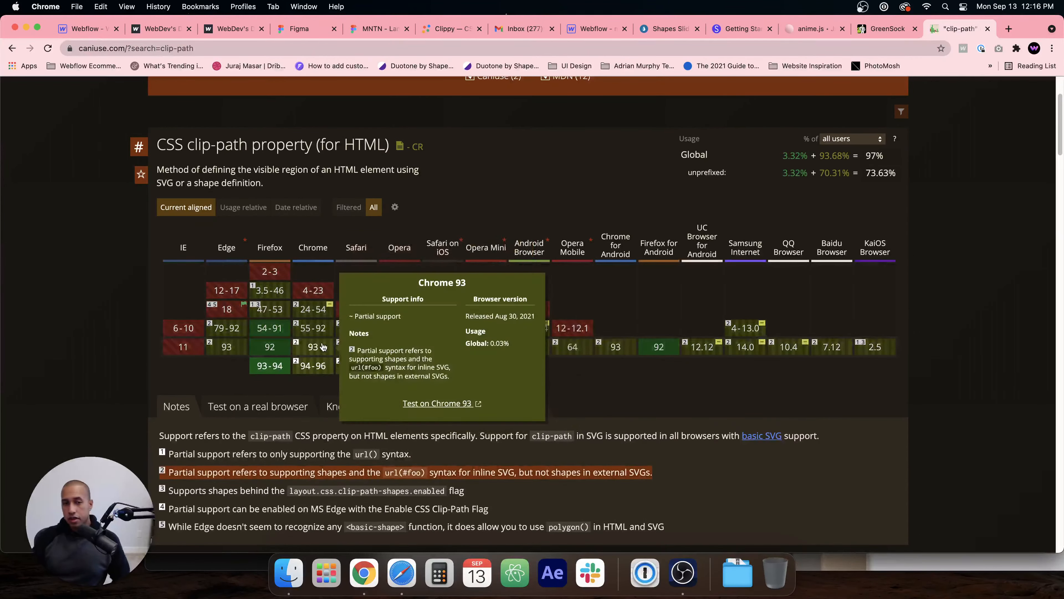
{"action": "mouse_move", "coordinate": [364, 361]}
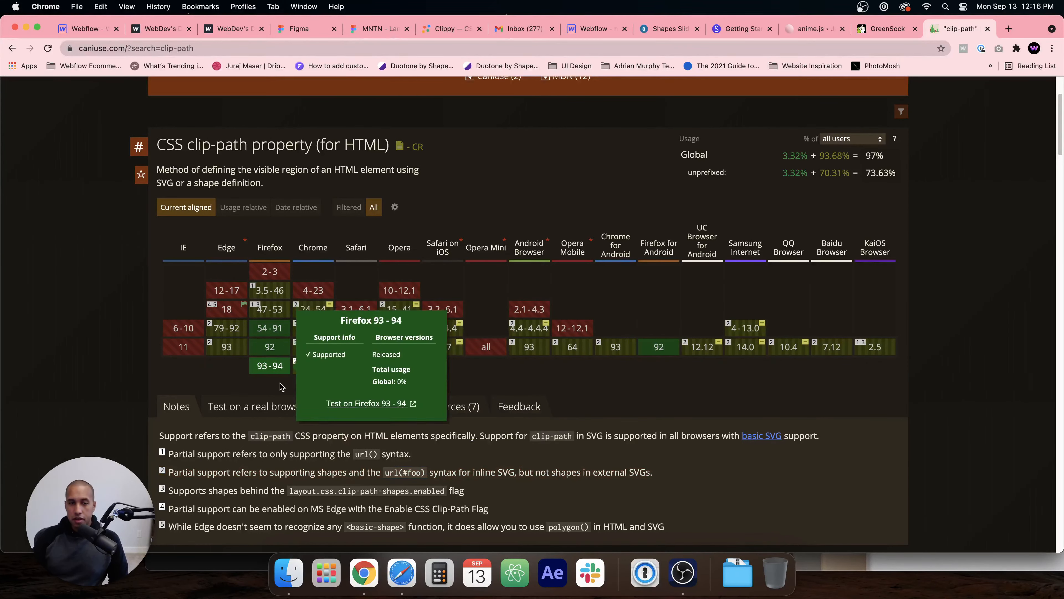
{"action": "mouse_move", "coordinate": [222, 349]}
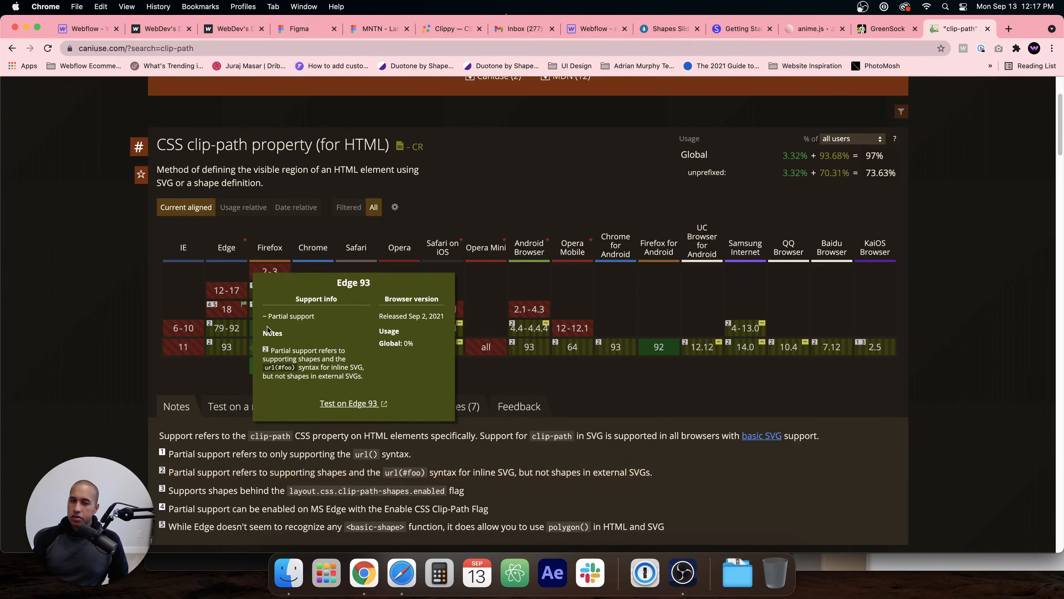
{"action": "mouse_move", "coordinate": [399, 346]}
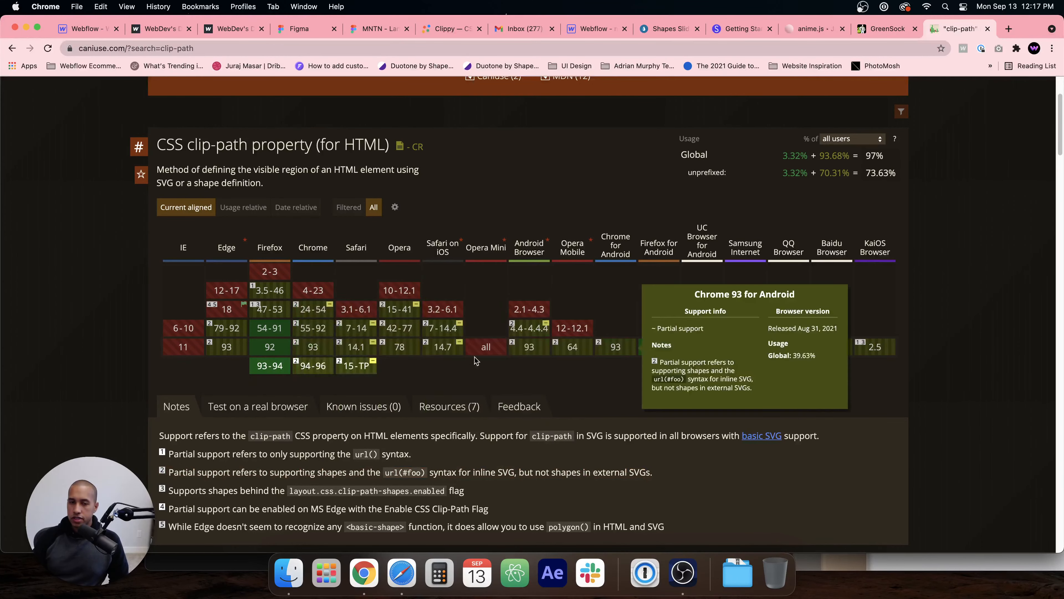
{"action": "mouse_move", "coordinate": [601, 347]}
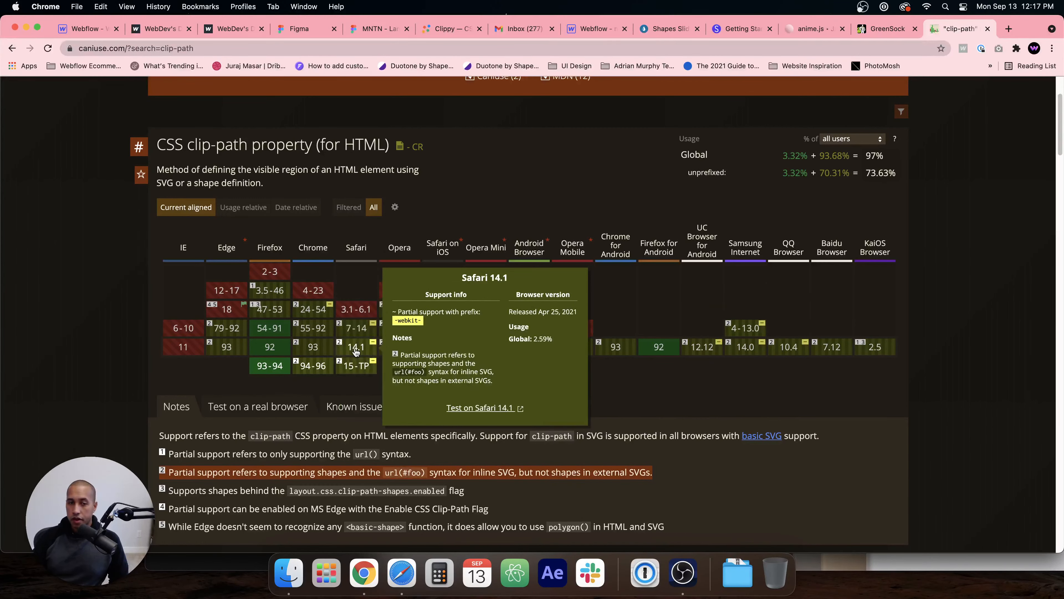
{"action": "mouse_move", "coordinate": [260, 350]}
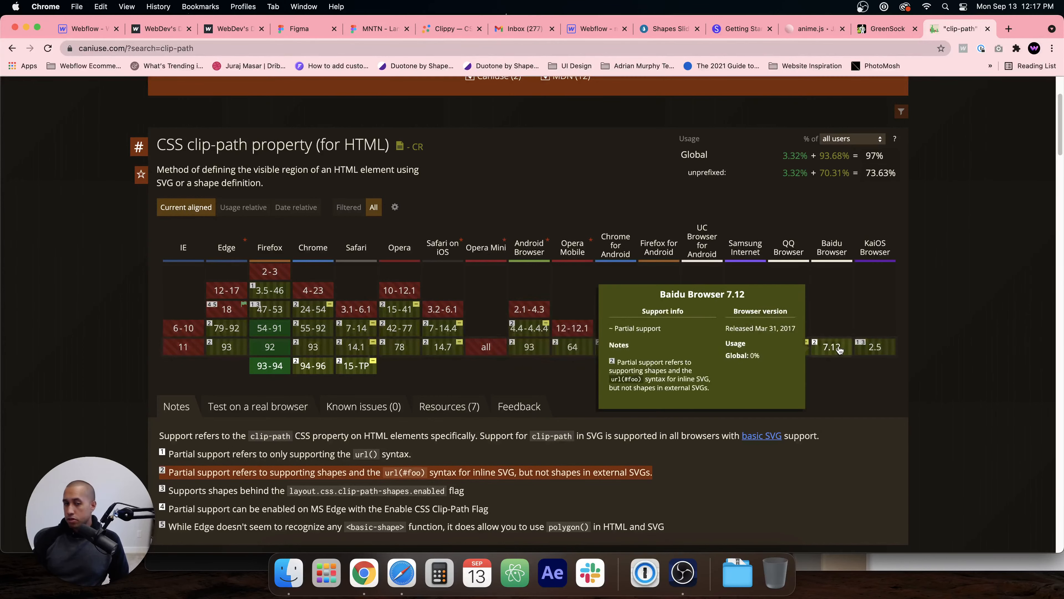
{"action": "mouse_move", "coordinate": [280, 368]}
{"action": "mouse_move", "coordinate": [189, 355]}
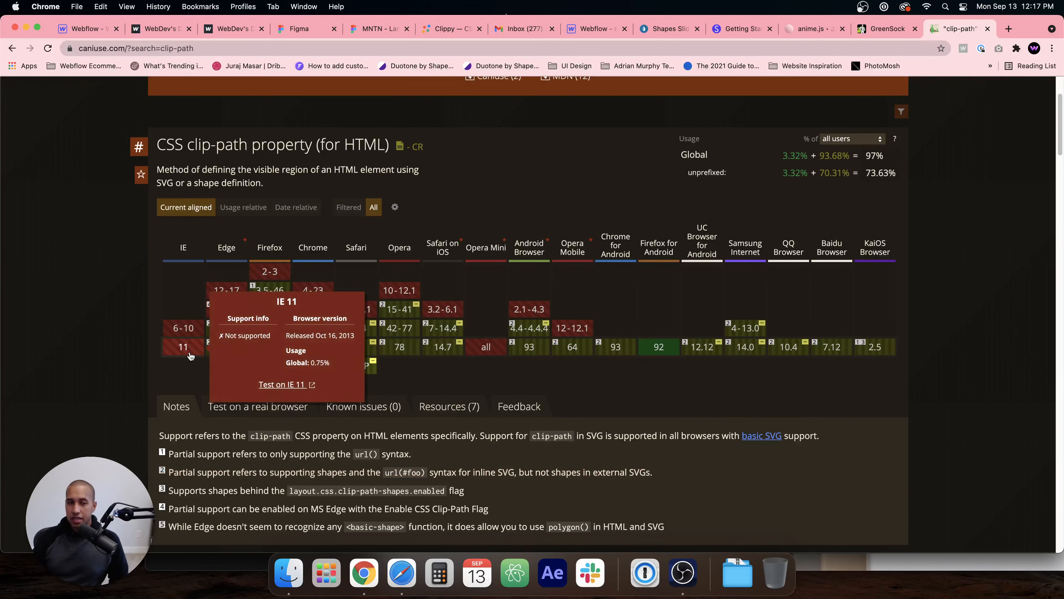
{"action": "mouse_move", "coordinate": [226, 350]}
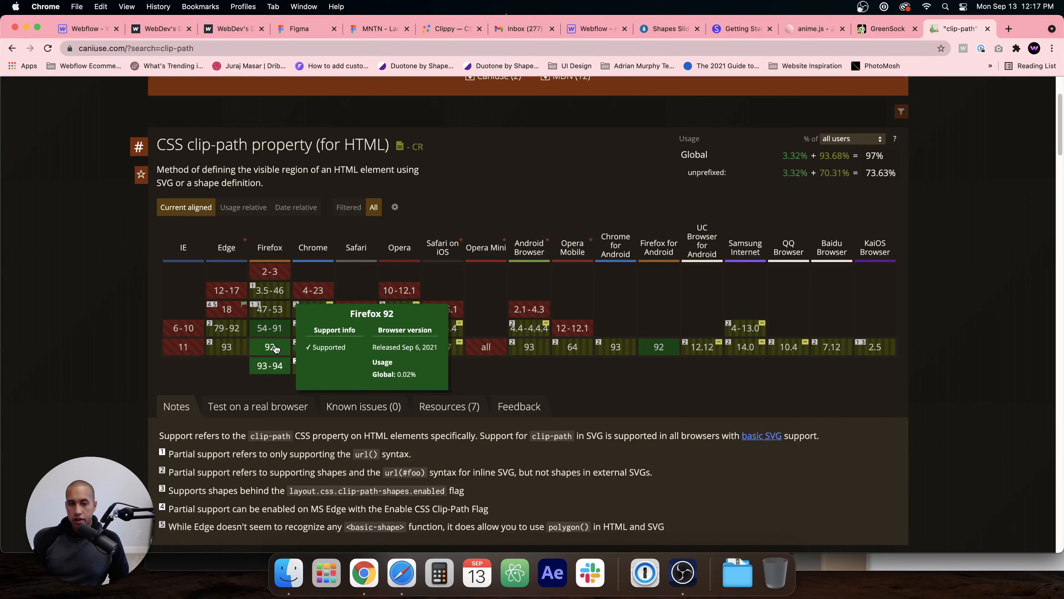
{"action": "mouse_move", "coordinate": [309, 346]}
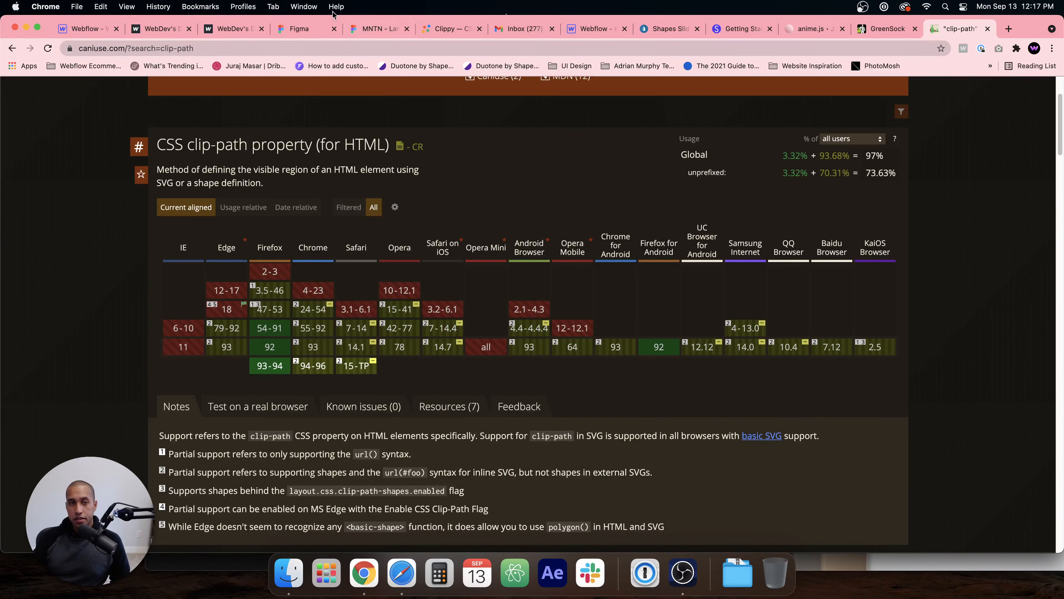
Step: Revisit the published slider, then present the MNTN landing page design in Figma and its blank Webflow project
{"action": "left_click", "coordinate": [167, 28]}
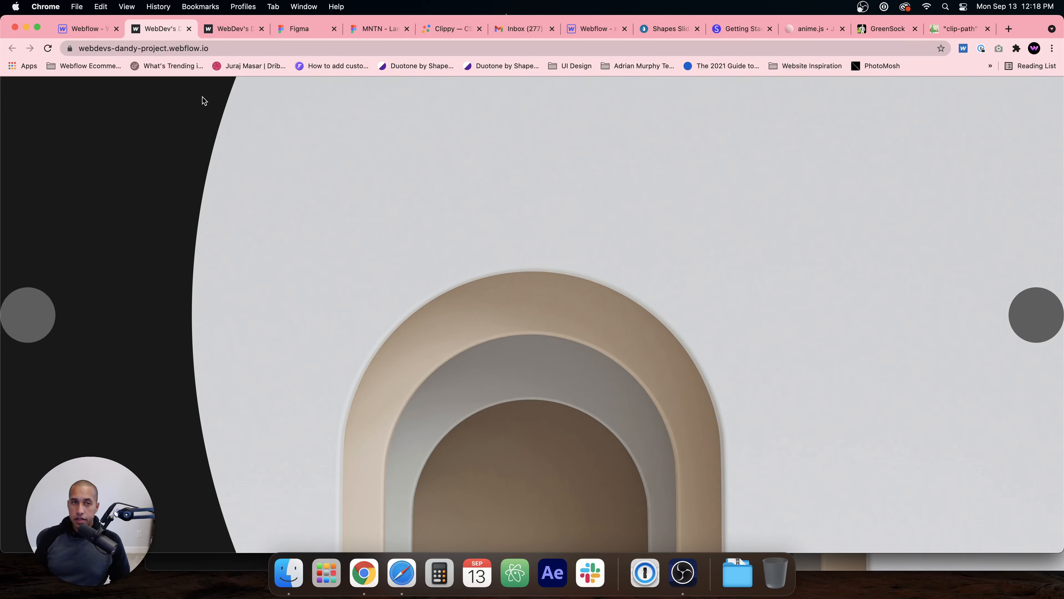
{"action": "left_click", "coordinate": [376, 30]}
{"action": "left_click", "coordinate": [445, 214]}
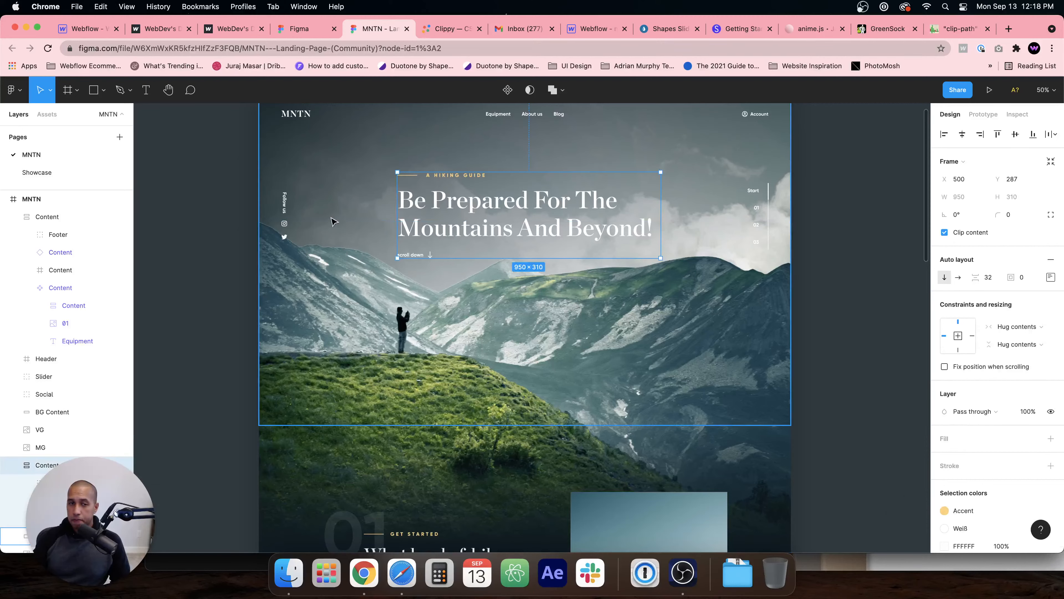
{"action": "left_click", "coordinate": [382, 245]}
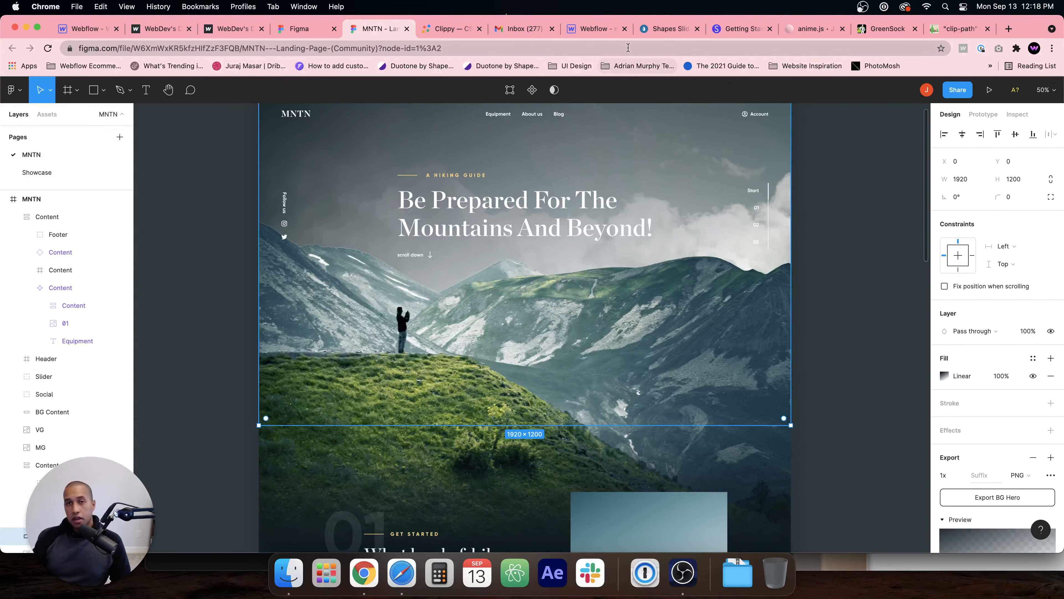
{"action": "left_click", "coordinate": [592, 28]}
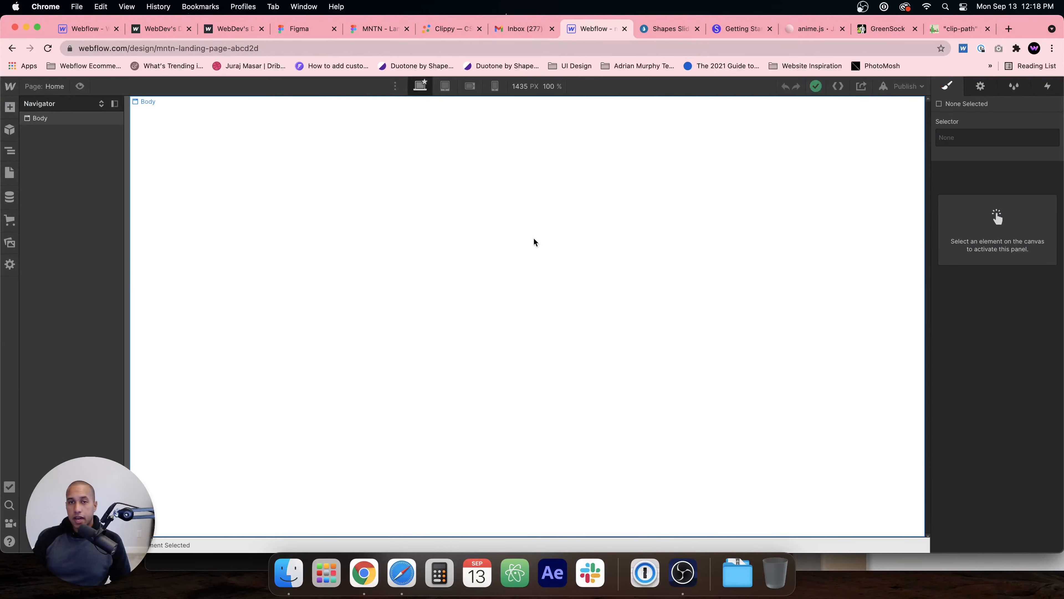
Step: Close the slider's Webflow project, both published site tabs, Clippy and the inbox, keeping the MNTN files open
{"action": "left_click", "coordinate": [295, 29]}
{"action": "middle_click", "coordinate": [248, 29]}
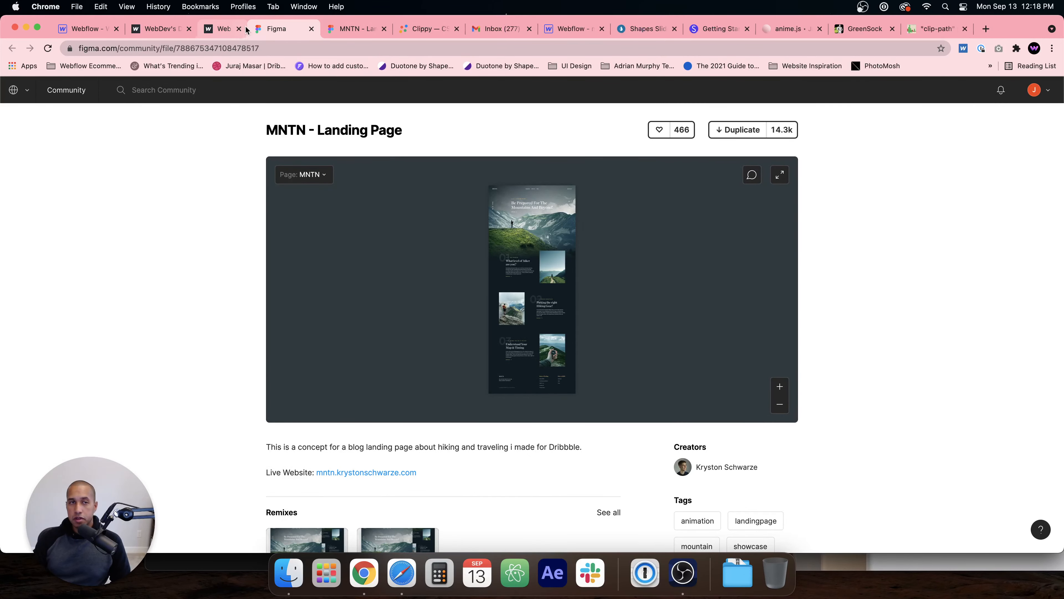
{"action": "left_click", "coordinate": [189, 28]}
{"action": "left_click", "coordinate": [116, 29]}
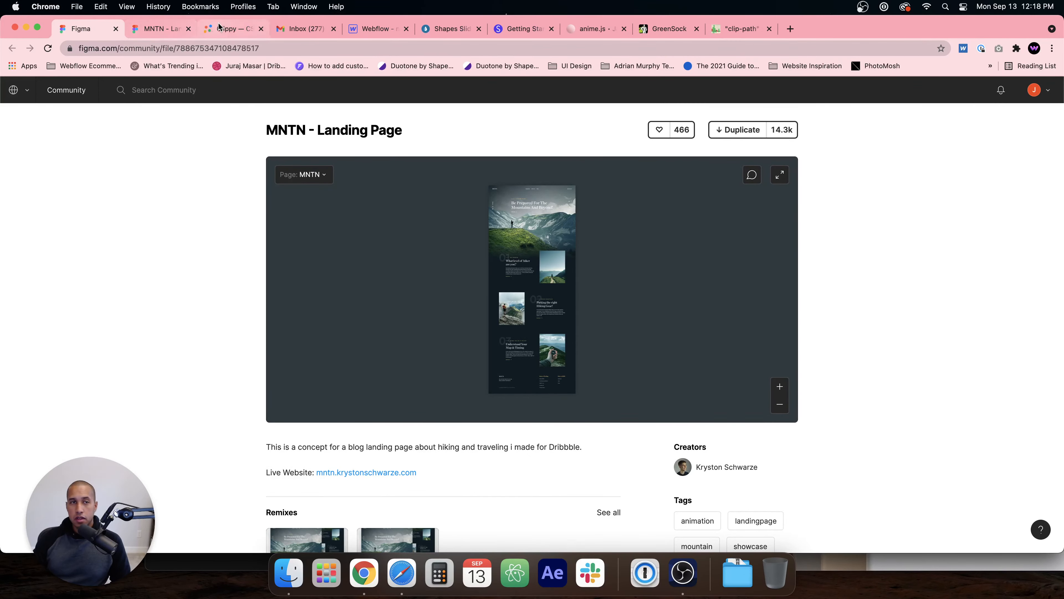
{"action": "left_click", "coordinate": [248, 29]}
{"action": "left_click", "coordinate": [262, 28]}
{"action": "left_click", "coordinate": [263, 29]}
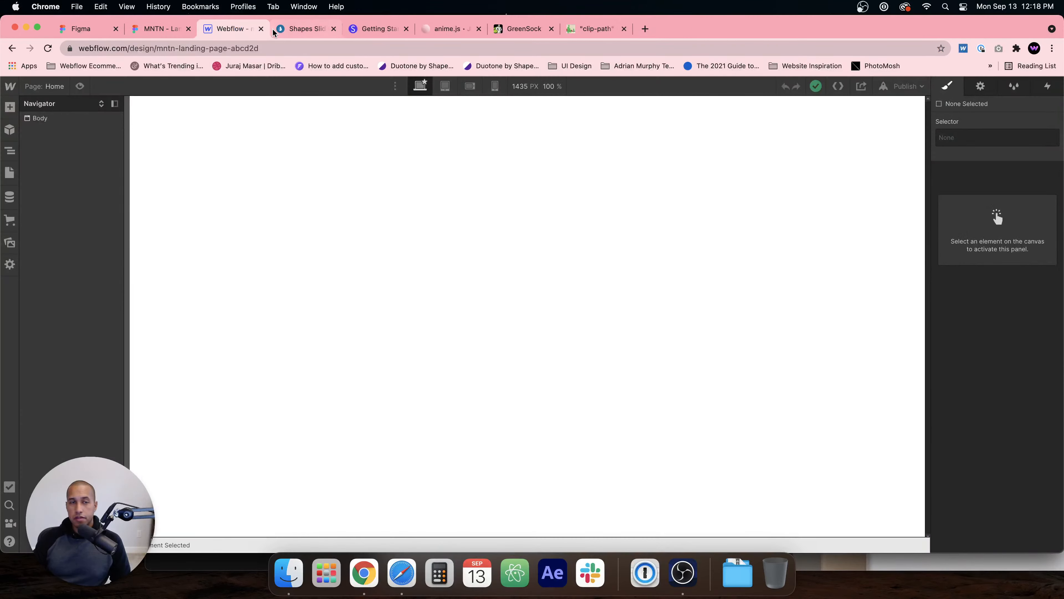
Step: Close the Shapes Slideshow, Swiper, anime.js, GreenSock and caniuse tabs, and place the MNTN Webflow project before its Figma design
{"action": "left_click", "coordinate": [321, 29]}
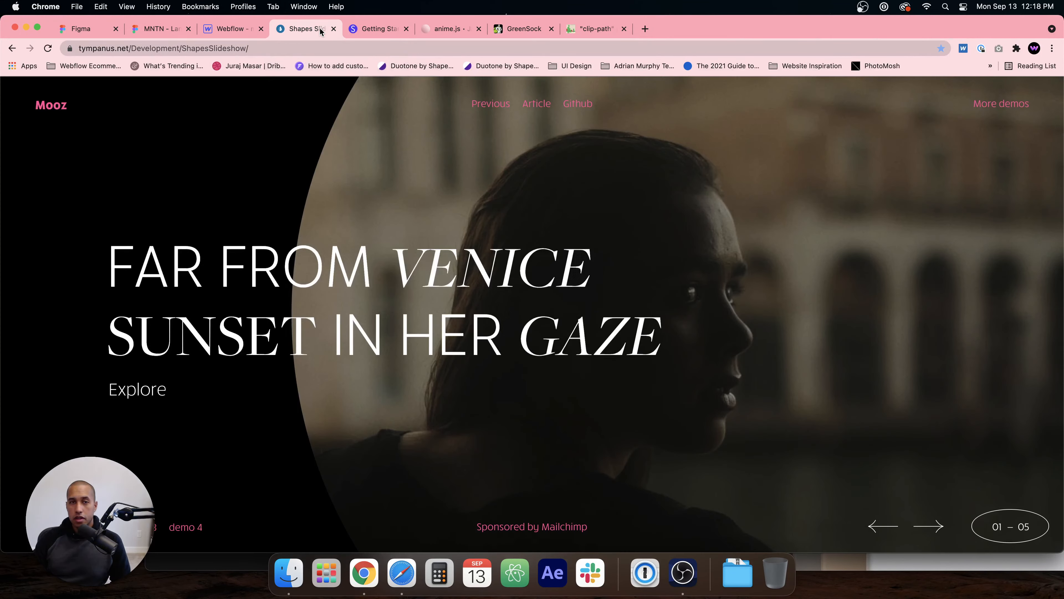
{"action": "left_click", "coordinate": [334, 28]}
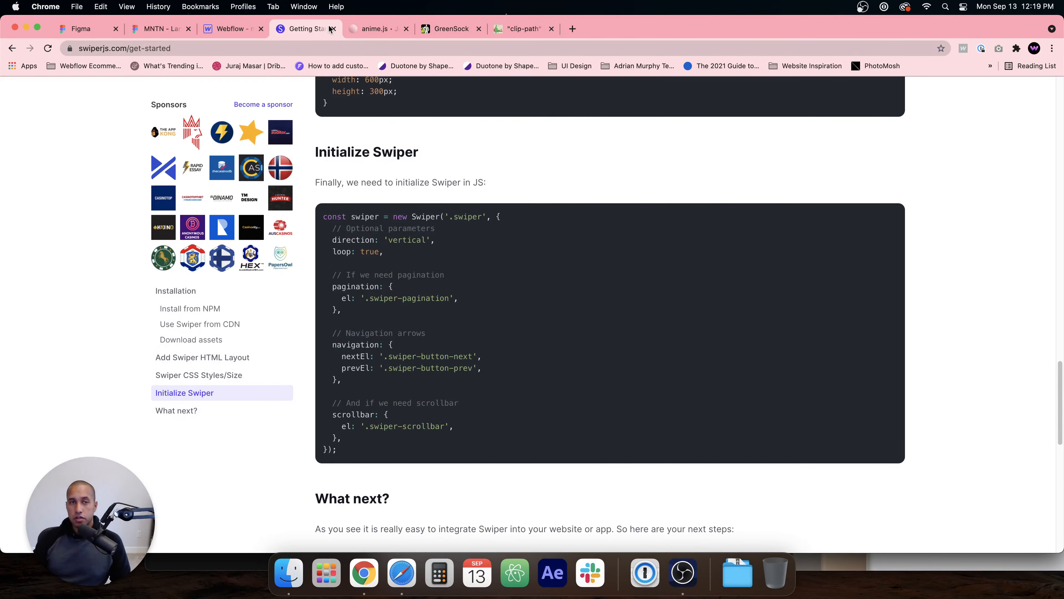
{"action": "left_click", "coordinate": [334, 28]}
{"action": "left_click", "coordinate": [334, 29]}
{"action": "left_click", "coordinate": [334, 28]}
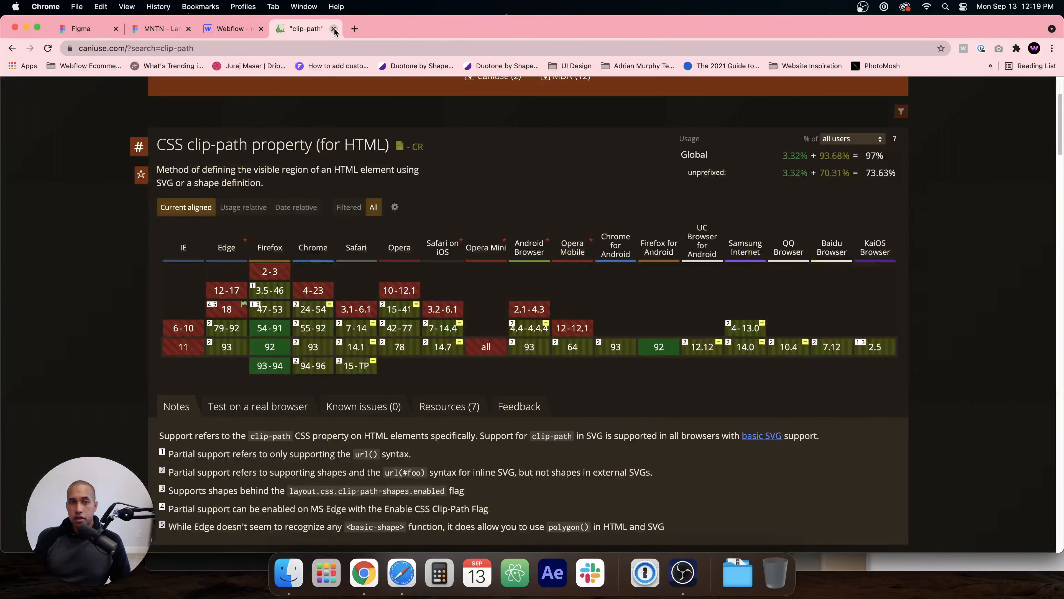
{"action": "left_click", "coordinate": [334, 29]}
{"action": "left_click_drag", "start_coordinate": [263, 30], "coordinate": [193, 29]}
{"action": "left_click", "coordinate": [289, 29]}
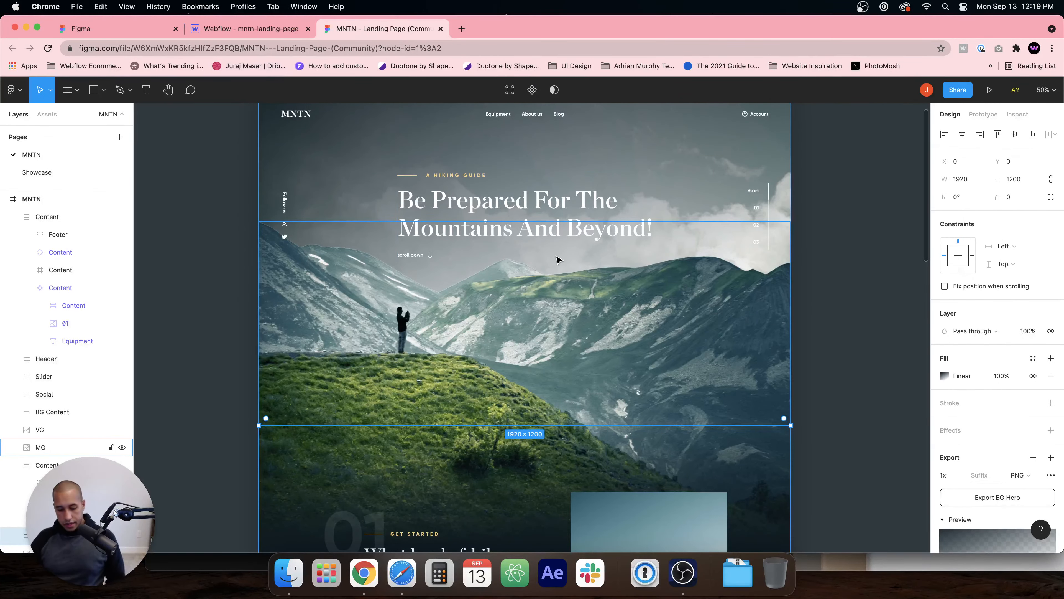
Step: Inspect the hero background of the MNTN frame, then select the 01 image layer and view its export preview
{"action": "scroll", "coordinate": [560, 262], "scroll_direction": "up", "scroll_amount": 5}
{"action": "left_click", "coordinate": [393, 136]}
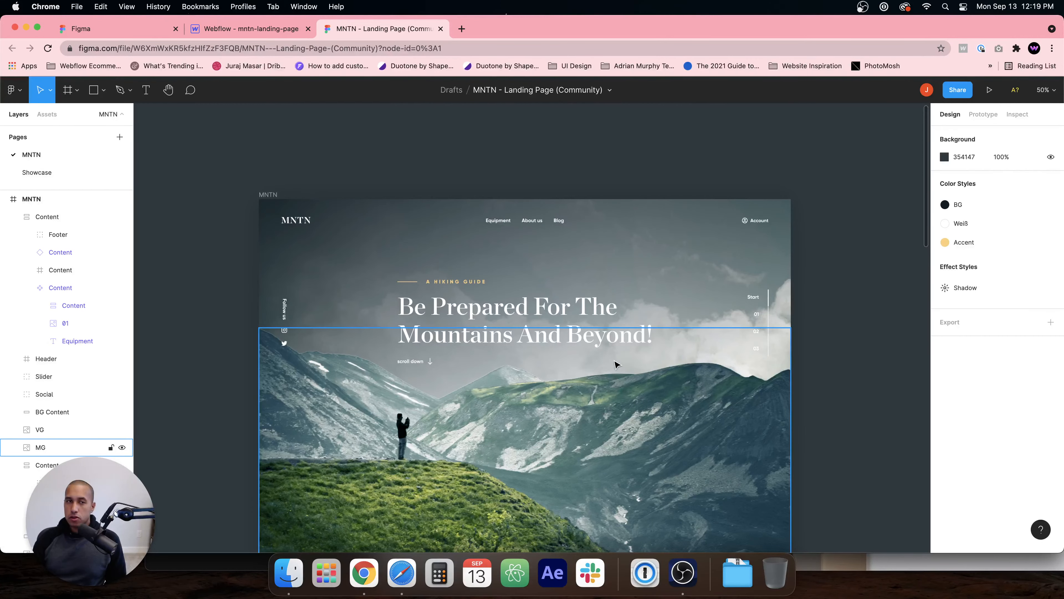
{"action": "left_click", "coordinate": [341, 248]}
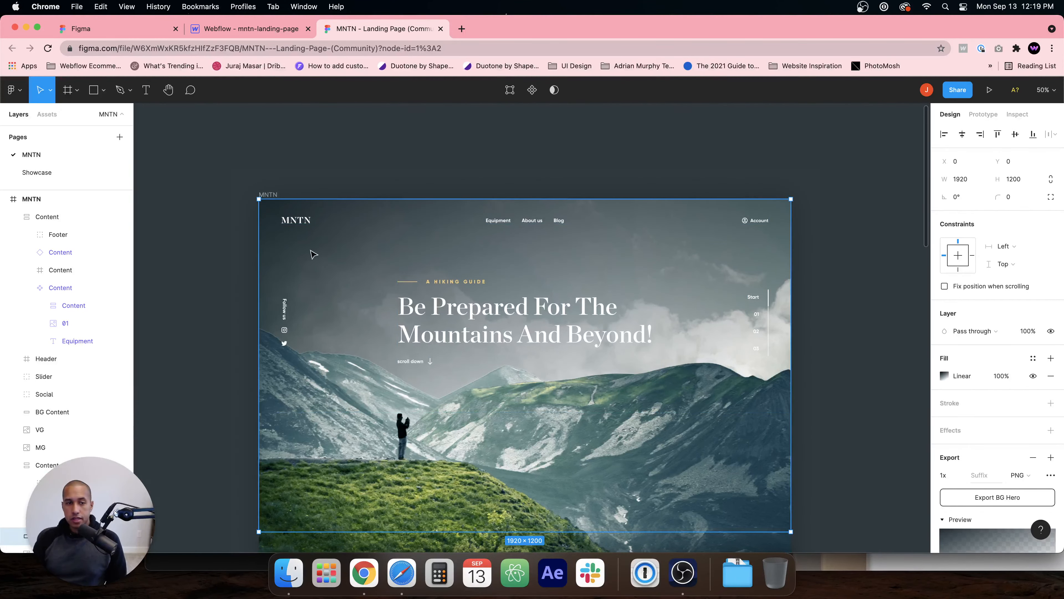
{"action": "left_click", "coordinate": [73, 324]}
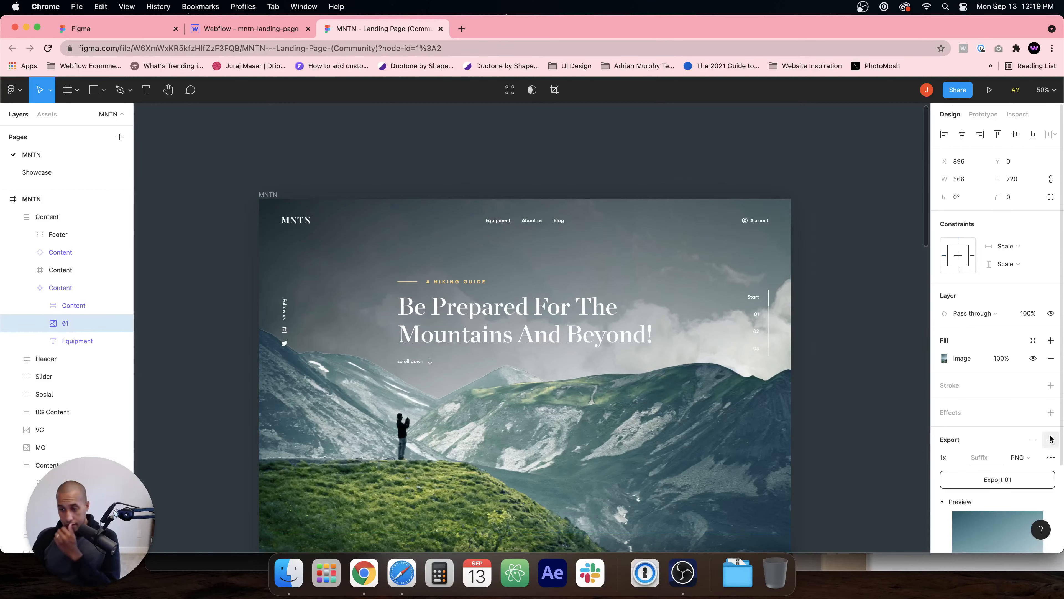
{"action": "scroll", "coordinate": [1047, 438], "scroll_direction": "down", "scroll_amount": 3}
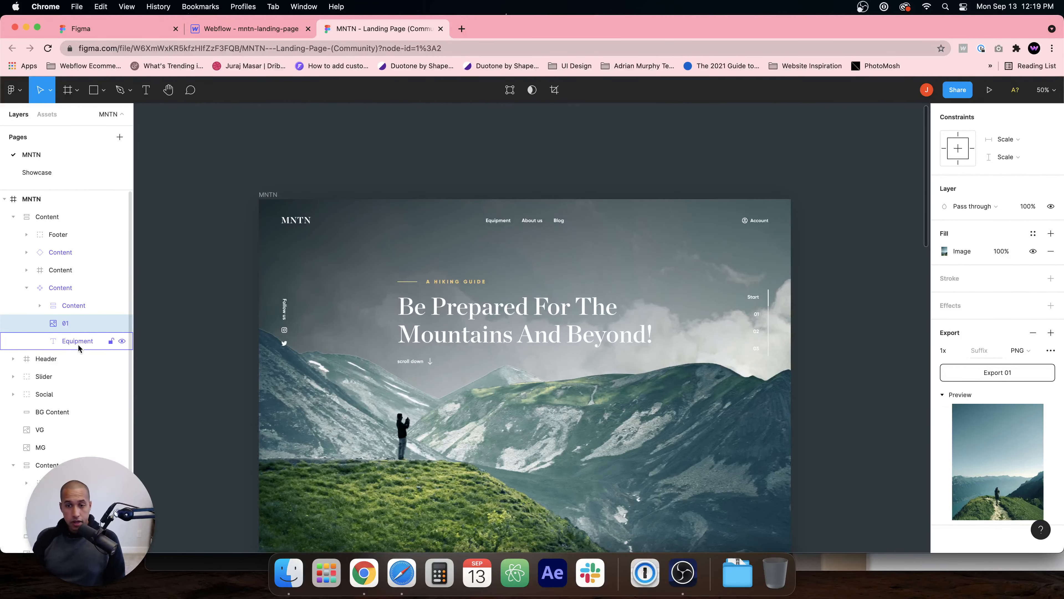
Step: Select the HG cloudy-sky image layer and export it as a PNG at 1x
{"action": "scroll", "coordinate": [84, 469], "scroll_direction": "down", "scroll_amount": 1}
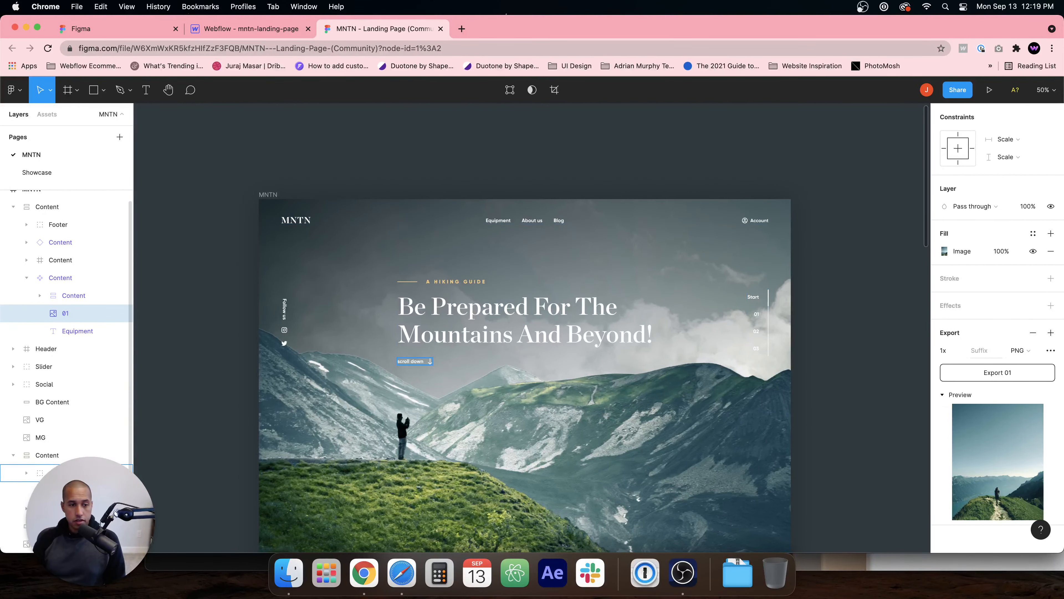
{"action": "left_click", "coordinate": [63, 544]}
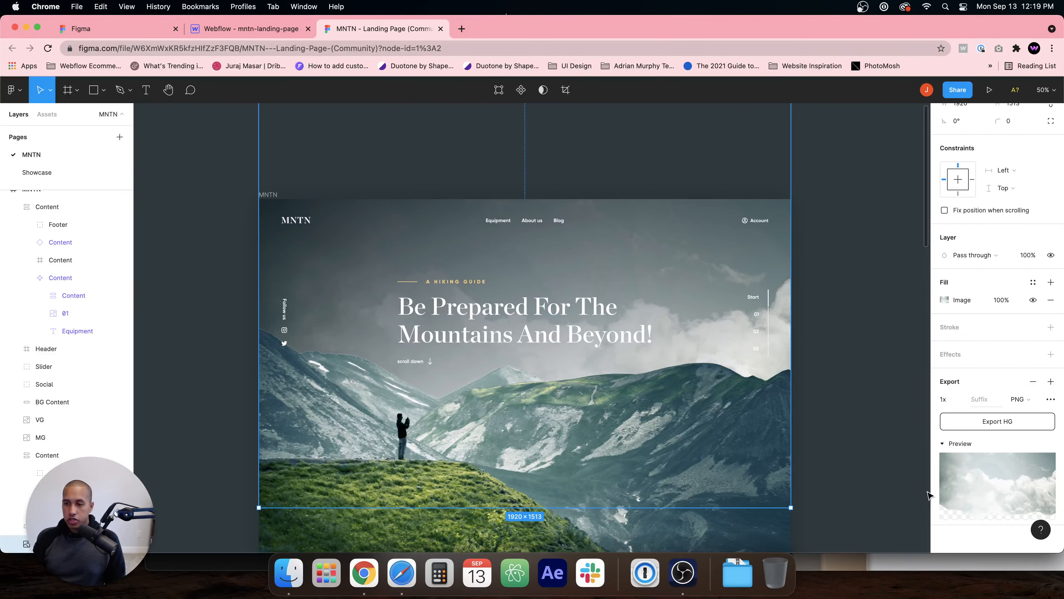
{"action": "left_click", "coordinate": [1004, 422]}
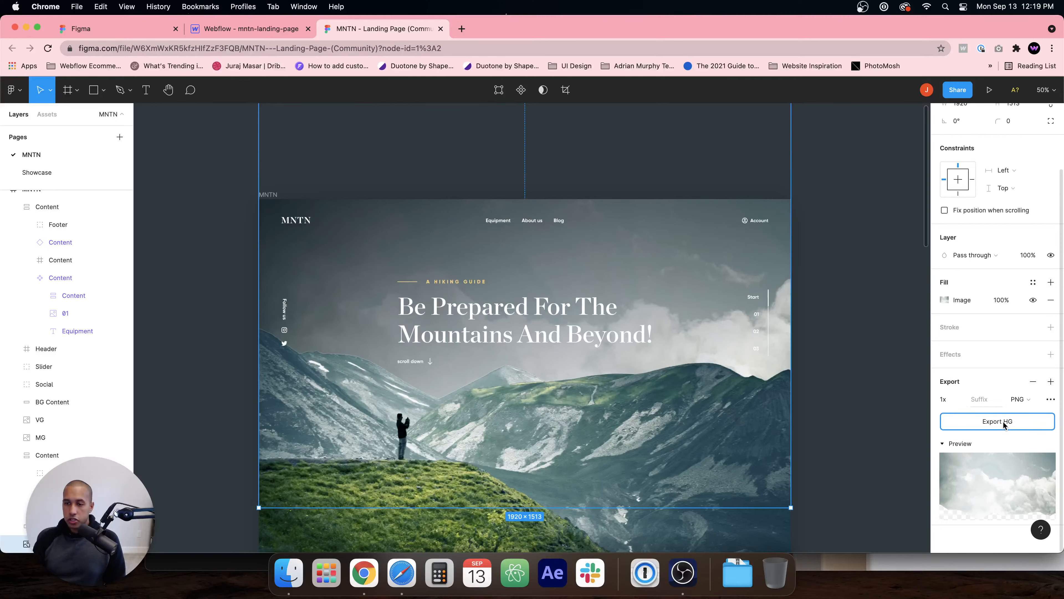
Step: Find the exported HG.png in Downloads, view it in Preview, and close it to return to the Figma design
{"action": "left_click", "coordinate": [191, 554]}
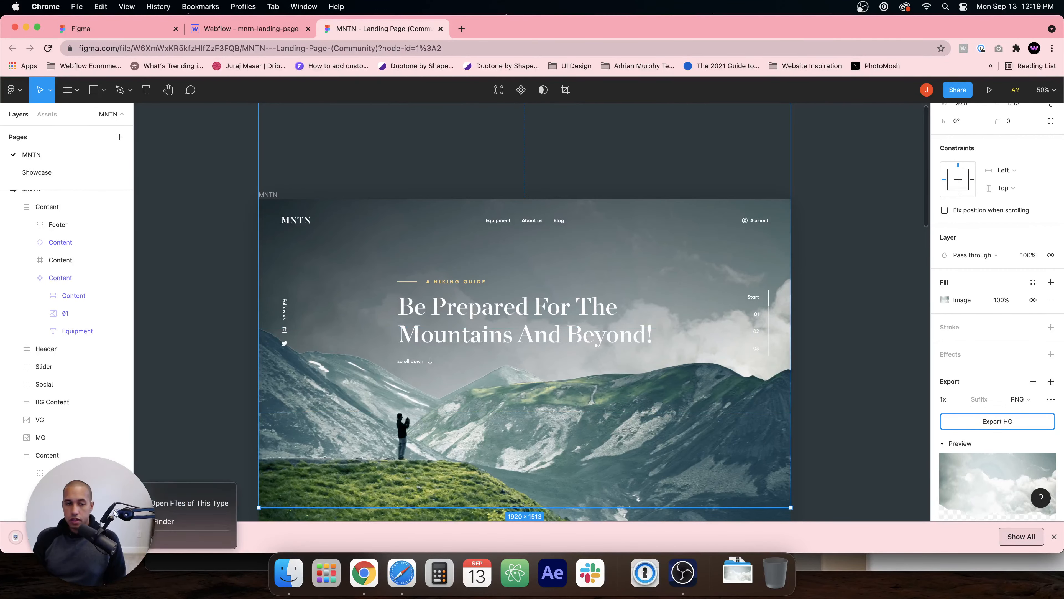
{"action": "left_click", "coordinate": [176, 524]}
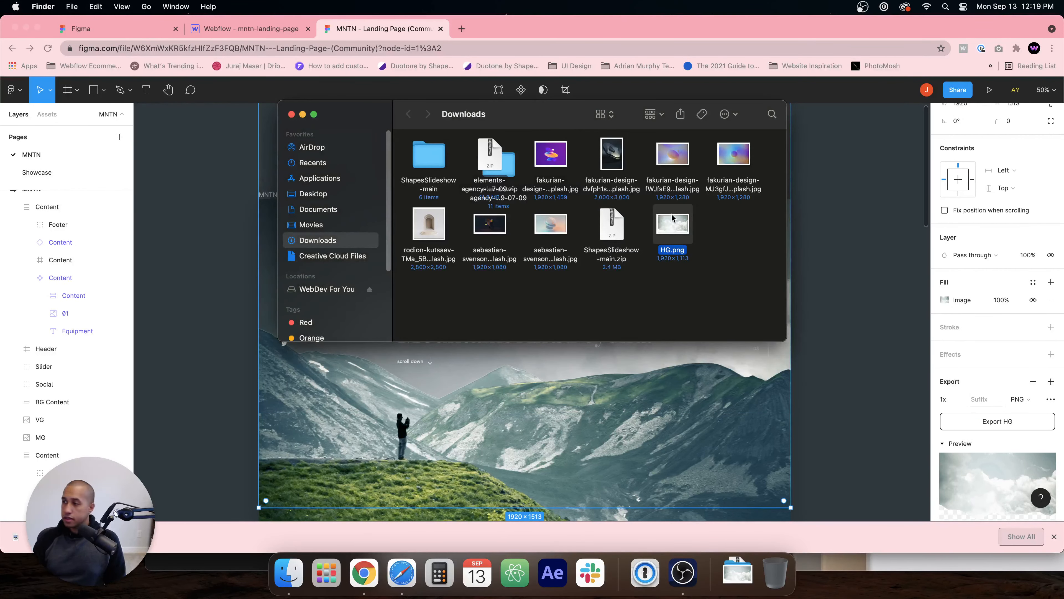
{"action": "double_click", "coordinate": [672, 217]}
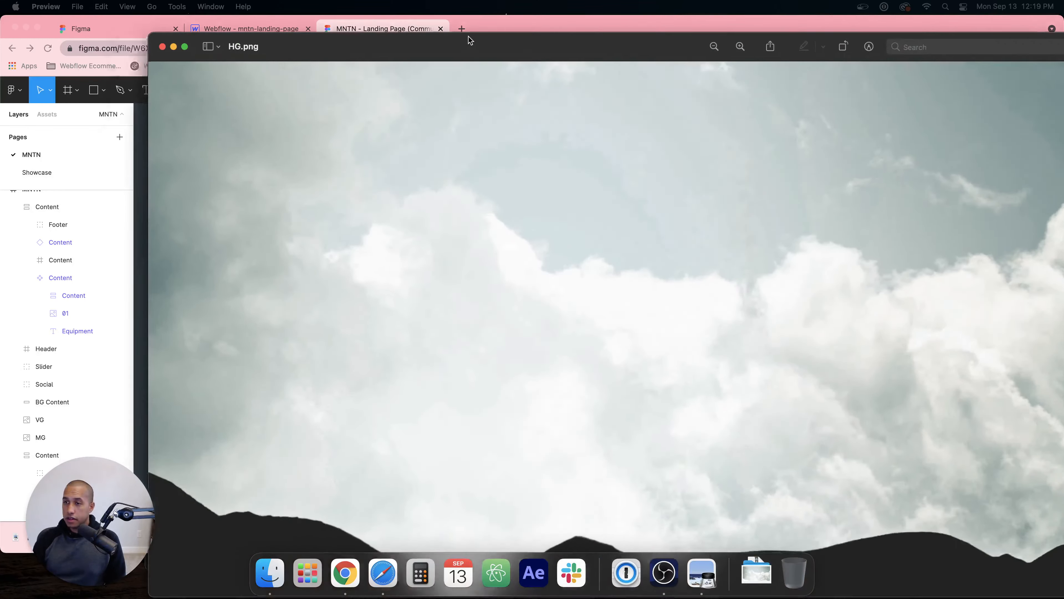
{"action": "left_click_drag", "start_coordinate": [468, 37], "coordinate": [418, 32]}
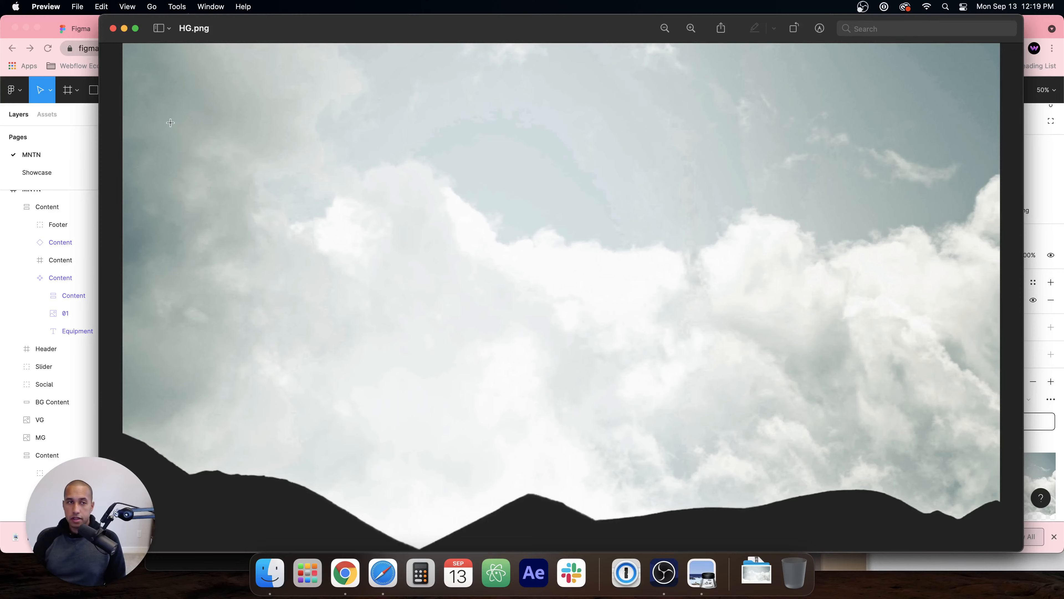
{"action": "left_click", "coordinate": [112, 29]}
{"action": "left_click", "coordinate": [190, 304]}
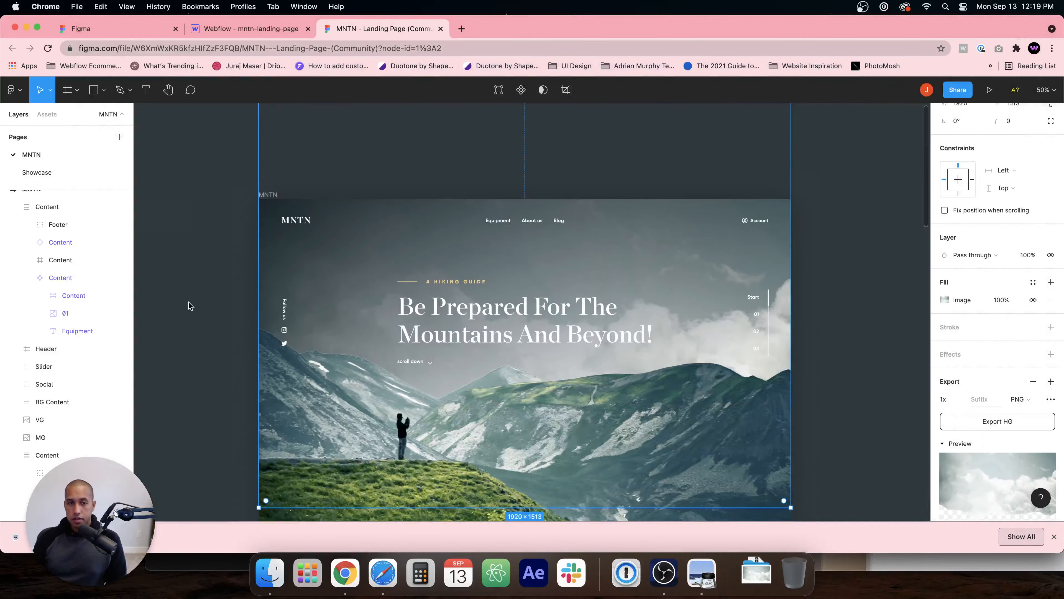
Step: Select the MG mountain image layer and export it as a PNG at 1x
{"action": "scroll", "coordinate": [72, 390], "scroll_direction": "down", "scroll_amount": 1}
{"action": "left_click", "coordinate": [62, 419]}
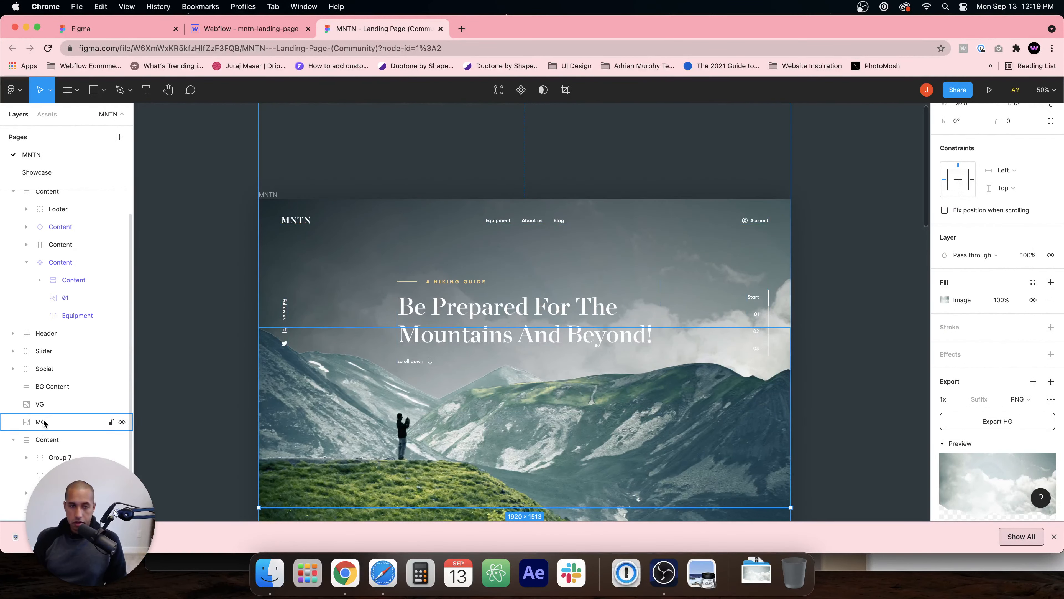
{"action": "scroll", "coordinate": [1022, 444], "scroll_direction": "down", "scroll_amount": 2}
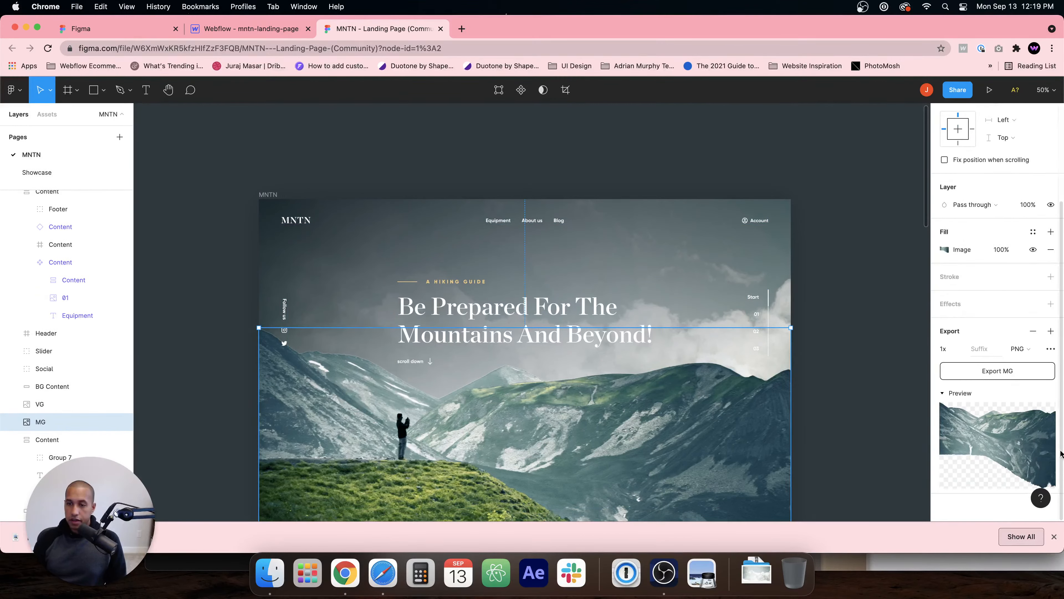
{"action": "left_click", "coordinate": [1014, 372]}
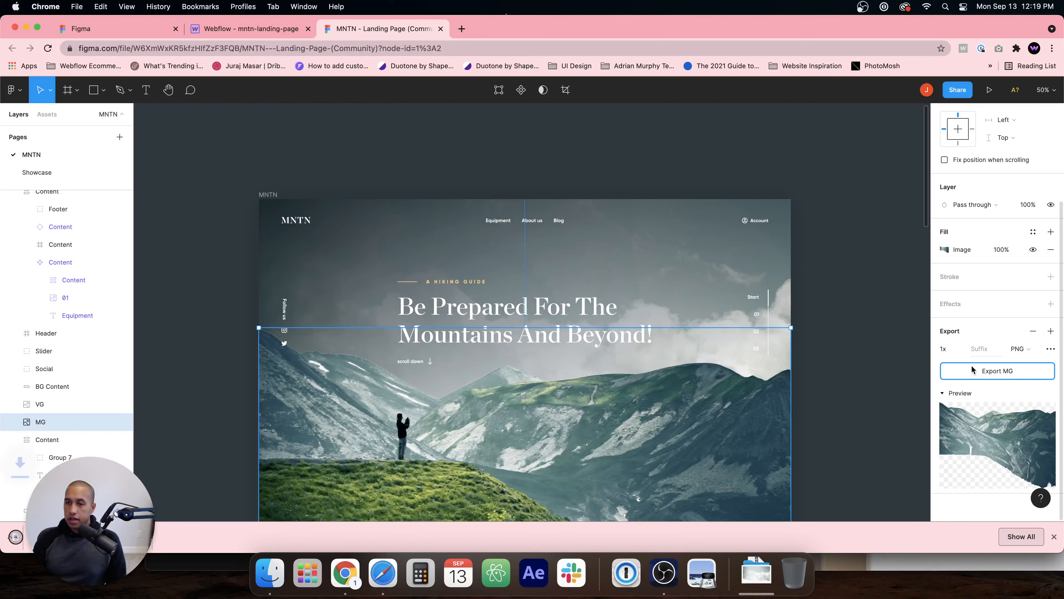
Step: Set the MG layer's export scale to 2x and export it as a PNG
{"action": "left_click", "coordinate": [953, 349]}
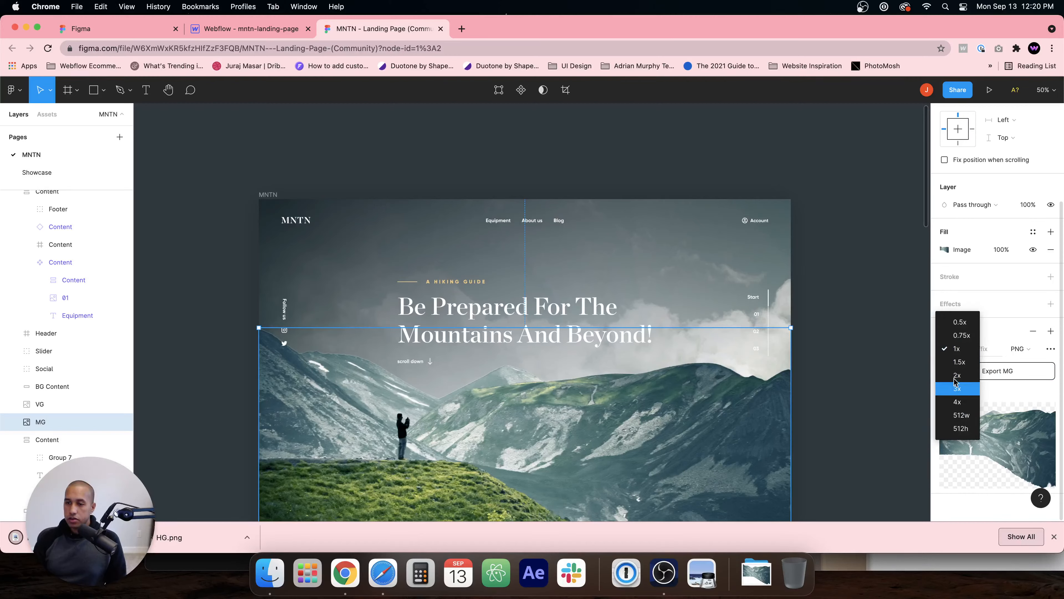
{"action": "left_click", "coordinate": [960, 385]}
{"action": "left_click", "coordinate": [1005, 371]}
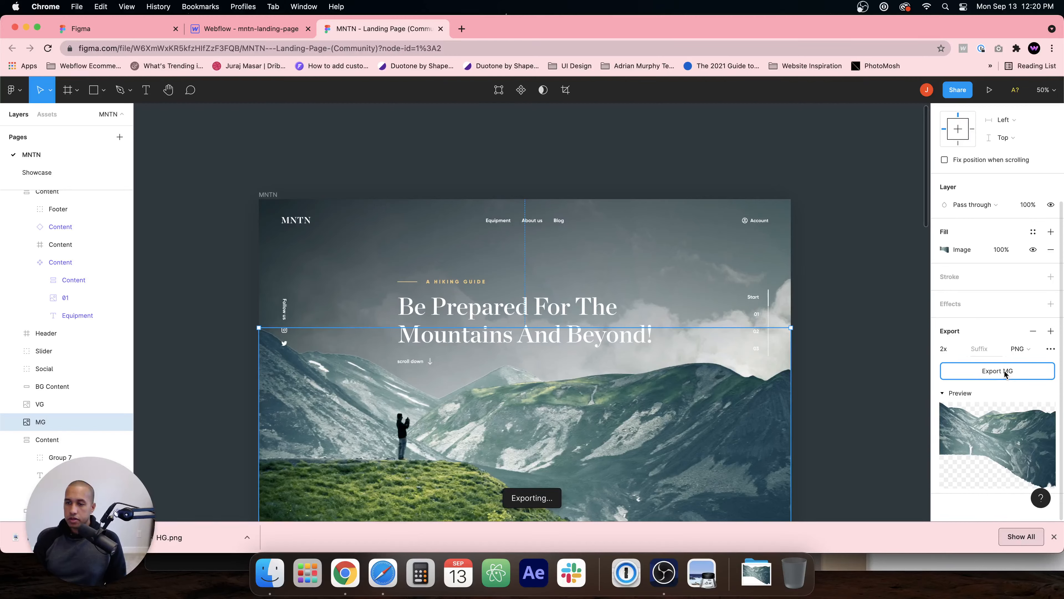
Step: Move the 1x MG.png in Downloads to the trash and rename MG (1).png to MG.png
{"action": "left_click", "coordinate": [270, 573]}
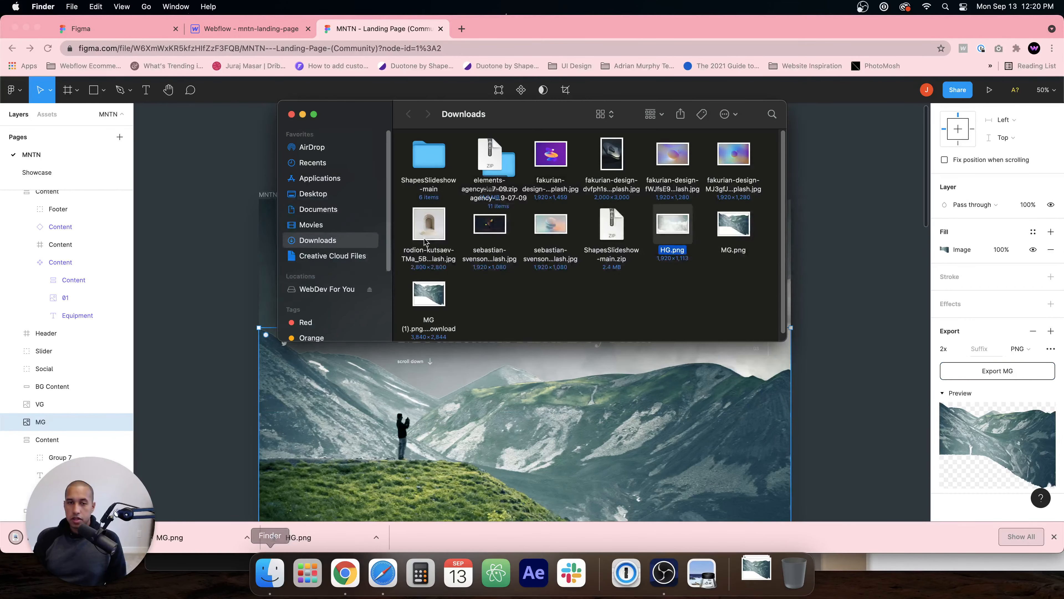
{"action": "right_click", "coordinate": [745, 230]}
{"action": "left_click", "coordinate": [407, 322]}
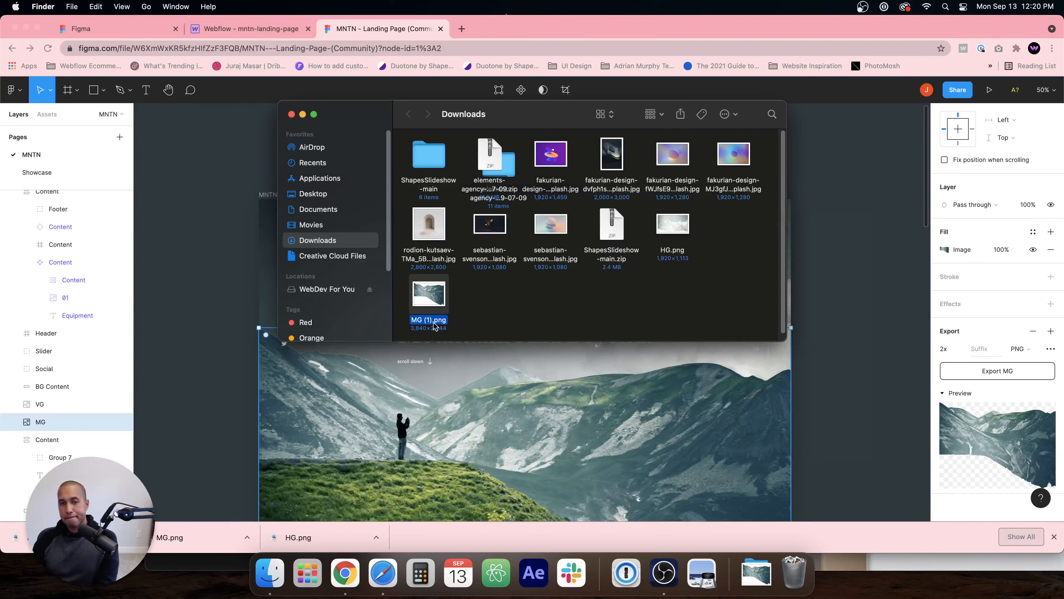
{"action": "left_click", "coordinate": [429, 313]}
{"action": "type", "text": "MG"}
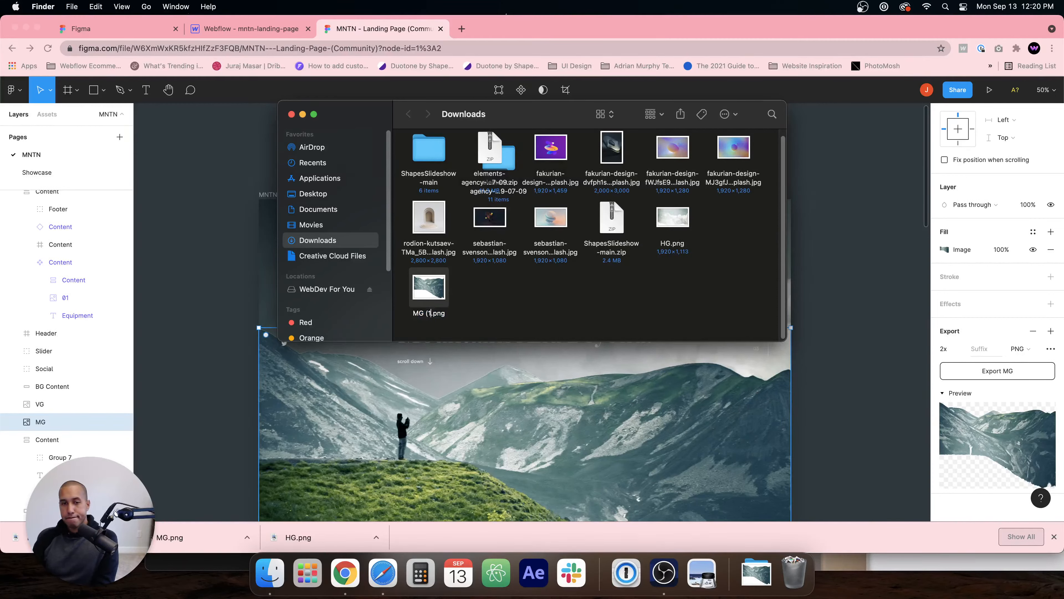
{"action": "key", "text": "Return"}
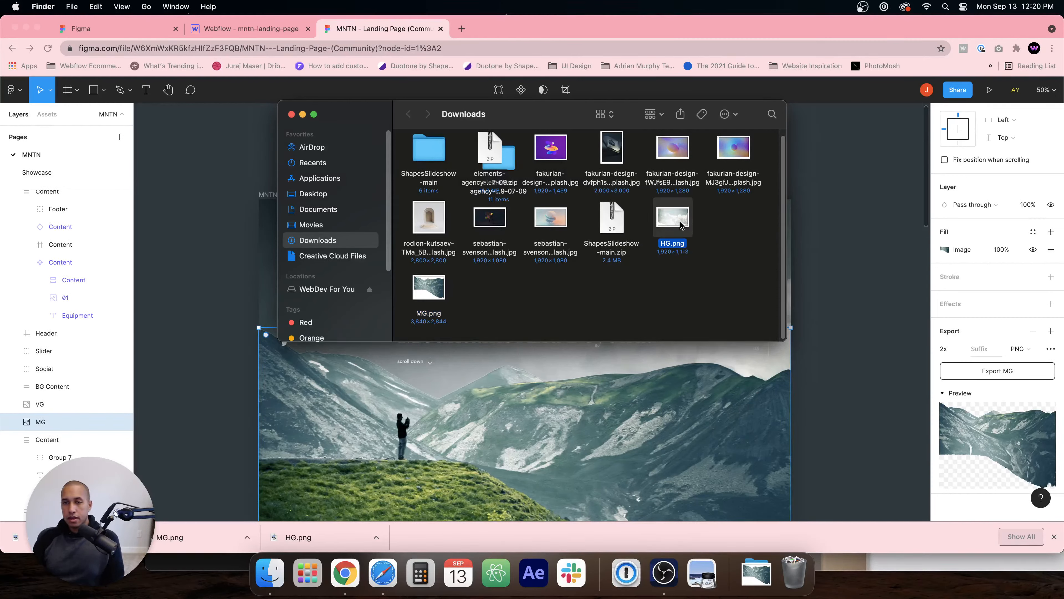
Step: Trash the 1x HG.png in Downloads, then export the HG sky layer again as a PNG at 2x
{"action": "right_click", "coordinate": [674, 212]}
{"action": "left_click", "coordinate": [701, 245]}
{"action": "scroll", "coordinate": [62, 436], "scroll_direction": "down", "scroll_amount": 1}
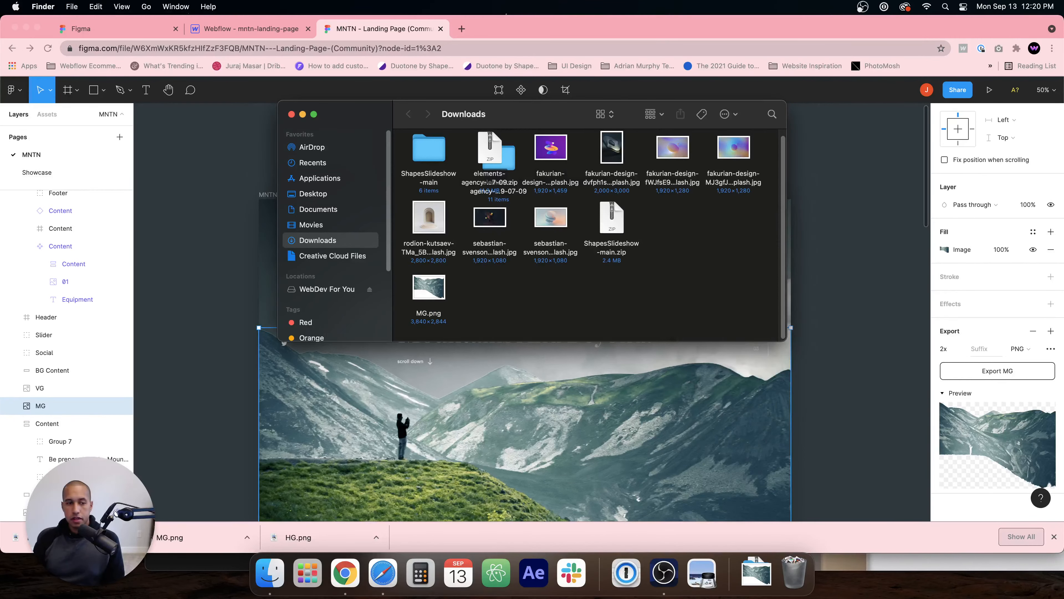
{"action": "left_click", "coordinate": [63, 512]}
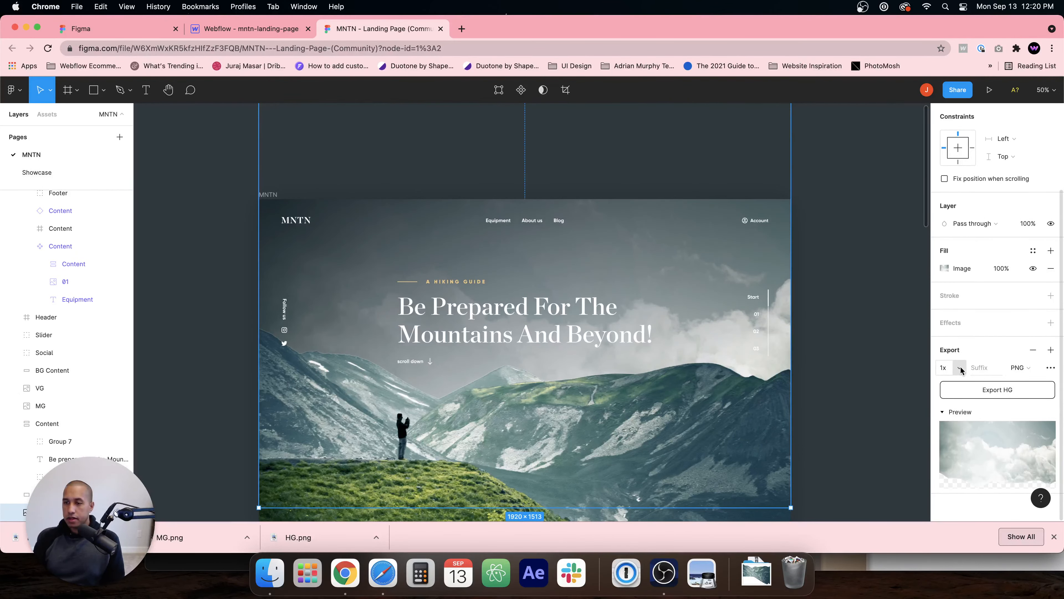
{"action": "left_click", "coordinate": [945, 368]}
{"action": "left_click", "coordinate": [953, 394]}
{"action": "left_click", "coordinate": [996, 392]}
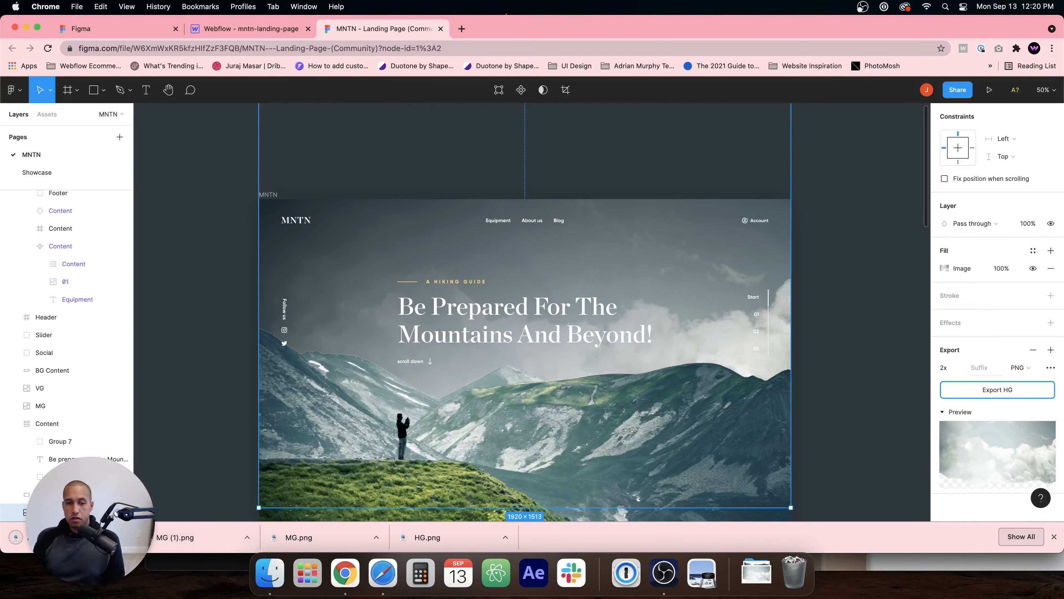
Step: Show the new HG.png in Downloads, open it for viewing, and return to the Figma design
{"action": "right_click", "coordinate": [151, 544]}
{"action": "left_click", "coordinate": [184, 521]}
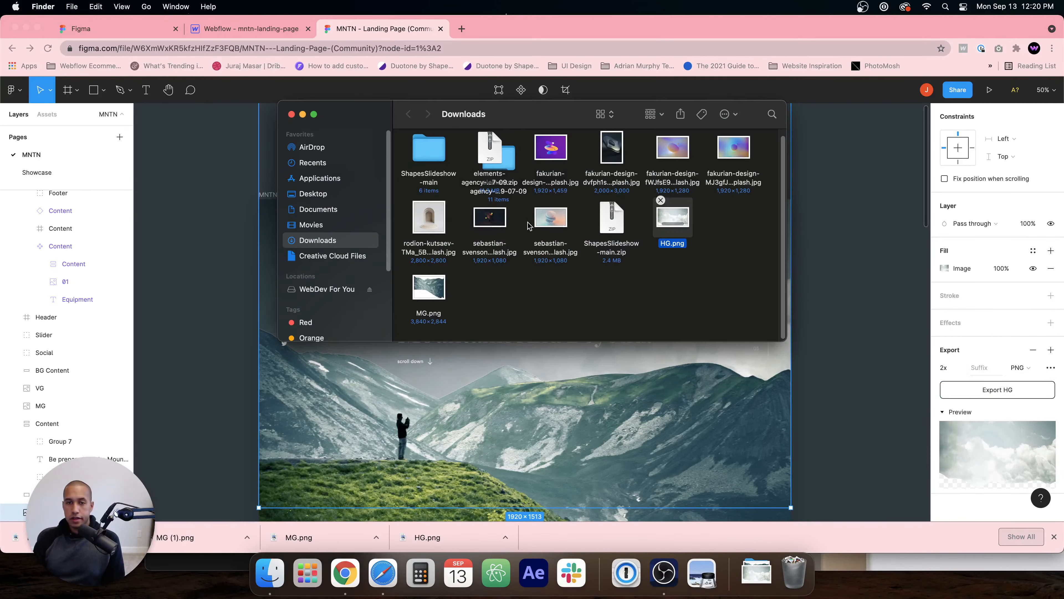
{"action": "double_click", "coordinate": [685, 216]}
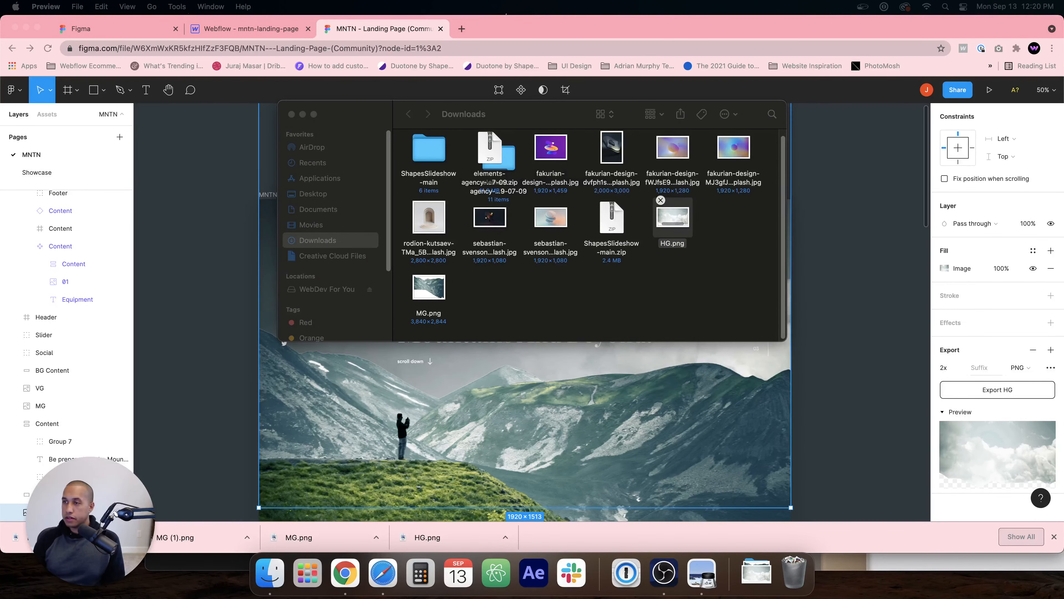
{"action": "left_click", "coordinate": [180, 295]}
Step: Select the VG grassy-hill image layer in the hero and export it as a PNG at 2x
{"action": "scroll", "coordinate": [67, 335], "scroll_direction": "up", "scroll_amount": 2}
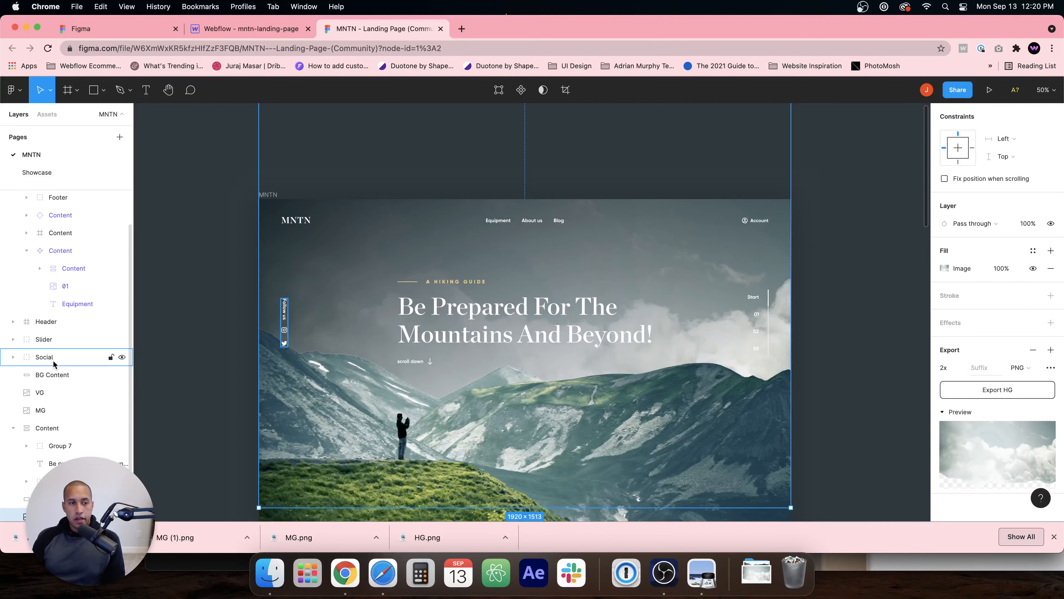
{"action": "scroll", "coordinate": [322, 370], "scroll_direction": "down", "scroll_amount": 3}
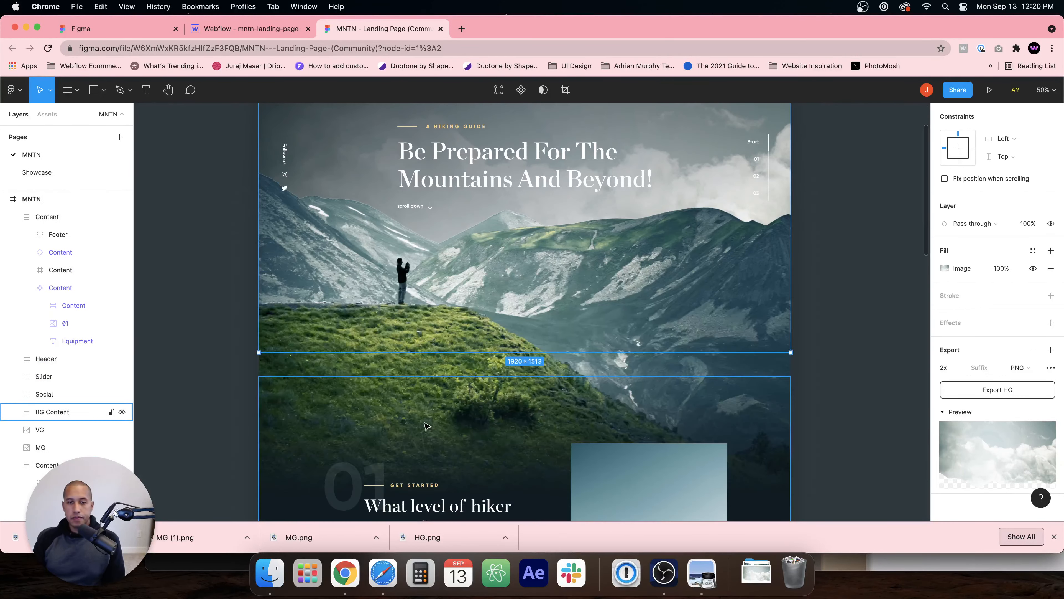
{"action": "left_click", "coordinate": [321, 370]}
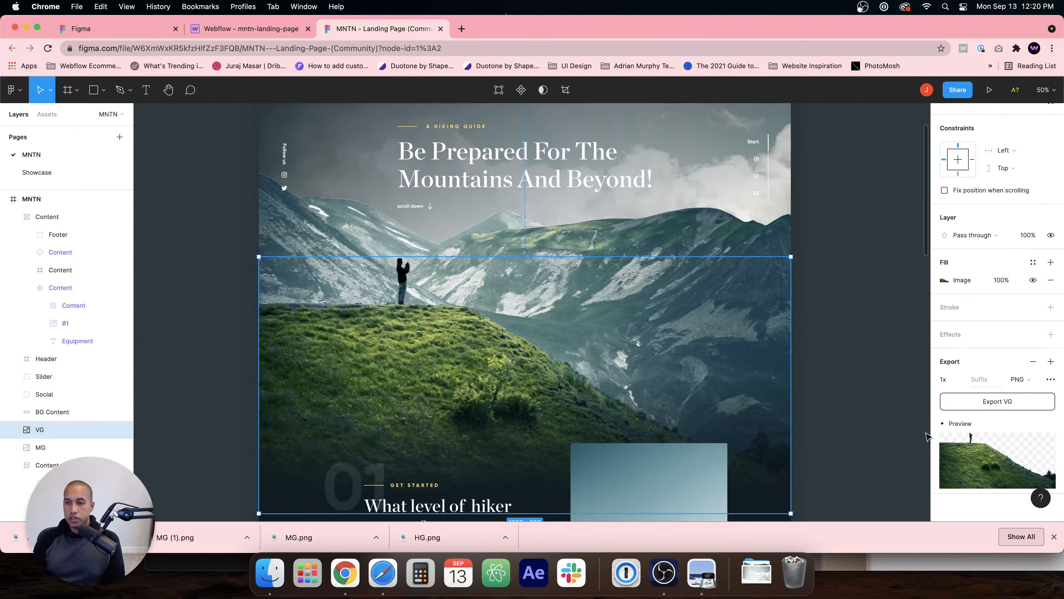
{"action": "left_click", "coordinate": [946, 379]}
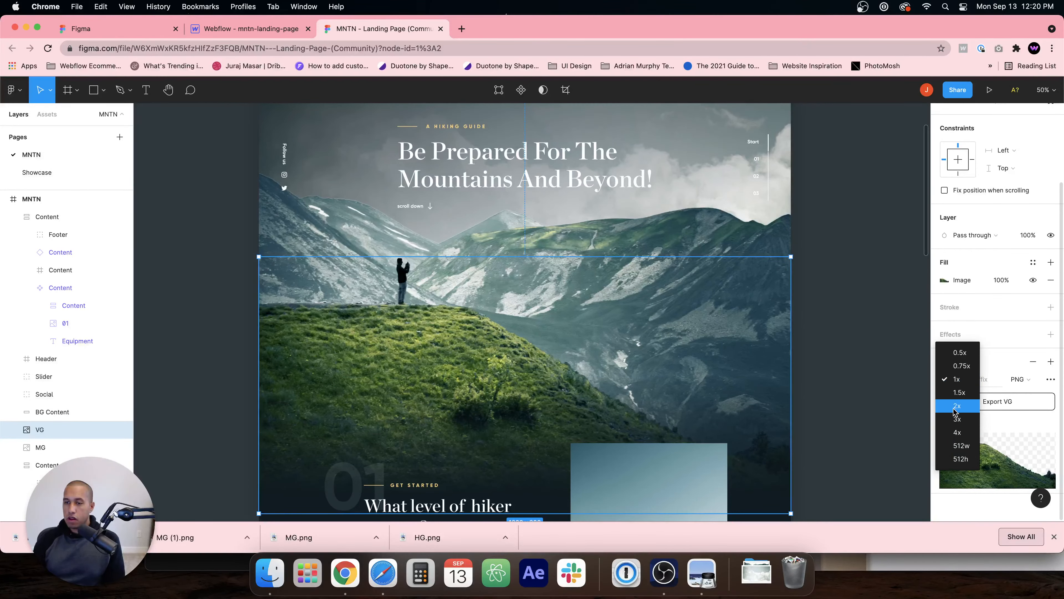
{"action": "left_click", "coordinate": [955, 409]}
{"action": "left_click", "coordinate": [1011, 401]}
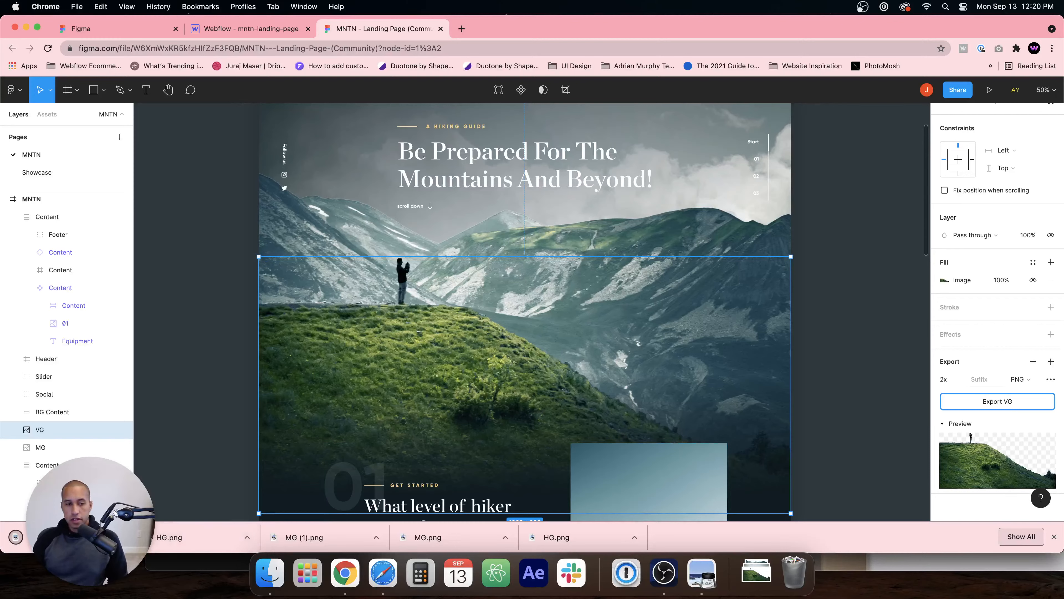
Step: Open the exported VG.png from Downloads in Preview, then shrink and reposition its window beside the file list
{"action": "left_click", "coordinate": [118, 537]}
{"action": "left_click", "coordinate": [166, 521]}
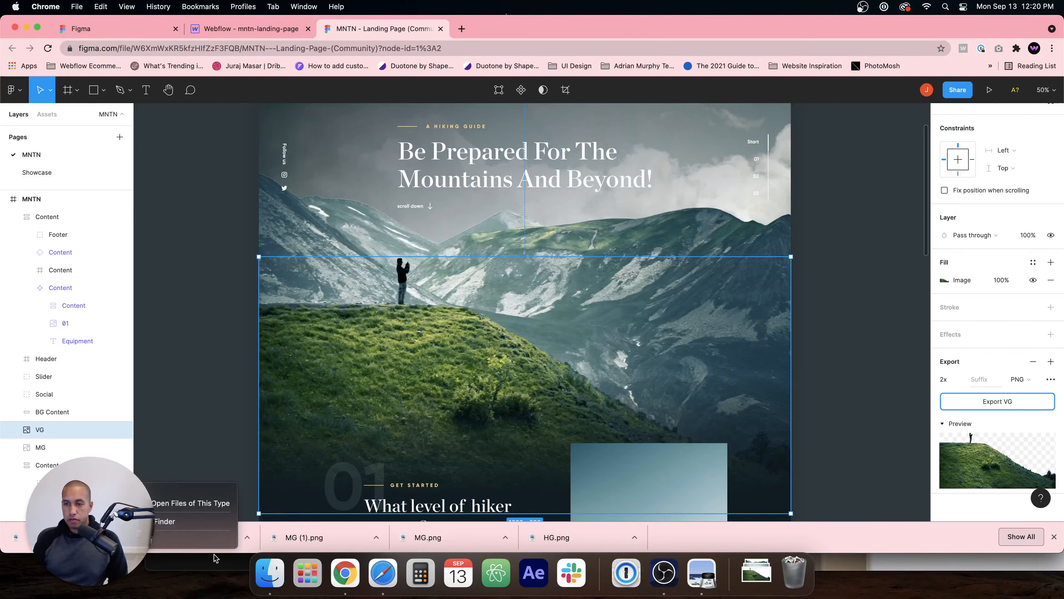
{"action": "left_click", "coordinate": [723, 217]}
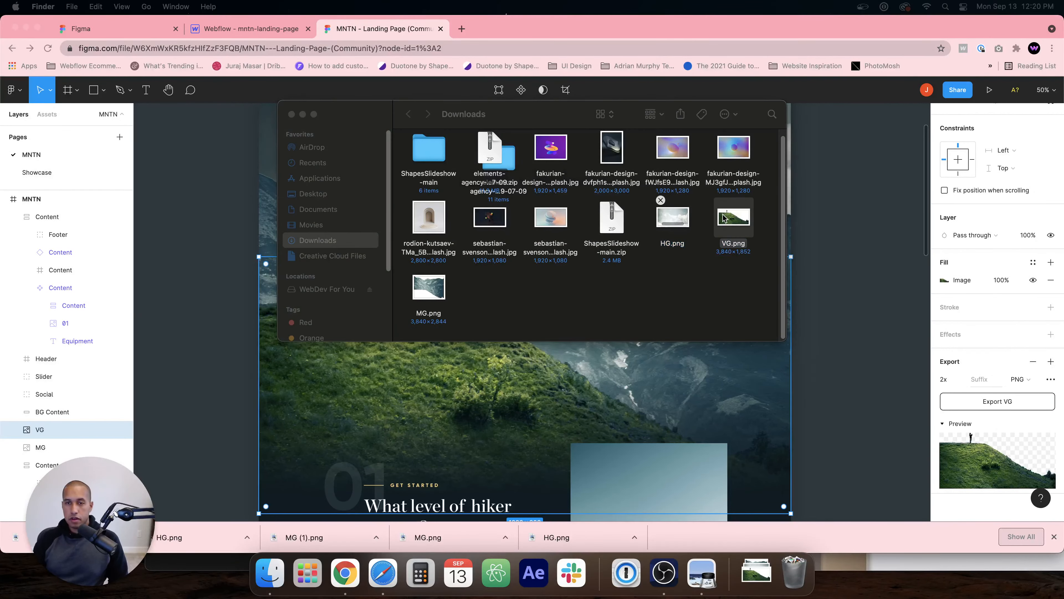
{"action": "double_click", "coordinate": [723, 217]}
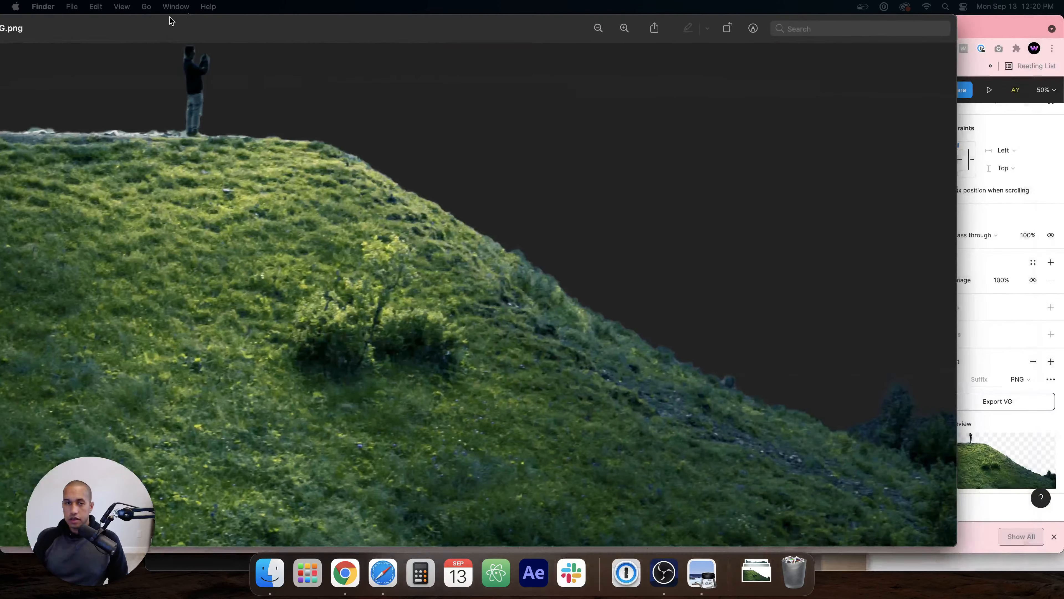
{"action": "left_click_drag", "start_coordinate": [954, 539], "coordinate": [344, 247]}
{"action": "left_click_drag", "start_coordinate": [103, 30], "coordinate": [232, 61]}
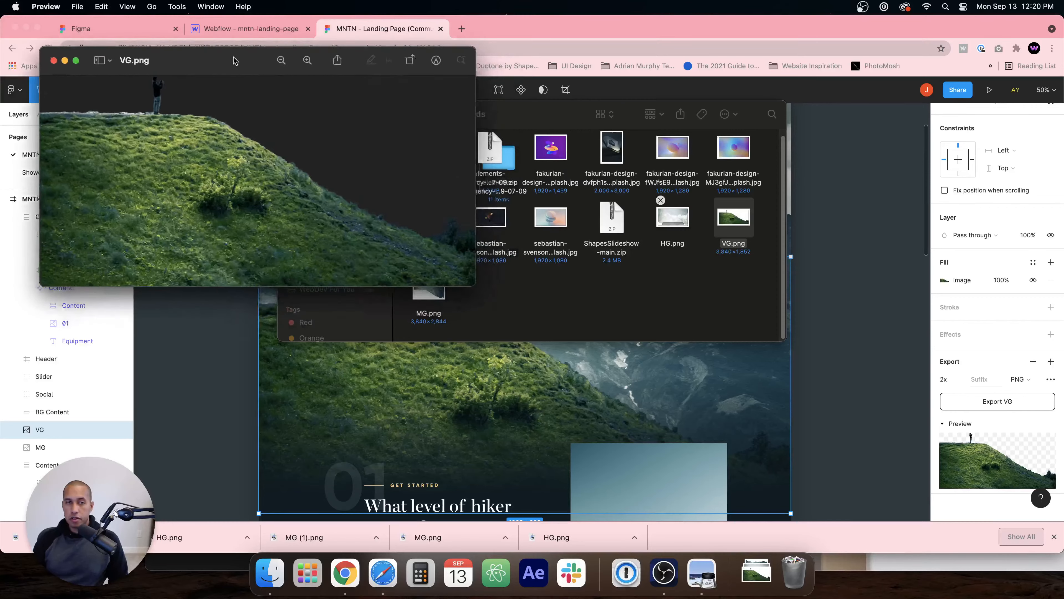
Step: Open HG.png from Downloads in Preview and place its window next to the VG.png preview
{"action": "left_click", "coordinate": [681, 233]}
{"action": "left_click", "coordinate": [678, 221]}
{"action": "key", "text": "super+Tab"}
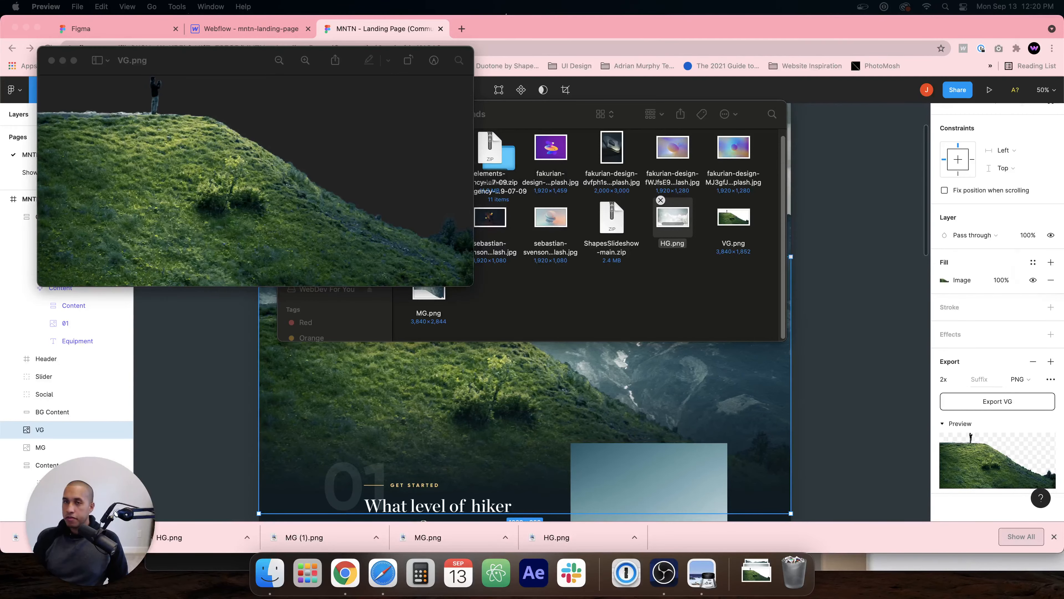
{"action": "left_click_drag", "start_coordinate": [558, 41], "coordinate": [628, 38]}
Step: Select MG.png in Downloads and move the Downloads window below the VG.png and HG.png previews
{"action": "left_click", "coordinate": [542, 308]}
{"action": "left_click", "coordinate": [433, 294]}
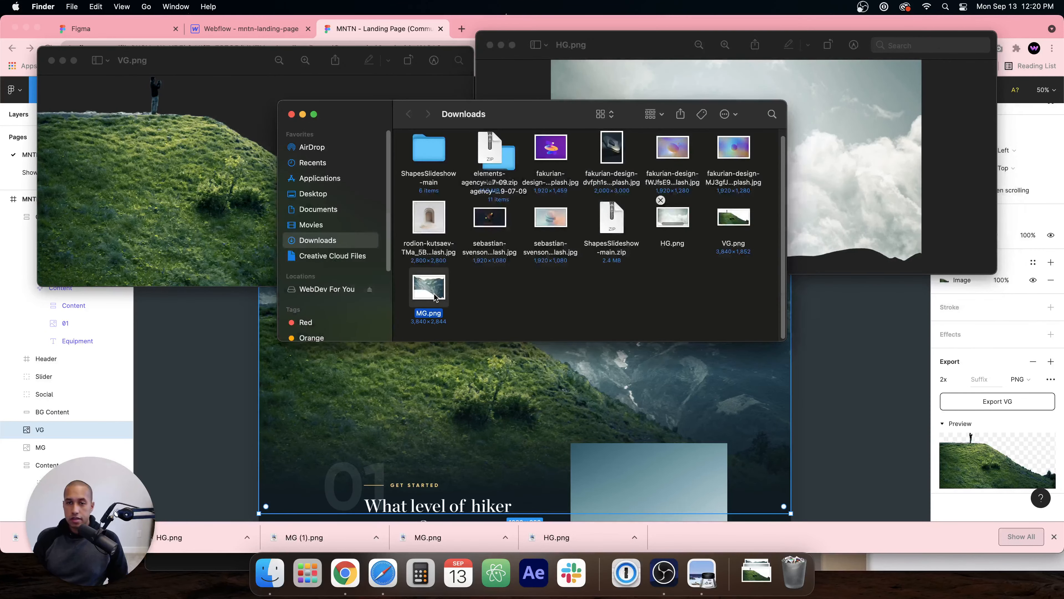
{"action": "key", "text": "super+Tab"}
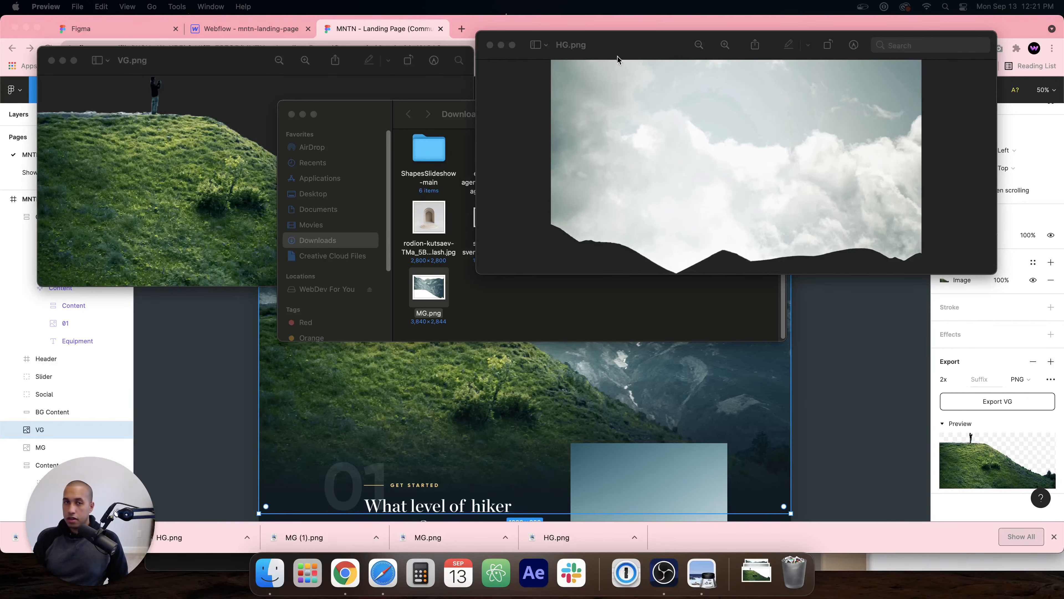
{"action": "left_click", "coordinate": [455, 107]}
{"action": "left_click_drag", "start_coordinate": [539, 108], "coordinate": [762, 441]}
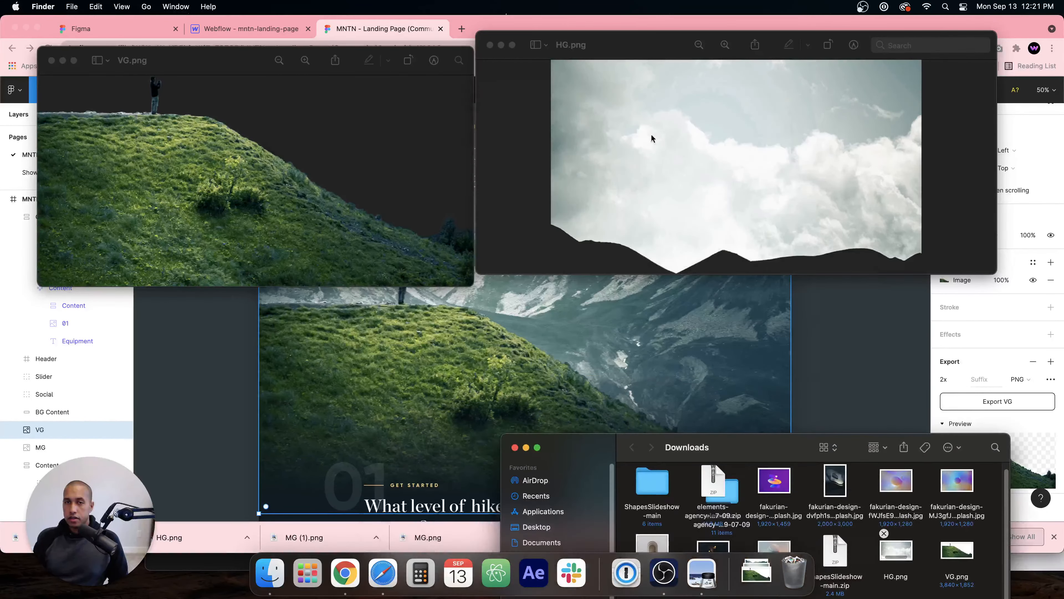
Step: Position the HG.png preview beside VG.png and place the MG.png preview below both of them
{"action": "left_click", "coordinate": [629, 47]}
{"action": "mouse_move", "coordinate": [630, 48]}
{"action": "left_mouse_down"}
{"action": "mouse_move", "coordinate": [628, 120]}
{"action": "mouse_move", "coordinate": [617, 56]}
{"action": "left_mouse_up"}
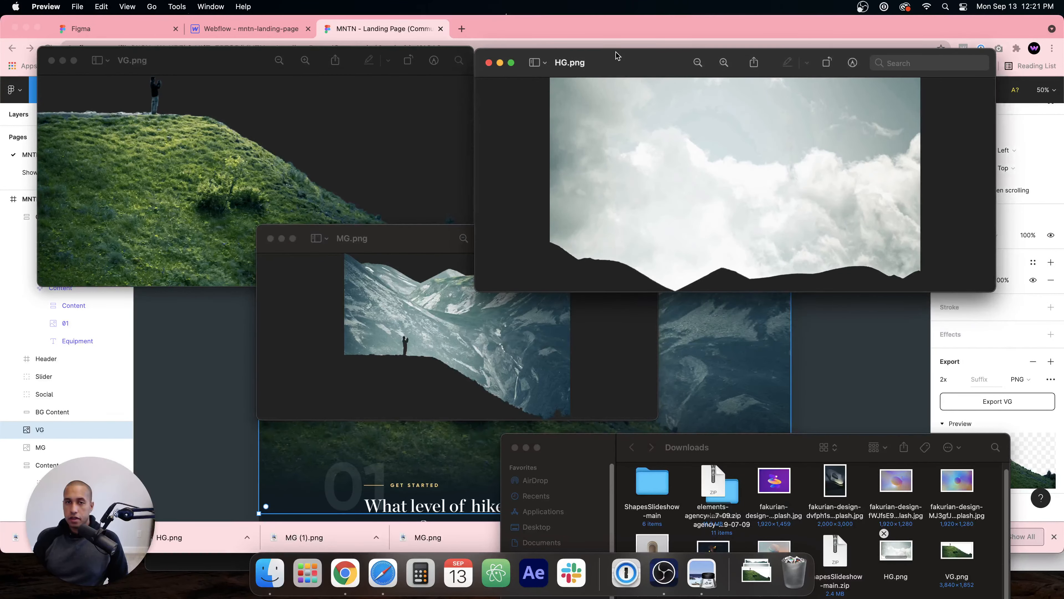
{"action": "left_click_drag", "start_coordinate": [431, 228], "coordinate": [420, 313]}
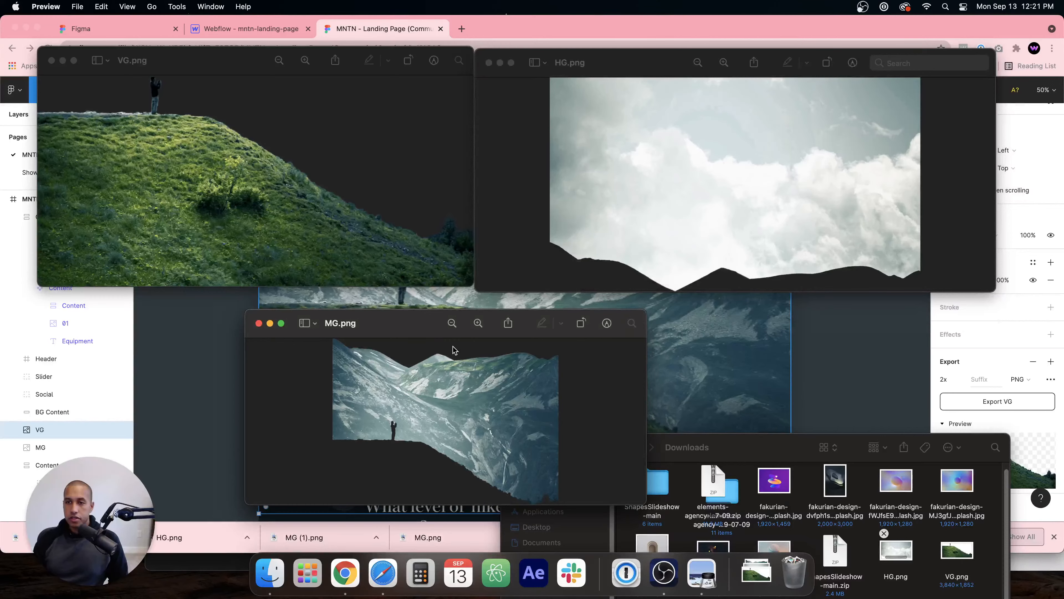
Step: Close the VG.png, MG.png and HG.png preview windows
{"action": "left_click", "coordinate": [52, 60]}
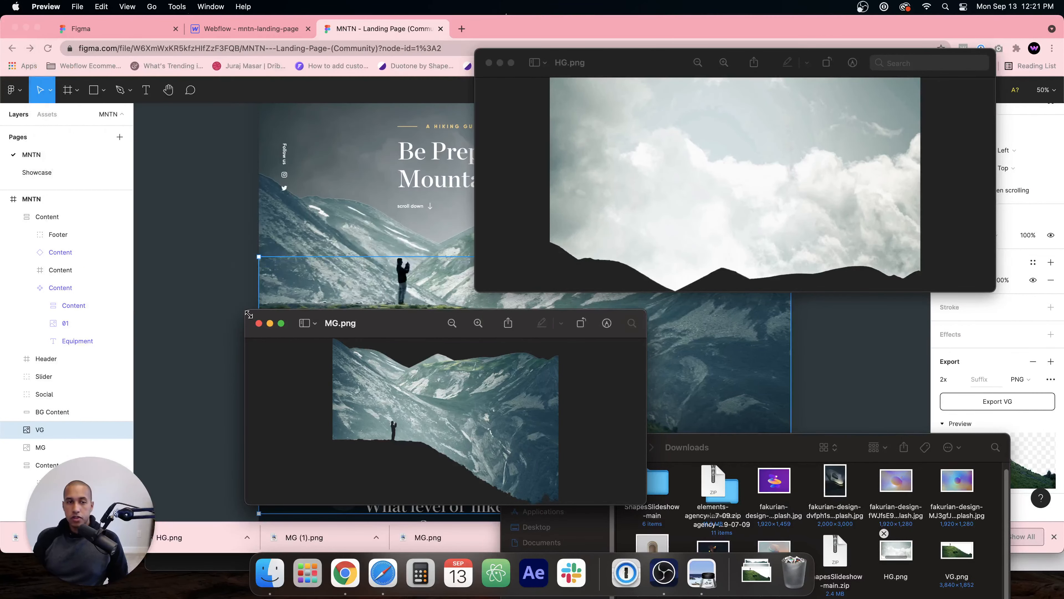
{"action": "left_click", "coordinate": [258, 323]}
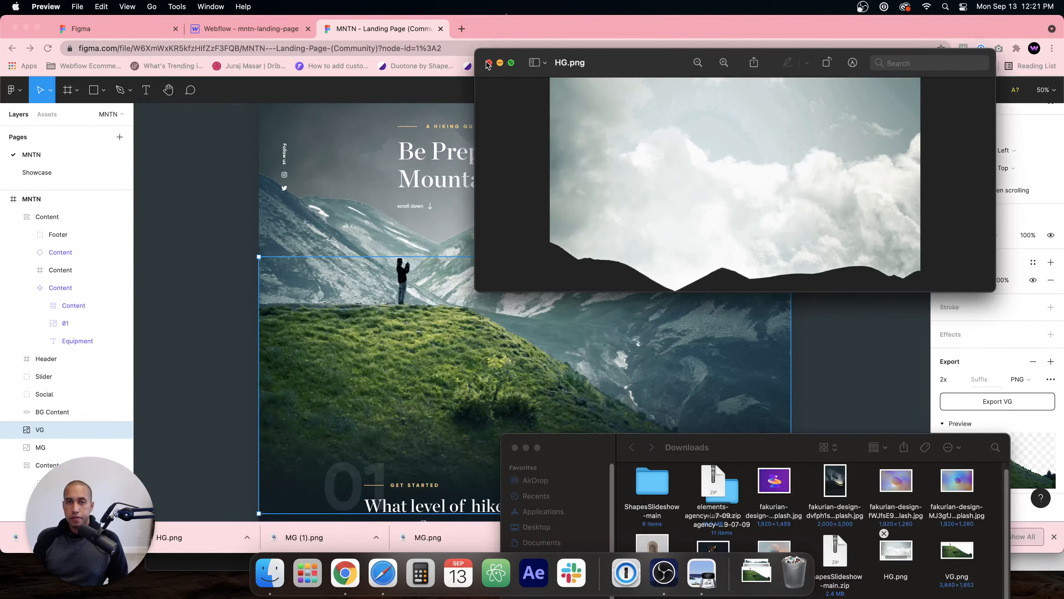
{"action": "left_click", "coordinate": [489, 63]}
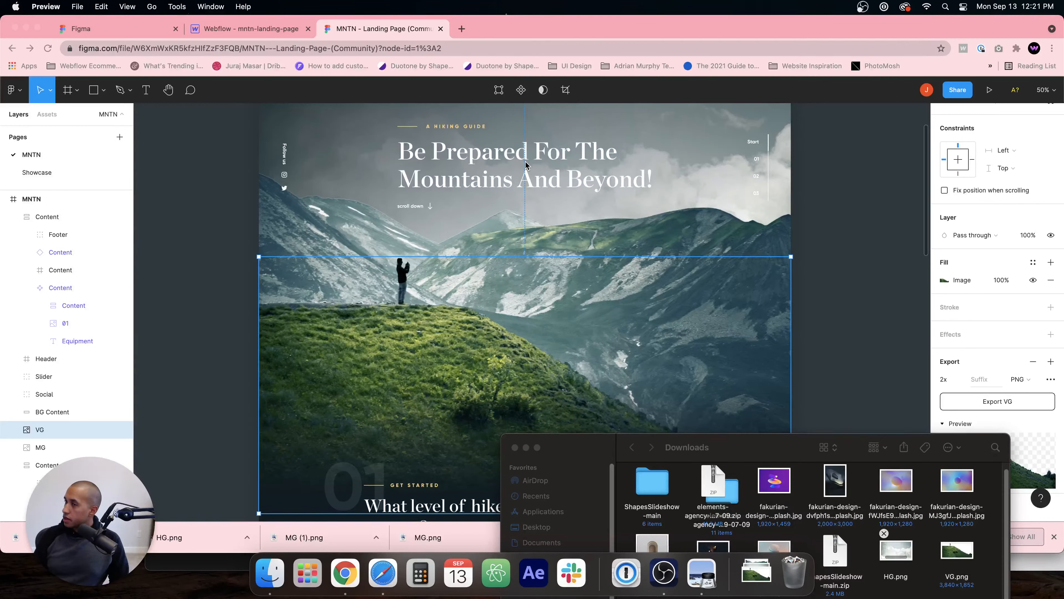
Step: Open the Codrops website in a new browser tab
{"action": "left_click", "coordinate": [462, 28]}
{"action": "type", "text": "co"}
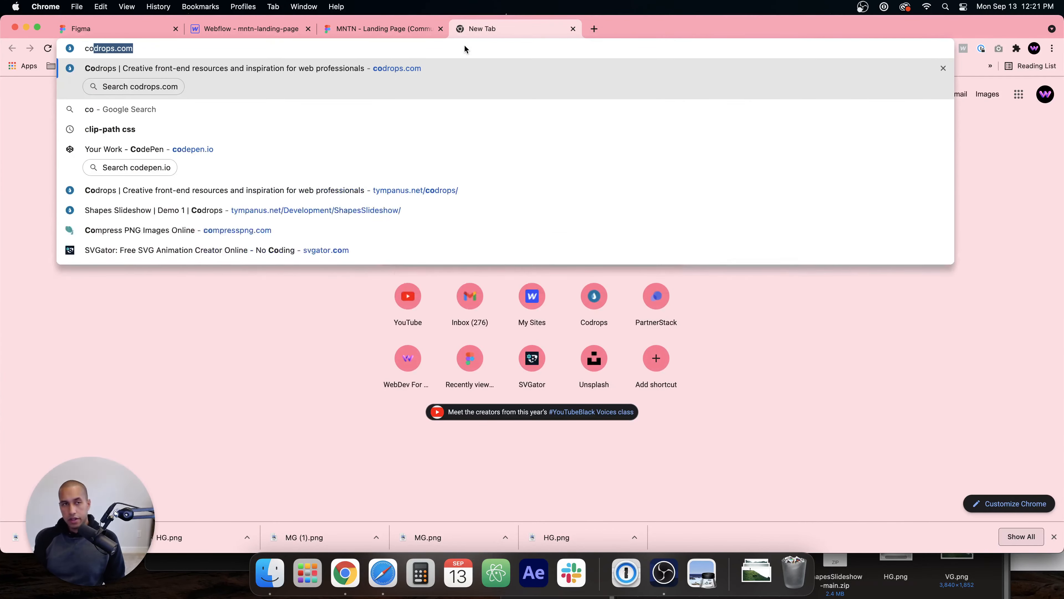
{"action": "type", "text": "dr"}
{"action": "key", "text": "Return"}
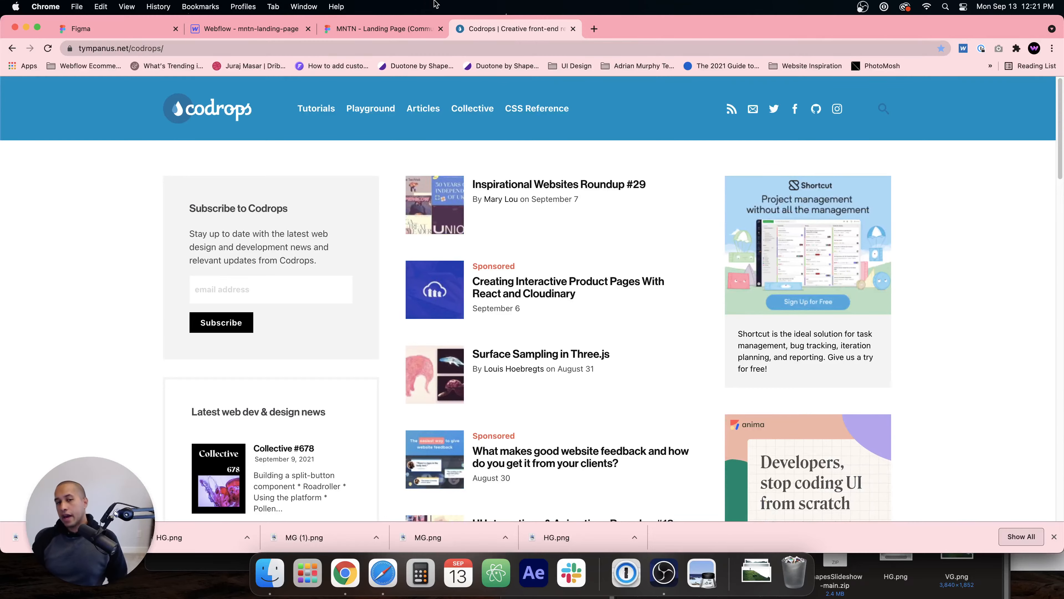
Step: Open the Shape Slideshow with Clip-path demo from the Codrops Playground category and advance through its slides
{"action": "left_click", "coordinate": [371, 108]}
{"action": "scroll", "coordinate": [522, 325], "scroll_direction": "down", "scroll_amount": 3}
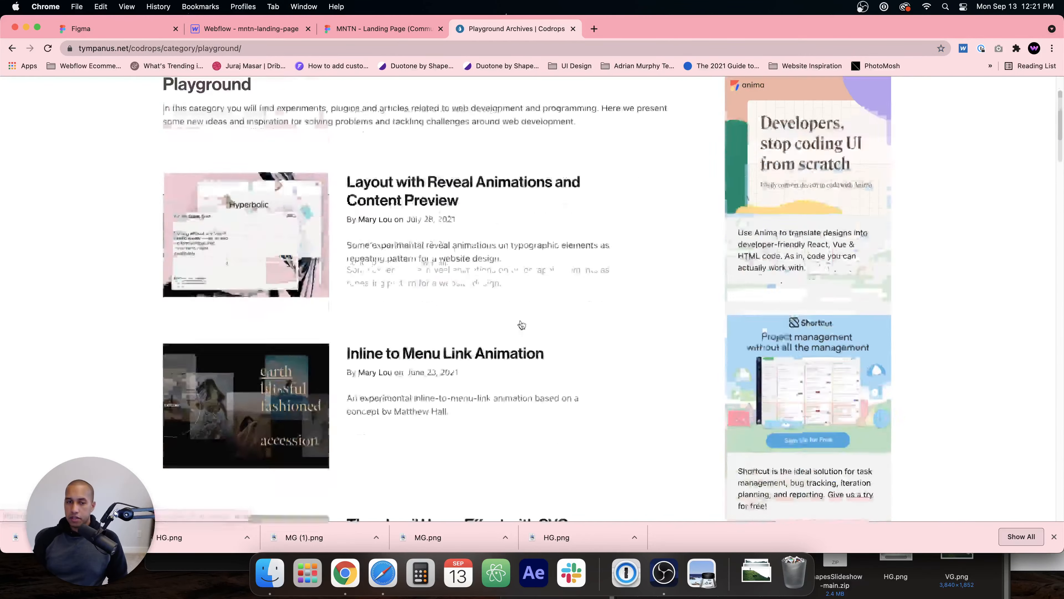
{"action": "scroll", "coordinate": [521, 325], "scroll_direction": "down", "scroll_amount": 20}
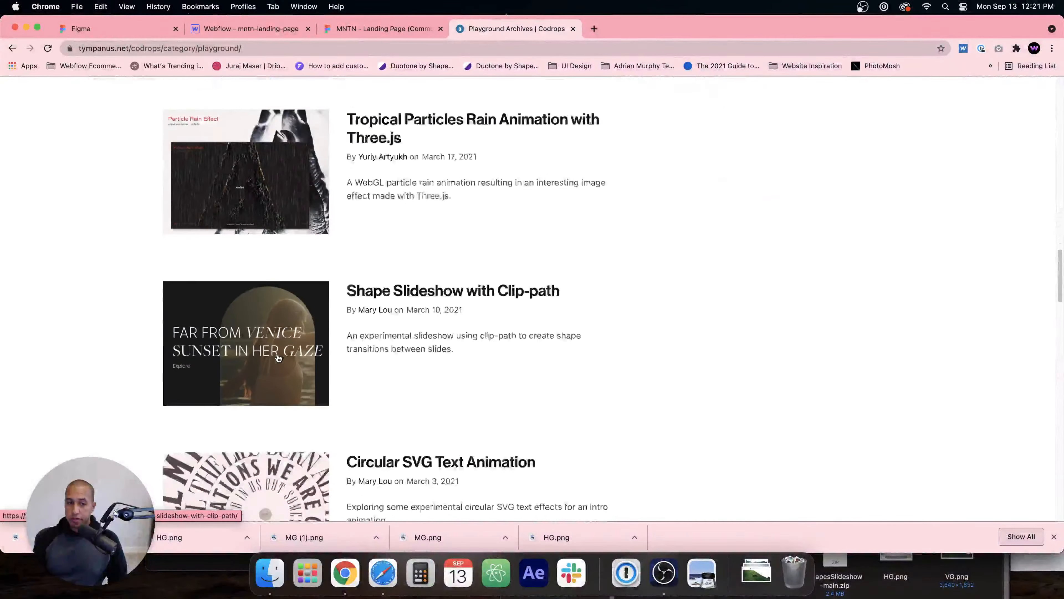
{"action": "left_click", "coordinate": [279, 357]}
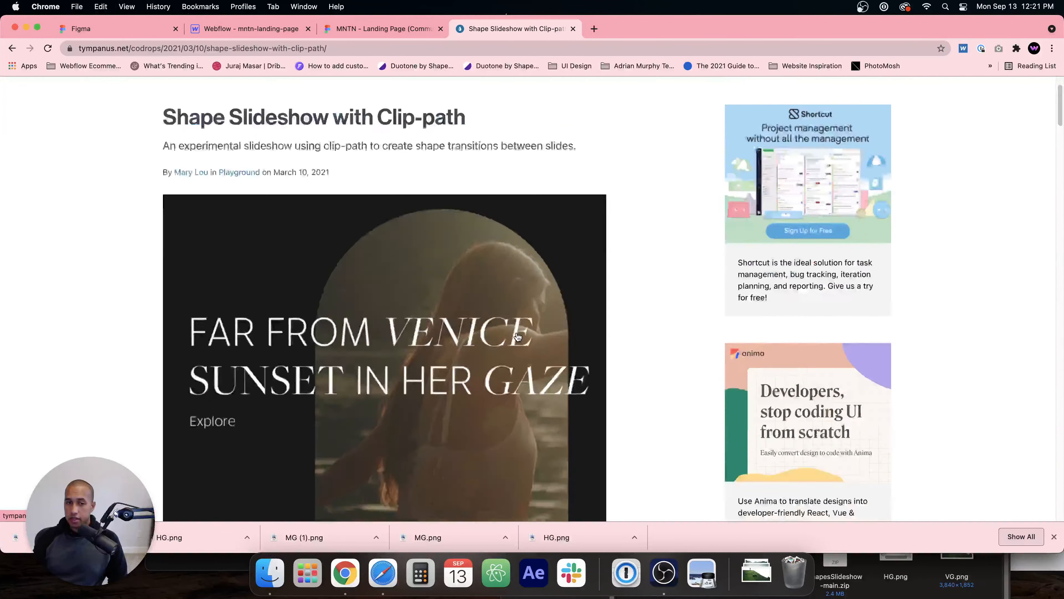
{"action": "scroll", "coordinate": [518, 337], "scroll_direction": "down", "scroll_amount": 10}
{"action": "left_click", "coordinate": [355, 210]}
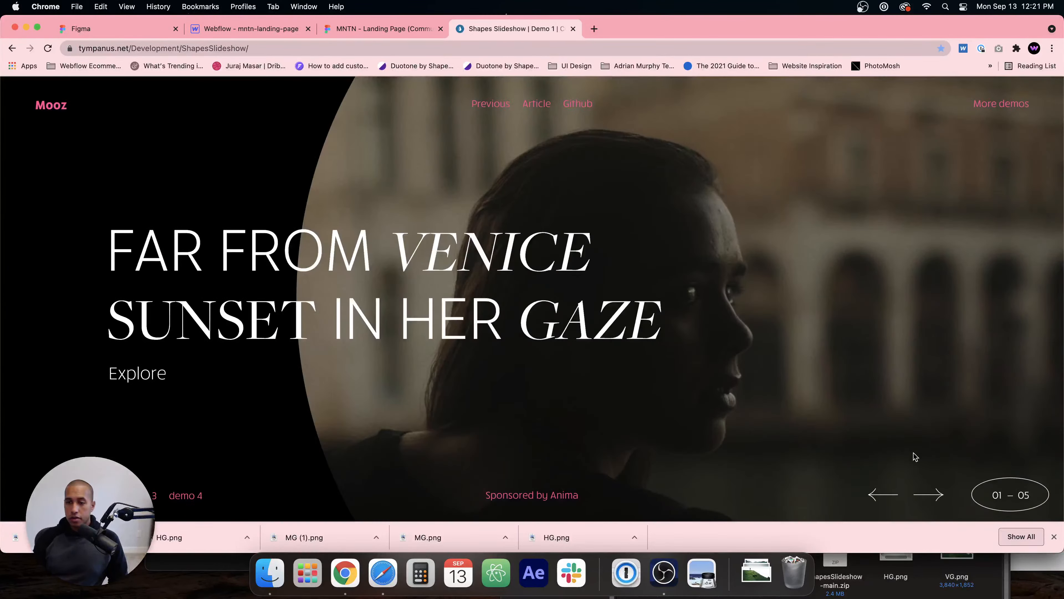
{"action": "left_click", "coordinate": [927, 492]}
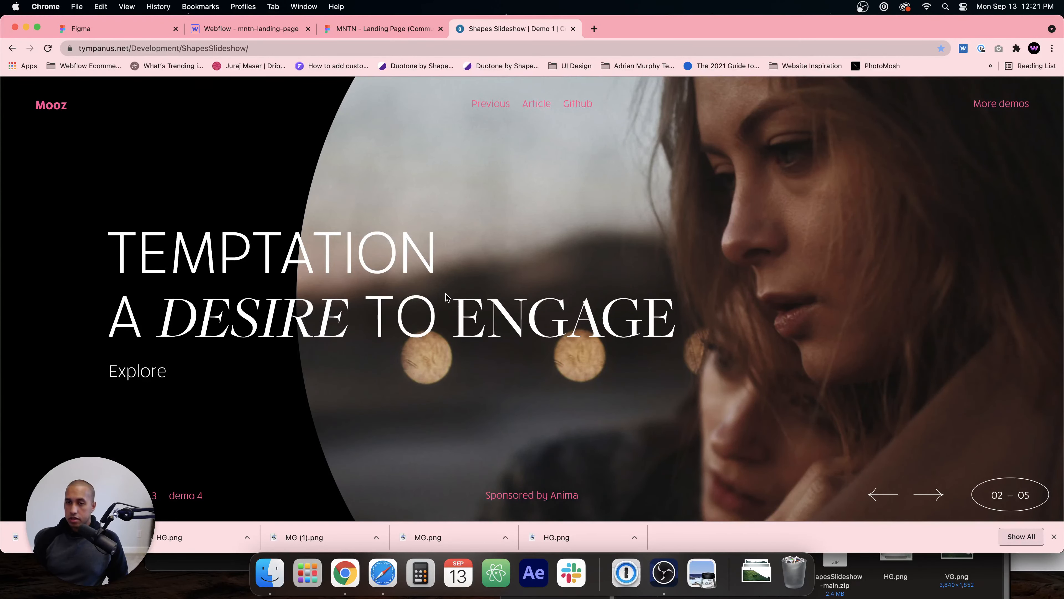
{"action": "left_click", "coordinate": [946, 495]}
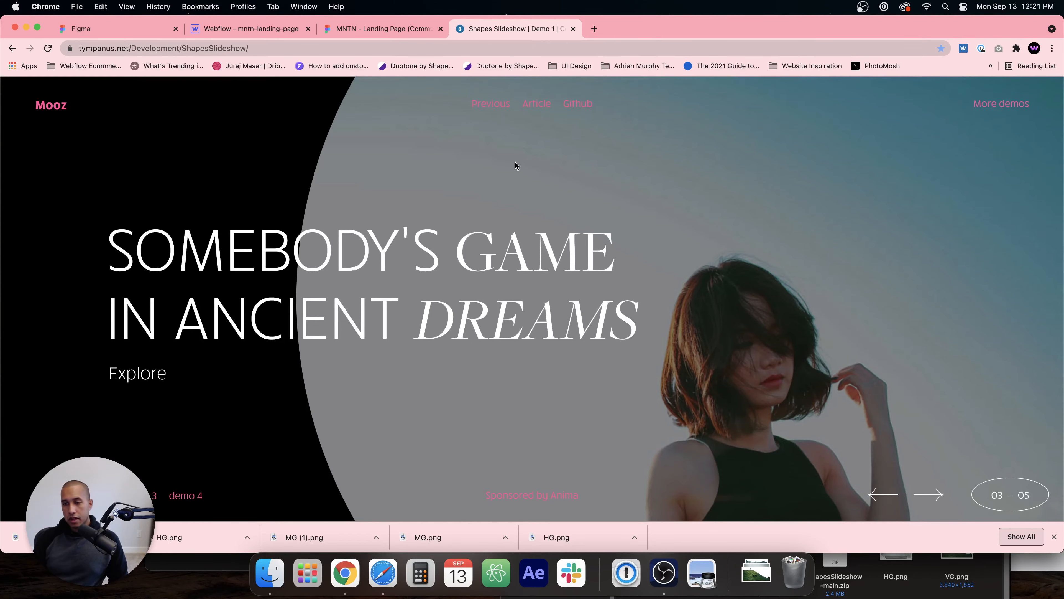
Step: Return to the Webflow mntn-landing-page project and free up screen space by closing the downloads bar, hiding the Dock and enlarging the browser window
{"action": "left_click", "coordinate": [260, 29]}
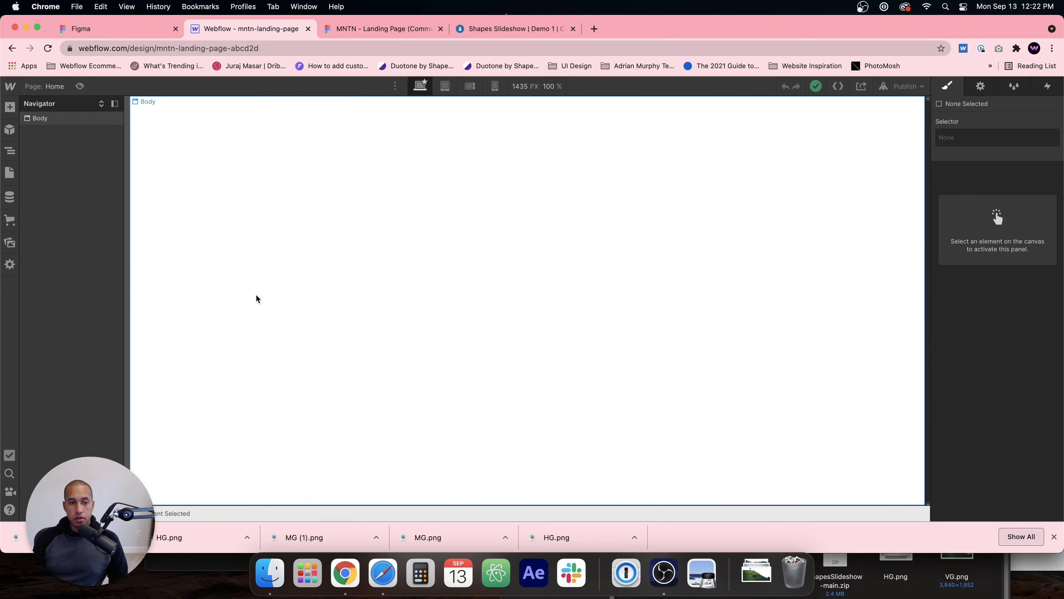
{"action": "left_click", "coordinate": [1054, 537]}
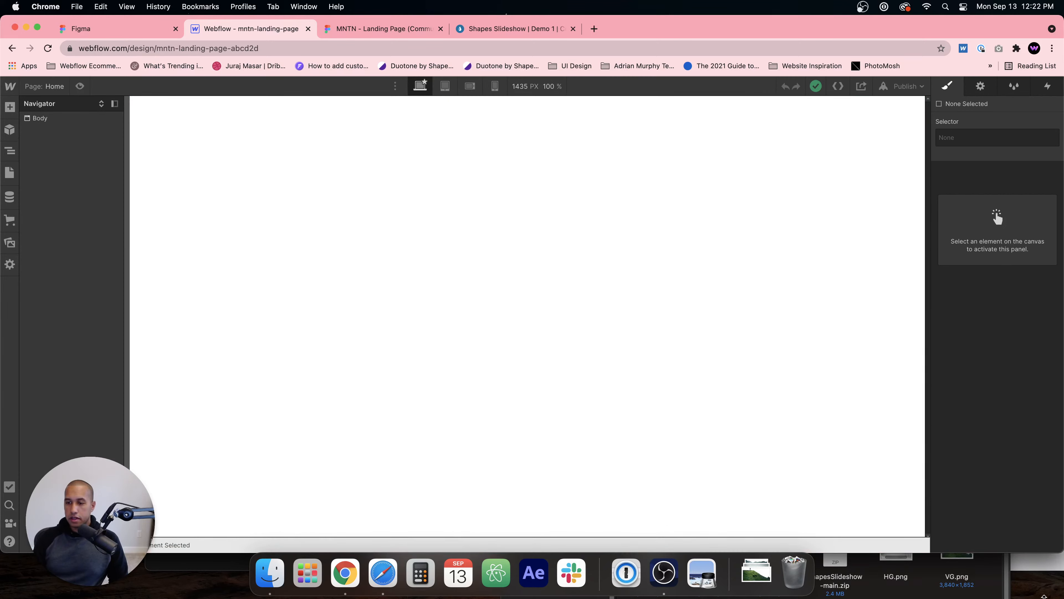
{"action": "right_click", "coordinate": [729, 569]}
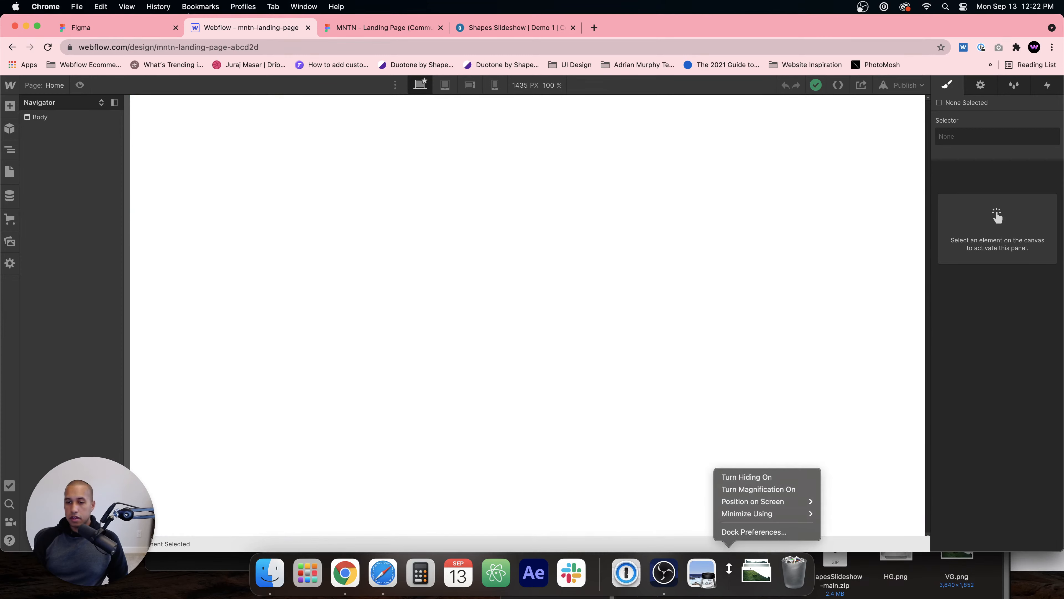
{"action": "left_click", "coordinate": [742, 477]}
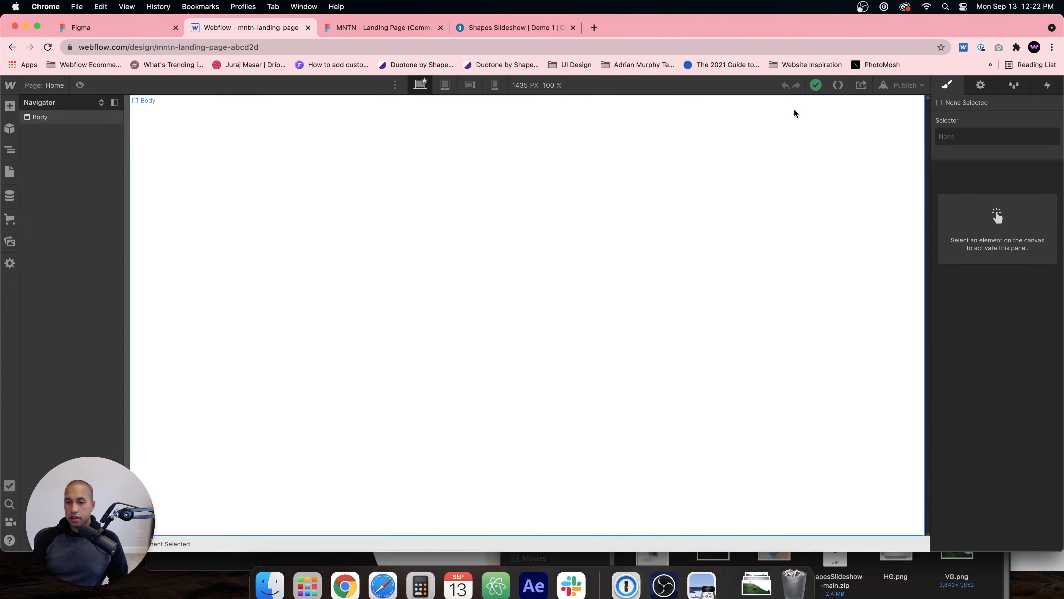
{"action": "double_click", "coordinate": [748, 23]}
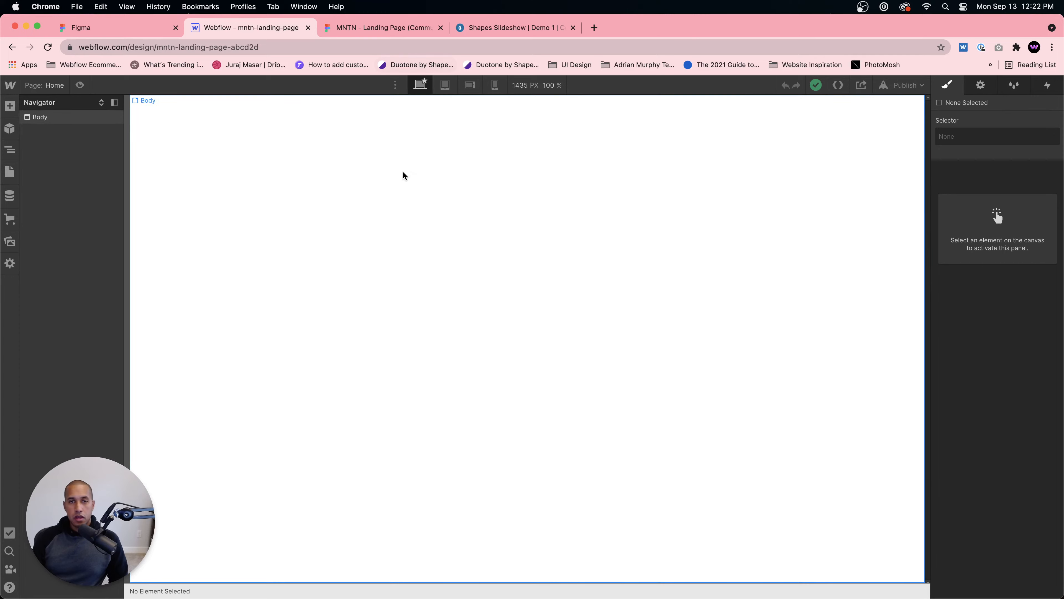
Step: Examine the layered hero of the MNTN design in Figma, from its heading down to the Get Started content
{"action": "left_click", "coordinate": [378, 27]}
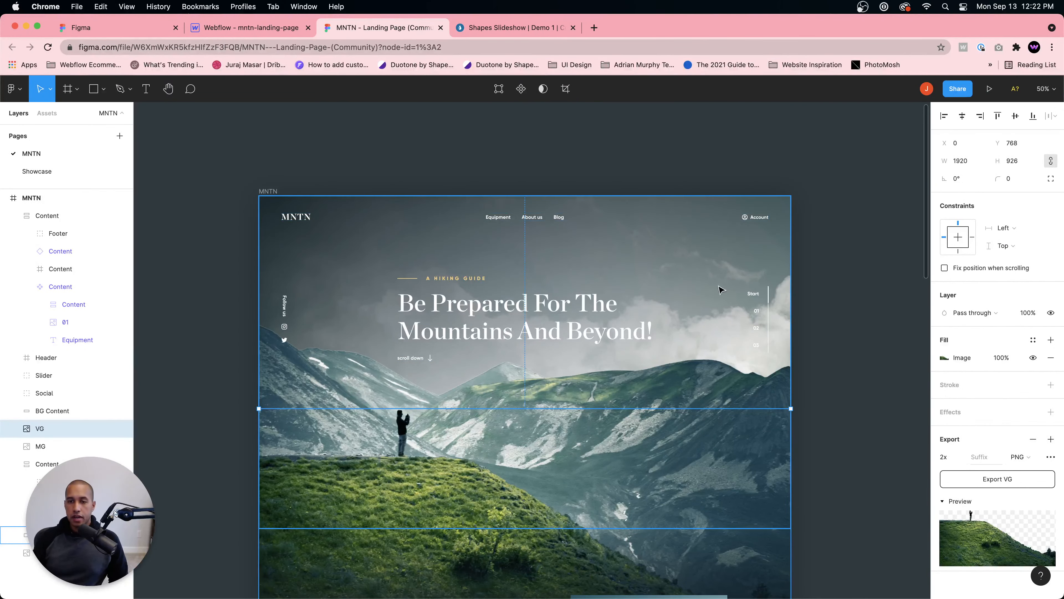
{"action": "scroll", "coordinate": [574, 509], "scroll_direction": "down", "scroll_amount": 4}
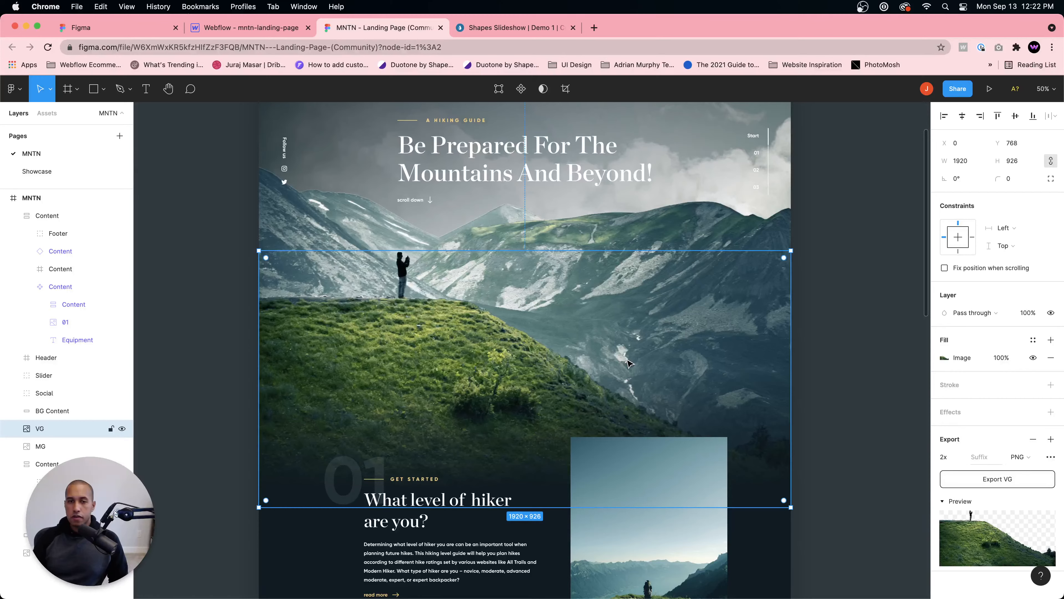
{"action": "scroll", "coordinate": [628, 363], "scroll_direction": "up", "scroll_amount": 4}
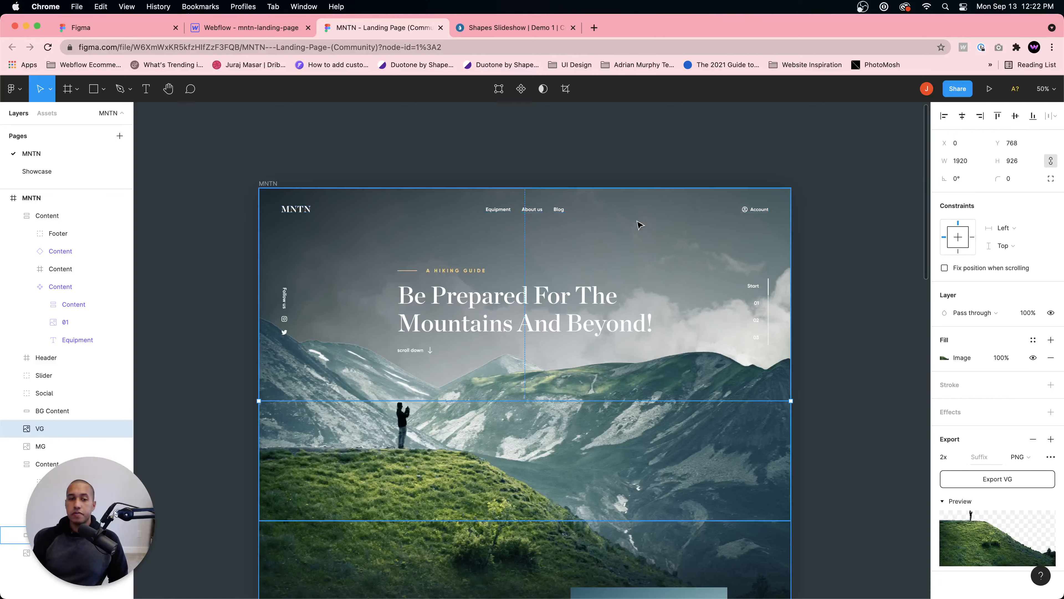
Step: Switch back to the Webflow mntn-landing-page project, select the Body and close the Navigator
{"action": "left_click", "coordinate": [294, 27]}
{"action": "left_click", "coordinate": [308, 274]}
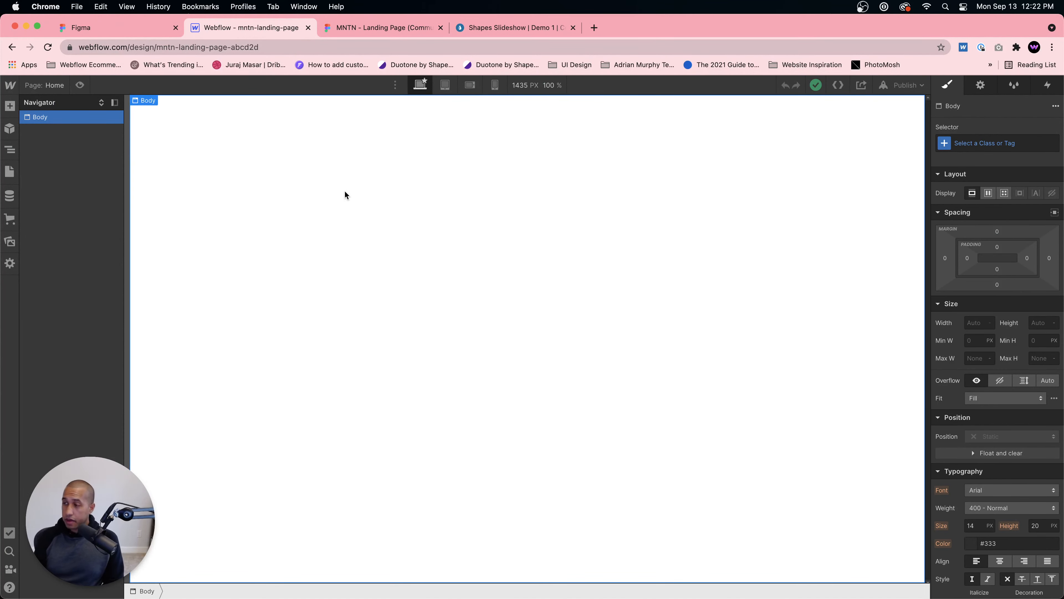
{"action": "key", "text": "super+e"}
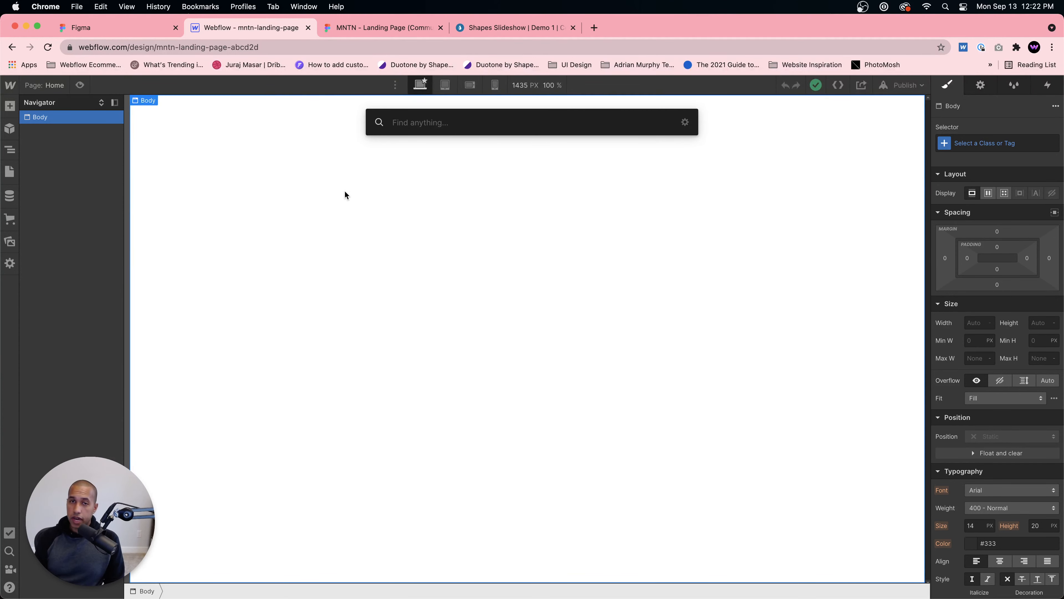
{"action": "key", "text": "Escape"}
{"action": "left_click", "coordinate": [10, 151]}
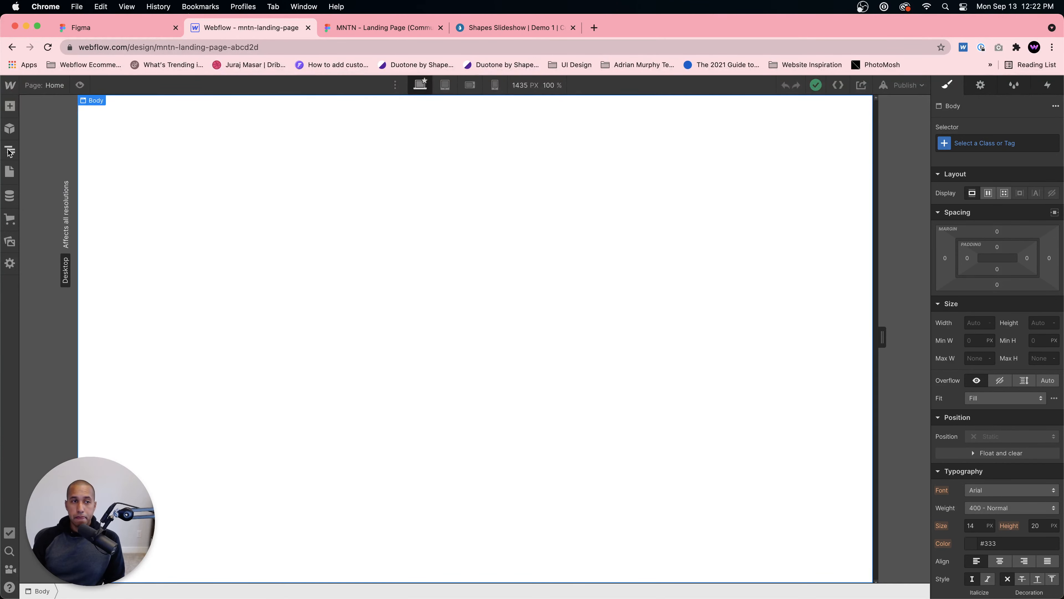
{"action": "left_click", "coordinate": [10, 105]}
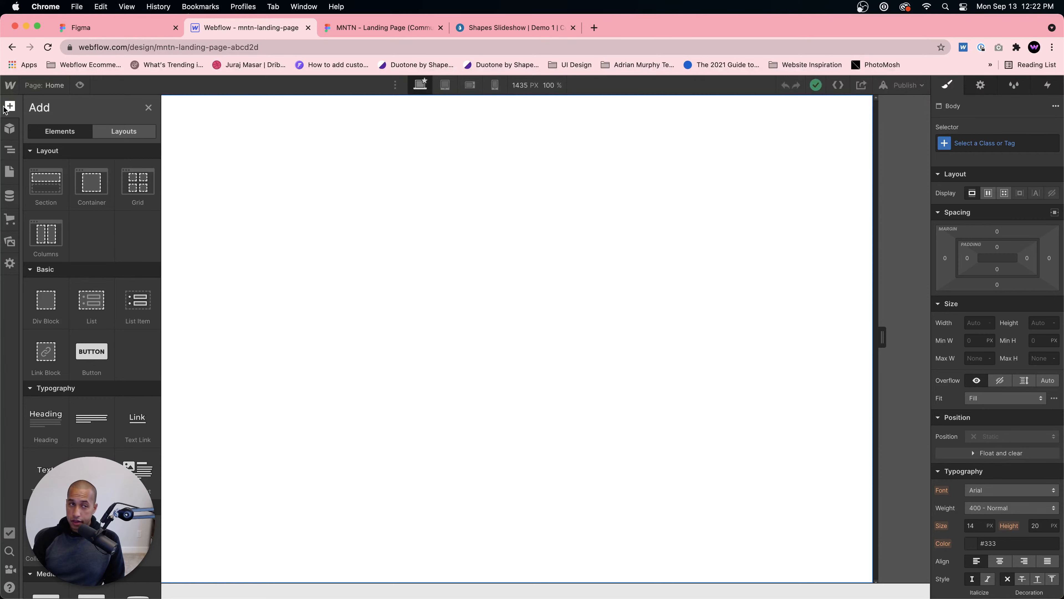
{"action": "left_click", "coordinate": [343, 193]}
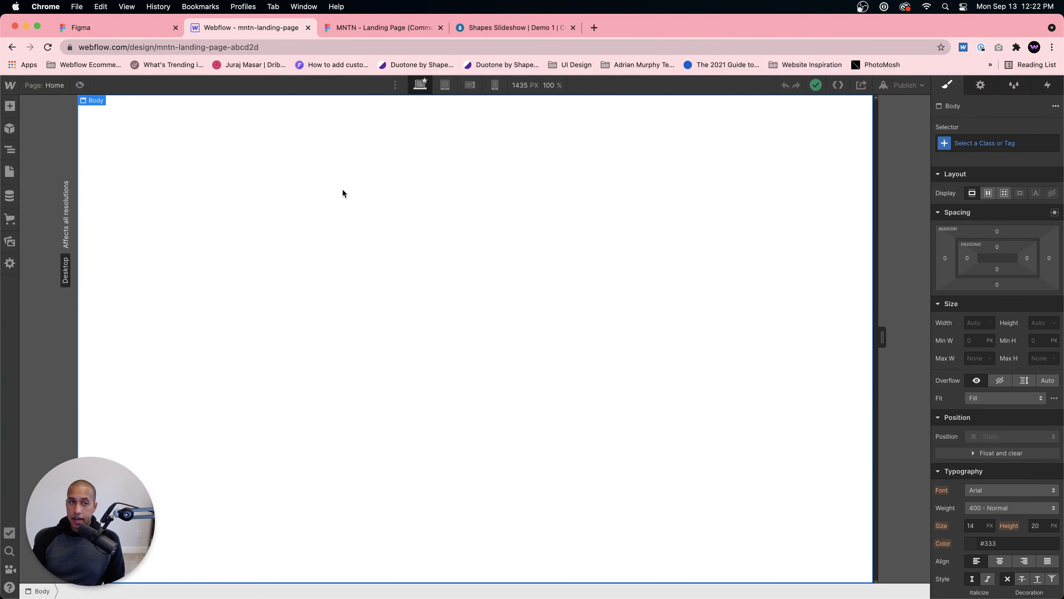
Step: Find the Section element with the quick search and add it to the page Body
{"action": "key", "text": "super+e"}
{"action": "type", "text": "seciton"}
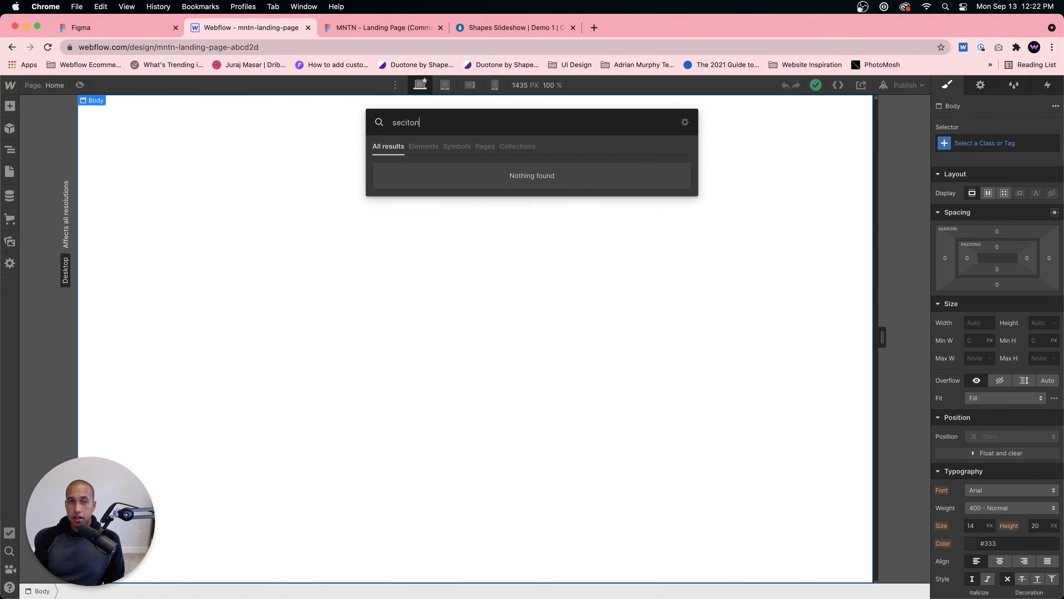
{"action": "key", "text": "BackSpace"}
{"action": "key", "text": "BackSpace"}
{"action": "key", "text": "BackSpace"}
{"action": "type", "text": "tion"}
{"action": "key", "text": "Return"}
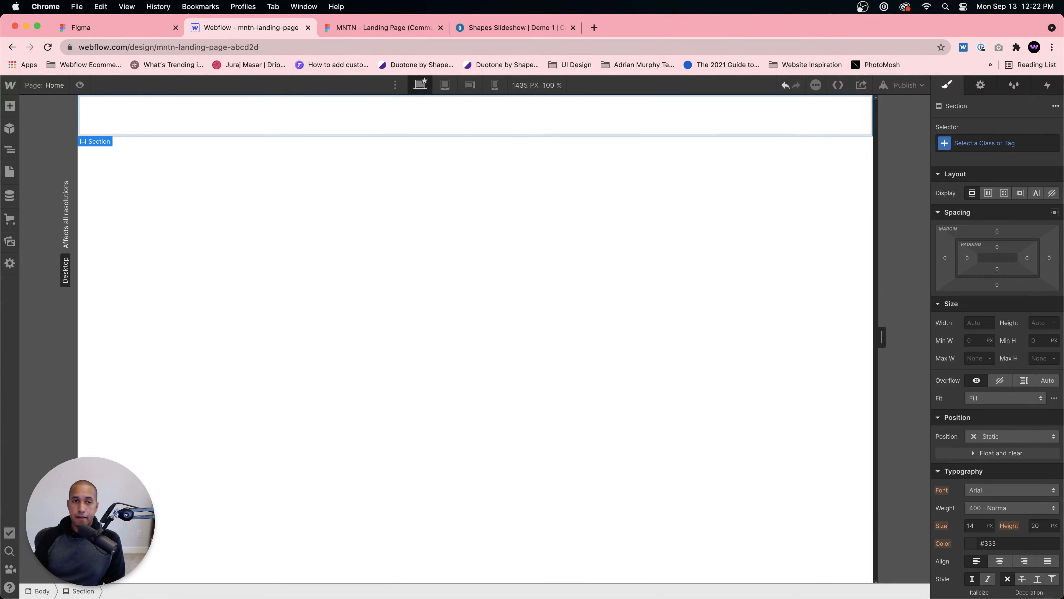
Step: Give the new section the class name Hero Background Section
{"action": "left_click", "coordinate": [974, 147]}
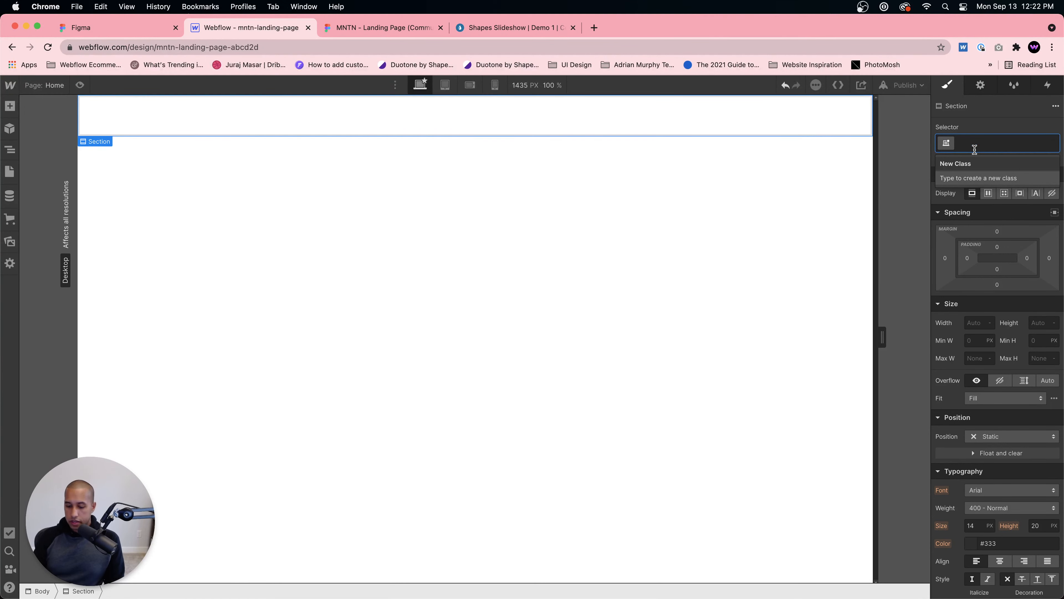
{"action": "type", "text": "Hero Backgr"}
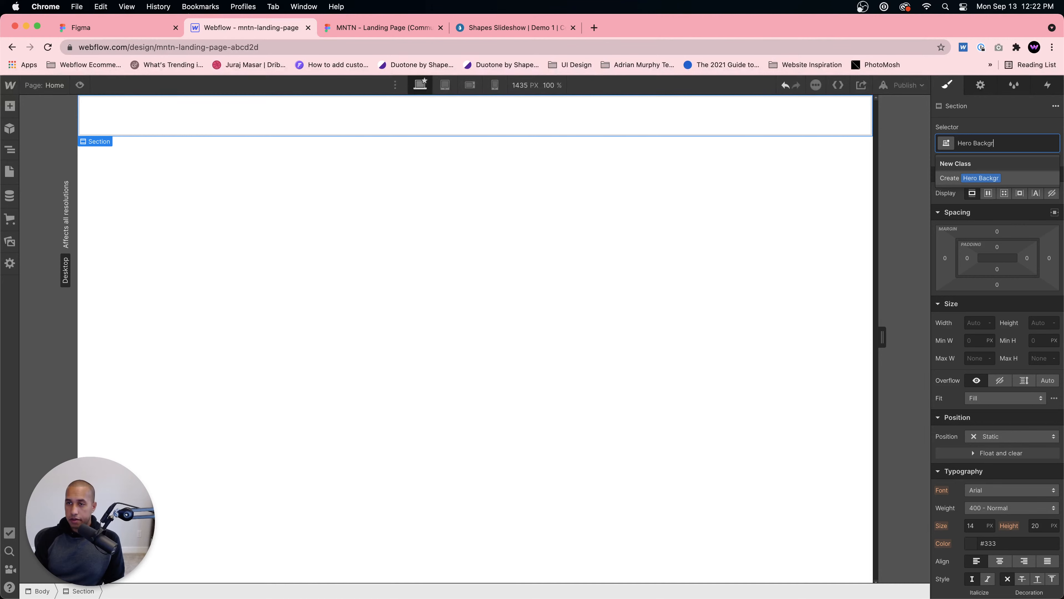
{"action": "type", "text": "ound Secti"}
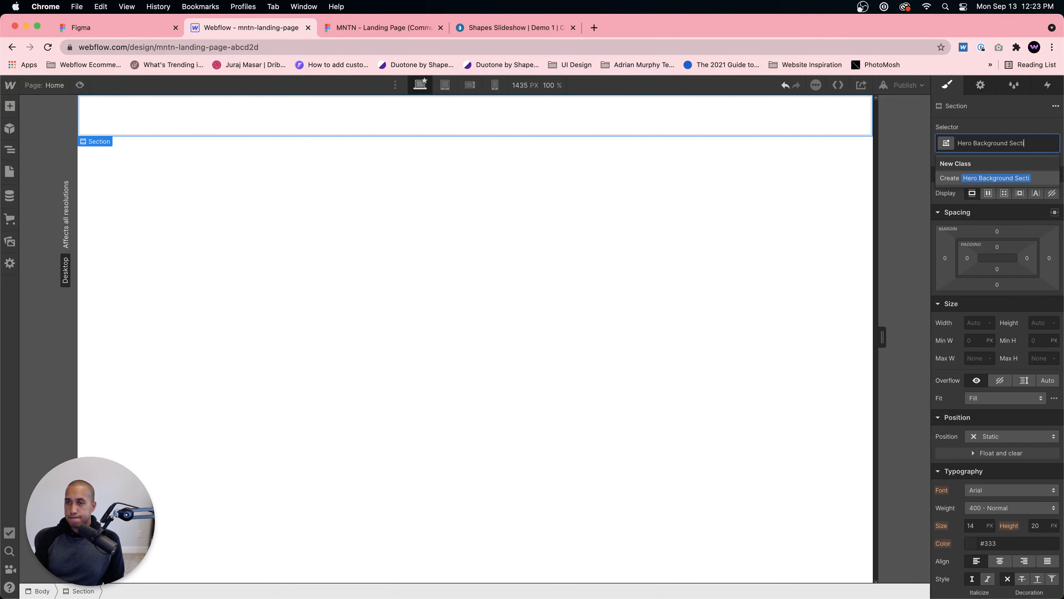
{"action": "type", "text": "on"}
{"action": "key", "text": "Return"}
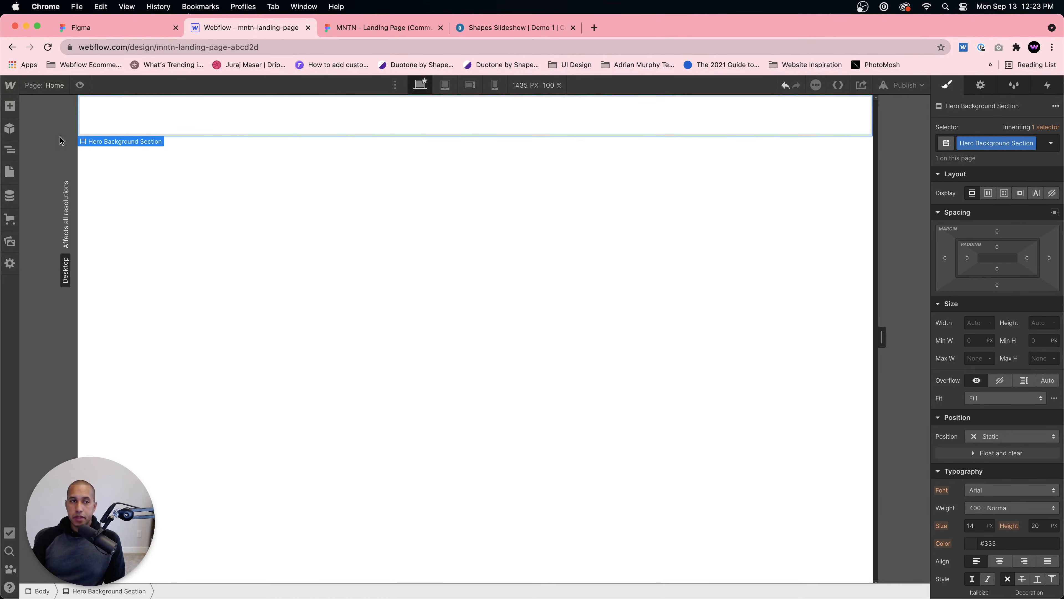
Step: Open the project's Assets and the Downloads folder in Finder, and arrange the Downloads files by name
{"action": "left_click", "coordinate": [10, 241]}
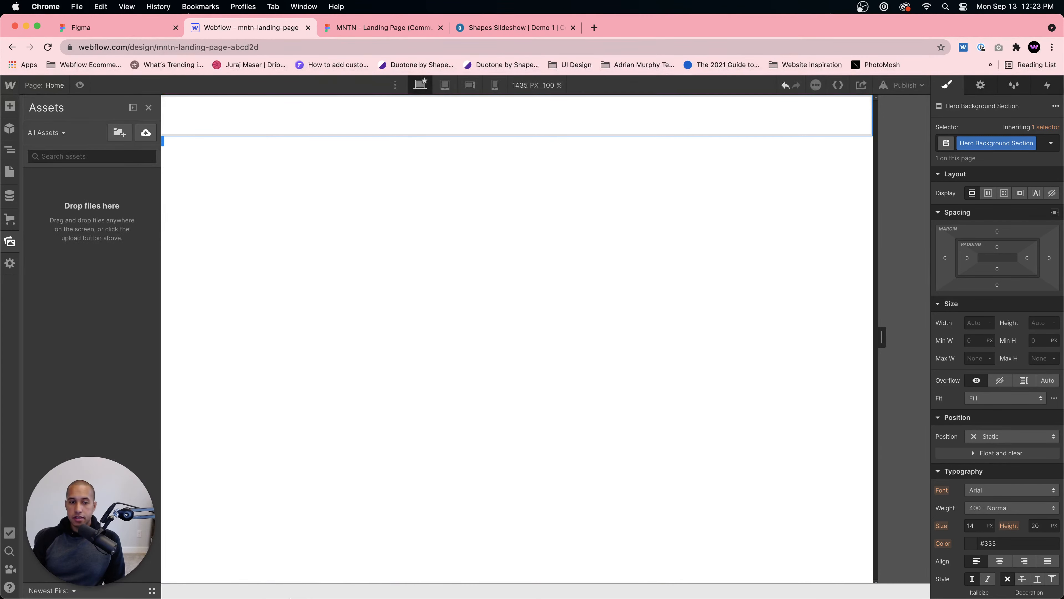
{"action": "left_click", "coordinate": [274, 570]}
{"action": "left_click_drag", "start_coordinate": [762, 443], "coordinate": [742, 289]}
{"action": "left_click", "coordinate": [820, 296]}
{"action": "left_click", "coordinate": [875, 295]}
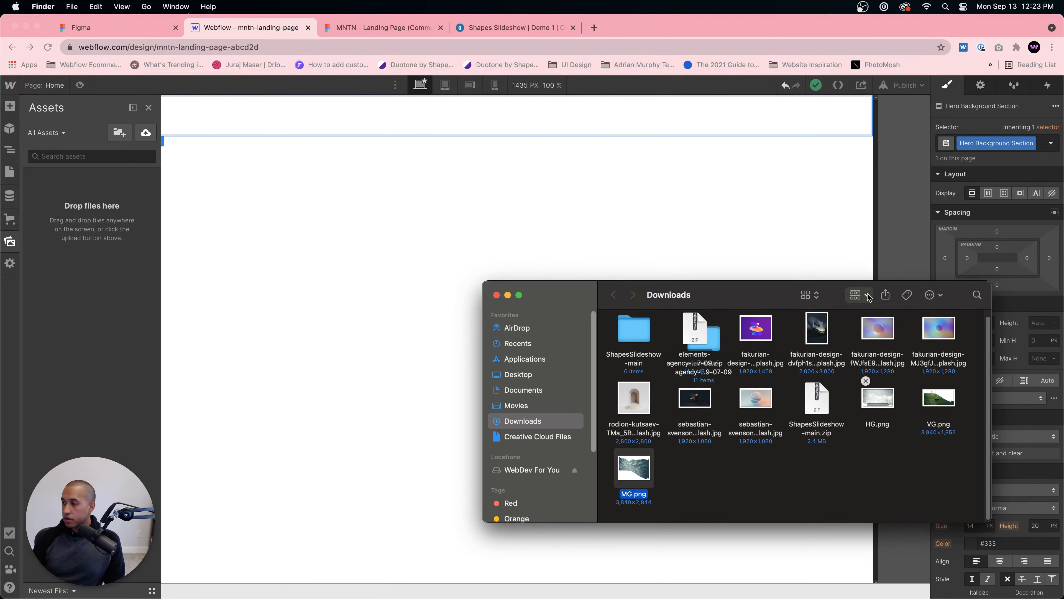
{"action": "left_click", "coordinate": [868, 297]}
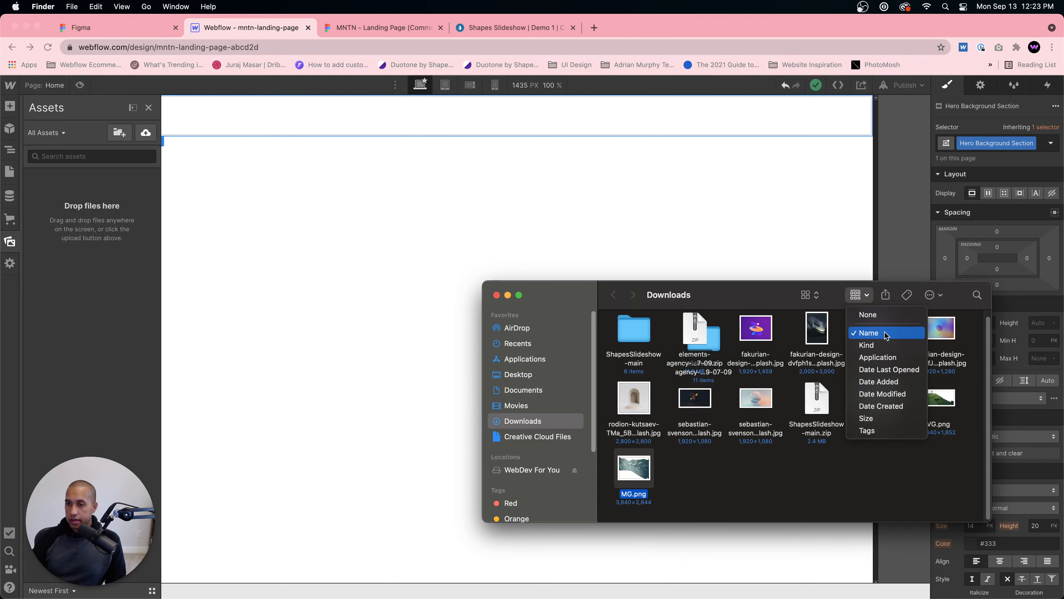
{"action": "left_click", "coordinate": [857, 293]}
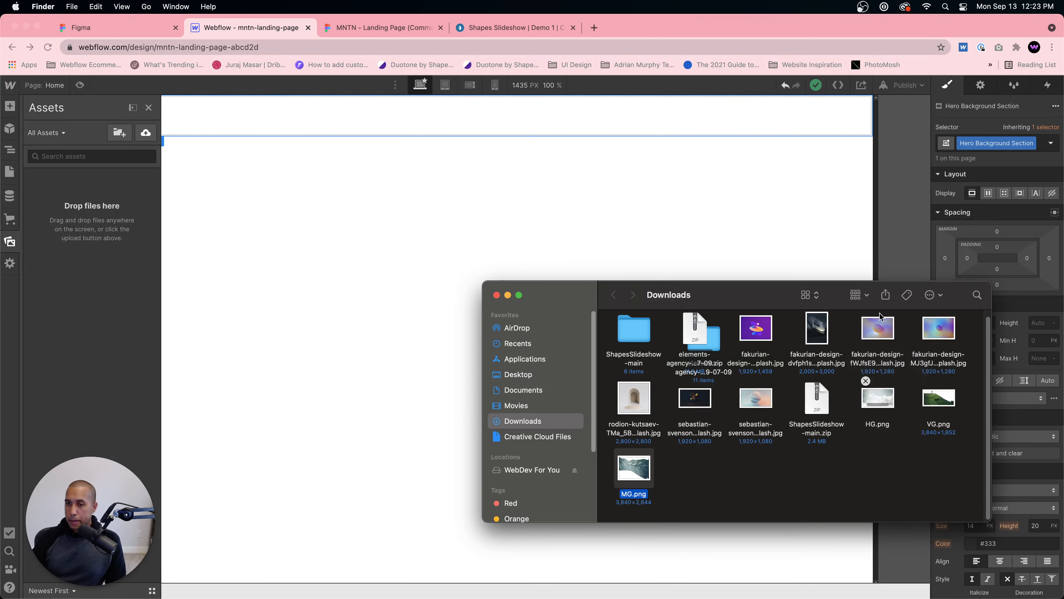
{"action": "left_click", "coordinate": [863, 295]}
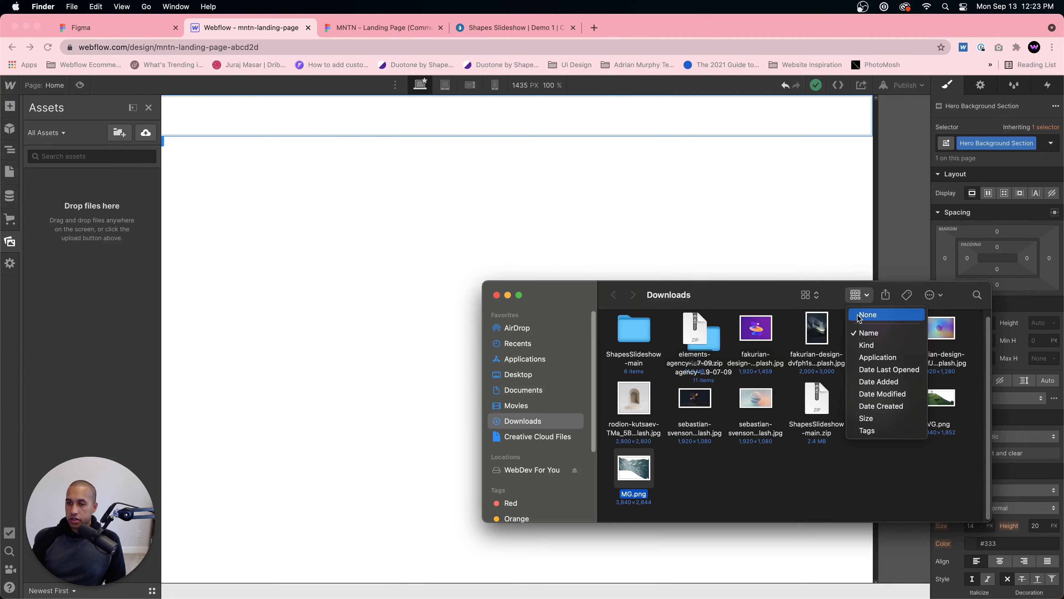
{"action": "left_click", "coordinate": [866, 344]}
{"action": "left_click", "coordinate": [859, 295]}
{"action": "left_click", "coordinate": [860, 365]}
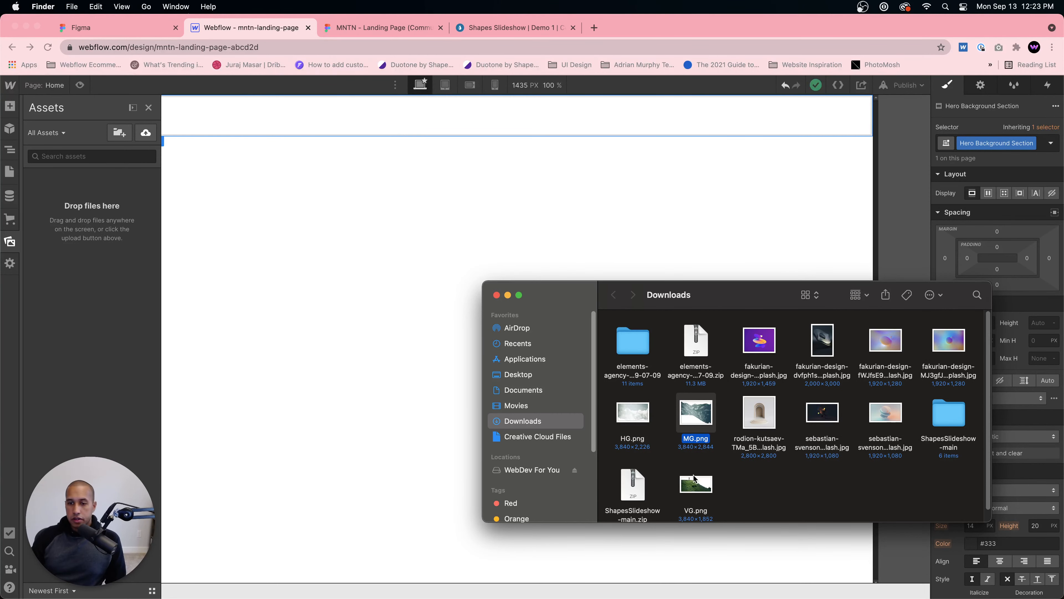
Step: Upload VG.png, MG.png and HG.png from the Downloads folder to the Webflow Assets
{"action": "left_click", "coordinate": [696, 482]}
{"action": "left_click", "coordinate": [696, 406], "text": "super"}
{"action": "left_click", "coordinate": [633, 399], "text": "super"}
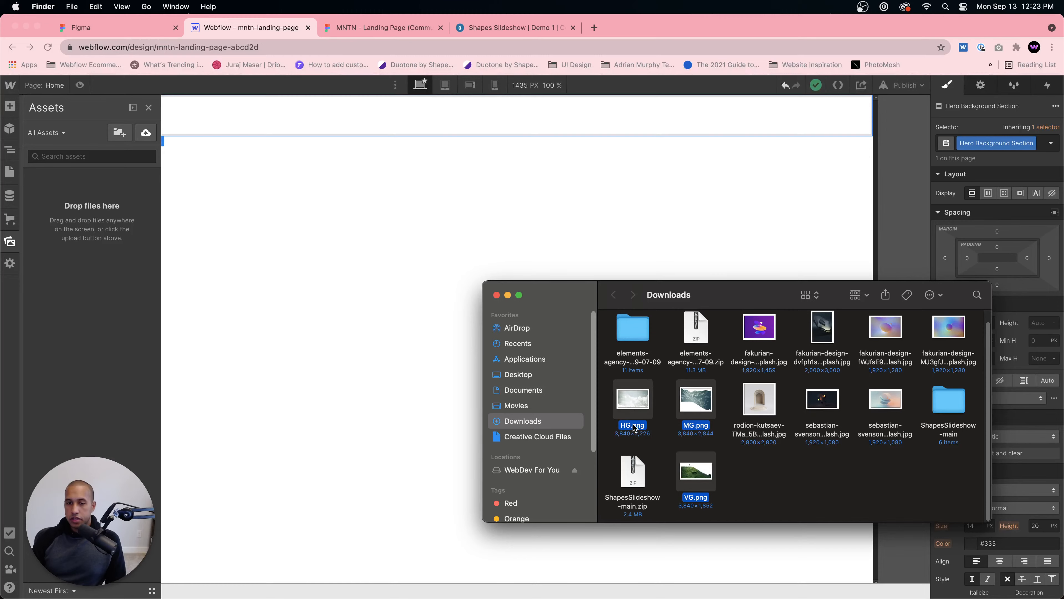
{"action": "left_click_drag", "start_coordinate": [635, 402], "coordinate": [63, 321]}
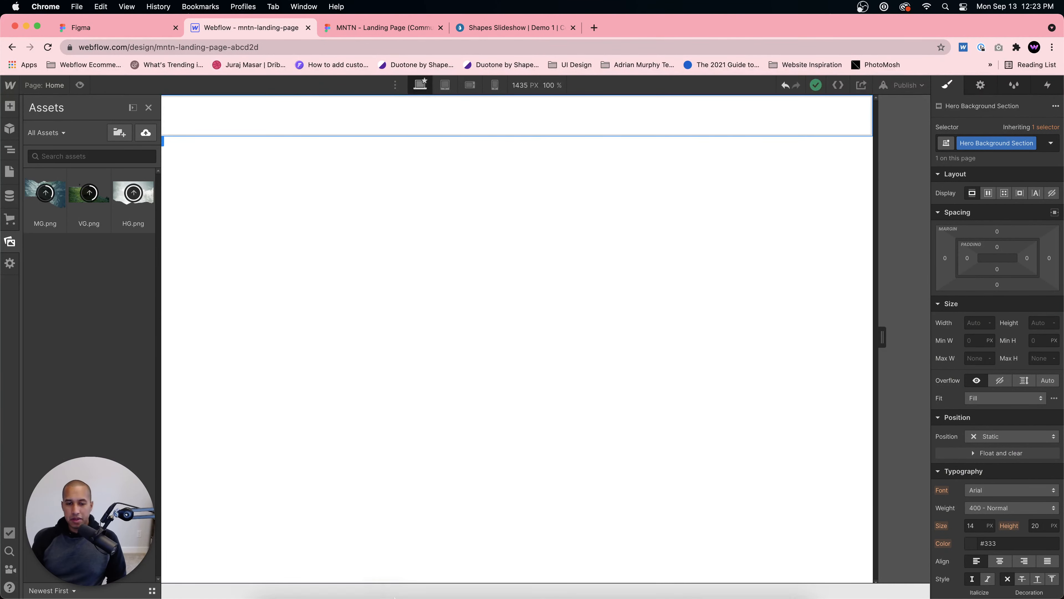
Step: Show the Downloads folder in Finder as a list and check the file size of MG.png
{"action": "left_click", "coordinate": [268, 573]}
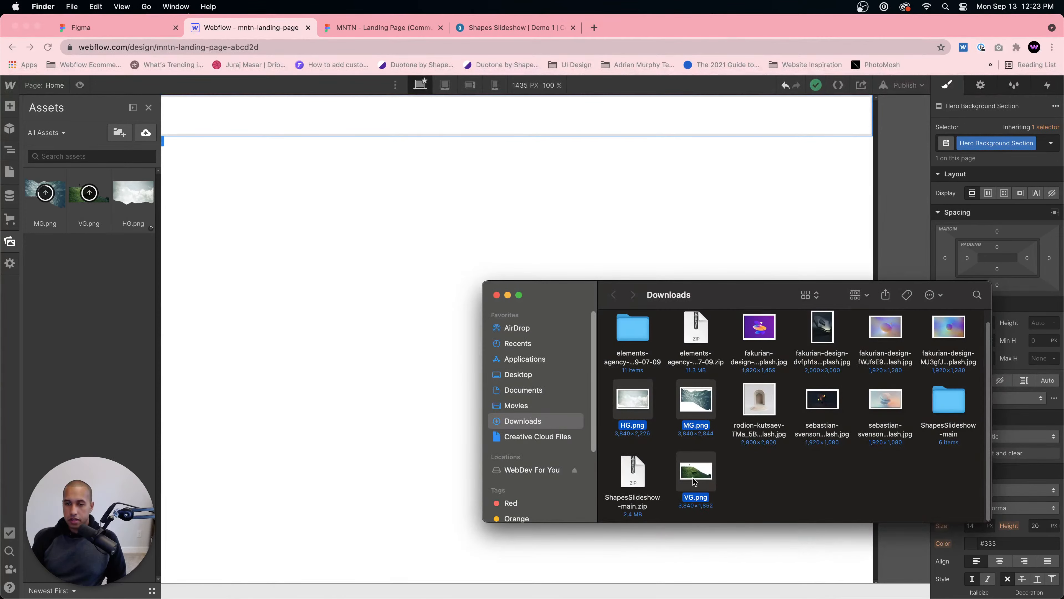
{"action": "left_click", "coordinate": [729, 478]}
{"action": "left_click", "coordinate": [813, 294]}
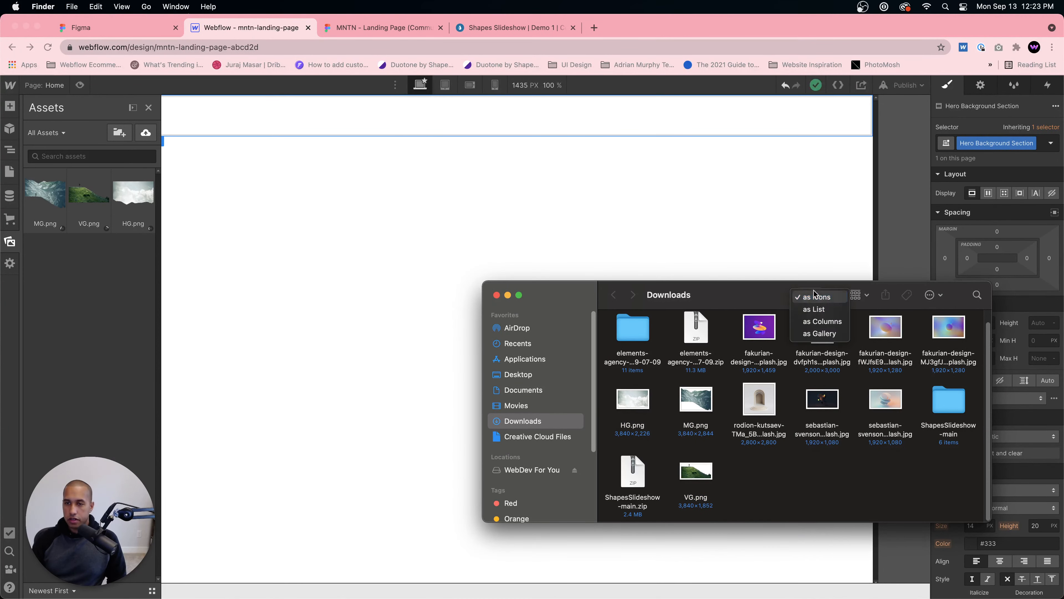
{"action": "left_click", "coordinate": [814, 309]}
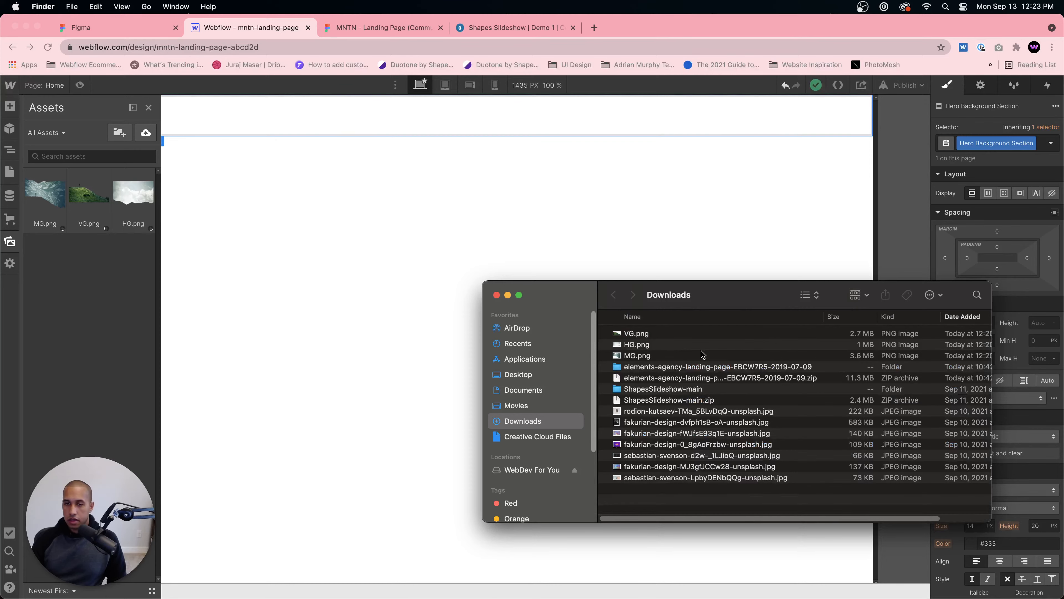
{"action": "left_click", "coordinate": [879, 358]}
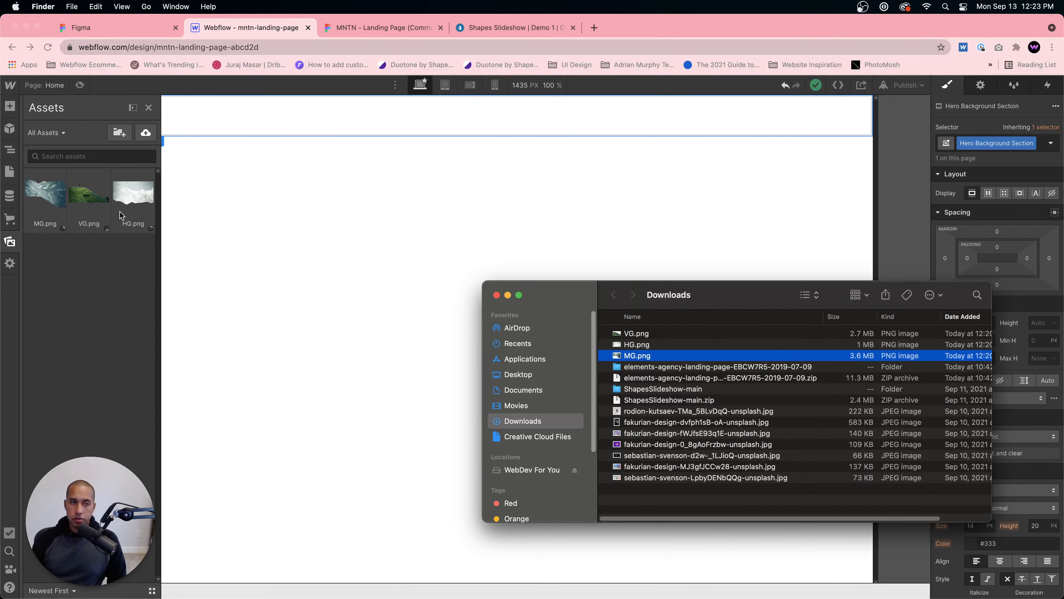
Step: Open compresspng.com in a new browser tab and upload VG.png, HG.png and MG.png from Downloads for compression
{"action": "left_click", "coordinate": [594, 27]}
{"action": "type", "text": "compr"}
{"action": "key", "text": "Return"}
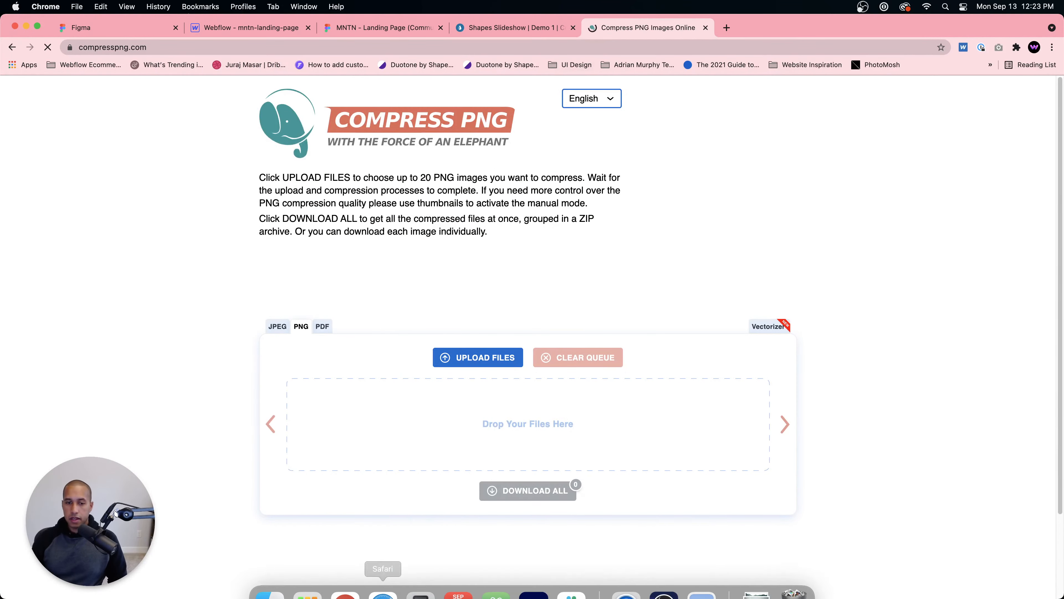
{"action": "left_click", "coordinate": [267, 585]}
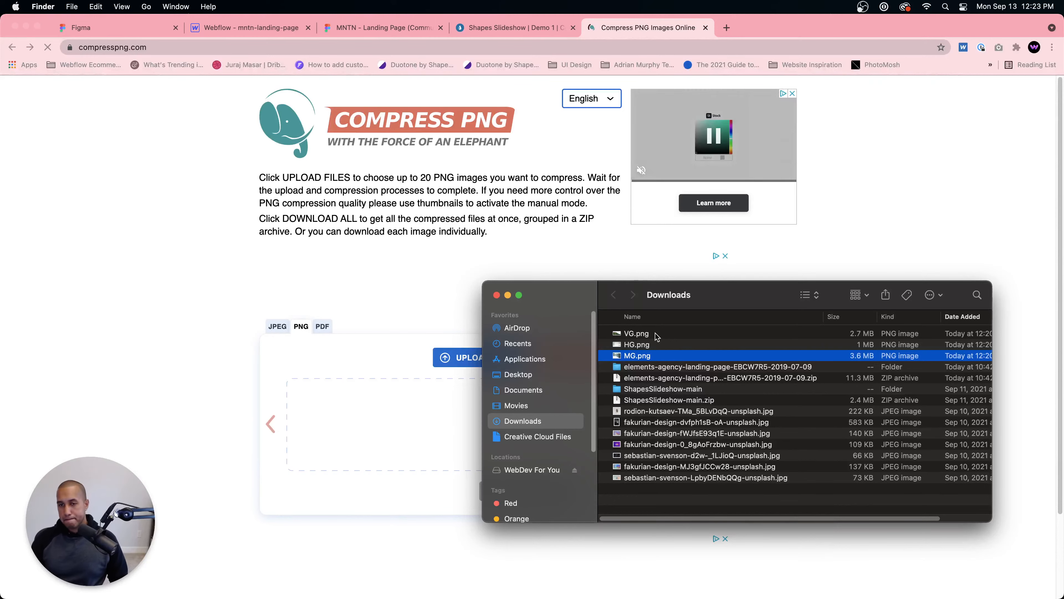
{"action": "left_click", "coordinate": [636, 333], "text": "shift"}
{"action": "left_click_drag", "start_coordinate": [637, 333], "coordinate": [360, 439]}
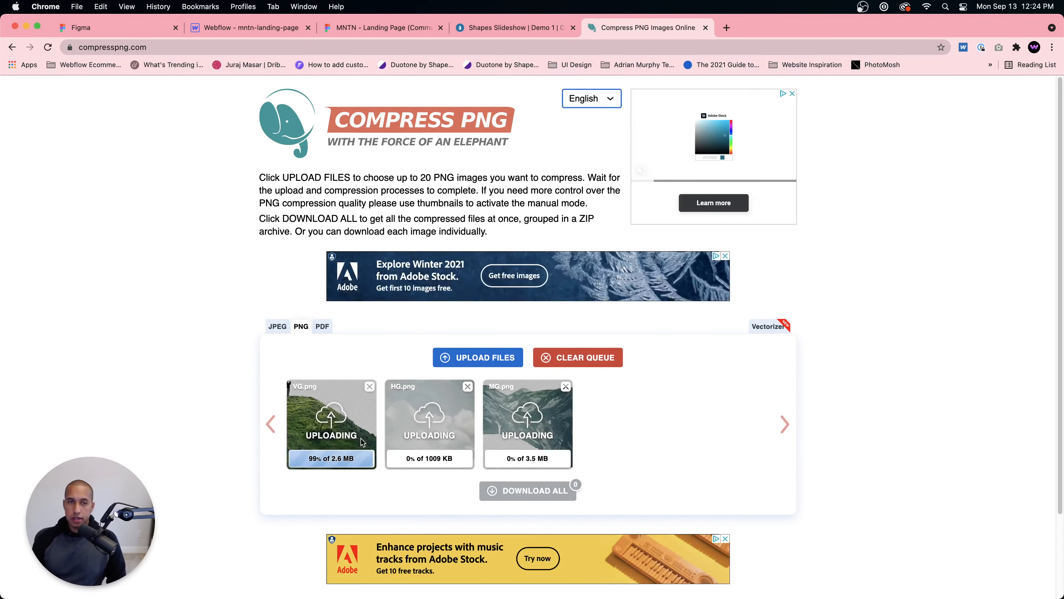
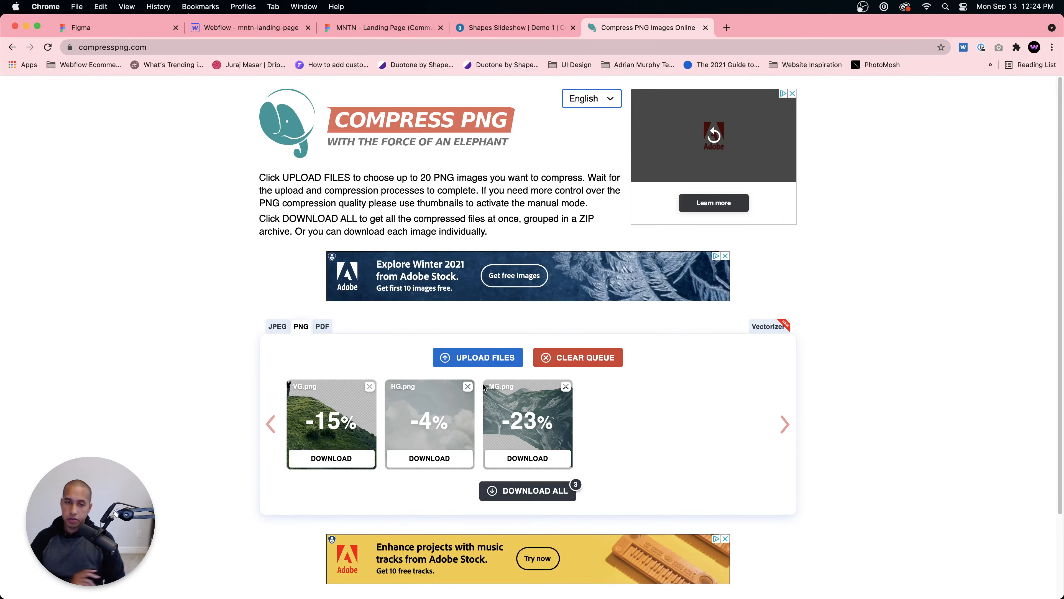
Step: Download all compressed images as compresspng.zip, extract the archive in Finder and open the compresspng folder
{"action": "left_click", "coordinate": [542, 492]}
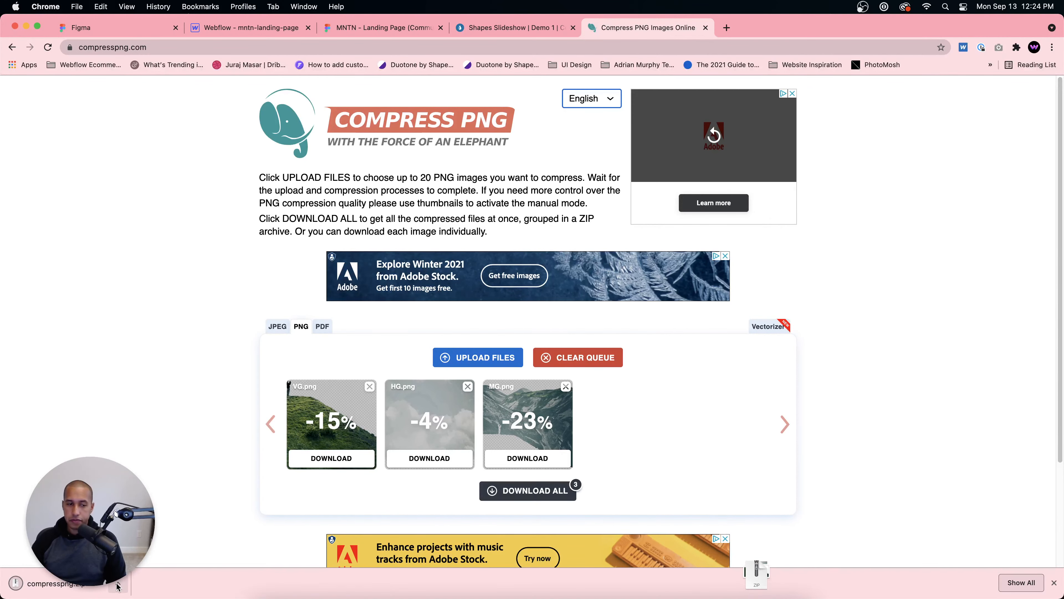
{"action": "left_click", "coordinate": [112, 583]}
{"action": "left_click", "coordinate": [148, 568]}
{"action": "left_click", "coordinate": [658, 336]}
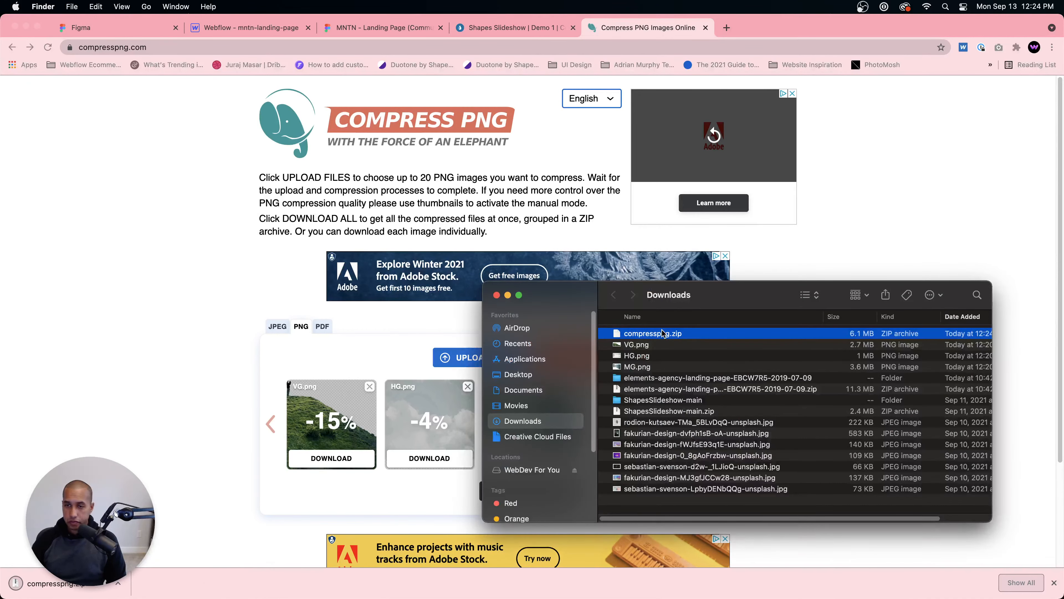
{"action": "left_click", "coordinate": [684, 337]}
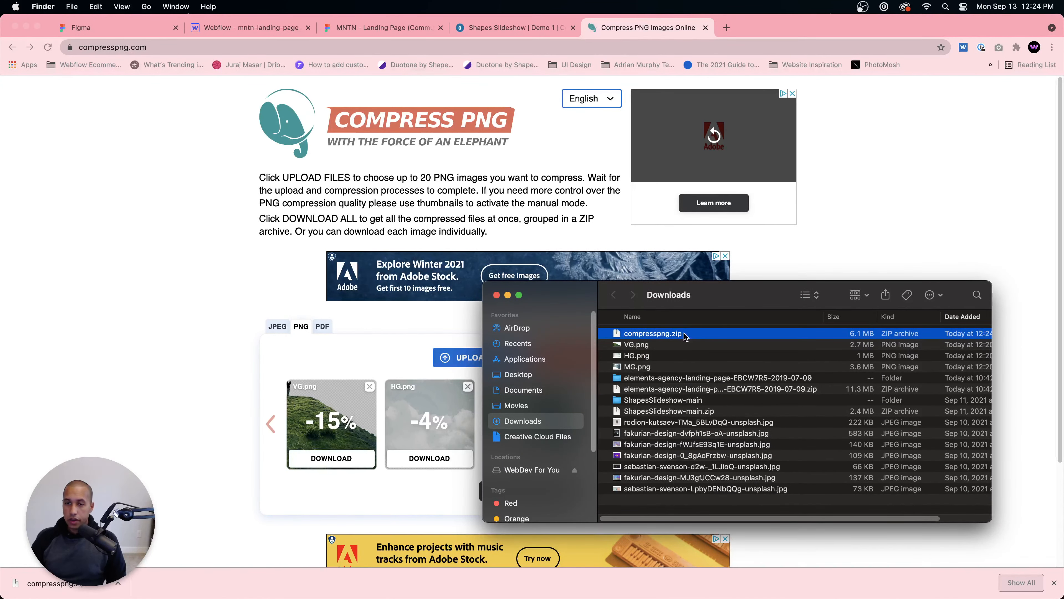
{"action": "double_click", "coordinate": [653, 333]}
{"action": "double_click", "coordinate": [644, 335]}
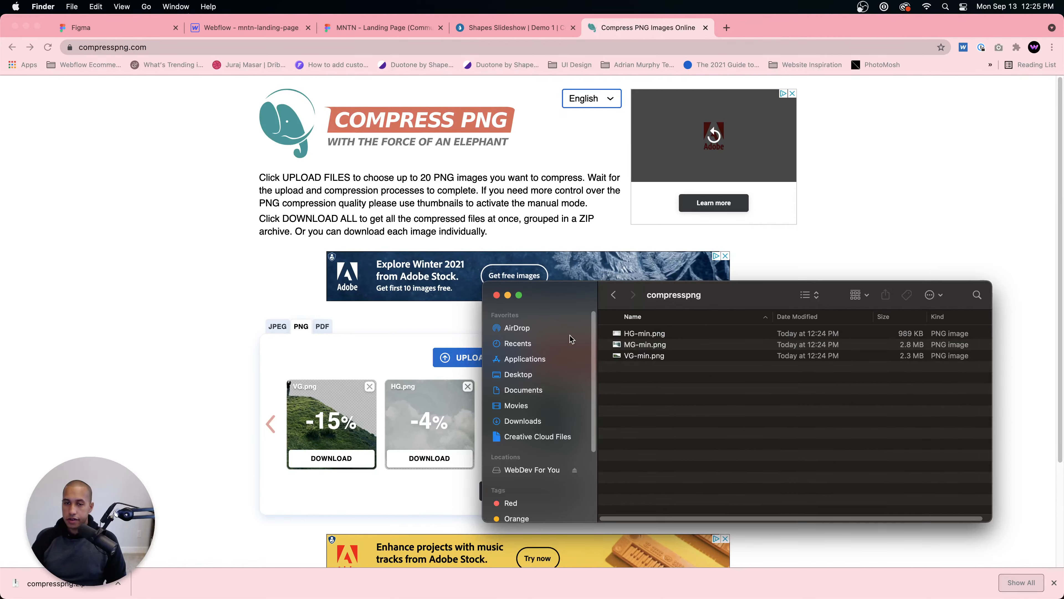
Step: Return to the Downloads folder and open the original VG.png, HG.png and MG.png together in Preview
{"action": "left_click", "coordinate": [614, 295]}
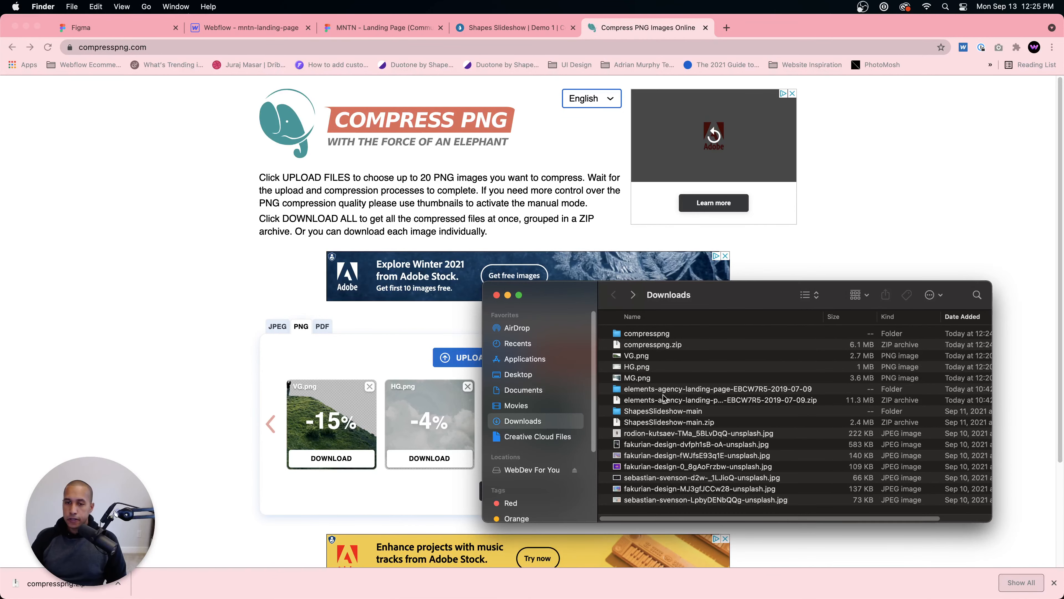
{"action": "left_click", "coordinate": [637, 356]}
{"action": "left_click", "coordinate": [638, 377], "text": "shift"}
{"action": "right_click", "coordinate": [638, 355]}
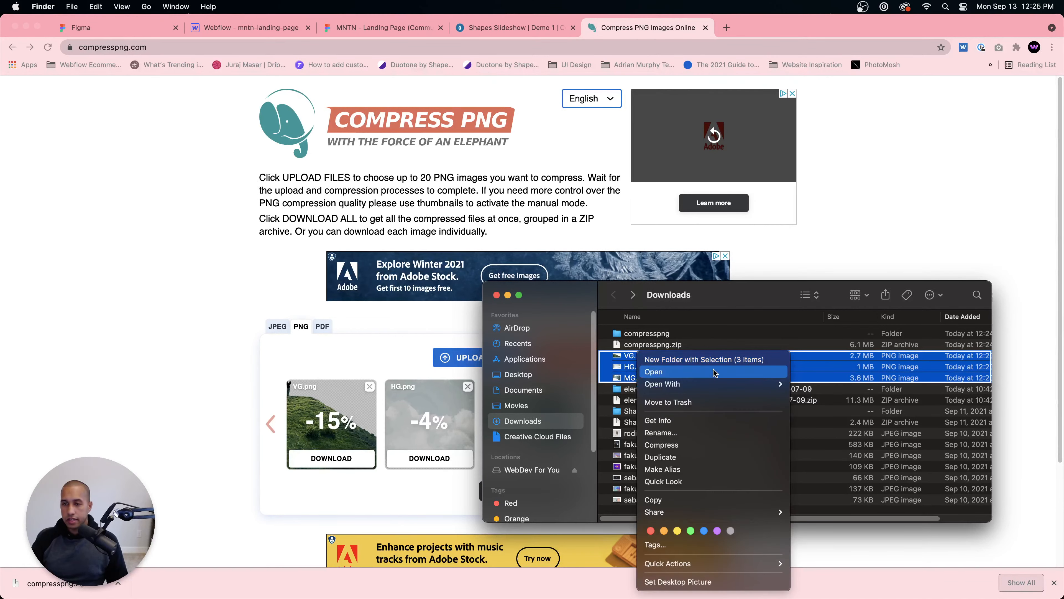
{"action": "mouse_move", "coordinate": [734, 383]}
{"action": "left_click", "coordinate": [828, 382]}
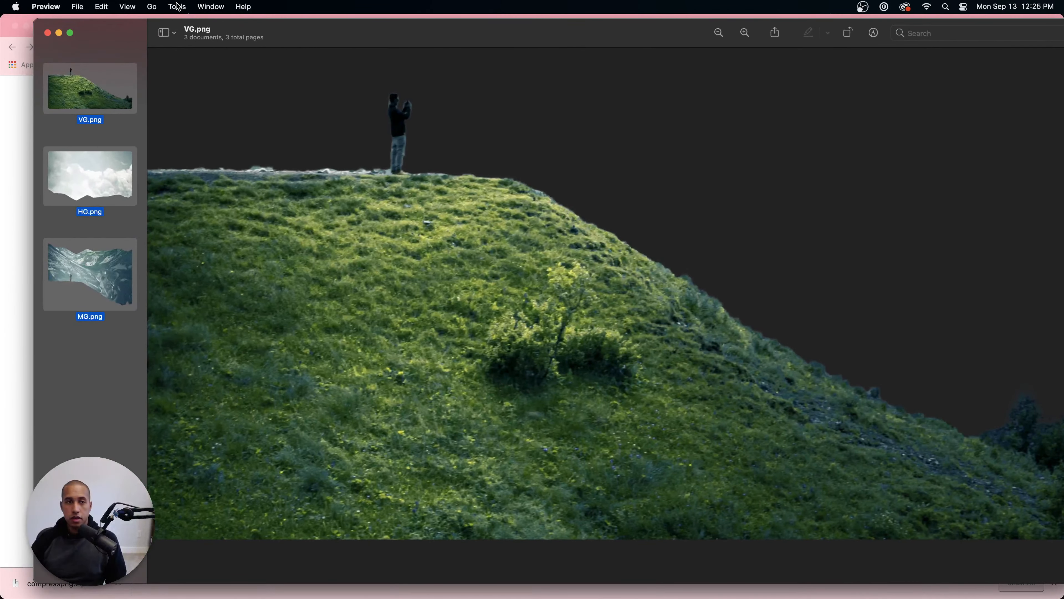
Step: Resize all three images proportionally to a width of 1920 pixels, save them and close the Preview window
{"action": "left_click", "coordinate": [178, 6]}
{"action": "left_click", "coordinate": [186, 69]}
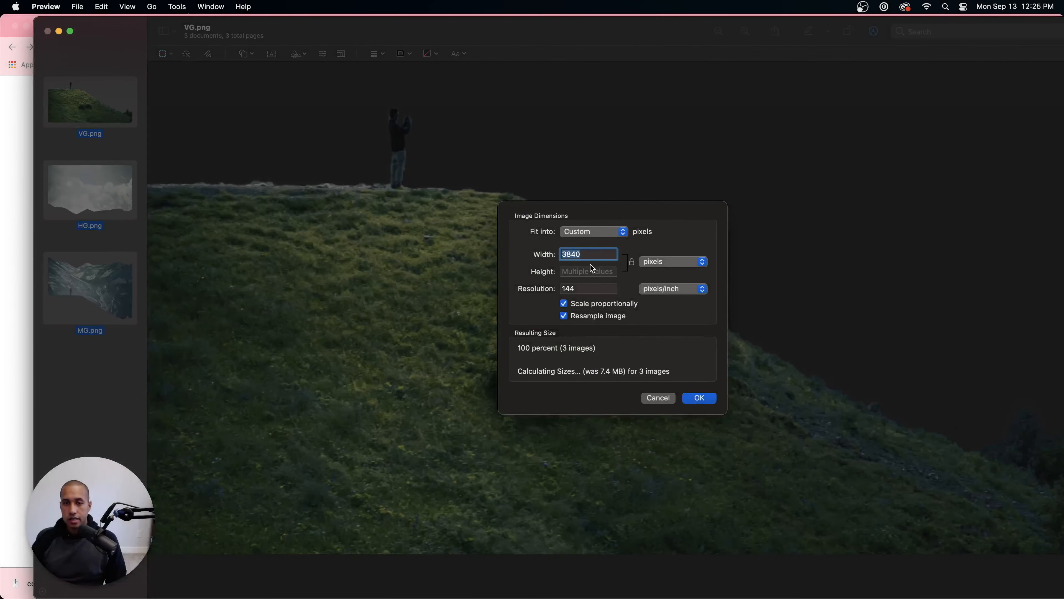
{"action": "type", "text": "1920"}
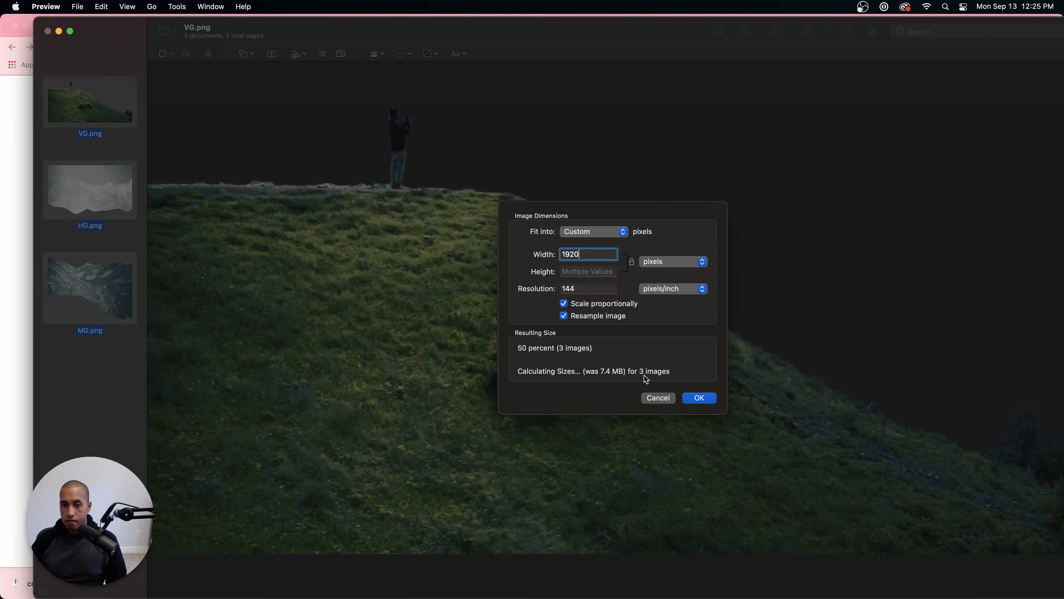
{"action": "left_click", "coordinate": [696, 399]}
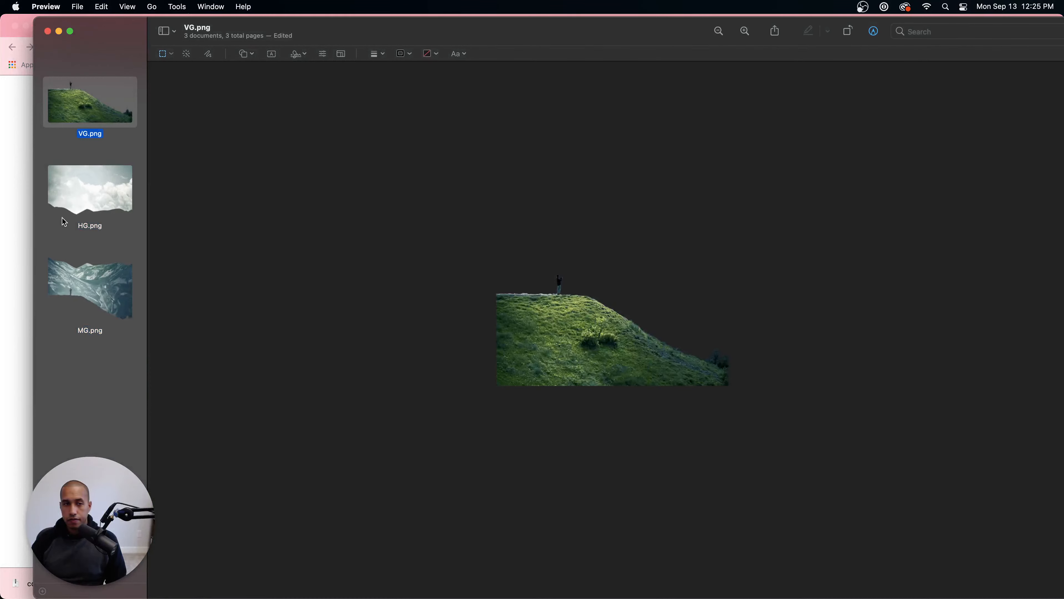
{"action": "key", "text": "super+s"}
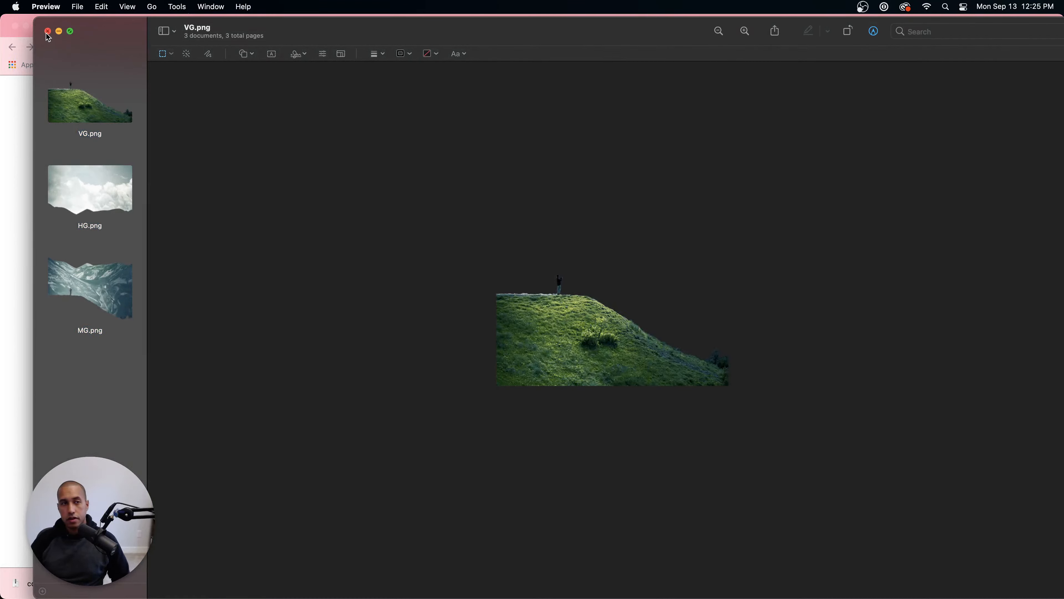
{"action": "key", "text": "super+w"}
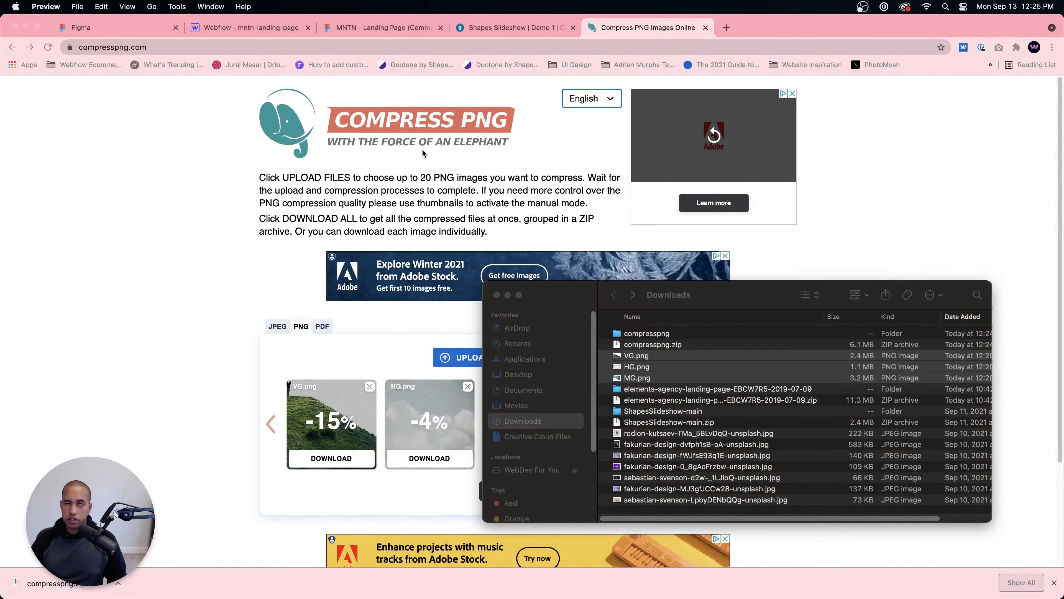
Step: Check the file sizes of the resized VG.png, HG.png and MG.png in Downloads and view MG.png in Preview
{"action": "left_click_drag", "start_coordinate": [654, 376], "coordinate": [666, 356]}
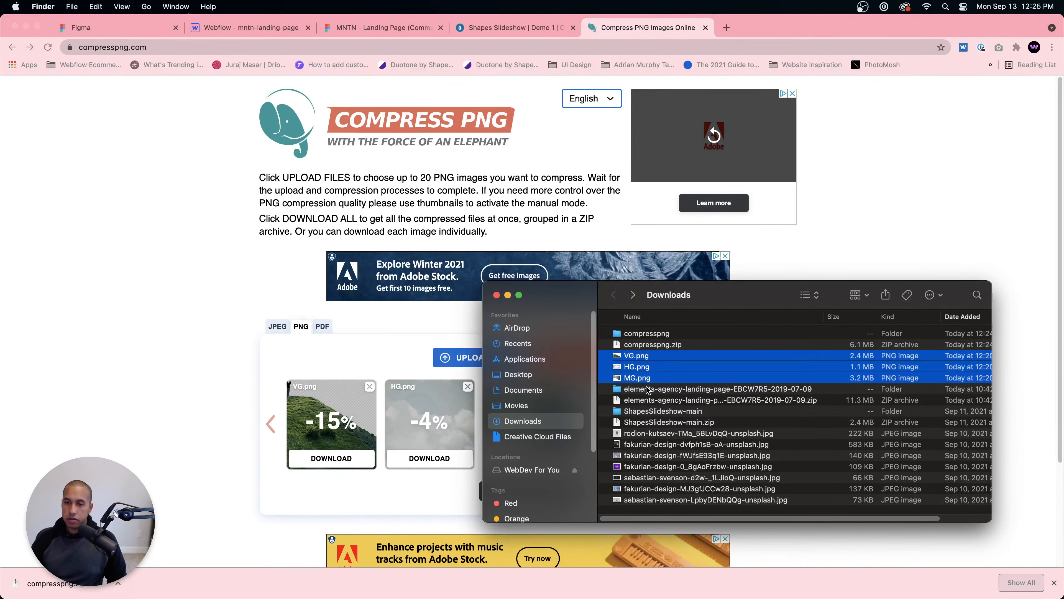
{"action": "left_click", "coordinate": [650, 400]}
{"action": "left_click", "coordinate": [664, 367]}
{"action": "left_click", "coordinate": [660, 378]}
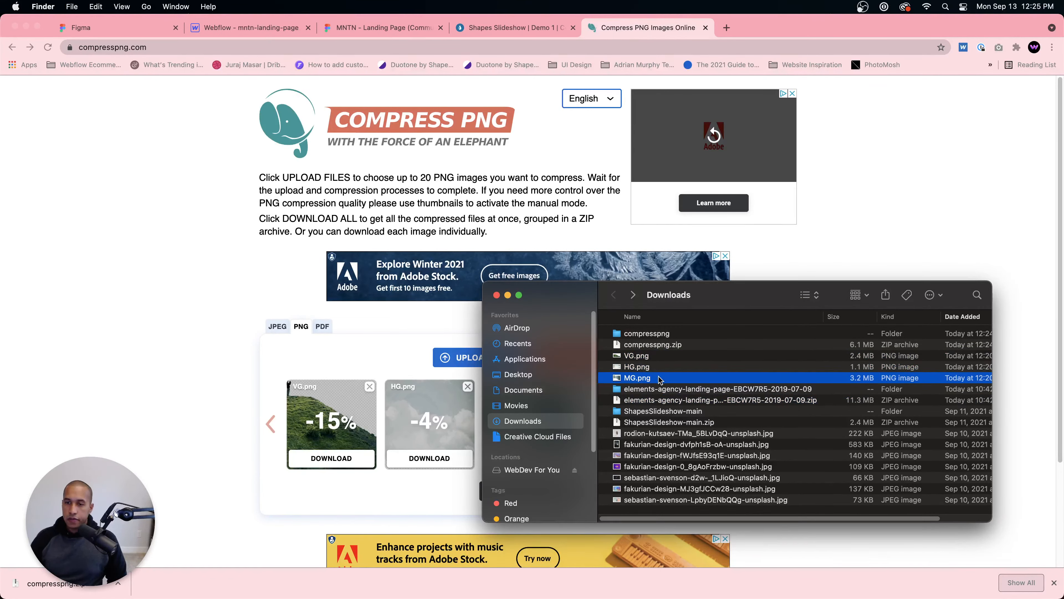
{"action": "left_click", "coordinate": [655, 367]}
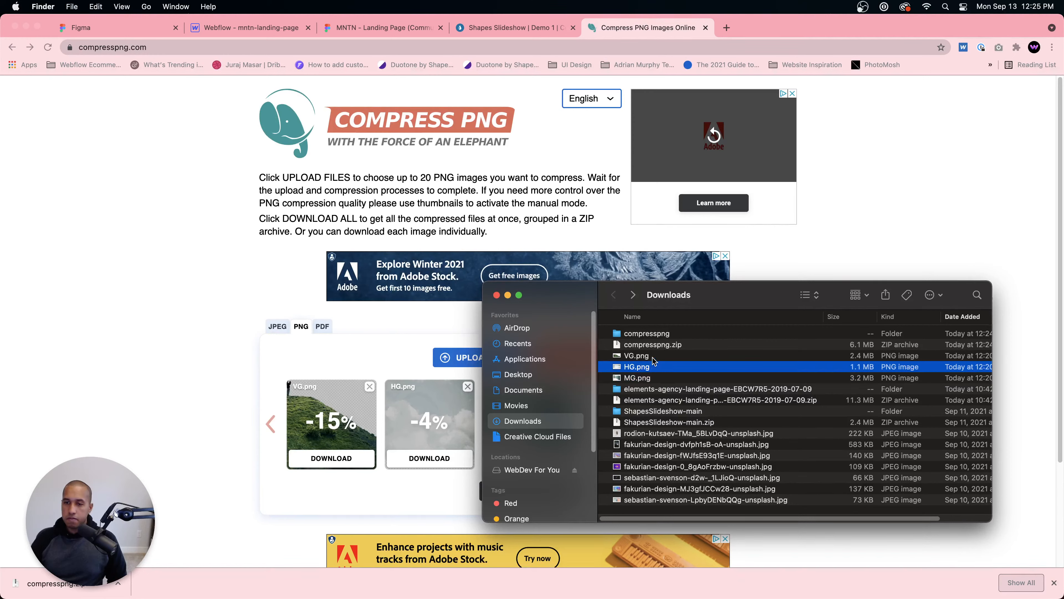
{"action": "left_click", "coordinate": [648, 378]}
{"action": "double_click", "coordinate": [648, 378]}
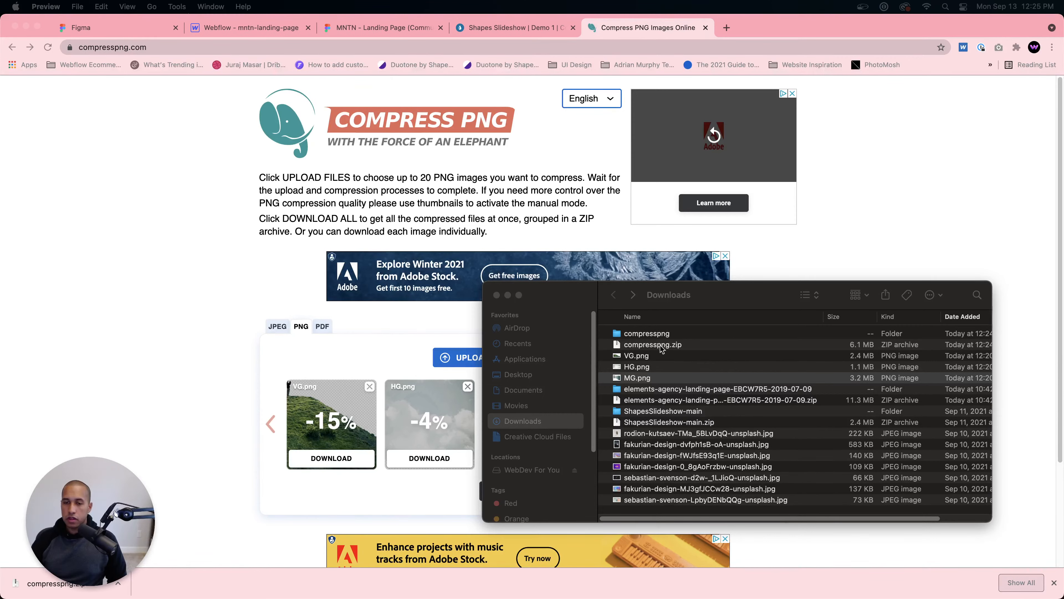
Step: Reload the Compress PNG page and upload the resized VG.png, HG.png and MG.png from Downloads for compression
{"action": "left_click", "coordinate": [48, 48]}
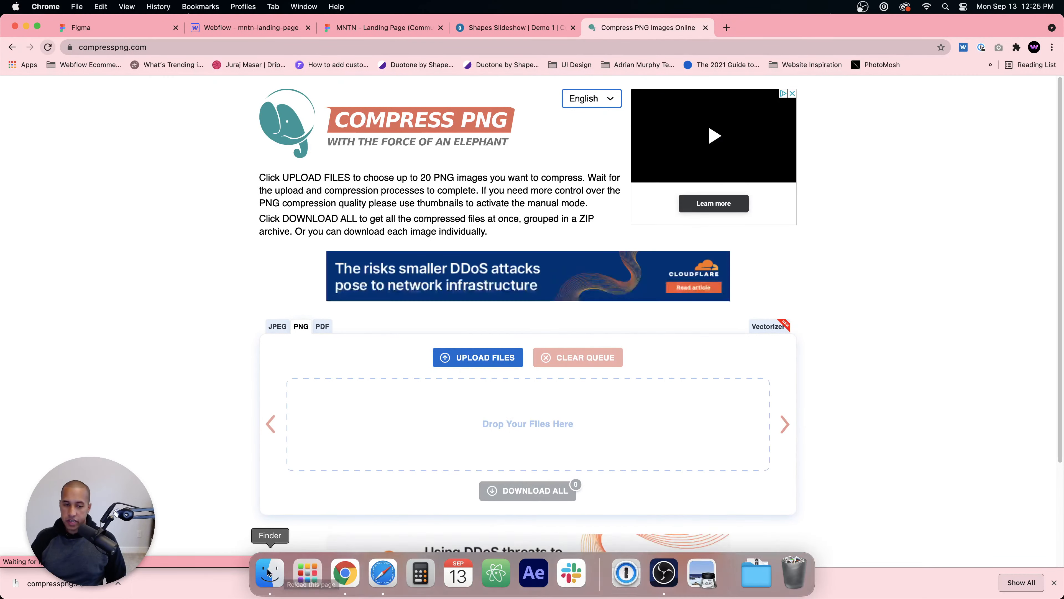
{"action": "left_click", "coordinate": [269, 570]}
{"action": "left_click", "coordinate": [637, 356], "text": "shift"}
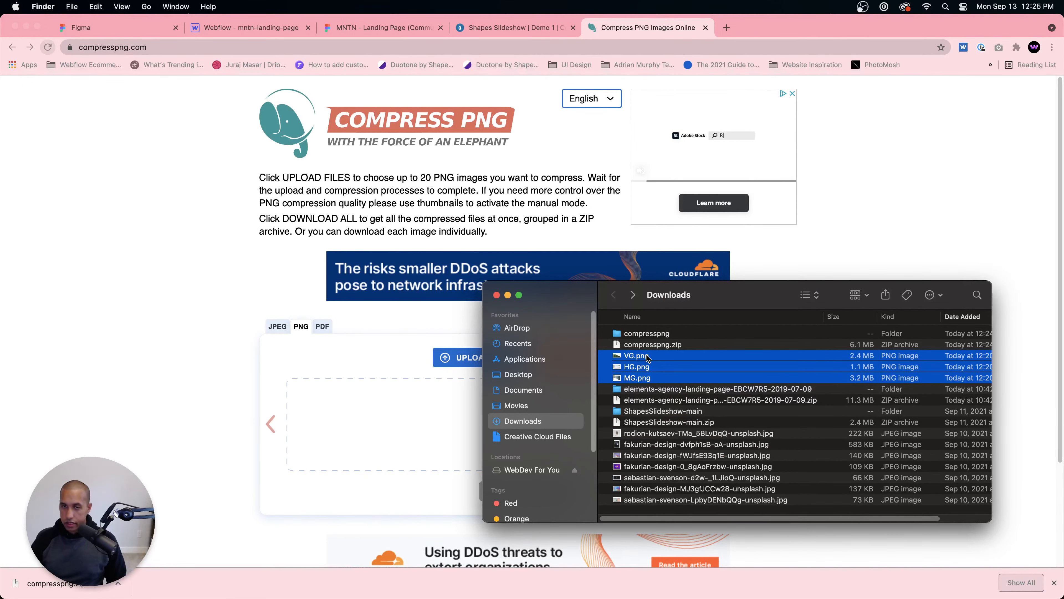
{"action": "left_click_drag", "start_coordinate": [648, 357], "coordinate": [401, 419]}
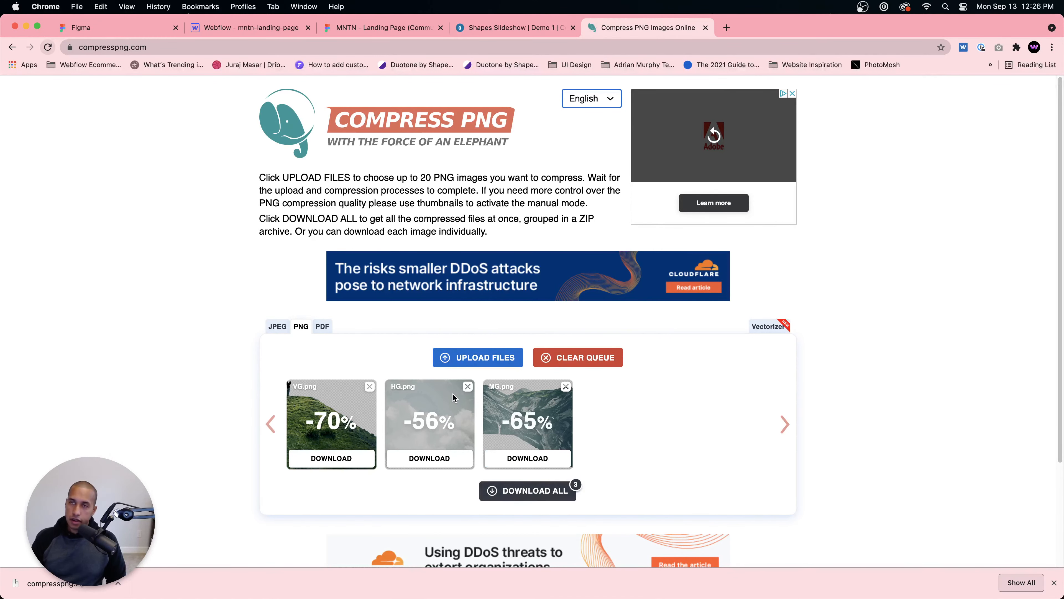
Step: Download all three compressed images as a ZIP archive and show the Downloads folder
{"action": "left_click", "coordinate": [545, 493]}
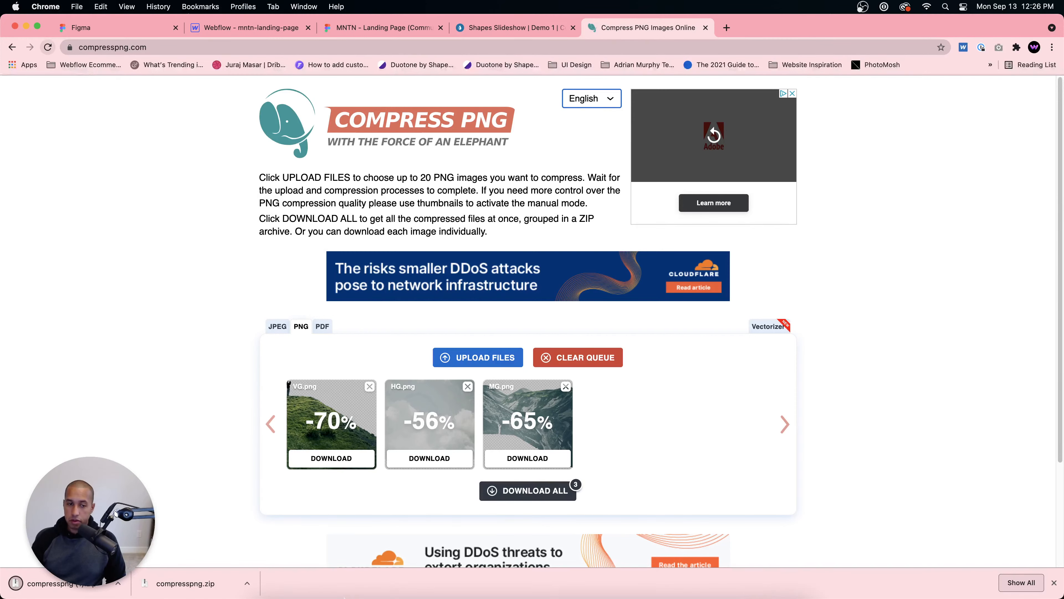
{"action": "mouse_move", "coordinate": [345, 589]}
{"action": "left_click", "coordinate": [263, 580]}
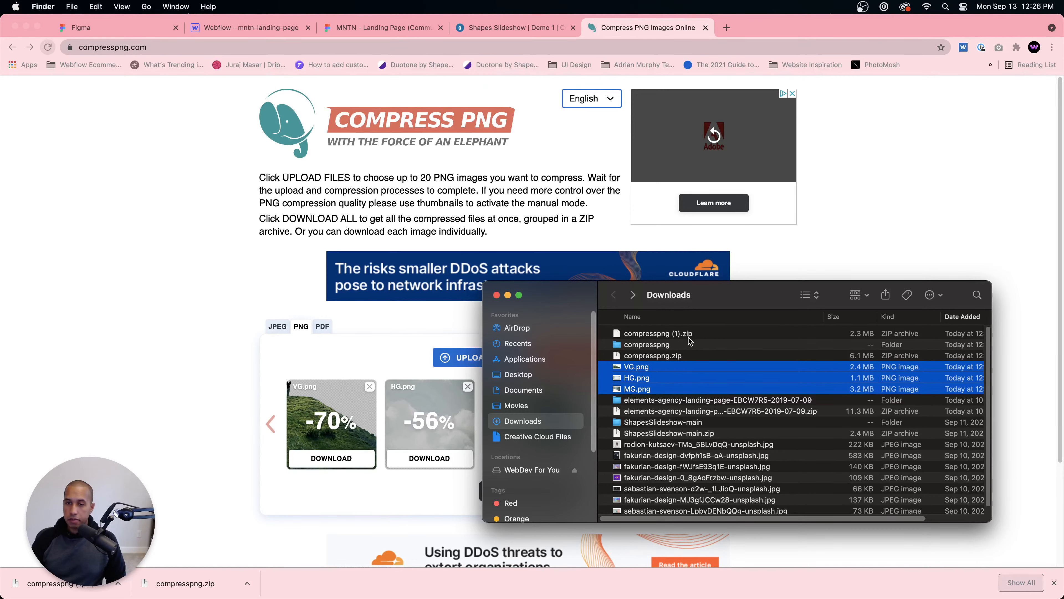
Step: Switch to the mntn-landing-page project in Webflow and delete the old HG.png, VG.png and MG.png from the assets
{"action": "left_click", "coordinate": [307, 27]}
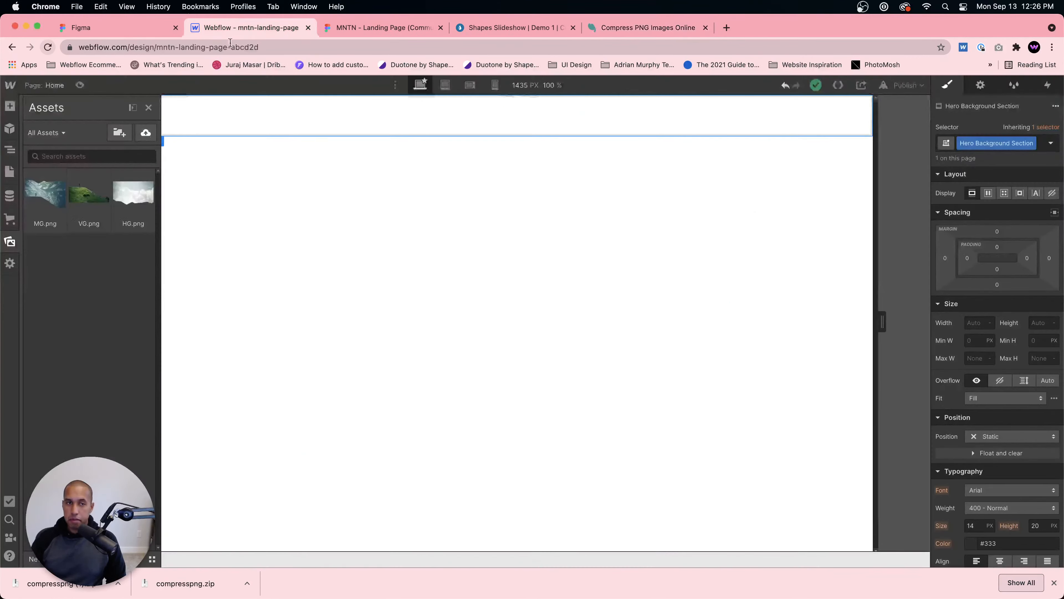
{"action": "left_click", "coordinate": [150, 178]}
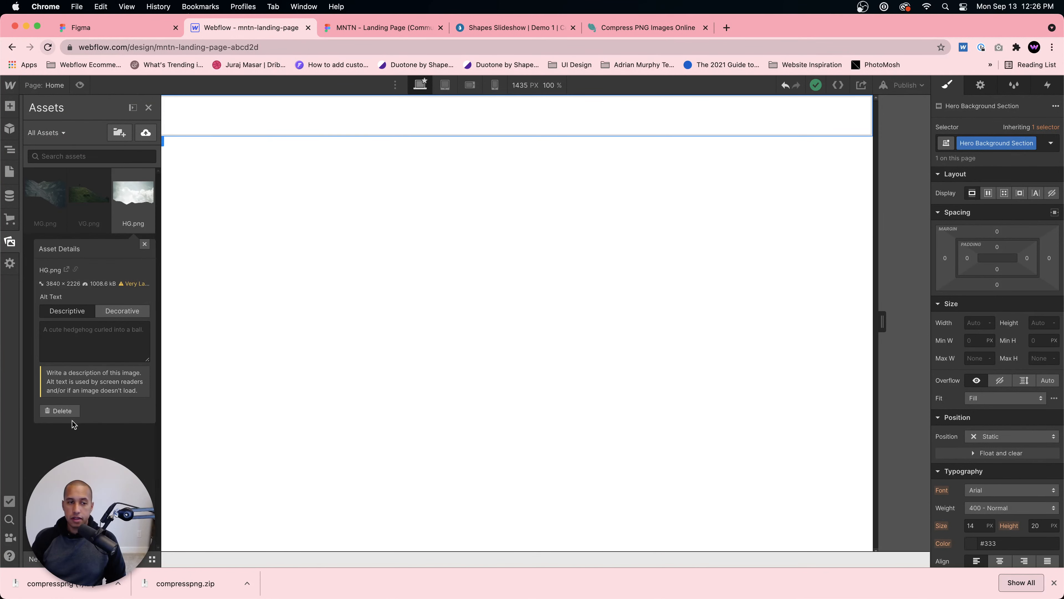
{"action": "left_click", "coordinate": [62, 410]}
{"action": "left_click", "coordinate": [62, 480]}
{"action": "left_click", "coordinate": [105, 176]}
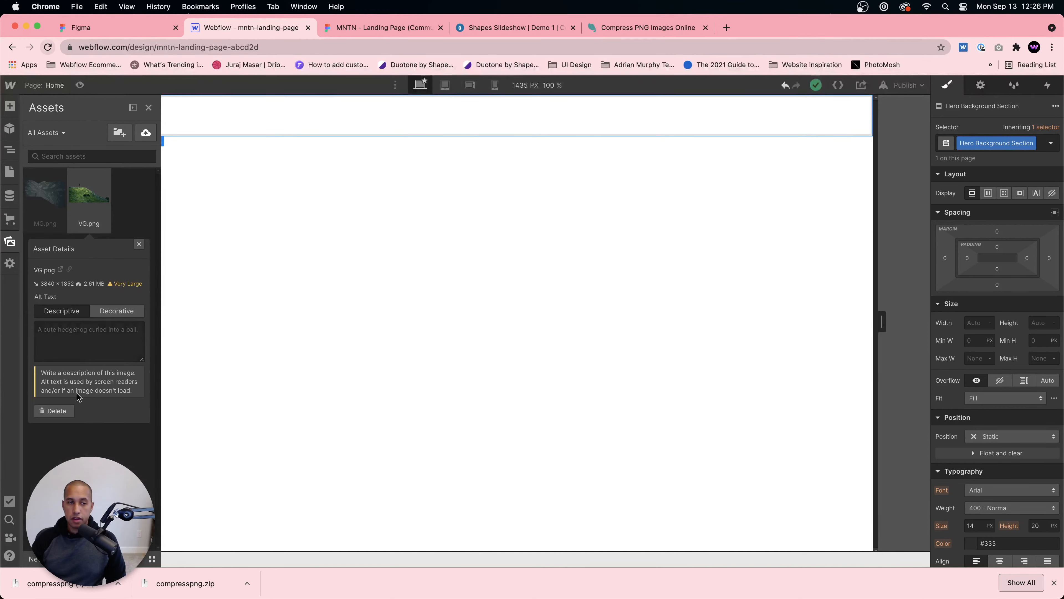
{"action": "left_click", "coordinate": [67, 415]}
{"action": "left_click", "coordinate": [38, 476]}
{"action": "left_click", "coordinate": [63, 175]}
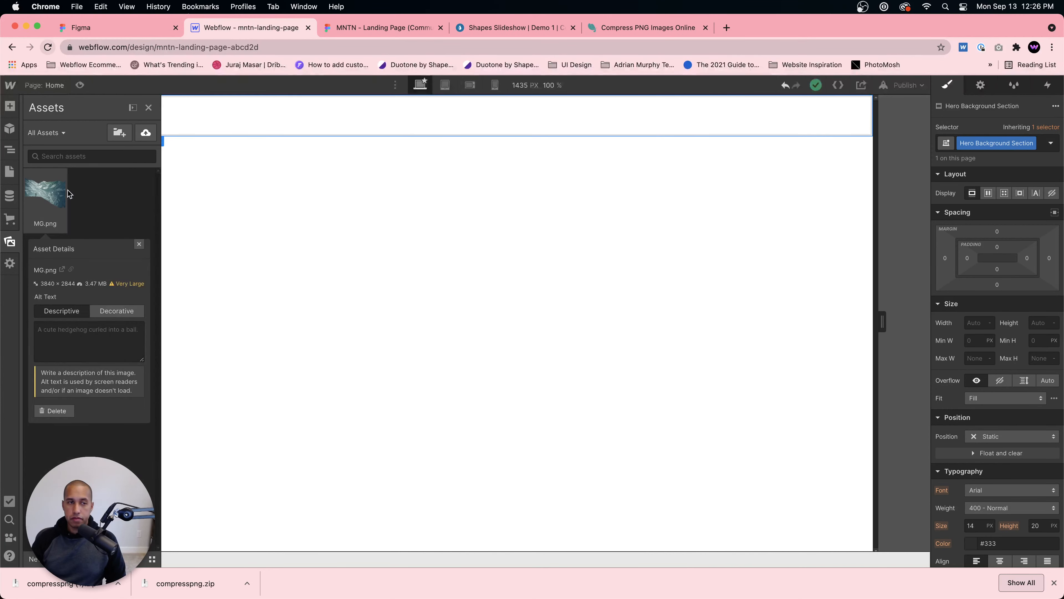
{"action": "left_click", "coordinate": [50, 411]}
{"action": "left_click", "coordinate": [40, 476]}
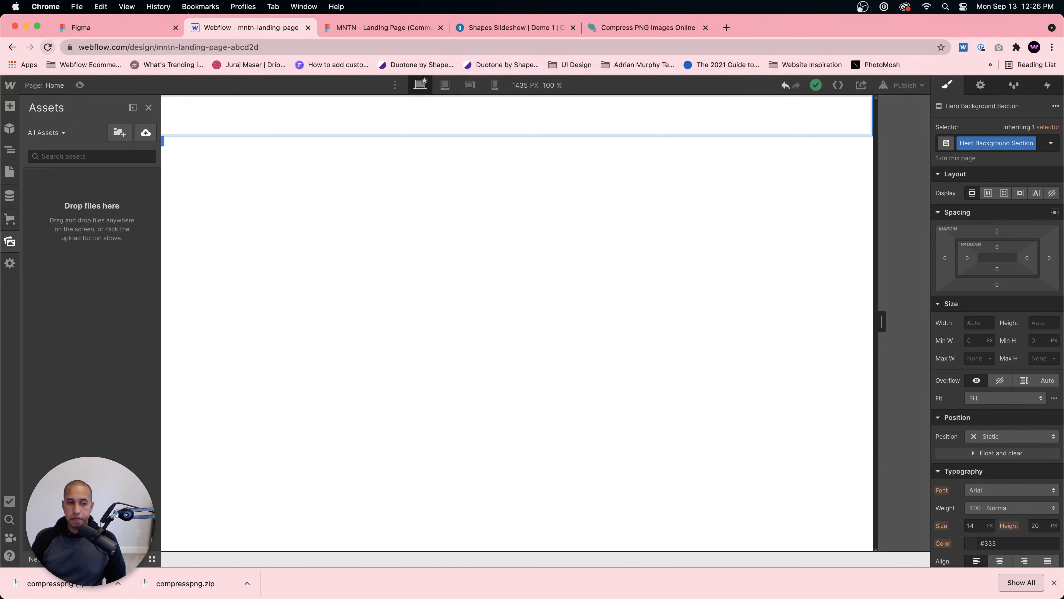
{"action": "left_click", "coordinate": [1054, 582]}
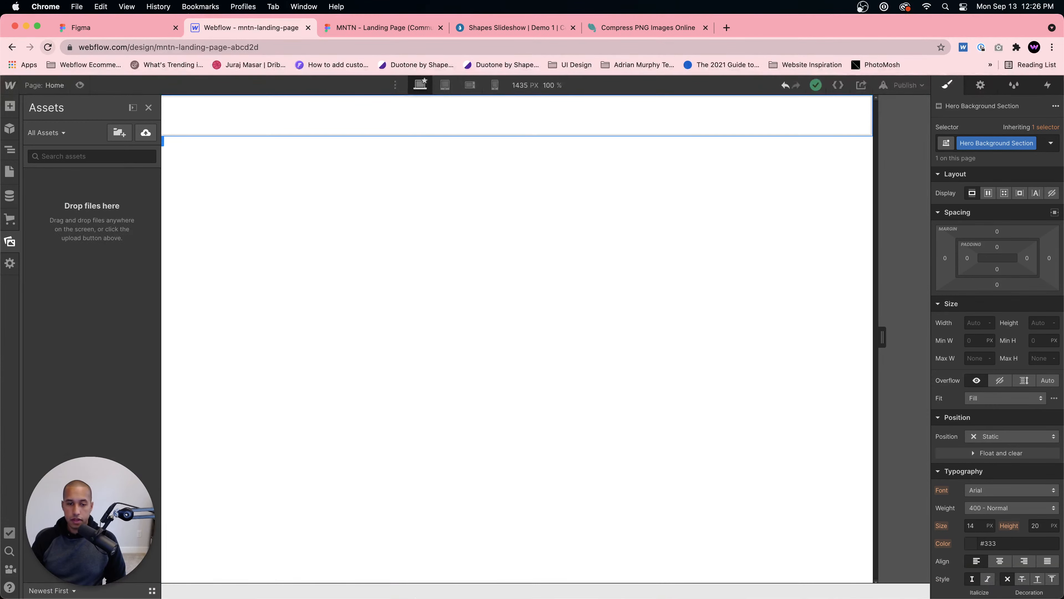
Step: Check the compresspng (1).zip archive and the compresspng folder in the Downloads folder
{"action": "mouse_move", "coordinate": [316, 584]}
{"action": "left_click", "coordinate": [270, 572]}
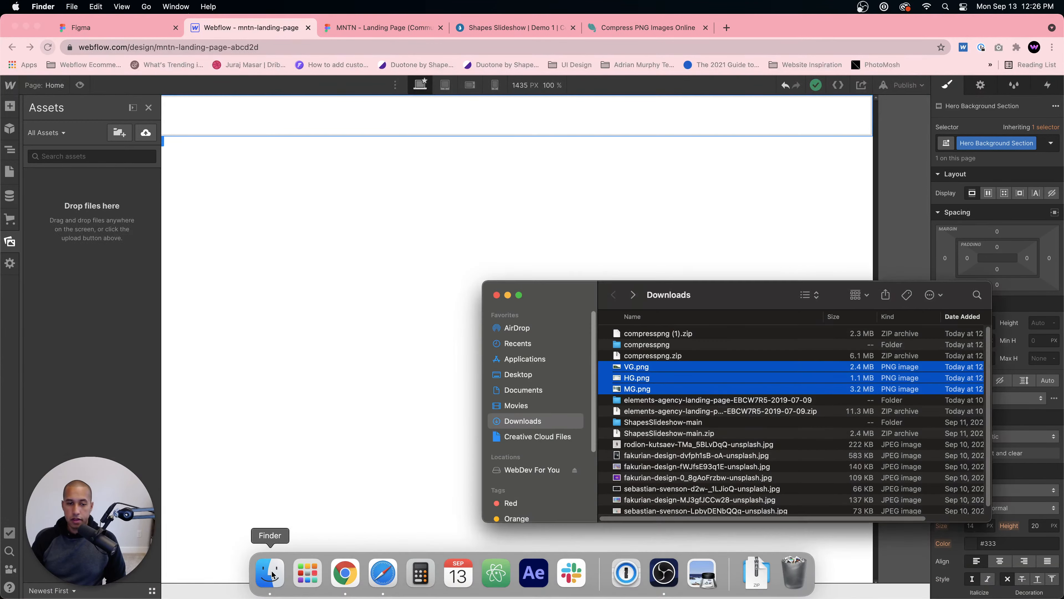
{"action": "left_click", "coordinate": [657, 335]}
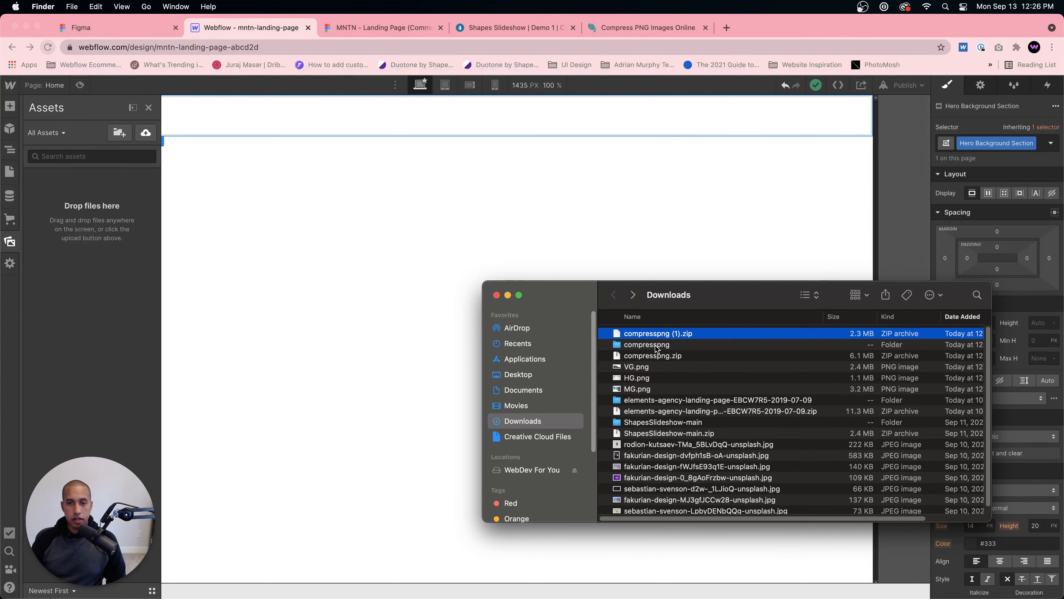
{"action": "left_click", "coordinate": [662, 345]}
Step: Return to the Compress PNG page and download all the compressed images again as a ZIP archive
{"action": "left_click", "coordinate": [655, 30]}
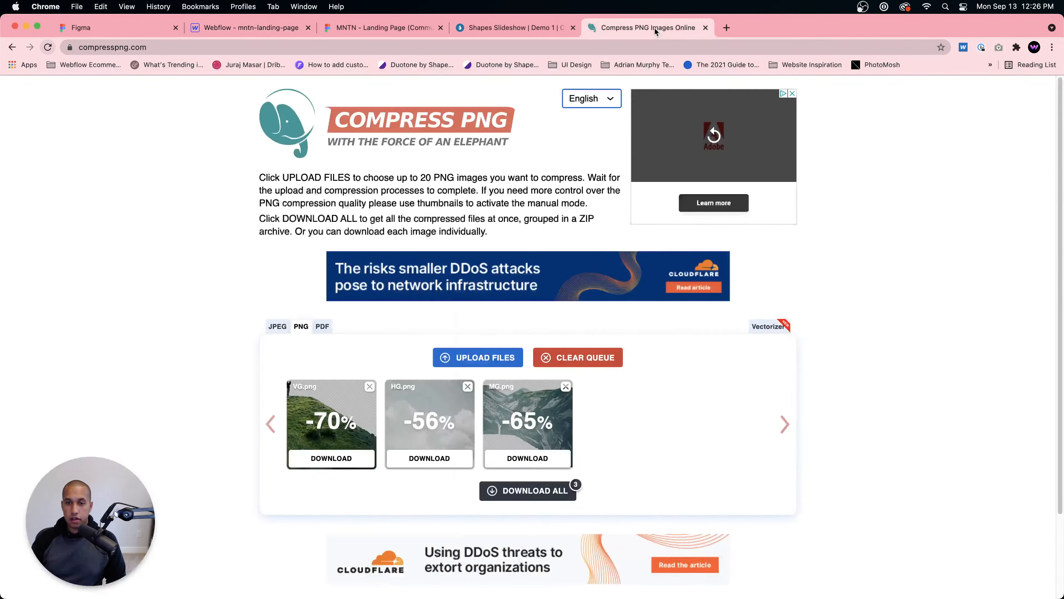
{"action": "left_click", "coordinate": [533, 496]}
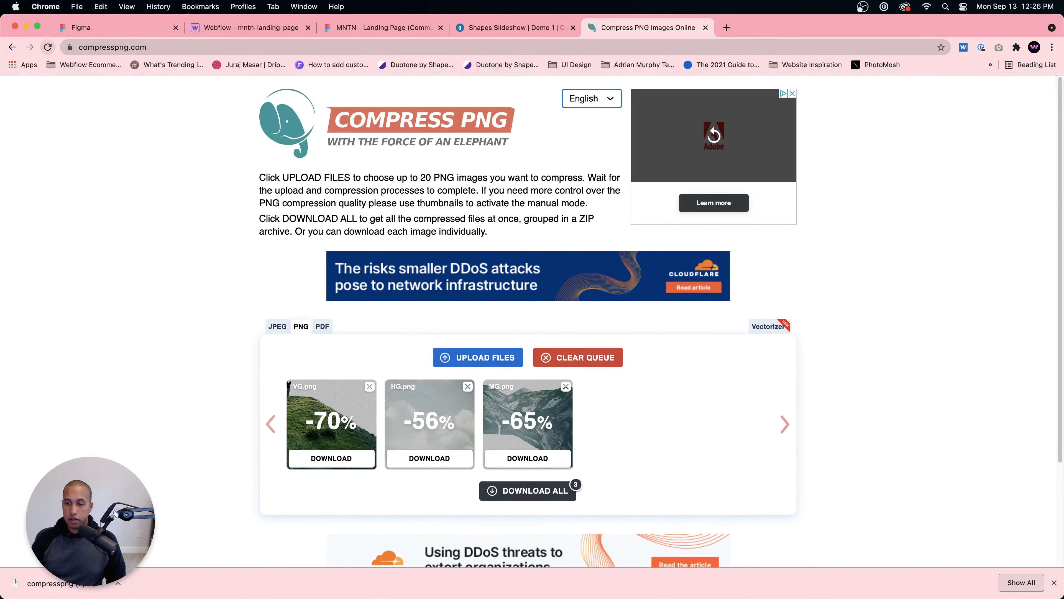
{"action": "left_click", "coordinate": [1054, 582]}
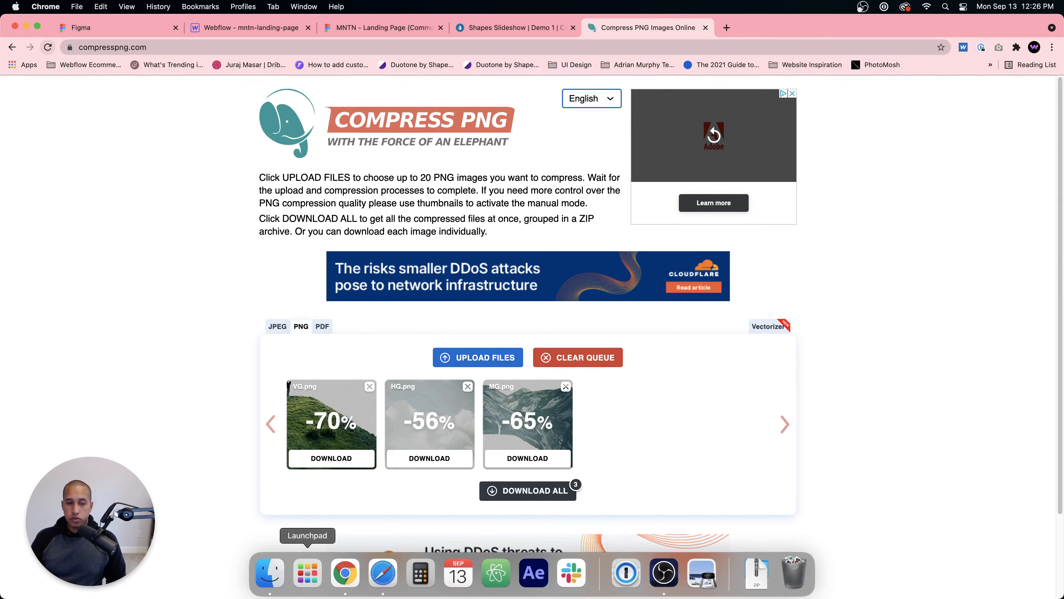
Step: Extract compresspng (2).zip in Downloads and check the sizes of the compressed images in its folder
{"action": "left_click", "coordinate": [269, 570]}
{"action": "double_click", "coordinate": [679, 334]}
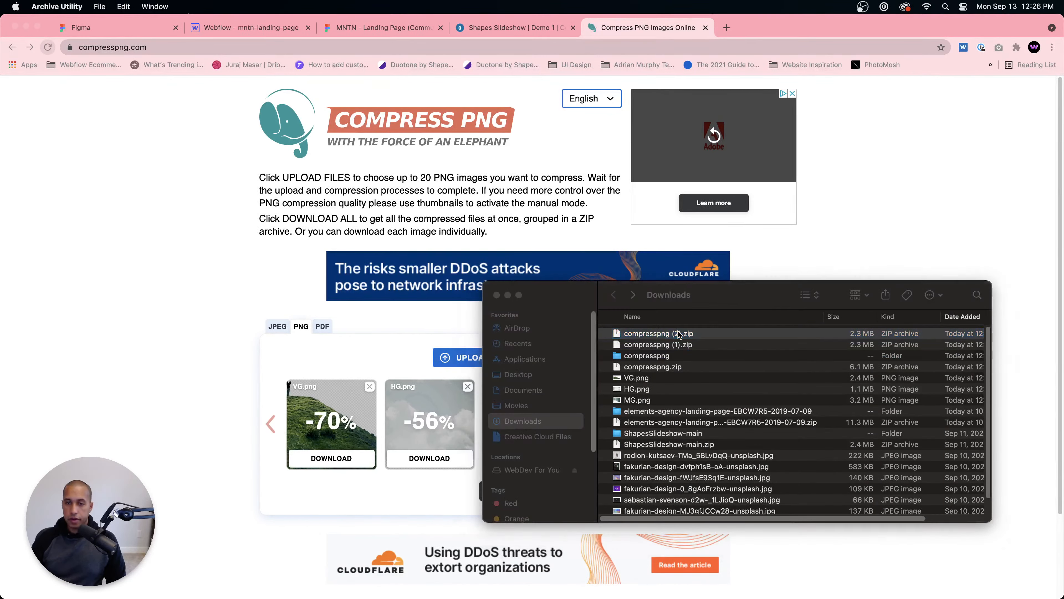
{"action": "double_click", "coordinate": [688, 333]}
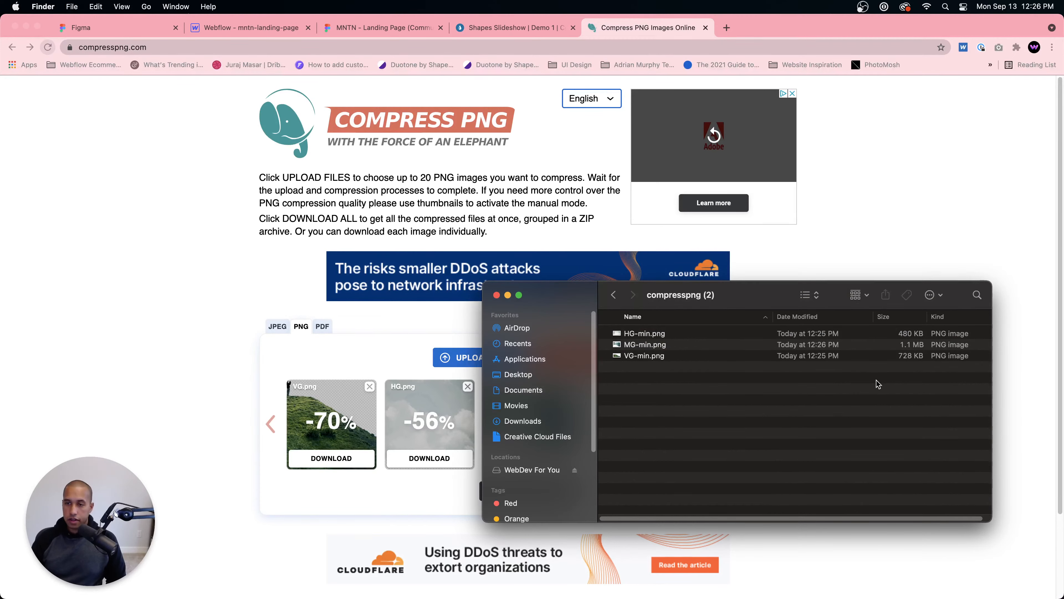
{"action": "left_click_drag", "start_coordinate": [878, 385], "coordinate": [805, 316]}
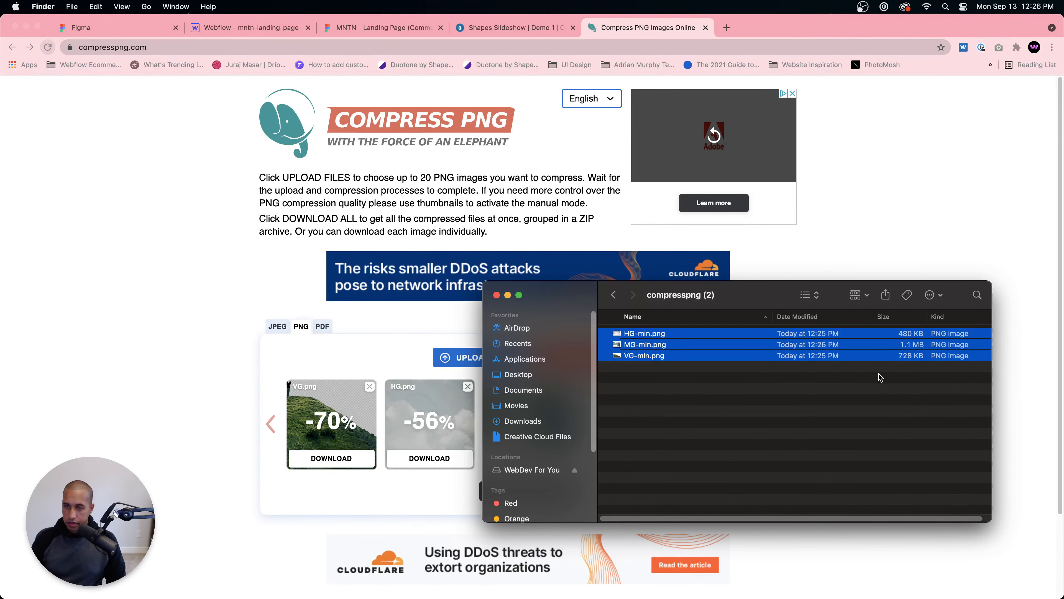
{"action": "left_click", "coordinate": [714, 368]}
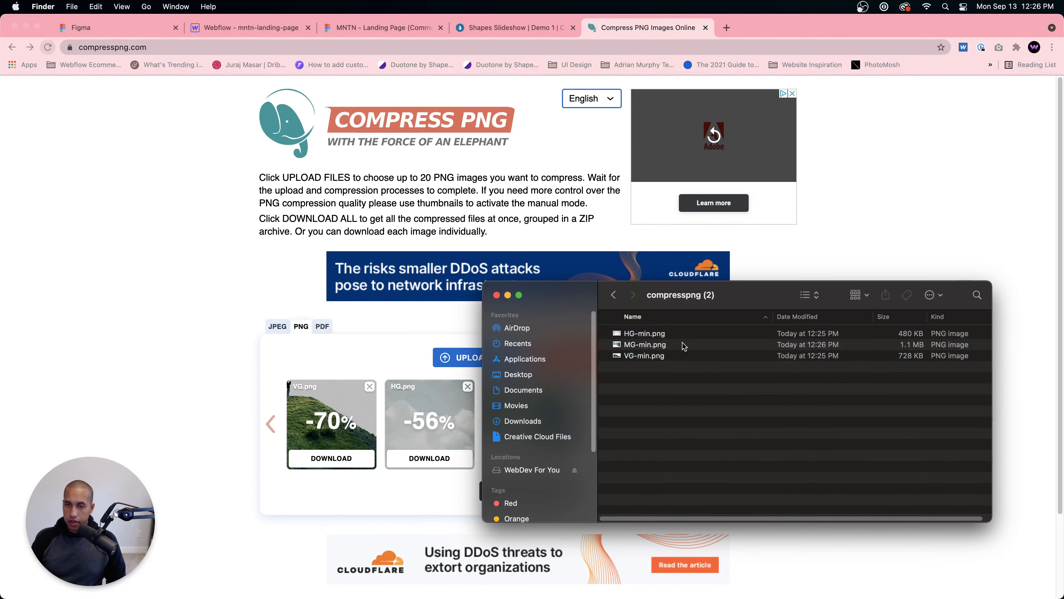
Step: Return to Webflow and upload HG-min.png, MG-min.png and VG-min.png from the extracted folder to the project assets
{"action": "left_click", "coordinate": [252, 29]}
{"action": "left_click", "coordinate": [269, 573]}
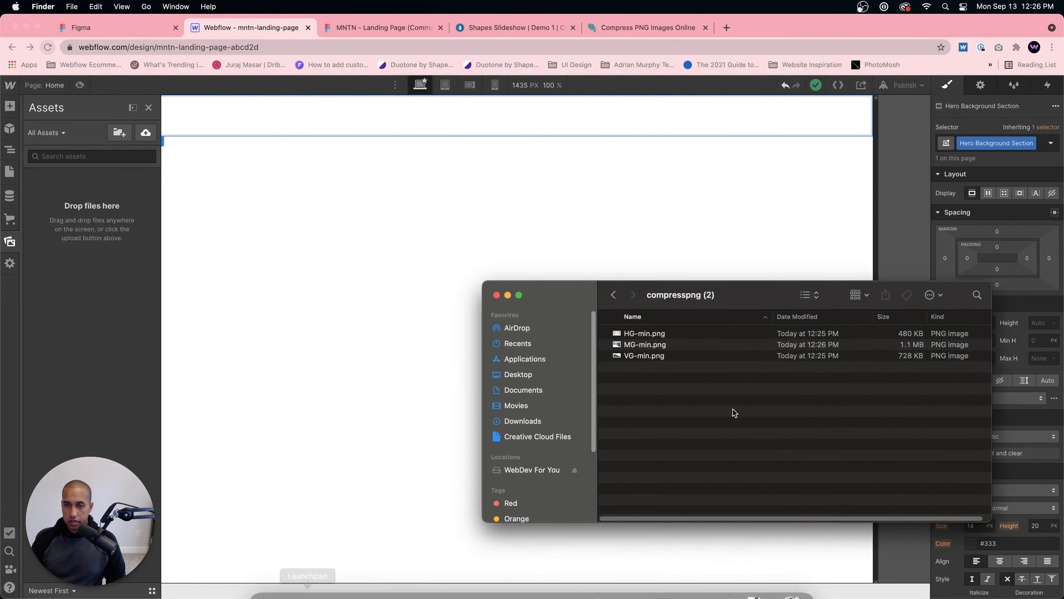
{"action": "left_click_drag", "start_coordinate": [734, 413], "coordinate": [114, 294]}
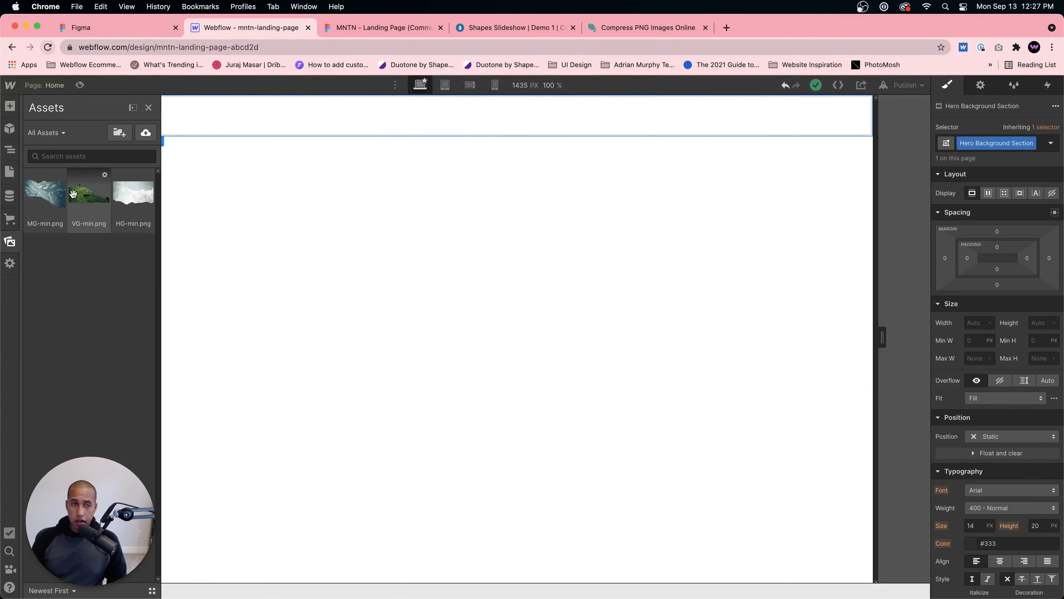
Step: Review the MNTN landing page design in Figma, comparing its hero area with the Hero Background Section in Webflow
{"action": "left_click", "coordinate": [344, 29]}
{"action": "scroll", "coordinate": [588, 315], "scroll_direction": "down", "scroll_amount": 10}
{"action": "scroll", "coordinate": [588, 315], "scroll_direction": "down", "scroll_amount": 8}
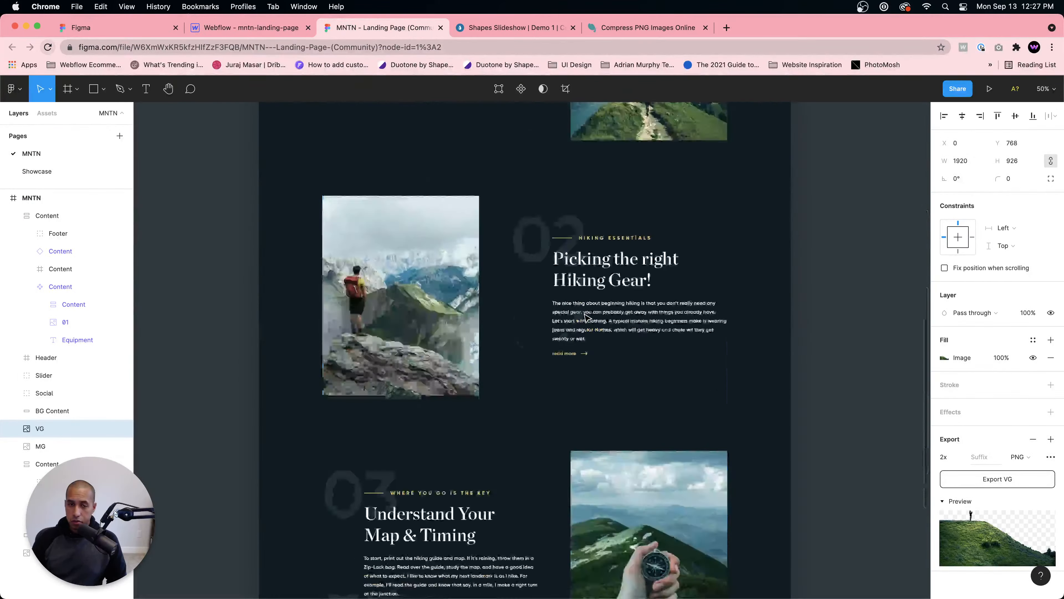
{"action": "scroll", "coordinate": [586, 316], "scroll_direction": "up", "scroll_amount": 15}
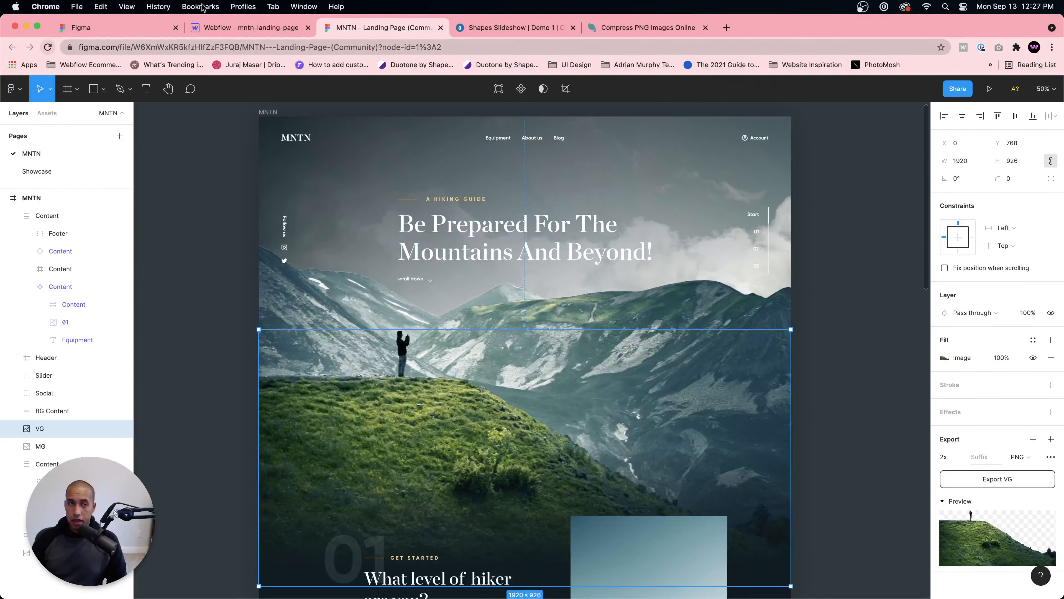
{"action": "left_click", "coordinate": [251, 28]}
{"action": "left_click", "coordinate": [225, 145]}
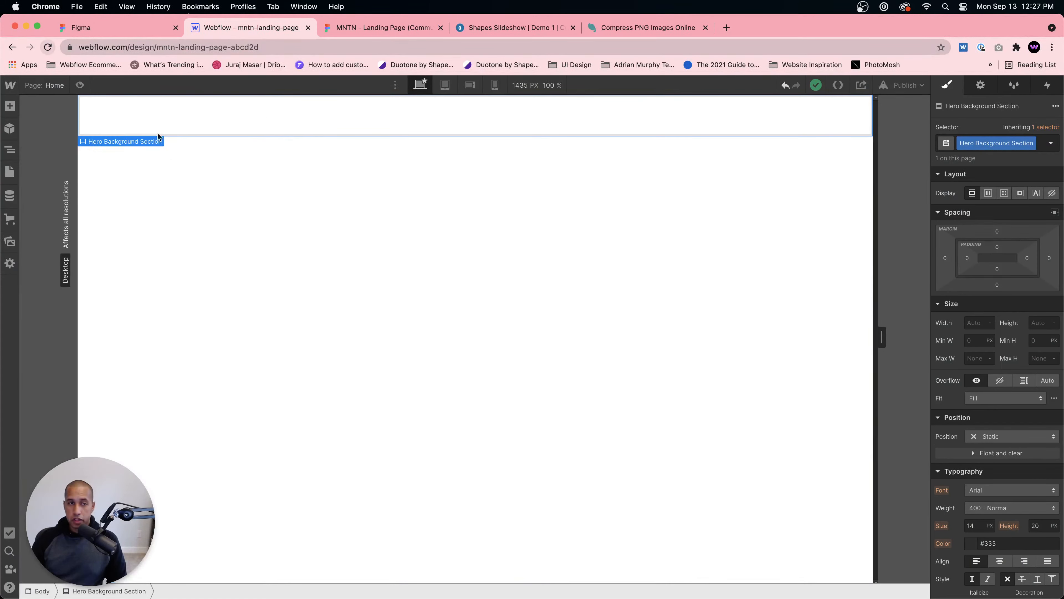
{"action": "left_click", "coordinate": [361, 29]}
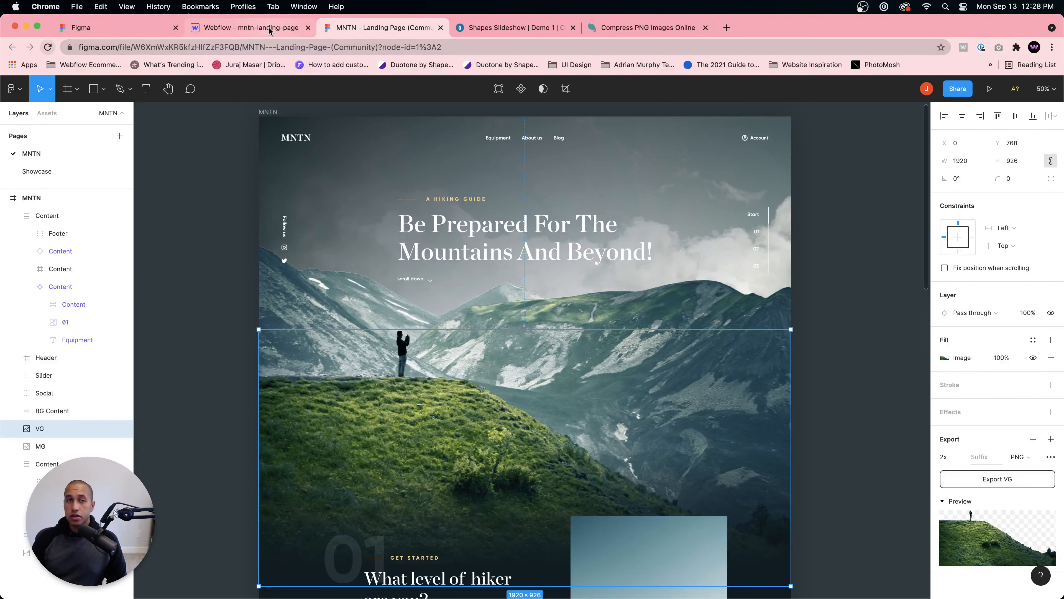
{"action": "scroll", "coordinate": [525, 284], "scroll_direction": "down", "scroll_amount": 3}
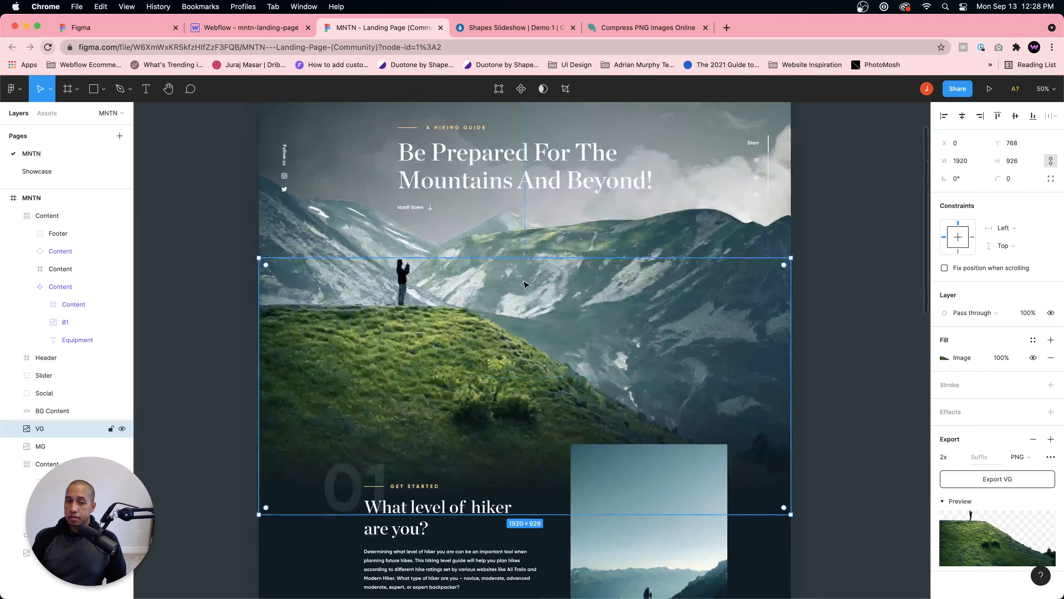
{"action": "scroll", "coordinate": [511, 268], "scroll_direction": "up", "scroll_amount": 3}
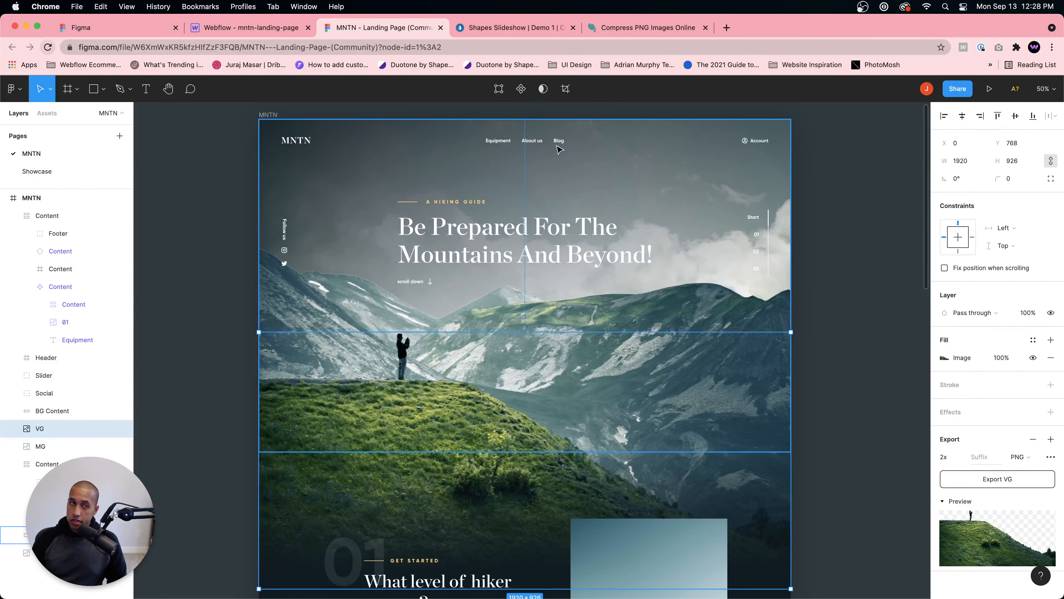
Step: Reopen the recently closed WebDev's Dandy Project site in Chrome and advance through its slideshow to examine the transitions
{"action": "left_click", "coordinate": [726, 28]}
{"action": "left_click", "coordinate": [166, 6]}
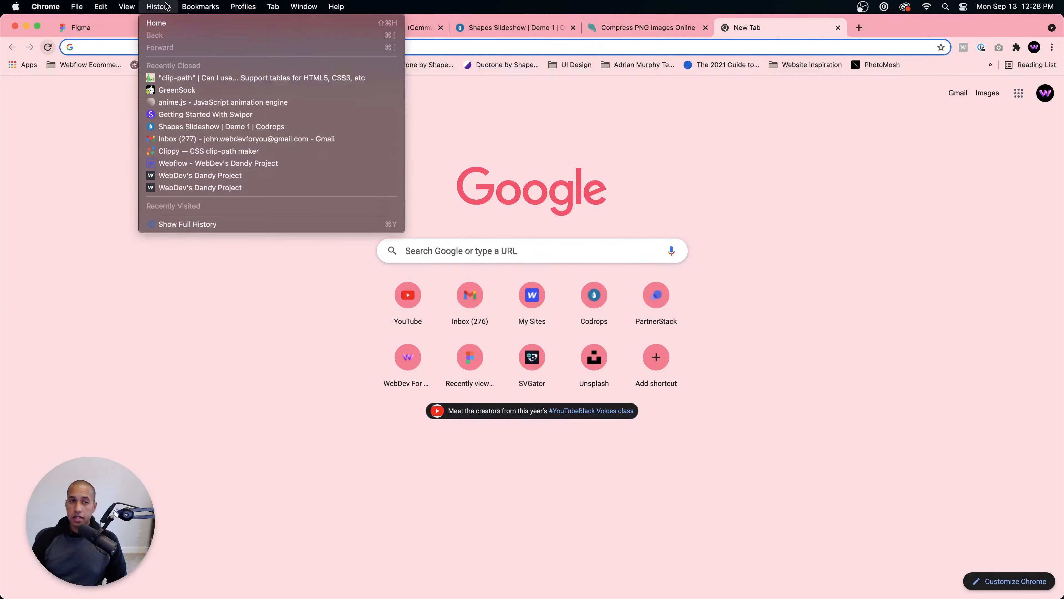
{"action": "left_click", "coordinate": [197, 175]}
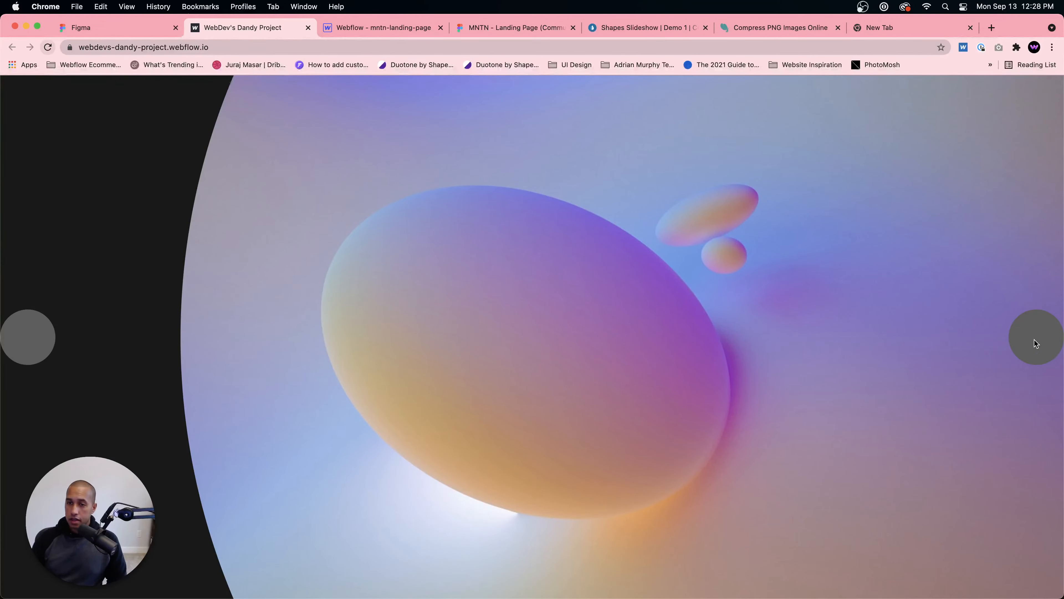
{"action": "left_click", "coordinate": [1033, 341]}
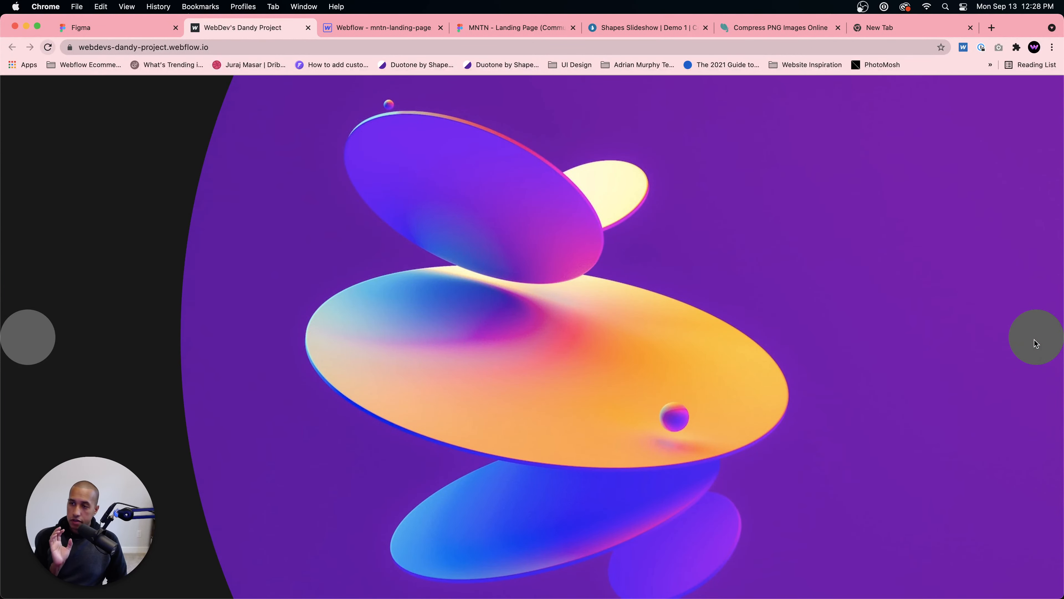
{"action": "left_click", "coordinate": [1035, 343]}
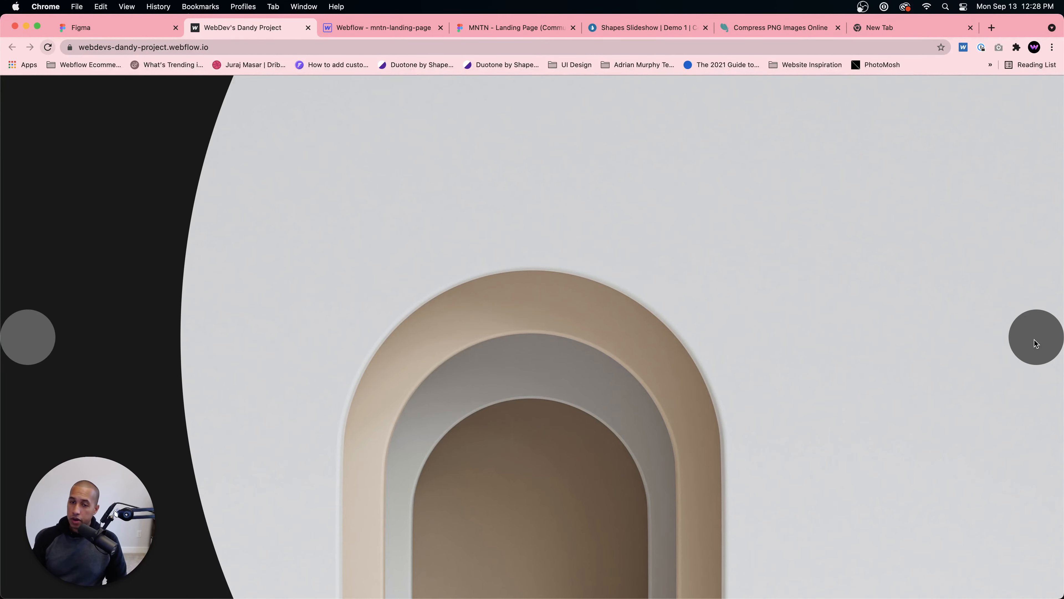
{"action": "left_click", "coordinate": [1034, 340]}
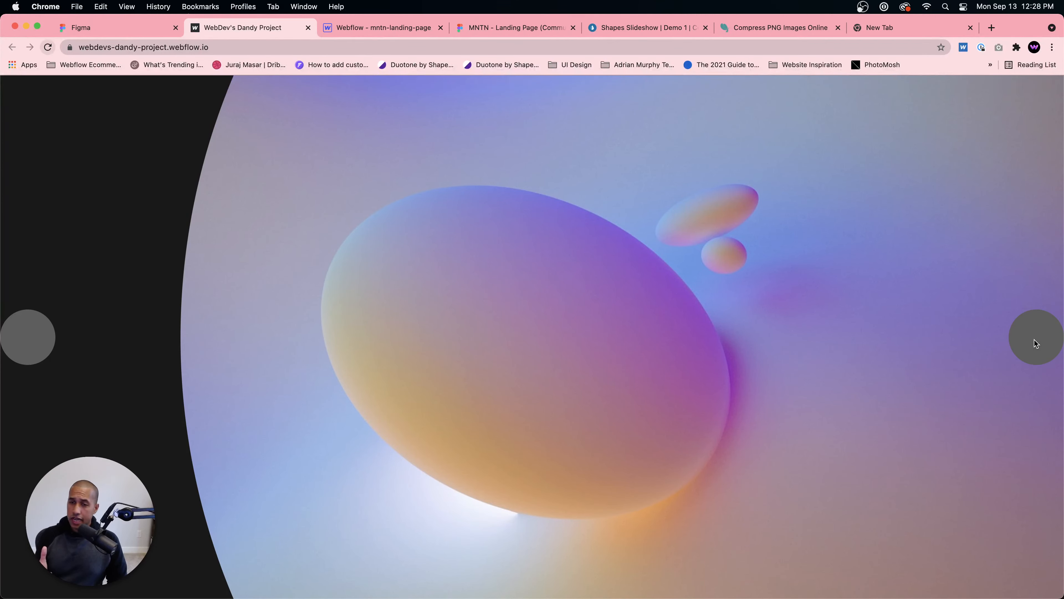
{"action": "left_click", "coordinate": [1034, 339]}
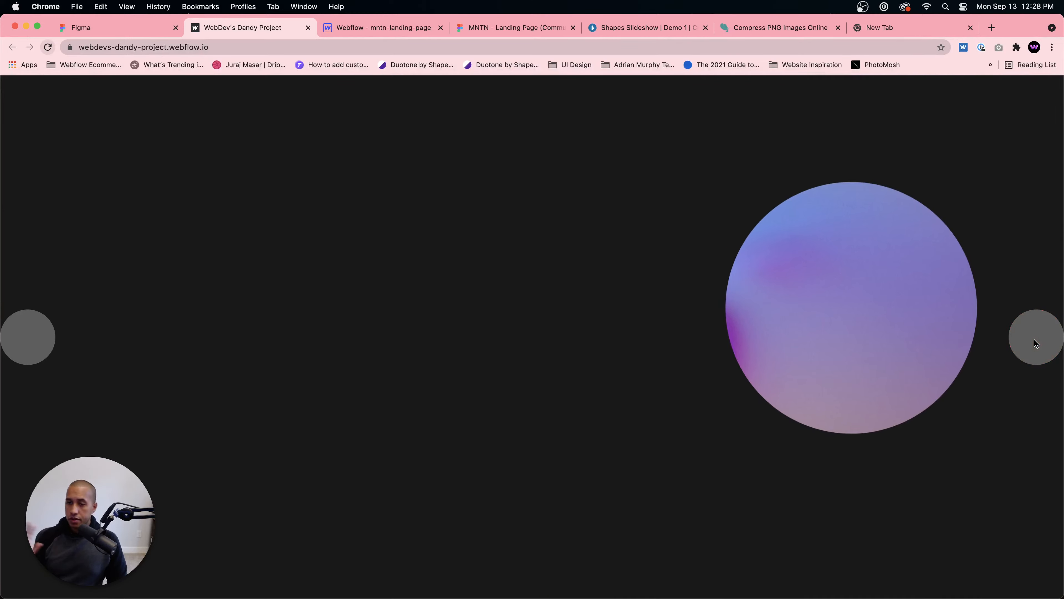
{"action": "left_click", "coordinate": [1036, 341]}
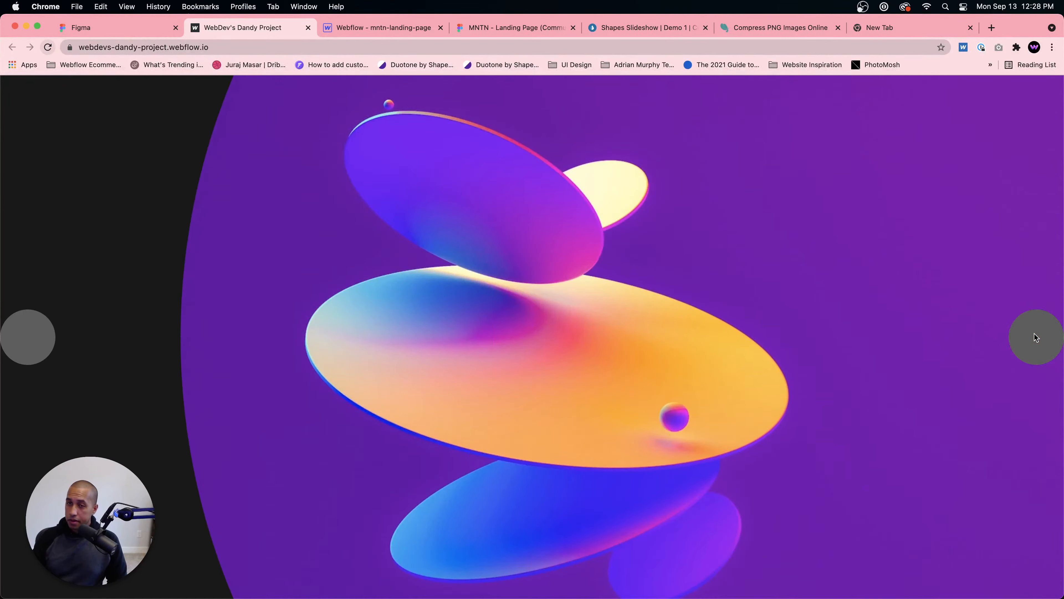
Step: Return to Webflow and place HG-min.png from the assets inside the Hero Background Section
{"action": "left_click", "coordinate": [357, 28]}
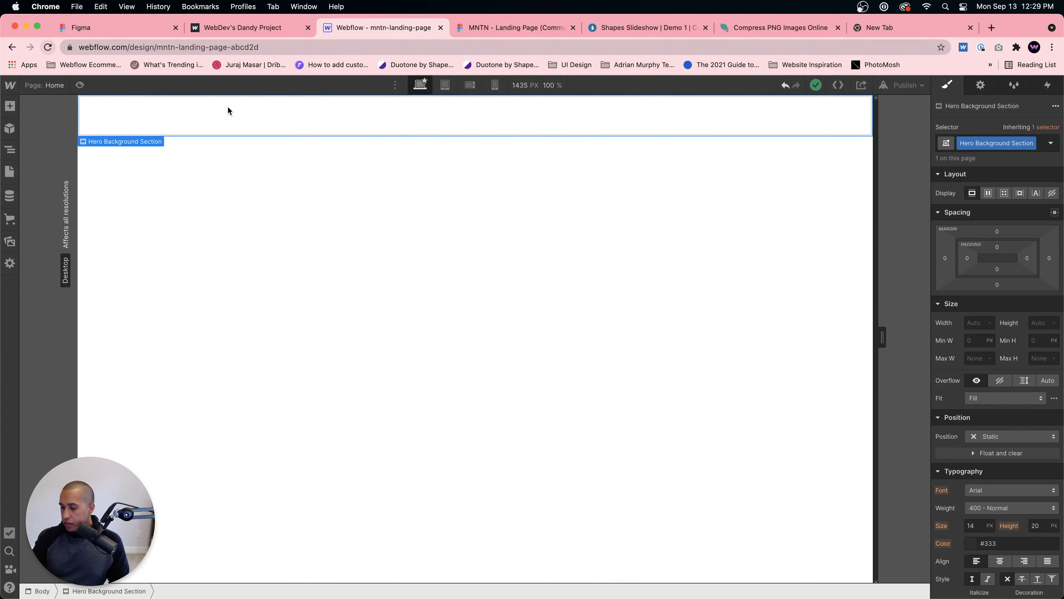
{"action": "left_click", "coordinate": [11, 243]}
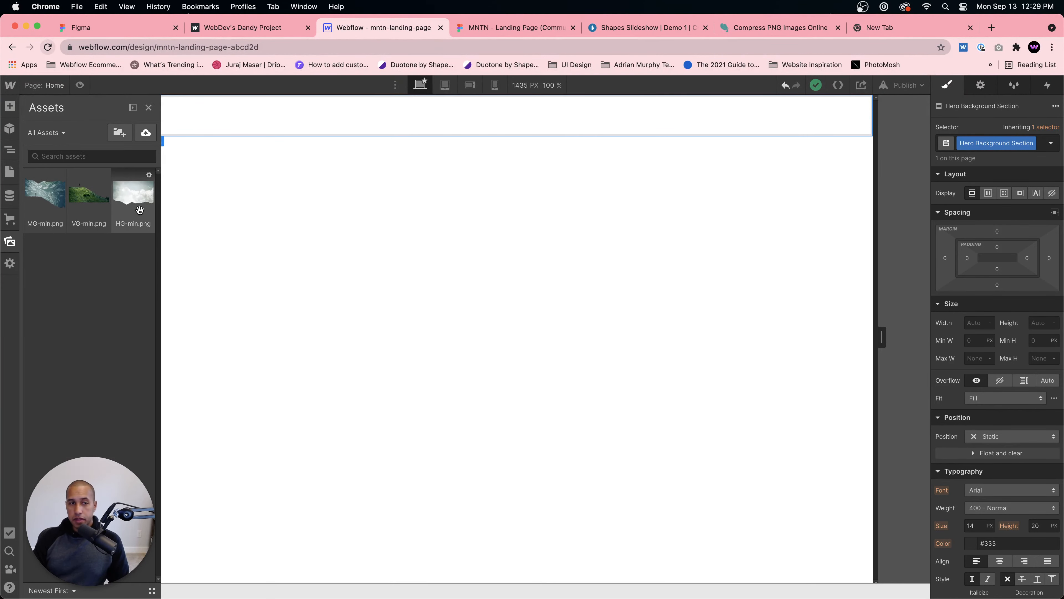
{"action": "left_click_drag", "start_coordinate": [139, 209], "coordinate": [269, 107]}
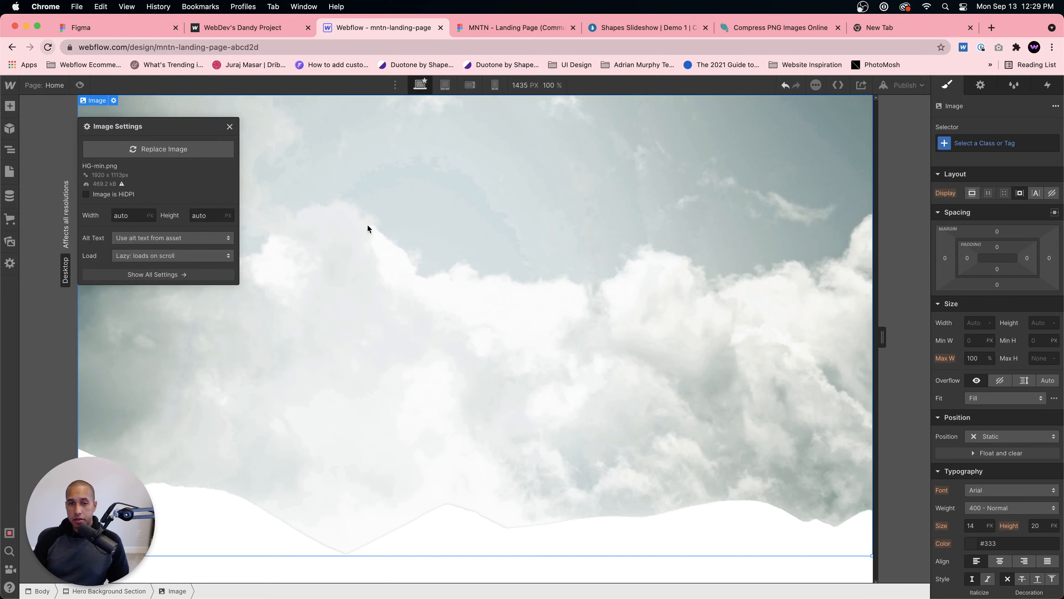
Step: Set the sky image's fit to Cover and rename its class Sky Image
{"action": "left_click", "coordinate": [229, 127]}
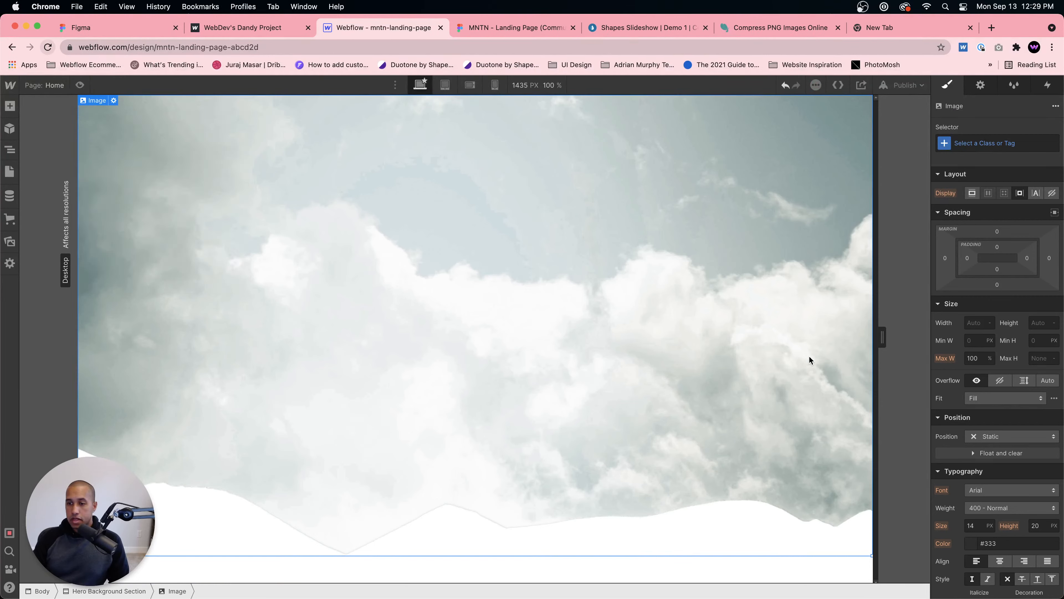
{"action": "left_click", "coordinate": [982, 397]}
{"action": "left_click", "coordinate": [982, 427]}
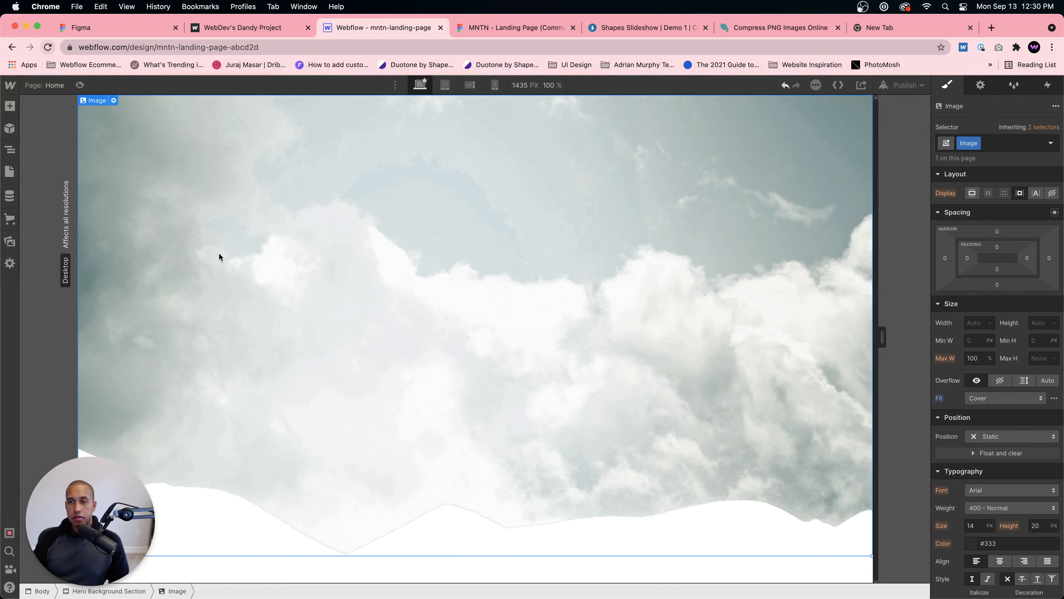
{"action": "double_click", "coordinate": [960, 144]}
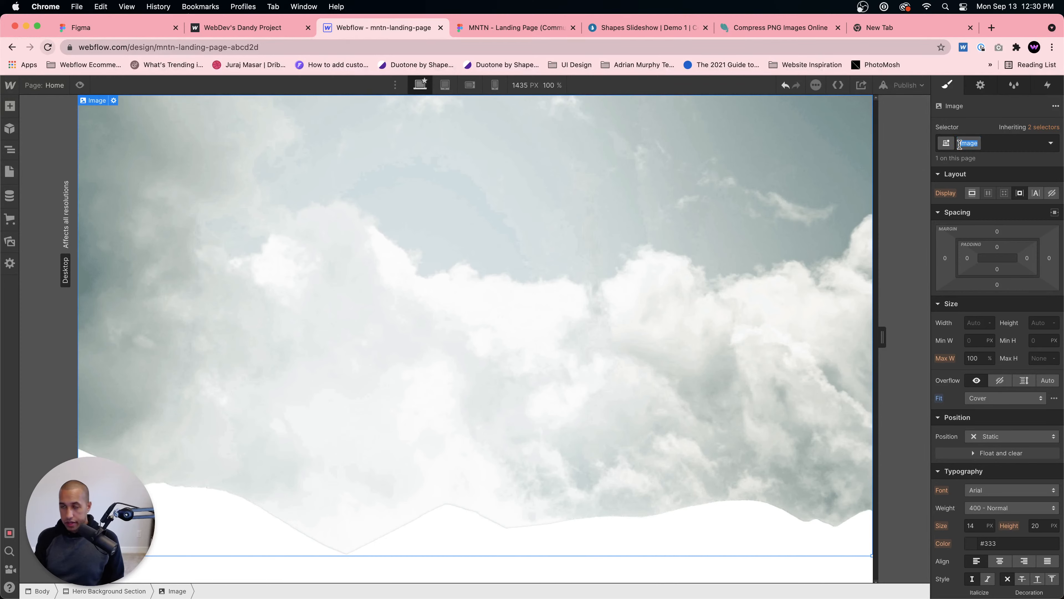
{"action": "type", "text": "Sky"}
{"action": "key", "text": "Return"}
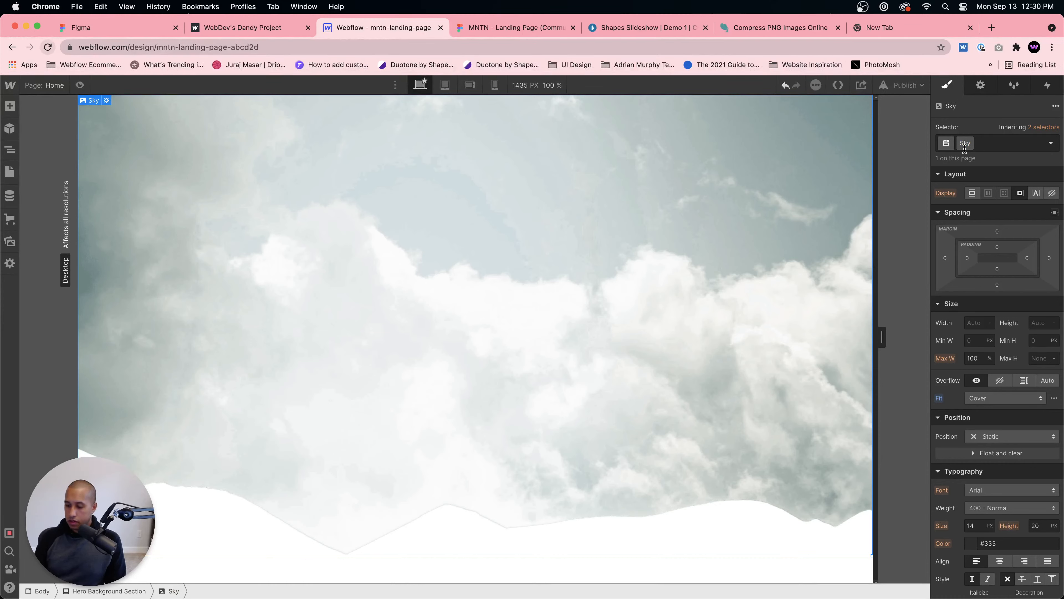
{"action": "key", "text": "Return"}
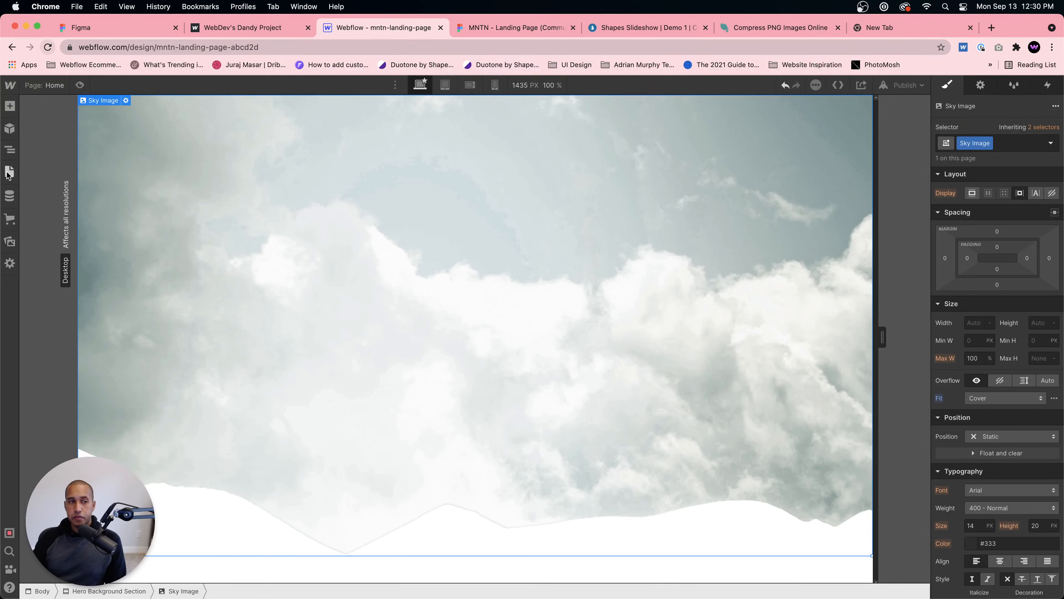
Step: Compare the uploaded assets with the hero's image layers in the MNTN Figma design, and return to Webflow
{"action": "left_click", "coordinate": [9, 242]}
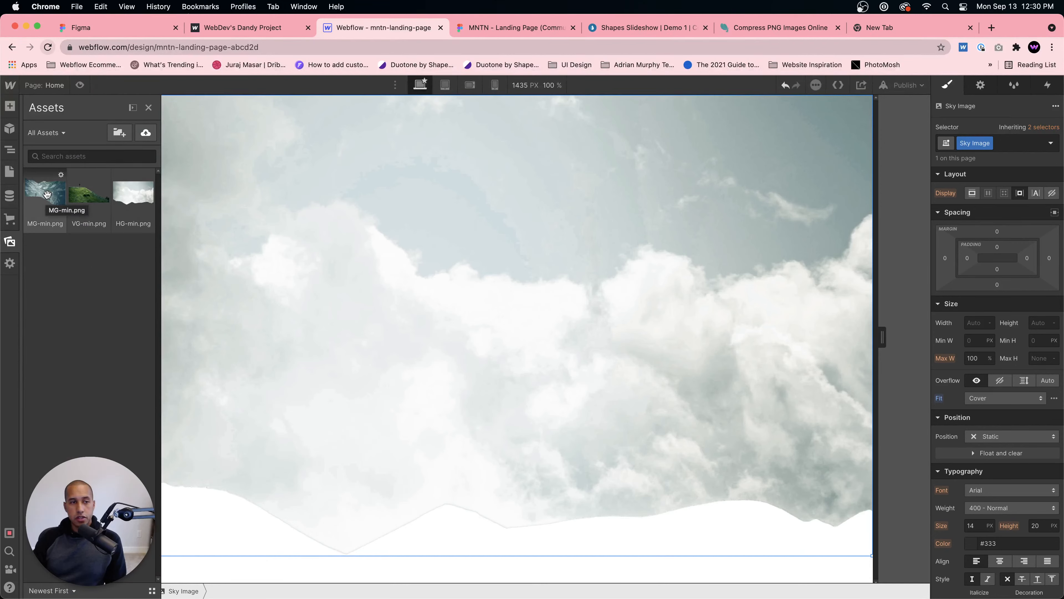
{"action": "left_click", "coordinate": [503, 28]}
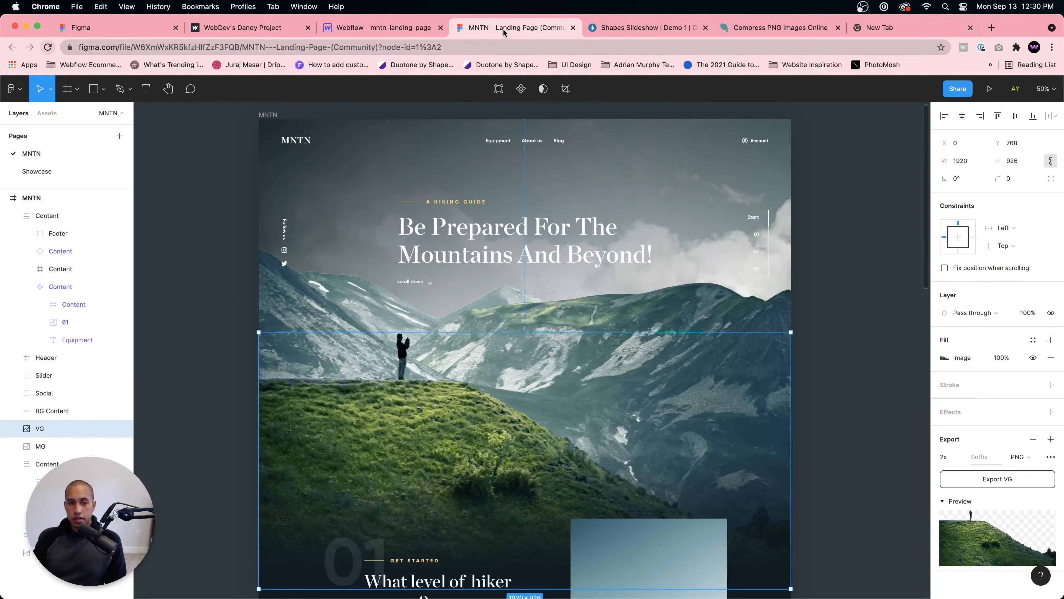
{"action": "left_click", "coordinate": [388, 27]}
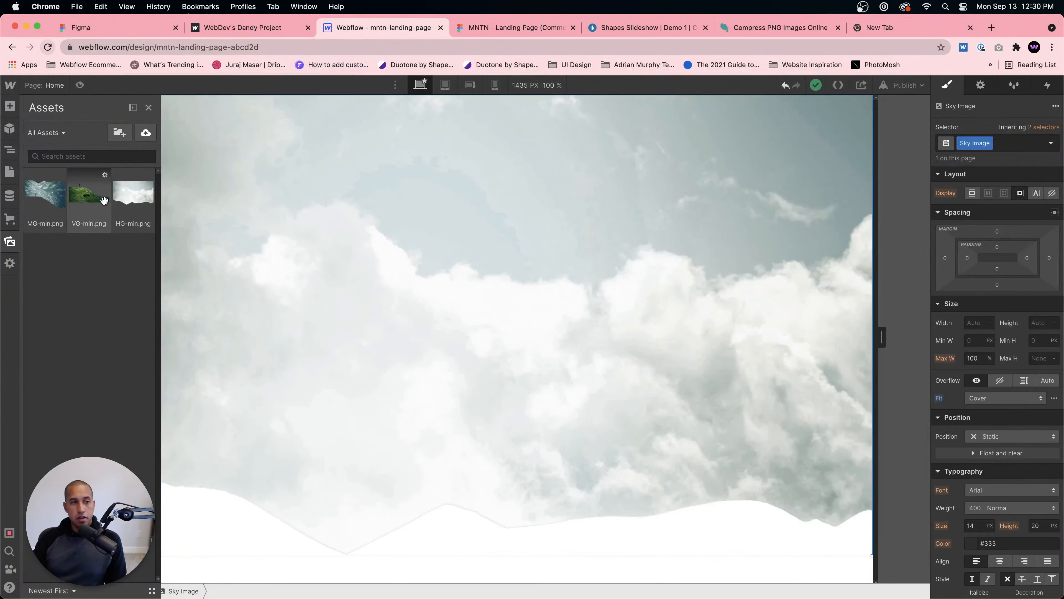
{"action": "left_click", "coordinate": [260, 27]}
{"action": "left_click", "coordinate": [378, 27]}
{"action": "left_click", "coordinate": [501, 25]}
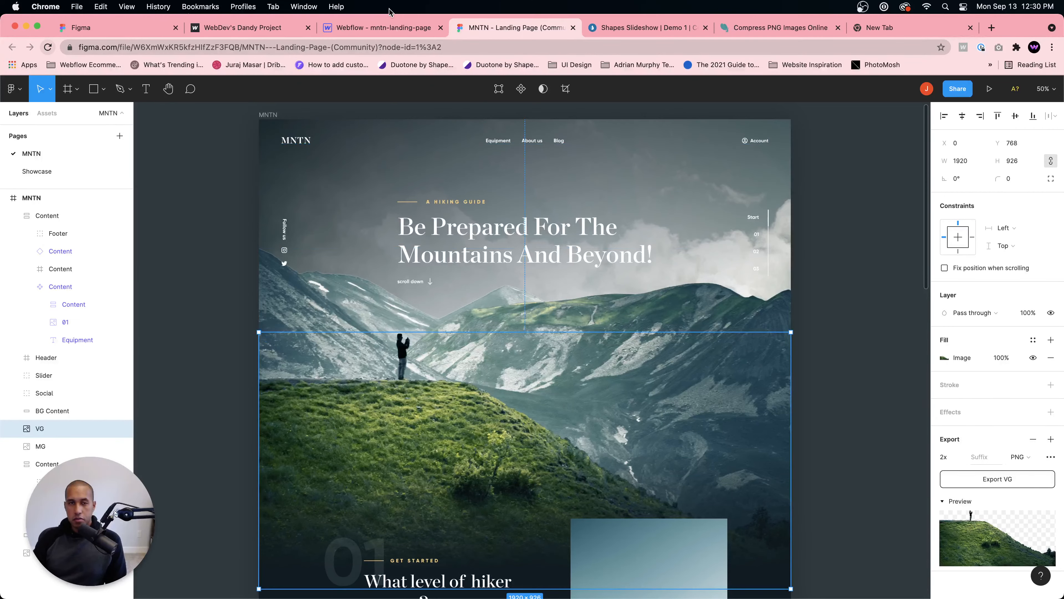
{"action": "left_click", "coordinate": [384, 29]}
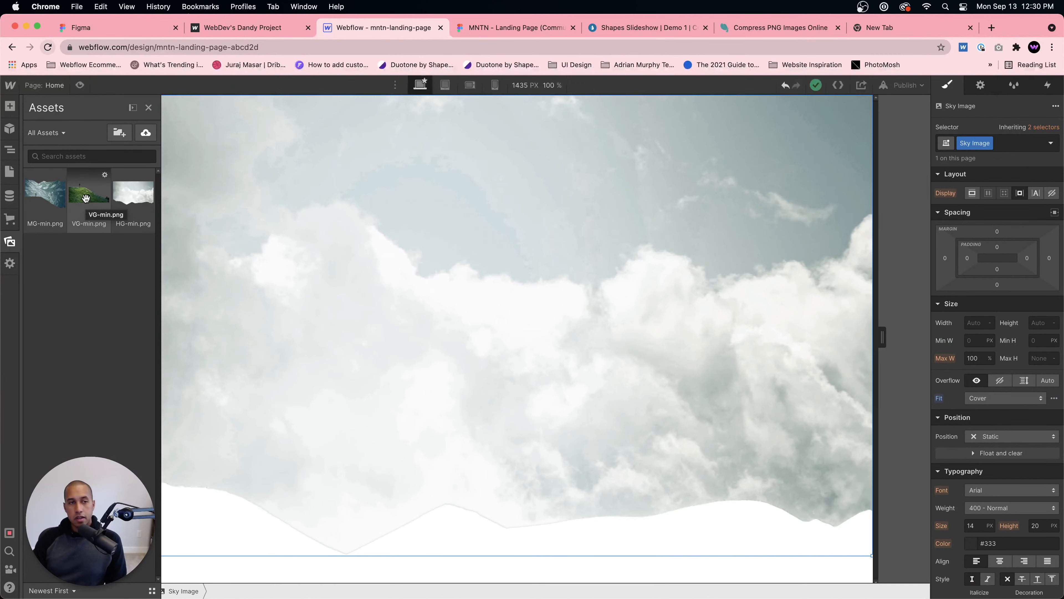
Step: Try placing VG-min.png in the Hero Background Section, ordered below Sky Image
{"action": "left_click_drag", "start_coordinate": [91, 201], "coordinate": [413, 258]}
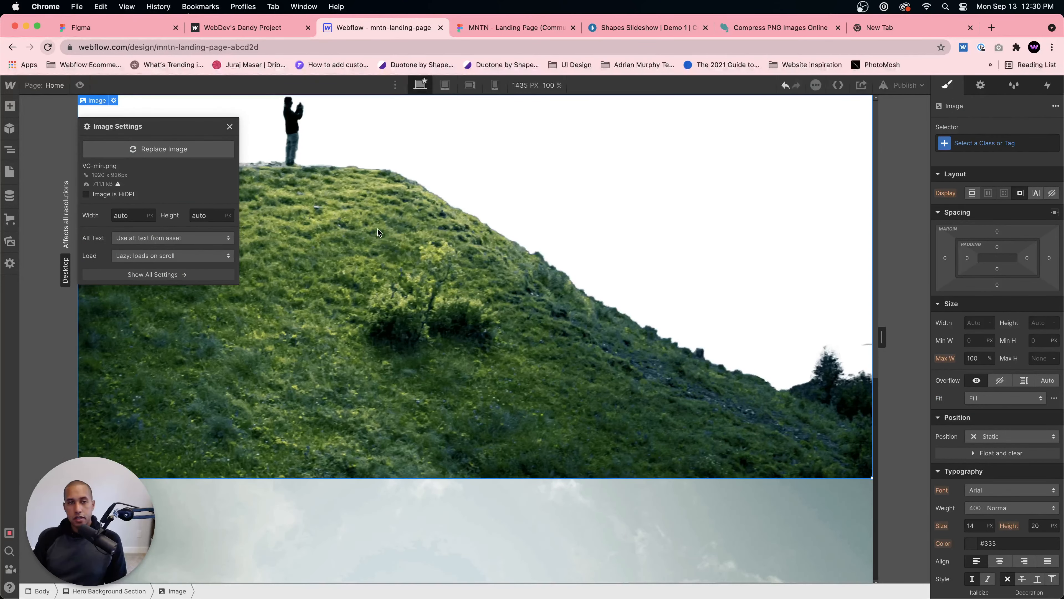
{"action": "left_click", "coordinate": [229, 127]}
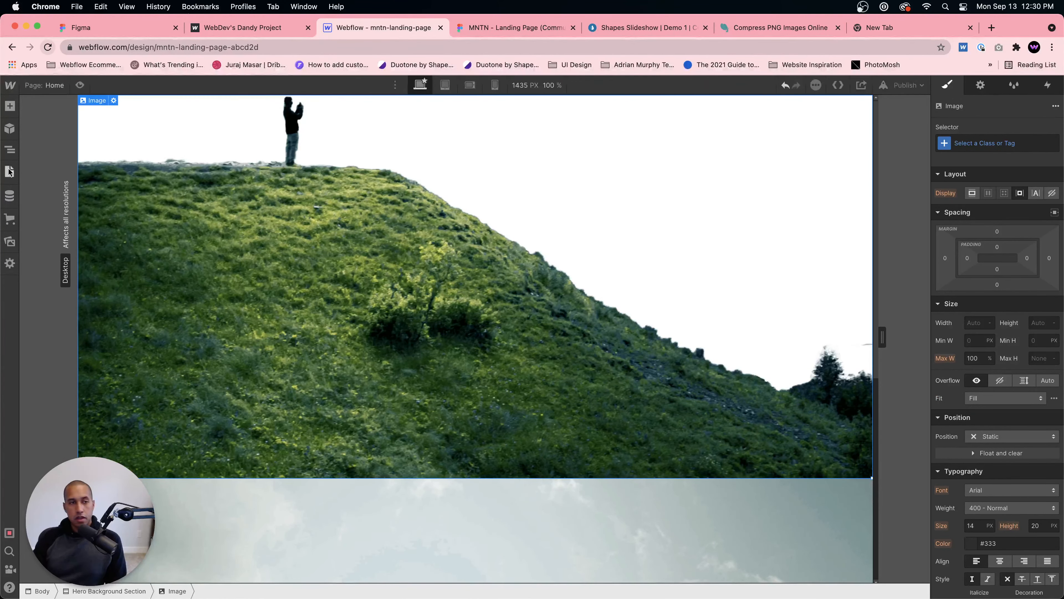
{"action": "left_click", "coordinate": [10, 151]}
{"action": "left_click_drag", "start_coordinate": [53, 144], "coordinate": [54, 165]}
{"action": "scroll", "coordinate": [353, 222], "scroll_direction": "down", "scroll_amount": 3}
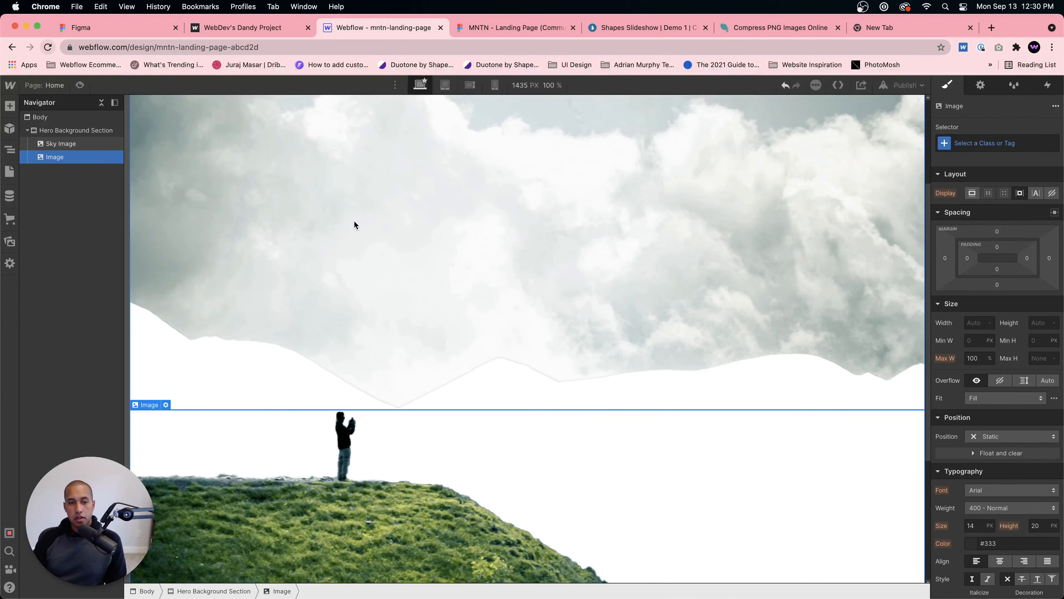
{"action": "scroll", "coordinate": [353, 220], "scroll_direction": "up", "scroll_amount": 1}
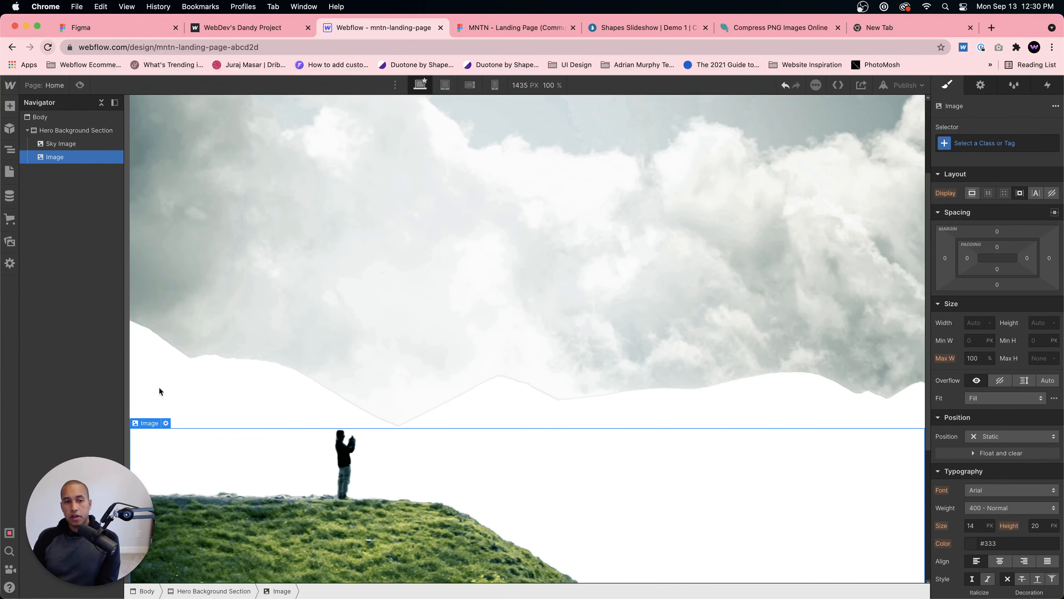
Step: Delete the VG-min.png image from the Hero Background Section
{"action": "key", "text": "Delete"}
{"action": "left_click", "coordinate": [5, 154]}
{"action": "left_click", "coordinate": [5, 154]}
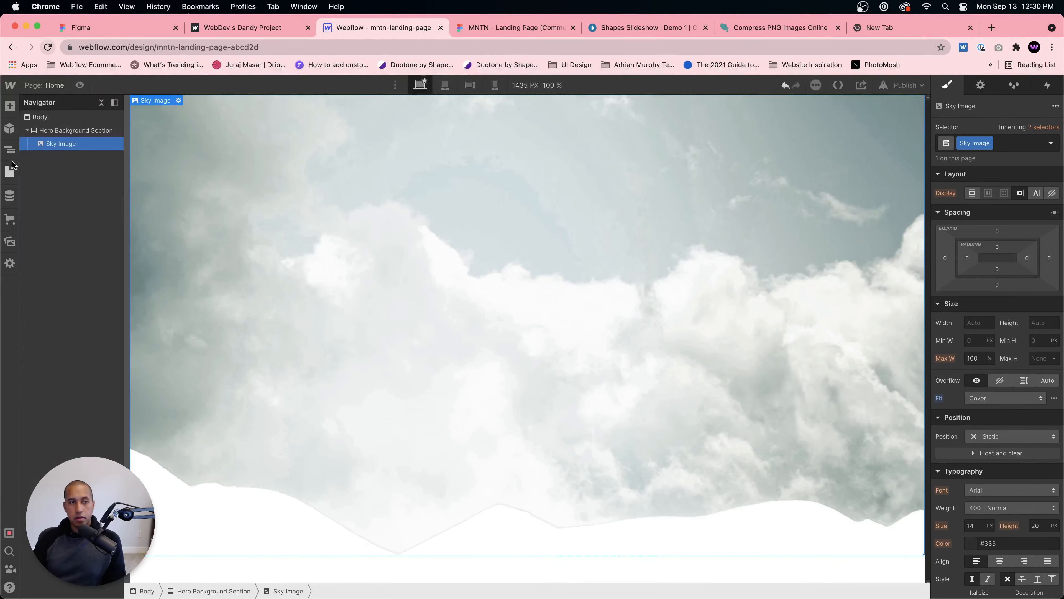
Step: Place MG-min.png from the assets in the Hero Background Section and order it below Sky Image
{"action": "left_click", "coordinate": [10, 241]}
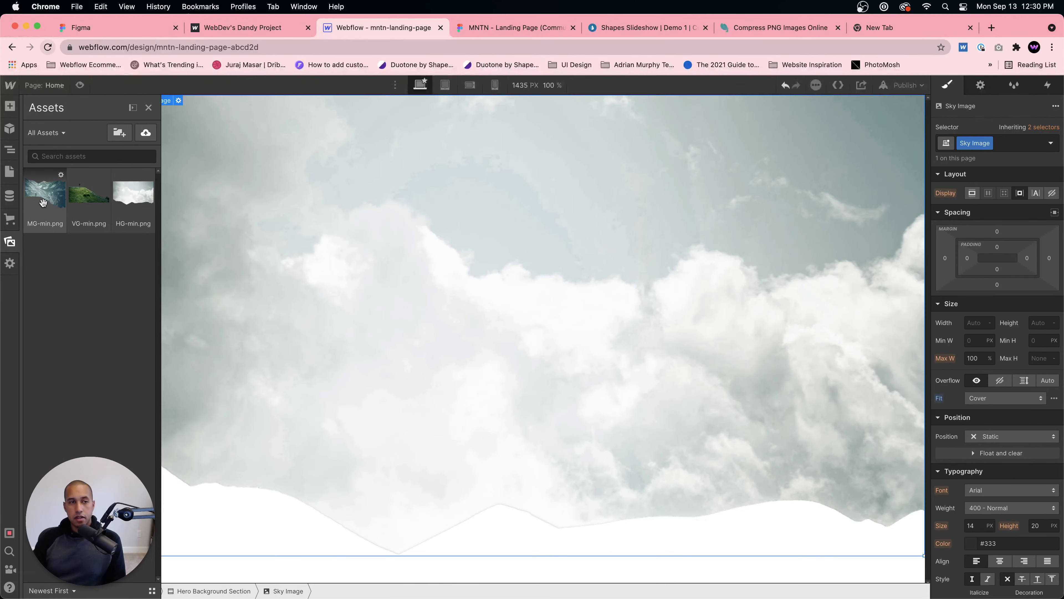
{"action": "left_click_drag", "start_coordinate": [58, 201], "coordinate": [306, 282]}
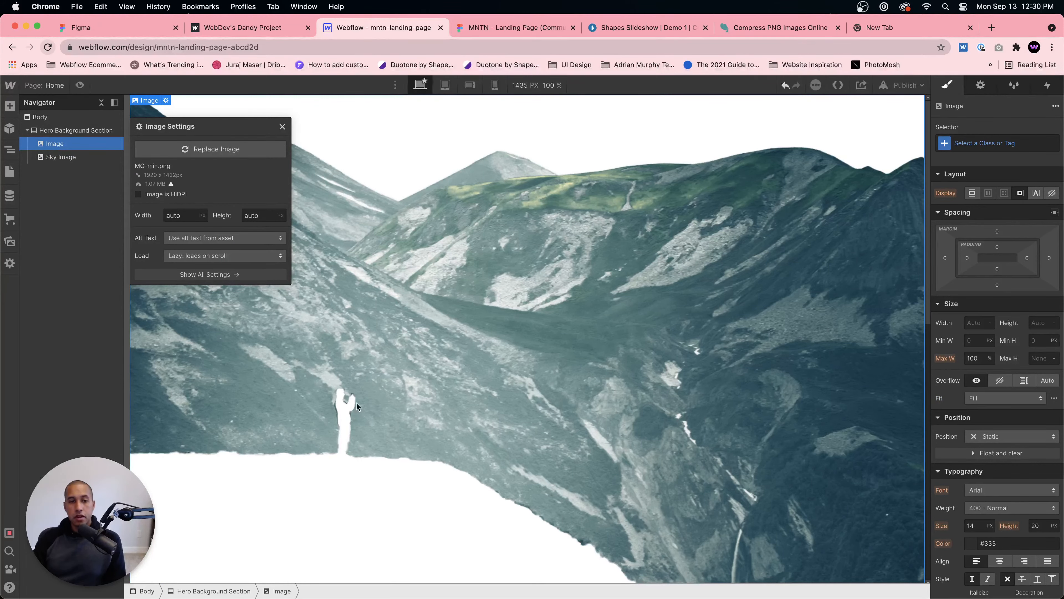
{"action": "left_click", "coordinate": [60, 158]}
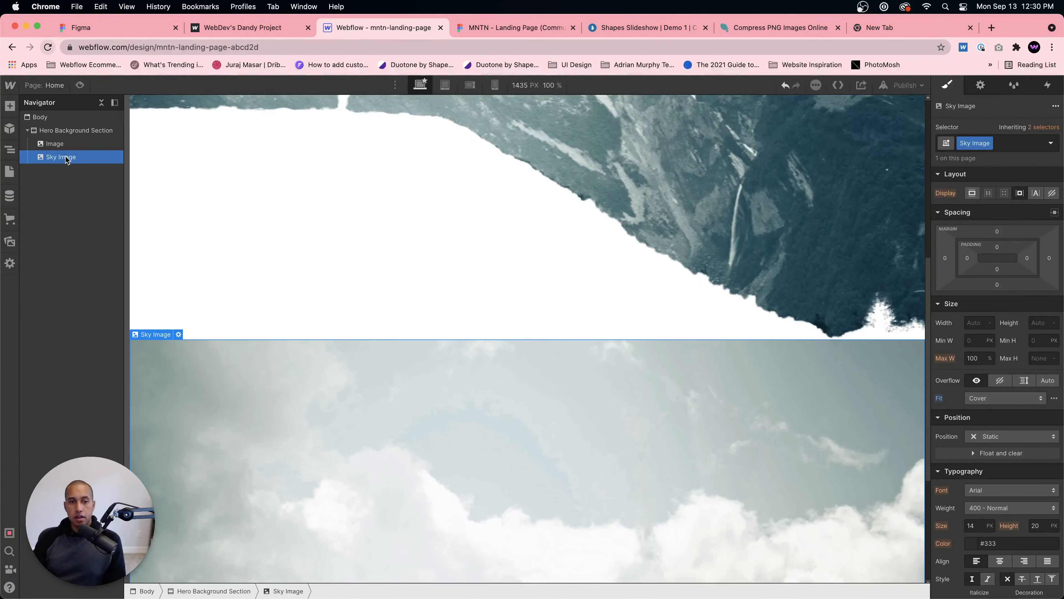
{"action": "left_click_drag", "start_coordinate": [58, 145], "coordinate": [58, 159]}
{"action": "left_click", "coordinate": [58, 159]}
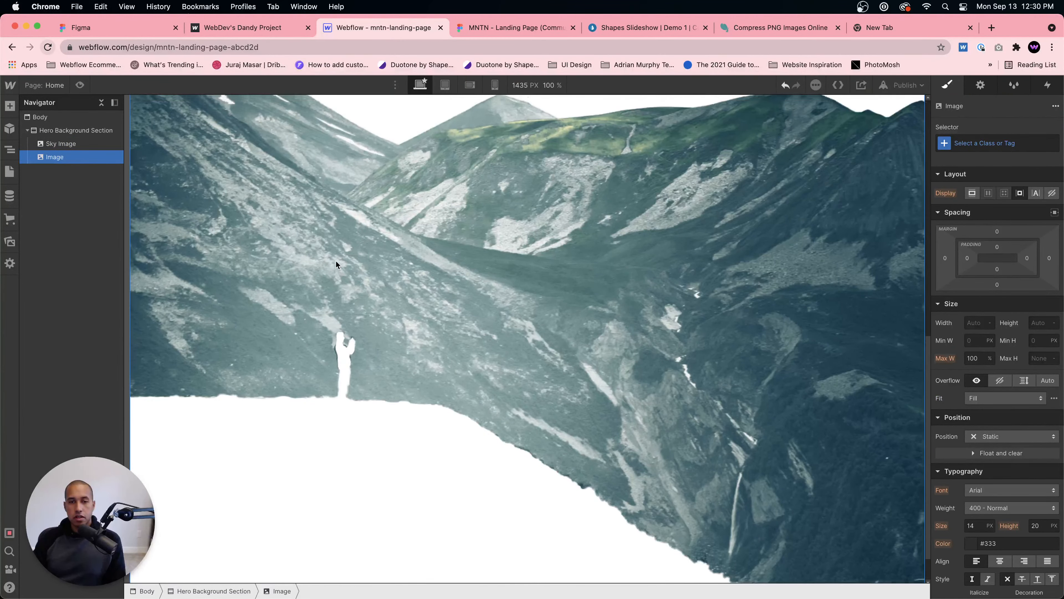
{"action": "scroll", "coordinate": [336, 263], "scroll_direction": "up", "scroll_amount": 8}
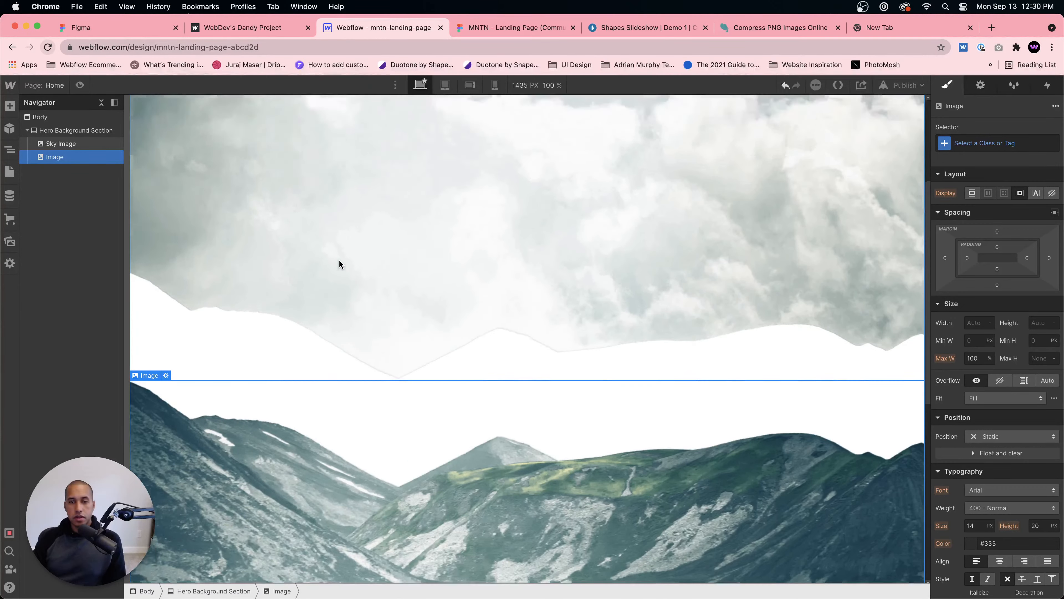
{"action": "scroll", "coordinate": [339, 263], "scroll_direction": "down", "scroll_amount": 2}
{"action": "scroll", "coordinate": [618, 311], "scroll_direction": "up", "scroll_amount": 7}
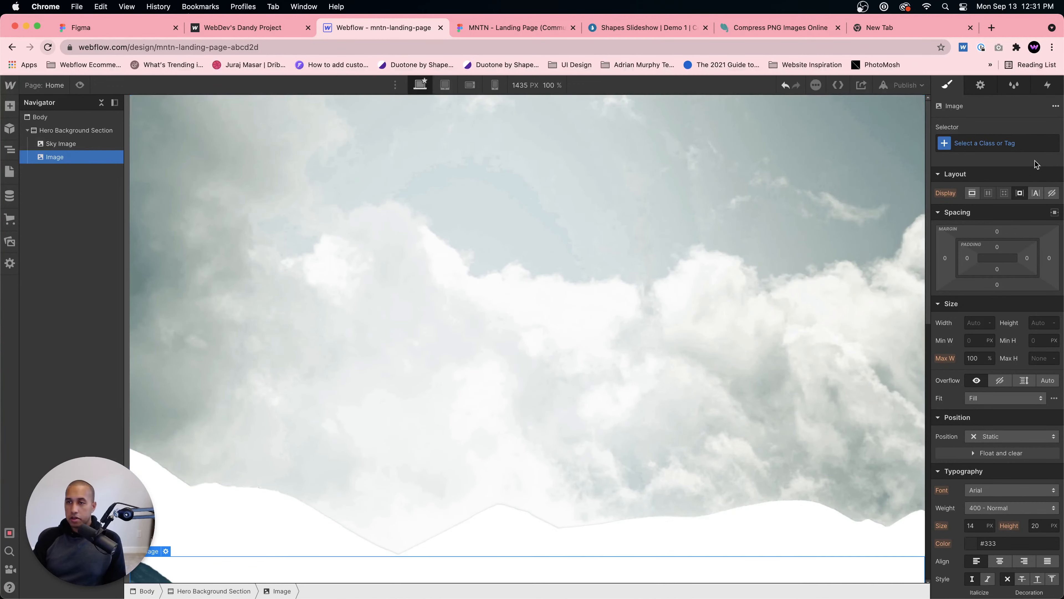
Step: Give the MG-min.png image a new class named Mountain Image
{"action": "left_click", "coordinate": [1023, 143]}
{"action": "scroll", "coordinate": [721, 387], "scroll_direction": "down", "scroll_amount": 9}
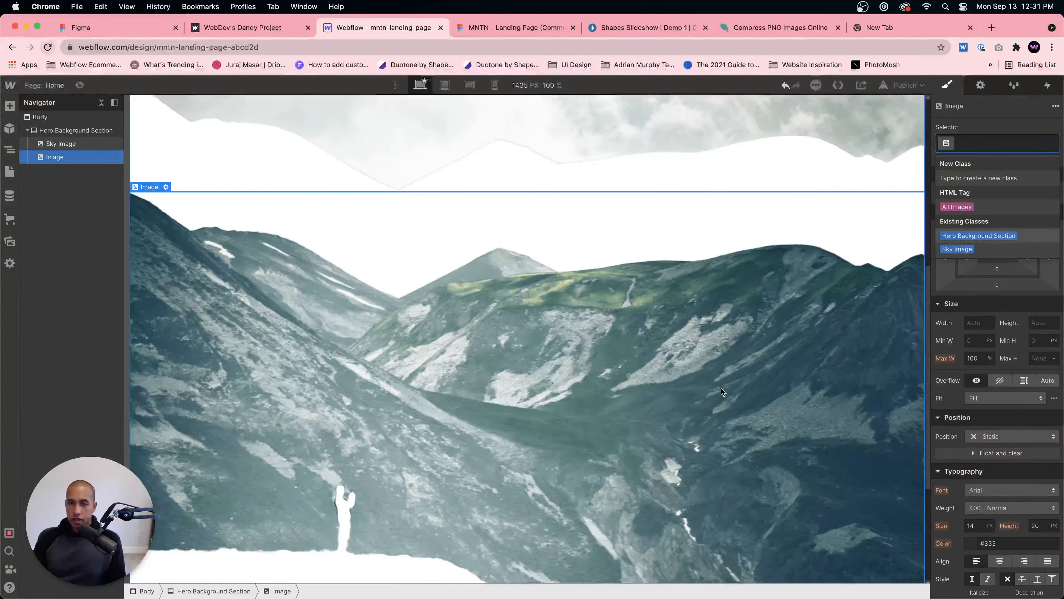
{"action": "scroll", "coordinate": [721, 388], "scroll_direction": "up", "scroll_amount": 2}
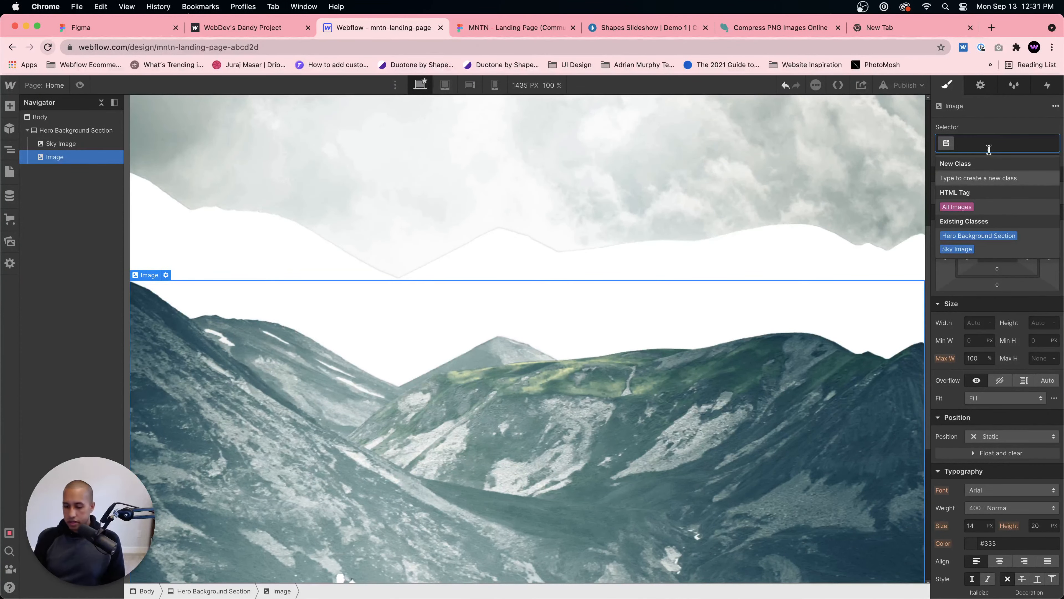
{"action": "type", "text": "Mount"}
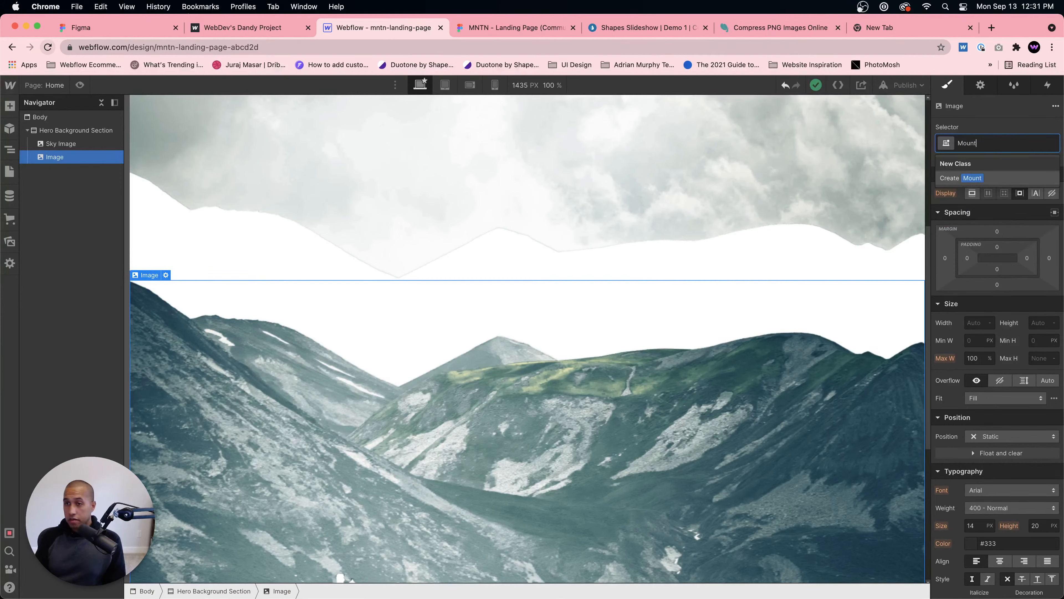
{"action": "type", "text": "ain Image"}
{"action": "key", "text": "Return"}
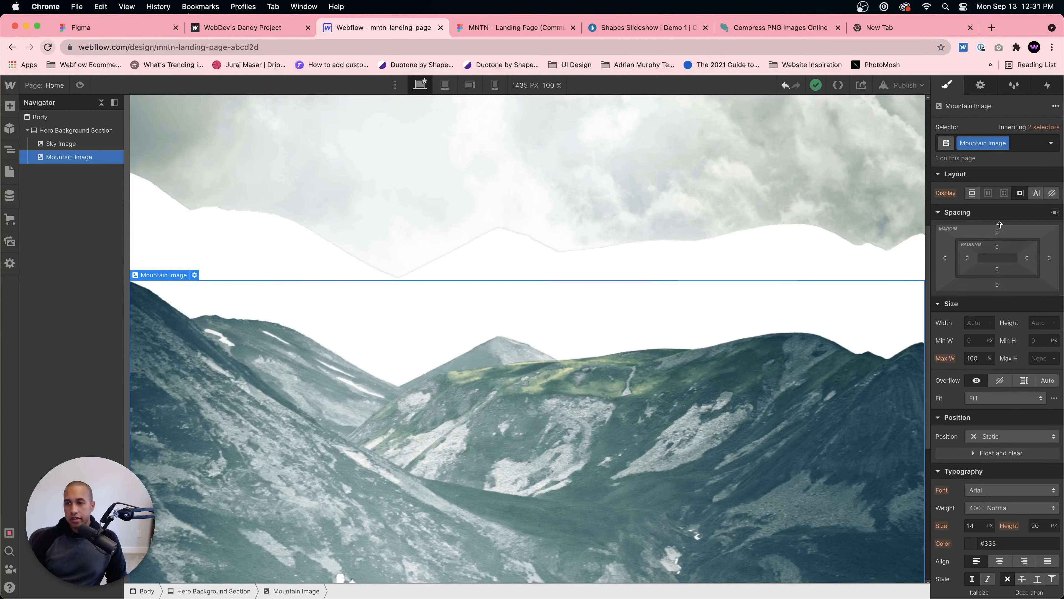
Step: Set Mountain Image's top margin to about -198 px so the mountains overlap the bottom of the sky
{"action": "left_click_drag", "start_coordinate": [998, 233], "coordinate": [1002, 341]}
{"action": "scroll", "coordinate": [713, 278], "scroll_direction": "down", "scroll_amount": 4}
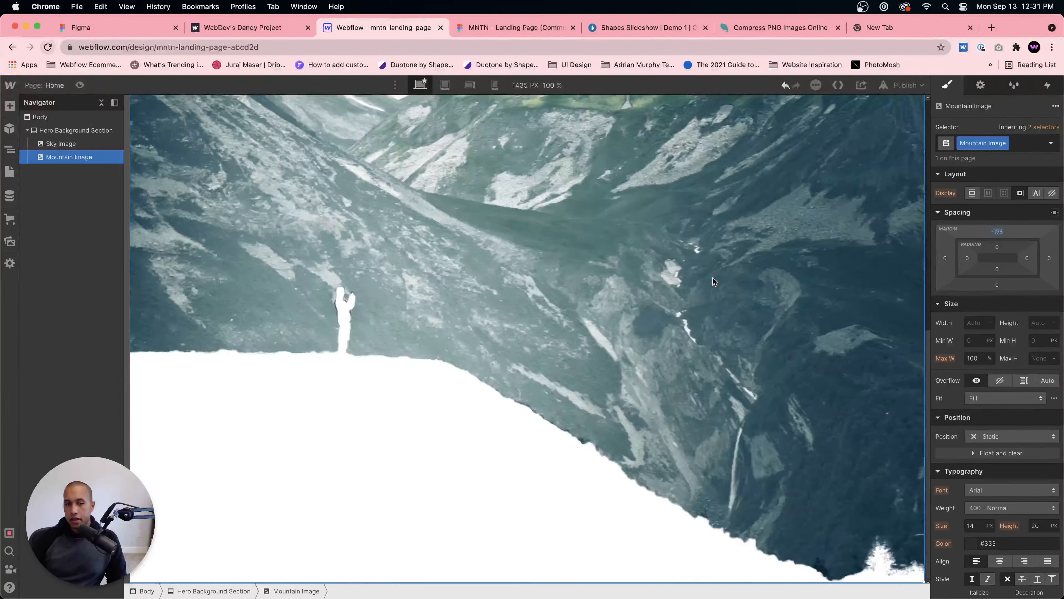
{"action": "scroll", "coordinate": [713, 278], "scroll_direction": "up", "scroll_amount": 5}
{"action": "scroll", "coordinate": [729, 274], "scroll_direction": "up", "scroll_amount": 4}
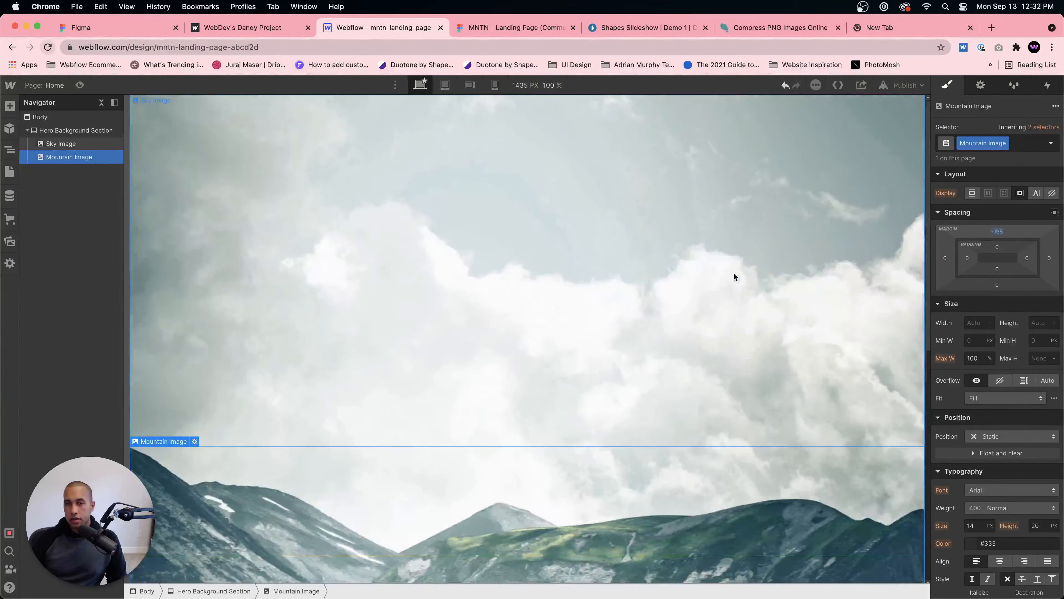
{"action": "scroll", "coordinate": [734, 273], "scroll_direction": "down", "scroll_amount": 6}
{"action": "scroll", "coordinate": [734, 273], "scroll_direction": "up", "scroll_amount": 6}
Step: Place VG-min.png from the assets in the Hero Background Section below Mountain Image
{"action": "left_click", "coordinate": [11, 147]}
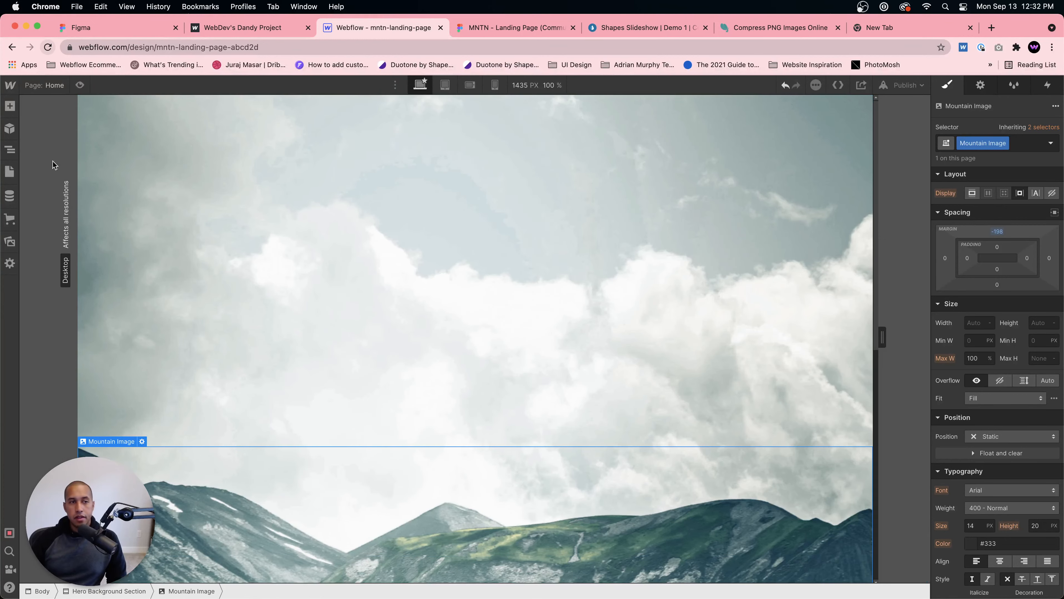
{"action": "left_click", "coordinate": [11, 149]}
{"action": "left_click", "coordinate": [9, 242]}
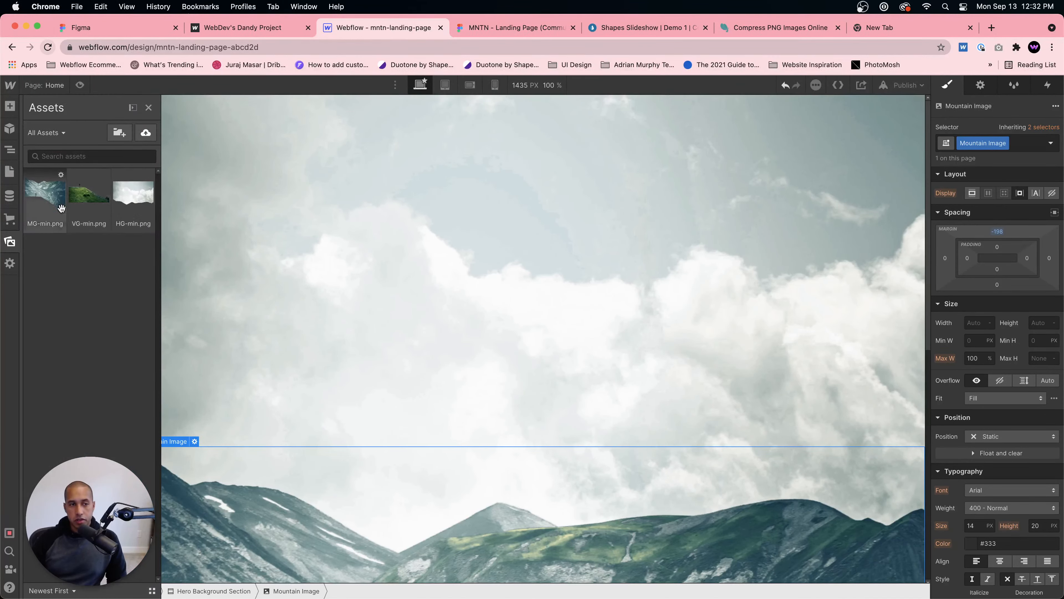
{"action": "left_click_drag", "start_coordinate": [60, 207], "coordinate": [84, 232]}
Step: Start naming a new class for the VG-min.png image, beginning with "Gra"
{"action": "left_click", "coordinate": [993, 142]}
{"action": "type", "text": "Gra"}
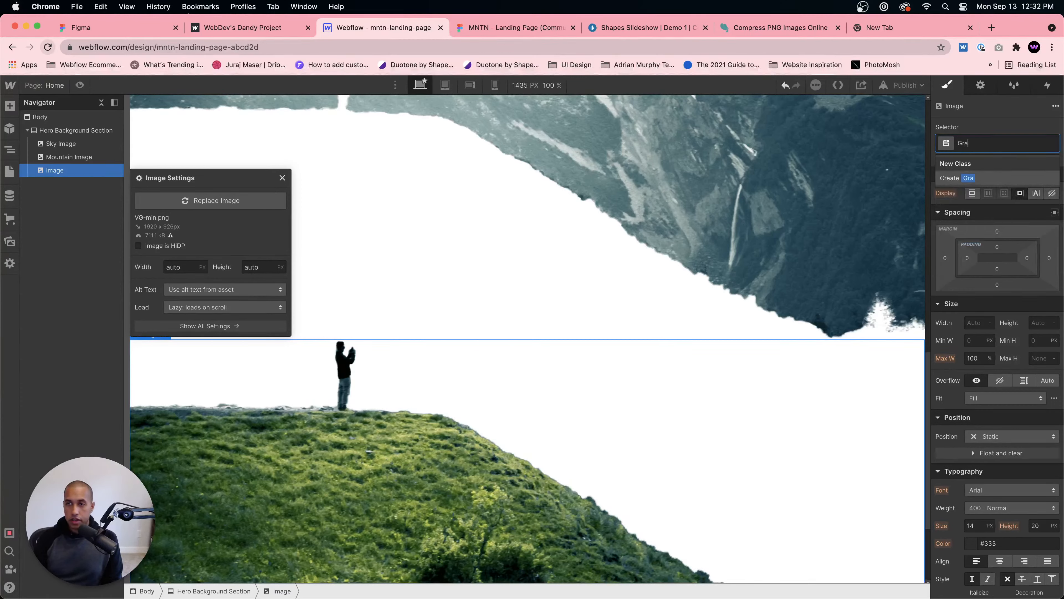
Step: Give the selected hillside image the class "Grass Image" and set its top margin to -538
{"action": "type", "text": "ss Image"}
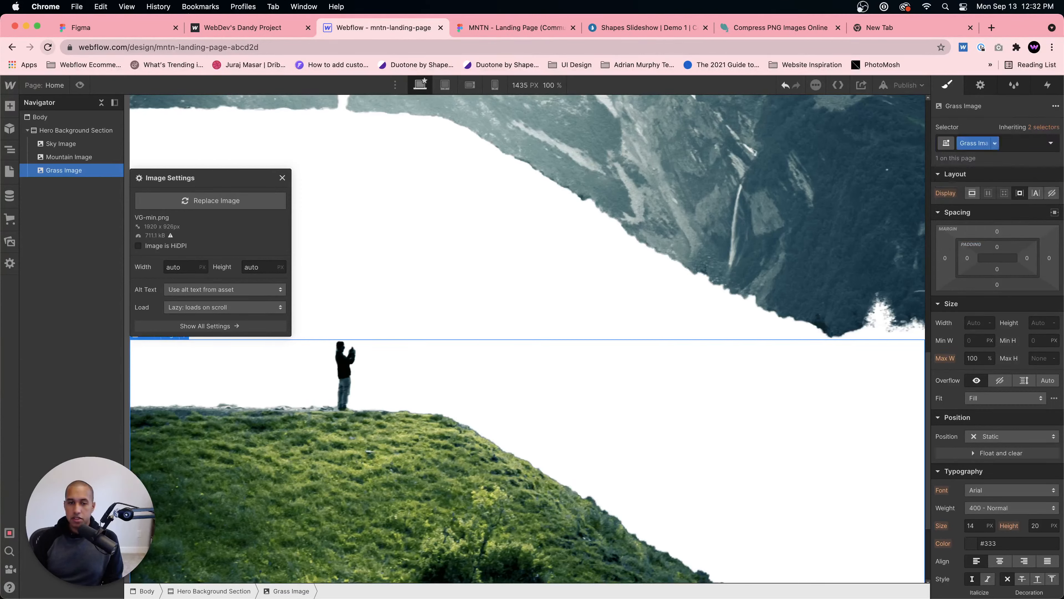
{"action": "key", "text": "Return"}
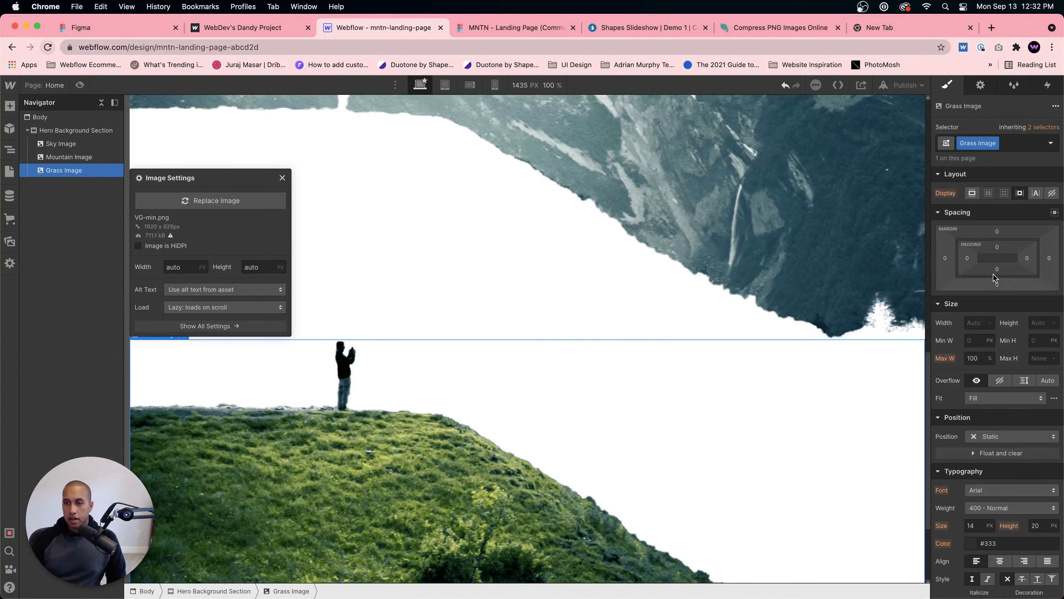
{"action": "left_click_drag", "start_coordinate": [1000, 233], "coordinate": [1013, 530]}
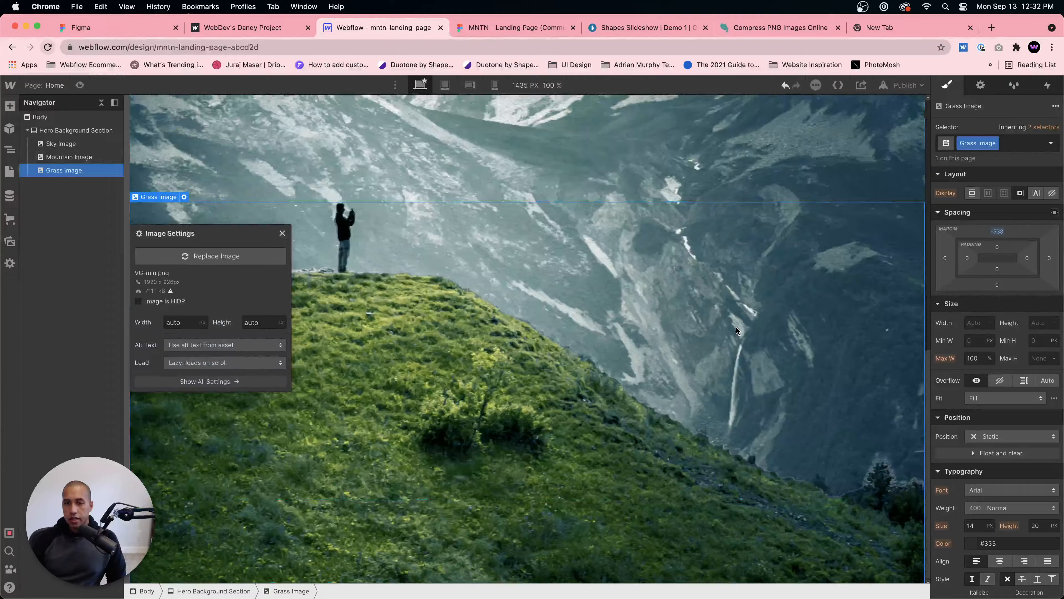
{"action": "scroll", "coordinate": [736, 327], "scroll_direction": "up", "scroll_amount": 3}
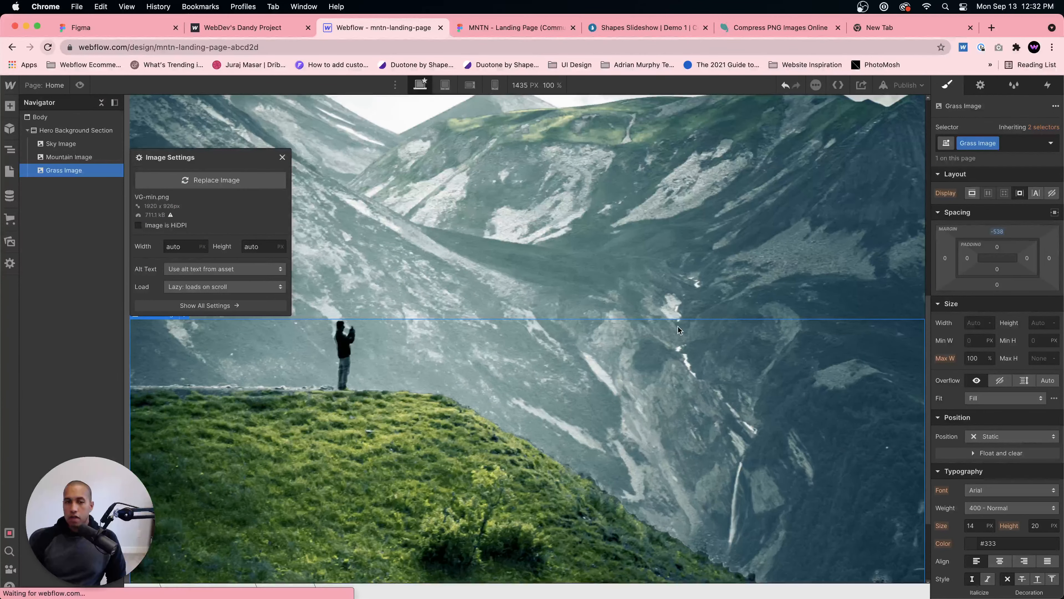
Step: Switch to the MNTN design in Figma, check the placement of the mountain layer MG, and return to Webflow
{"action": "left_click", "coordinate": [505, 27]}
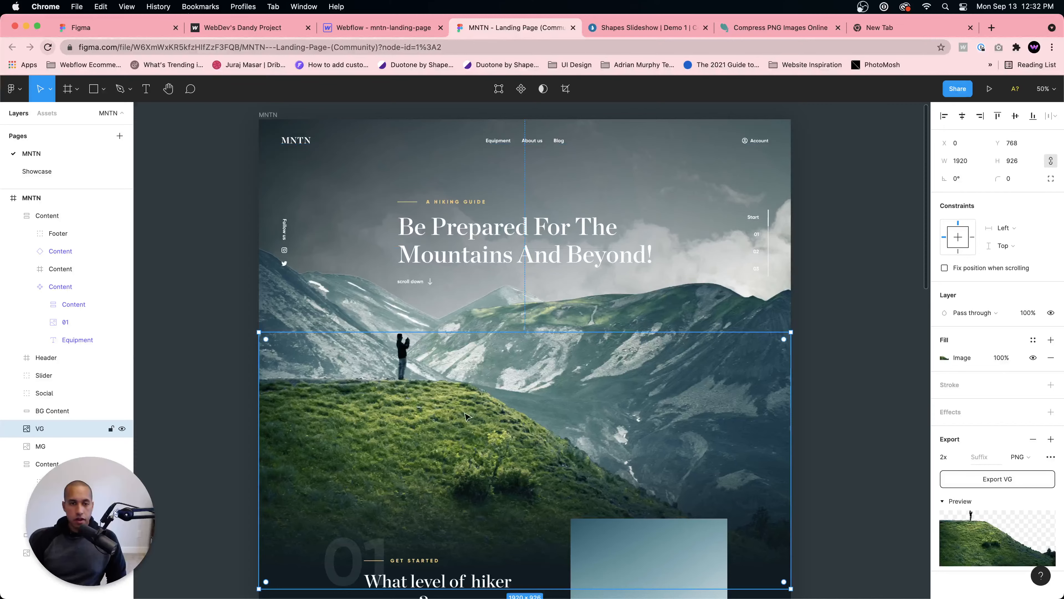
{"action": "left_click", "coordinate": [466, 305]}
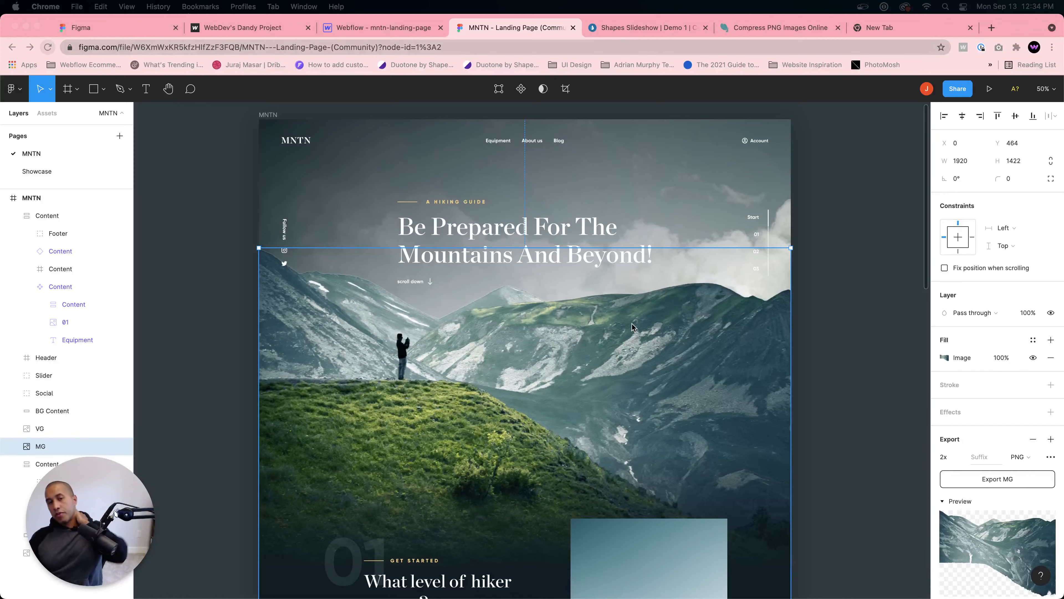
{"action": "left_click", "coordinate": [405, 34]}
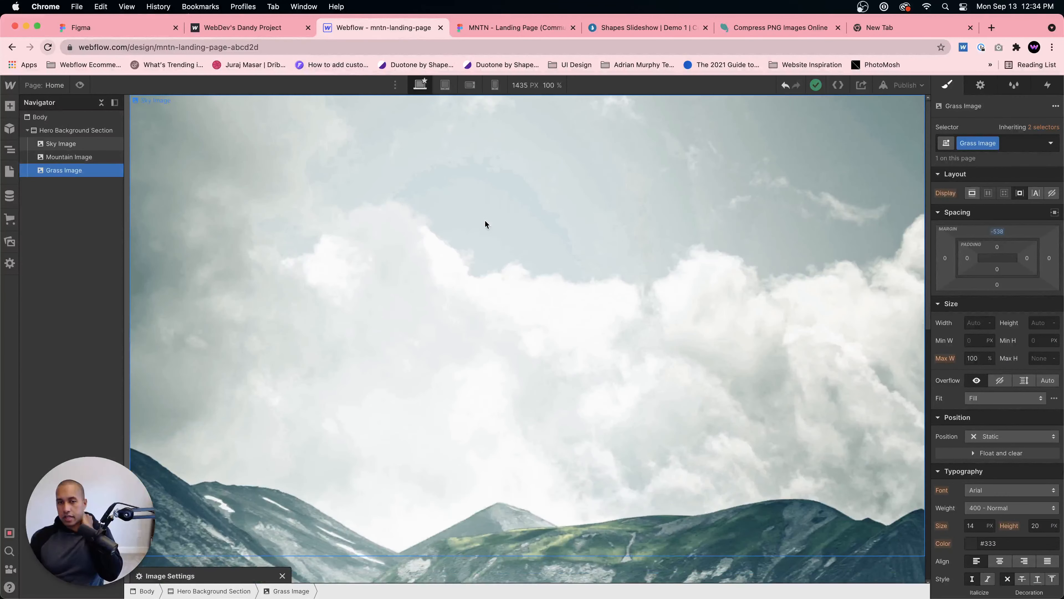
Step: Try Fixed positioning on the Sky Image
{"action": "left_click", "coordinate": [423, 180]}
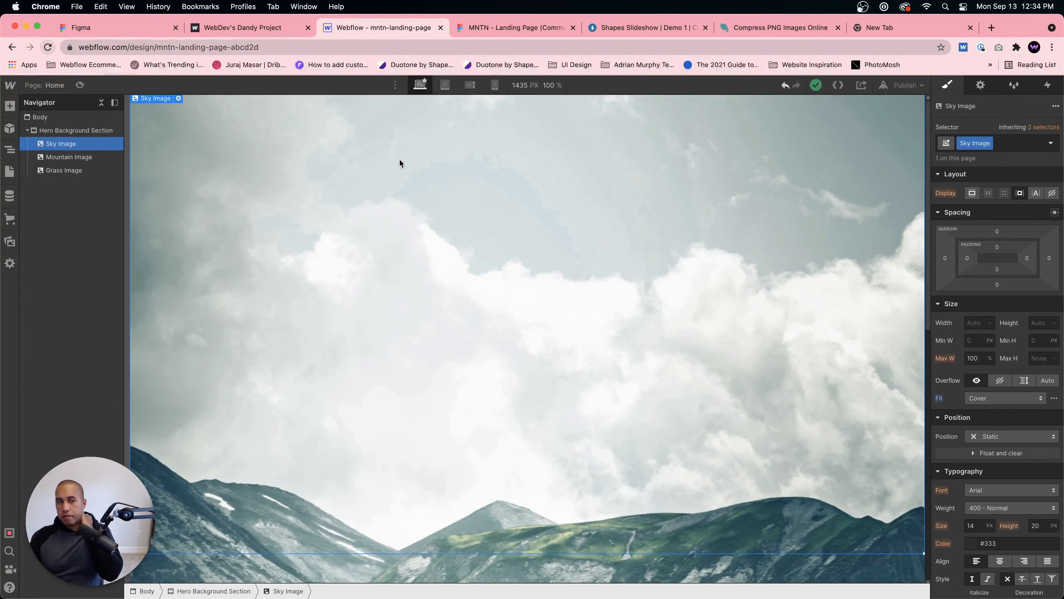
{"action": "left_click", "coordinate": [998, 434]}
{"action": "left_click", "coordinate": [995, 476]}
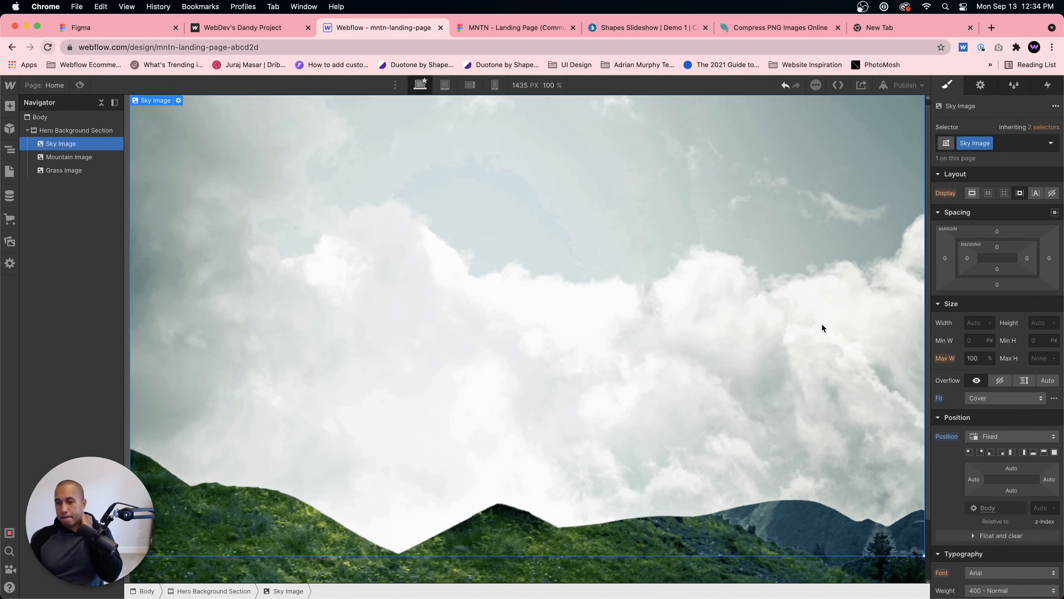
Step: Try Relative positioning on the Mountain Image over the fixed sky
{"action": "left_click", "coordinate": [78, 158]}
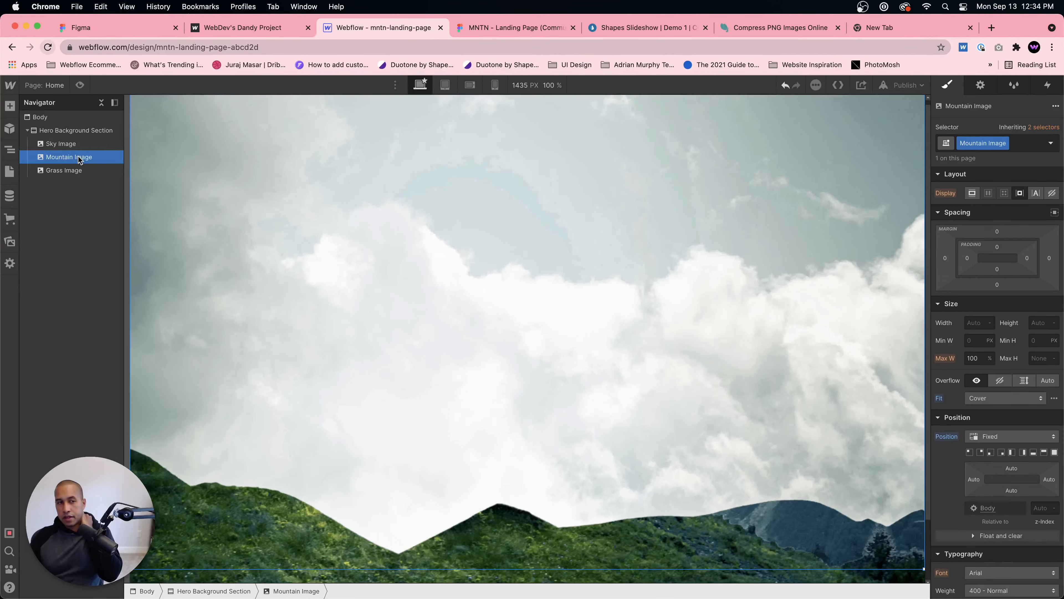
{"action": "scroll", "coordinate": [1005, 419], "scroll_direction": "down", "scroll_amount": 2}
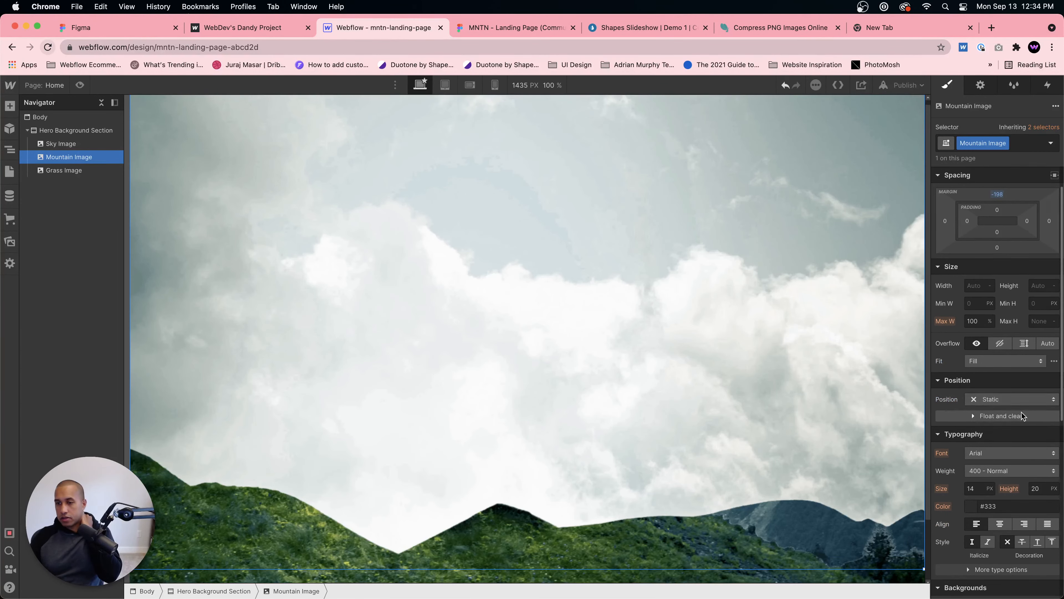
{"action": "left_click", "coordinate": [1010, 399]}
{"action": "left_click", "coordinate": [992, 413]}
{"action": "scroll", "coordinate": [1005, 413], "scroll_direction": "down", "scroll_amount": 2}
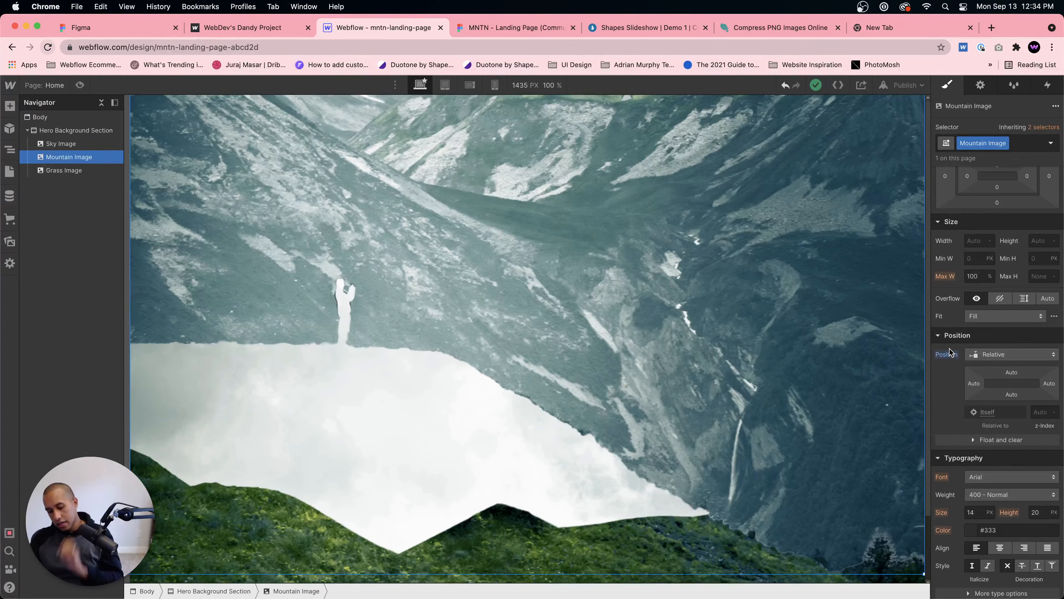
Step: Undo the position changes on the Mountain Image and the Sky Image
{"action": "key", "text": "super+z"}
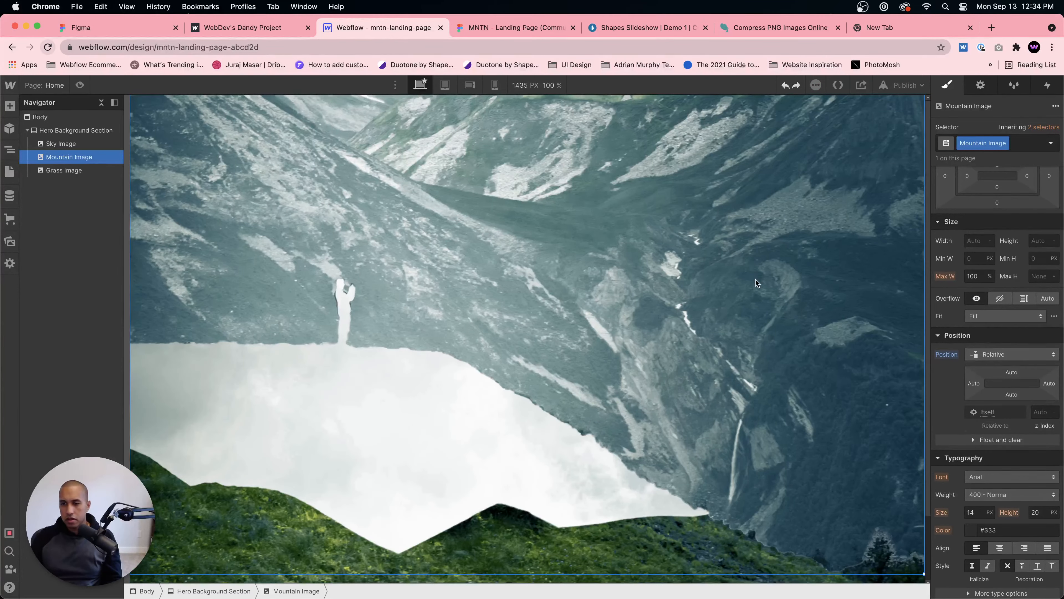
{"action": "key", "text": "super+z"}
{"action": "left_click", "coordinate": [773, 287]}
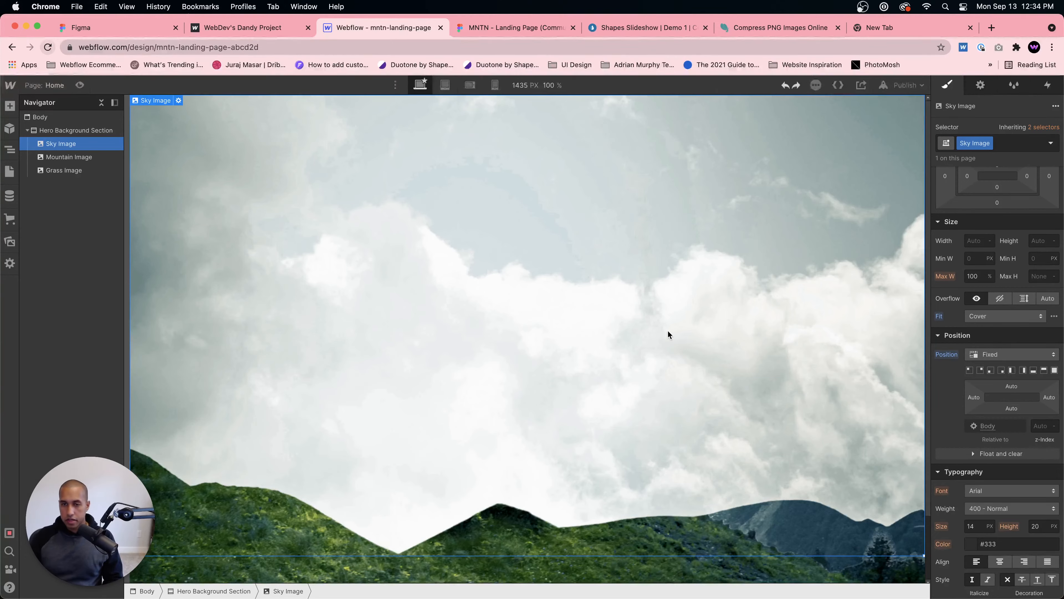
{"action": "key", "text": "super+z"}
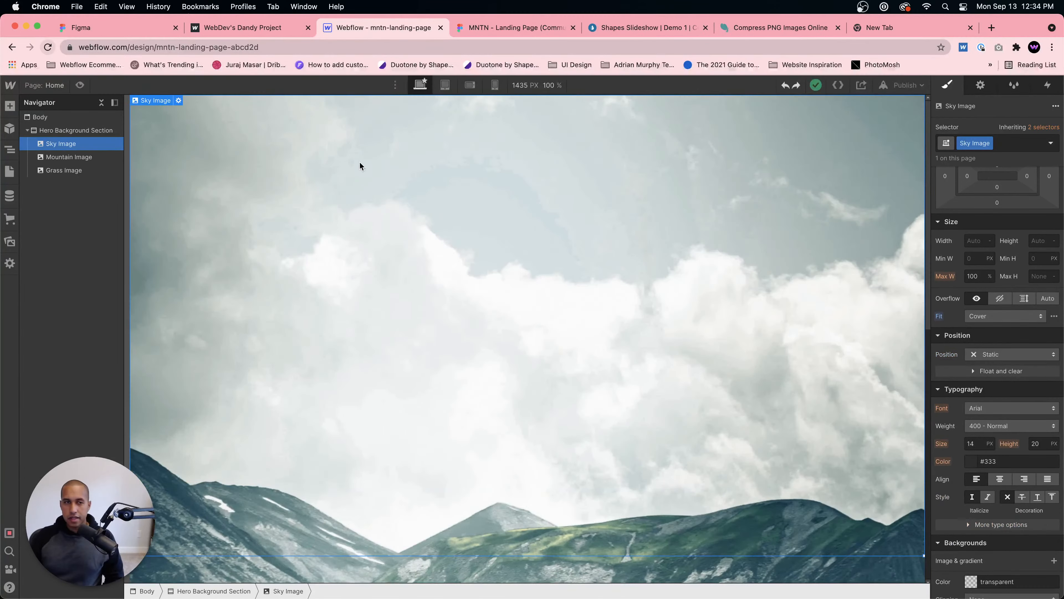
Step: Set the Sky Image's position to Sticky with a top offset of 0 and check how it scrolls
{"action": "left_click", "coordinate": [993, 361]}
{"action": "left_click", "coordinate": [995, 404]}
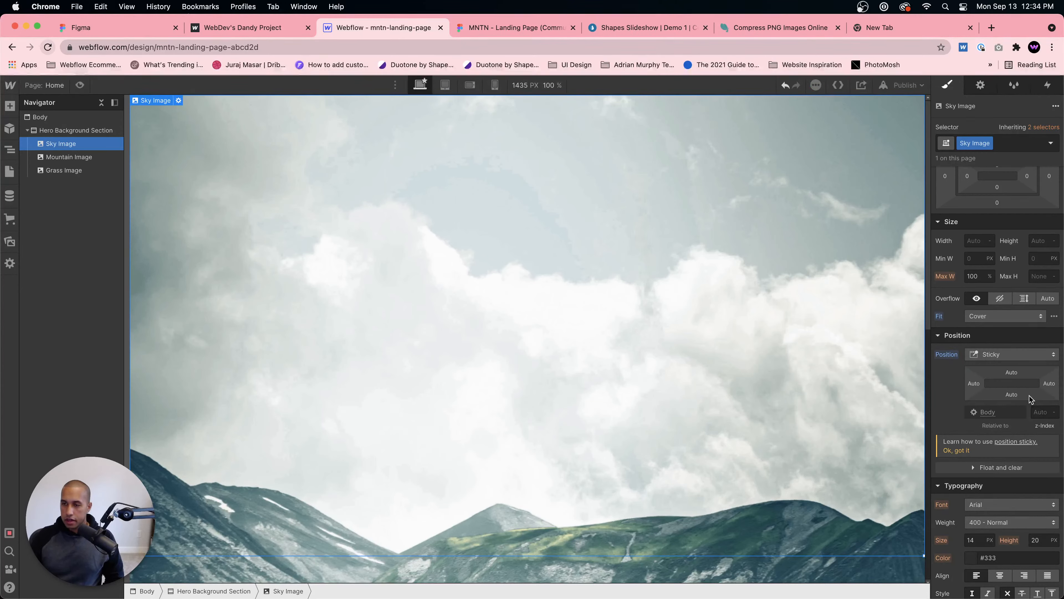
{"action": "left_click", "coordinate": [1011, 372]}
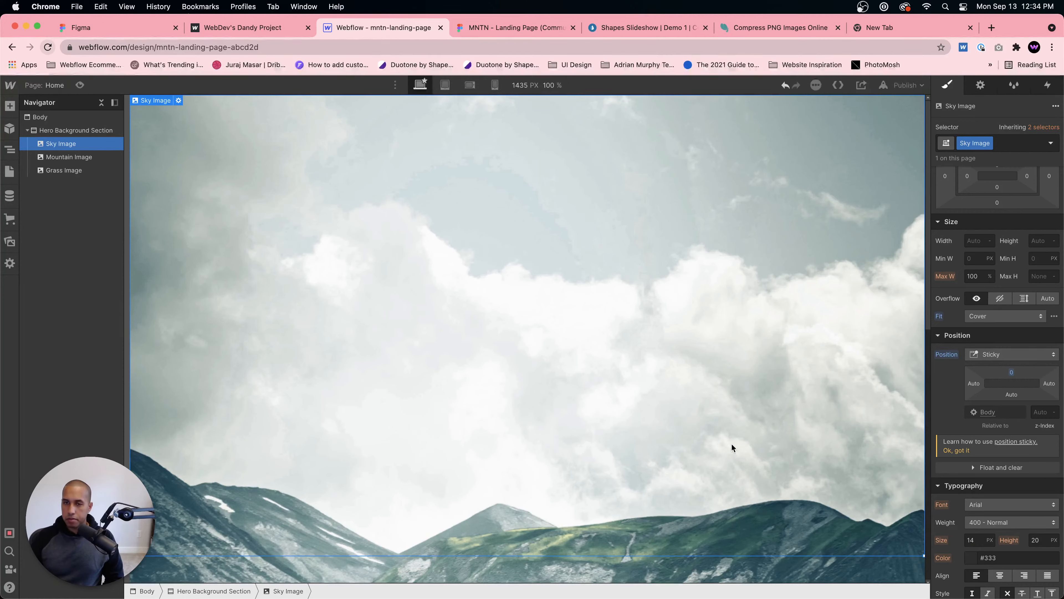
{"action": "scroll", "coordinate": [730, 443], "scroll_direction": "down", "scroll_amount": 3}
{"action": "scroll", "coordinate": [716, 450], "scroll_direction": "up", "scroll_amount": 3}
Step: Set the position of both the Mountain Image and the Grass Image to Relative
{"action": "left_click", "coordinate": [69, 157]}
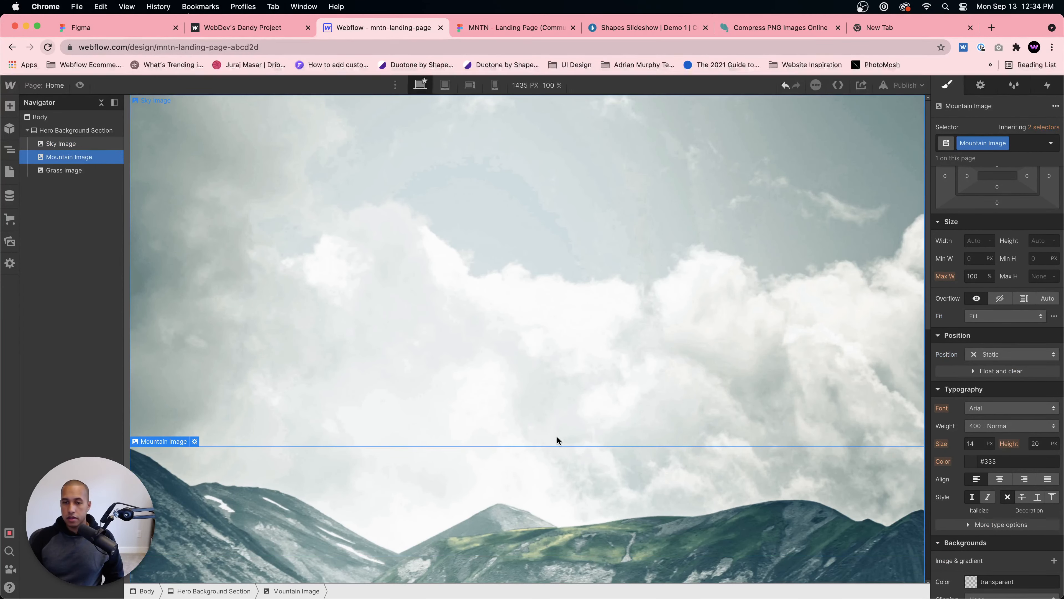
{"action": "scroll", "coordinate": [995, 392], "scroll_direction": "down", "scroll_amount": 1}
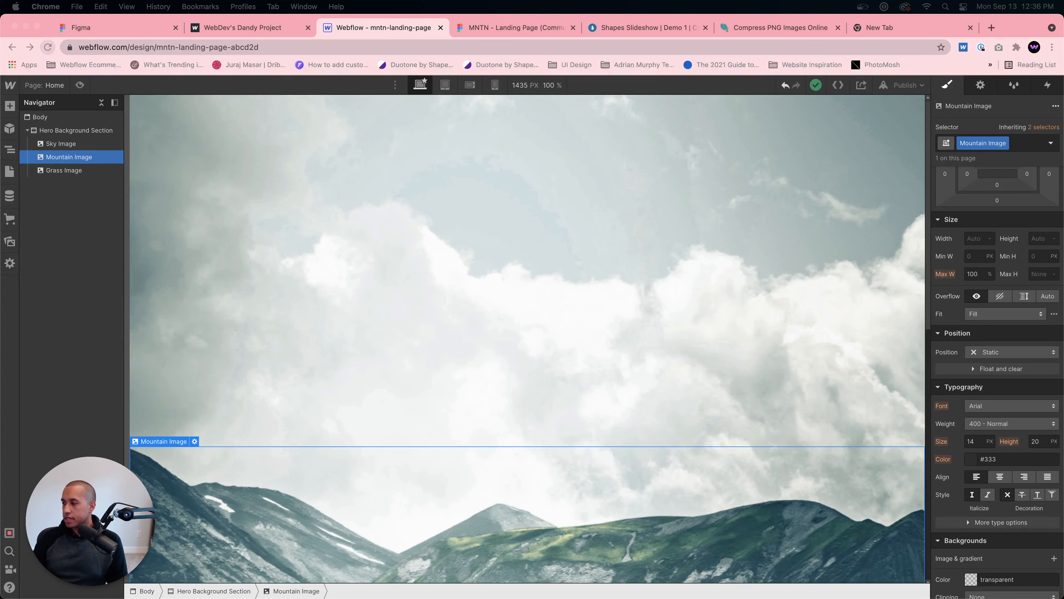
{"action": "left_click", "coordinate": [383, 326]}
{"action": "scroll", "coordinate": [448, 391], "scroll_direction": "down", "scroll_amount": 3}
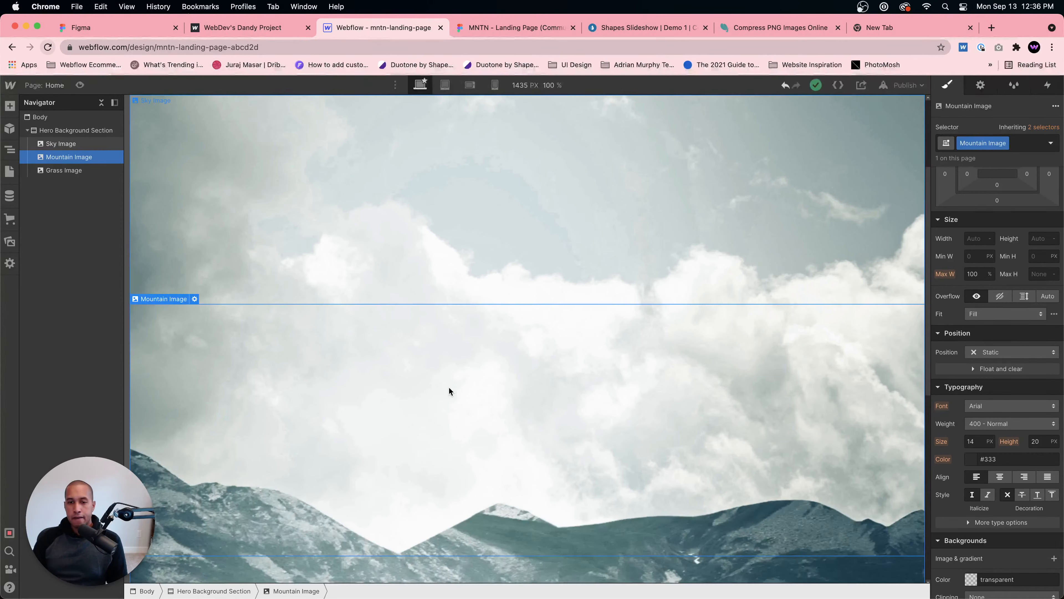
{"action": "scroll", "coordinate": [447, 388], "scroll_direction": "up", "scroll_amount": 3}
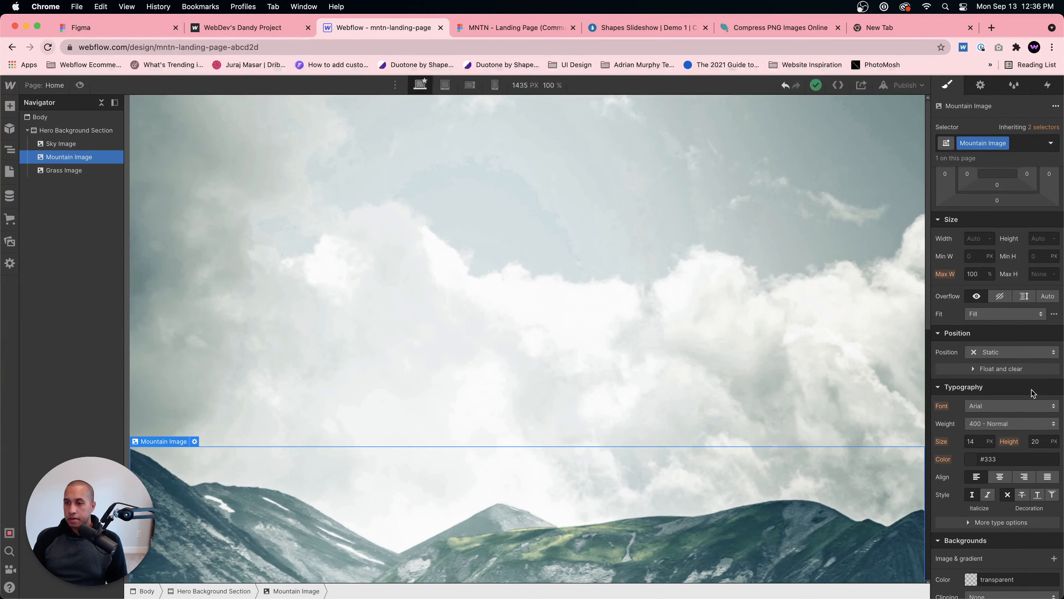
{"action": "left_click", "coordinate": [1020, 352]}
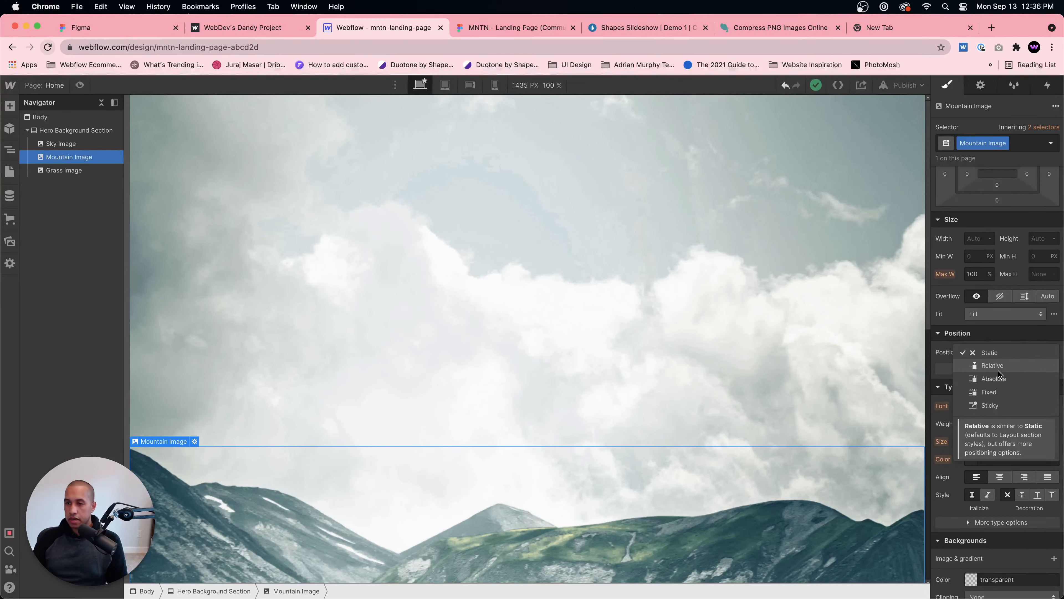
{"action": "left_click", "coordinate": [1000, 368]}
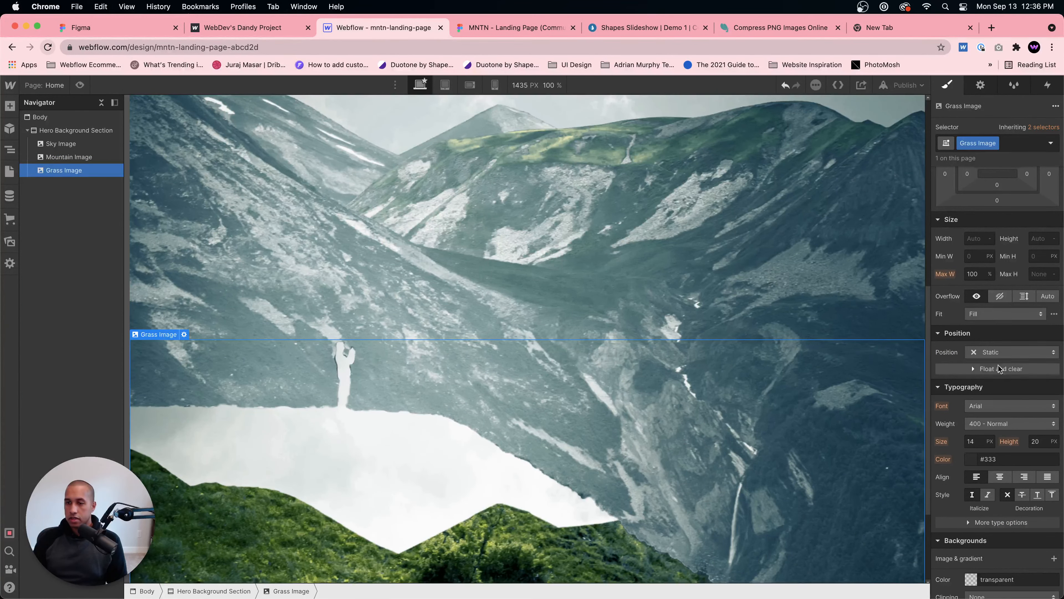
{"action": "left_click", "coordinate": [998, 354]}
Step: Preview the page and examine how the sky, mountain and grass layers move while scrolling
{"action": "key", "text": "shift+p"}
{"action": "scroll", "coordinate": [417, 245], "scroll_direction": "down", "scroll_amount": 10}
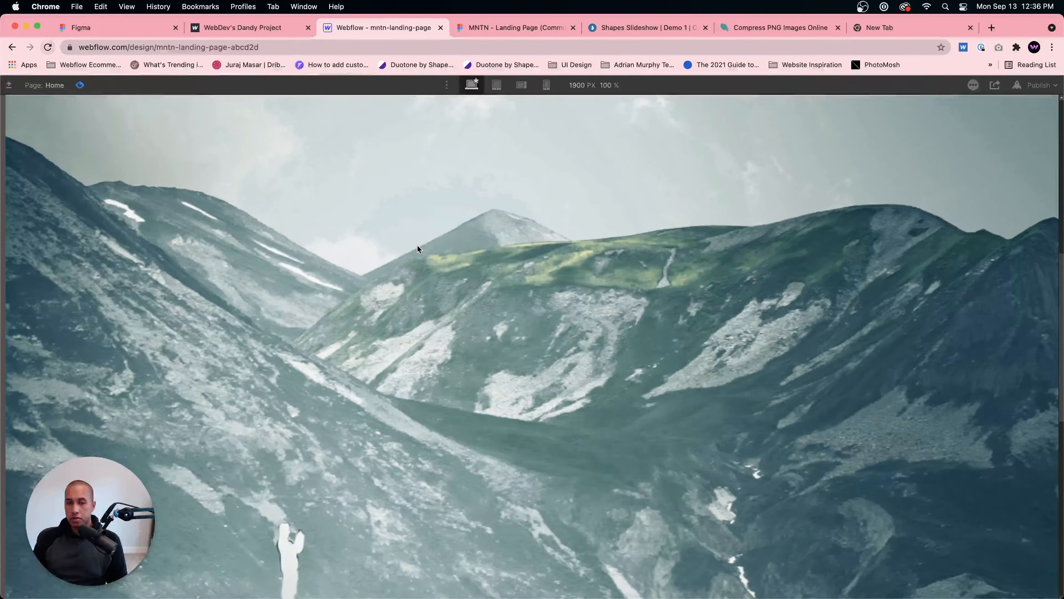
{"action": "scroll", "coordinate": [417, 248], "scroll_direction": "up", "scroll_amount": 10}
{"action": "scroll", "coordinate": [417, 249], "scroll_direction": "down", "scroll_amount": 8}
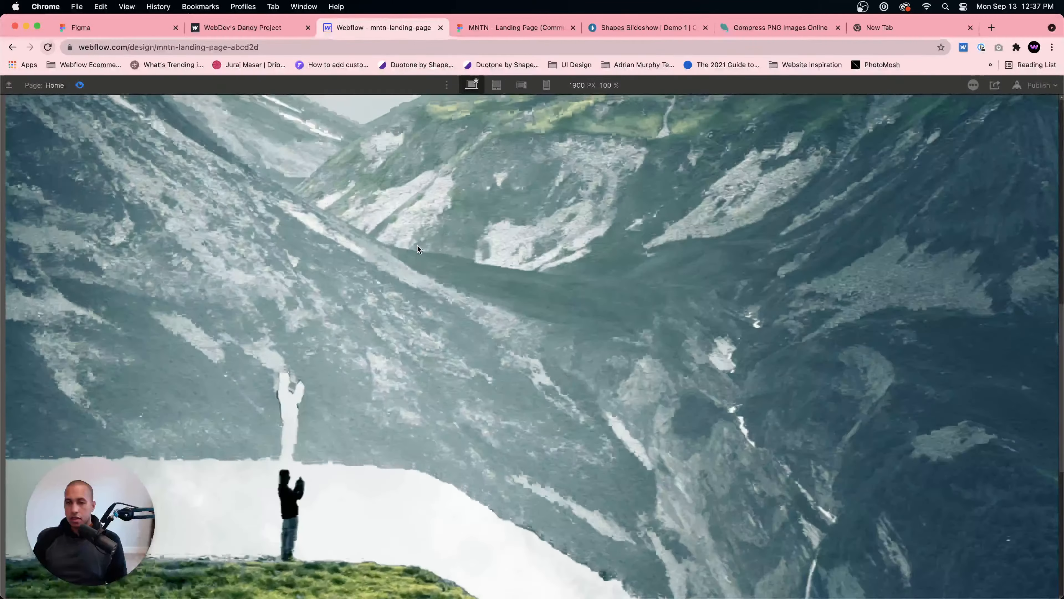
{"action": "scroll", "coordinate": [418, 248], "scroll_direction": "up", "scroll_amount": 8}
{"action": "scroll", "coordinate": [418, 249], "scroll_direction": "down", "scroll_amount": 2}
{"action": "scroll", "coordinate": [417, 247], "scroll_direction": "down", "scroll_amount": 8}
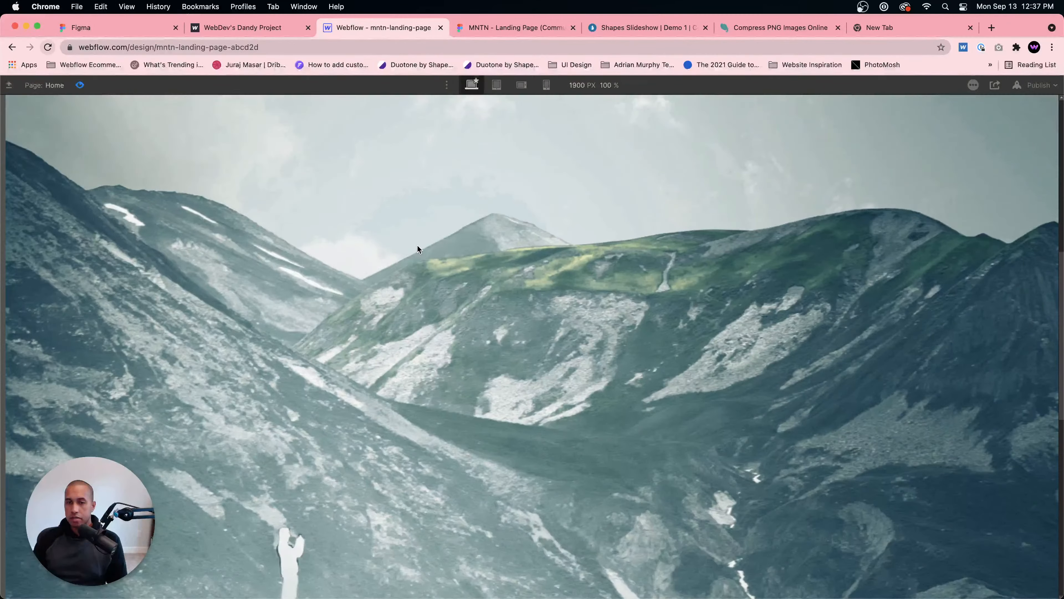
{"action": "scroll", "coordinate": [418, 245], "scroll_direction": "up", "scroll_amount": 10}
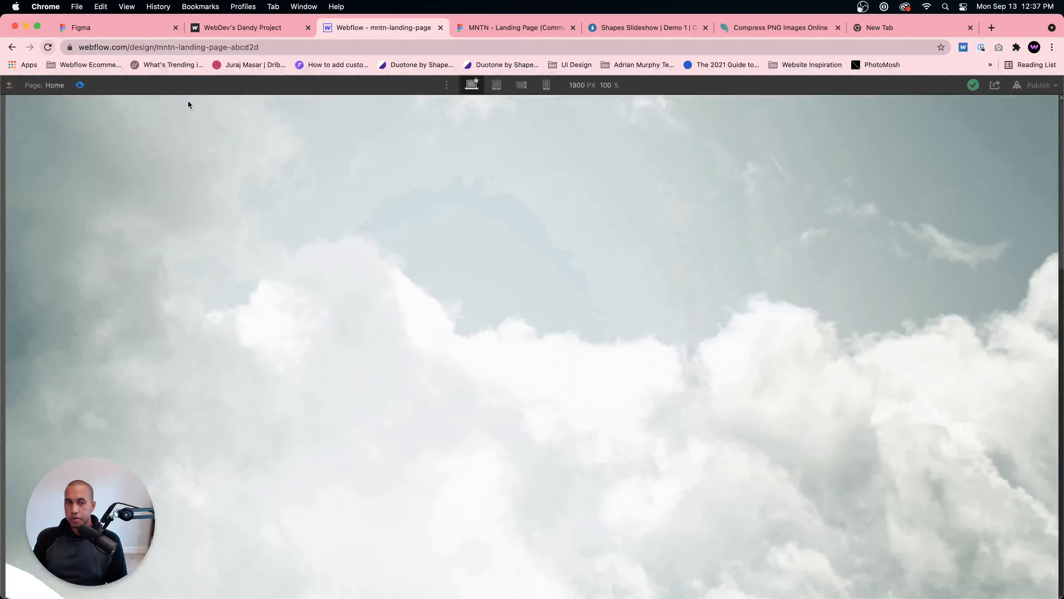
{"action": "left_click", "coordinate": [80, 85]}
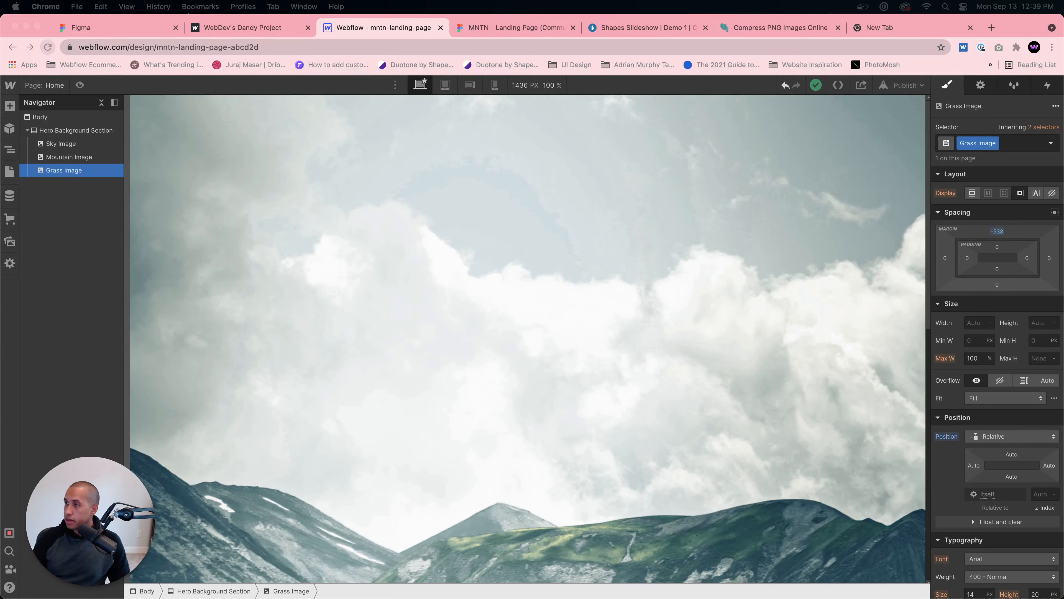
Step: Bring the CodePen "Cool mouse scroll animation" into the browser window and examine its scroll icon
{"action": "left_click_drag", "start_coordinate": [323, 597], "coordinate": [358, 33]}
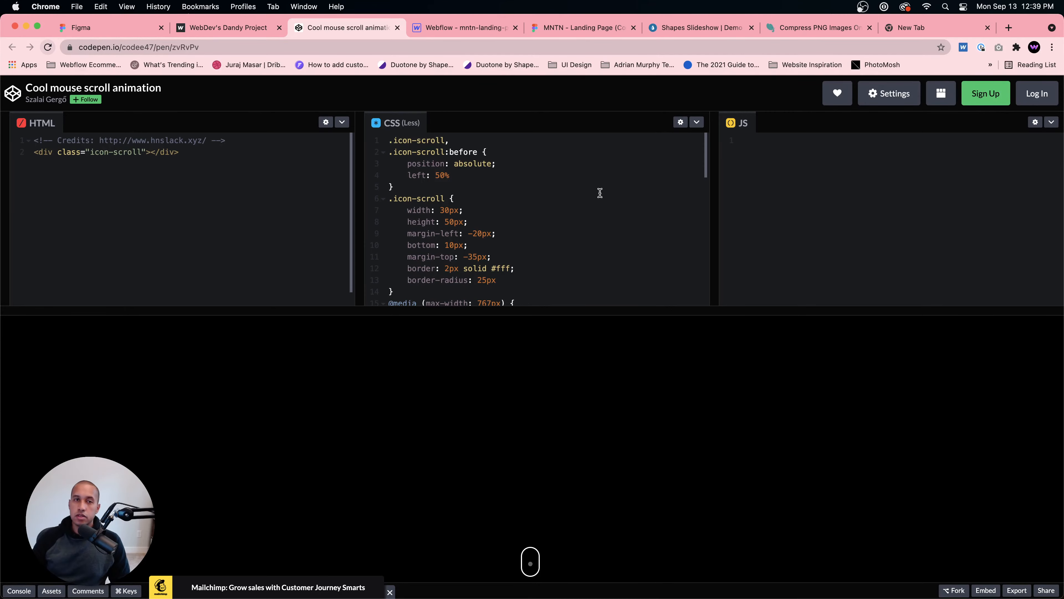
{"action": "left_click", "coordinate": [478, 30]}
{"action": "left_click", "coordinate": [325, 28]}
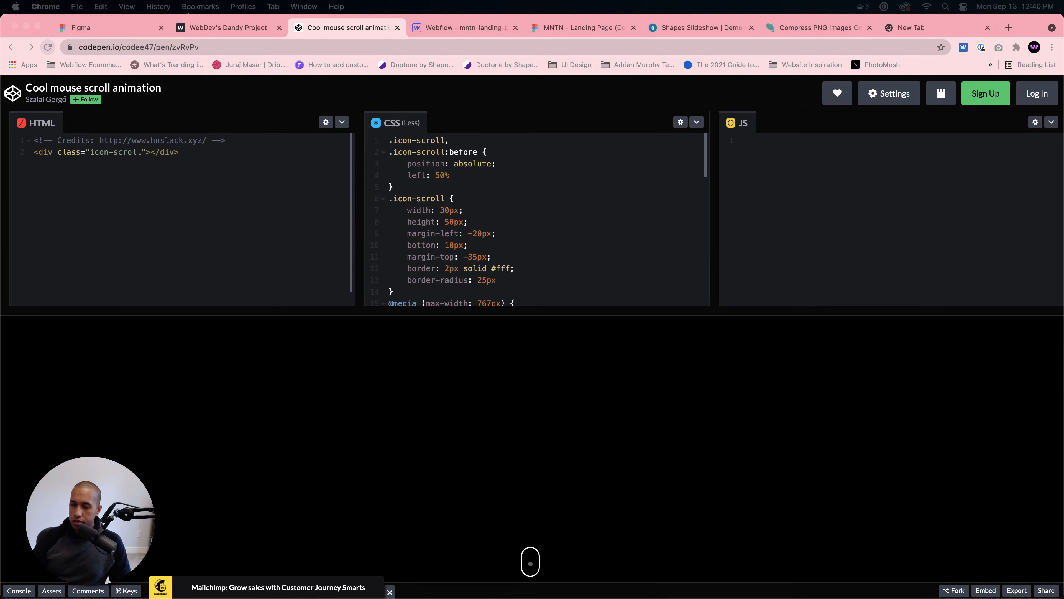
{"action": "left_click", "coordinate": [688, 493]}
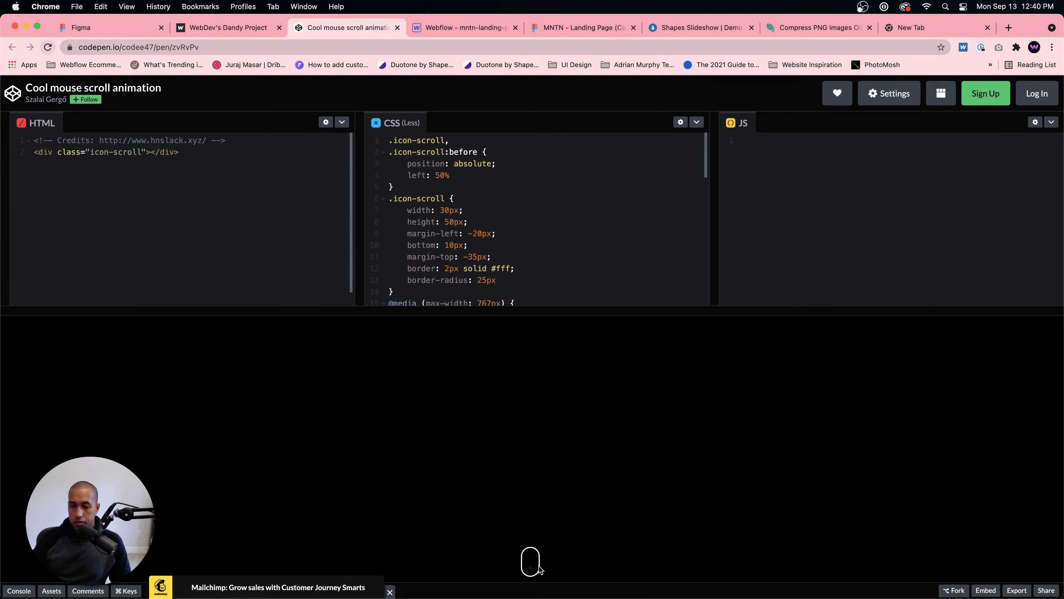
Step: Switch to the Webflow project and create a new static page named "Mouse interaction"
{"action": "left_click", "coordinate": [461, 27]}
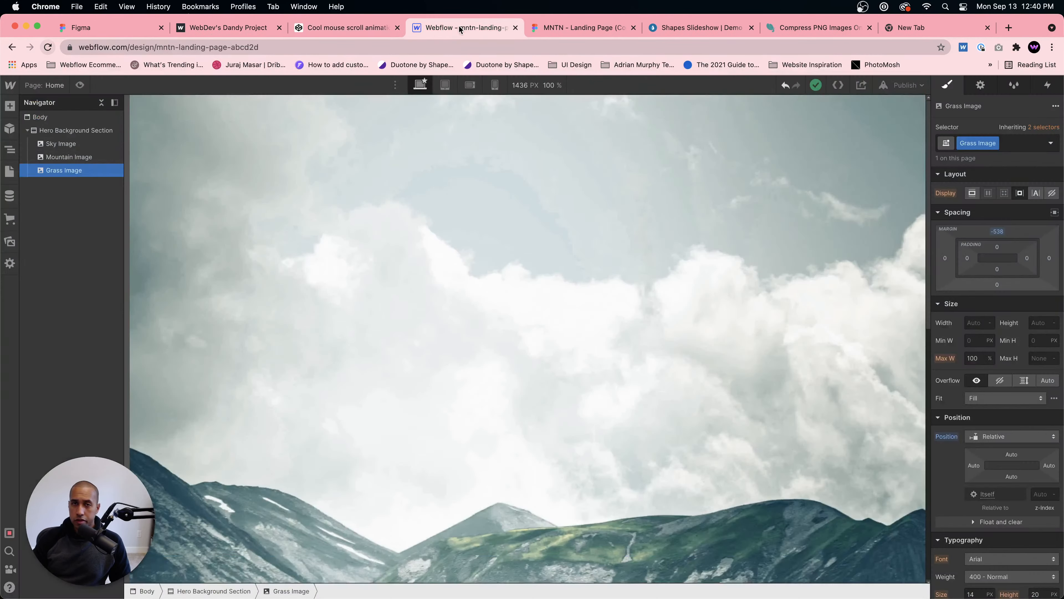
{"action": "left_click", "coordinate": [10, 171]}
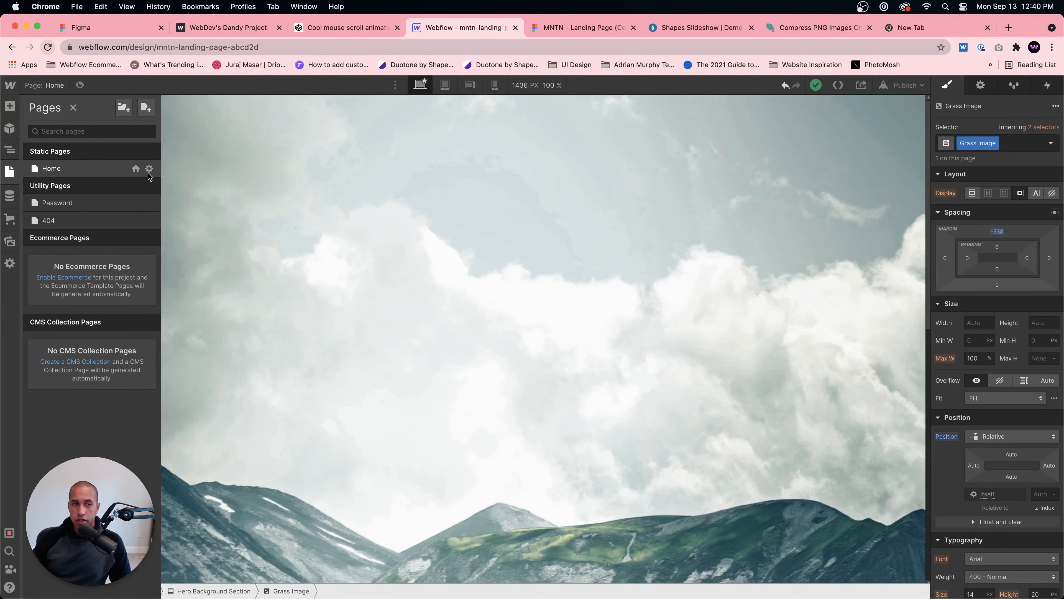
{"action": "left_click", "coordinate": [145, 107]}
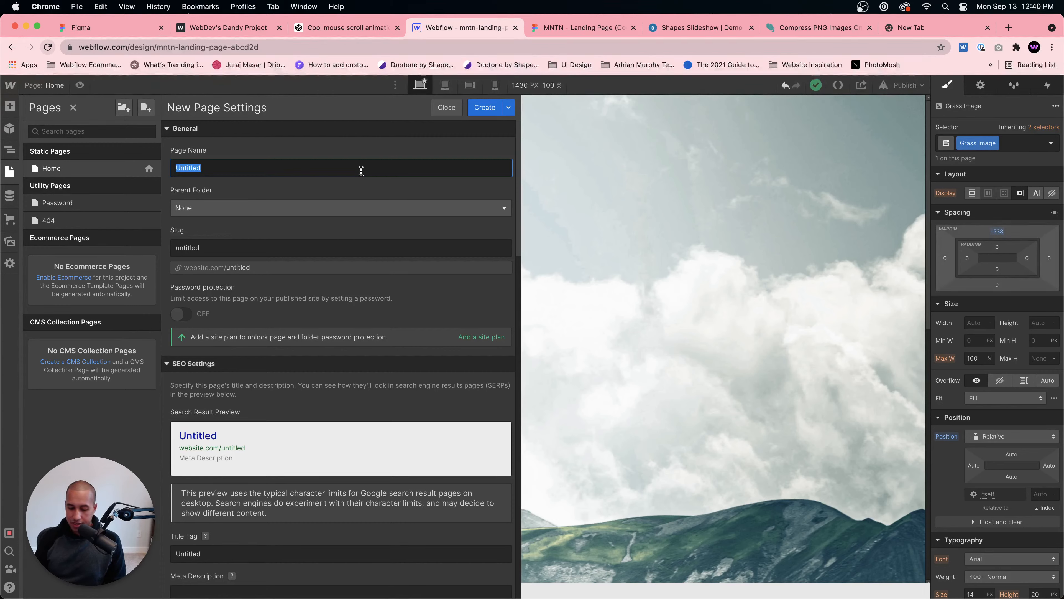
{"action": "type", "text": "Mouse interaction"}
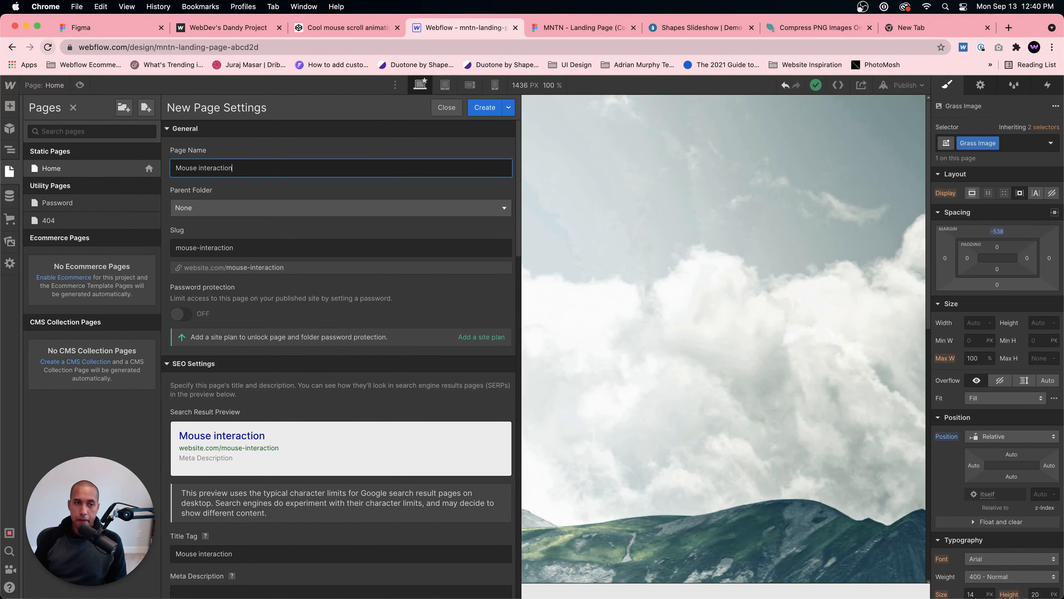
{"action": "key", "text": "Return"}
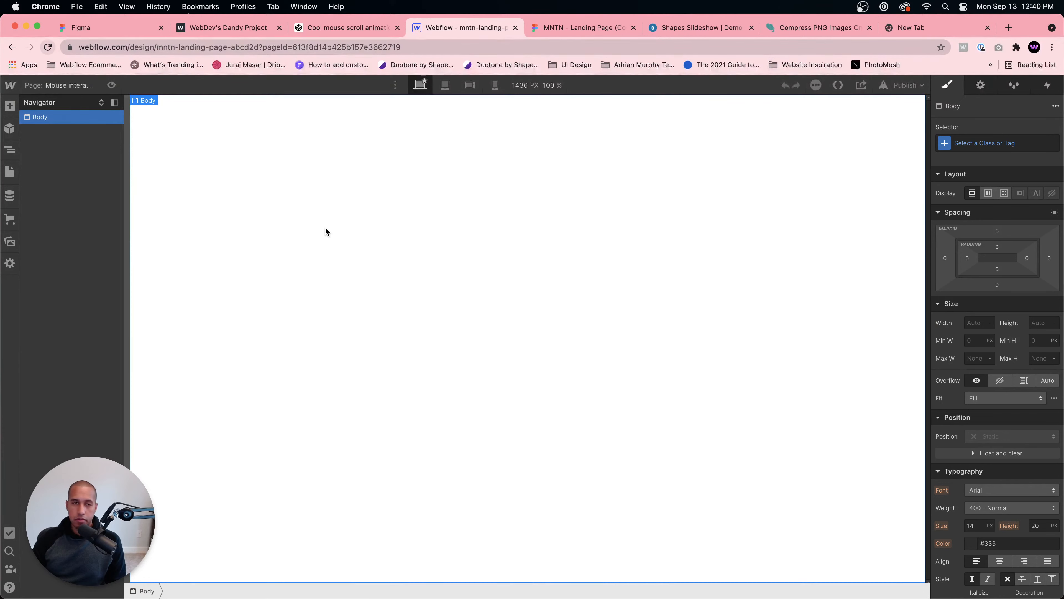
Step: Rename the Mouse interaction page to "Mouse Animation" in its page settings and save it
{"action": "left_click", "coordinate": [9, 171]}
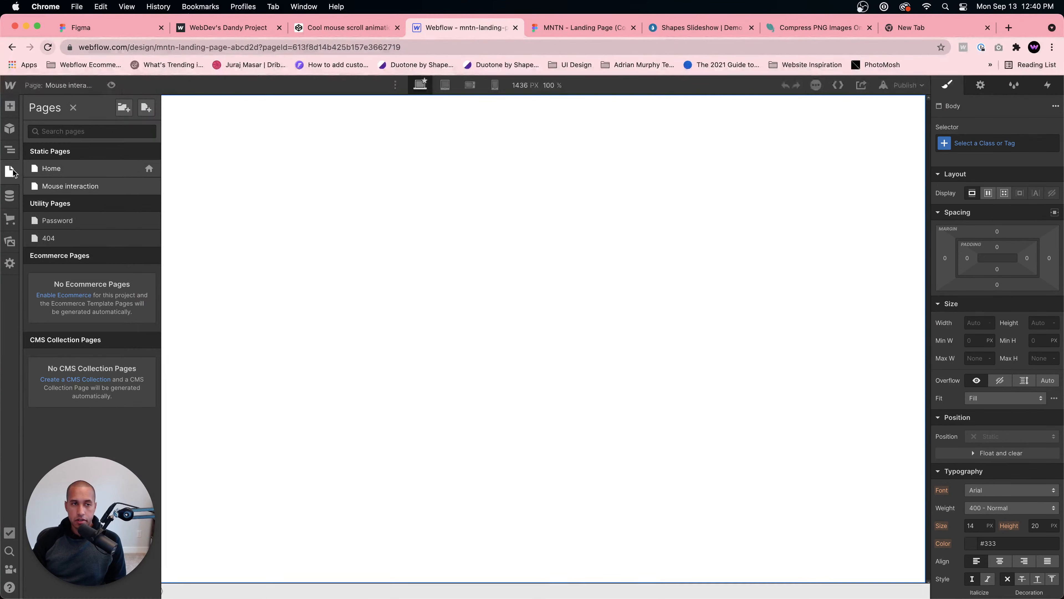
{"action": "left_click", "coordinate": [147, 186]}
{"action": "double_click", "coordinate": [218, 168]}
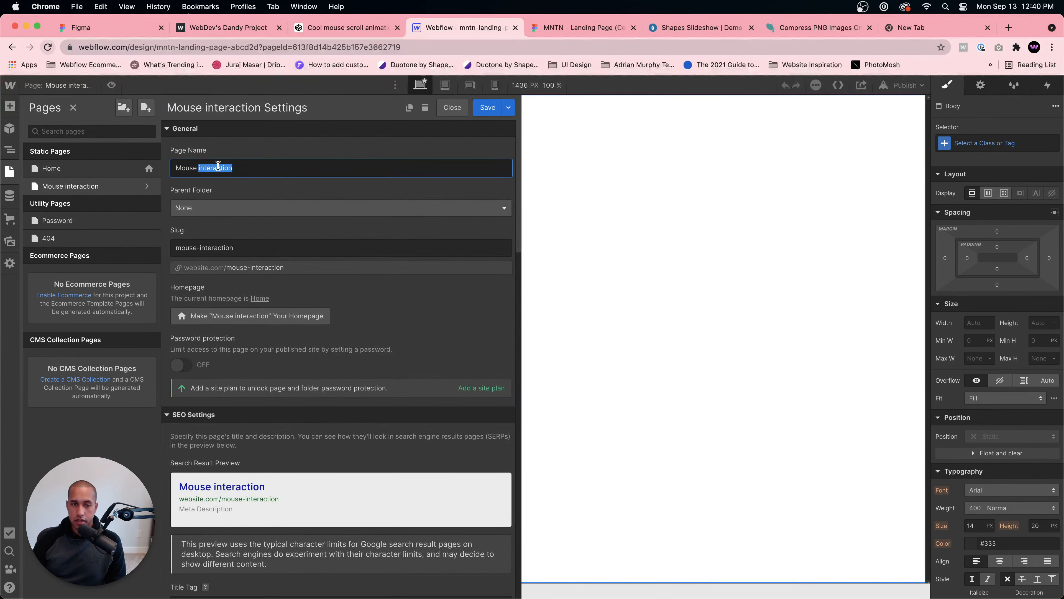
{"action": "type", "text": "Animation"}
{"action": "key", "text": "Return"}
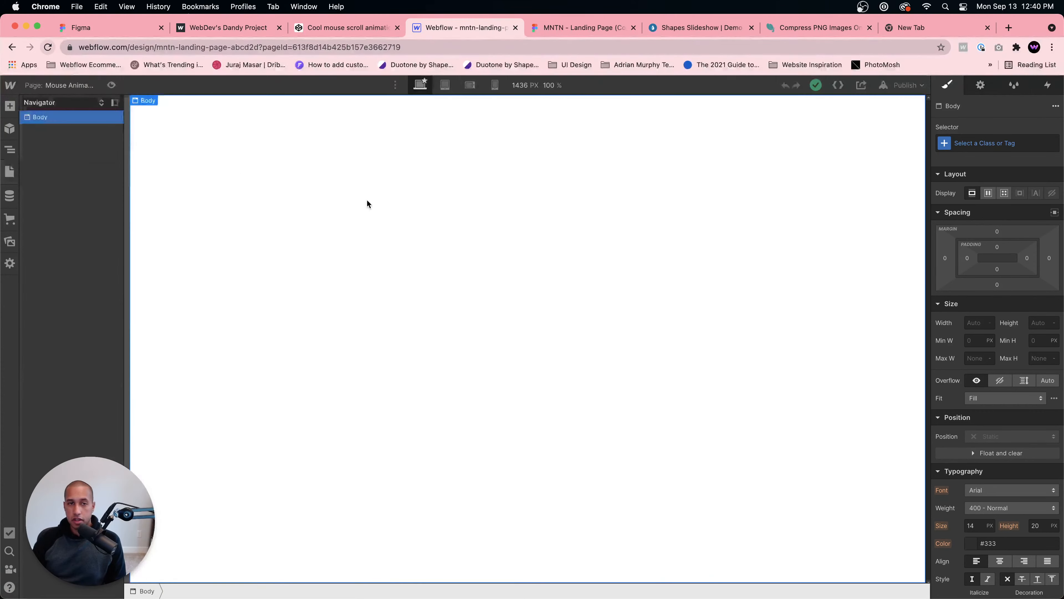
Step: Add a Section element to the body of the empty page through the quick element search
{"action": "key", "text": "super+e"}
{"action": "type", "text": "scroll"}
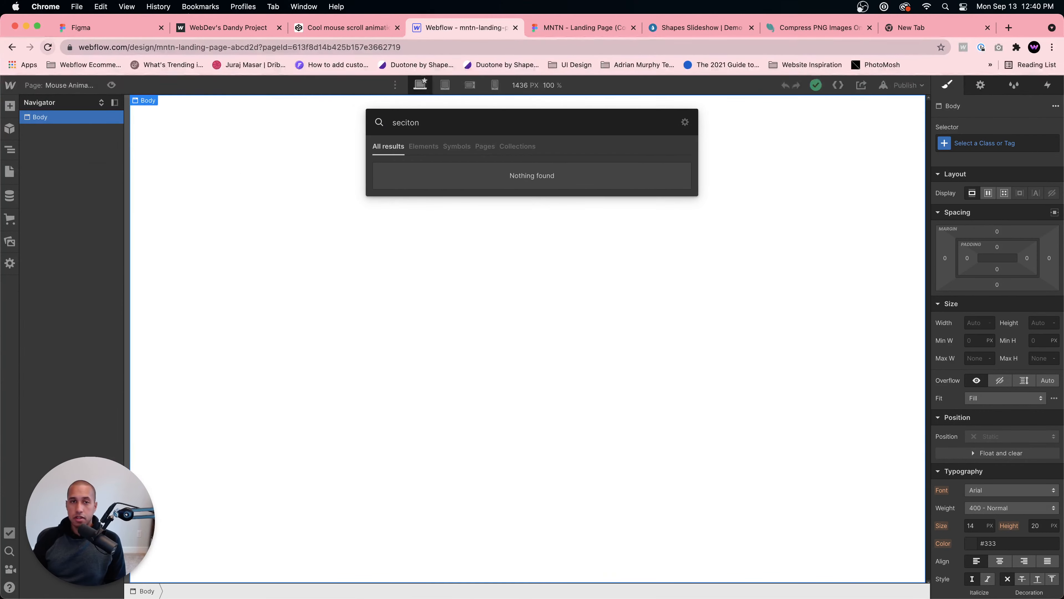
{"action": "key", "text": "super+a"}
{"action": "type", "text": "section"}
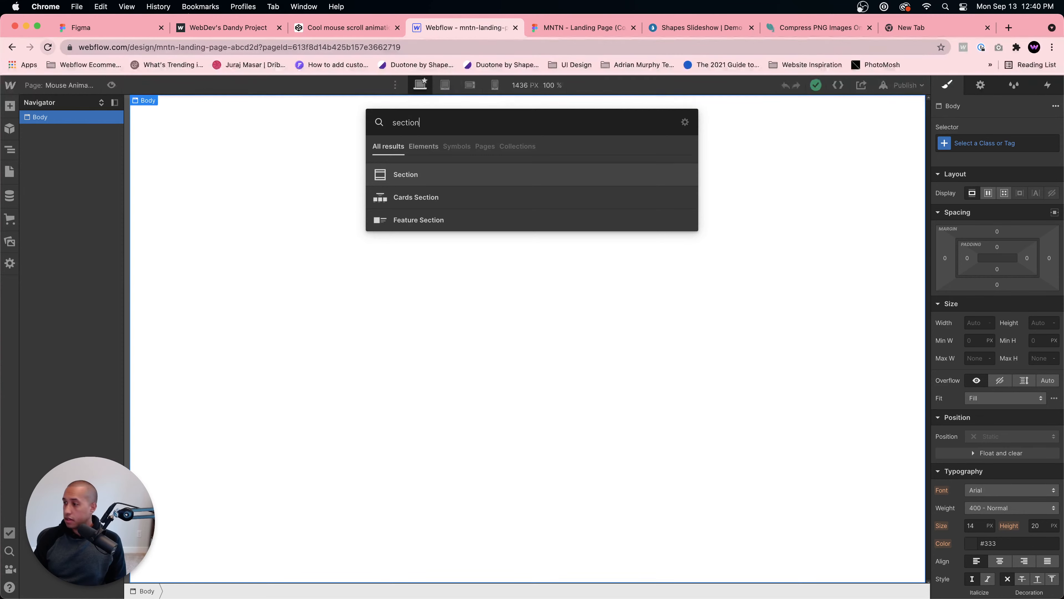
{"action": "key", "text": "Return"}
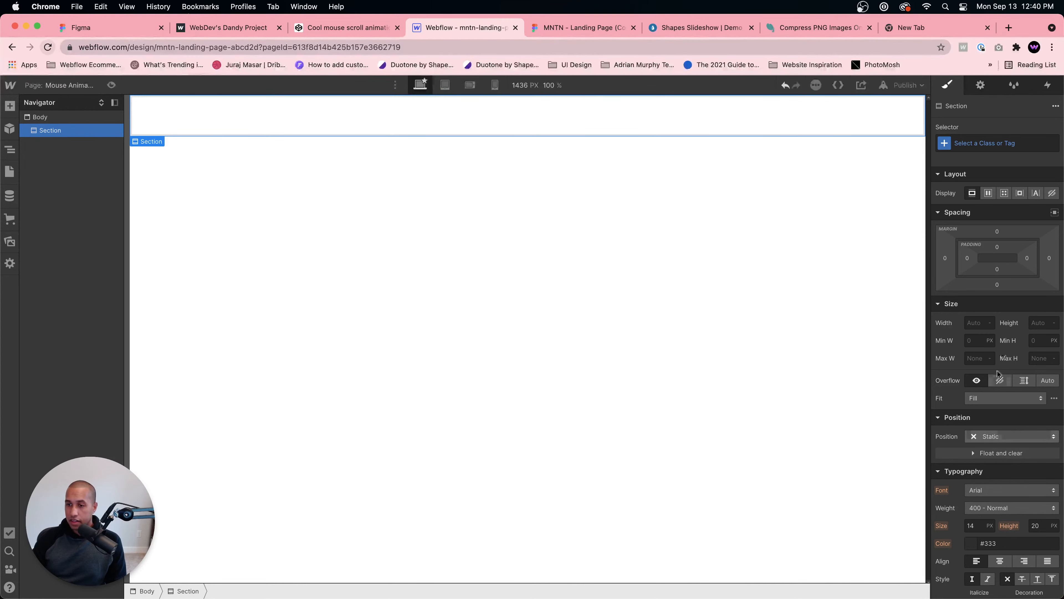
Step: Set the section's minimum height to 100 VH and its background color to #181818
{"action": "left_click", "coordinate": [1039, 340]}
{"action": "type", "text": "100vh"}
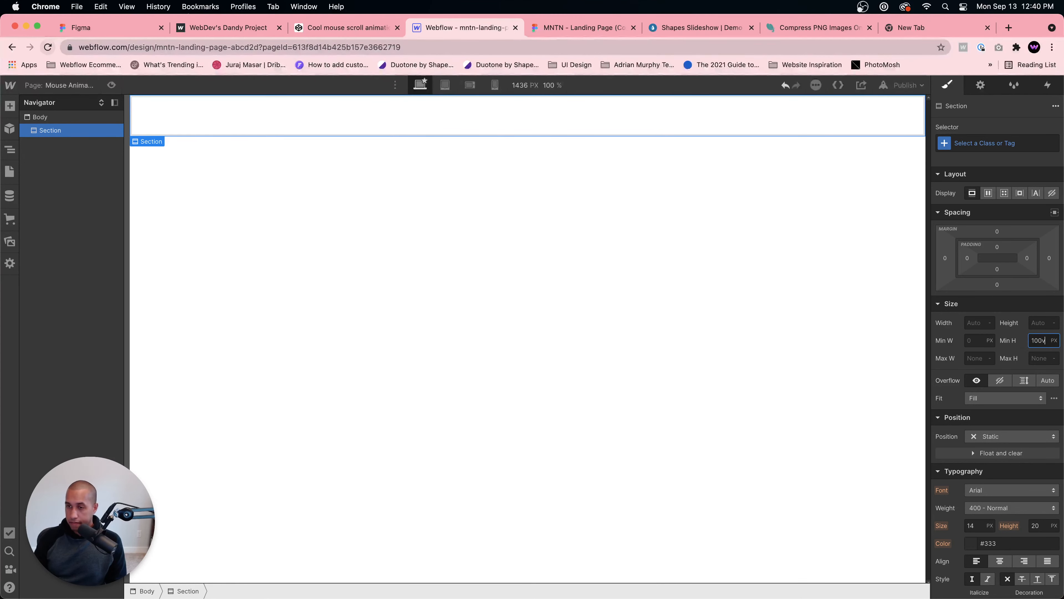
{"action": "key", "text": "Return"}
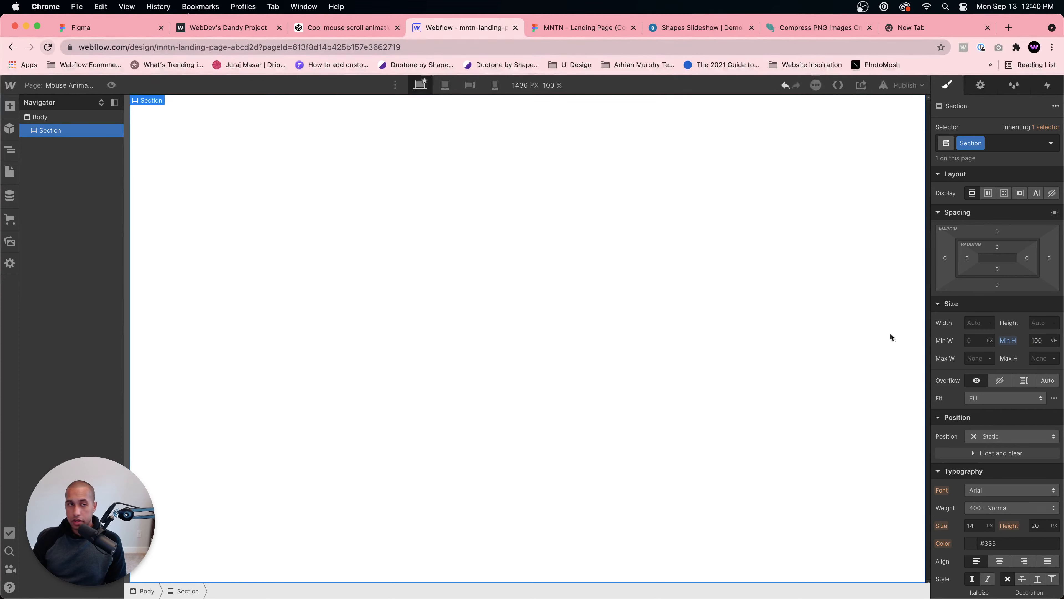
{"action": "scroll", "coordinate": [997, 377], "scroll_direction": "down", "scroll_amount": 3}
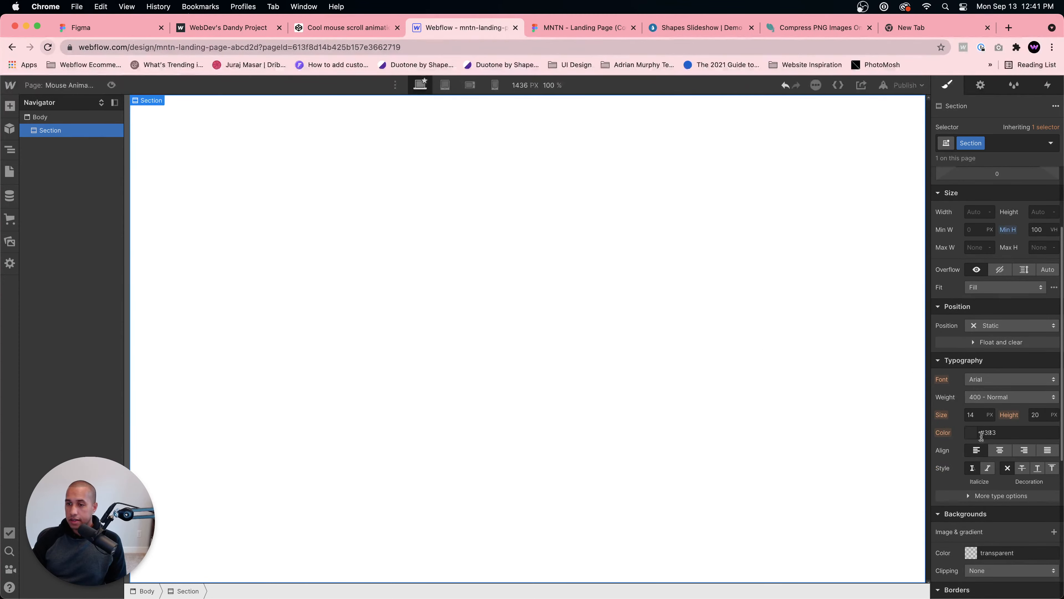
{"action": "left_click", "coordinate": [1010, 553]}
{"action": "type", "text": "181818"}
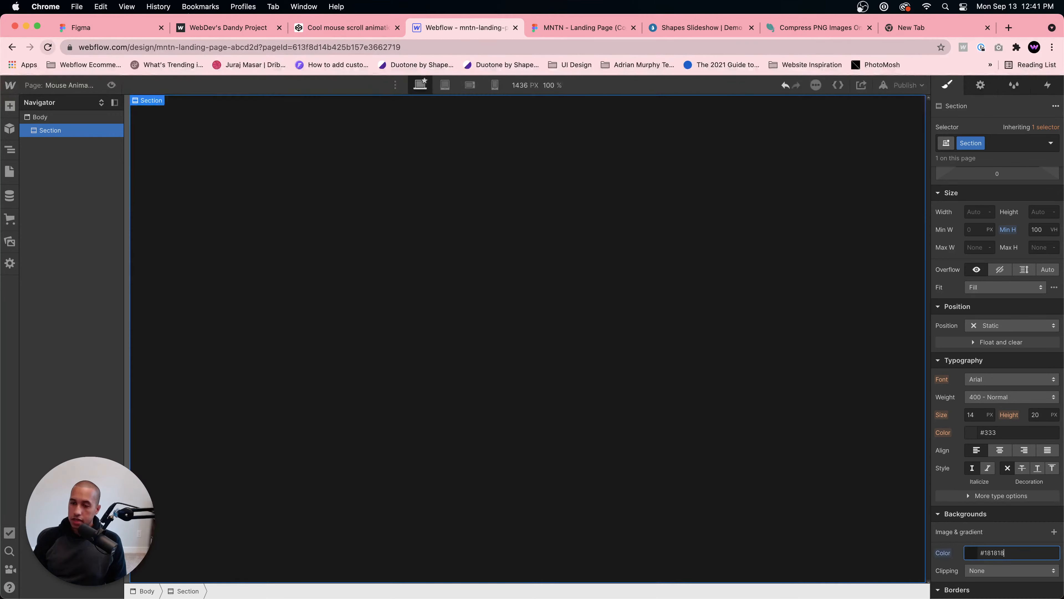
{"action": "left_click", "coordinate": [460, 322]}
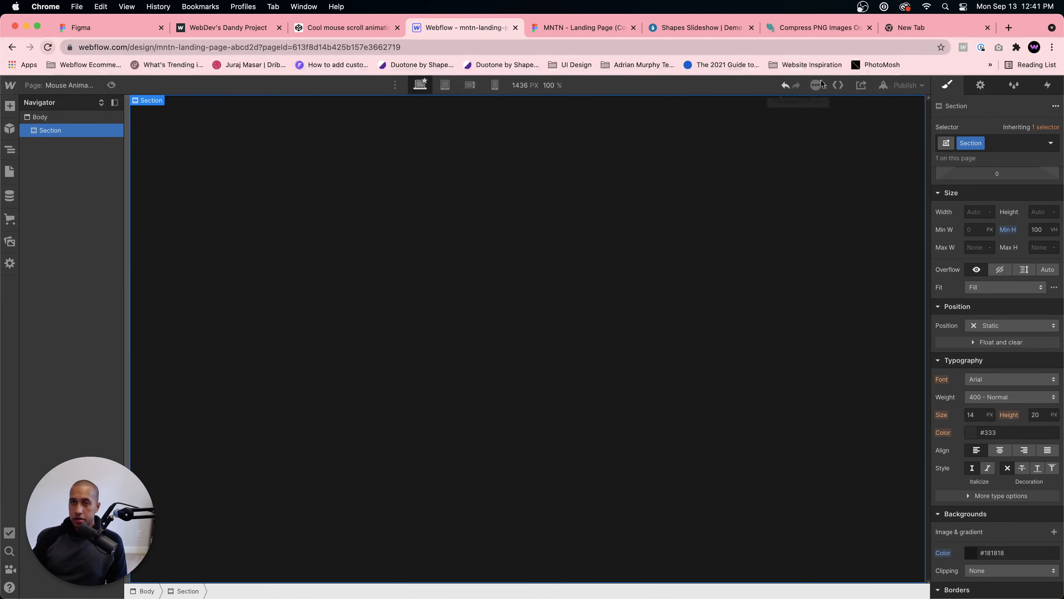
{"action": "left_click", "coordinate": [229, 28]}
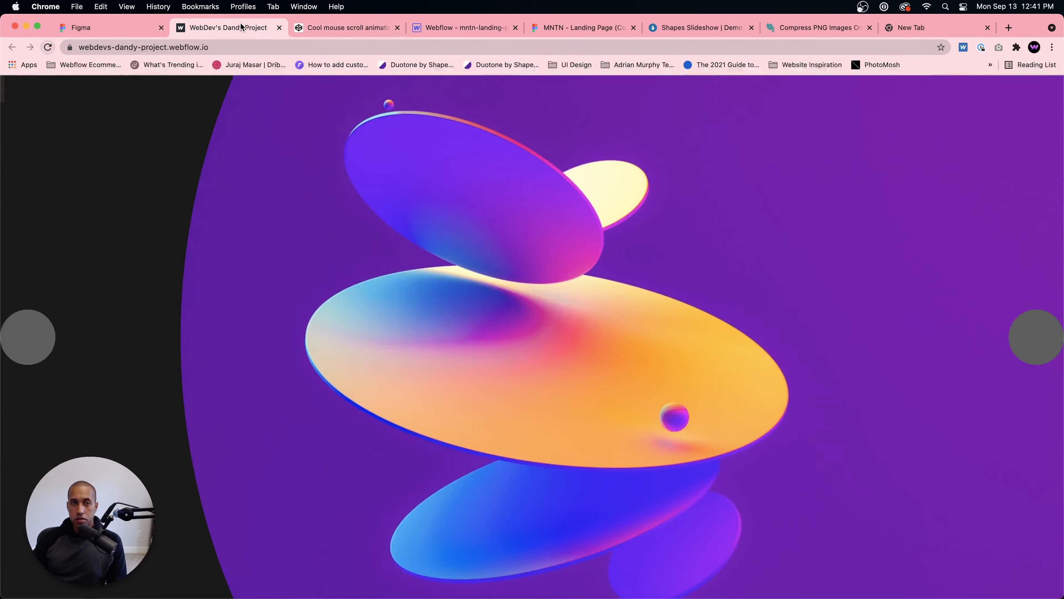
{"action": "left_click", "coordinate": [326, 27]}
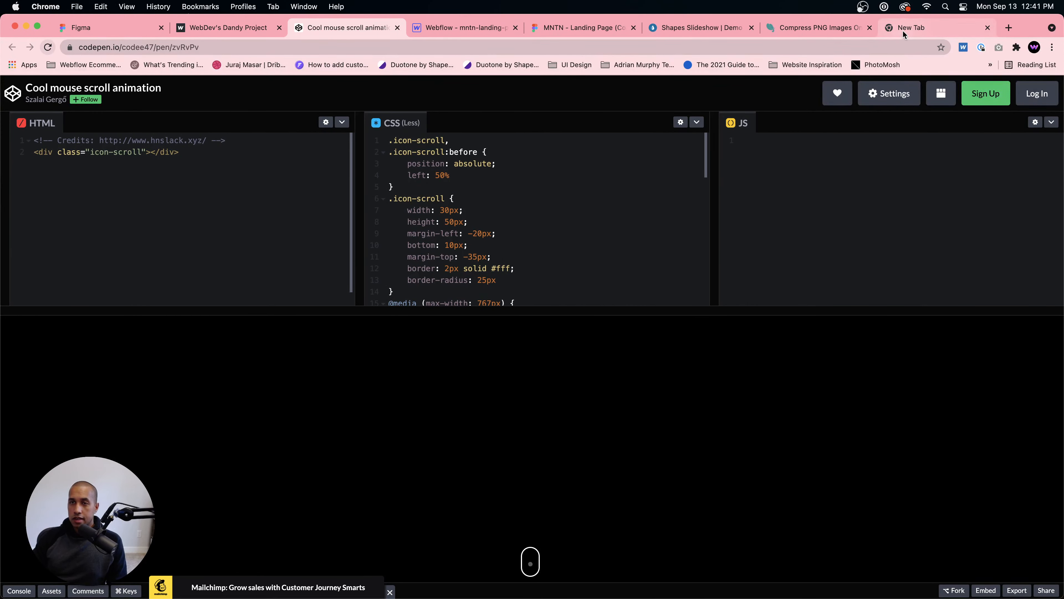
{"action": "left_click", "coordinate": [689, 30]}
{"action": "left_click", "coordinate": [478, 29]}
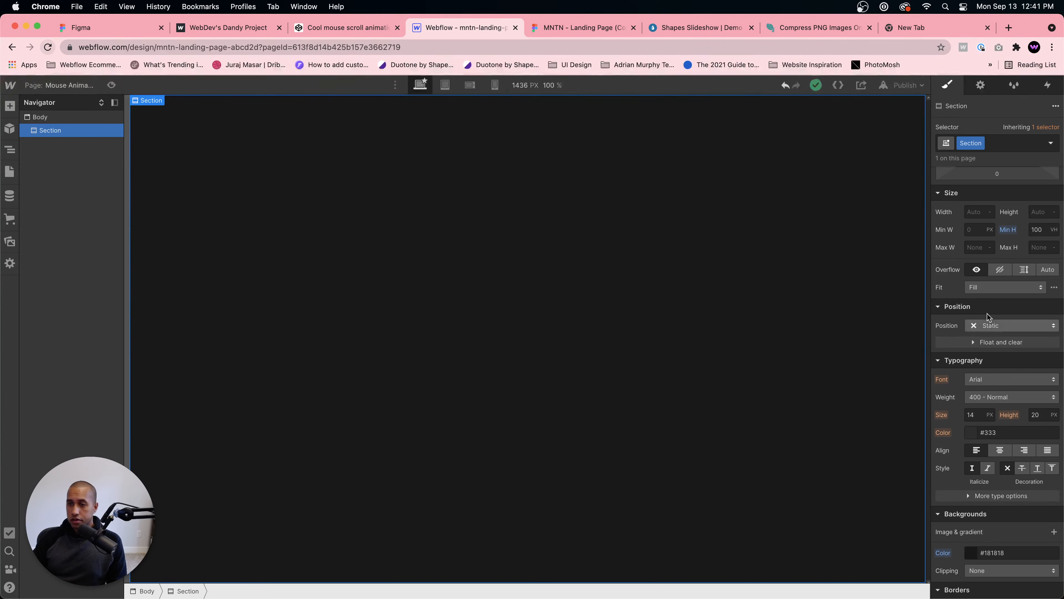
Step: Make the section a horizontal flex layout with its children aligned and justified to the center
{"action": "scroll", "coordinate": [979, 229], "scroll_direction": "up", "scroll_amount": 3}
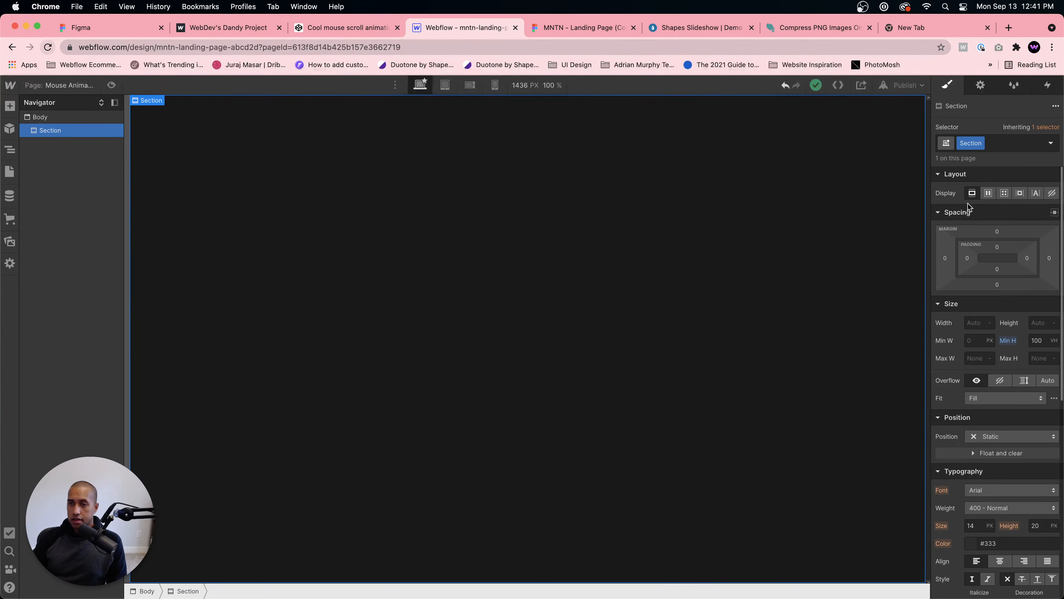
{"action": "left_click", "coordinate": [988, 193]}
{"action": "left_click", "coordinate": [992, 251]}
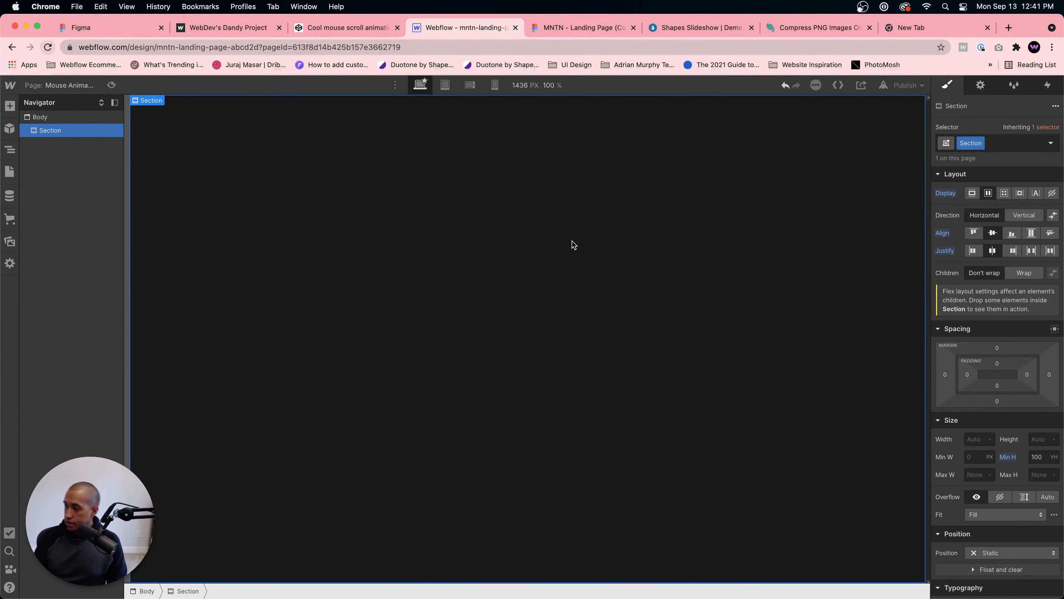
Step: Add a Div Block inside the centered section
{"action": "key", "text": "super+e"}
{"action": "type", "text": "div"}
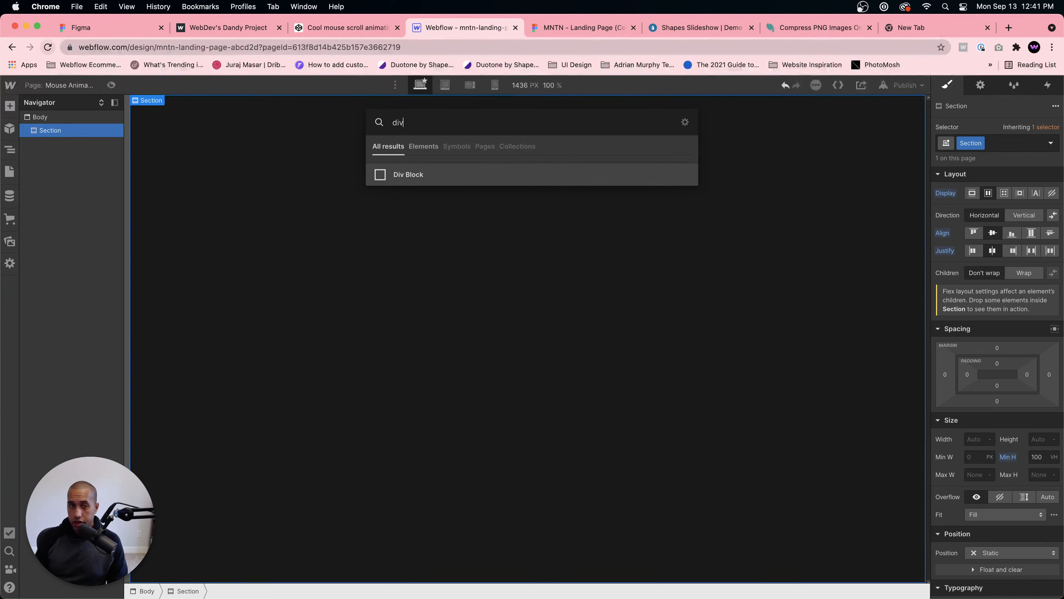
{"action": "key", "text": "Return"}
Step: Size the div block to 200 px wide and 300 px high
{"action": "left_click", "coordinate": [983, 378]}
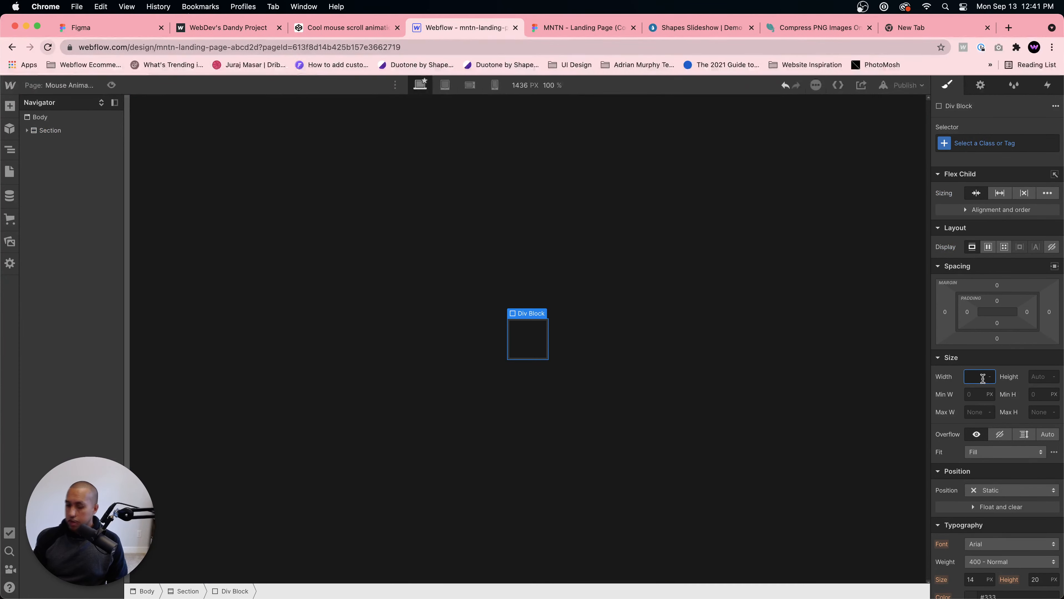
{"action": "type", "text": "30"}
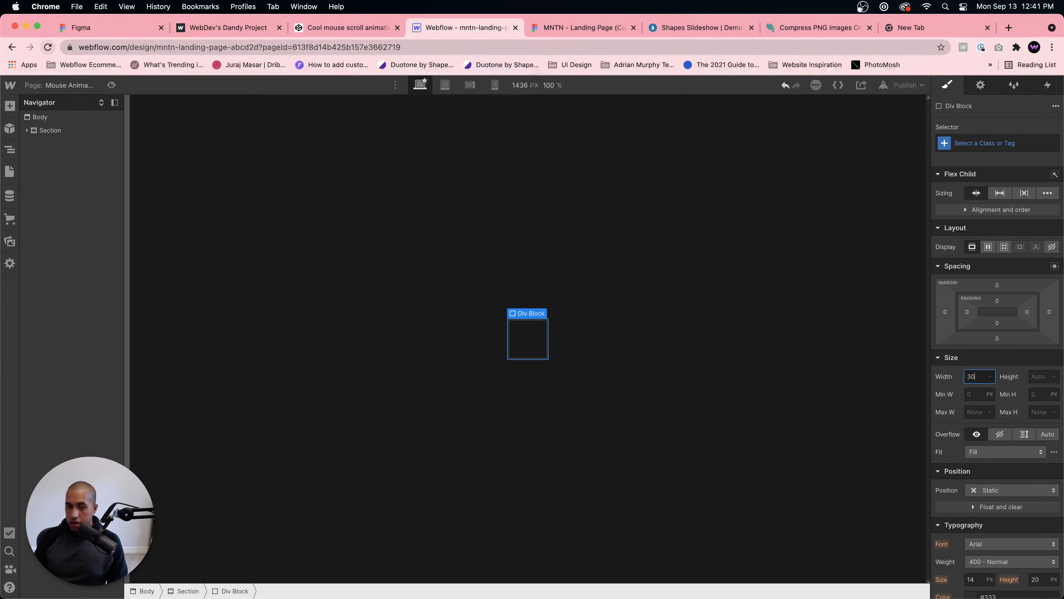
{"action": "type", "text": "0"}
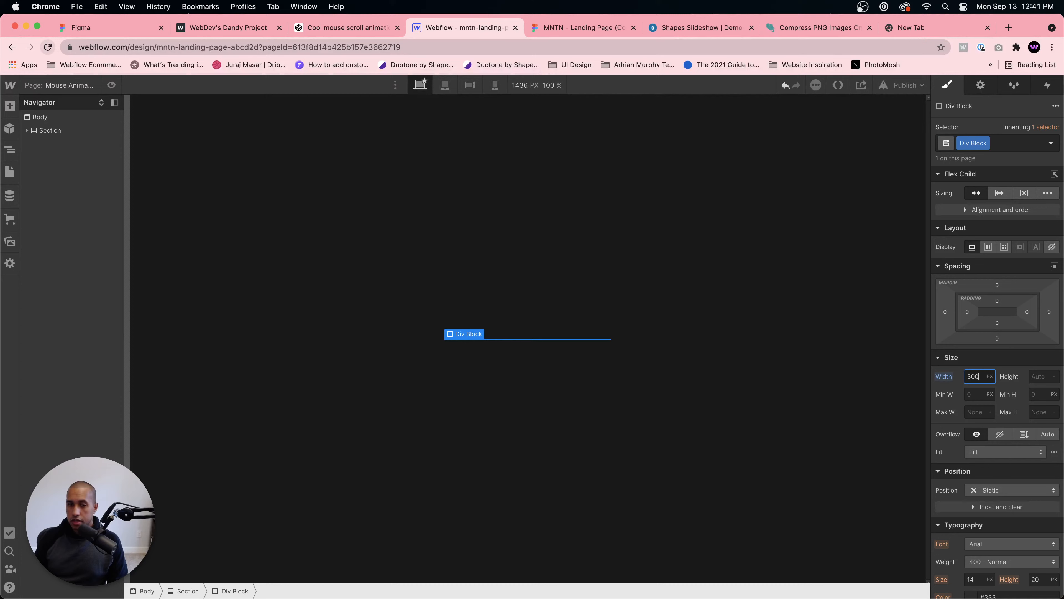
{"action": "double_click", "coordinate": [976, 376]}
{"action": "type", "text": "100"}
{"action": "key", "text": "Return"}
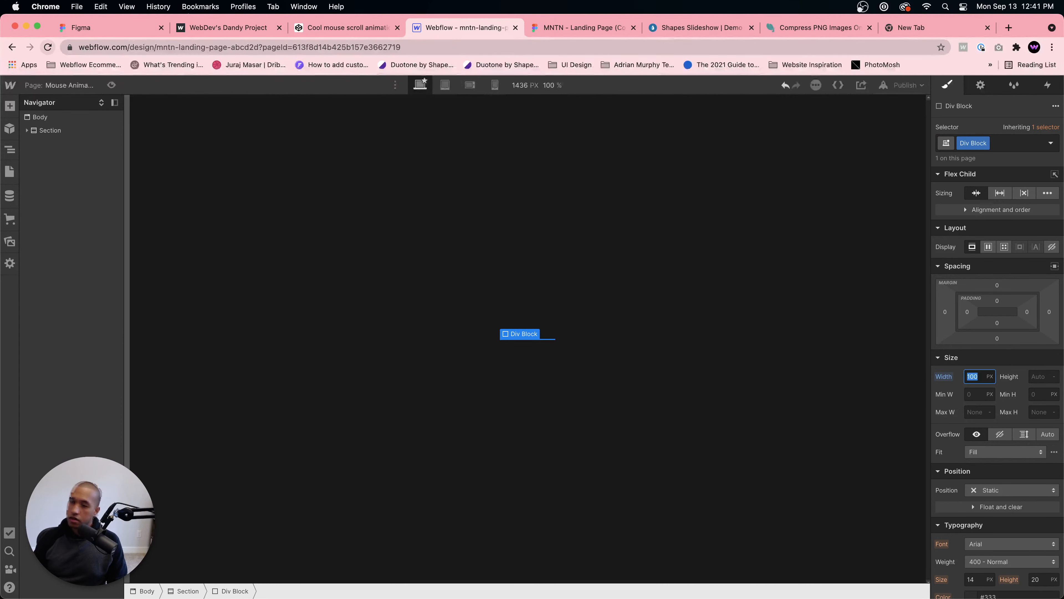
{"action": "type", "text": "200"}
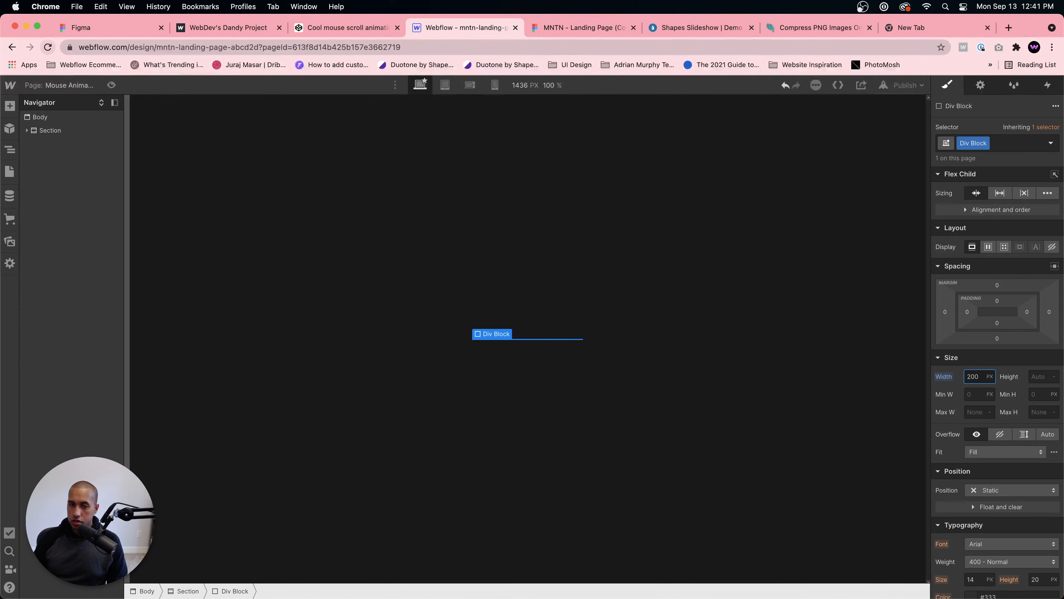
{"action": "left_click", "coordinate": [1032, 377]}
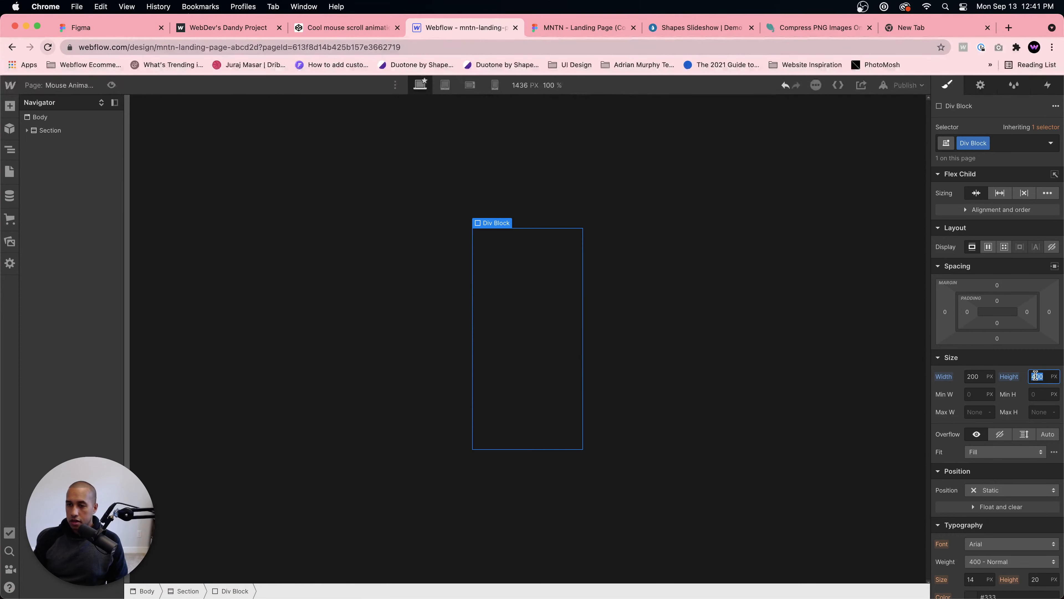
{"action": "type", "text": "300"}
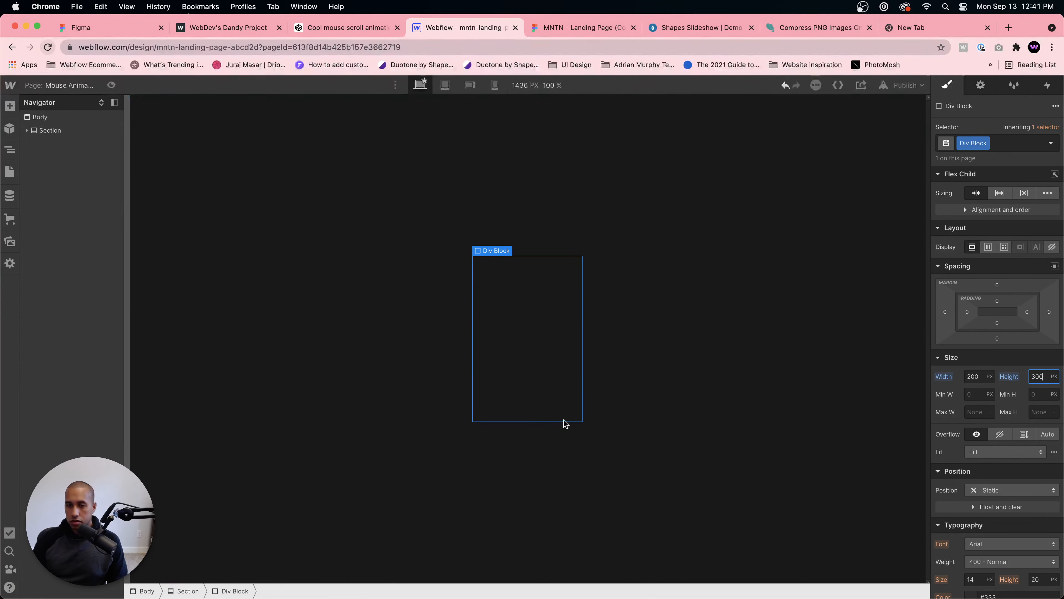
Step: Give the div block a solid white border on all sides
{"action": "scroll", "coordinate": [1025, 427], "scroll_direction": "down", "scroll_amount": 10}
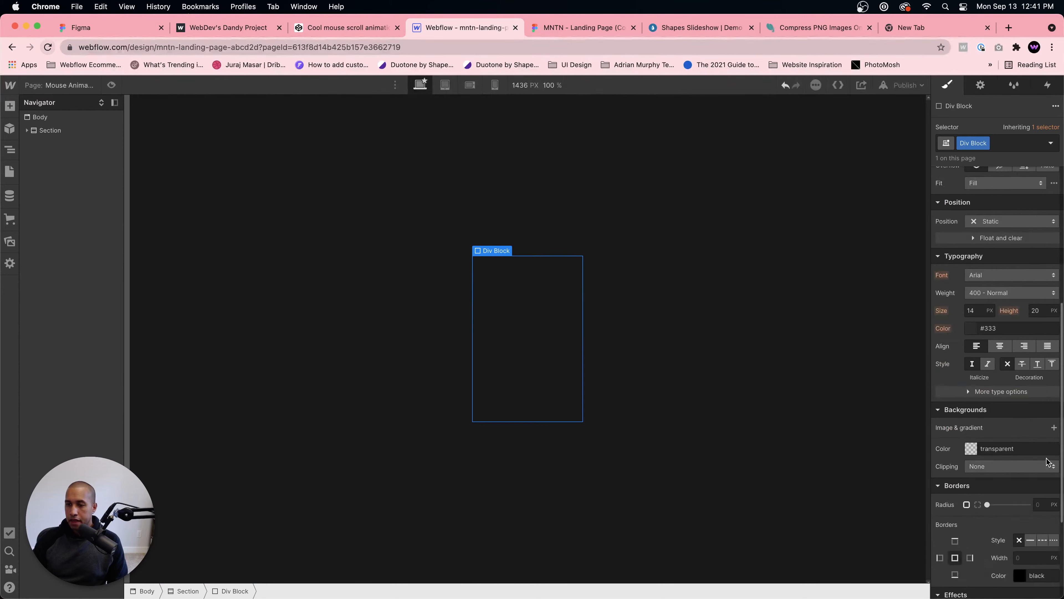
{"action": "left_click", "coordinate": [1029, 390]}
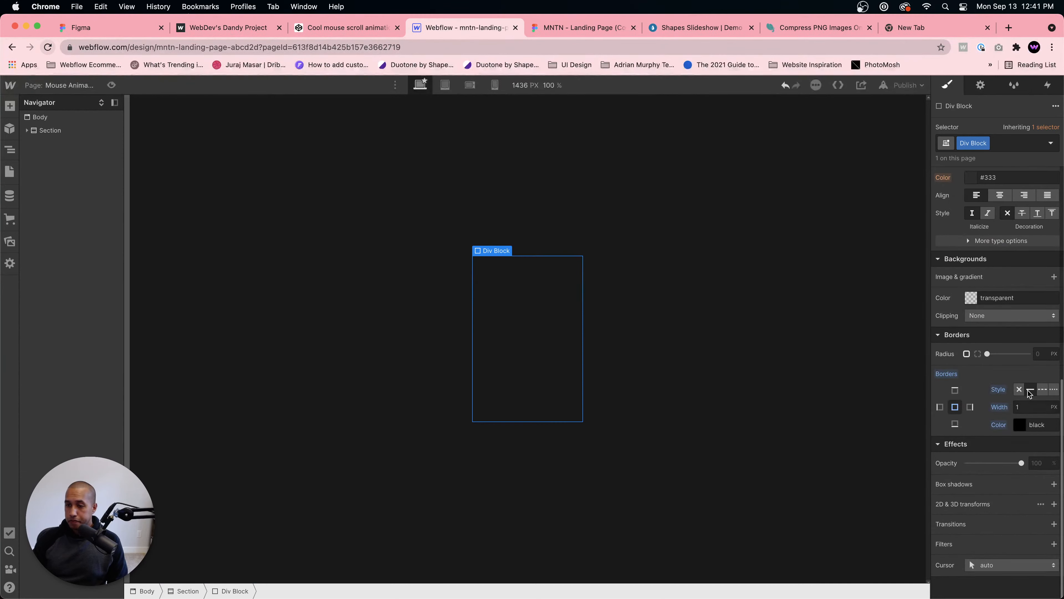
{"action": "left_click", "coordinate": [1019, 424]}
{"action": "left_click_drag", "start_coordinate": [943, 293], "coordinate": [919, 242]}
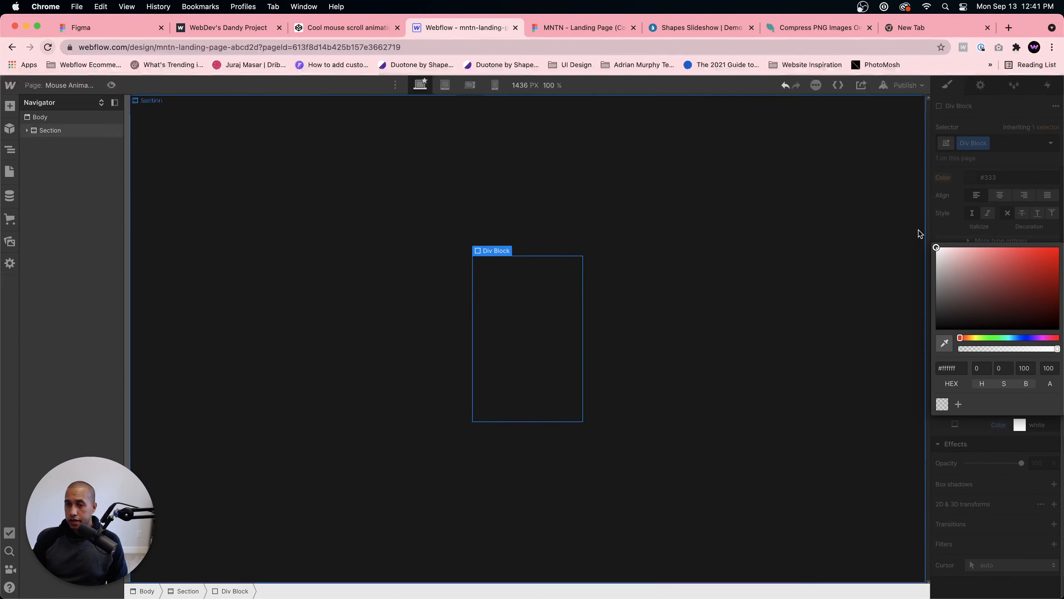
{"action": "left_click", "coordinate": [919, 235]}
Step: Round the div block's corners with a border radius of 50 px
{"action": "left_click", "coordinate": [1040, 359]}
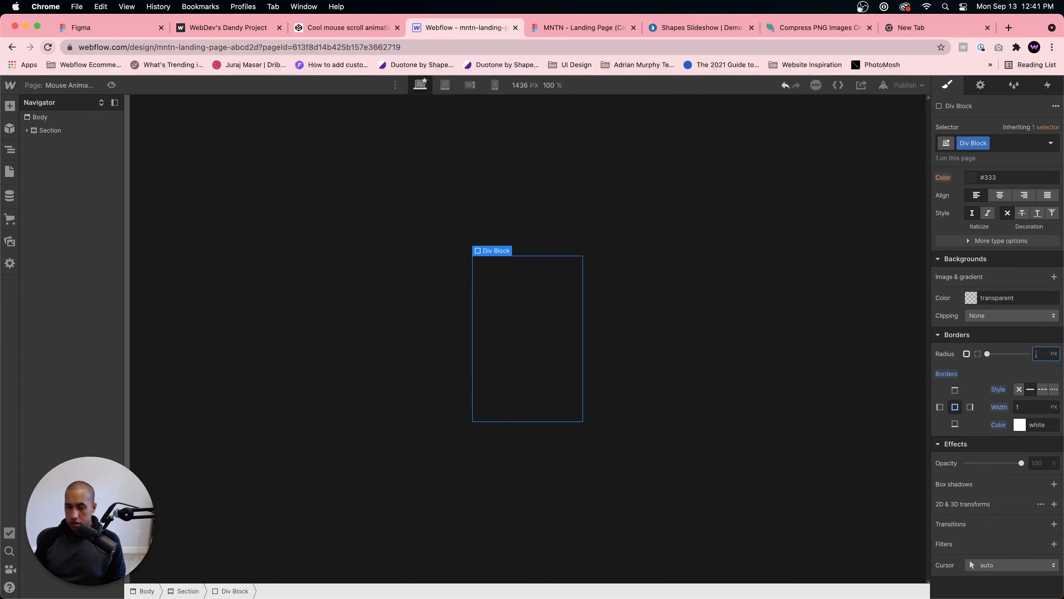
{"action": "key", "text": "Return"}
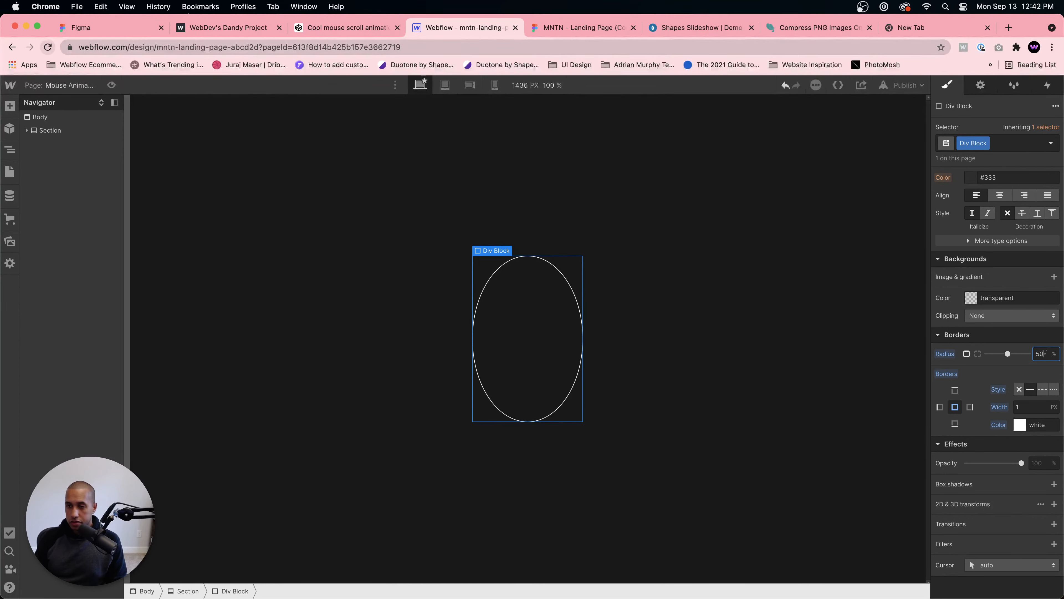
{"action": "type", "text": "px"}
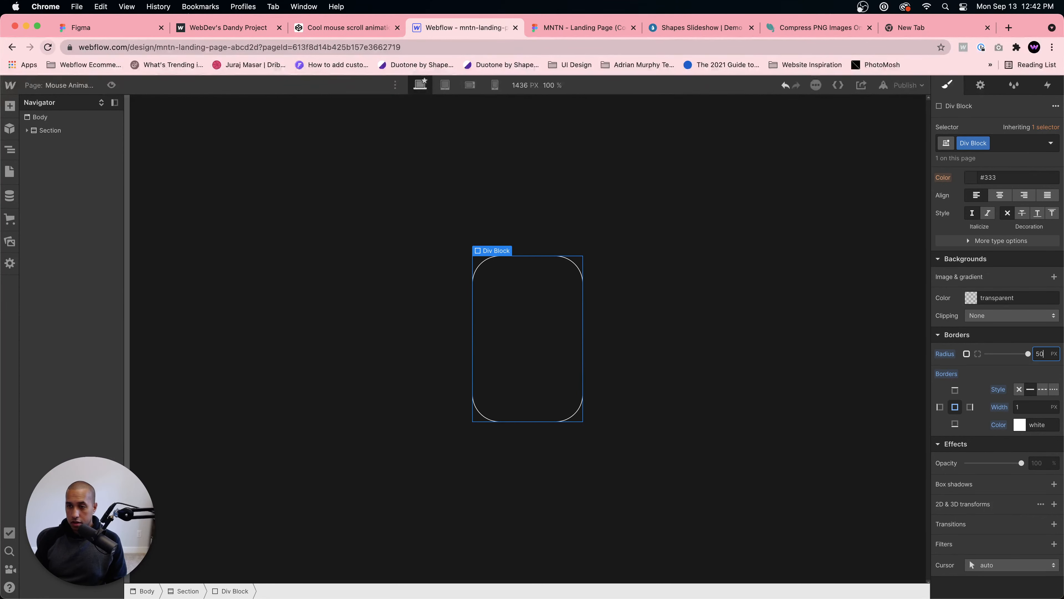
Step: Increase the div block's border radius to 100 px and set its border width to 3 px
{"action": "type", "text": "100"}
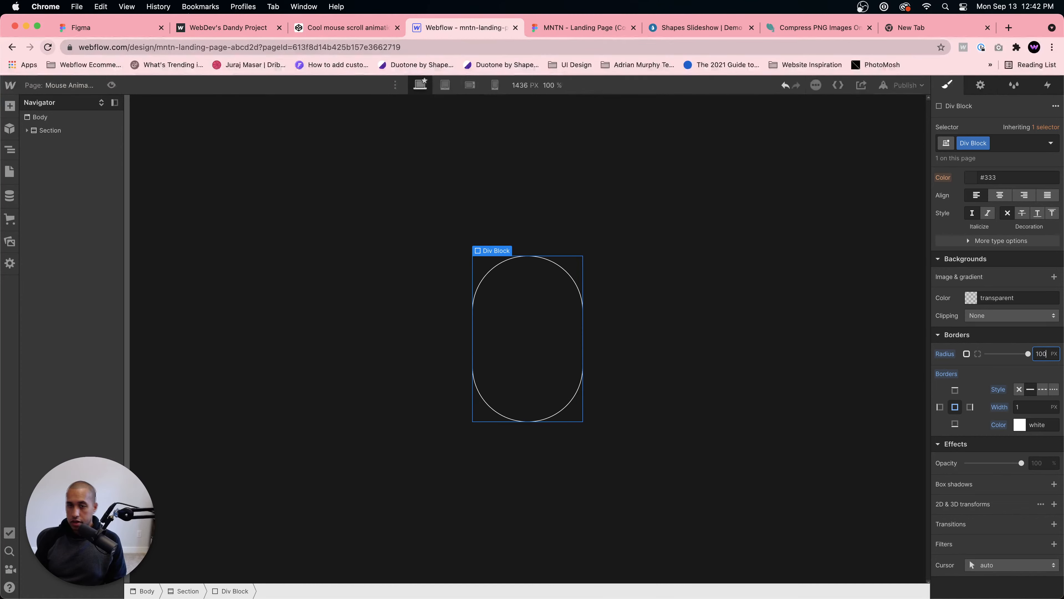
{"action": "left_click", "coordinate": [447, 506]}
{"action": "left_click", "coordinate": [547, 358]}
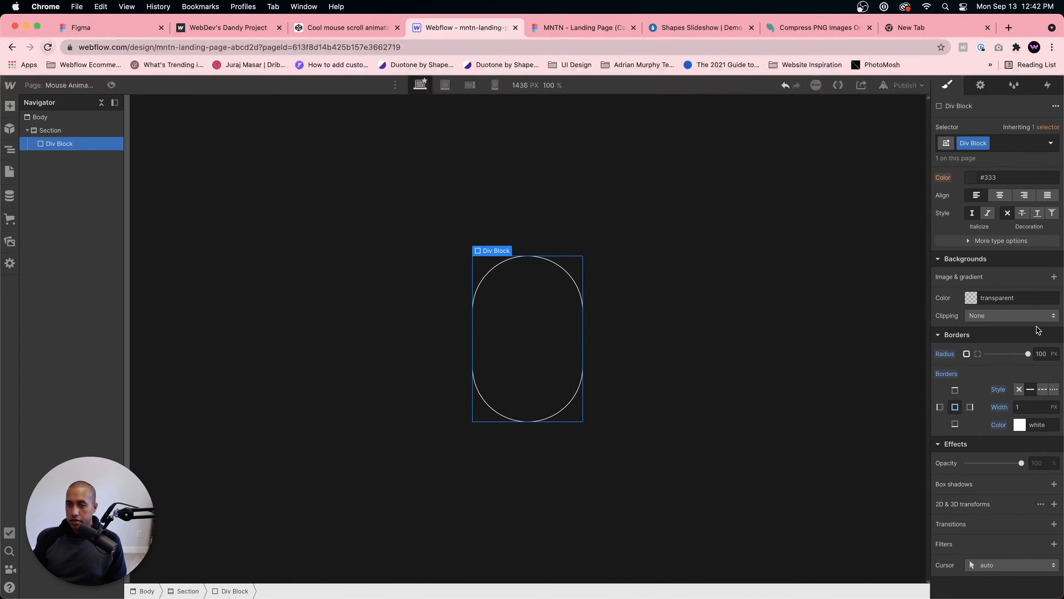
{"action": "left_click", "coordinate": [1024, 407]}
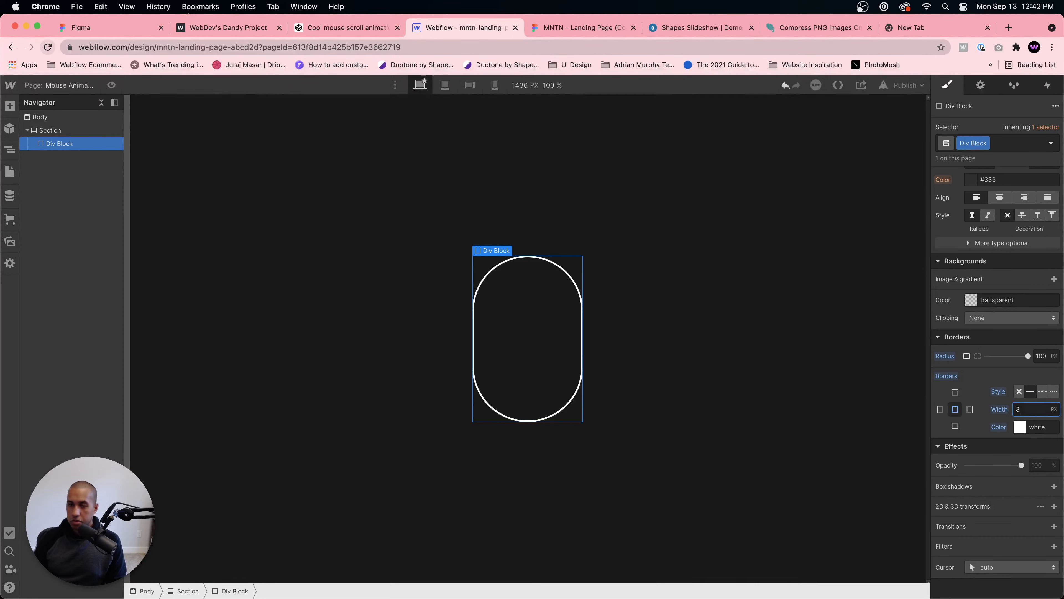
{"action": "left_click", "coordinate": [691, 461]}
Step: Set the height of the rounded div block to 350 px
{"action": "left_click", "coordinate": [523, 348]}
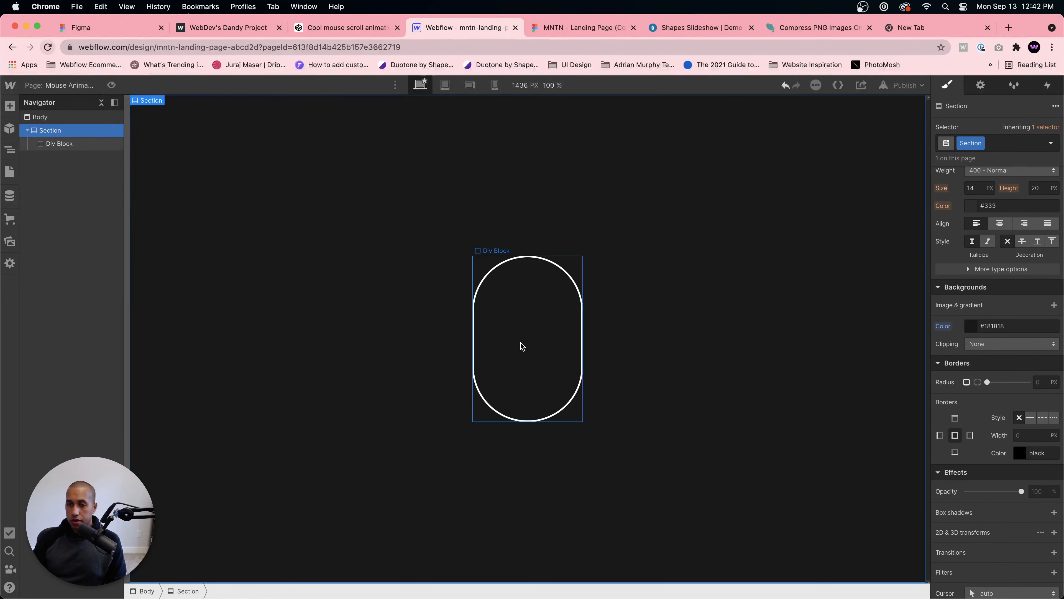
{"action": "scroll", "coordinate": [996, 357], "scroll_direction": "up", "scroll_amount": 10}
{"action": "left_click", "coordinate": [1036, 376]}
{"action": "type", "text": "350"}
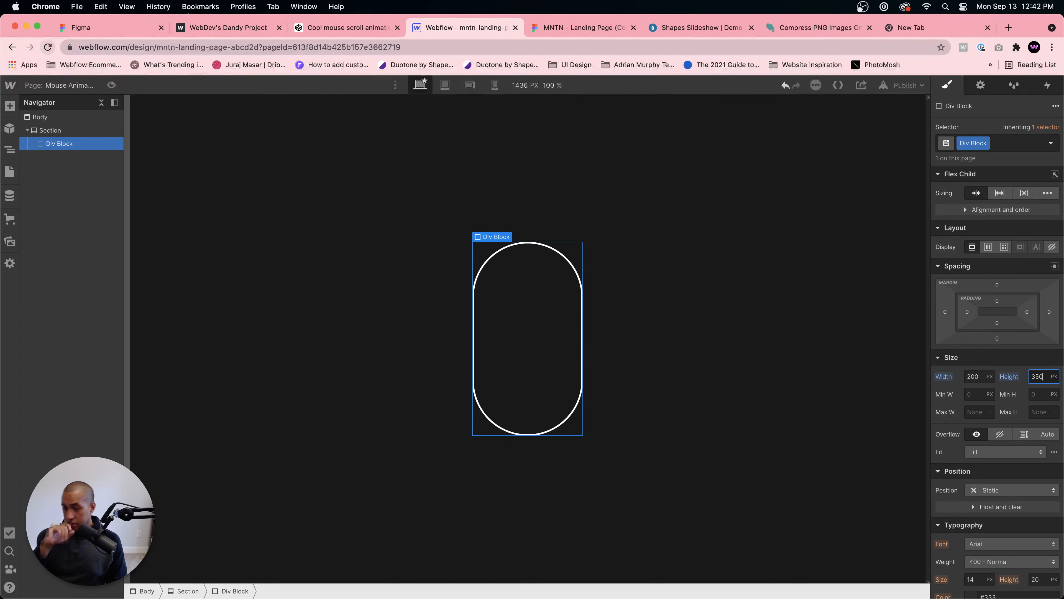
{"action": "left_click", "coordinate": [668, 359]}
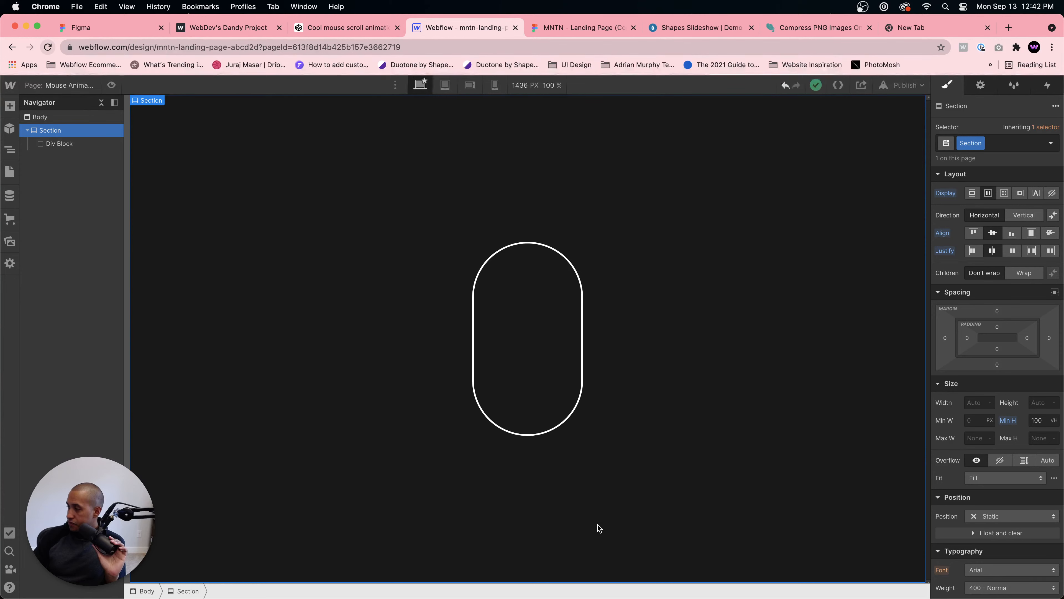
{"action": "left_click", "coordinate": [542, 331]}
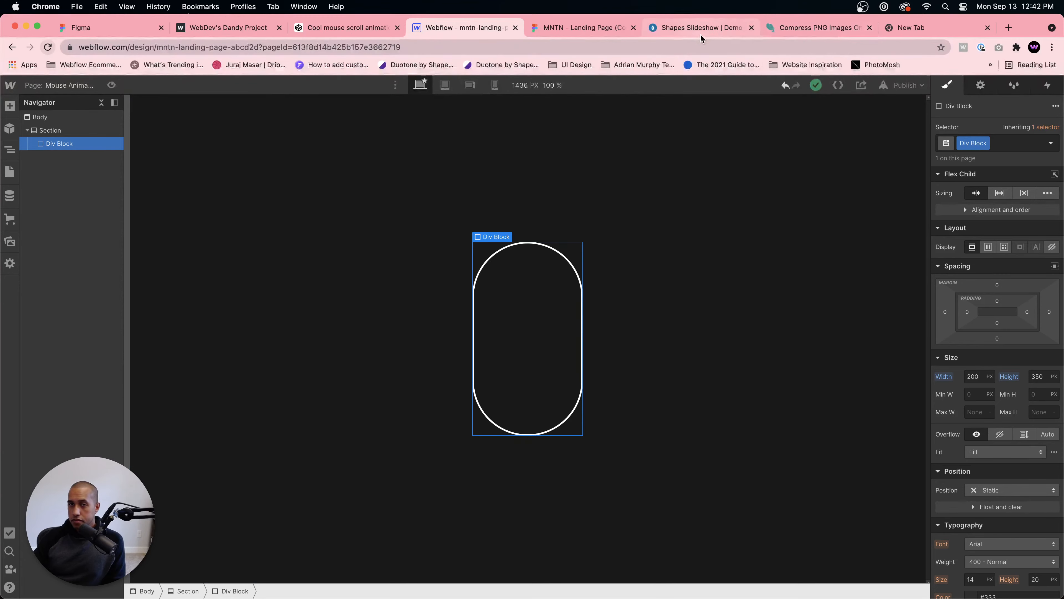
{"action": "left_click", "coordinate": [917, 29]}
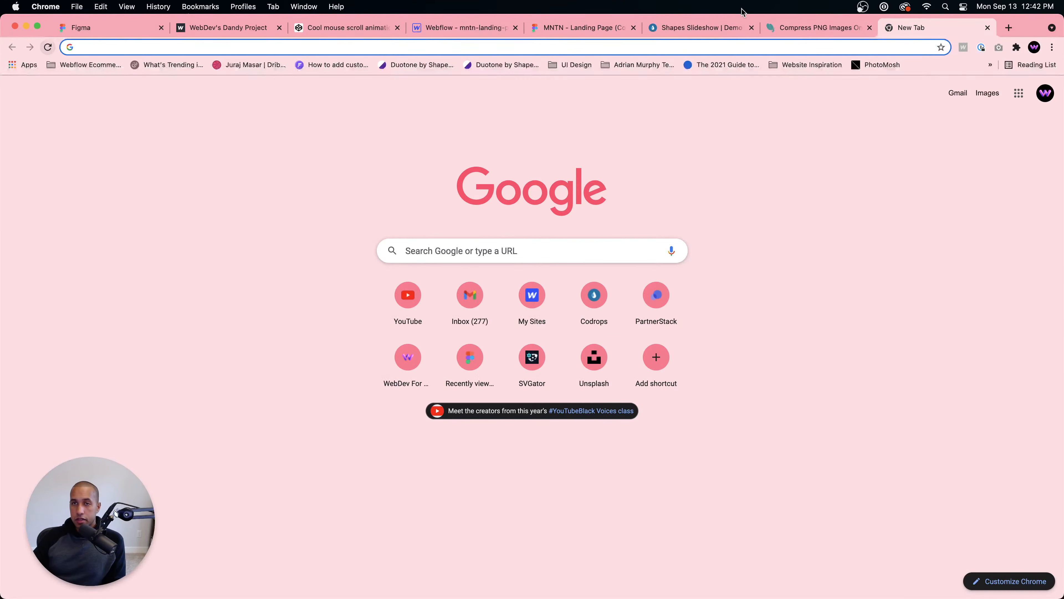
{"action": "left_click", "coordinate": [343, 28]}
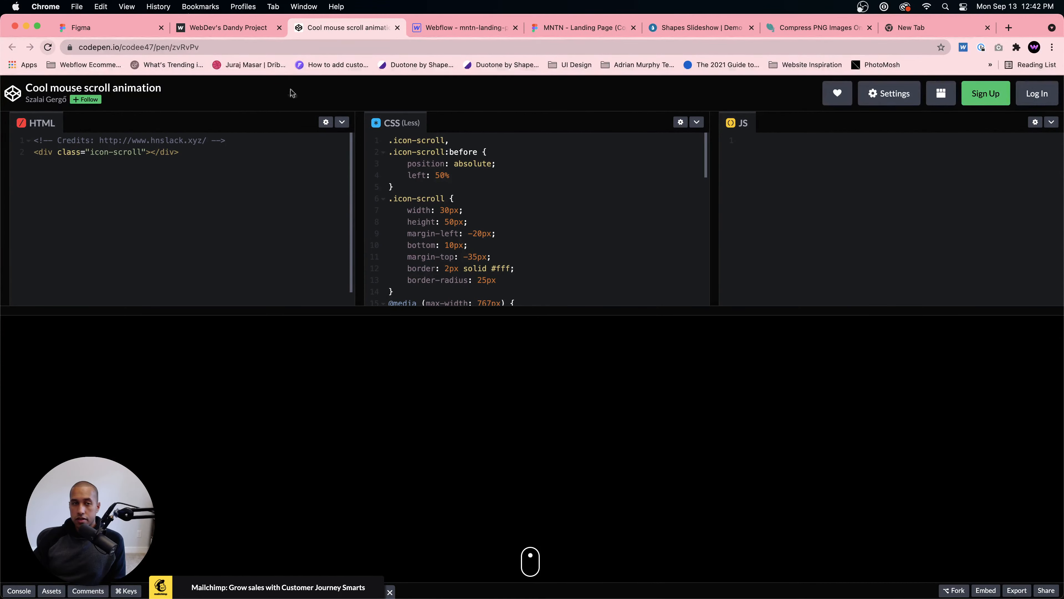
{"action": "left_click", "coordinate": [232, 29]}
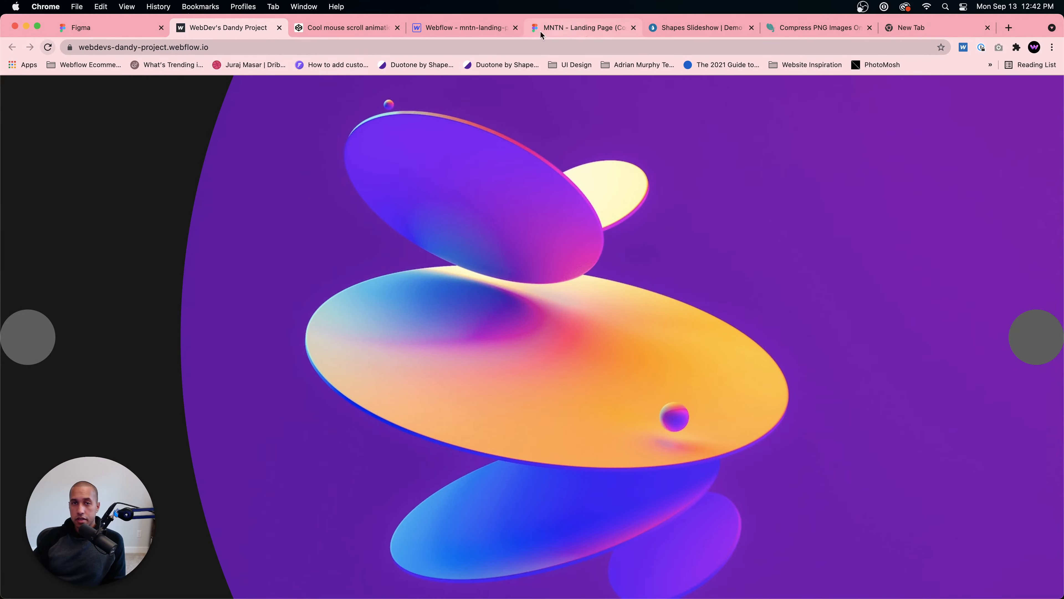
{"action": "left_click", "coordinate": [465, 27]}
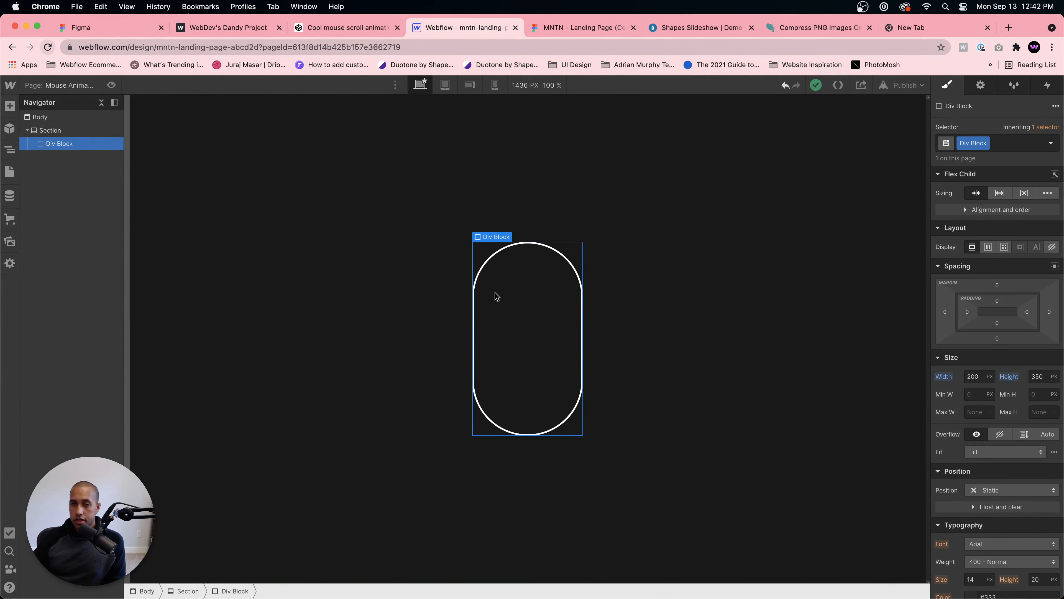
Step: Rename the div block's class to Mouse and make it a horizontal flex container aligned to the start and justified to the center
{"action": "left_click", "coordinate": [972, 143]}
{"action": "type", "text": "Mo"}
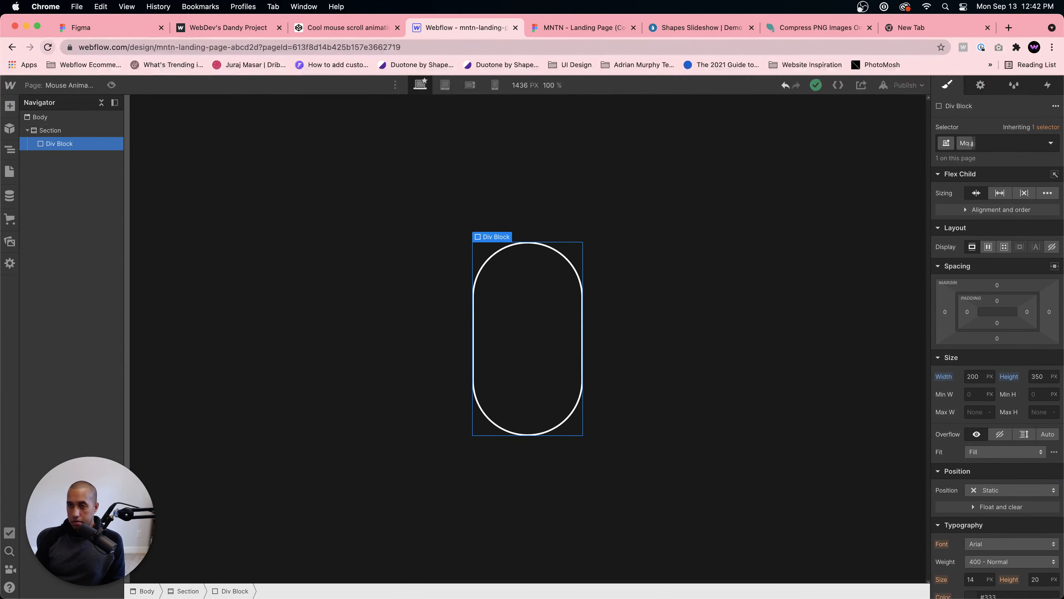
{"action": "type", "text": "use"}
{"action": "key", "text": "Return"}
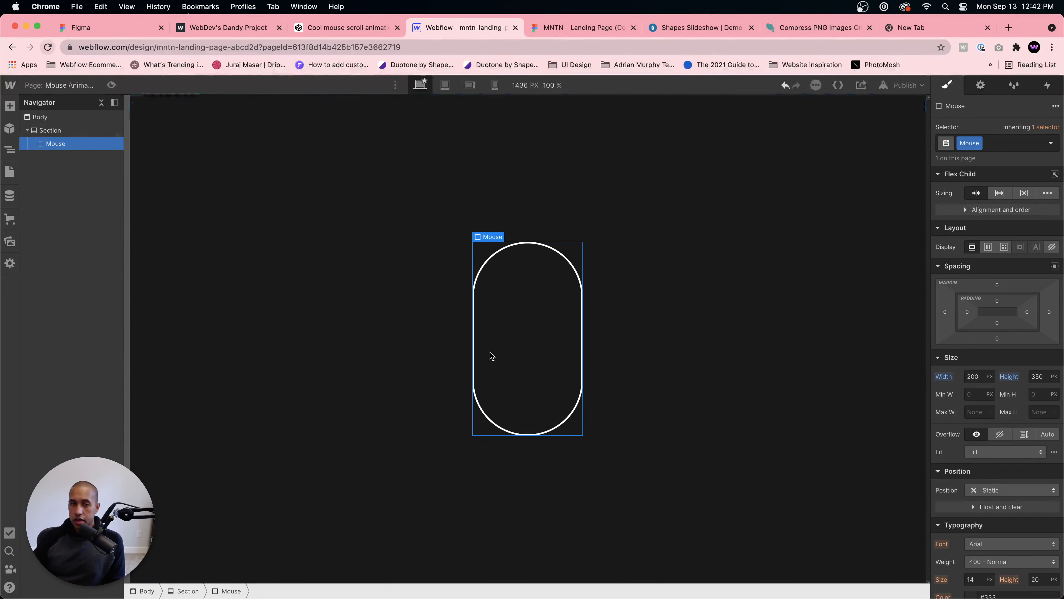
{"action": "left_click", "coordinate": [988, 246]}
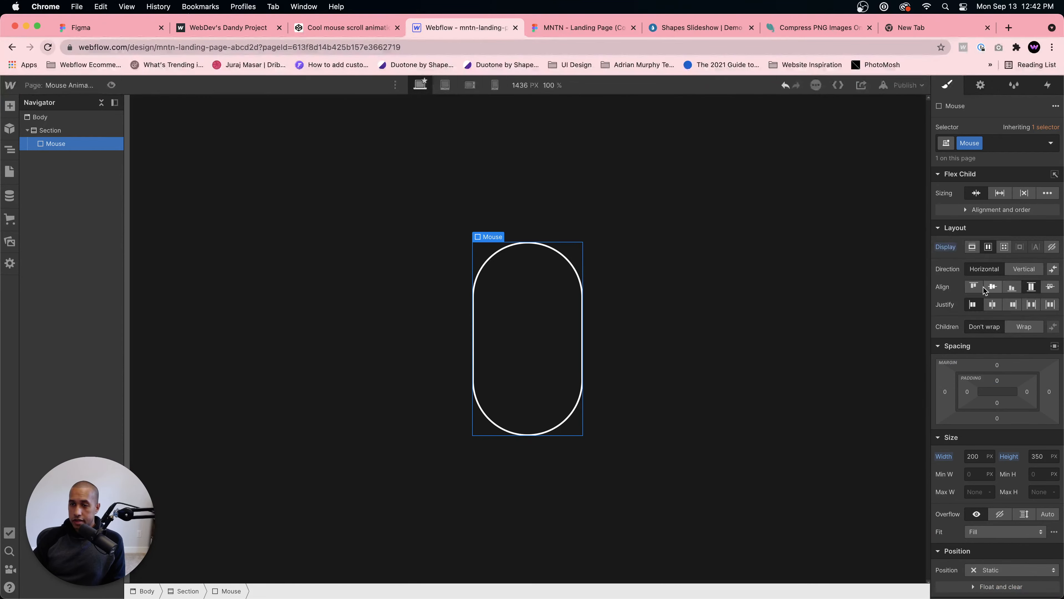
{"action": "left_click", "coordinate": [992, 305]}
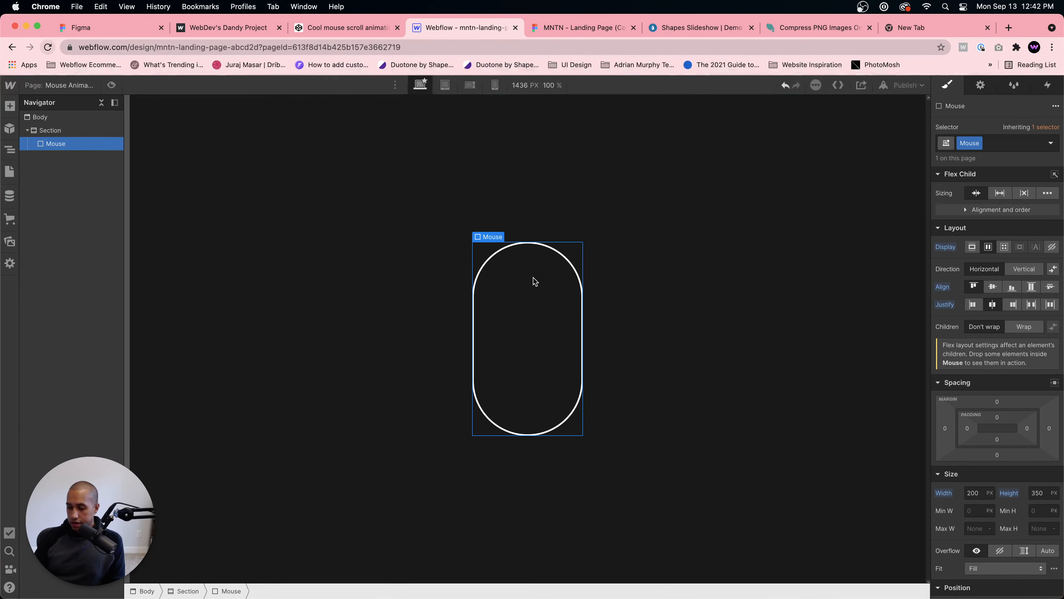
Step: Add a Div Block inside Mouse and size it to 50 px wide and 50 px high
{"action": "key", "text": "super+e"}
{"action": "type", "text": "div"}
{"action": "key", "text": "Return"}
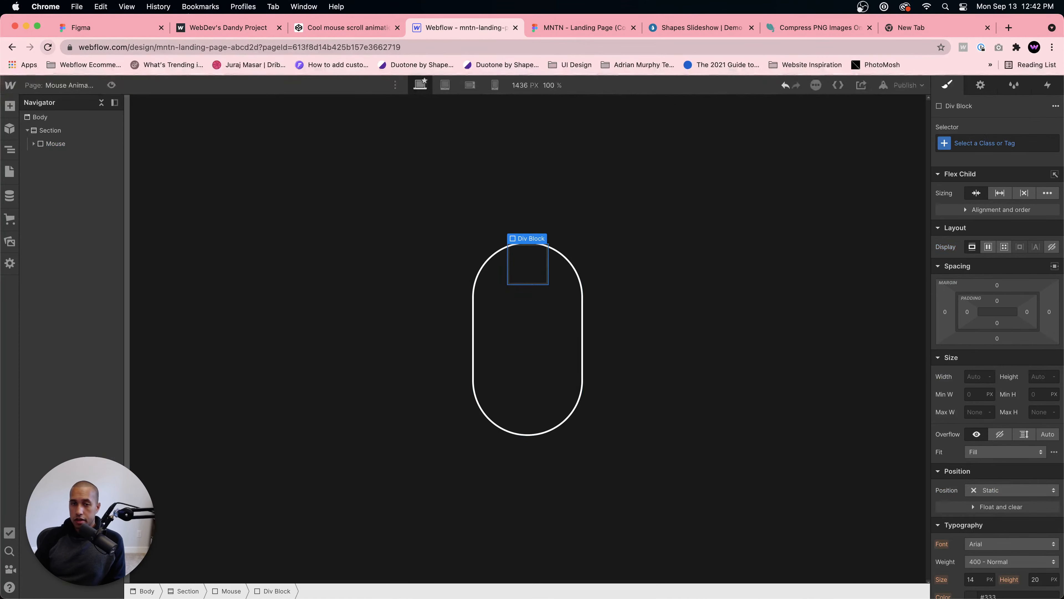
{"action": "left_click", "coordinate": [976, 377]}
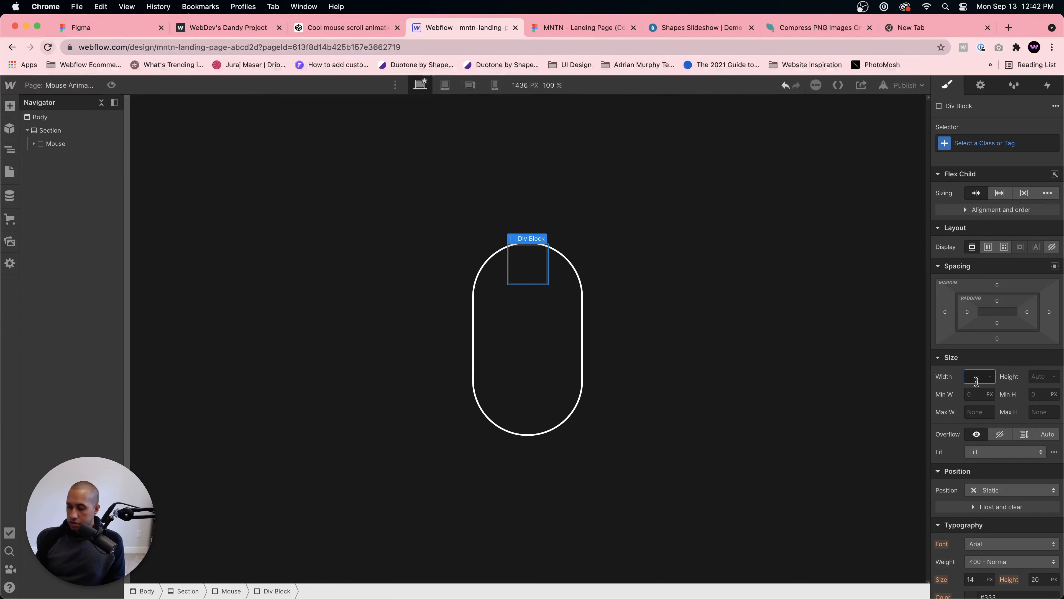
{"action": "key", "text": "Tab"}
{"action": "type", "text": "50"}
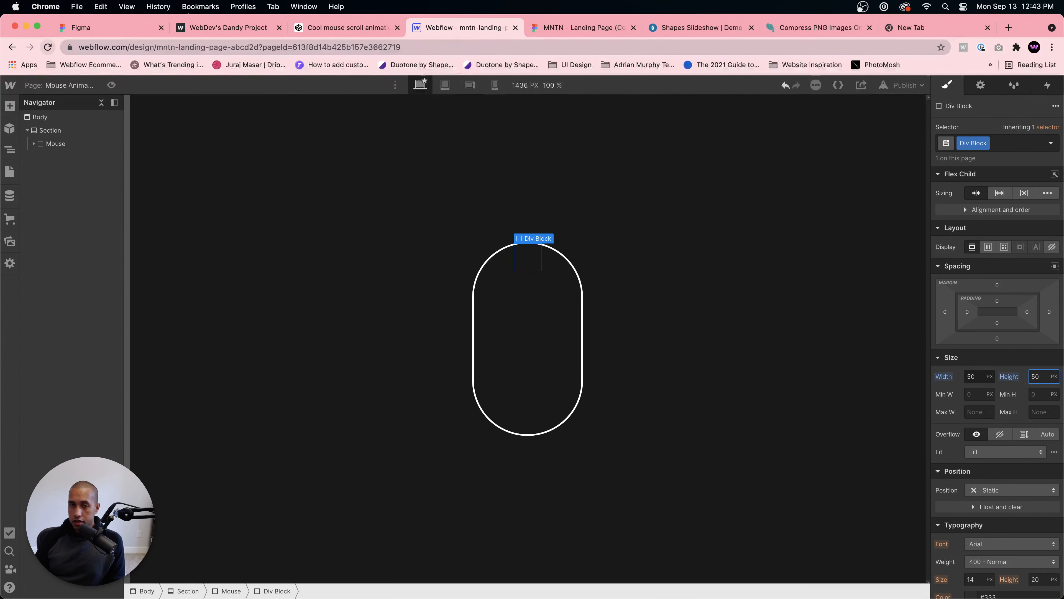
Step: Reduce the inner div block to 25 px wide and 25 px high
{"action": "left_click", "coordinate": [977, 377]}
{"action": "type", "text": "25"}
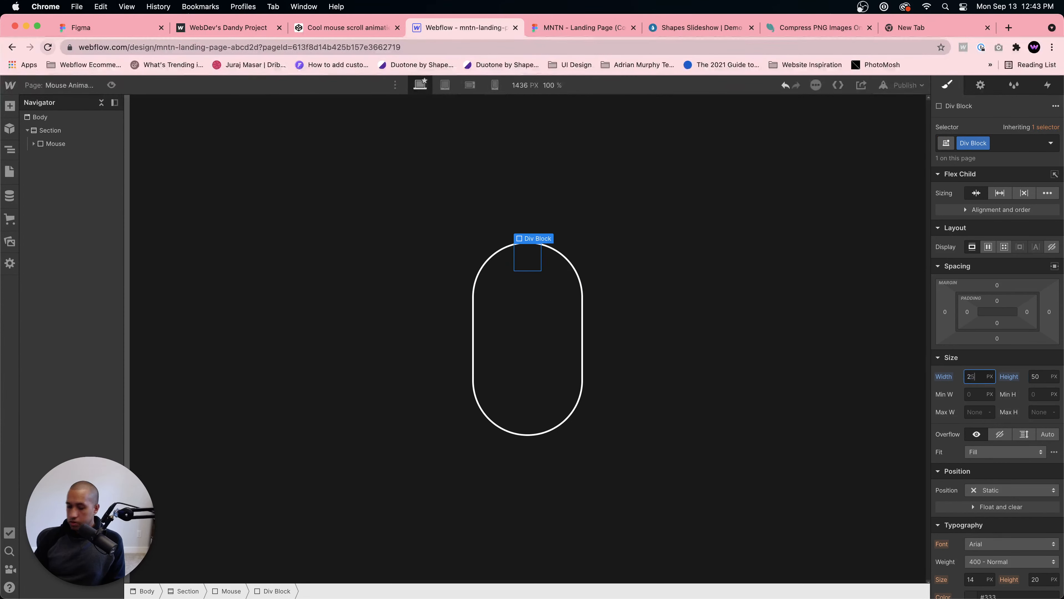
{"action": "key", "text": "Tab"}
{"action": "type", "text": "25"}
Step: Fill the inner div block with a white background color
{"action": "scroll", "coordinate": [1005, 427], "scroll_direction": "down", "scroll_amount": 10}
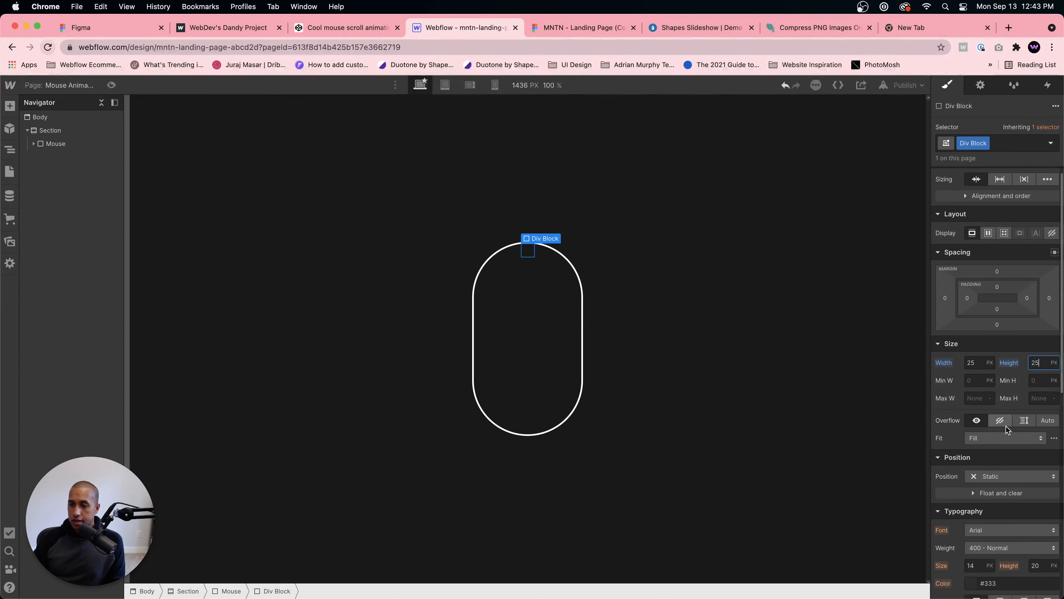
{"action": "left_click", "coordinate": [971, 434]}
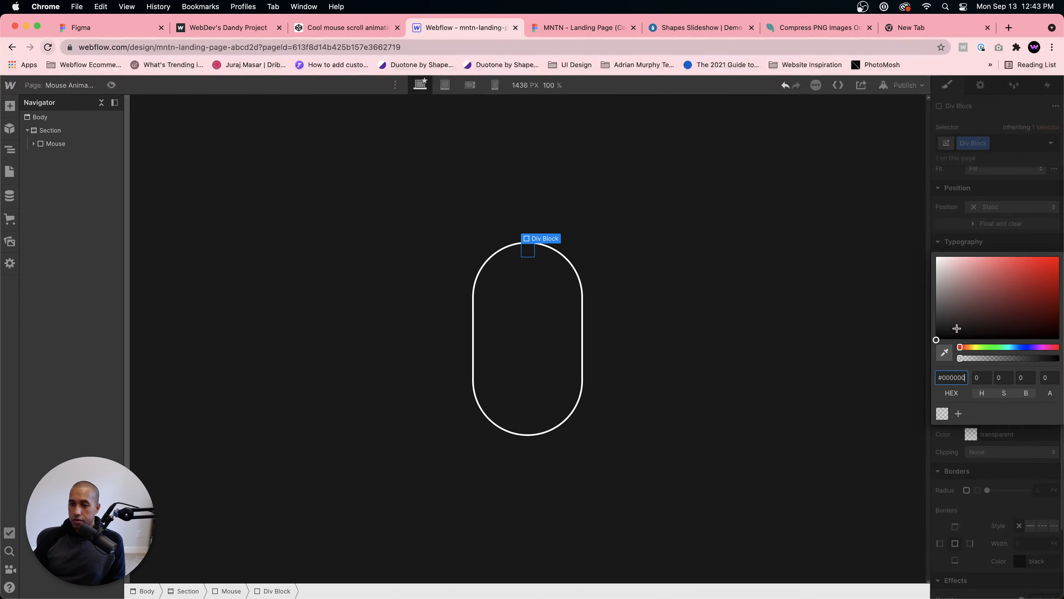
{"action": "left_click_drag", "start_coordinate": [940, 255], "coordinate": [918, 249]}
{"action": "key", "text": "Escape"}
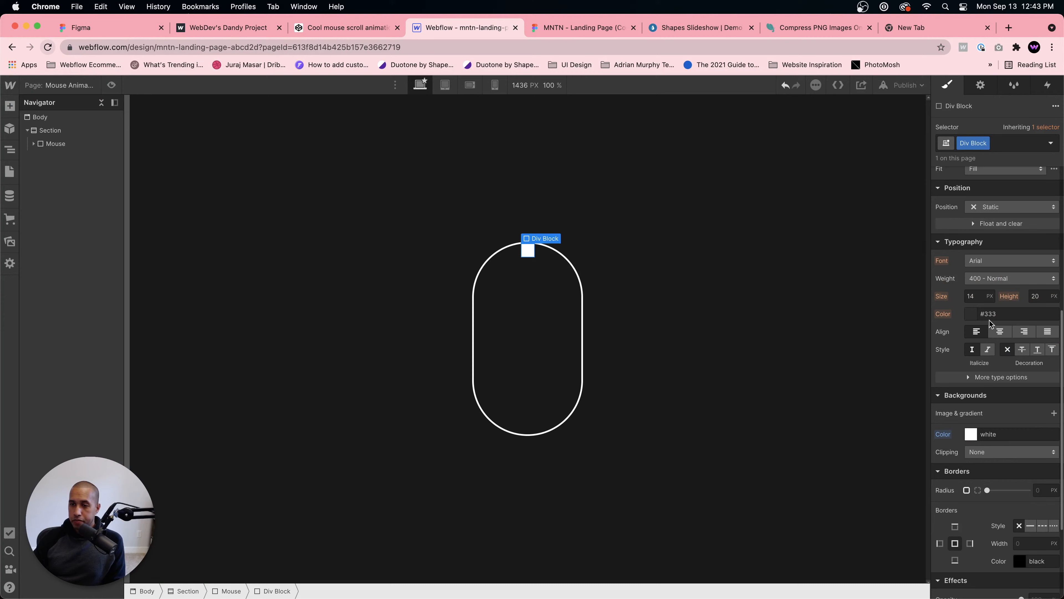
Step: Turn the white inner div block into a circle with a 50% border radius
{"action": "scroll", "coordinate": [1043, 489], "scroll_direction": "down", "scroll_amount": 1}
{"action": "left_click", "coordinate": [1041, 486]}
{"action": "type", "text": "50"}
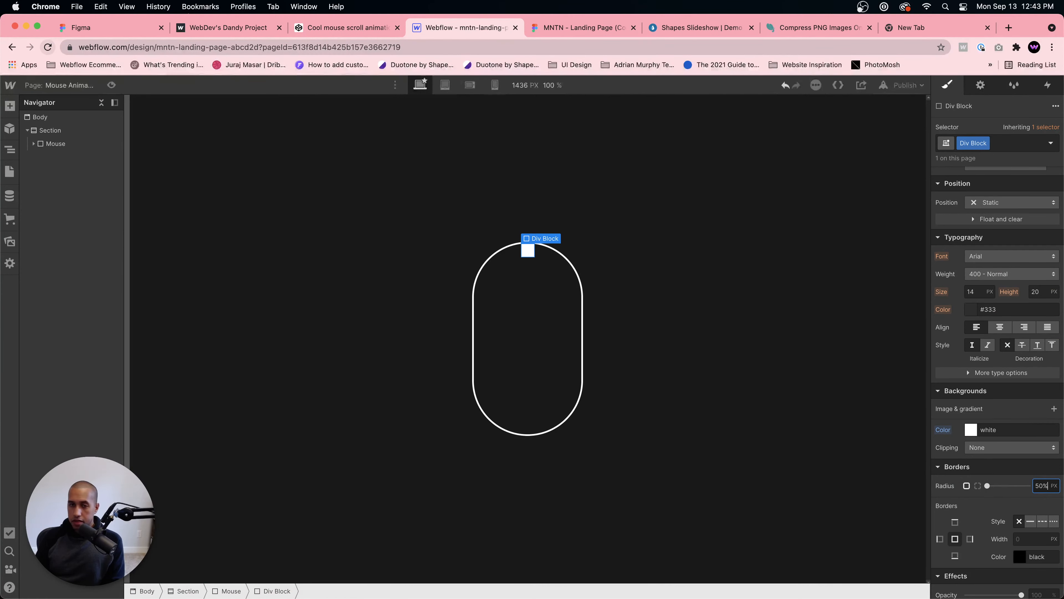
{"action": "key", "text": "Return"}
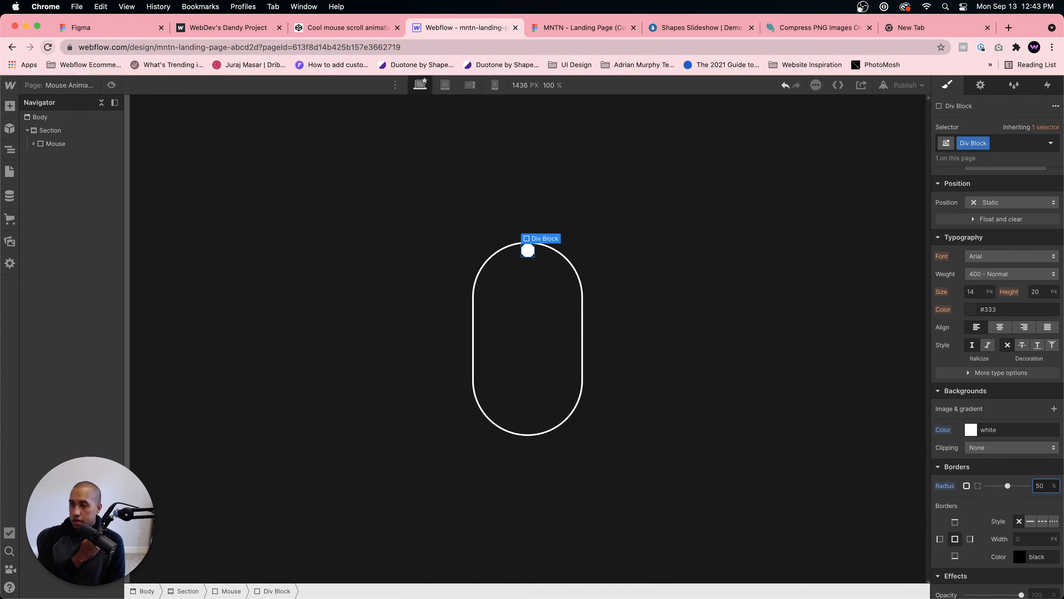
Step: Move the white dot down inside Mouse by giving it a top margin of 50 px
{"action": "scroll", "coordinate": [1001, 189], "scroll_direction": "up", "scroll_amount": 6}
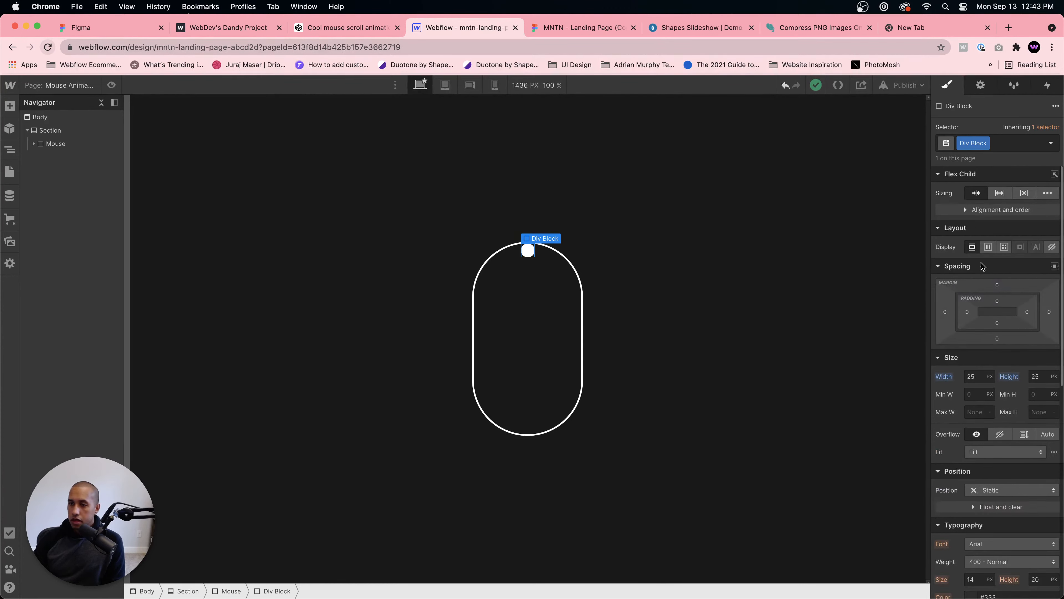
{"action": "left_click_drag", "start_coordinate": [998, 287], "coordinate": [999, 272]}
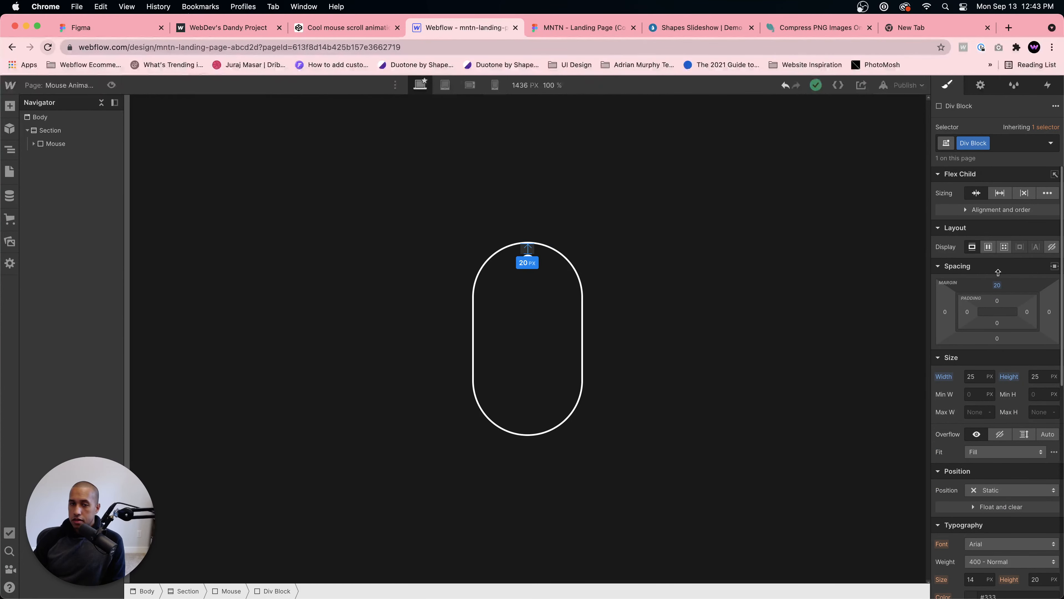
{"action": "left_click", "coordinate": [483, 375]}
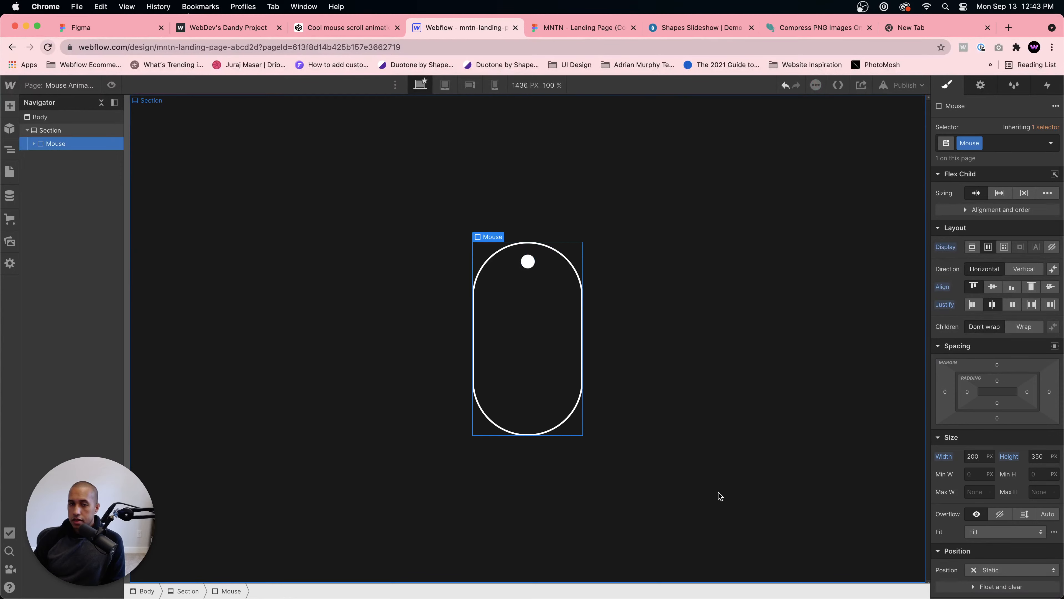
{"action": "left_click", "coordinate": [528, 261]}
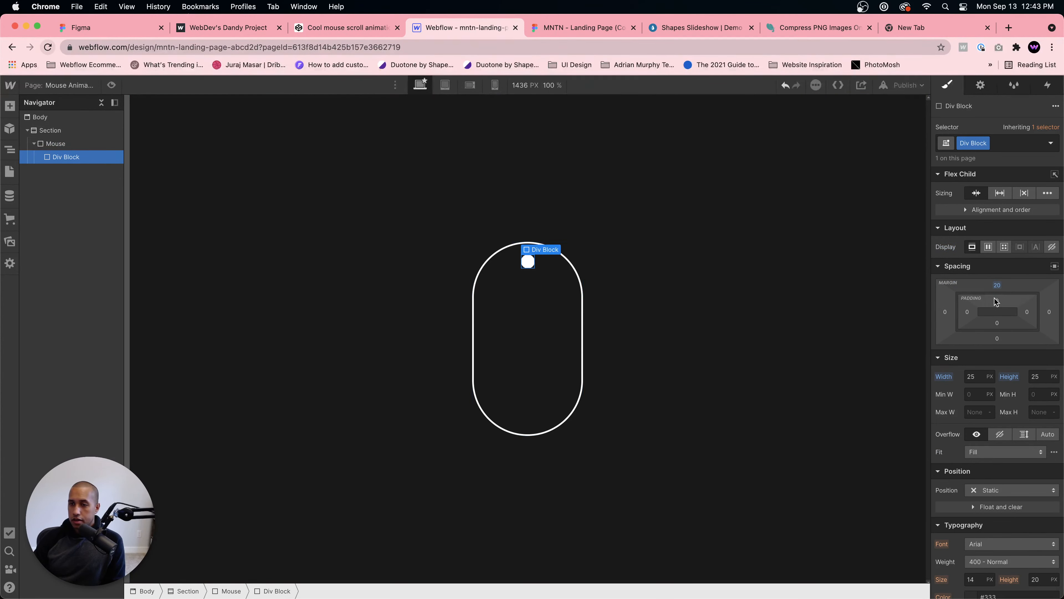
{"action": "left_click_drag", "start_coordinate": [997, 285], "coordinate": [999, 277]}
{"action": "left_click_drag", "start_coordinate": [999, 274], "coordinate": [1000, 269]}
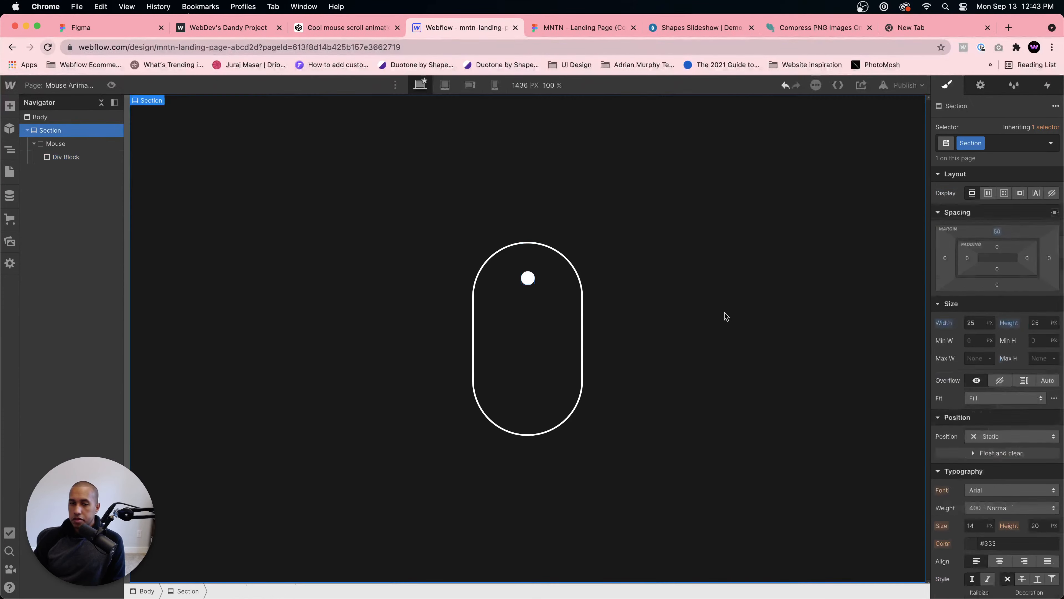
{"action": "left_click", "coordinate": [724, 314]}
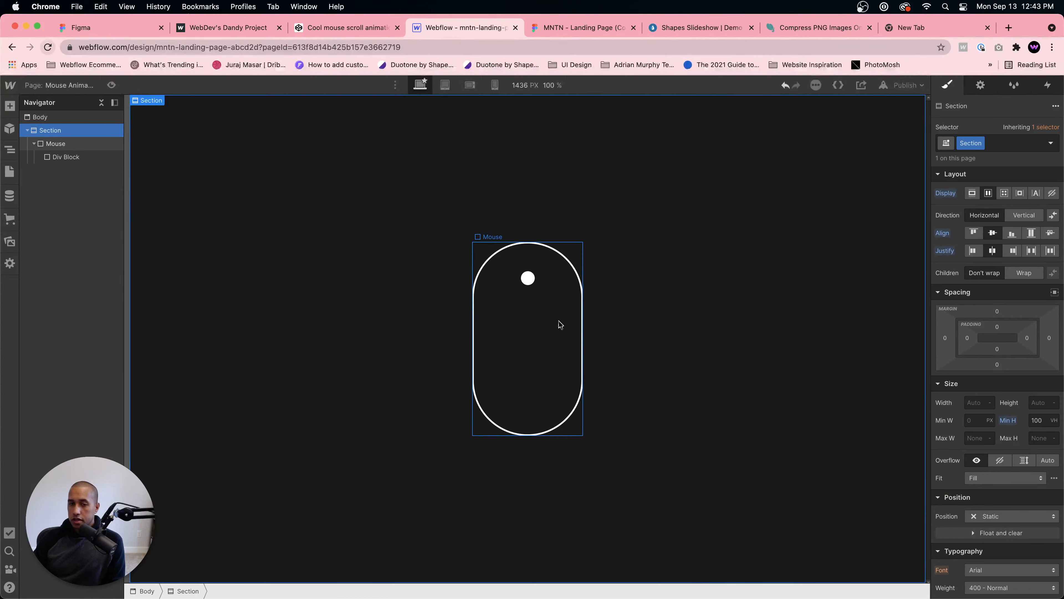
Step: Add a Page load trigger with the Start an animation action for when the page finishes loading
{"action": "left_click", "coordinate": [543, 319]}
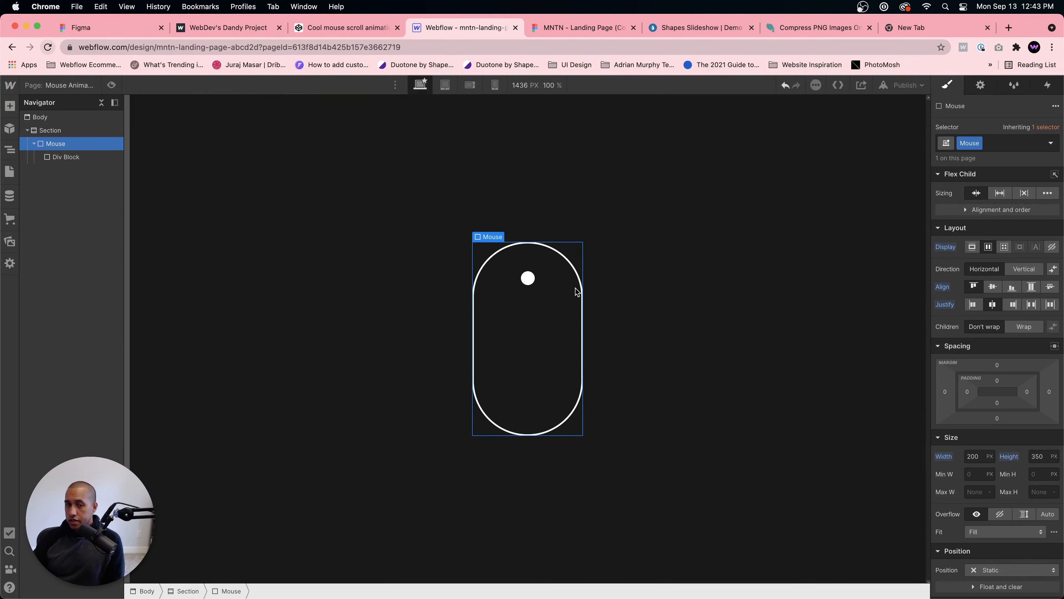
{"action": "left_click", "coordinate": [1045, 85]}
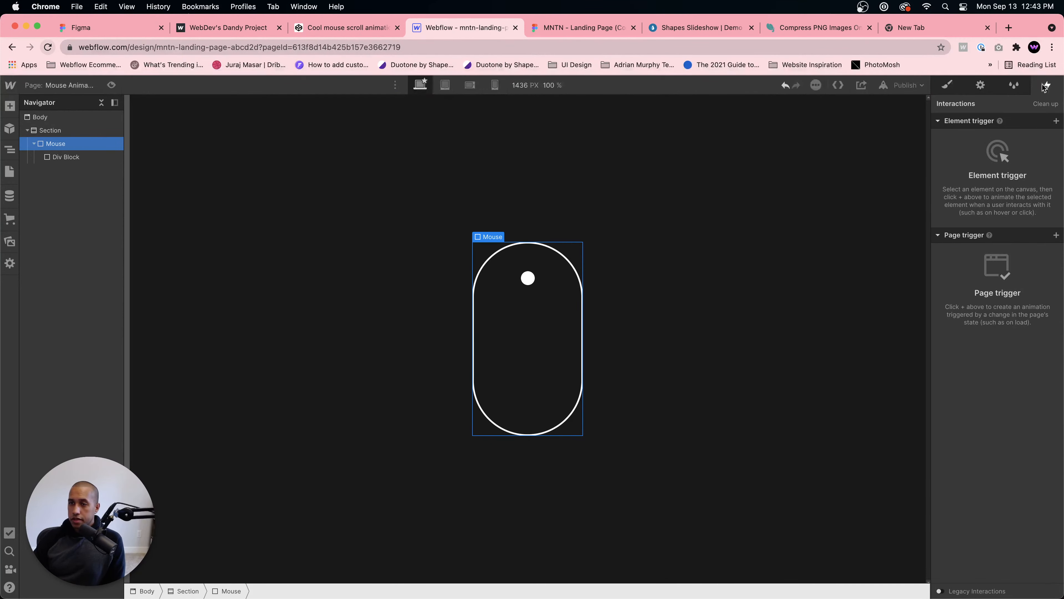
{"action": "left_click", "coordinate": [1056, 235]}
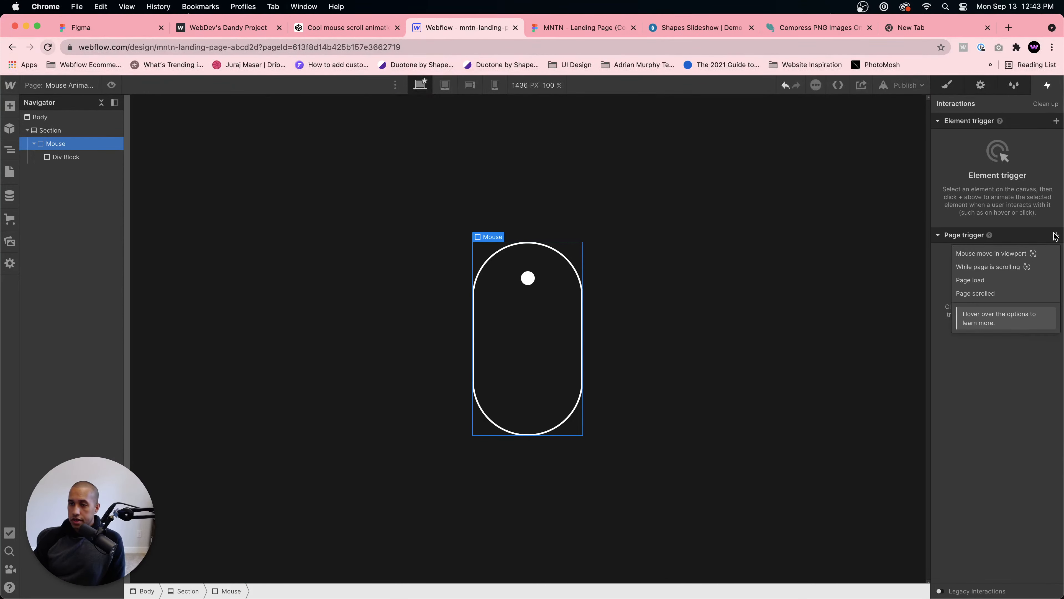
{"action": "left_click", "coordinate": [995, 284]}
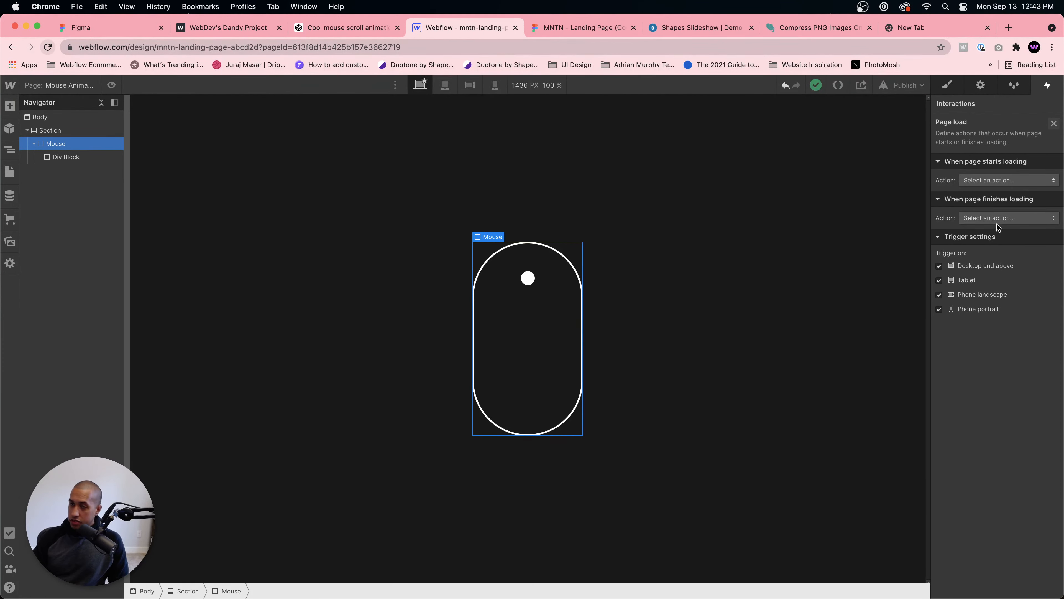
{"action": "left_click", "coordinate": [989, 218]}
{"action": "left_click", "coordinate": [985, 245]}
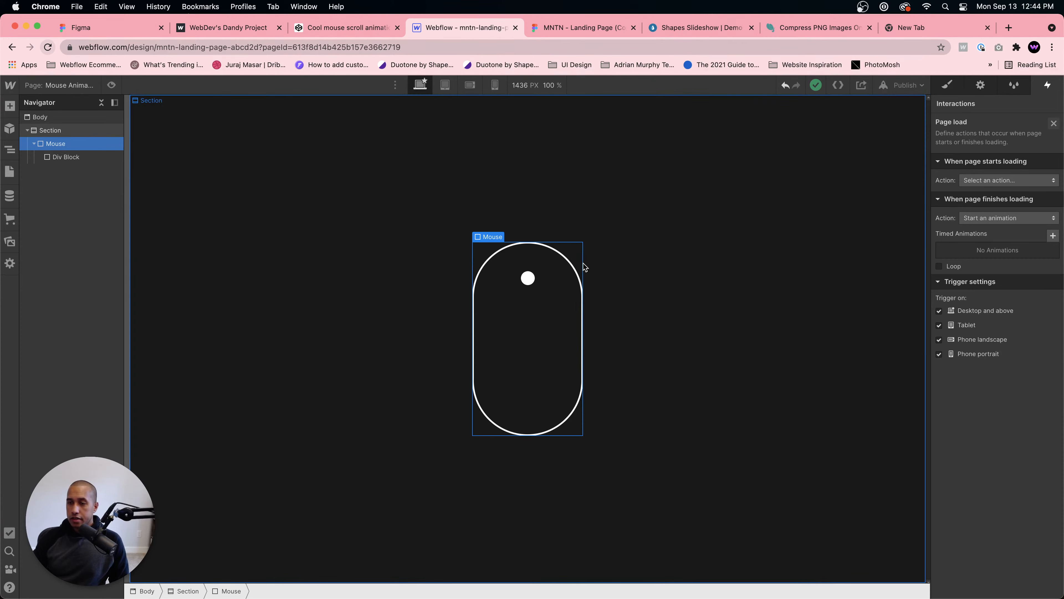
Step: Create a timed animation named "Mouse circle move" for the white dot under the Page load trigger's page-finishes-loading action
{"action": "left_click", "coordinate": [529, 275]}
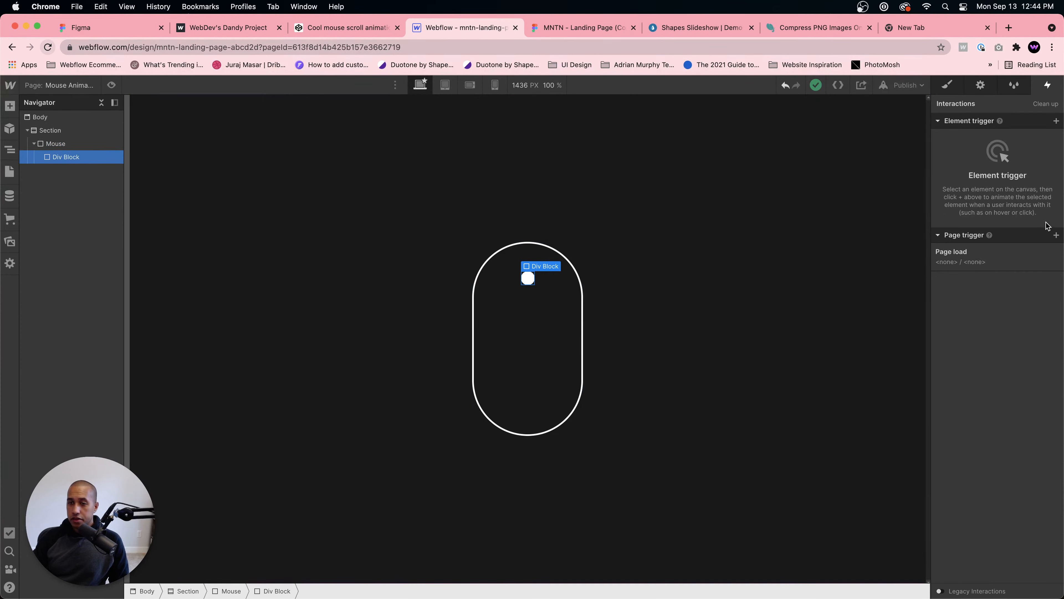
{"action": "left_click", "coordinate": [1056, 121]}
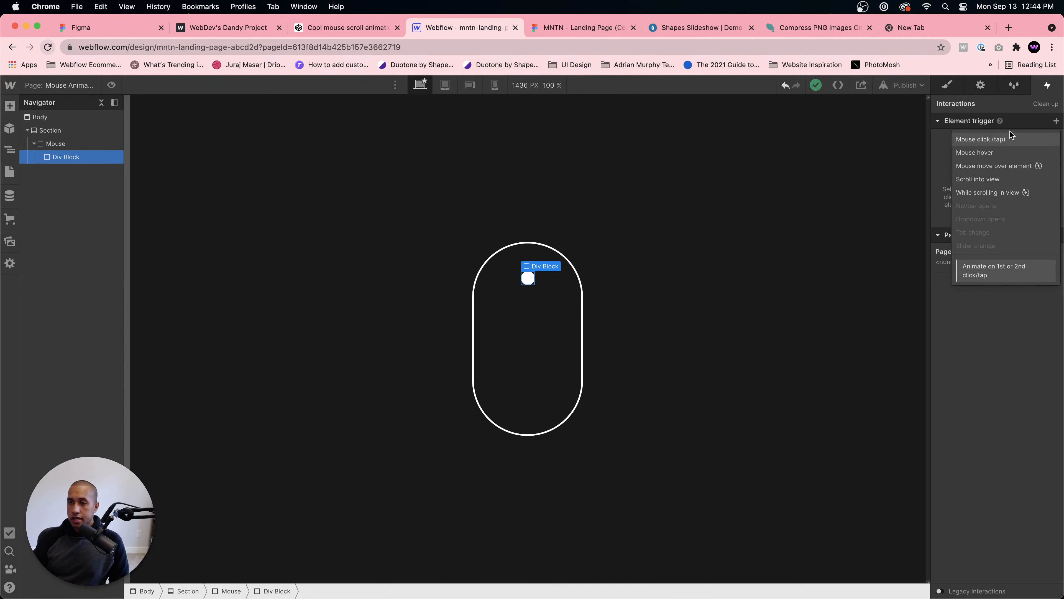
{"action": "left_click", "coordinate": [1011, 121]}
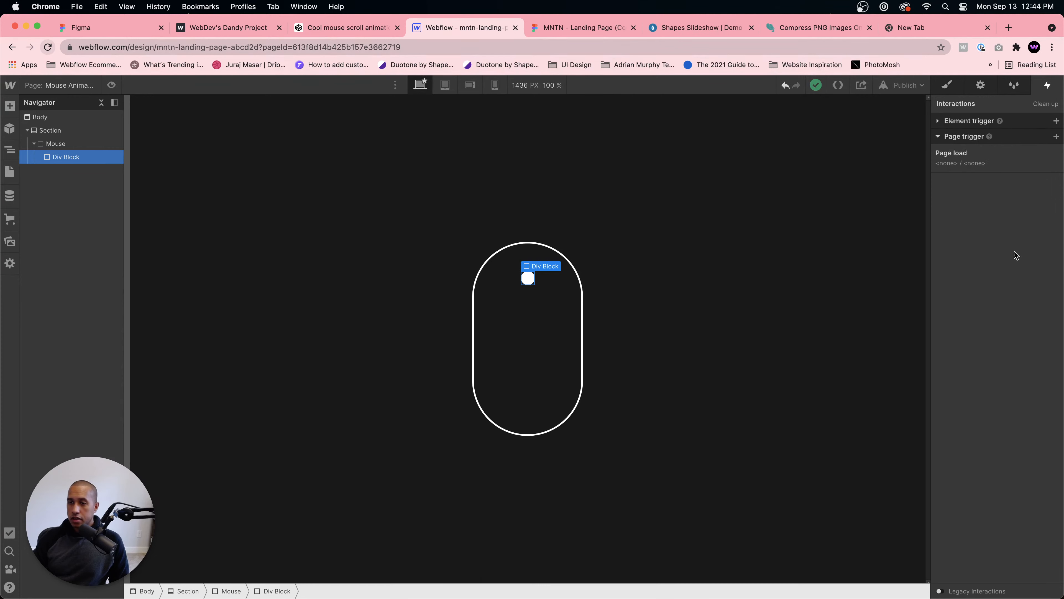
{"action": "left_click", "coordinate": [987, 164]}
{"action": "left_click", "coordinate": [989, 218]}
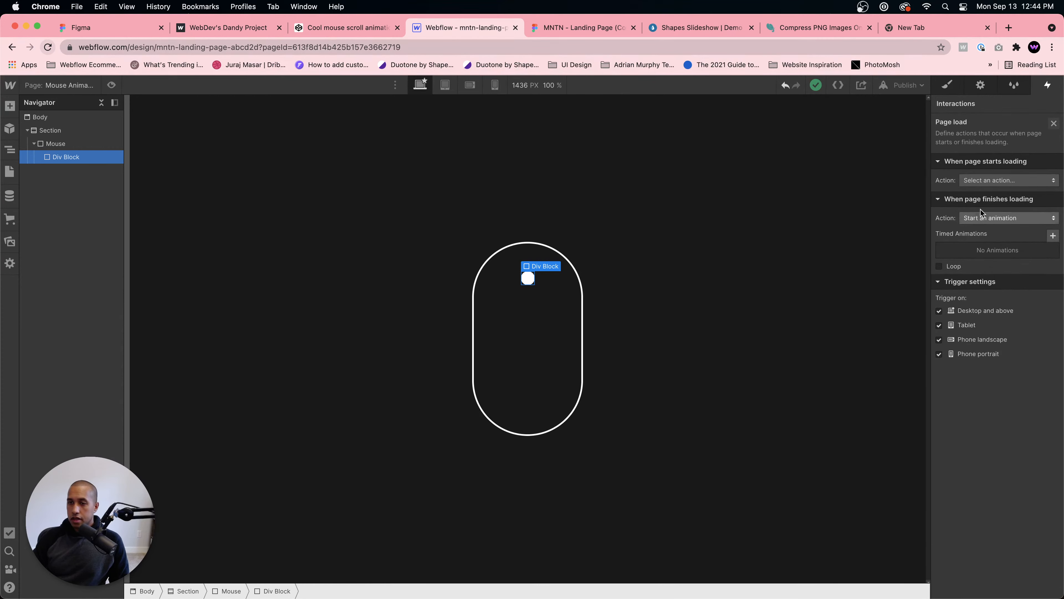
{"action": "left_click", "coordinate": [1053, 235]}
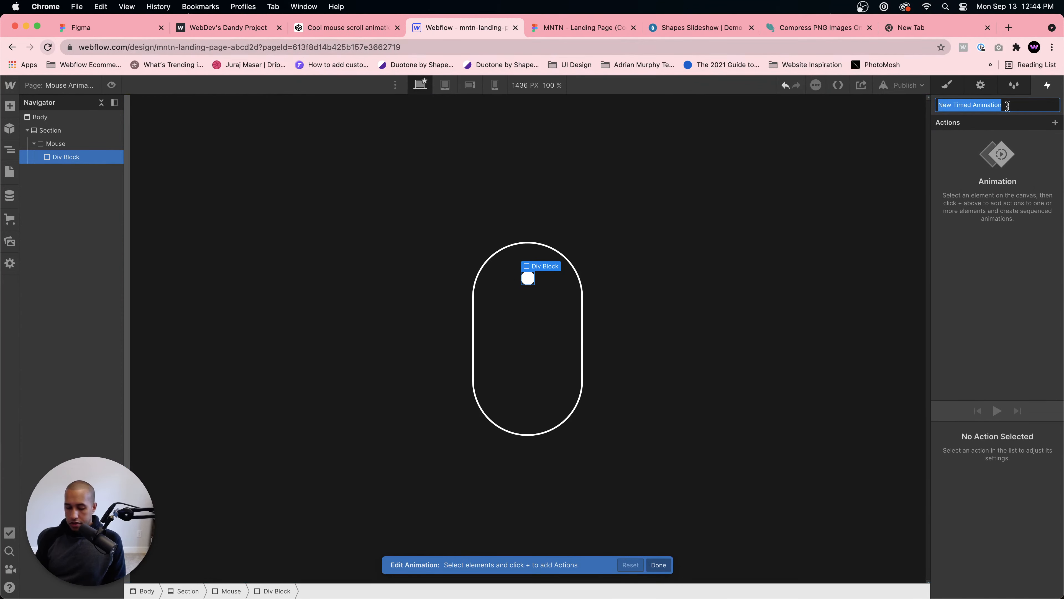
{"action": "type", "text": "Mouse circle move"}
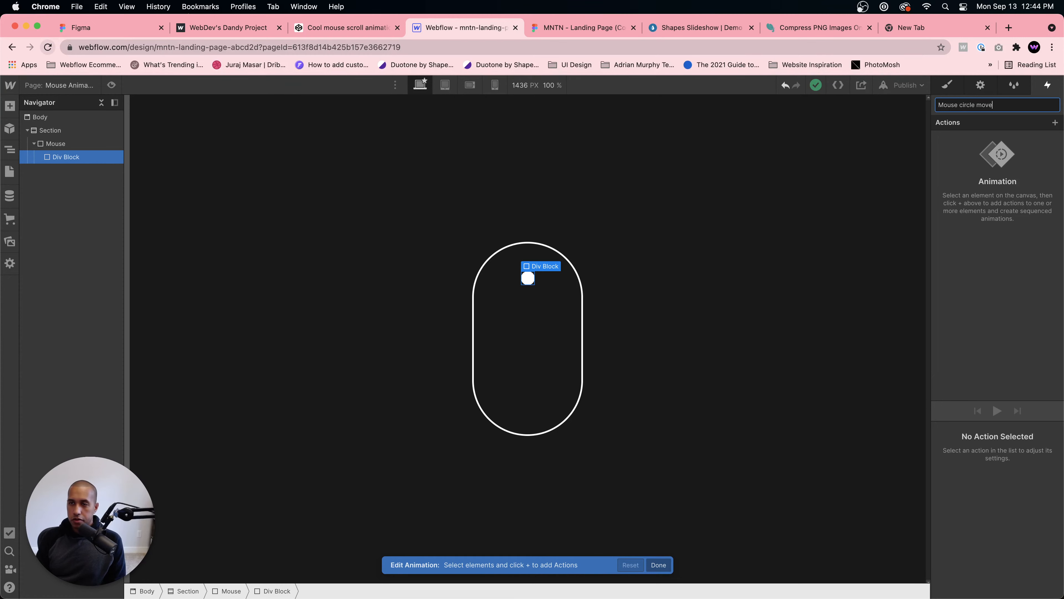
{"action": "key", "text": "Return"}
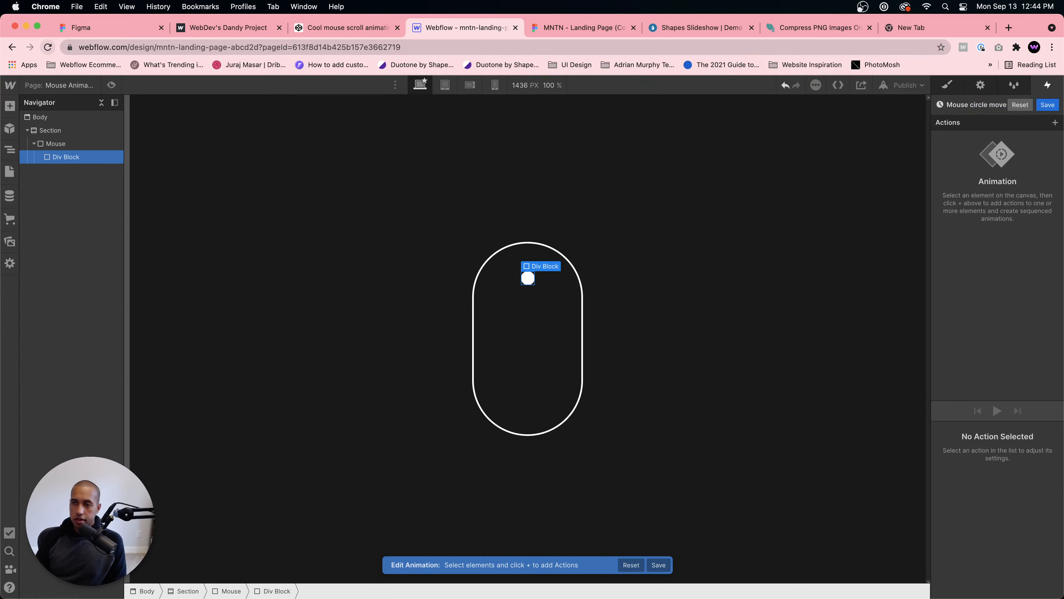
Step: Add a Move action for the white dot with a vertical distance of 100%
{"action": "left_click", "coordinate": [1055, 122]}
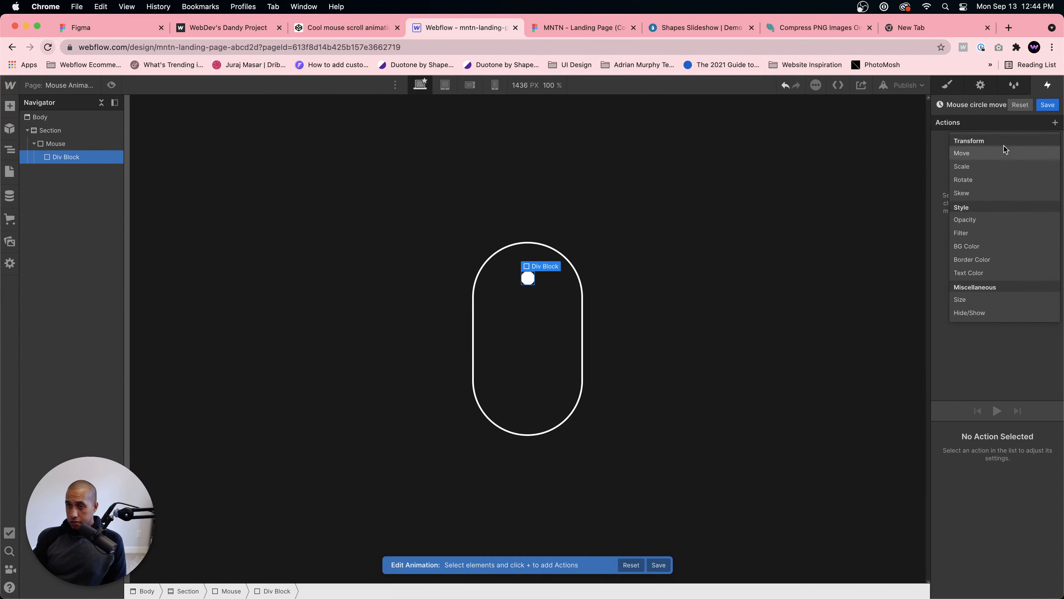
{"action": "left_click", "coordinate": [1000, 153]}
{"action": "scroll", "coordinate": [997, 502], "scroll_direction": "down", "scroll_amount": 2}
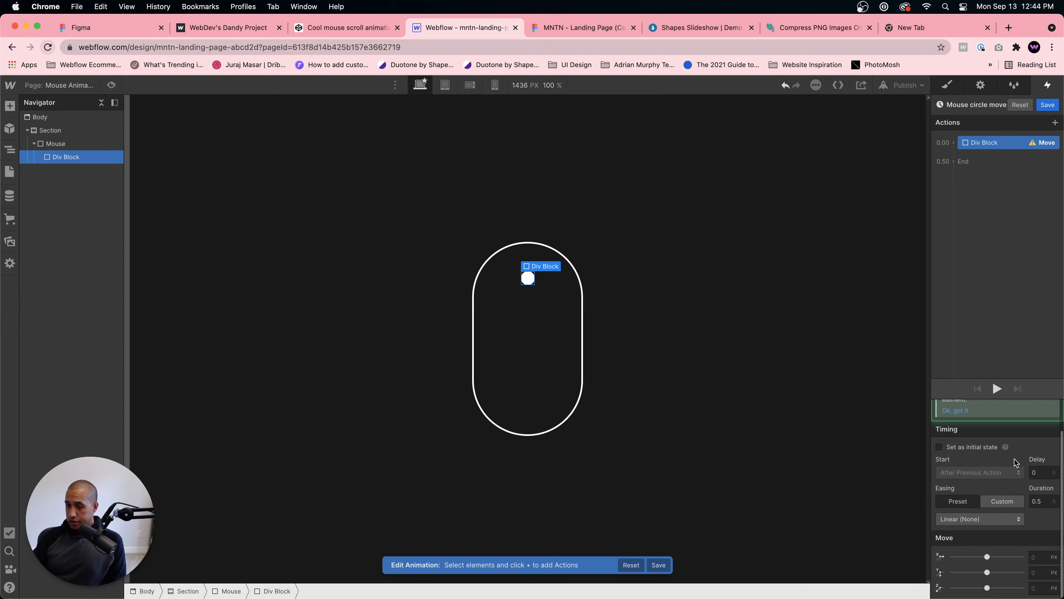
{"action": "left_click", "coordinate": [1039, 572]}
{"action": "type", "text": "100%"}
{"action": "key", "text": "Return"}
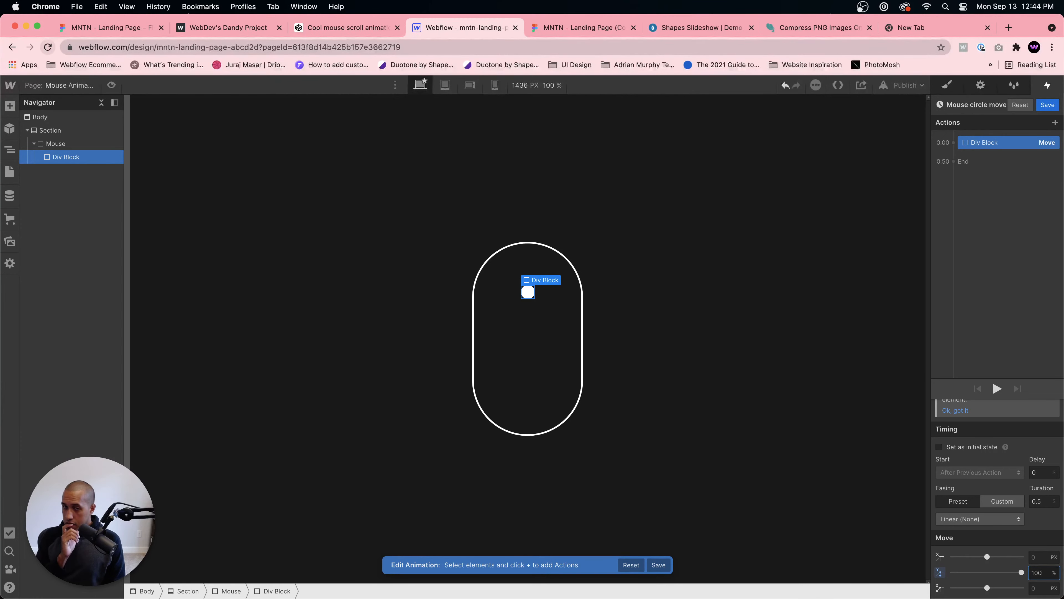
{"action": "key", "text": "super+a"}
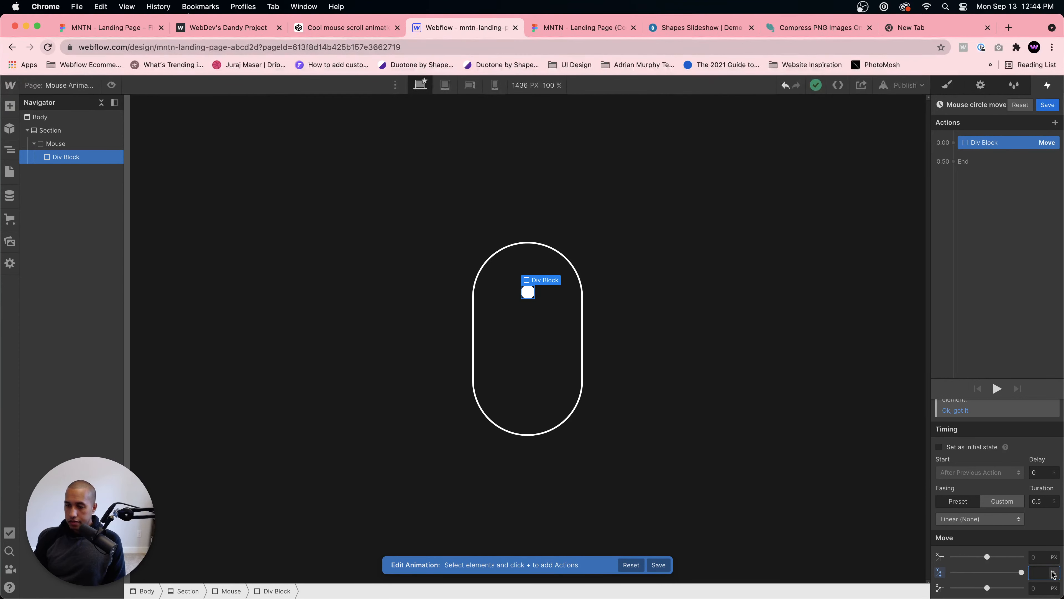
{"action": "type", "text": "100"}
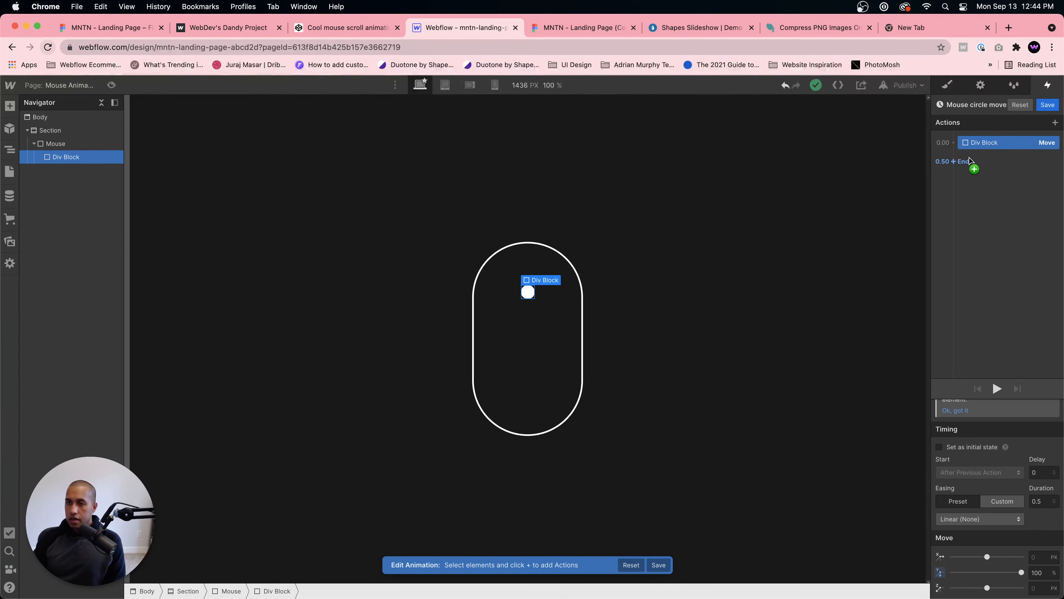
Step: Check the style settings of the Mouse block and the white dot, and reopen the Mouse circle move animation
{"action": "left_click", "coordinate": [544, 326]}
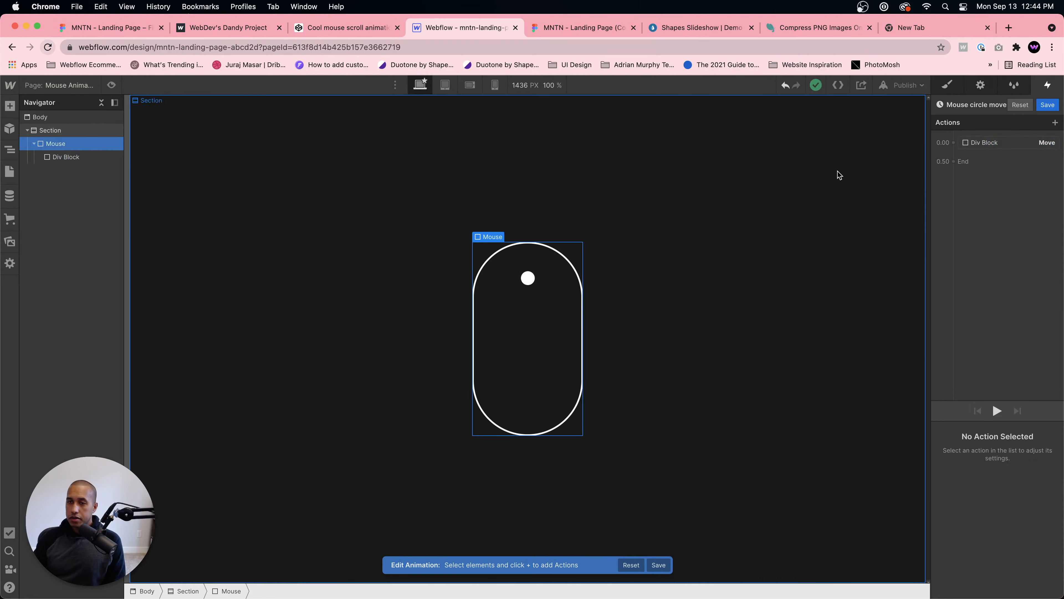
{"action": "left_click", "coordinate": [948, 88]}
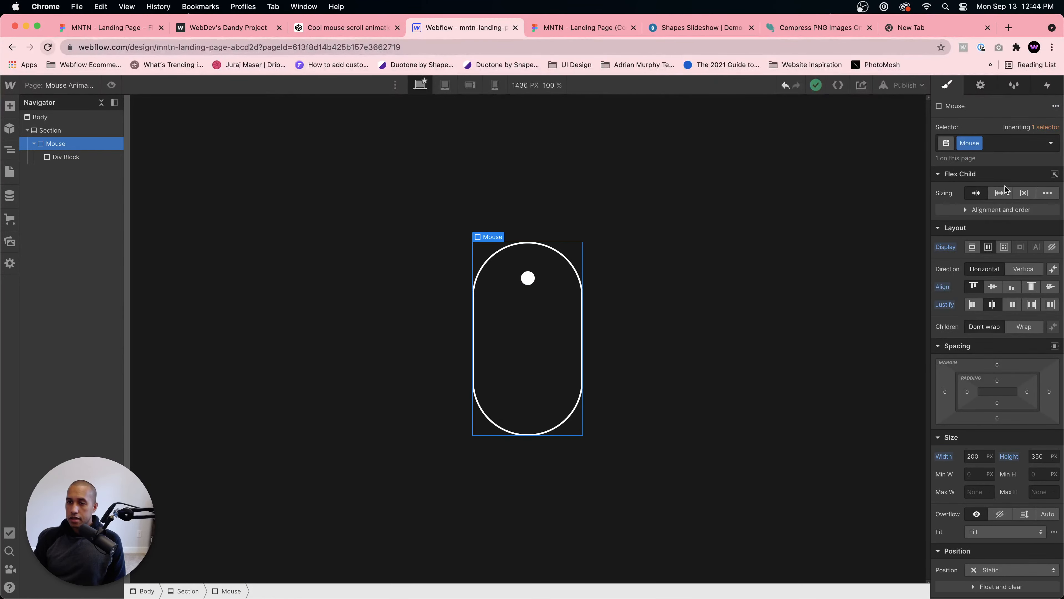
{"action": "left_click", "coordinate": [529, 278]}
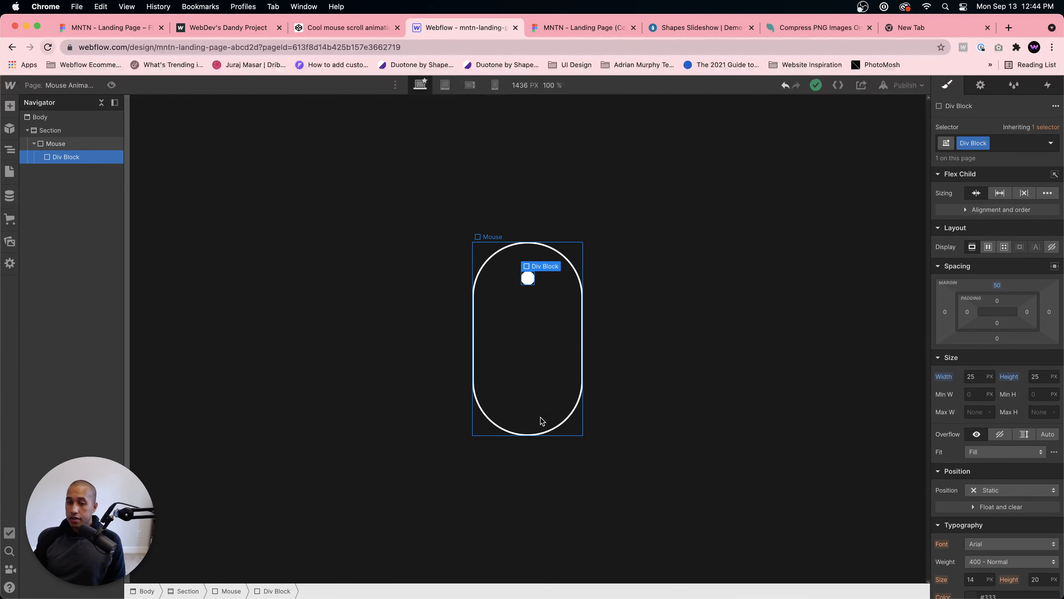
{"action": "left_click", "coordinate": [1048, 86]}
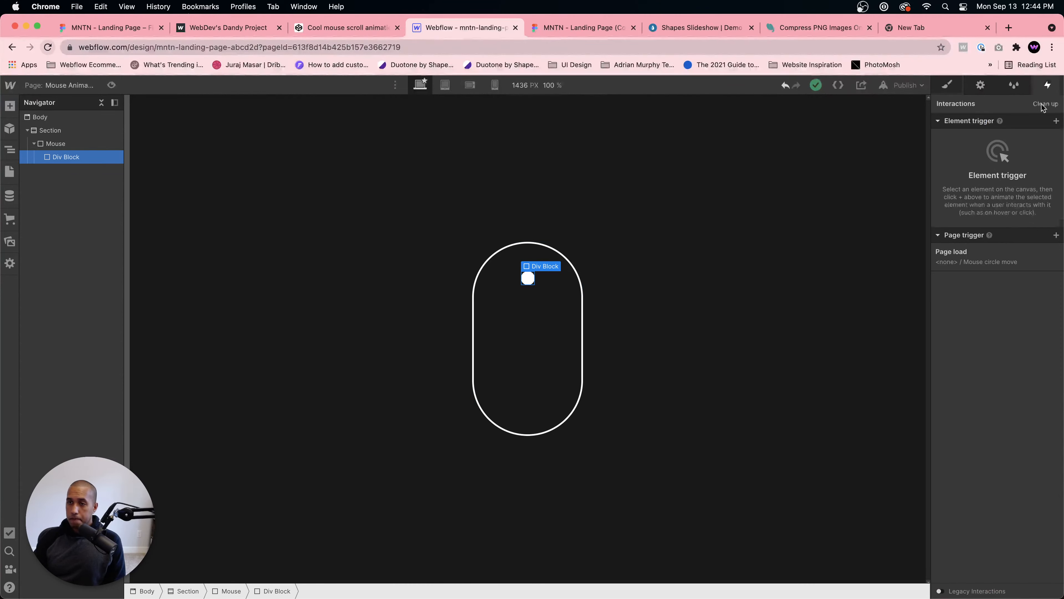
{"action": "left_click", "coordinate": [981, 269]}
{"action": "left_click", "coordinate": [995, 254]}
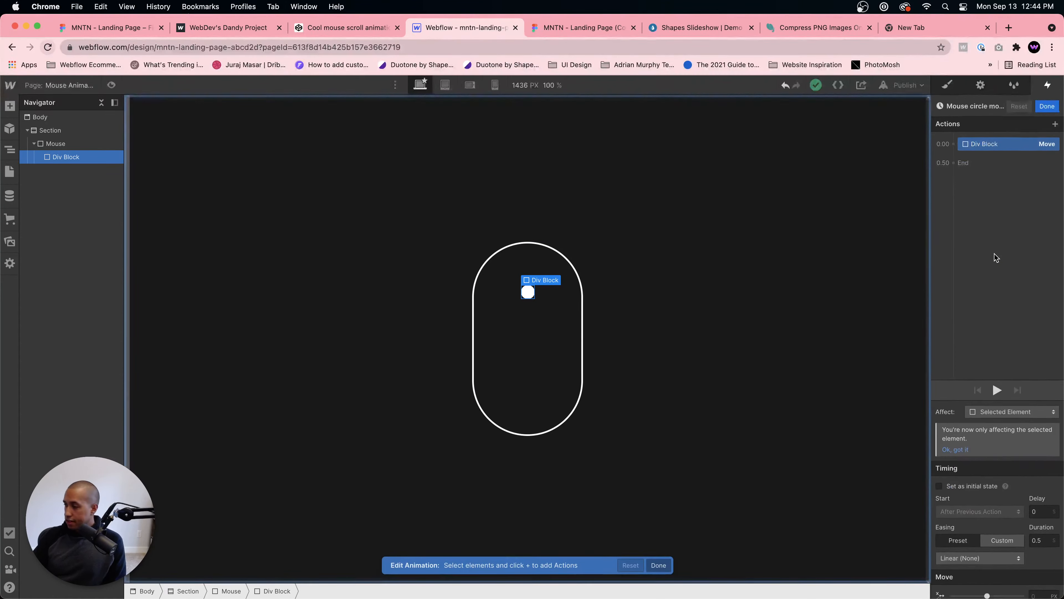
Step: Try a vertical distance of 300 px for the dot's Move action and settle on 250 px
{"action": "scroll", "coordinate": [995, 257], "scroll_direction": "down", "scroll_amount": 2}
{"action": "left_click", "coordinate": [1041, 572]}
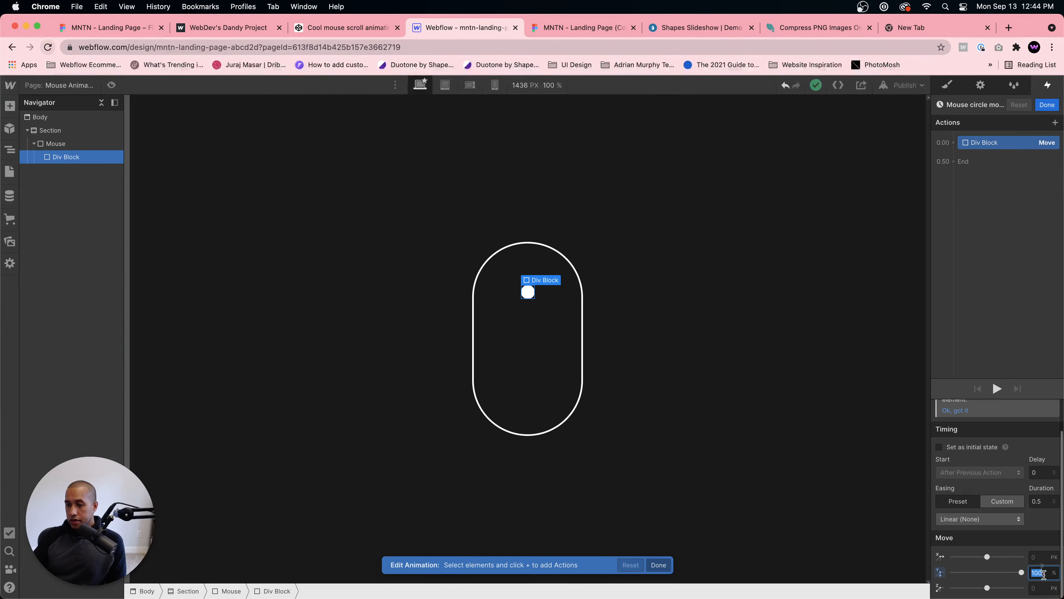
{"action": "type", "text": "300px"}
{"action": "key", "text": "Return"}
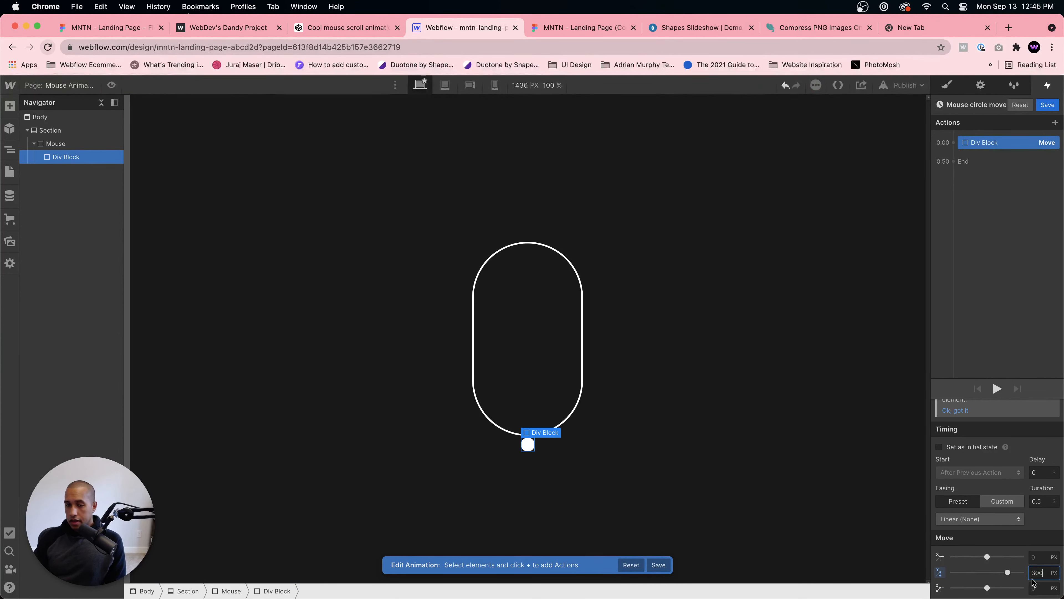
{"action": "double_click", "coordinate": [1038, 572]}
{"action": "type", "text": "250"}
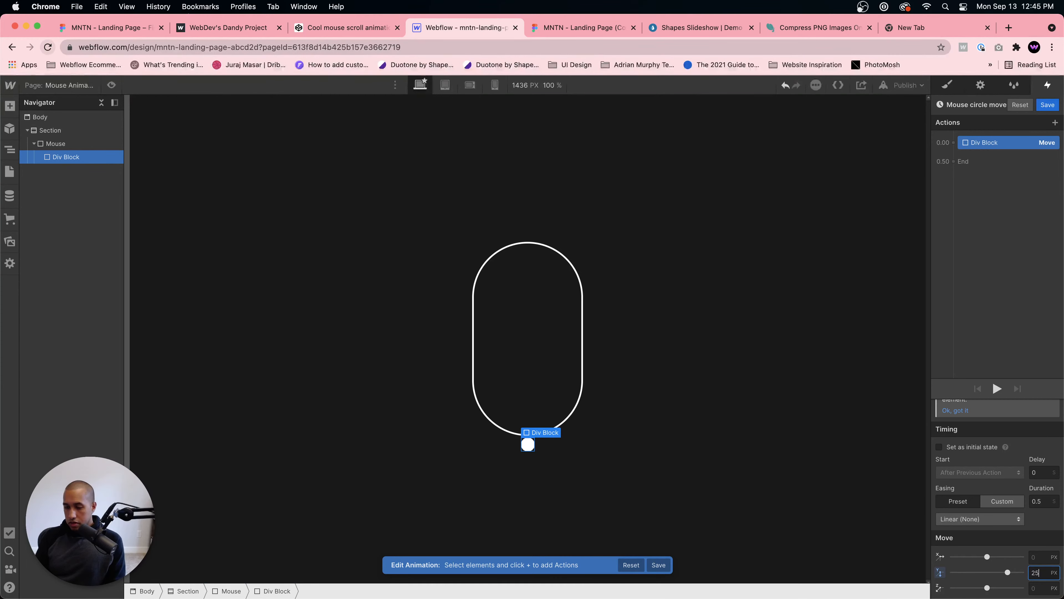
{"action": "key", "text": "Return"}
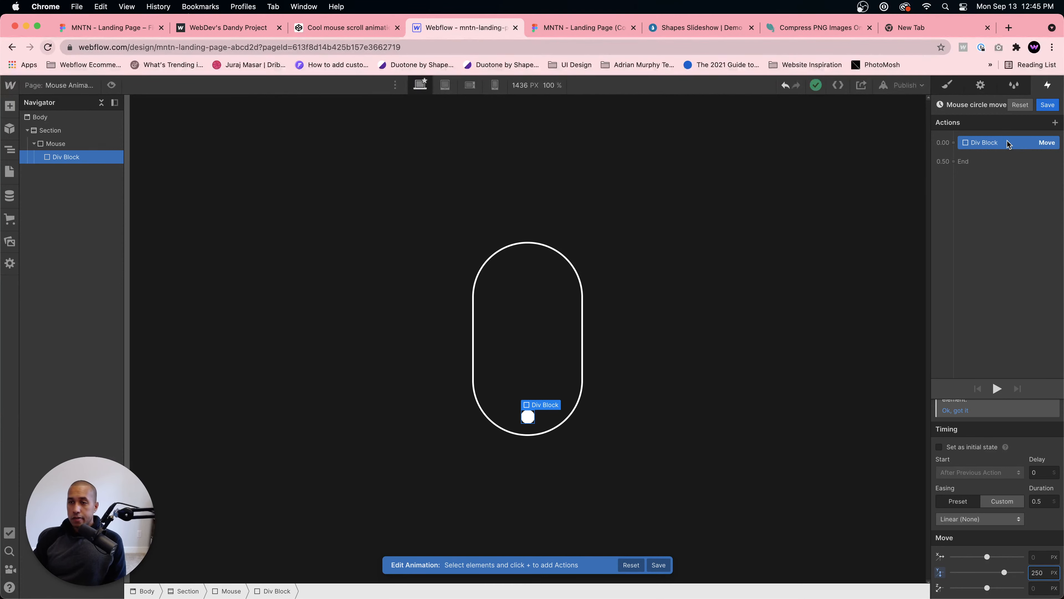
Step: Rename the dot's class to Circle and return to editing the Mouse circle move animation
{"action": "left_click", "coordinate": [948, 85]}
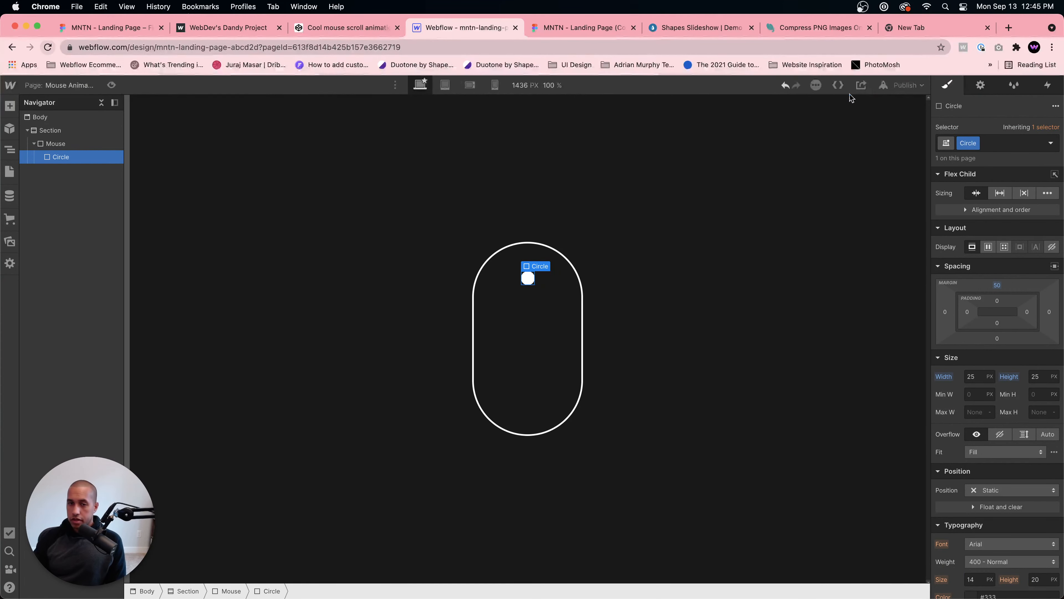
{"action": "left_click", "coordinate": [1048, 85]}
{"action": "left_click", "coordinate": [976, 255]}
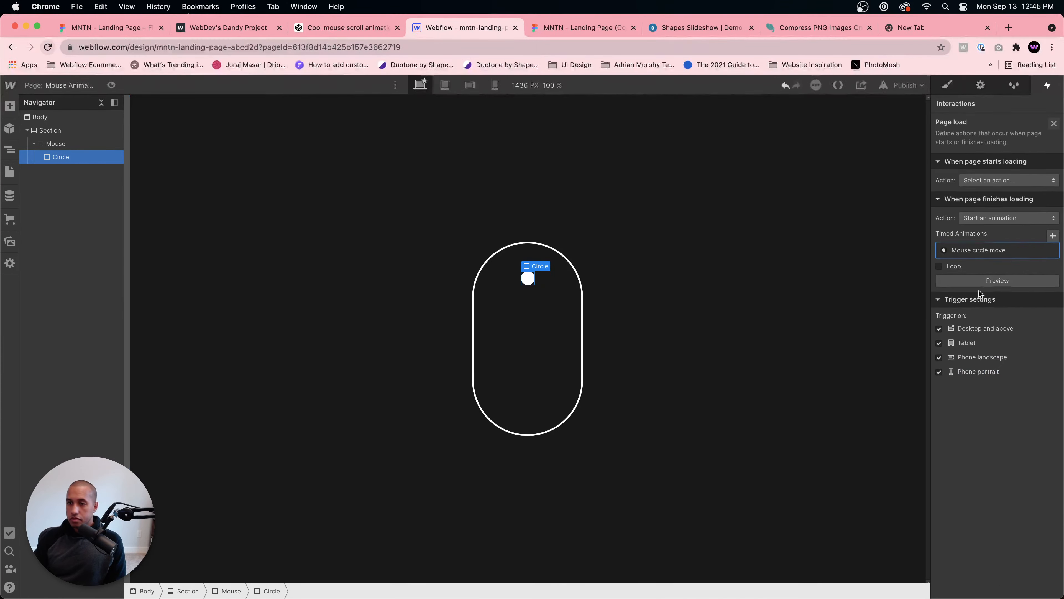
{"action": "left_click", "coordinate": [976, 253]}
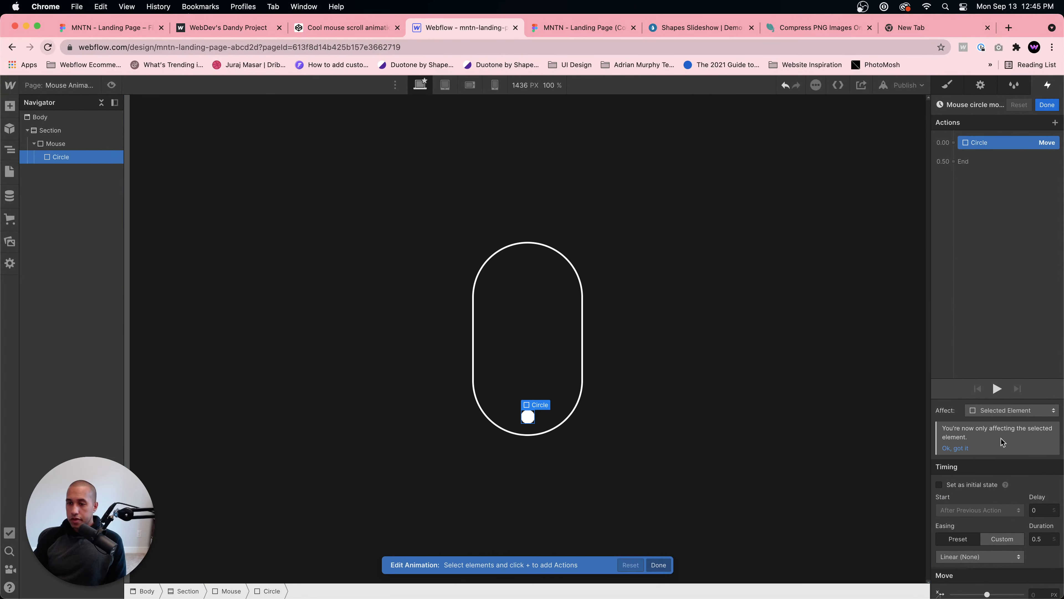
Step: Add an Opacity action of 0% for Circle and make it run together with the Move action
{"action": "left_click", "coordinate": [1001, 152]}
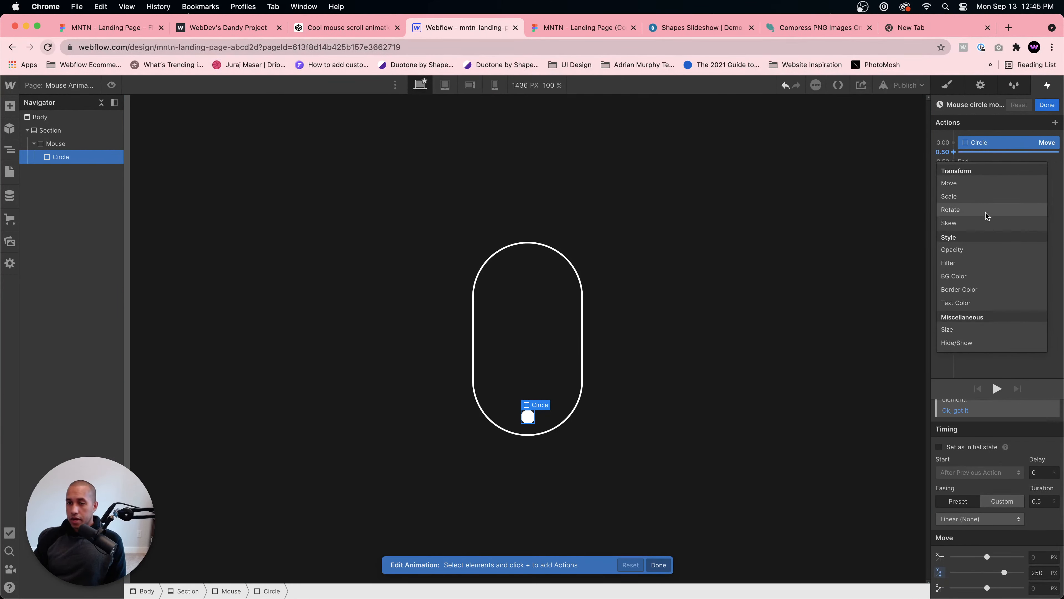
{"action": "left_click", "coordinate": [967, 250]}
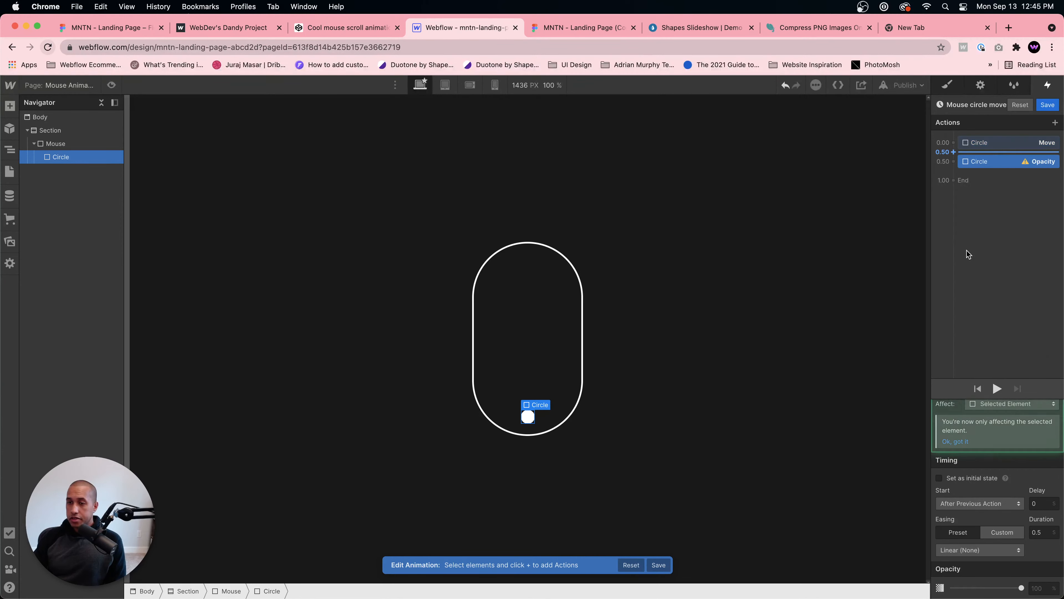
{"action": "left_click", "coordinate": [1037, 585]}
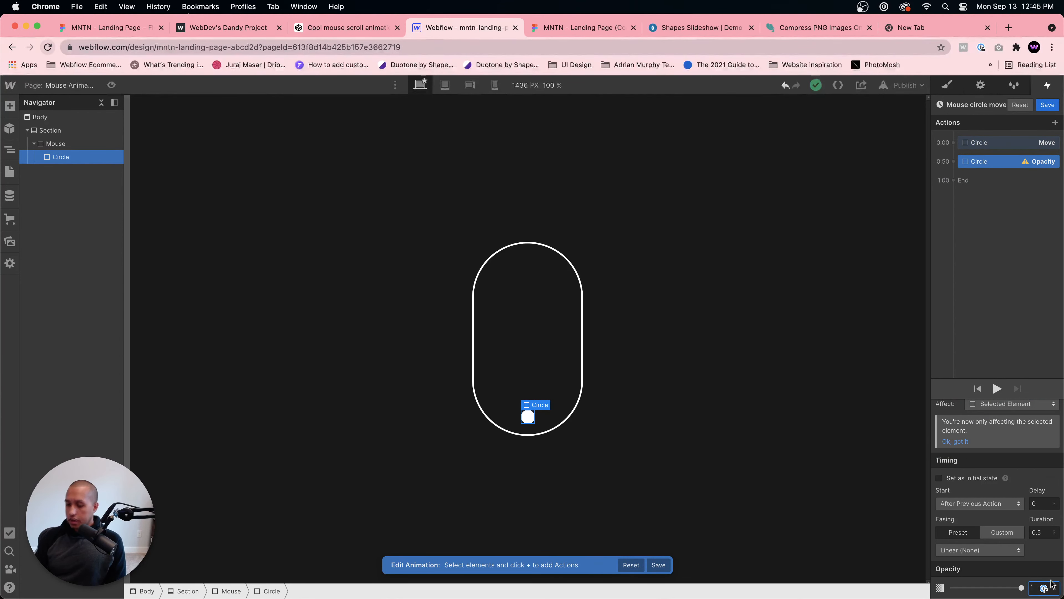
{"action": "type", "text": "0"}
{"action": "key", "text": "Return"}
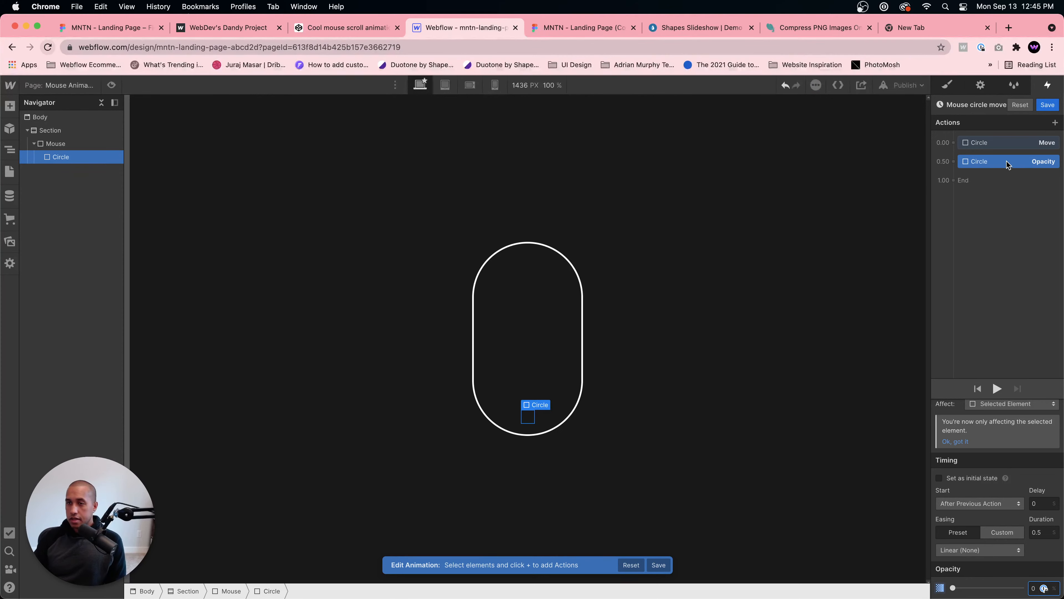
{"action": "left_click_drag", "start_coordinate": [1008, 164], "coordinate": [1008, 147]}
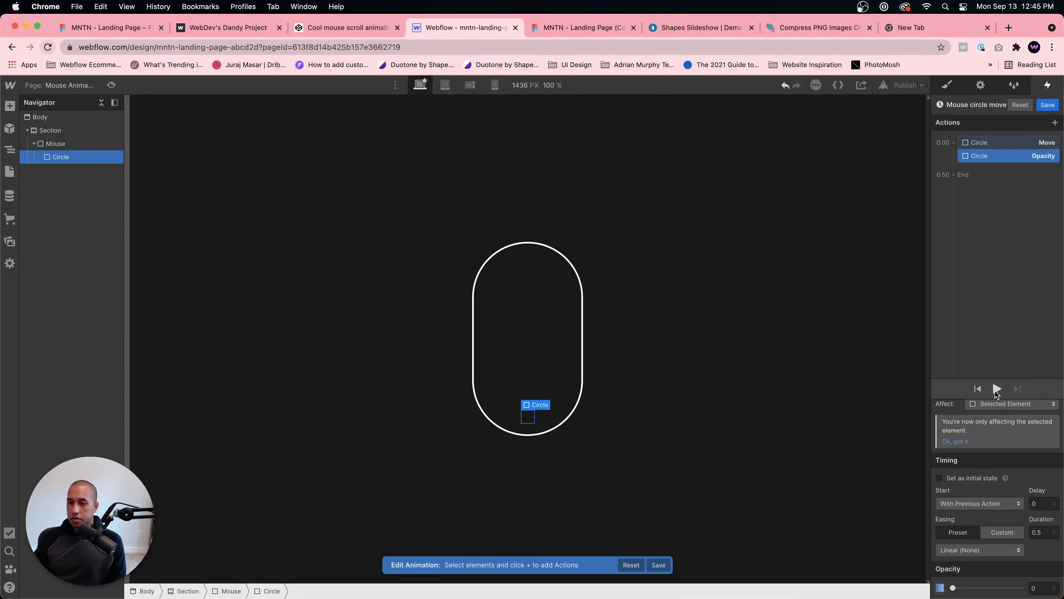
Step: Play the circle animation and compare it with the Cool mouse scroll animation pen on CodePen
{"action": "left_click", "coordinate": [997, 390]}
{"action": "left_click", "coordinate": [997, 390]}
{"action": "left_click", "coordinate": [334, 27]}
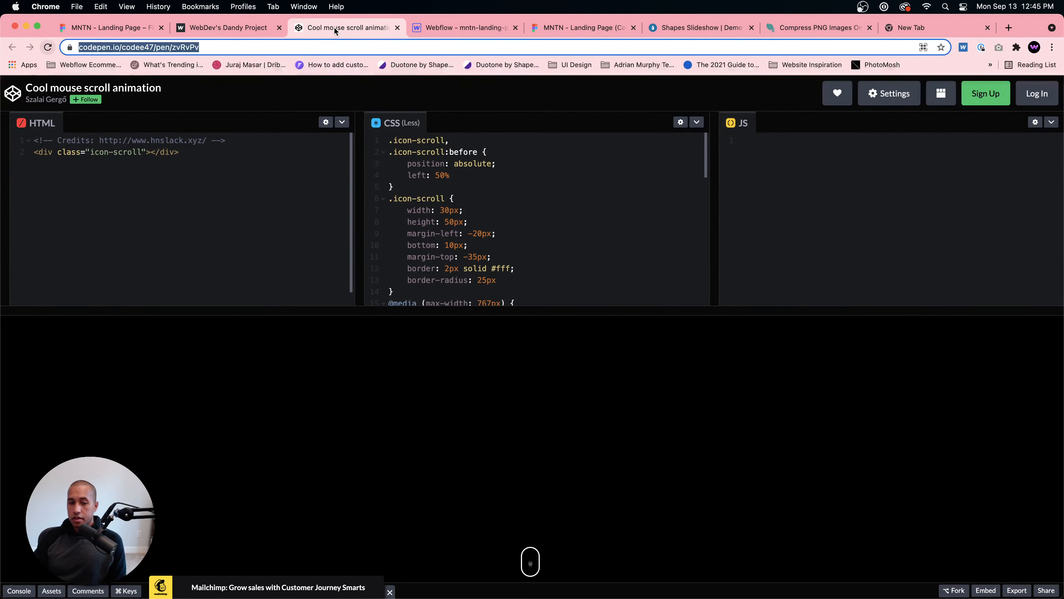
{"action": "left_click", "coordinate": [436, 28]}
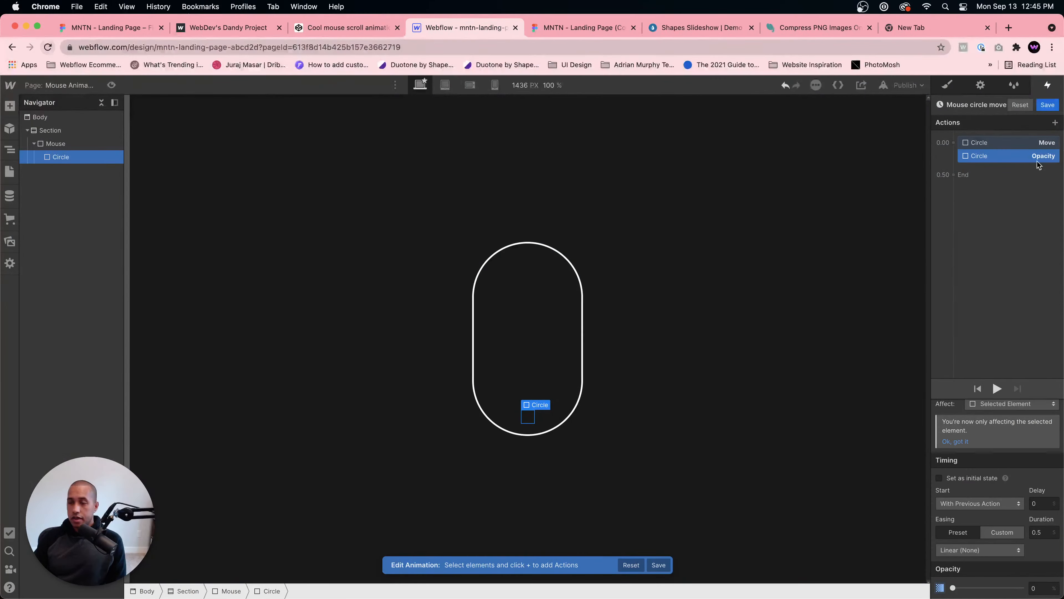
{"action": "left_click", "coordinate": [351, 33]}
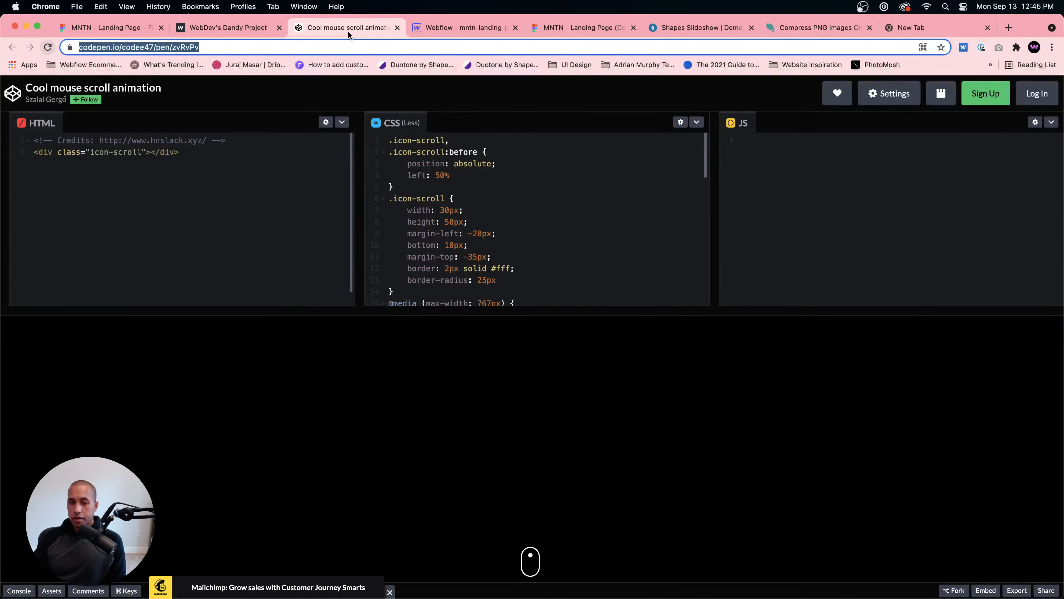
{"action": "left_click", "coordinate": [423, 30]}
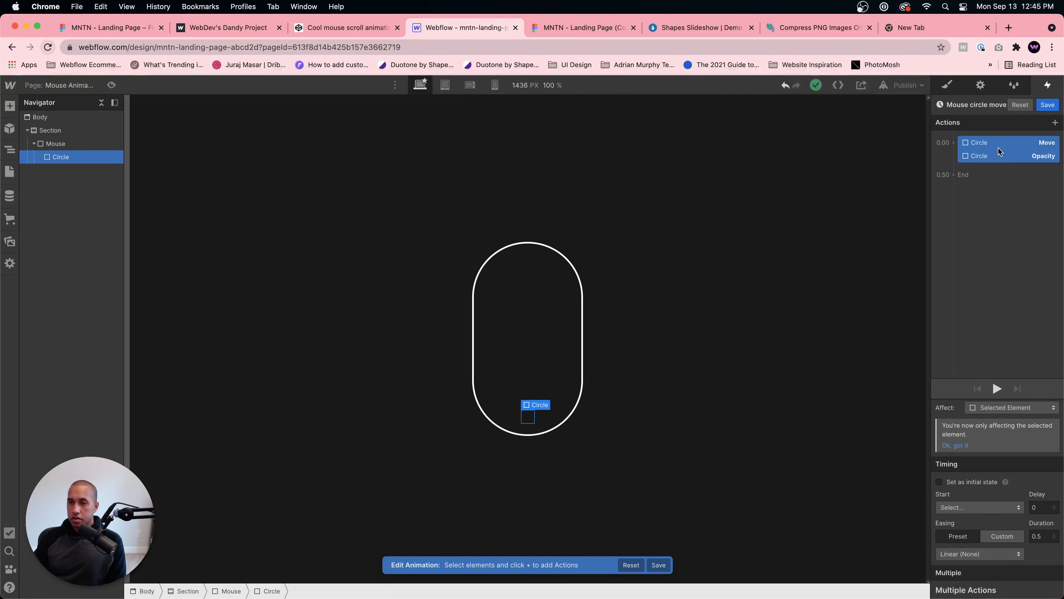
Step: Set both Circle actions to a duration of 2 seconds with Ease In Out easing and play the animation
{"action": "double_click", "coordinate": [1039, 536]}
{"action": "type", "text": "2"}
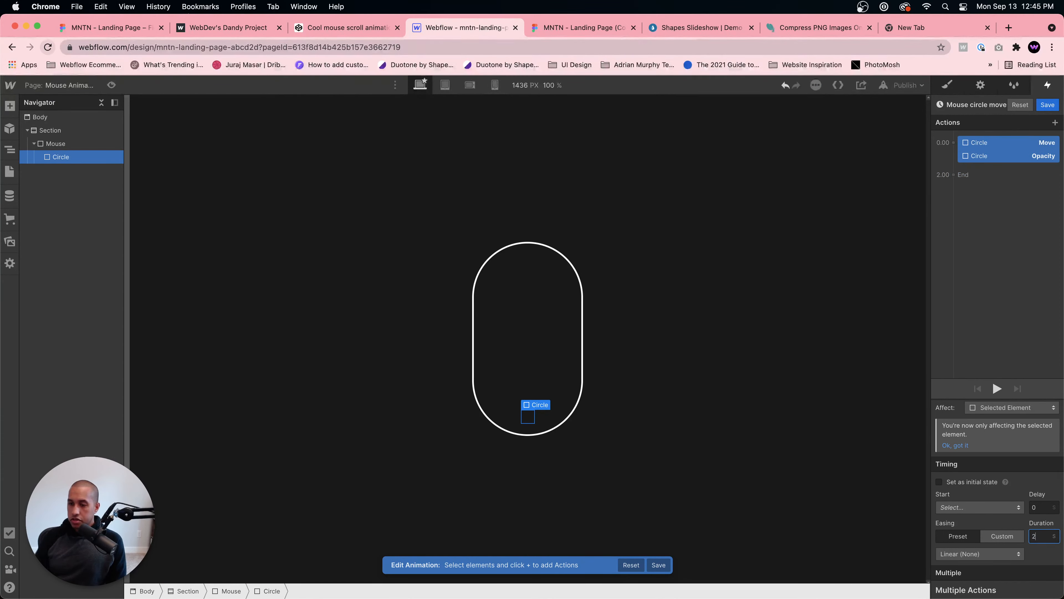
{"action": "left_click", "coordinate": [979, 554]}
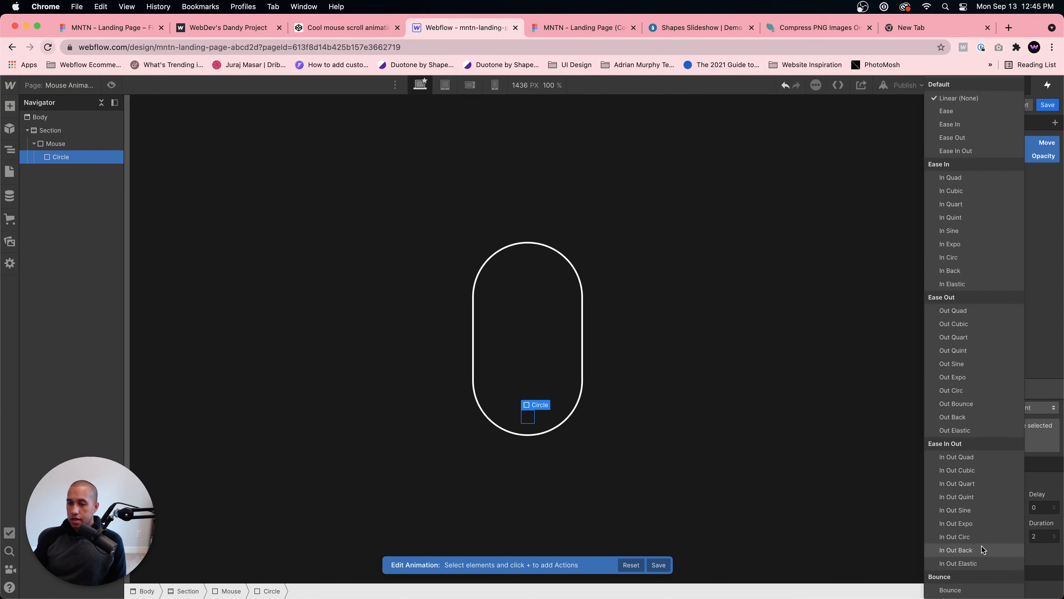
{"action": "left_click", "coordinate": [951, 151]}
{"action": "left_click", "coordinate": [998, 389]}
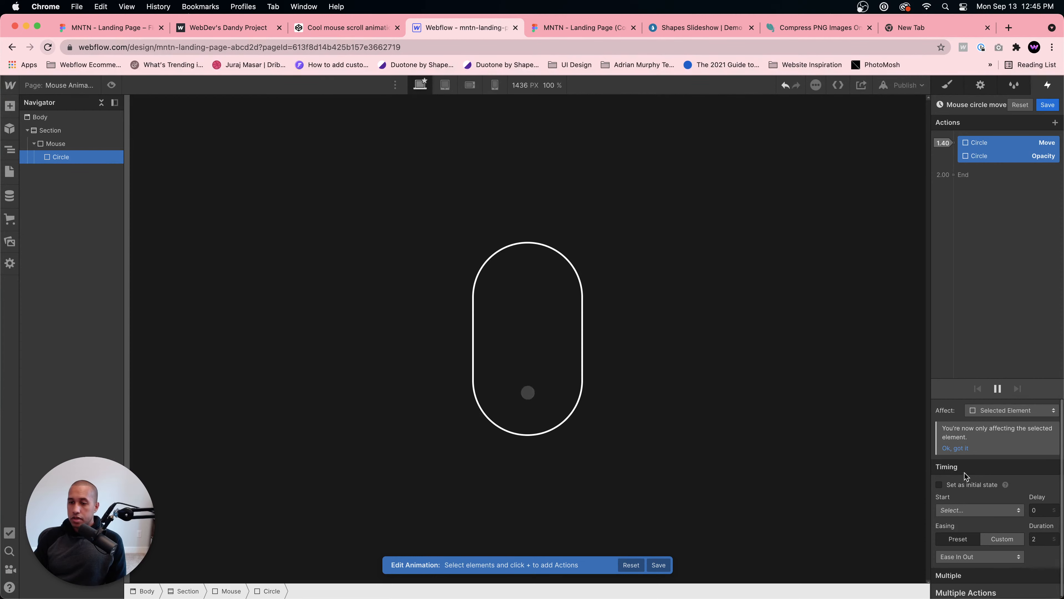
Step: Save the Mouse circle move animation, make it loop and preview the page
{"action": "left_click", "coordinate": [1048, 106]}
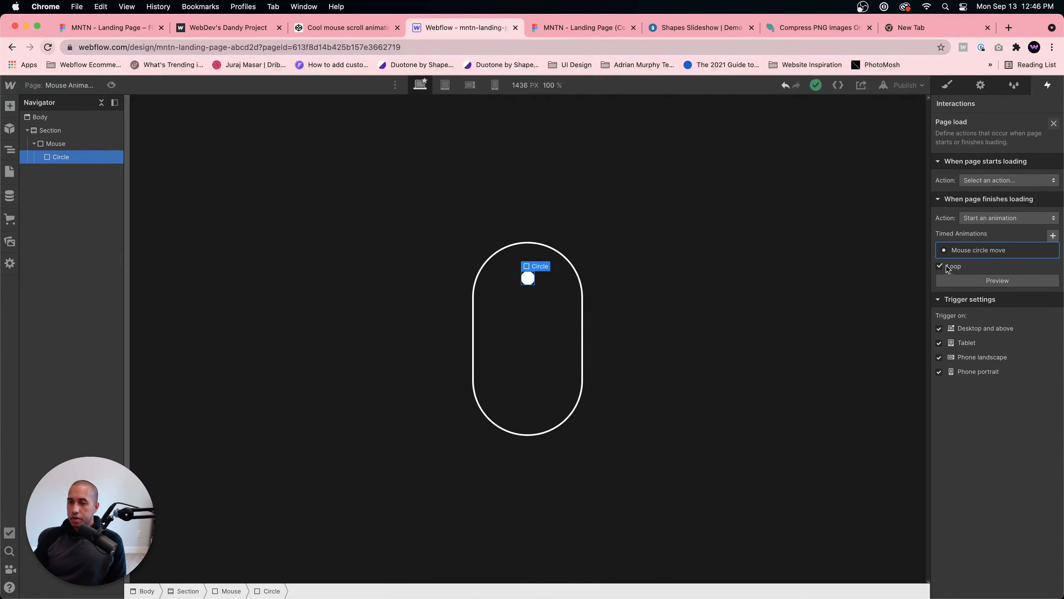
{"action": "left_click", "coordinate": [111, 85]}
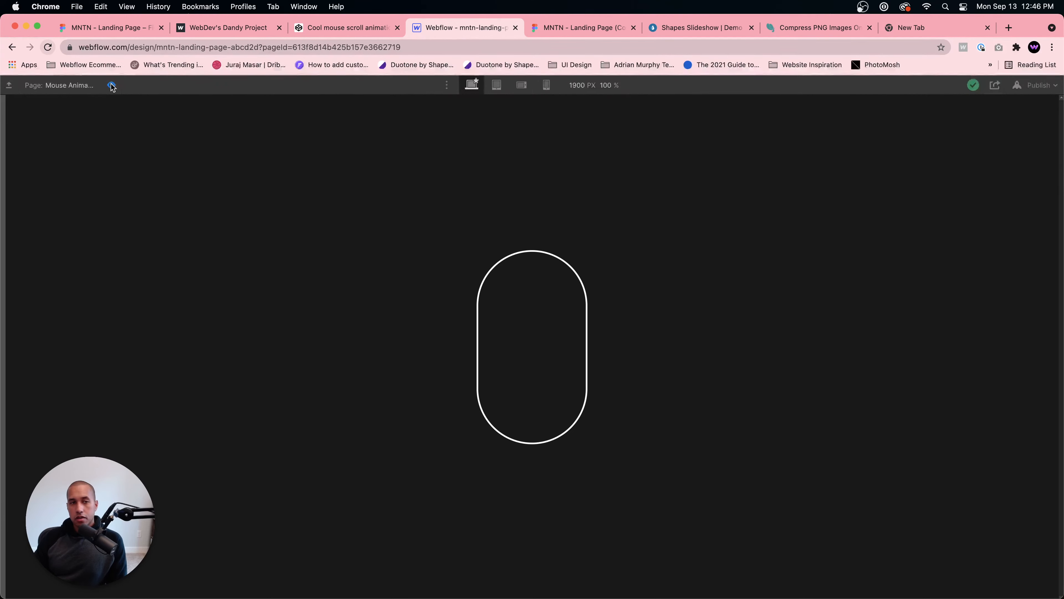
{"action": "left_click", "coordinate": [112, 85]}
Step: Add a second Move action for Circle after the first pair, with vertical distance 0 px and duration 0
{"action": "left_click", "coordinate": [937, 250]}
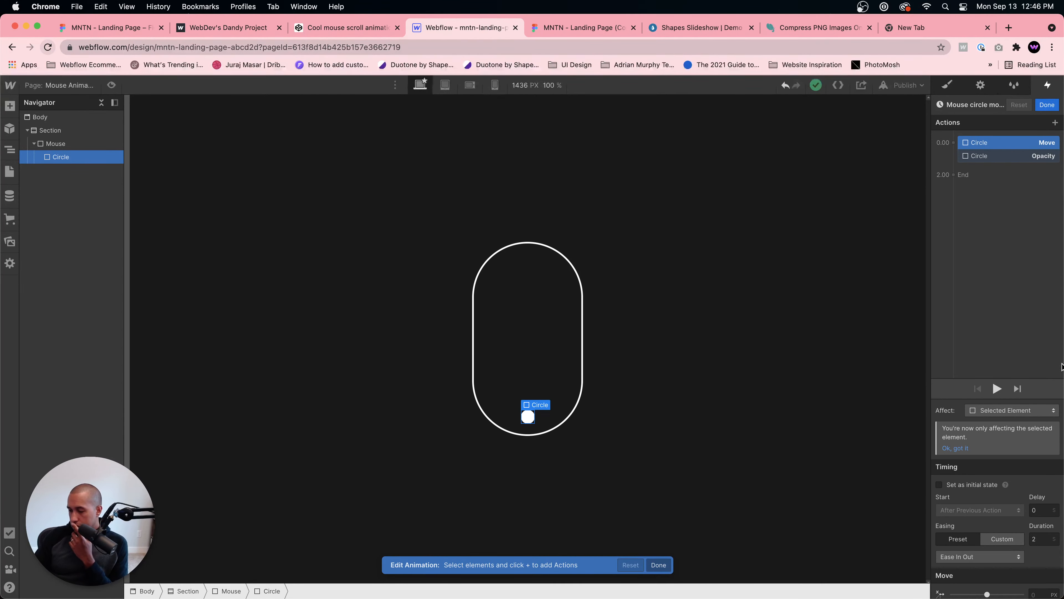
{"action": "left_click", "coordinate": [1006, 170]}
{"action": "left_click", "coordinate": [978, 197]}
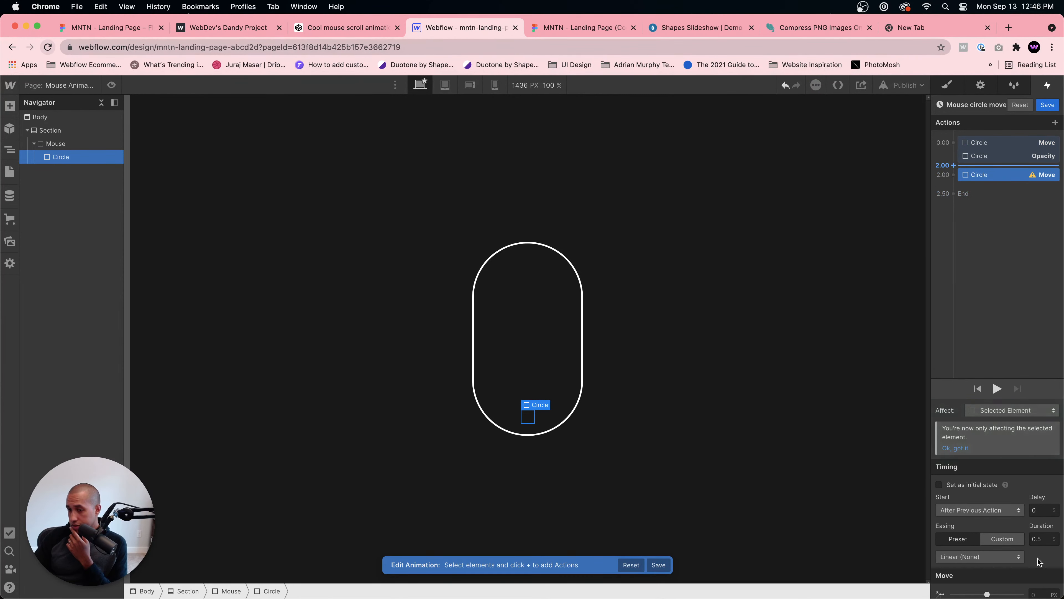
{"action": "scroll", "coordinate": [1039, 562], "scroll_direction": "down", "scroll_amount": 1}
{"action": "left_click", "coordinate": [1040, 572]}
{"action": "type", "text": "0"}
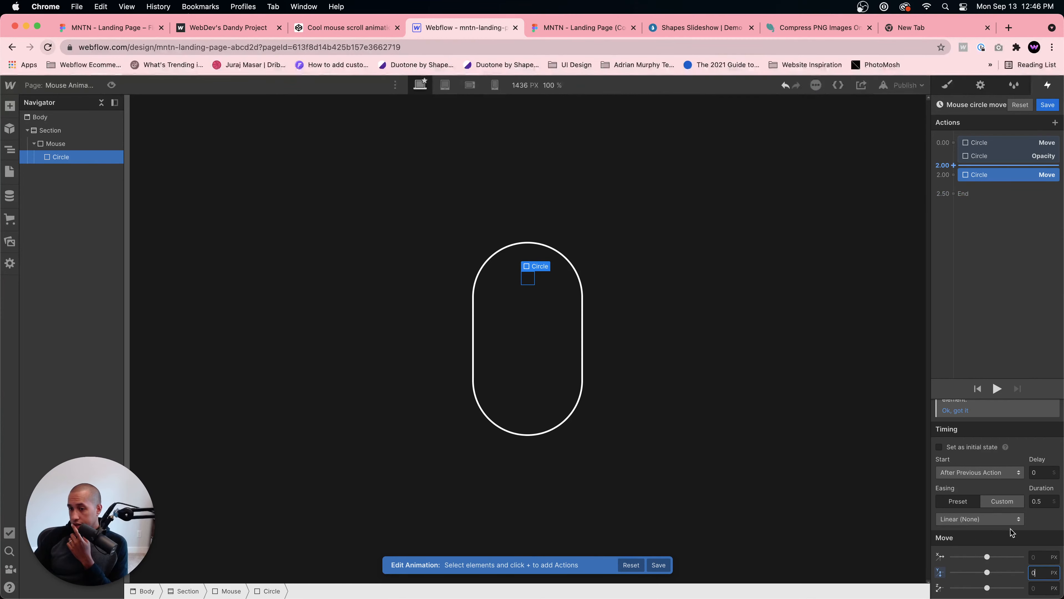
{"action": "left_click", "coordinate": [1042, 502]}
{"action": "type", "text": "0"}
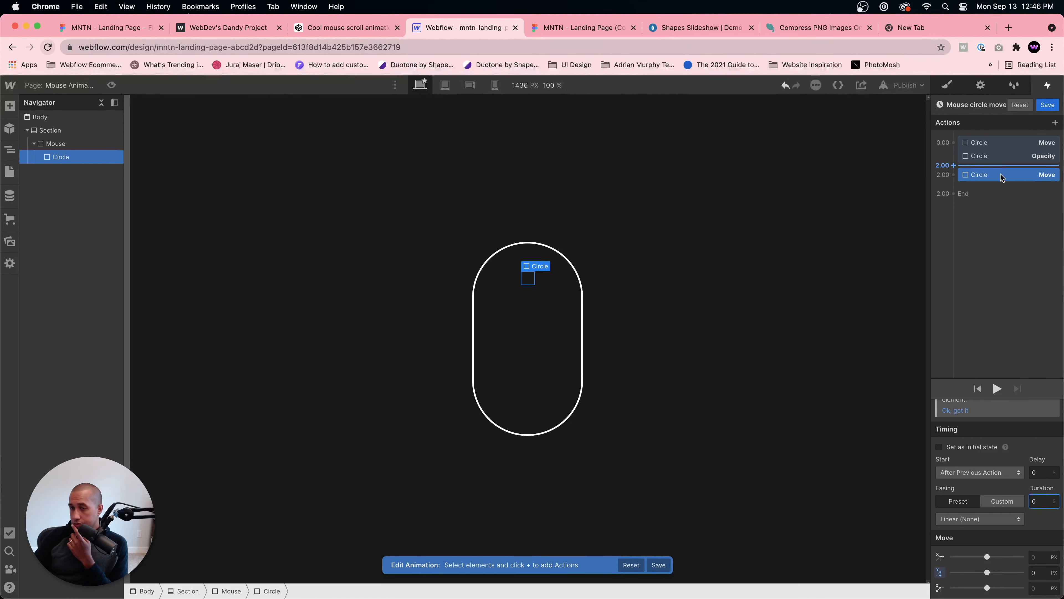
Step: Add an Opacity action of 100% with duration 0 for Circle and make it run together with the second Move action
{"action": "left_click", "coordinate": [985, 187]}
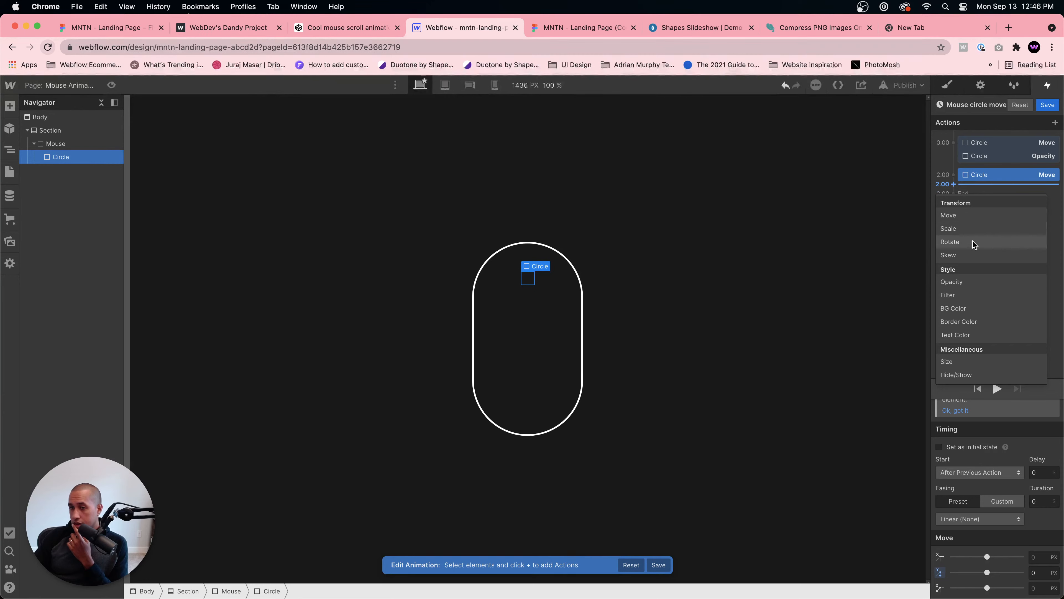
{"action": "left_click", "coordinate": [993, 160]}
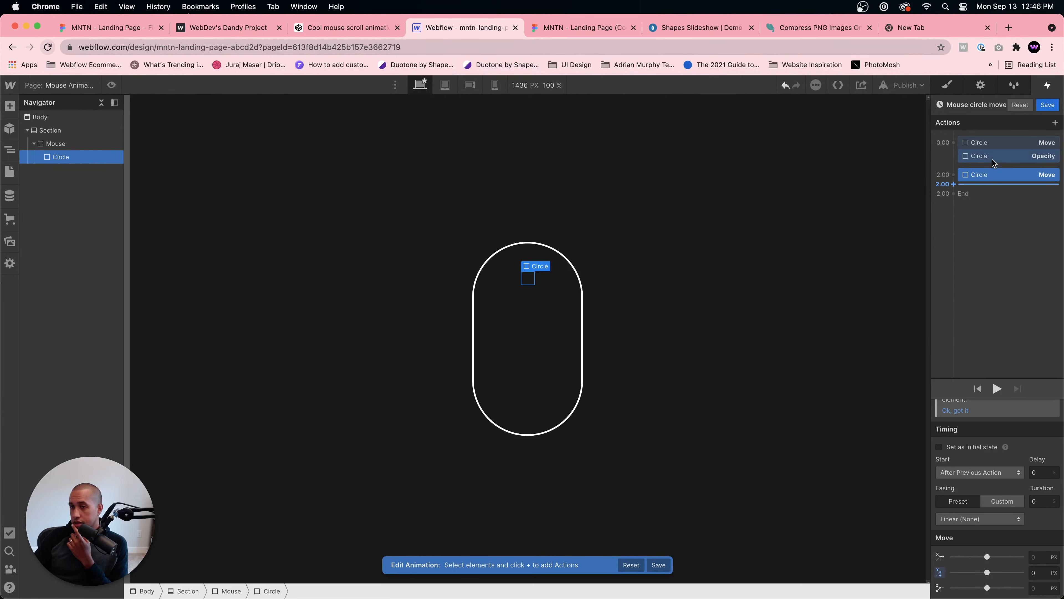
{"action": "left_click", "coordinate": [993, 184]}
{"action": "left_click", "coordinate": [994, 185]}
{"action": "left_click", "coordinate": [993, 184]}
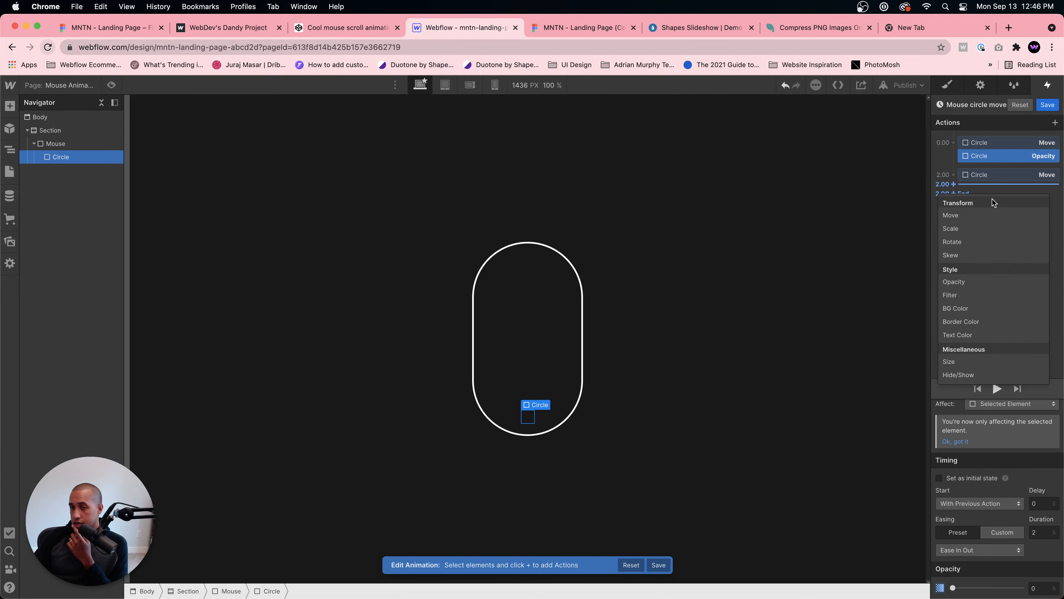
{"action": "left_click", "coordinate": [959, 282]}
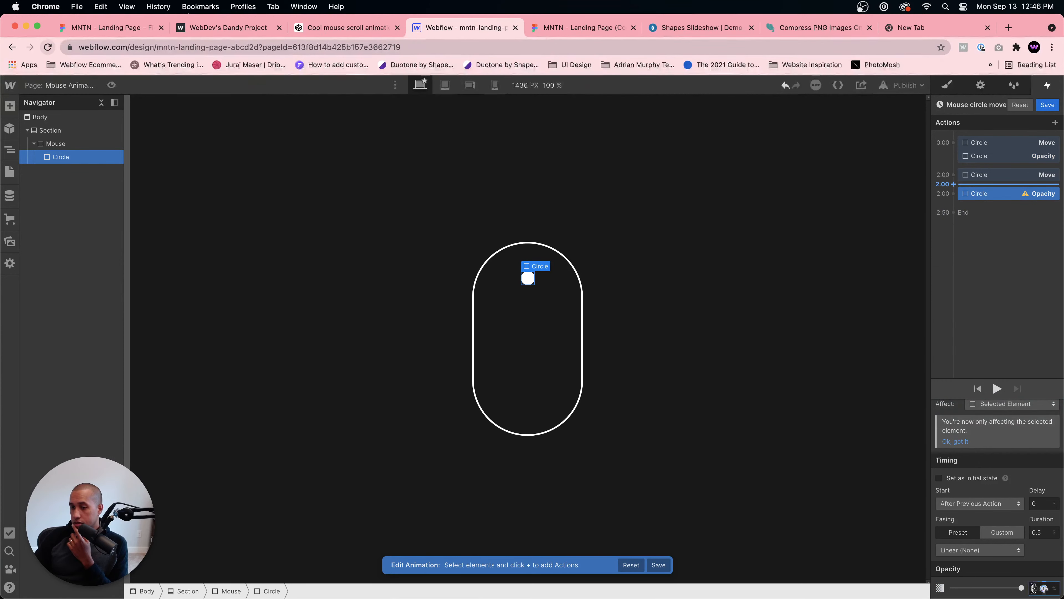
{"action": "type", "text": "100"}
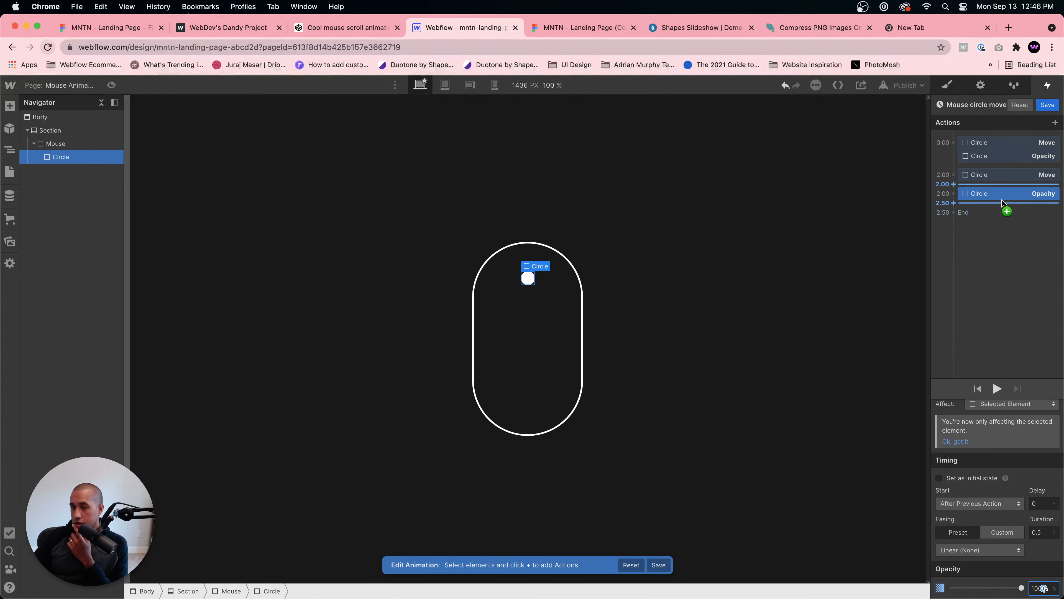
{"action": "left_click", "coordinate": [1047, 527]}
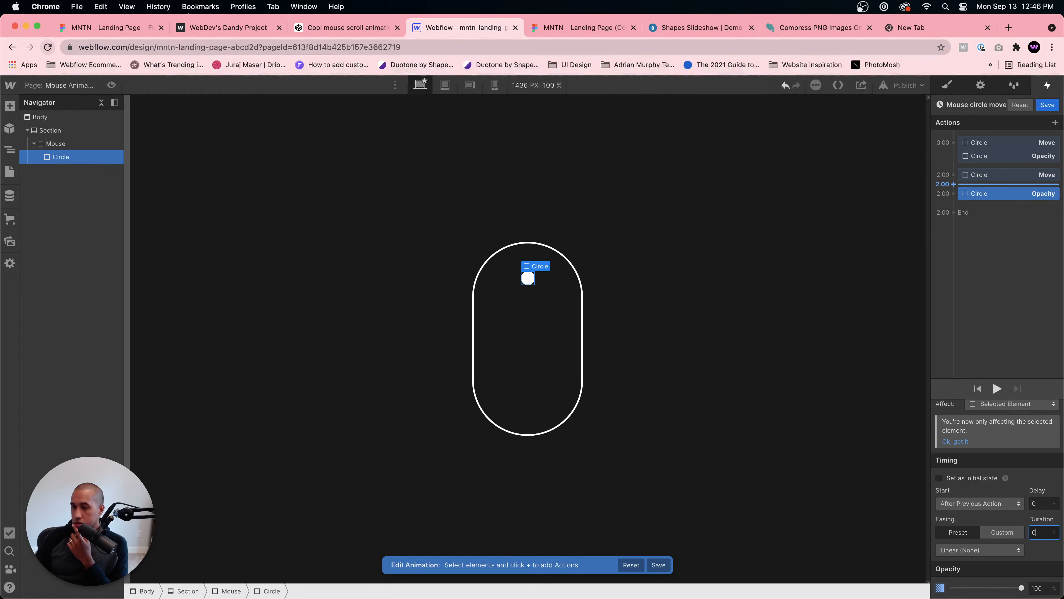
{"action": "left_click_drag", "start_coordinate": [1009, 189], "coordinate": [1007, 177]}
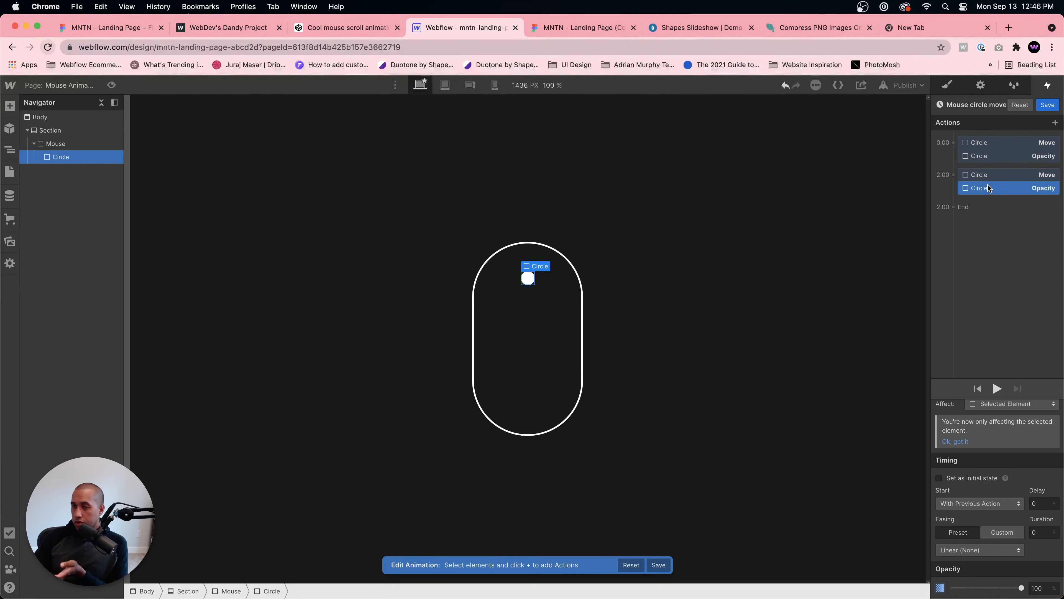
Step: Save the animation with its reset actions and preview the looping circle on the page
{"action": "left_click", "coordinate": [1046, 105]}
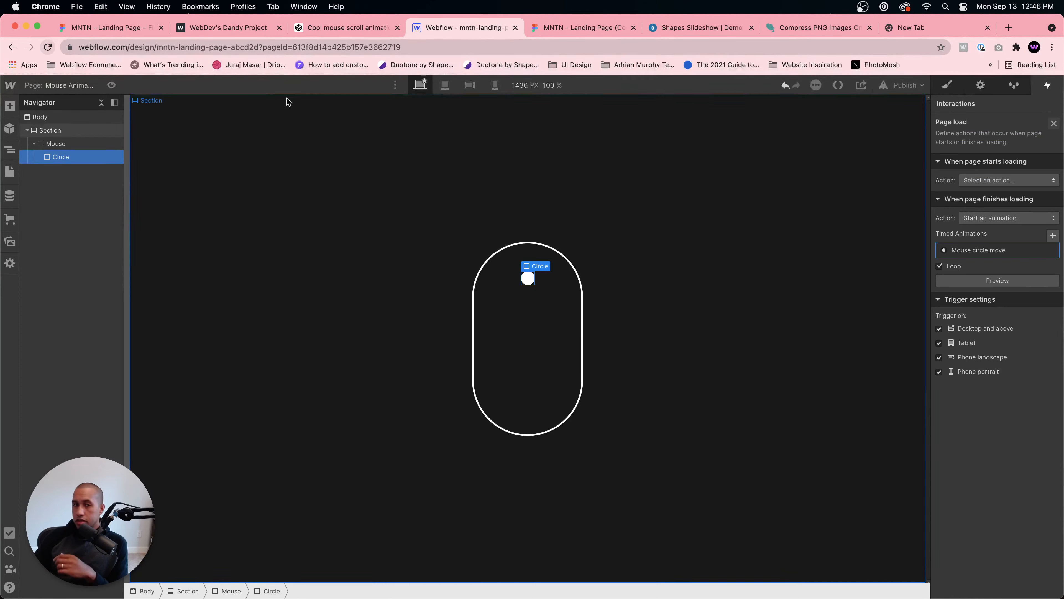
{"action": "left_click", "coordinate": [112, 86]}
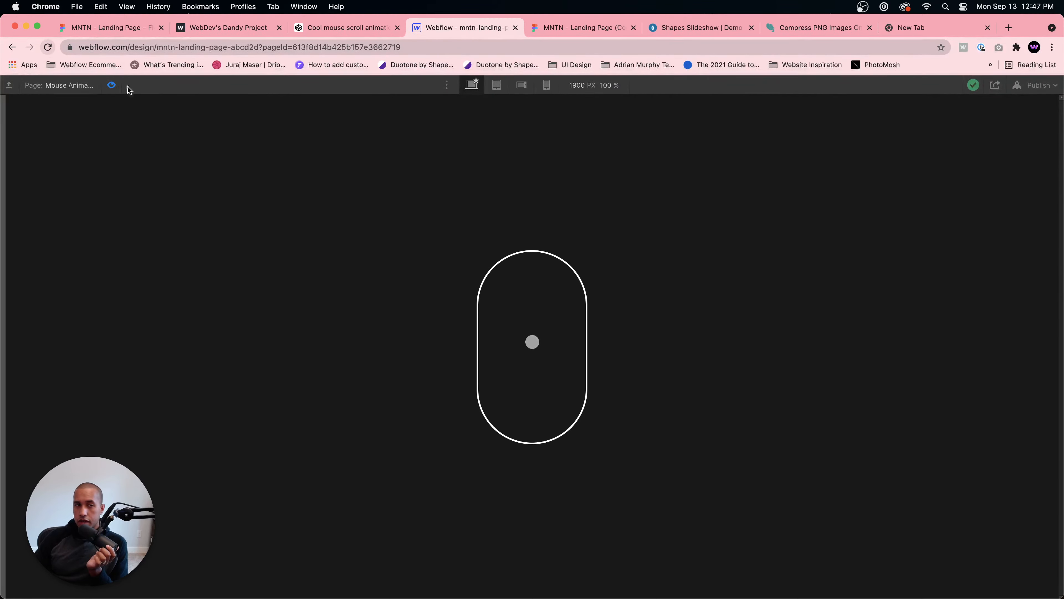
{"action": "left_click", "coordinate": [111, 85]}
Step: Try setting the second Move and Opacity actions as Circle's initial state and preview the page
{"action": "left_click", "coordinate": [990, 250]}
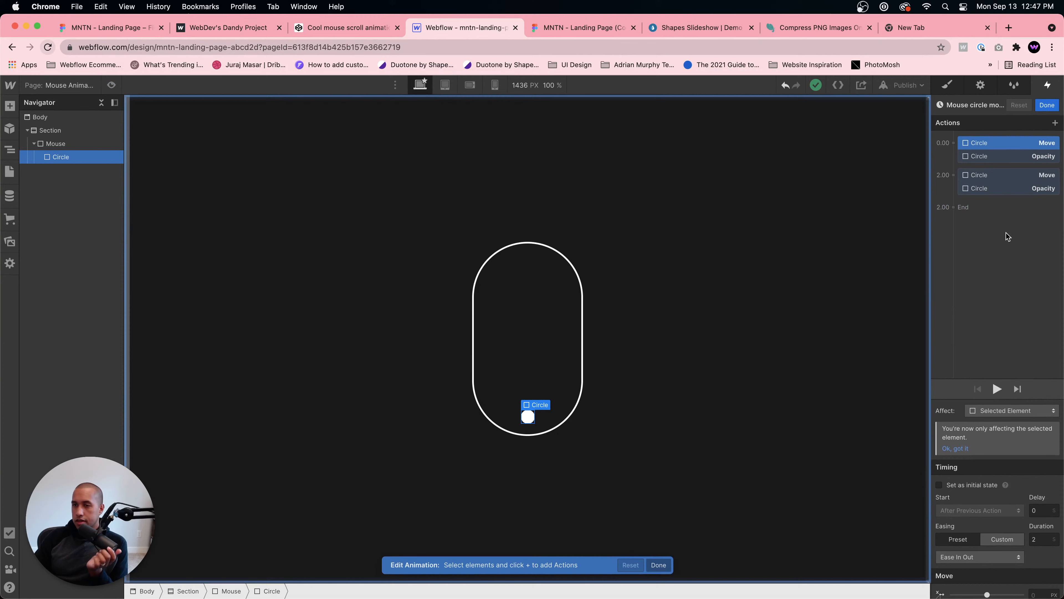
{"action": "left_click", "coordinate": [996, 178]}
{"action": "left_click", "coordinate": [997, 155]}
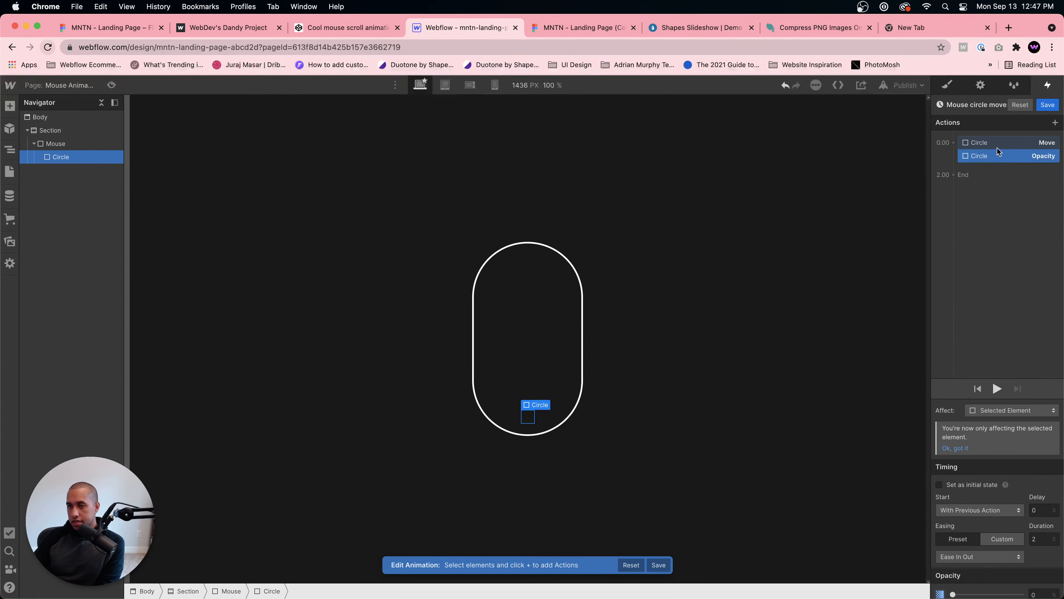
{"action": "left_click", "coordinate": [987, 133]}
{"action": "left_click", "coordinate": [997, 174]}
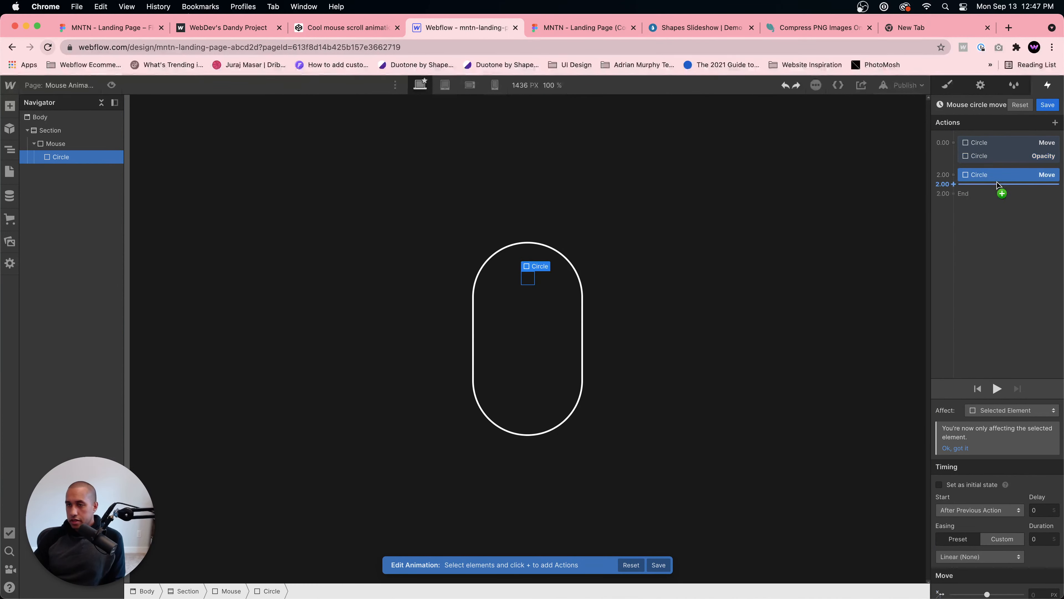
{"action": "left_click_drag", "start_coordinate": [997, 187], "coordinate": [996, 189]}
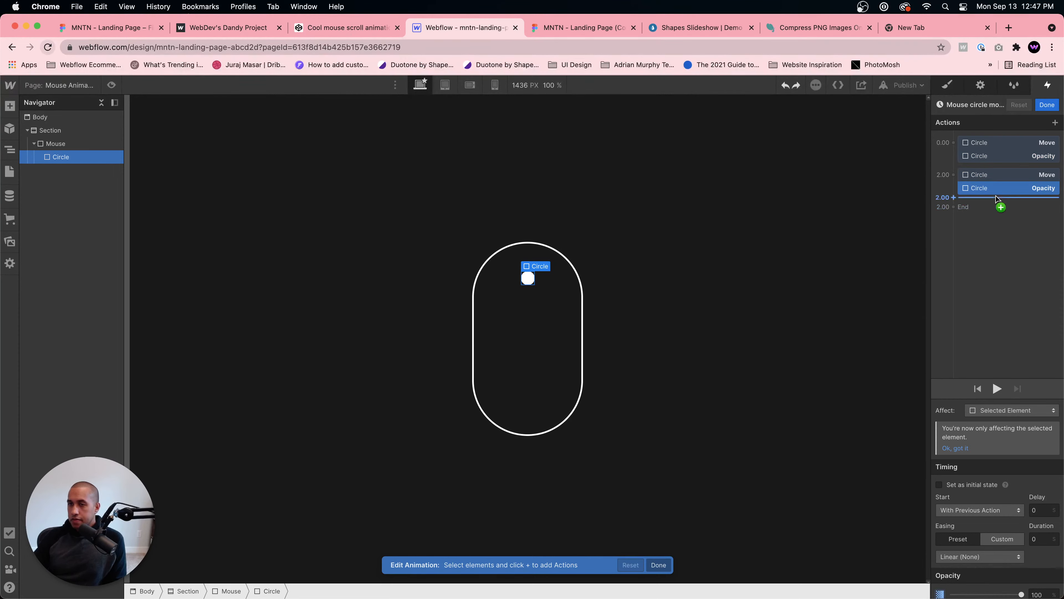
{"action": "left_click", "coordinate": [1006, 175], "text": "shift"}
{"action": "left_click", "coordinate": [966, 485]}
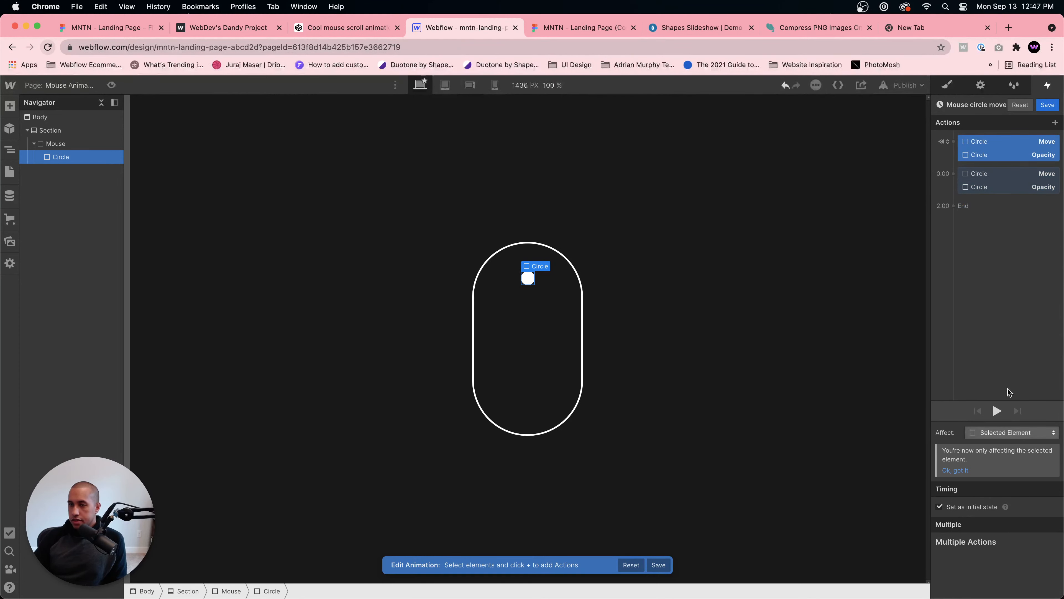
{"action": "left_click", "coordinate": [112, 85]}
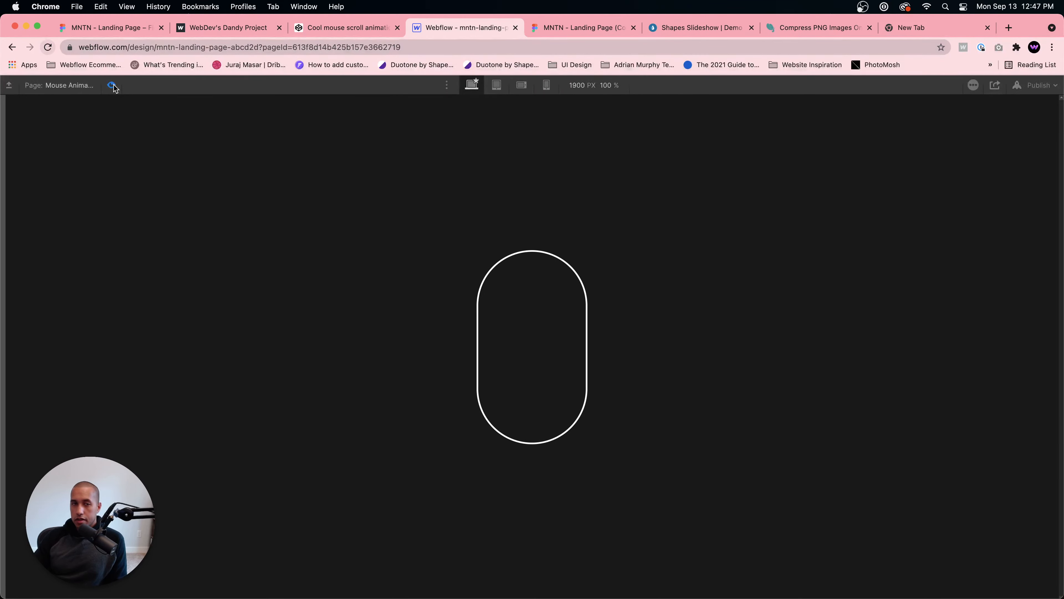
{"action": "left_click", "coordinate": [113, 86]}
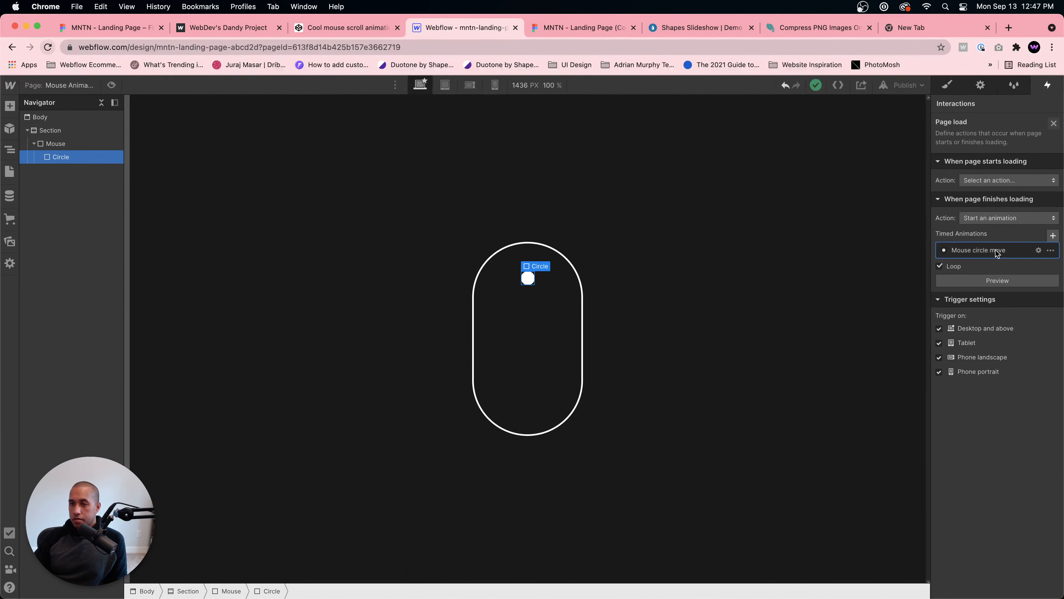
Step: Undo the initial-state setting on the second pair of Circle actions and preview the loop again
{"action": "left_click", "coordinate": [998, 253]}
{"action": "key", "text": "super+z"}
{"action": "left_click", "coordinate": [982, 256]}
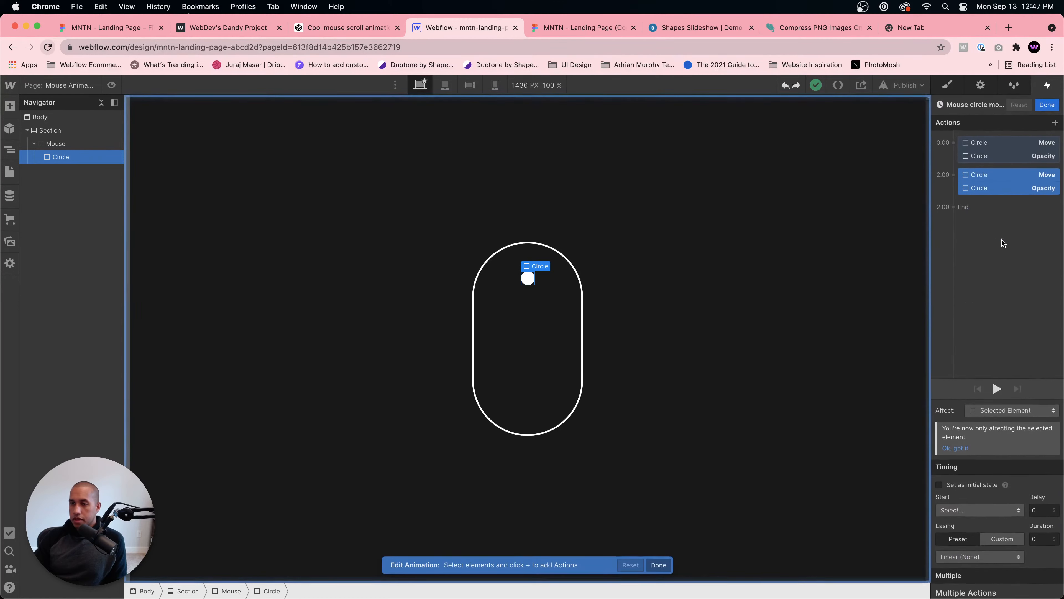
{"action": "left_click", "coordinate": [1004, 179]}
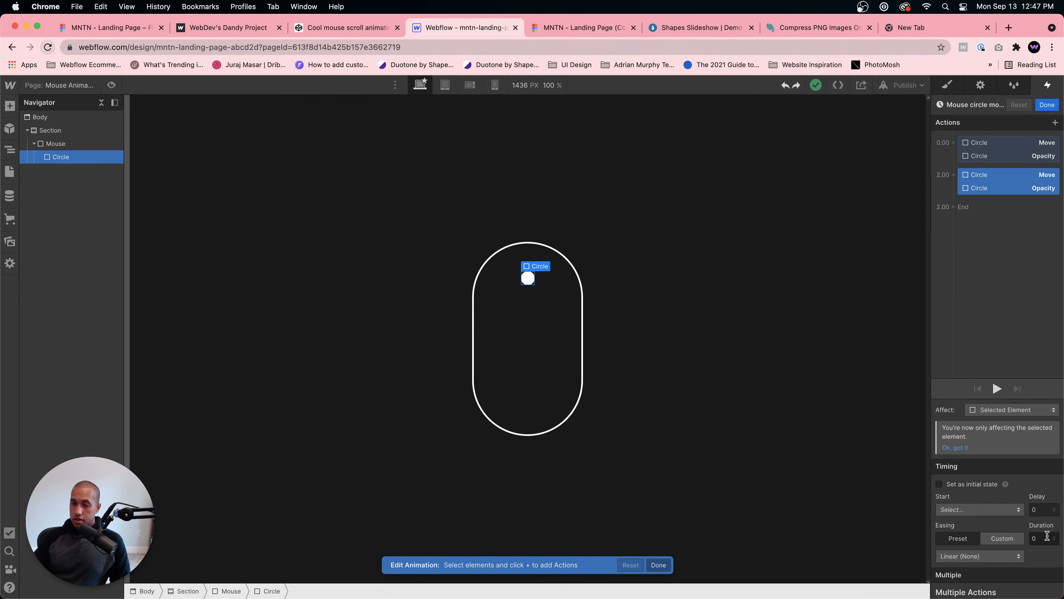
{"action": "left_click", "coordinate": [962, 448]}
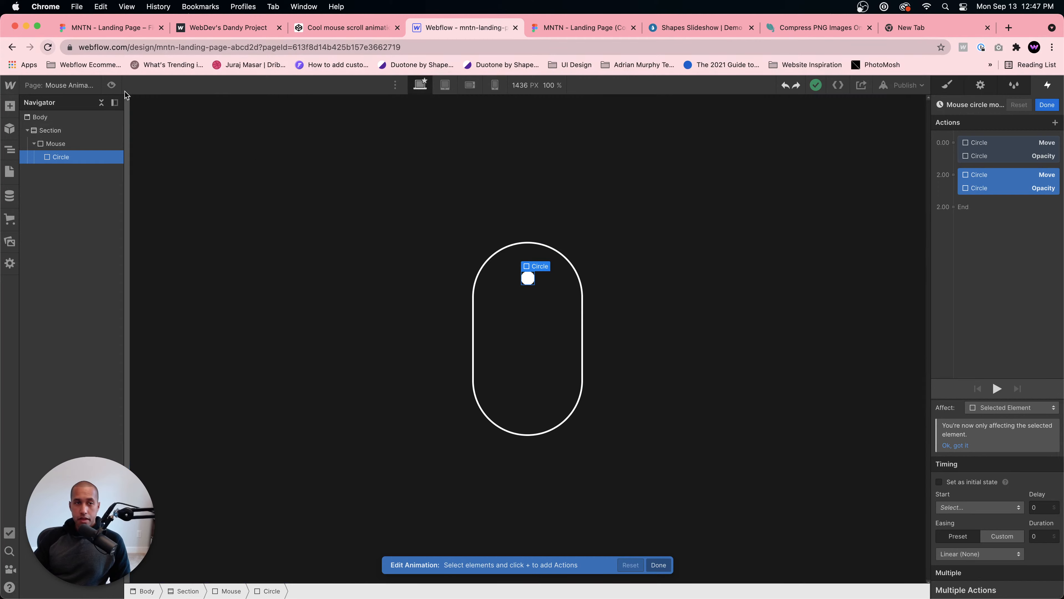
{"action": "left_click", "coordinate": [111, 85]}
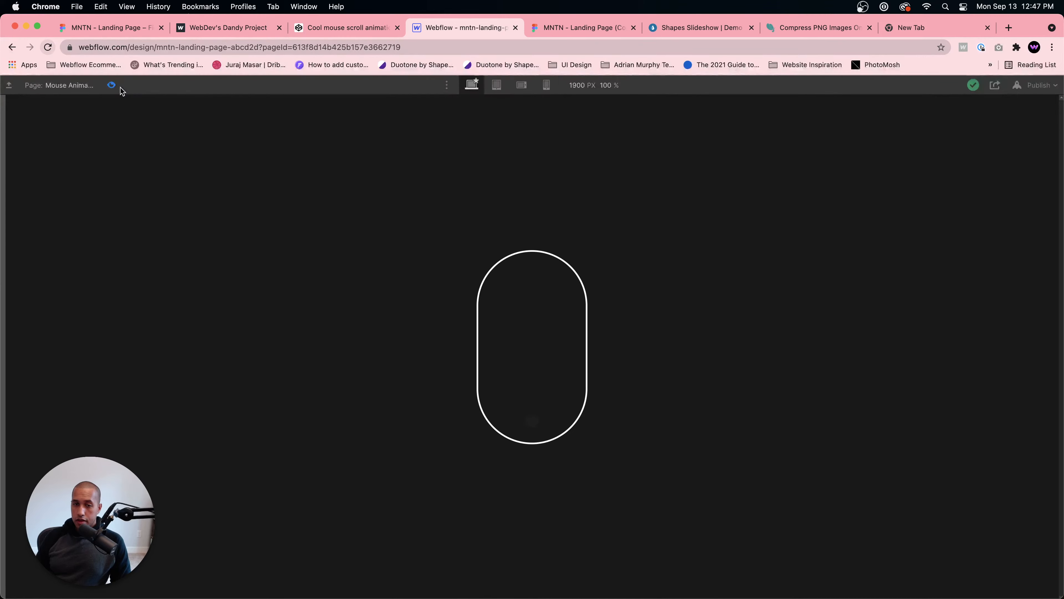
{"action": "left_click", "coordinate": [111, 85]}
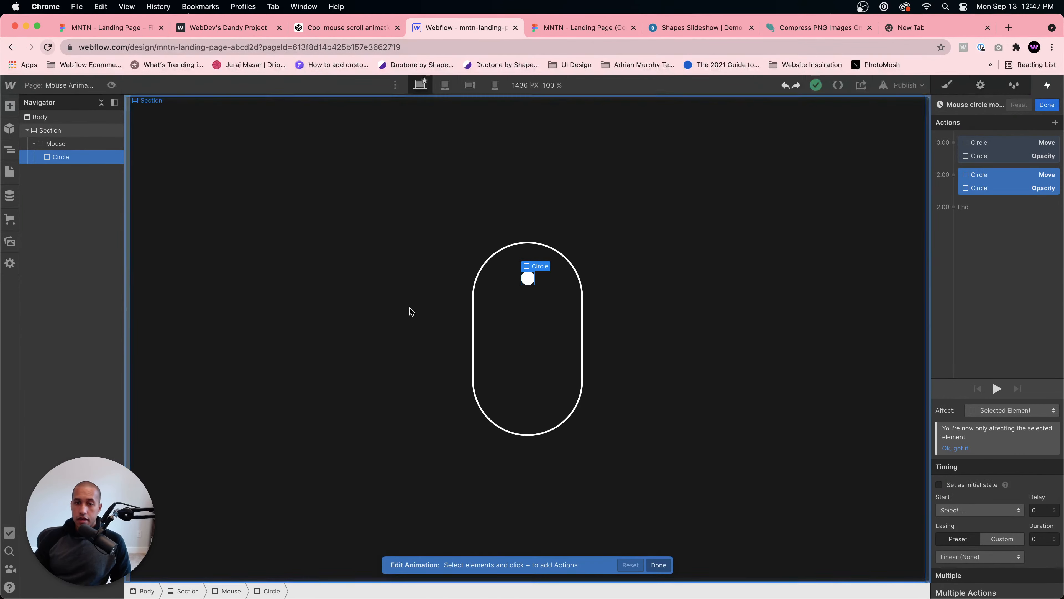
Step: Add a div block inside the Section, beside the Mouse element
{"action": "left_click", "coordinate": [54, 131]}
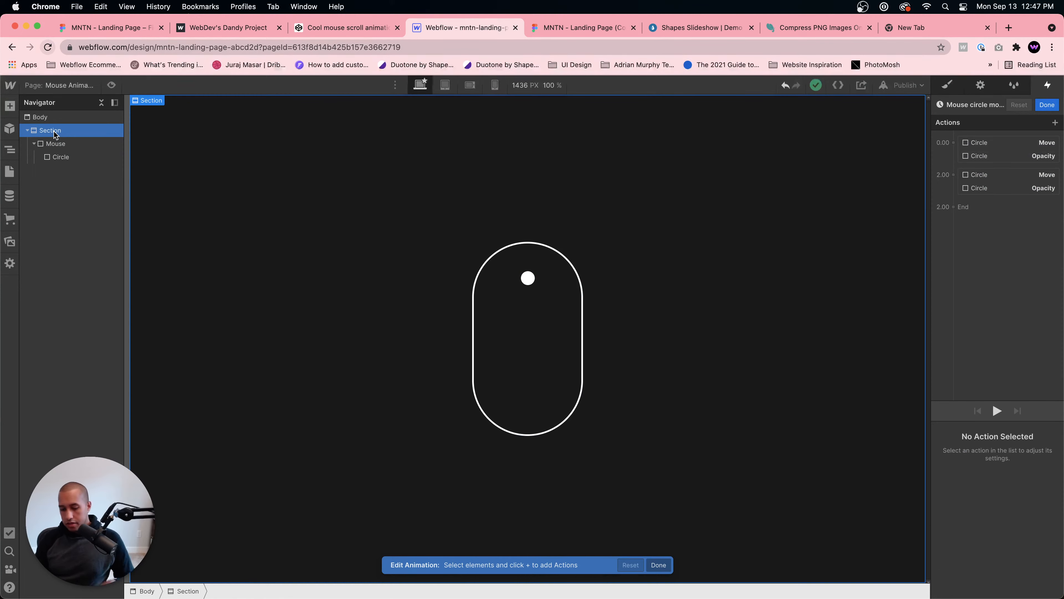
{"action": "key", "text": "super+e"}
{"action": "type", "text": "div"}
{"action": "key", "text": "Return"}
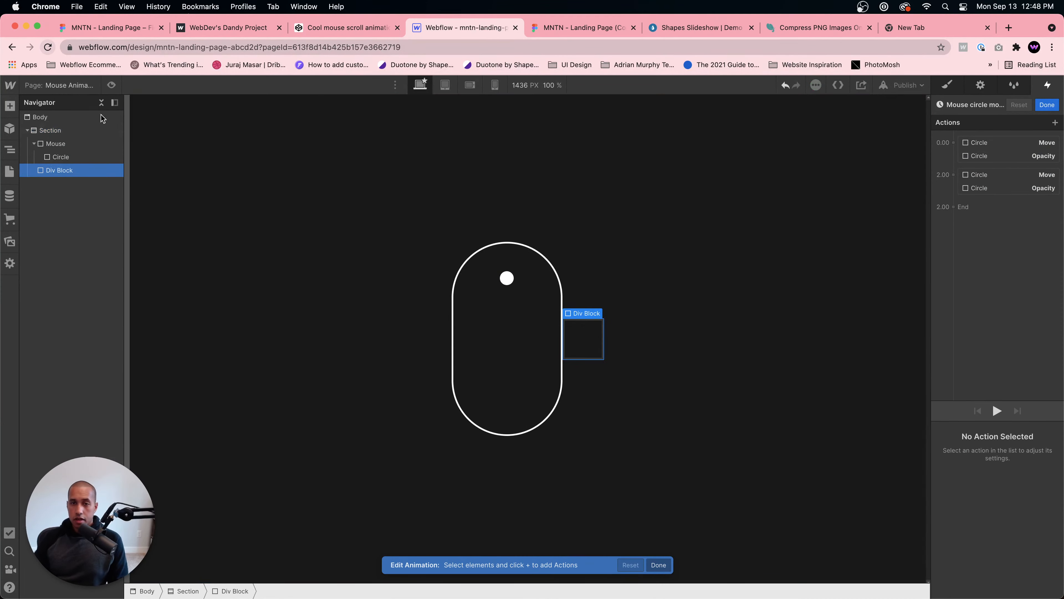
Step: Assign a new class named Mouse Wrapper to the empty div block
{"action": "left_click", "coordinate": [948, 85]}
{"action": "left_click", "coordinate": [983, 143]}
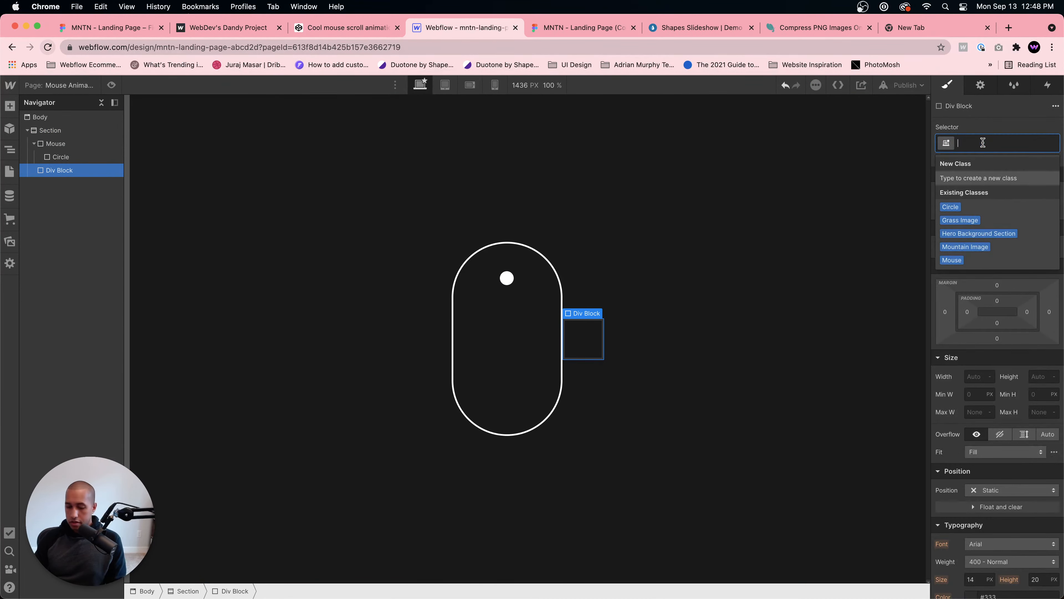
{"action": "type", "text": "Mouse wh"}
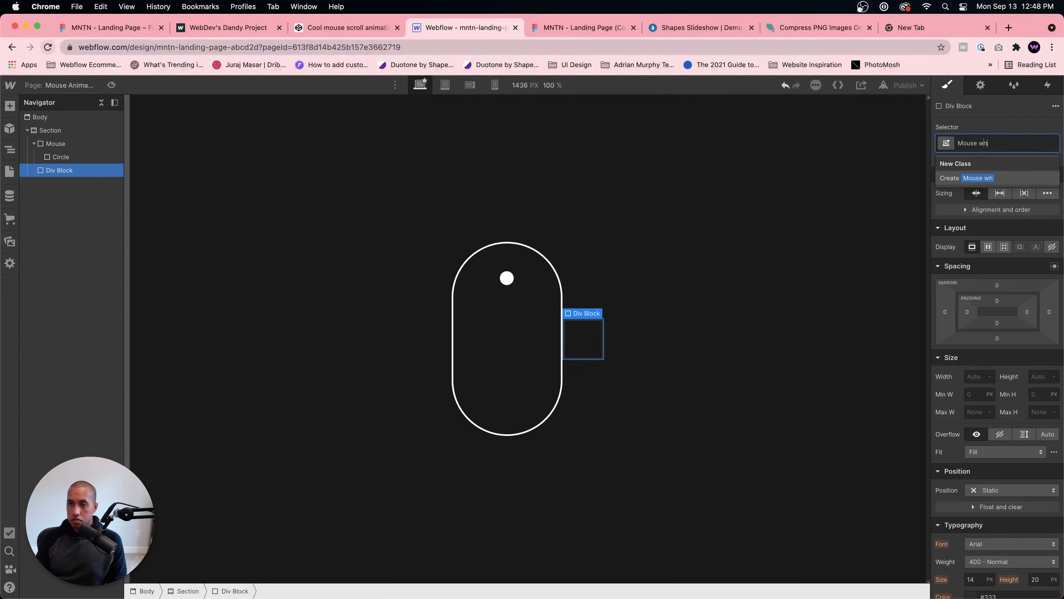
{"action": "key", "text": "BackSpace"}
{"action": "key", "text": "BackSpace"}
{"action": "key", "text": "BackSpace"}
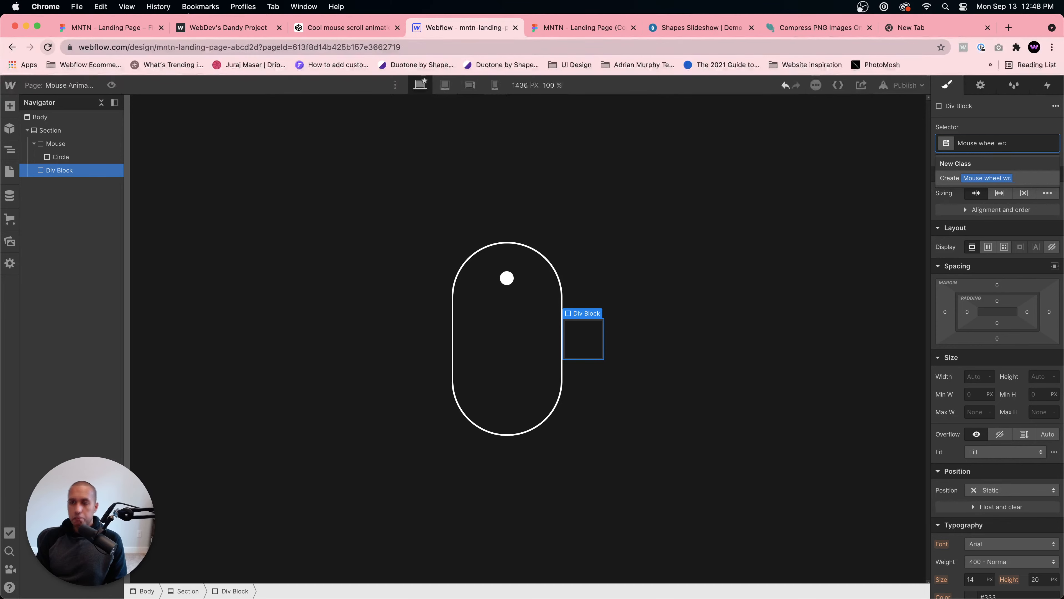
{"action": "key", "text": "BackSpace"}
{"action": "type", "text": "Wrapper"}
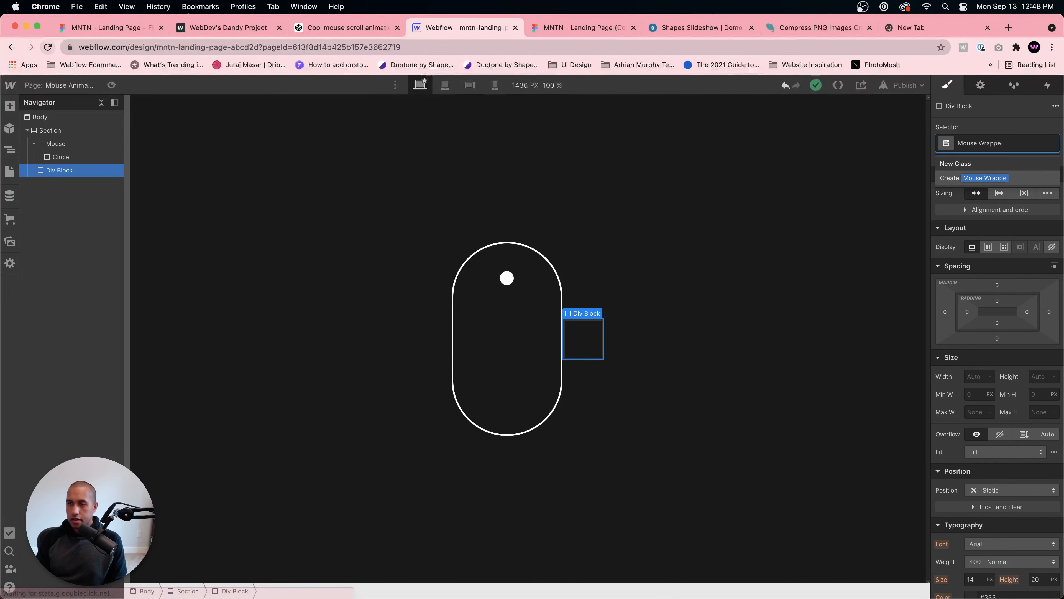
{"action": "key", "text": "Return"}
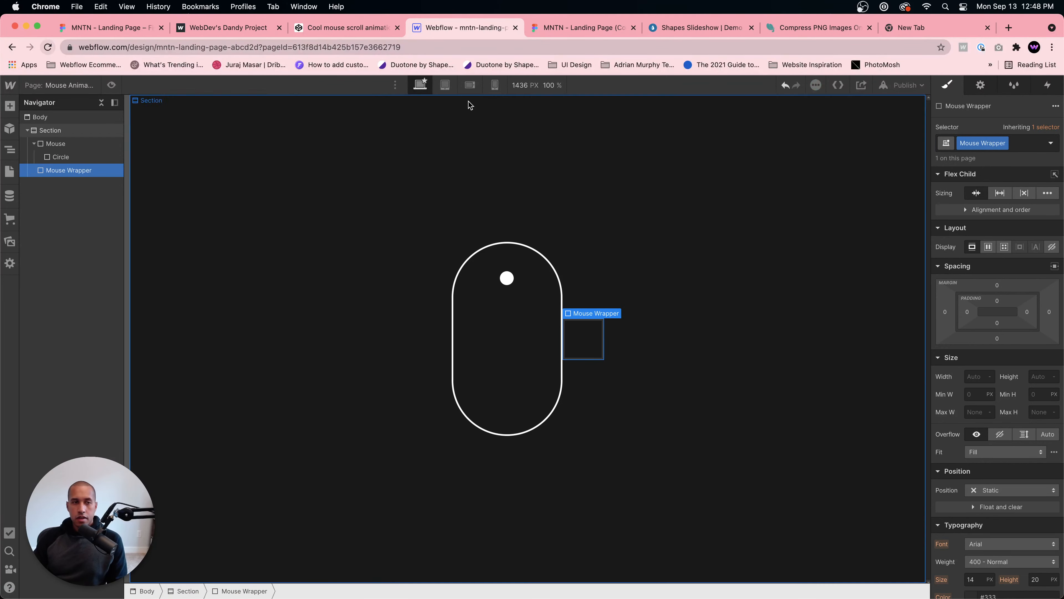
Step: Nest the Mouse element inside Mouse Wrapper and add a text block beneath it within the wrapper
{"action": "left_click", "coordinate": [33, 143]}
{"action": "left_click_drag", "start_coordinate": [46, 145], "coordinate": [68, 158]}
{"action": "key", "text": "super+e"}
{"action": "type", "text": "text block"}
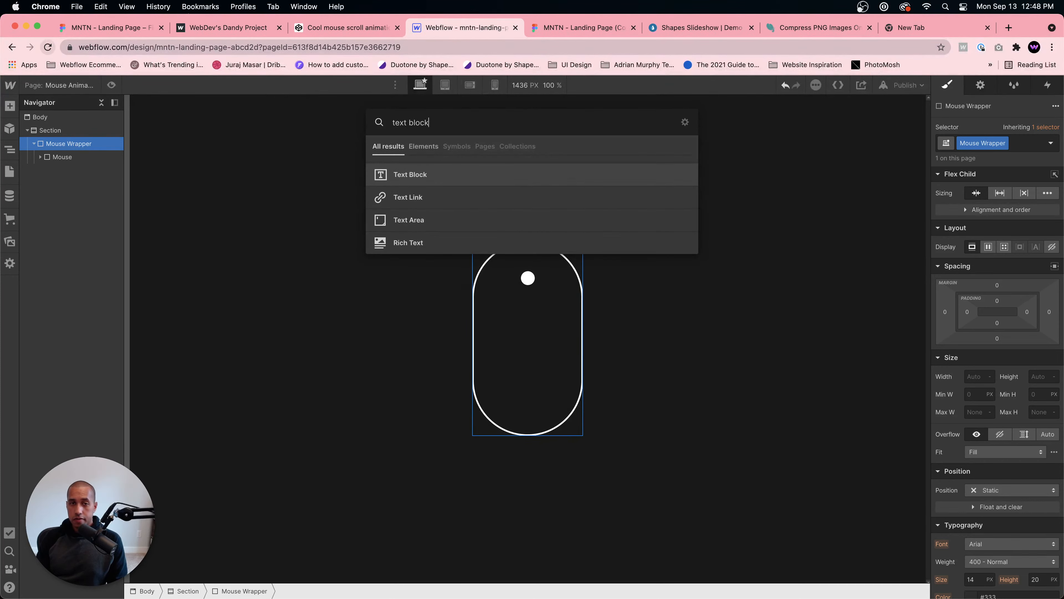
{"action": "key", "text": "Return"}
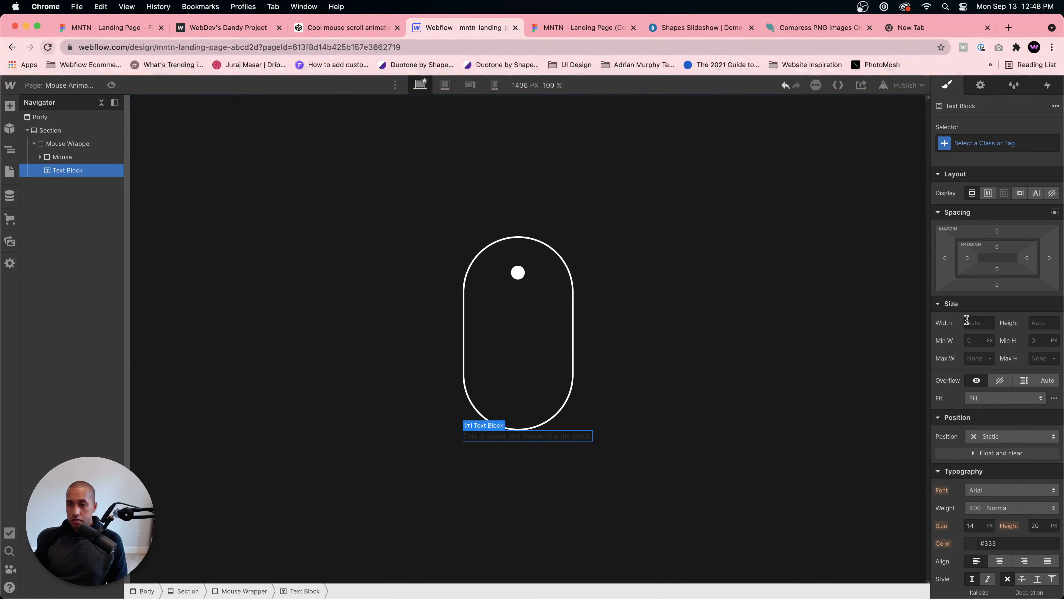
Step: Replace the text block's placeholder text with SCROLL
{"action": "double_click", "coordinate": [570, 437]}
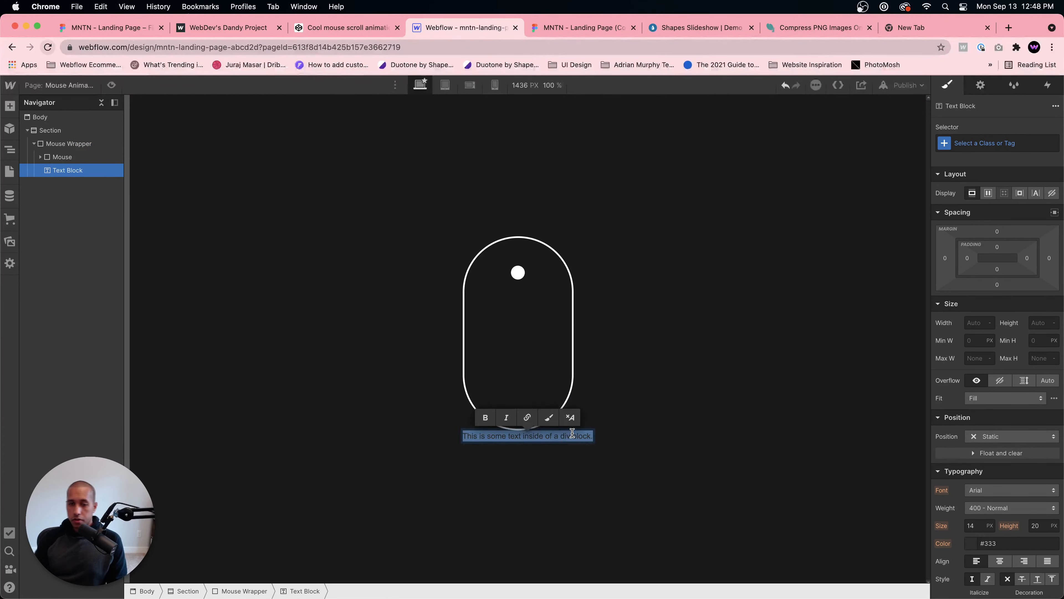
{"action": "type", "text": "Sc"}
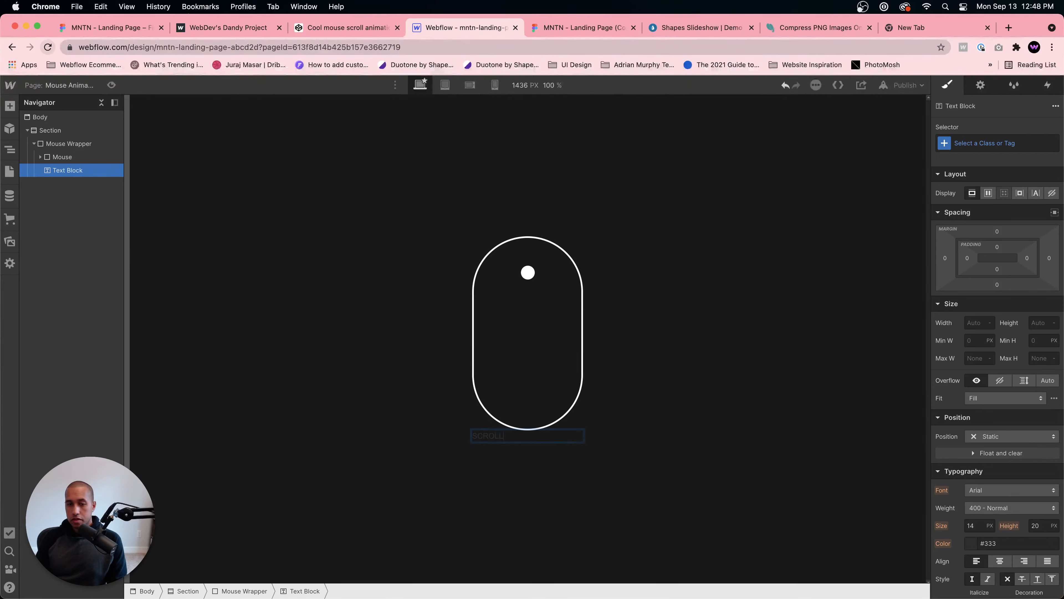
{"action": "left_click", "coordinate": [553, 448]}
Step: Style the SCROLL text with centered alignment, the Ubuntu font and white colour
{"action": "left_click", "coordinate": [553, 435]}
{"action": "scroll", "coordinate": [997, 422], "scroll_direction": "down", "scroll_amount": 3}
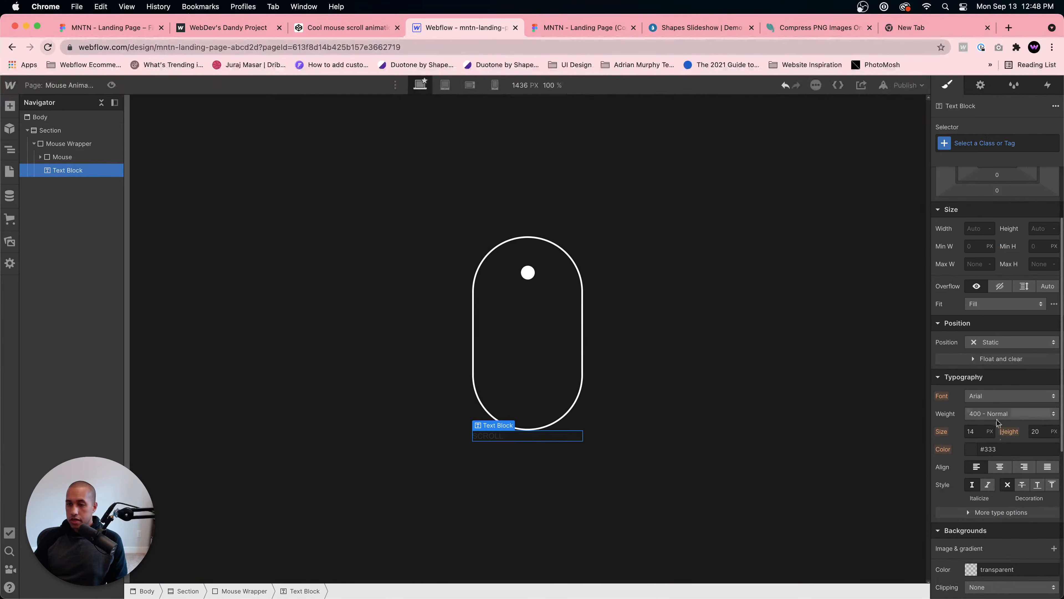
{"action": "left_click", "coordinate": [1000, 467]}
{"action": "left_click", "coordinate": [995, 397]}
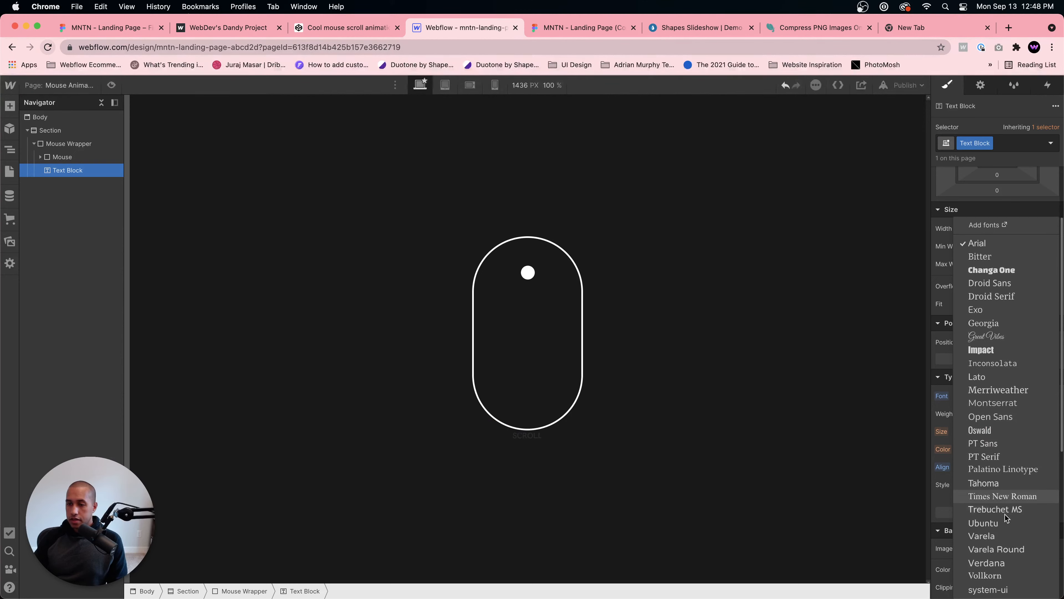
{"action": "left_click", "coordinate": [1005, 522]}
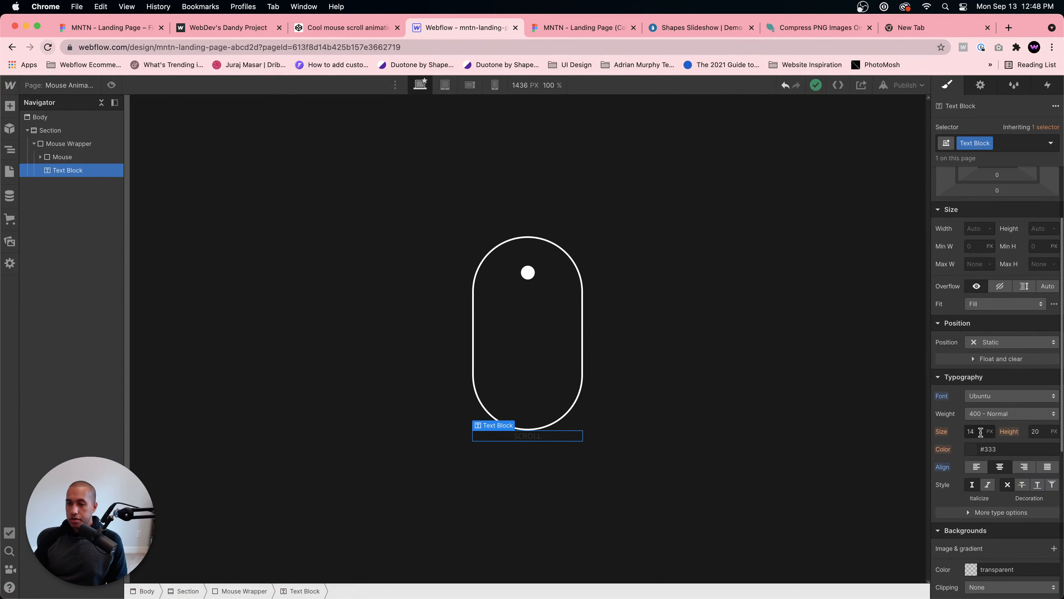
{"action": "left_click", "coordinate": [973, 449]}
{"action": "left_click_drag", "start_coordinate": [929, 252], "coordinate": [915, 226]}
{"action": "left_click", "coordinate": [914, 226]}
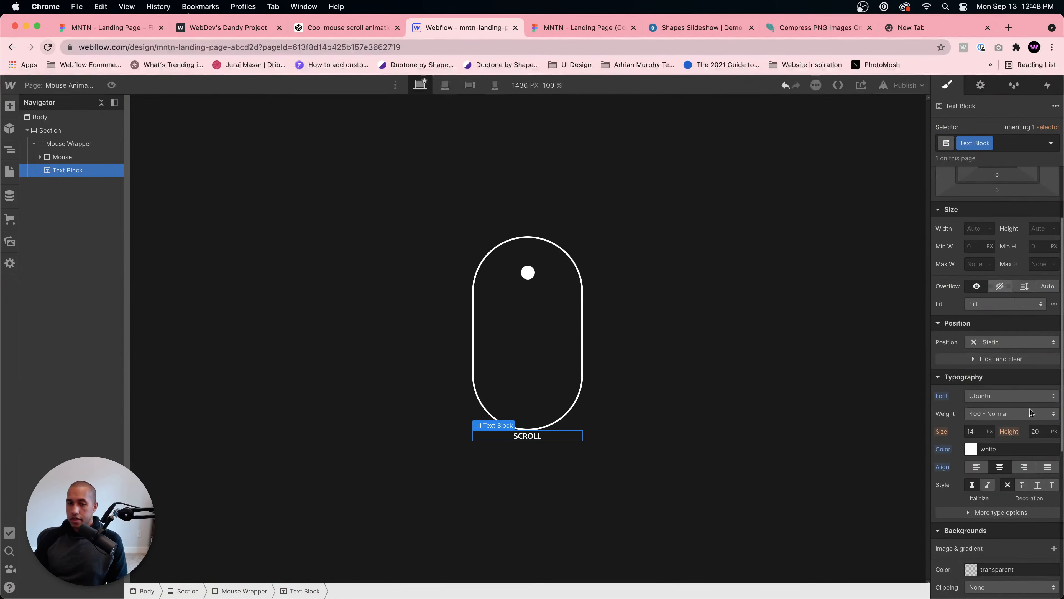
Step: Set the SCROLL text's letter spacing to 10 px and add a top margin between it and the mouse outline
{"action": "left_click", "coordinate": [968, 512]}
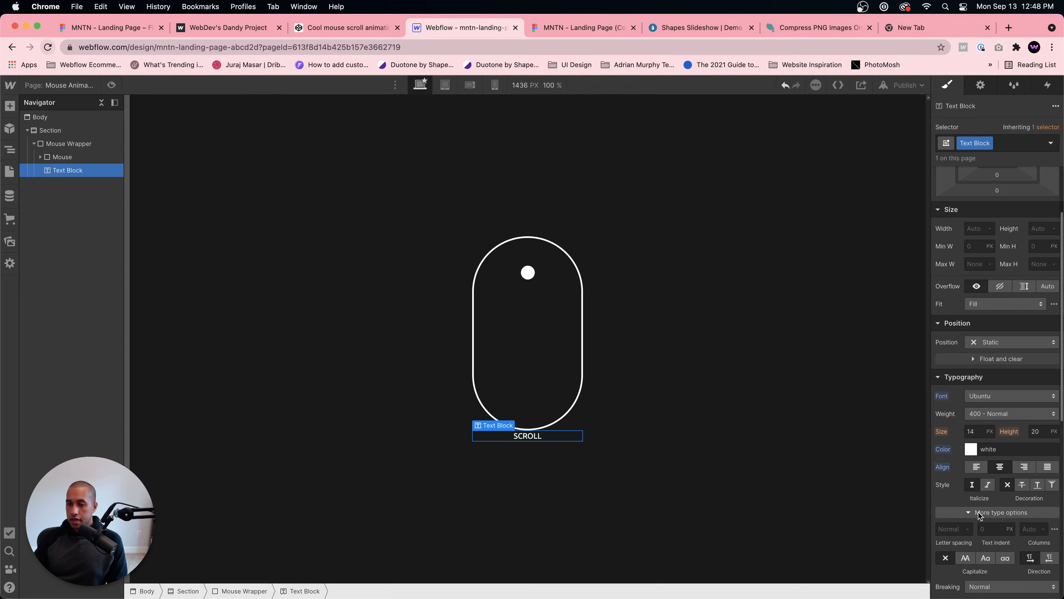
{"action": "left_click", "coordinate": [957, 529]}
{"action": "type", "text": "20"}
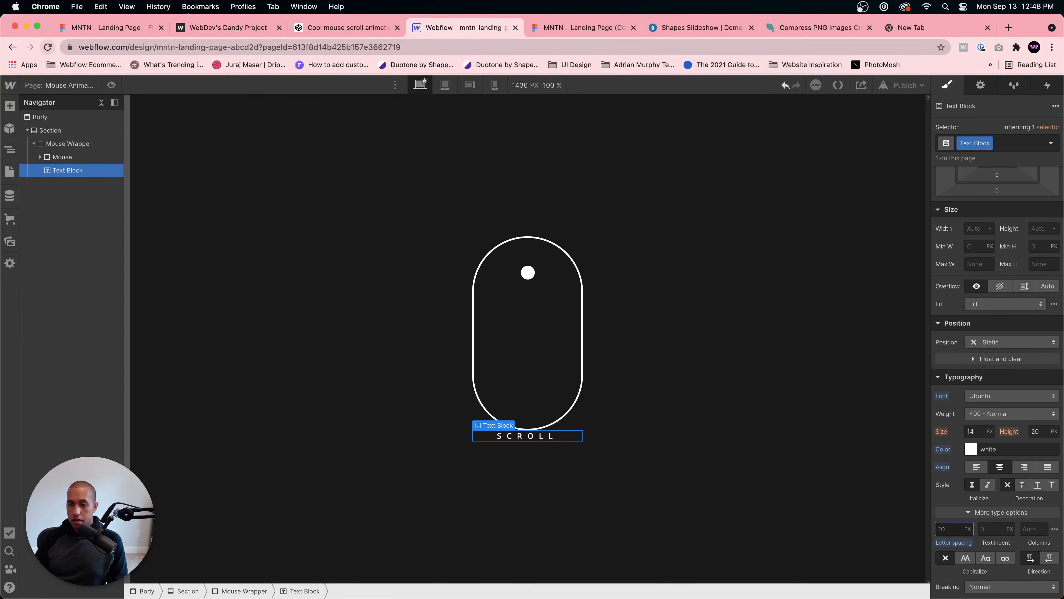
{"action": "scroll", "coordinate": [1006, 369], "scroll_direction": "up", "scroll_amount": 3}
Step: Preview the scroll icon and compare it with the CodePen mouse scroll animation and the WebDev's Dandy Project page
{"action": "key", "text": "super+shift+p"}
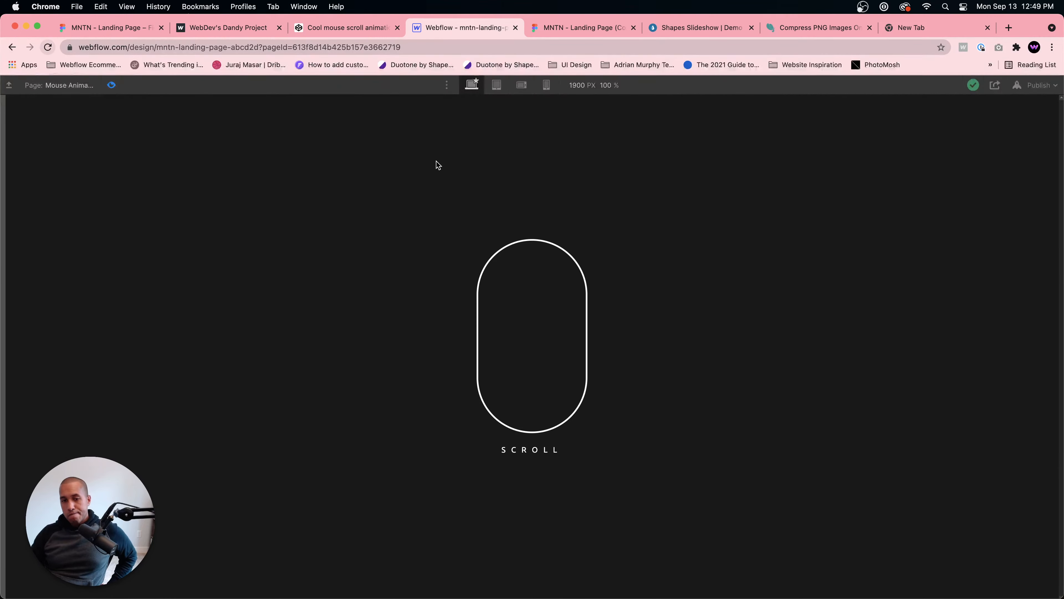
{"action": "left_click", "coordinate": [363, 27]}
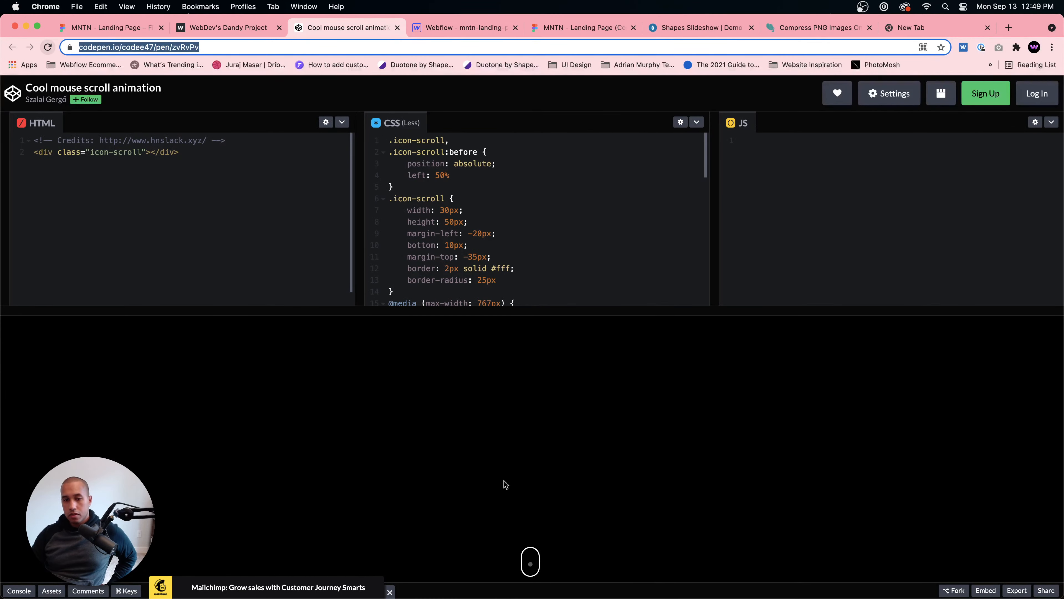
{"action": "left_click", "coordinate": [235, 28]}
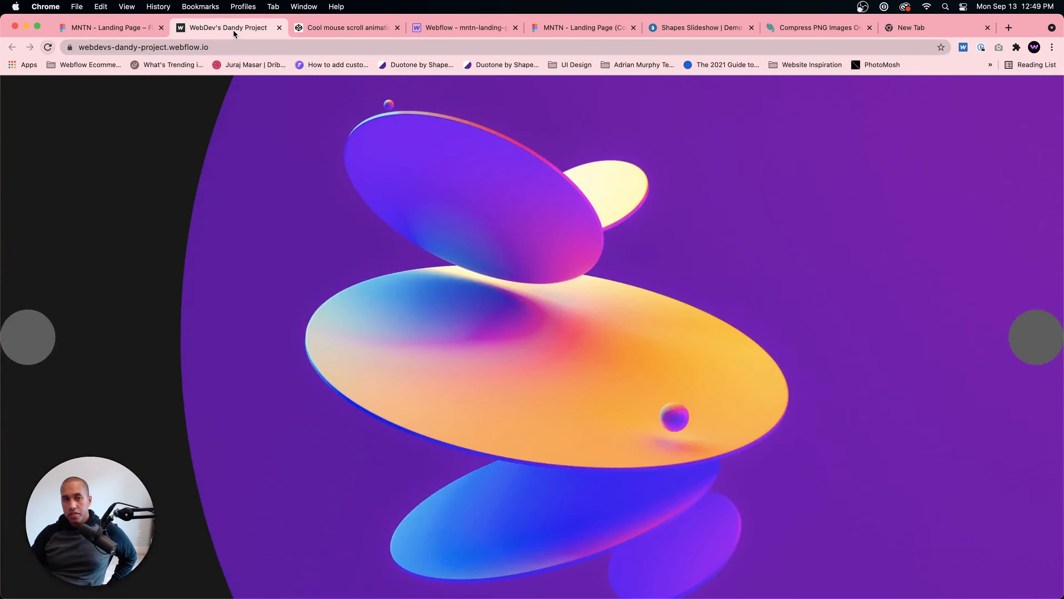
{"action": "left_click", "coordinate": [468, 28]}
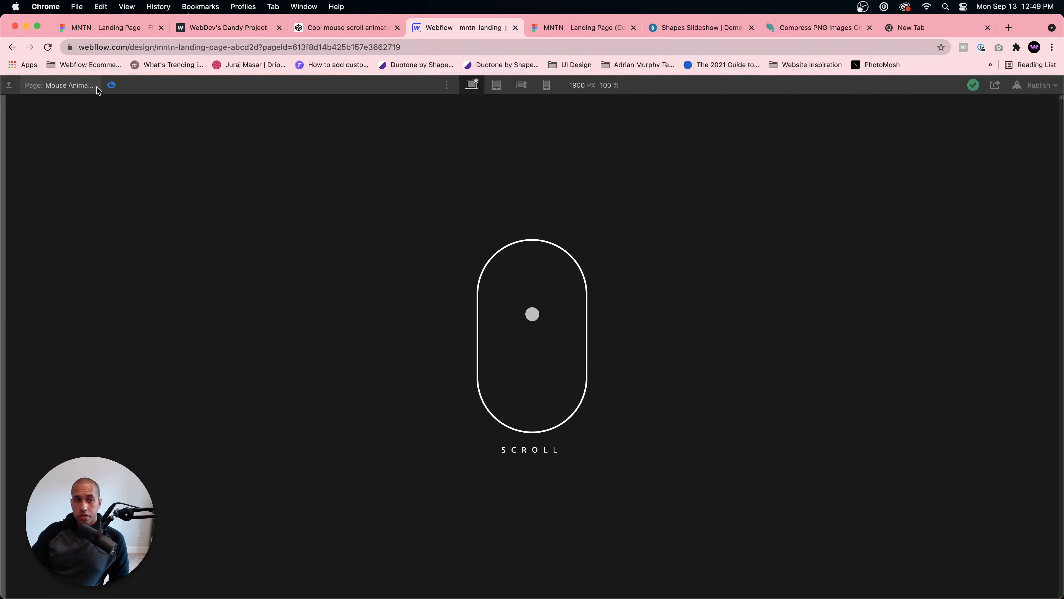
Step: Leave the preview and review the Mouse element's layout, size and border styles
{"action": "left_click", "coordinate": [111, 85]}
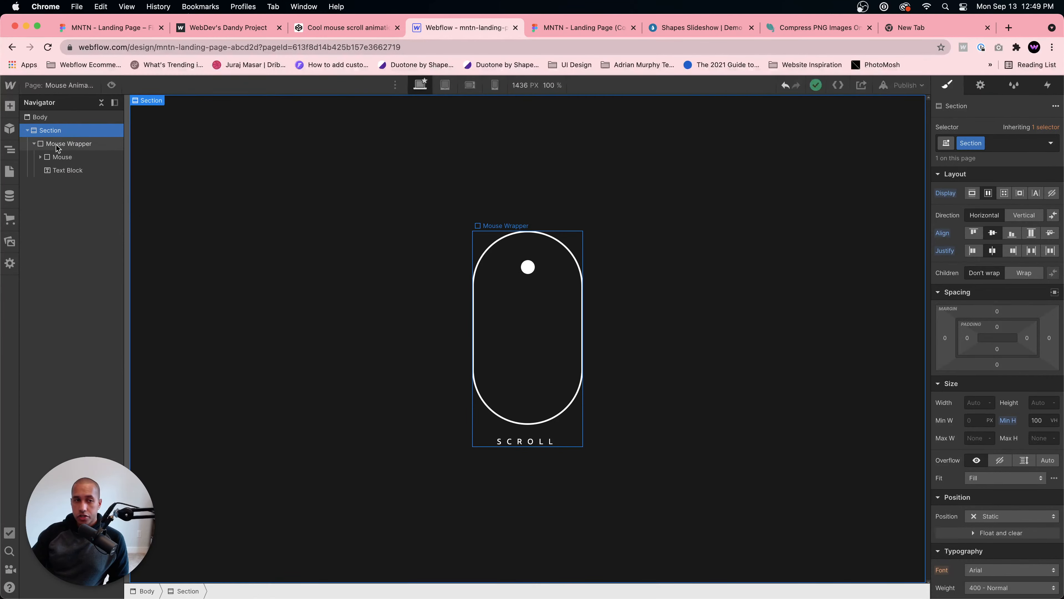
{"action": "left_click", "coordinate": [69, 143]}
{"action": "left_click", "coordinate": [62, 157]}
{"action": "left_click", "coordinate": [41, 157]}
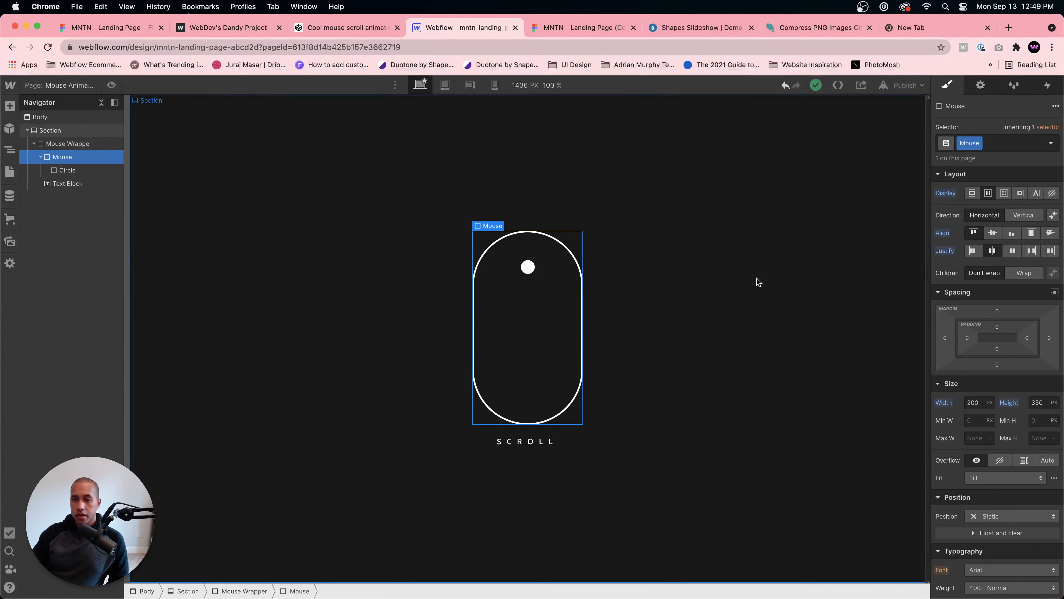
{"action": "scroll", "coordinate": [1005, 391], "scroll_direction": "down", "scroll_amount": 1}
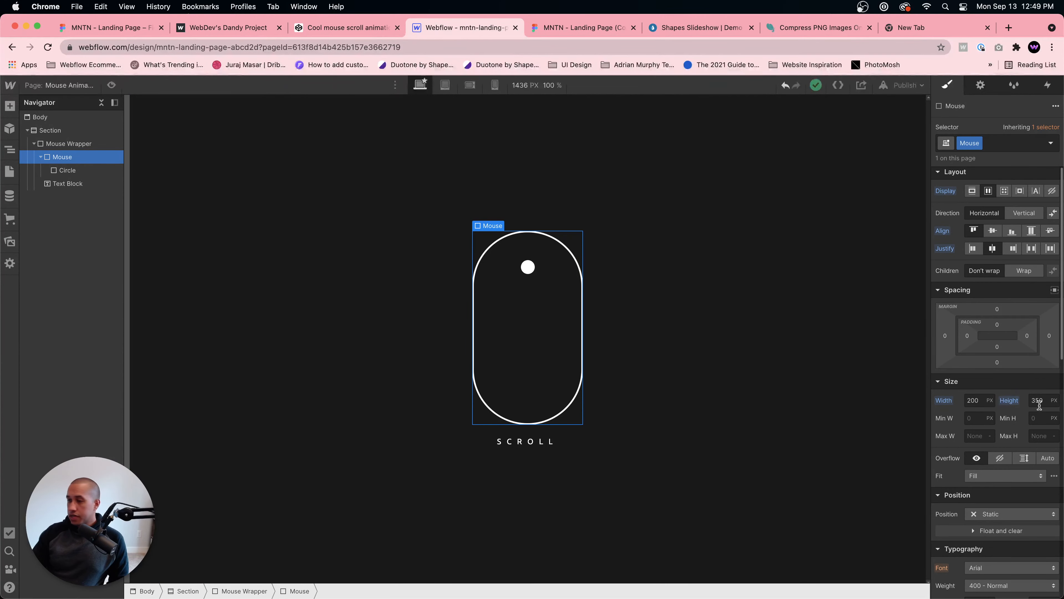
{"action": "scroll", "coordinate": [1046, 400], "scroll_direction": "down", "scroll_amount": 15}
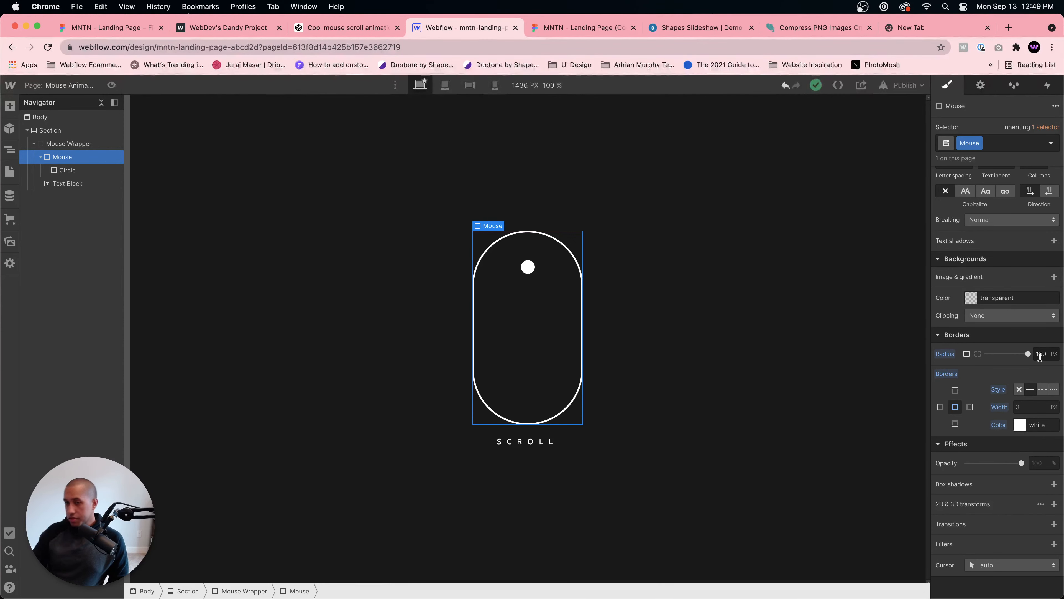
{"action": "scroll", "coordinate": [961, 297], "scroll_direction": "up", "scroll_amount": 10}
{"action": "scroll", "coordinate": [964, 302], "scroll_direction": "down", "scroll_amount": 3}
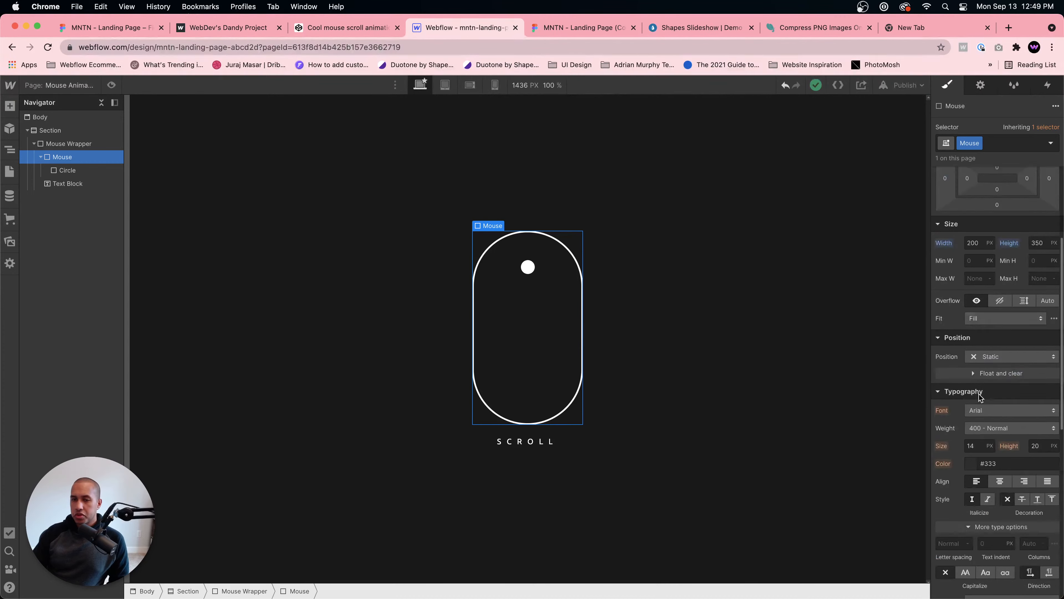
{"action": "scroll", "coordinate": [980, 396], "scroll_direction": "down", "scroll_amount": 3}
{"action": "scroll", "coordinate": [1010, 409], "scroll_direction": "down", "scroll_amount": 6}
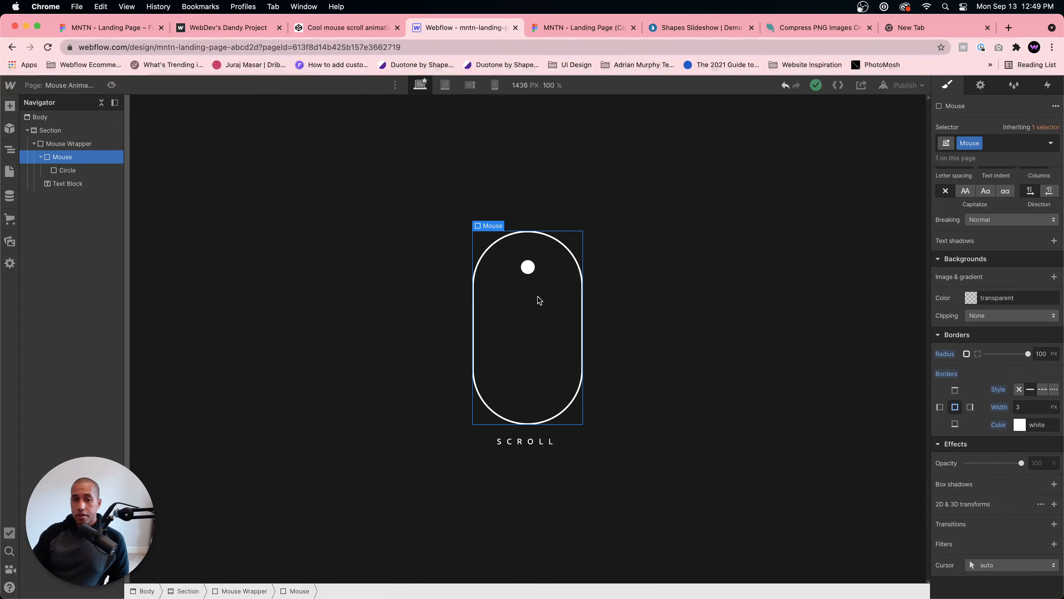
{"action": "scroll", "coordinate": [1005, 298], "scroll_direction": "up", "scroll_amount": 10}
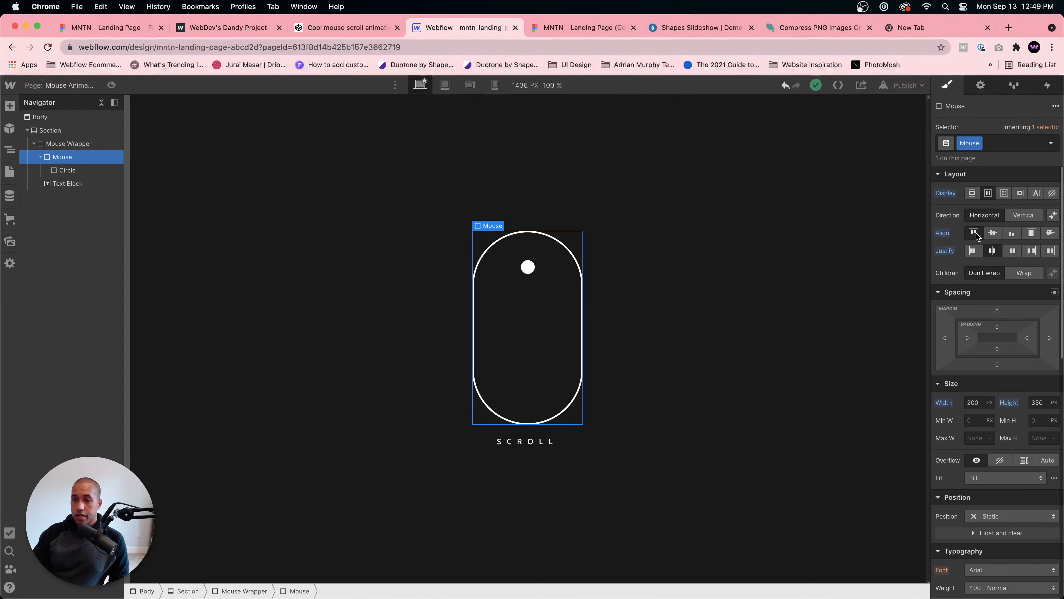
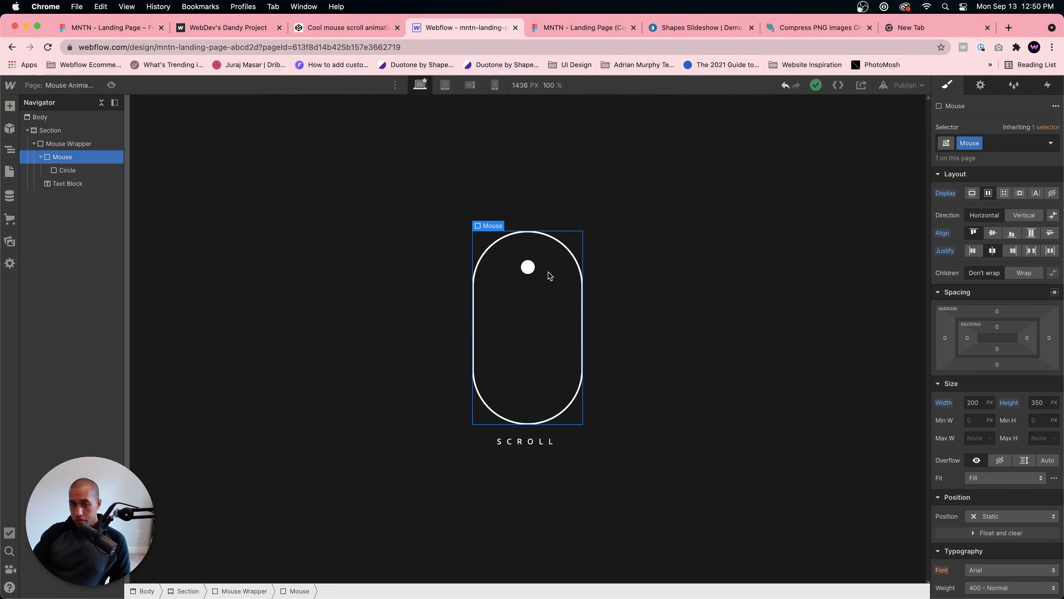
Step: Review Circle's styles and the Move and Opacity action settings in the Mouse circle move animation
{"action": "left_click", "coordinate": [528, 267]}
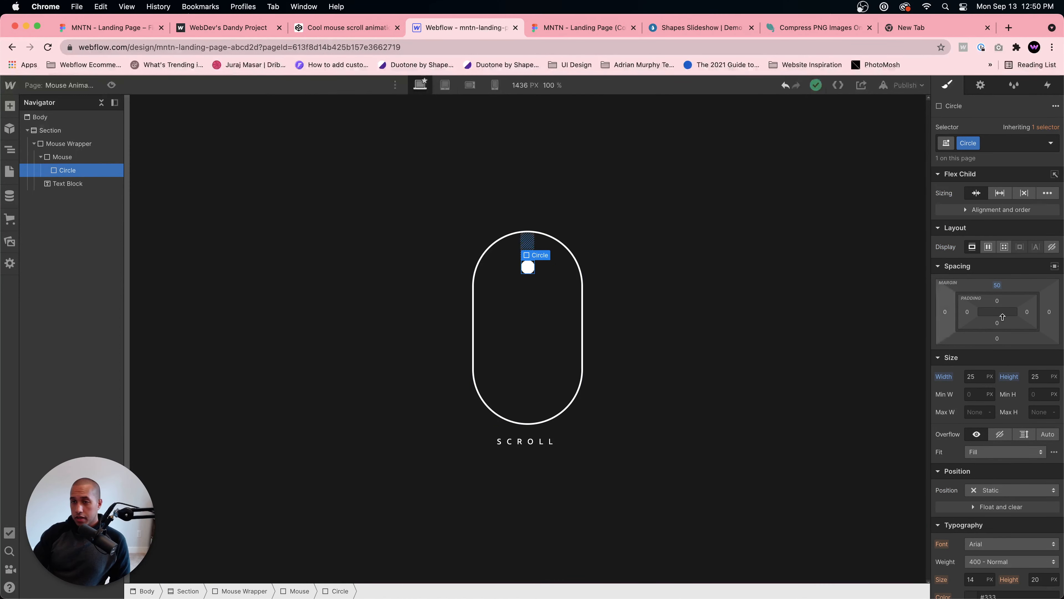
{"action": "left_click", "coordinate": [1048, 85]}
{"action": "left_click", "coordinate": [963, 251]}
{"action": "left_click", "coordinate": [1002, 249]}
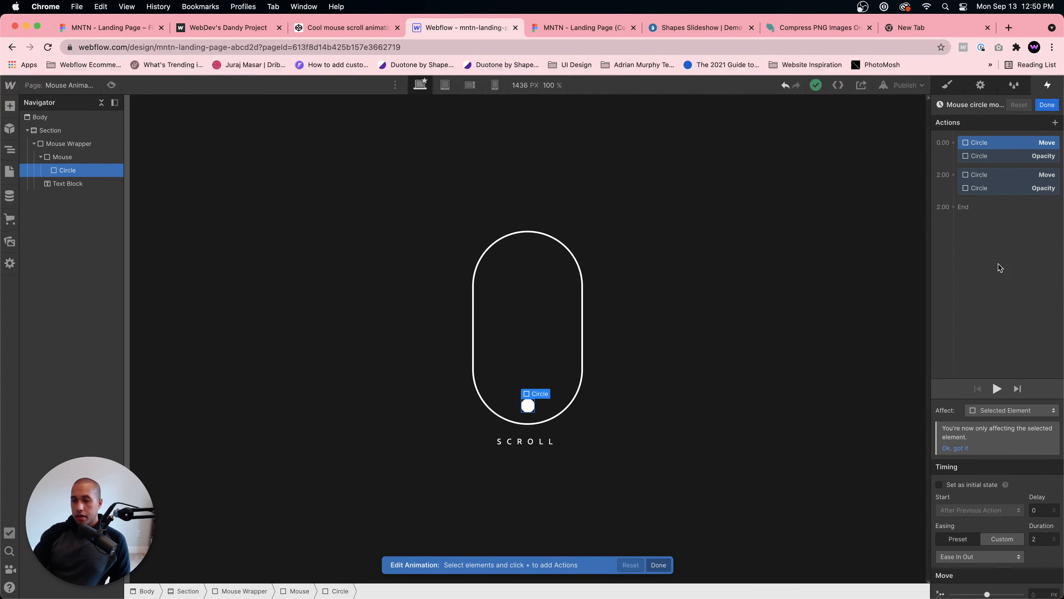
{"action": "scroll", "coordinate": [1028, 501], "scroll_direction": "down", "scroll_amount": 2}
{"action": "left_click", "coordinate": [1005, 175]}
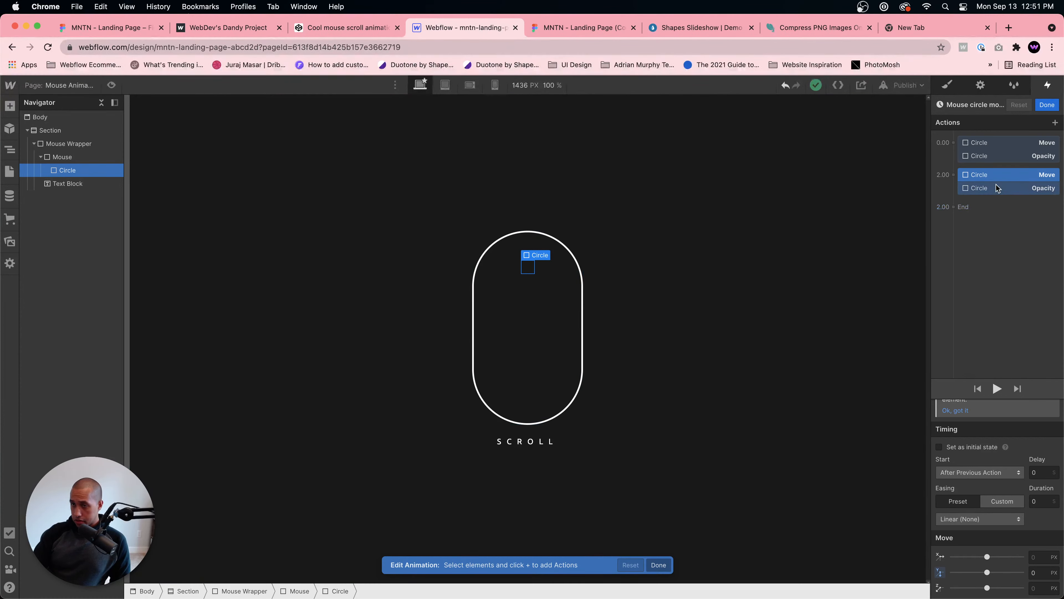
{"action": "left_click", "coordinate": [1006, 188]}
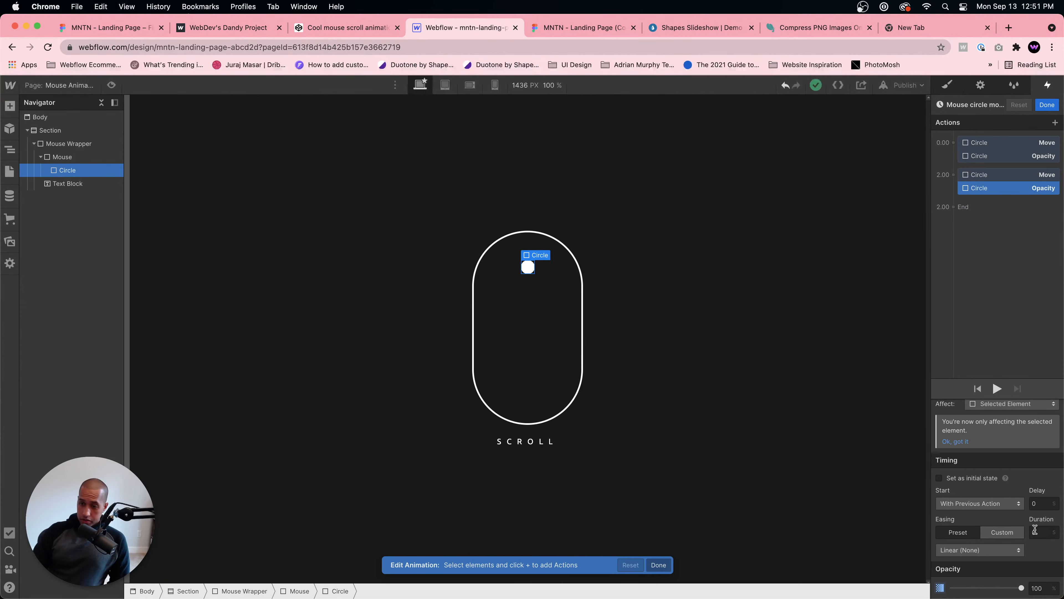
{"action": "left_click", "coordinate": [1046, 105]}
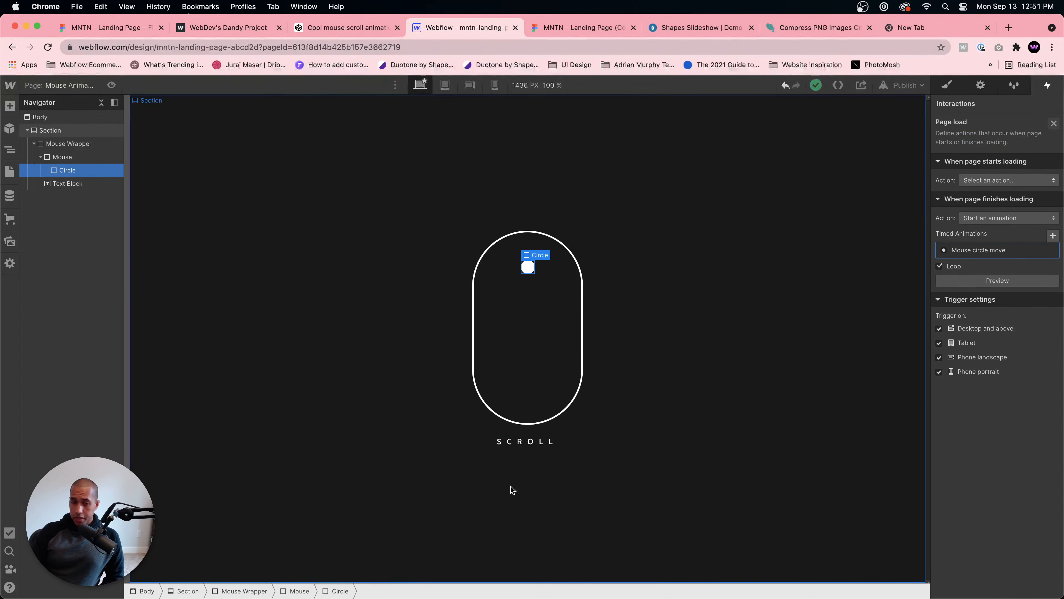
Step: Preview the looping circle with the SCROLL label, return to editing and select the Mouse element
{"action": "left_click", "coordinate": [89, 182]}
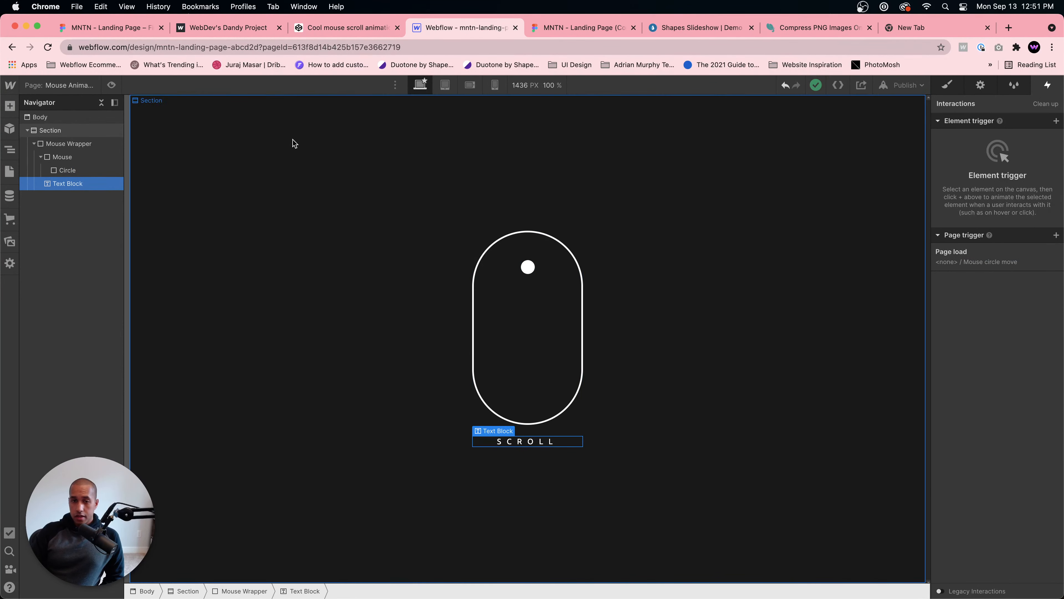
{"action": "left_click", "coordinate": [112, 85]}
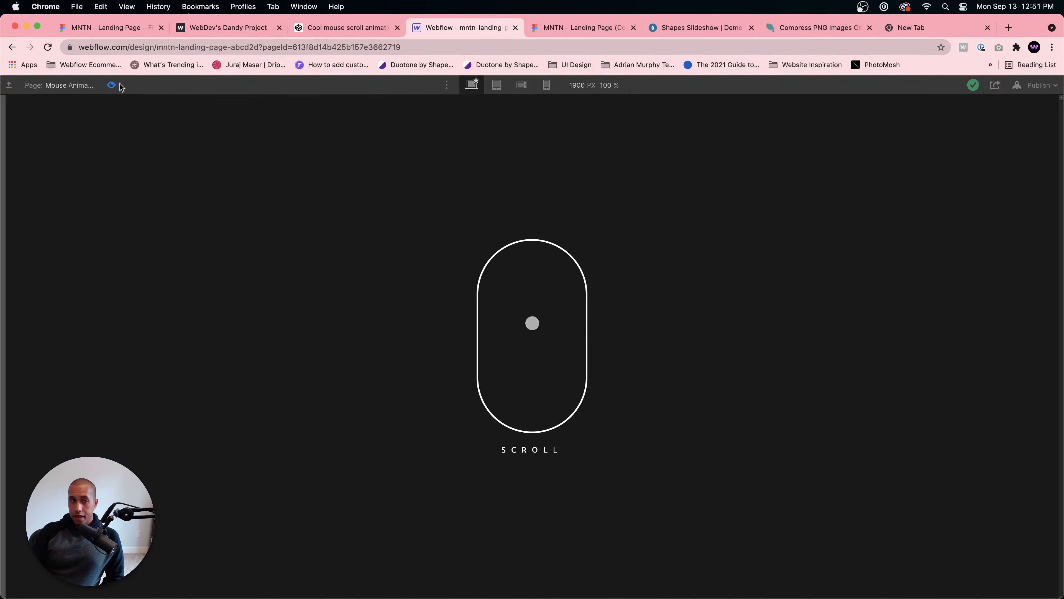
{"action": "left_click", "coordinate": [111, 84]}
{"action": "left_click", "coordinate": [561, 324]}
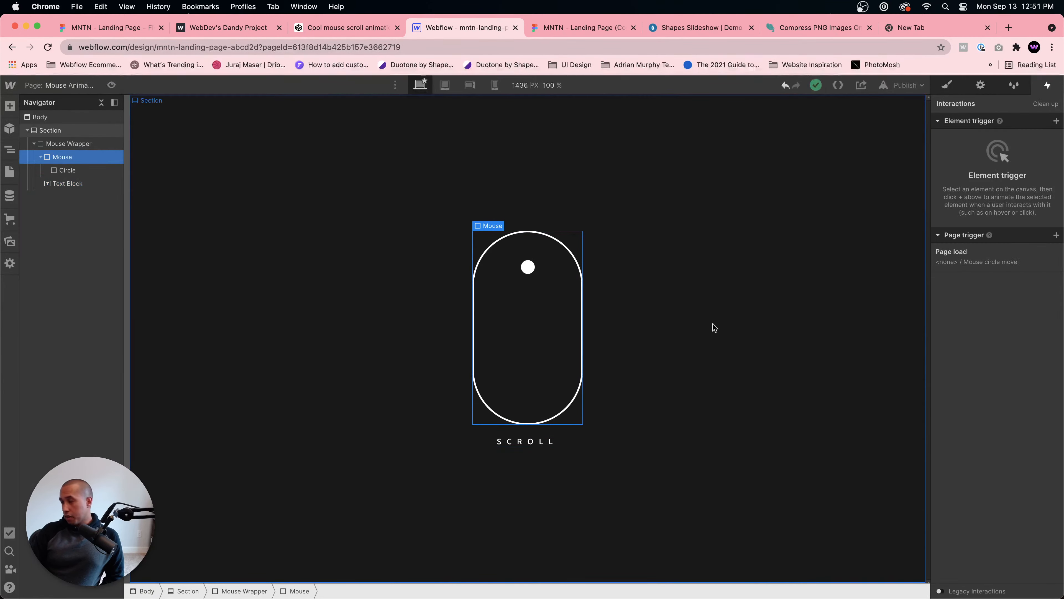
Step: Review the Mouse element's styles and examine the CodePen mouse scroll animation's CSS for the icon's dimensions
{"action": "left_click", "coordinate": [947, 84]}
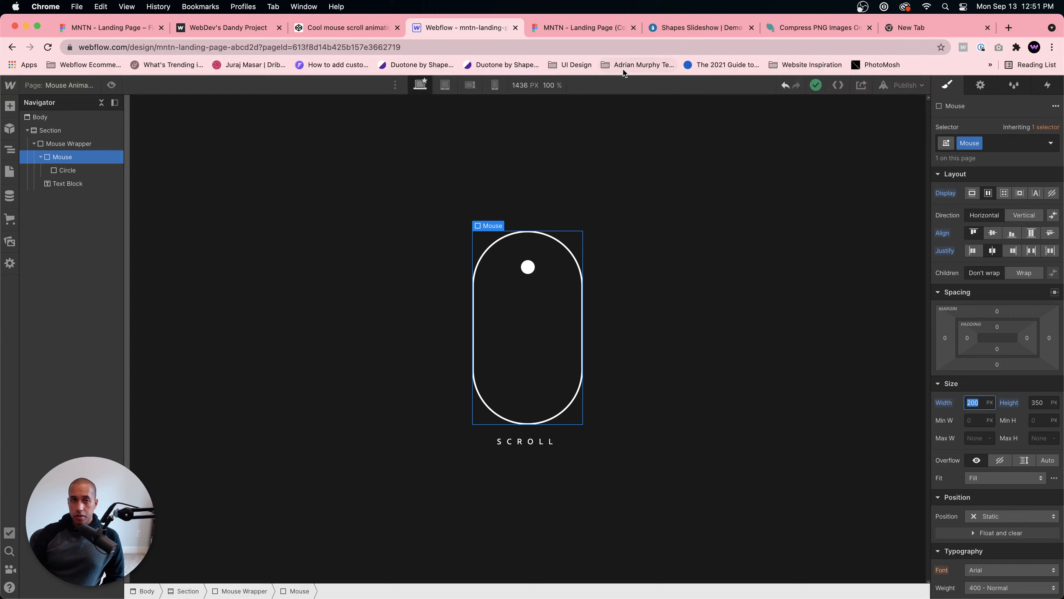
{"action": "left_click", "coordinate": [343, 27]}
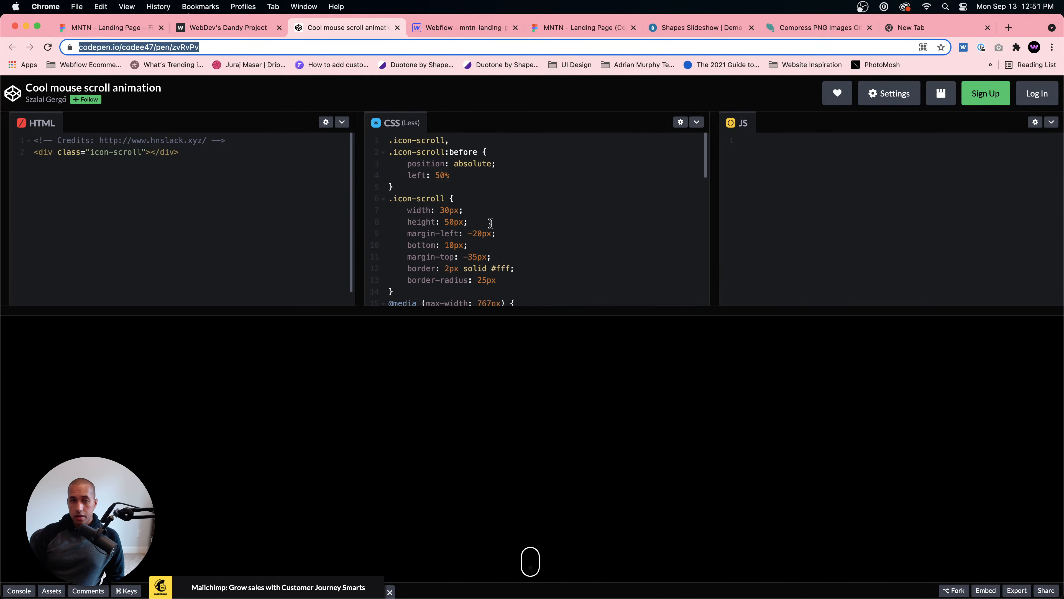
{"action": "scroll", "coordinate": [451, 202], "scroll_direction": "down", "scroll_amount": 1}
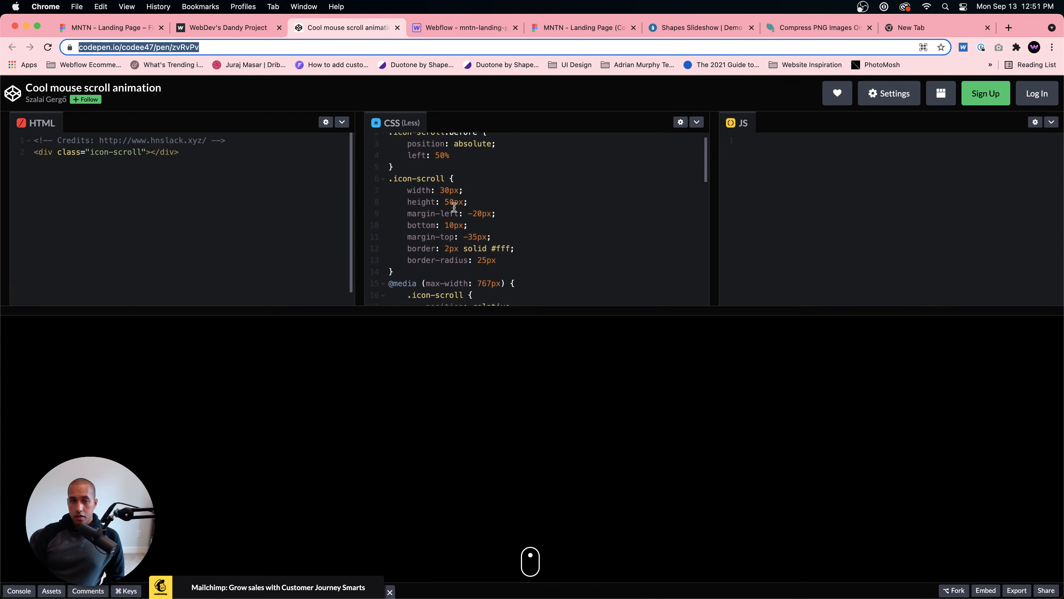
{"action": "scroll", "coordinate": [449, 197], "scroll_direction": "down", "scroll_amount": 5}
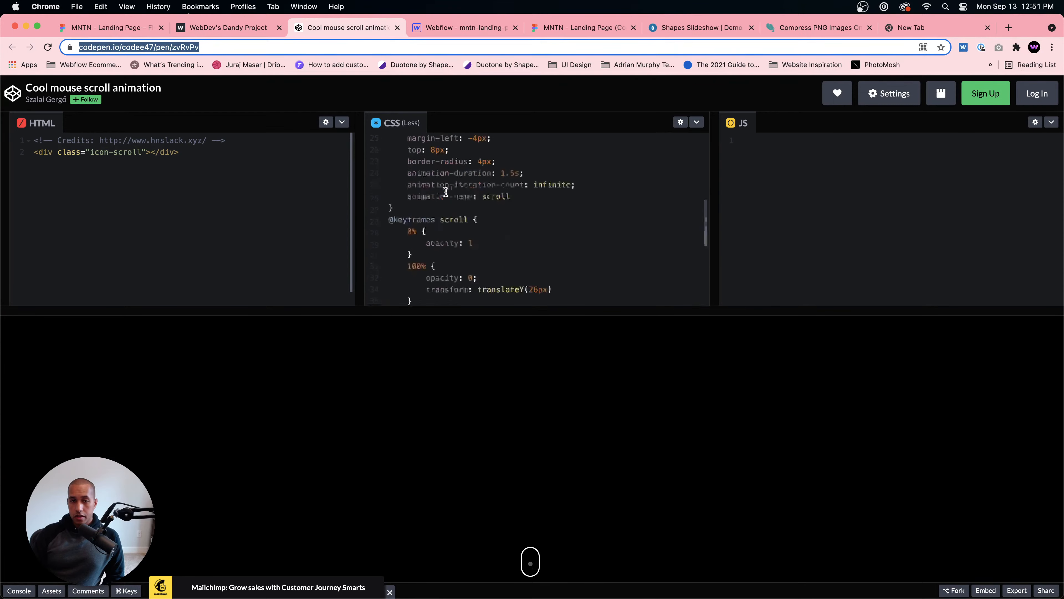
{"action": "scroll", "coordinate": [446, 191], "scroll_direction": "down", "scroll_amount": 2}
{"action": "scroll", "coordinate": [442, 194], "scroll_direction": "up", "scroll_amount": 6}
{"action": "left_click", "coordinate": [109, 28]}
{"action": "left_click", "coordinate": [260, 29]}
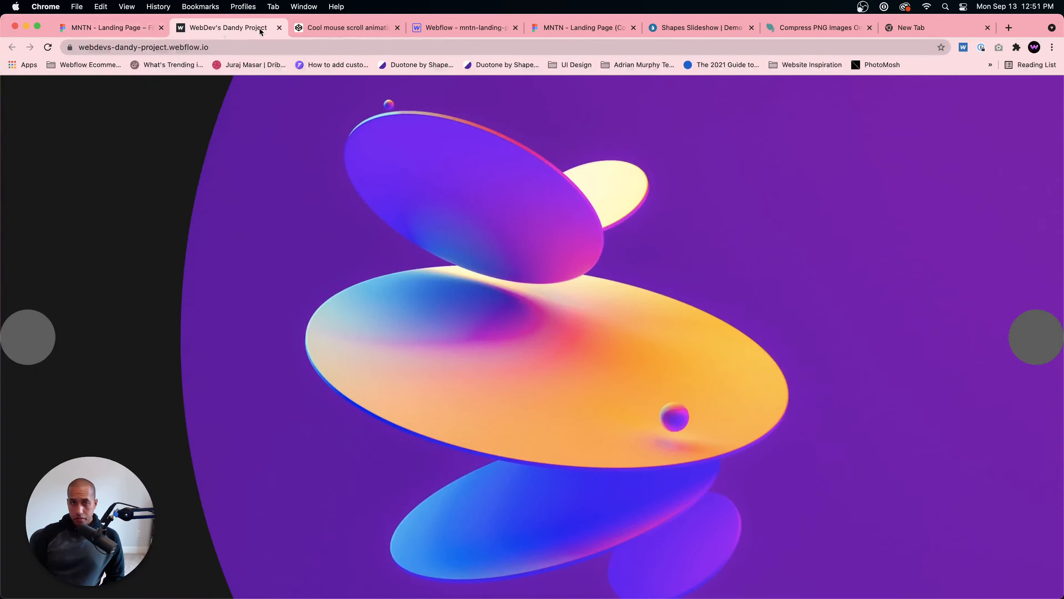
Step: Return to Webflow and set the Mouse element's width to 30 px and height to 50 px
{"action": "left_click", "coordinate": [461, 28]}
{"action": "left_click", "coordinate": [980, 401]}
{"action": "type", "text": "3"}
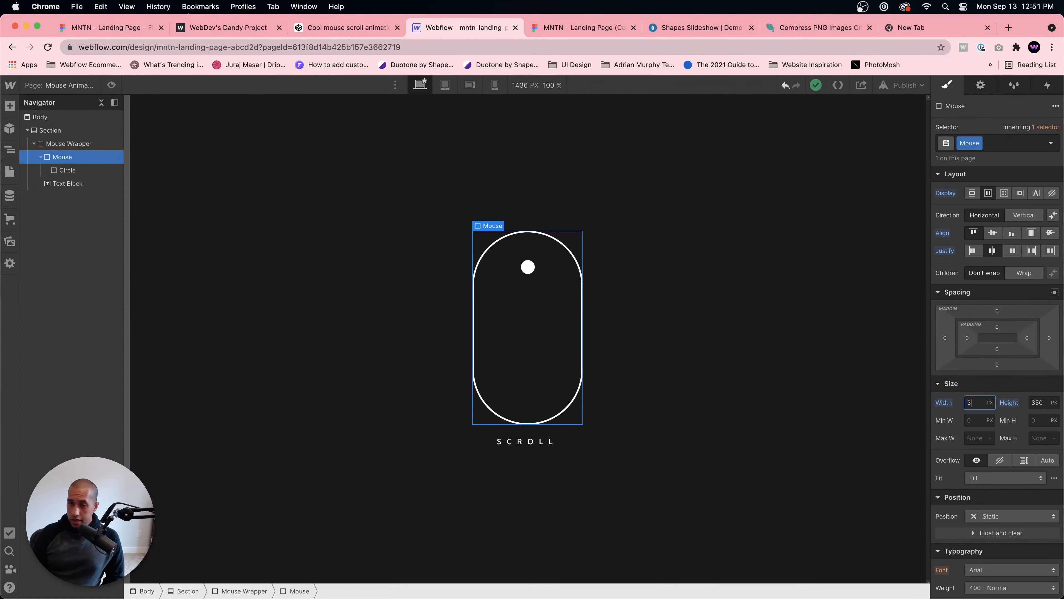
{"action": "type", "text": "0"}
{"action": "key", "text": "Tab"}
{"action": "type", "text": "50"}
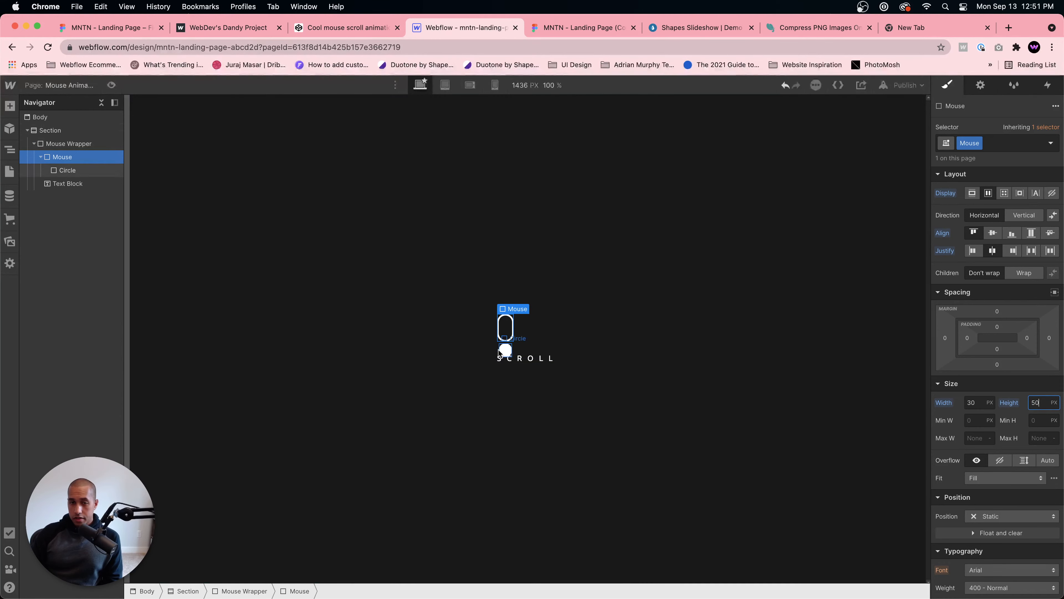
Step: Try Circle at 5 px and 7 px for both its width and height
{"action": "left_click", "coordinate": [500, 352]}
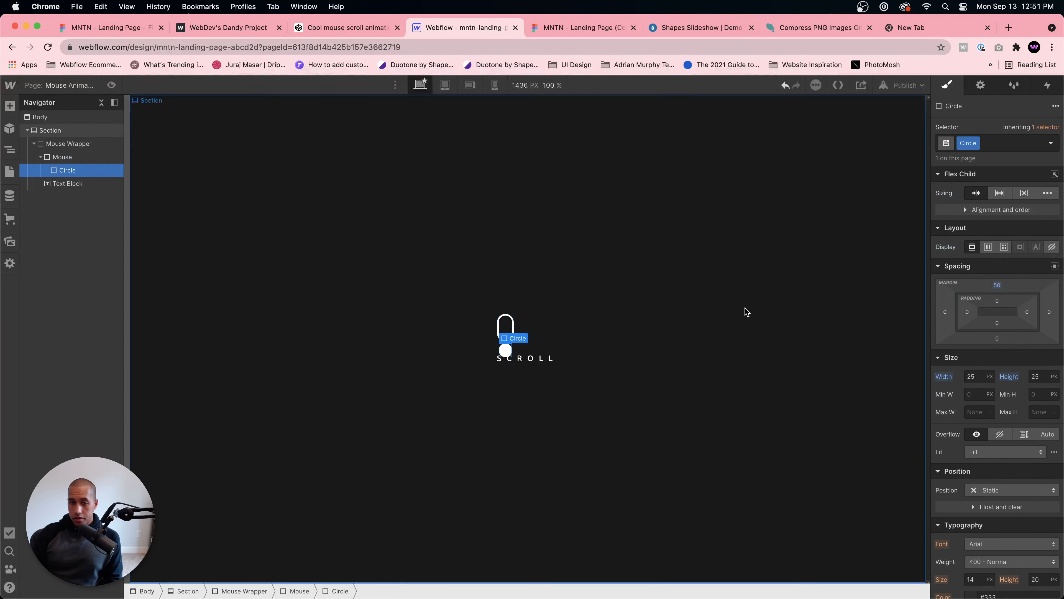
{"action": "left_click", "coordinate": [978, 378]}
{"action": "type", "text": "5"}
{"action": "key", "text": "Tab"}
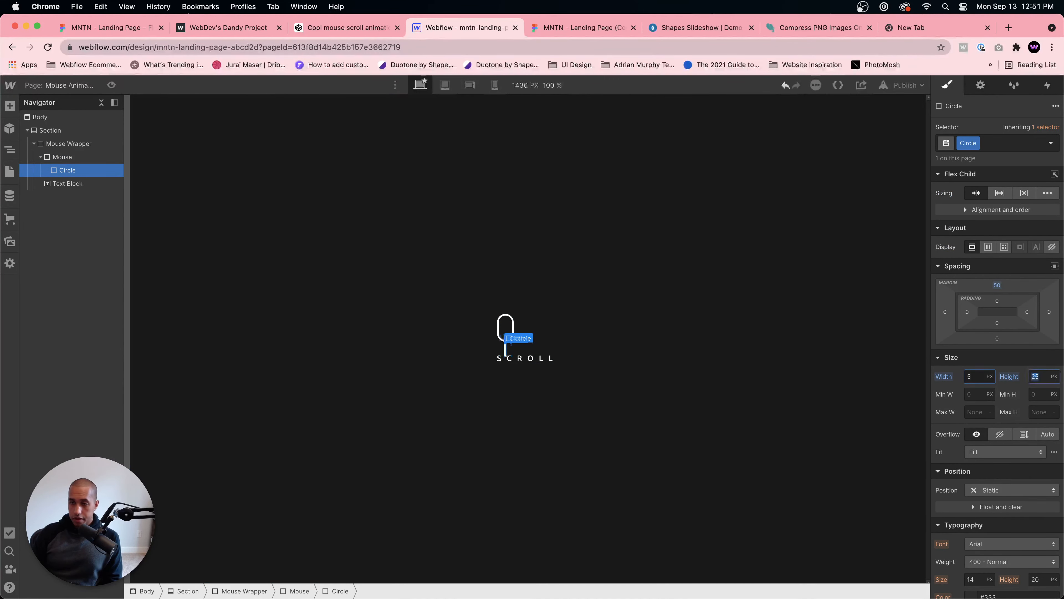
{"action": "type", "text": "5"}
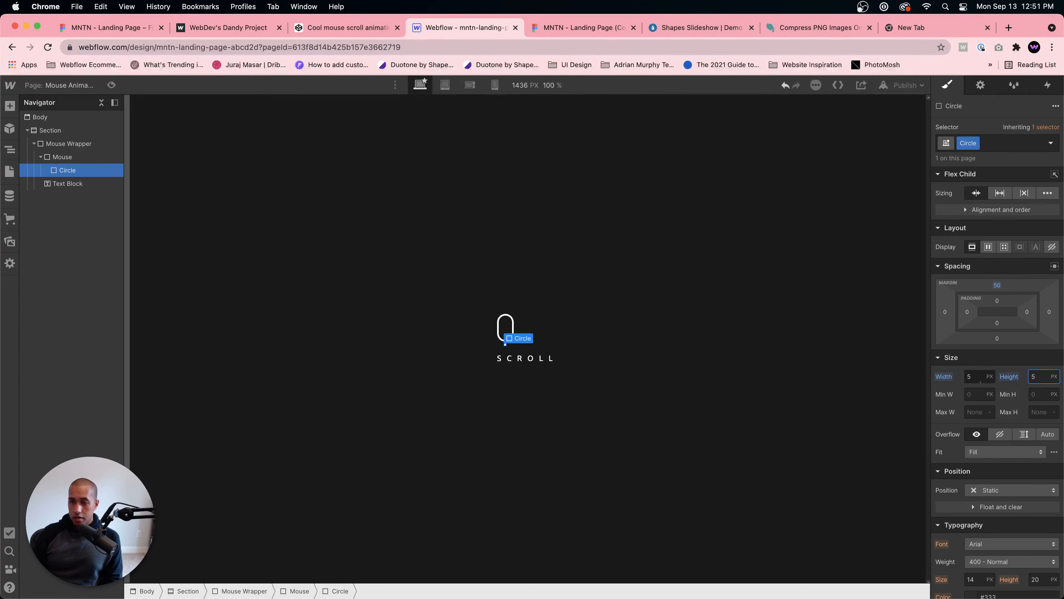
{"action": "left_click", "coordinate": [987, 382]}
{"action": "type", "text": "7"}
{"action": "key", "text": "Tab"}
{"action": "type", "text": "7"}
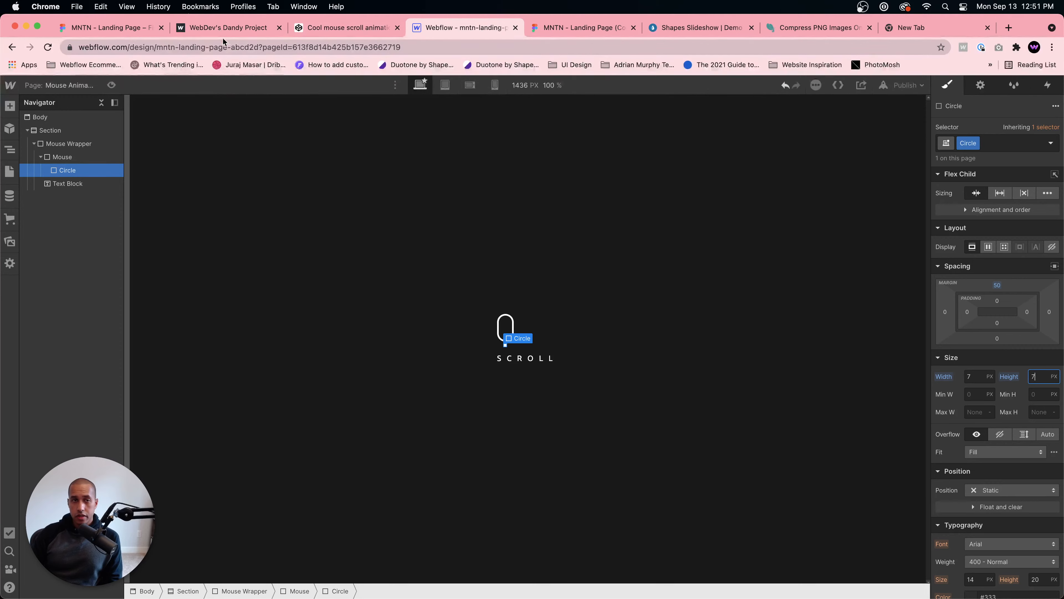
Step: Check the dot's dimensions in the CodePen CSS and set Circle's width and height to 8 px in Webflow
{"action": "left_click", "coordinate": [353, 32]}
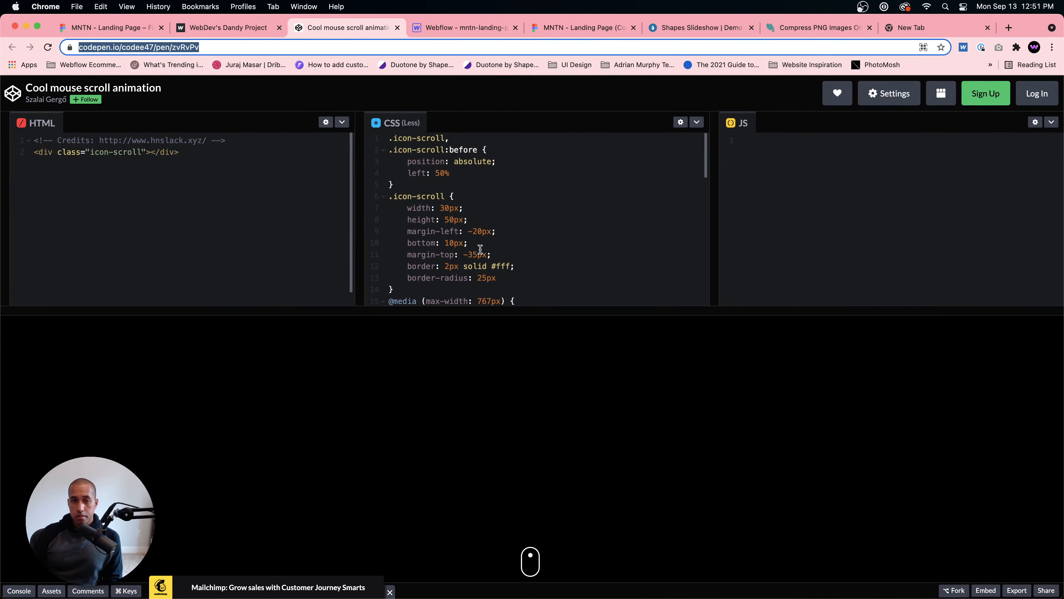
{"action": "scroll", "coordinate": [477, 247], "scroll_direction": "down", "scroll_amount": 5}
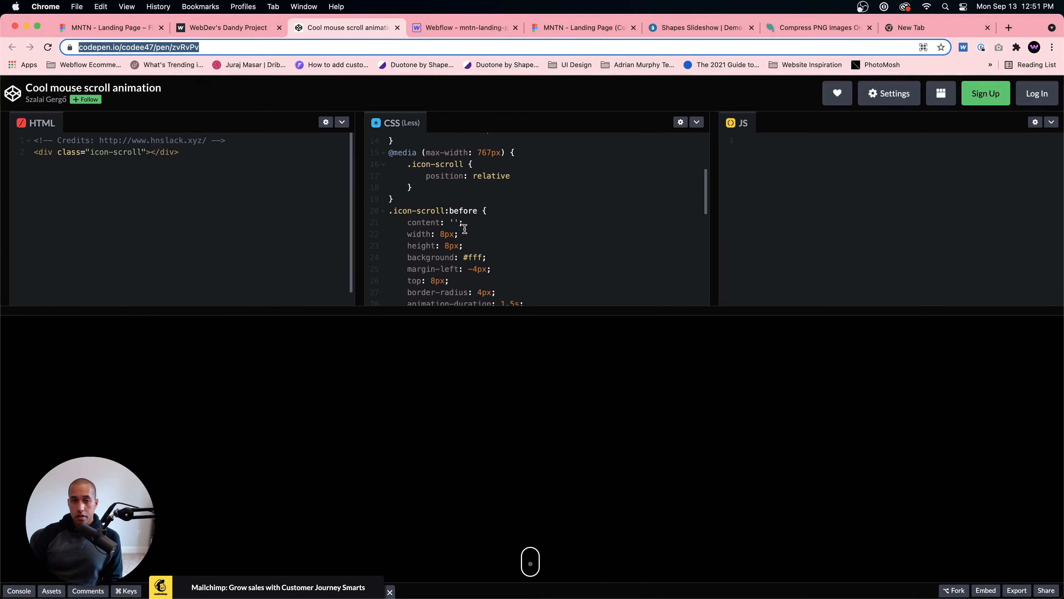
{"action": "left_click", "coordinate": [206, 33]}
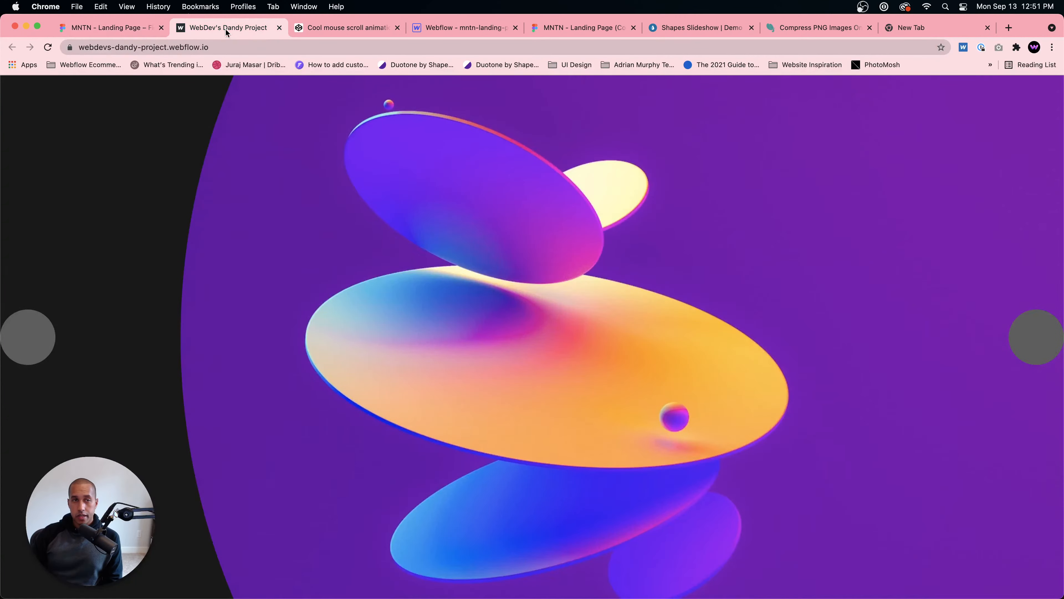
{"action": "left_click", "coordinate": [463, 28]}
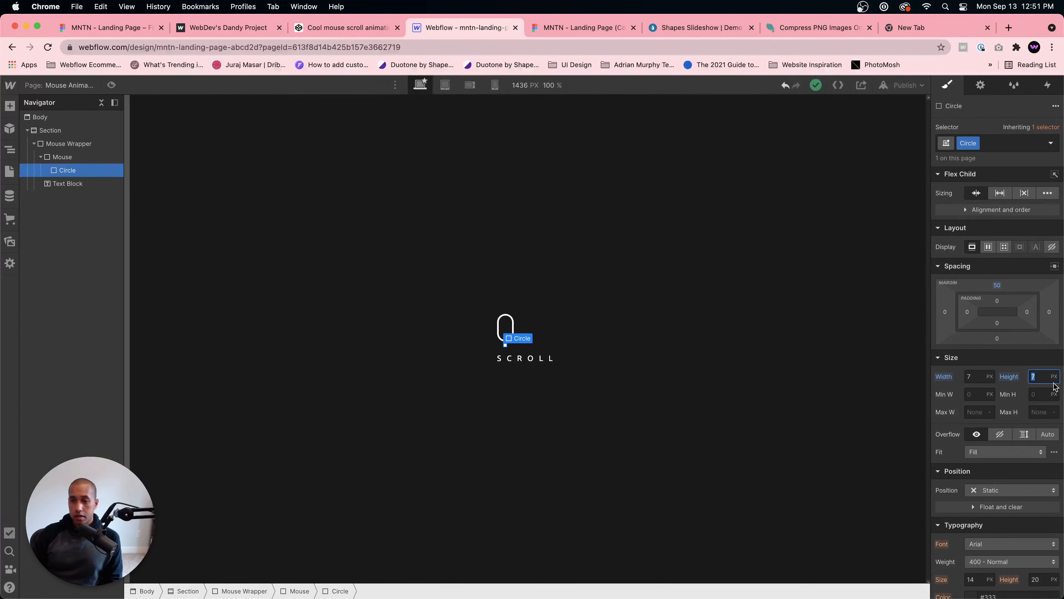
{"action": "left_click", "coordinate": [974, 376]}
{"action": "type", "text": "8"}
{"action": "key", "text": "Tab"}
{"action": "type", "text": "8"}
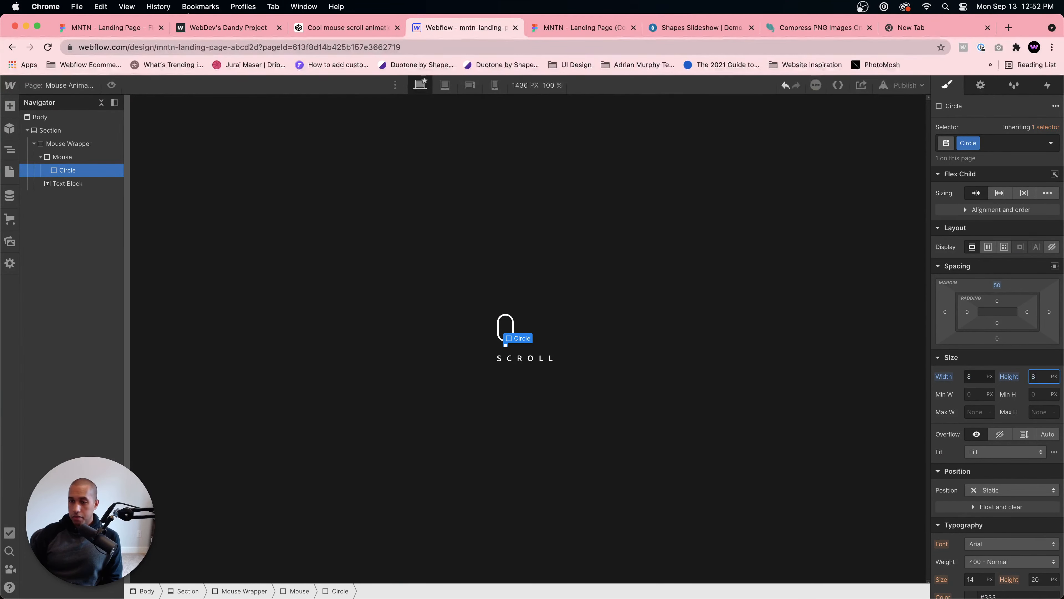
Step: Reduce Circle's top margin, trying 5 px and settling on 8 px
{"action": "left_click", "coordinate": [997, 285]}
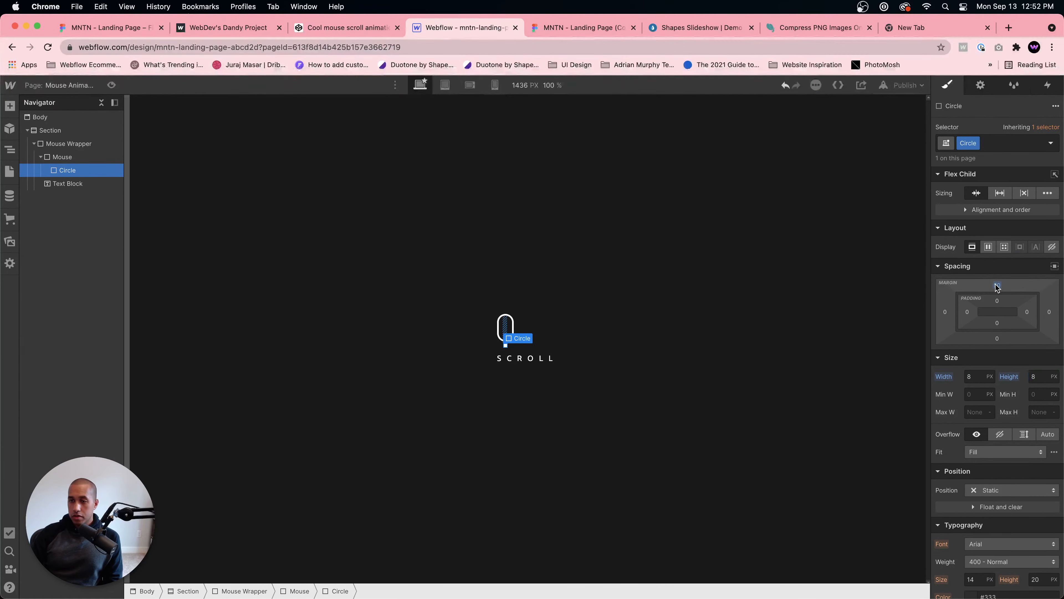
{"action": "type", "text": "5"}
{"action": "key", "text": "Return"}
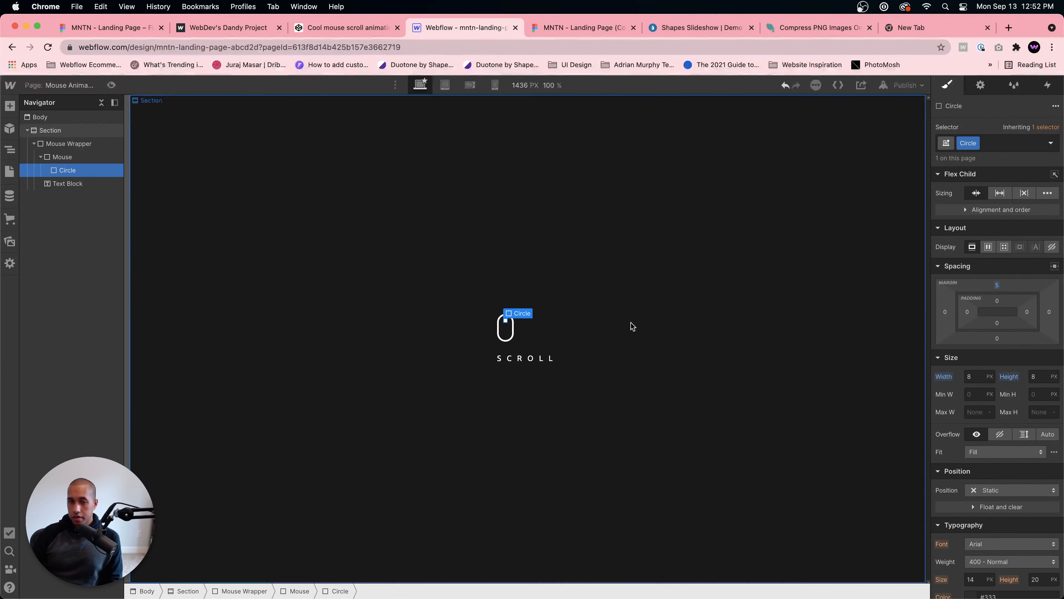
{"action": "left_click", "coordinate": [630, 329]}
{"action": "left_click", "coordinate": [506, 324]}
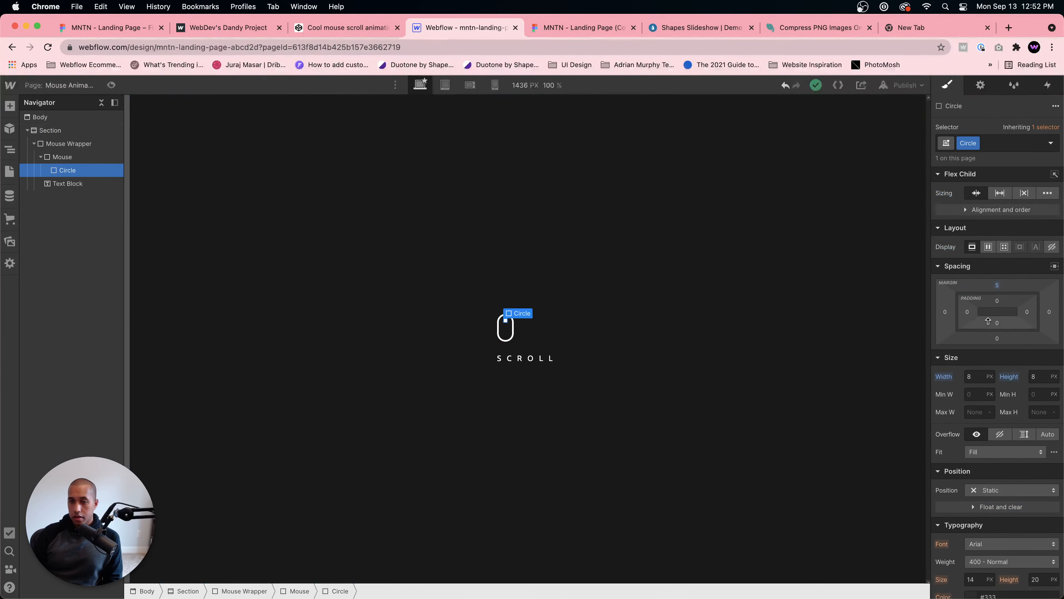
{"action": "left_click", "coordinate": [997, 285]}
{"action": "type", "text": "8"}
{"action": "key", "text": "Return"}
{"action": "left_click", "coordinate": [630, 329]}
Step: In the Mouse circle move animation, set Circle's first Move action to 20 px vertically and save the animation
{"action": "left_click", "coordinate": [1049, 86]}
{"action": "left_click", "coordinate": [996, 270]}
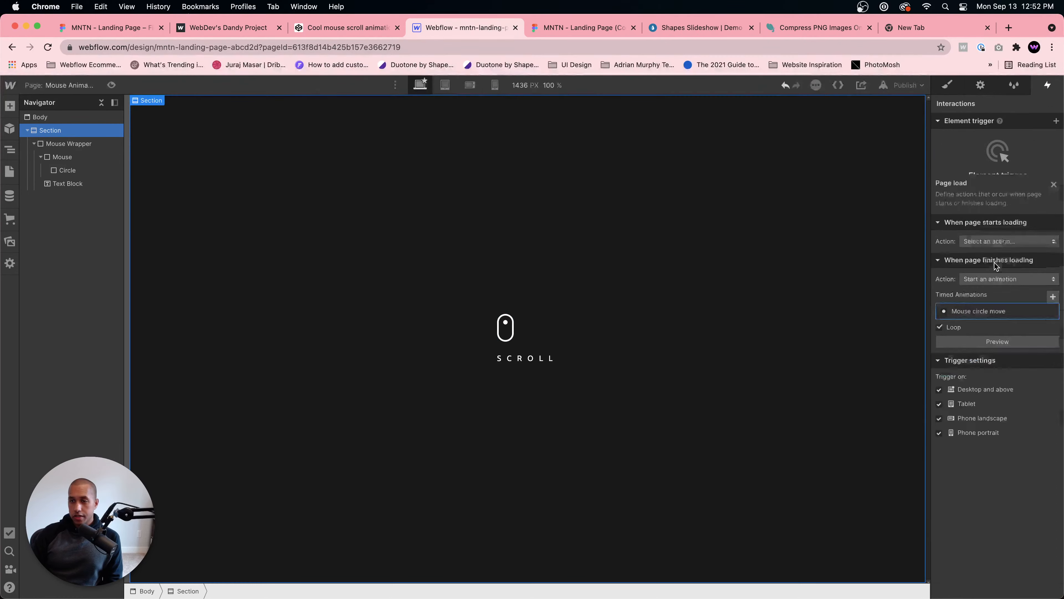
{"action": "left_click", "coordinate": [984, 251]}
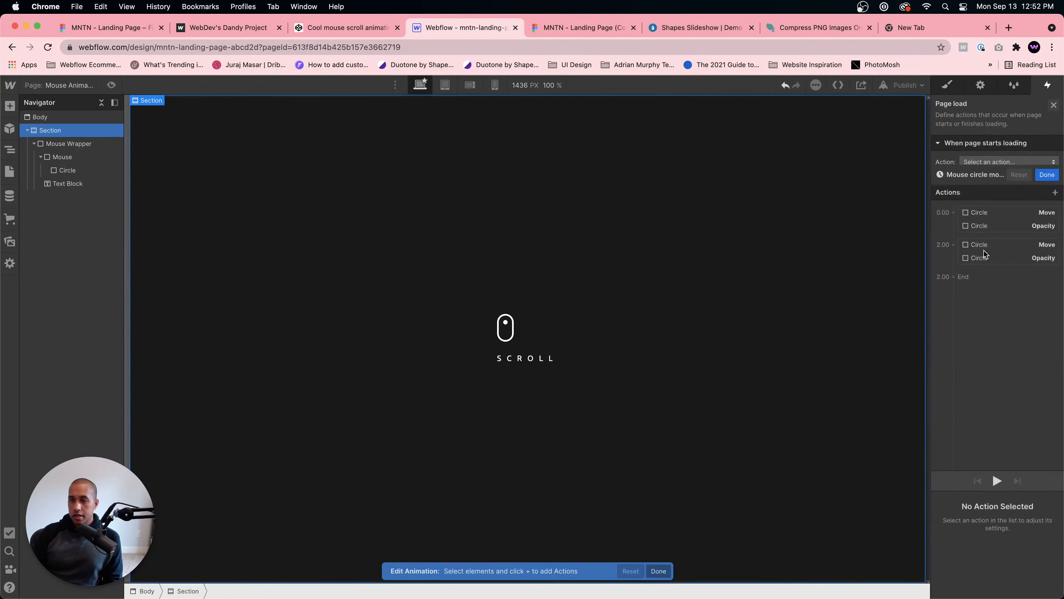
{"action": "left_click", "coordinate": [989, 144]}
{"action": "scroll", "coordinate": [1038, 502], "scroll_direction": "down", "scroll_amount": 2}
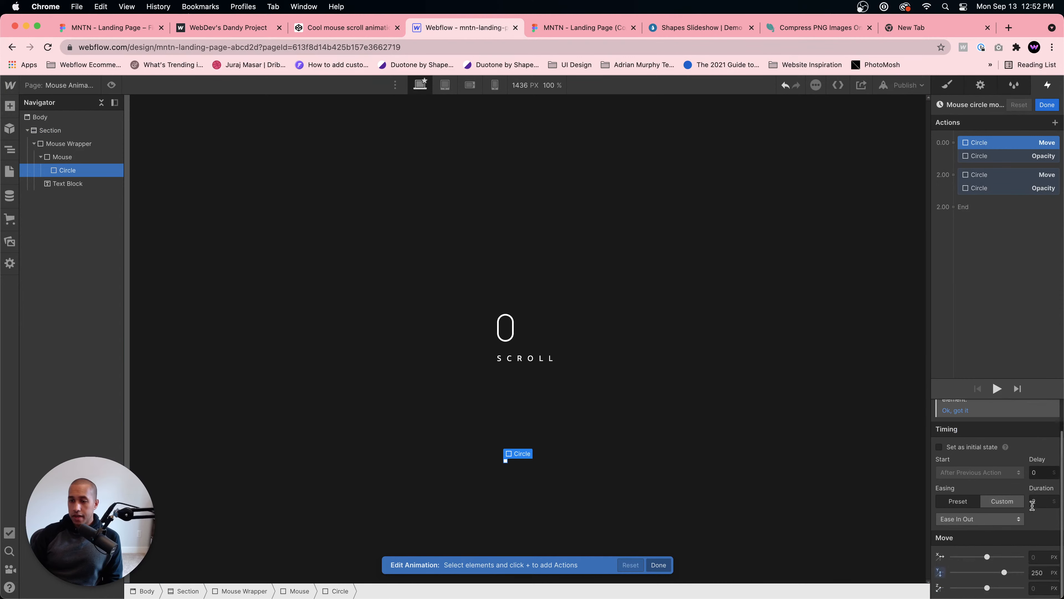
{"action": "left_click", "coordinate": [1036, 573]}
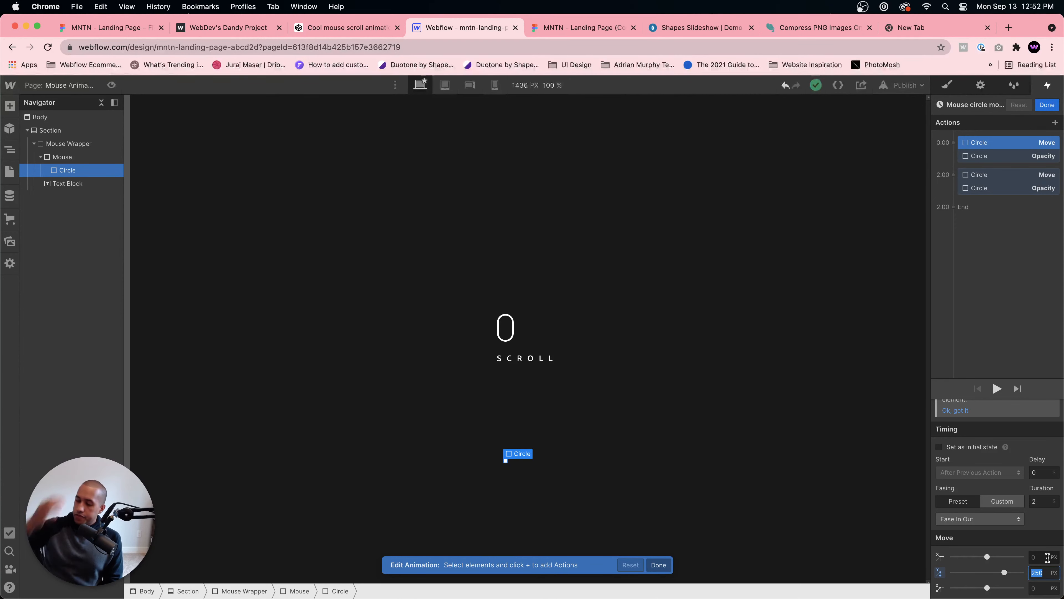
{"action": "type", "text": "30"}
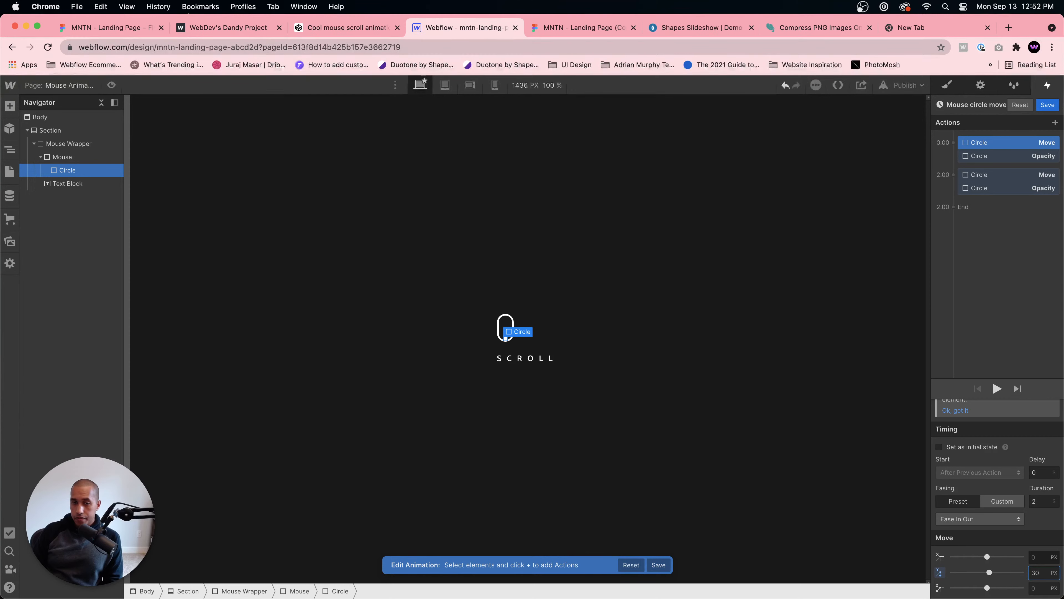
{"action": "key", "text": "BackSpace"}
{"action": "key", "text": "BackSpace"}
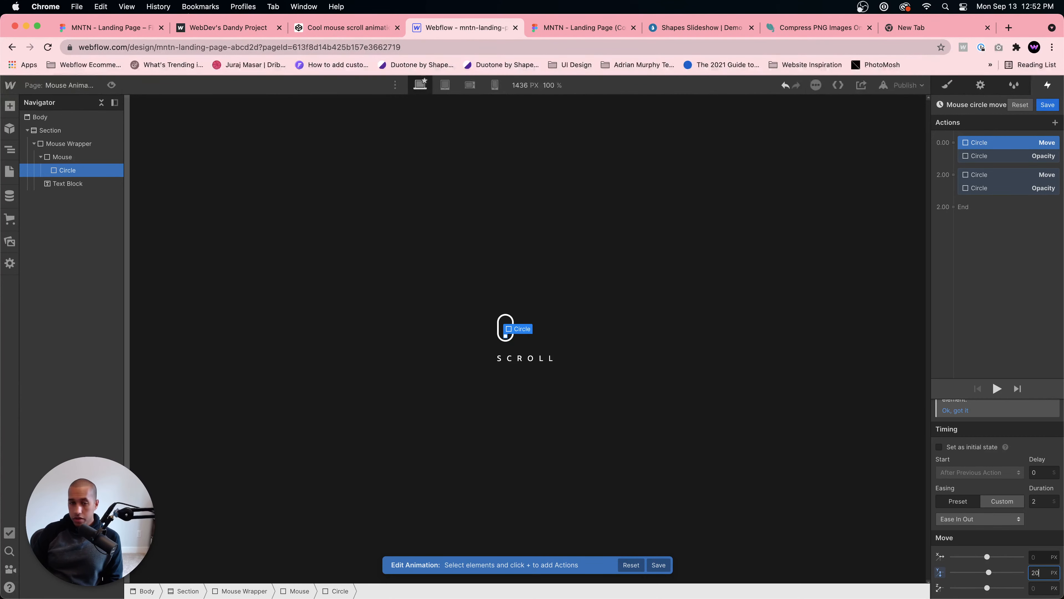
{"action": "type", "text": "20"}
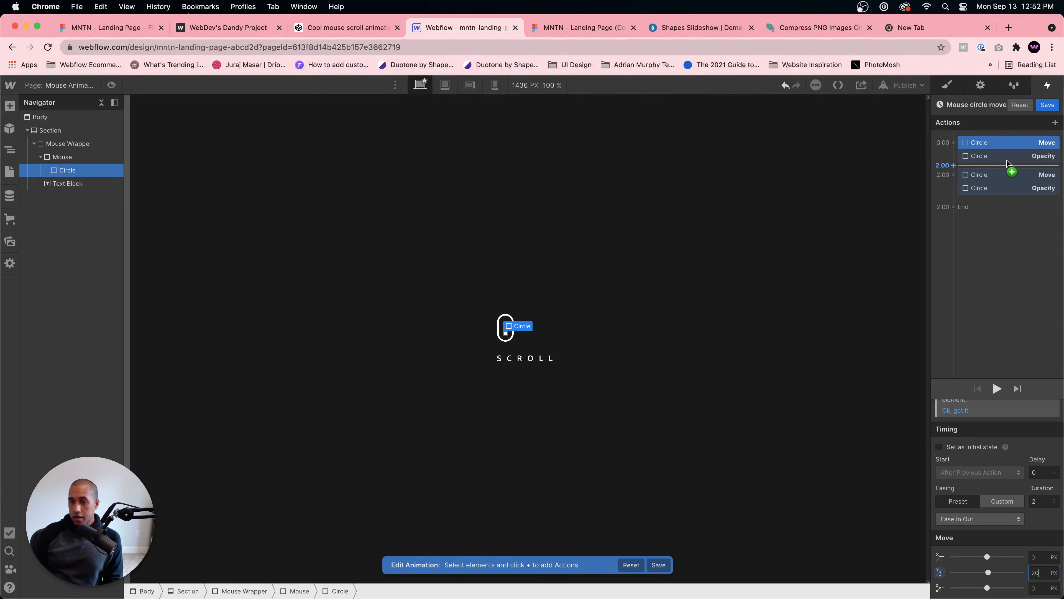
{"action": "left_click", "coordinate": [1007, 159]}
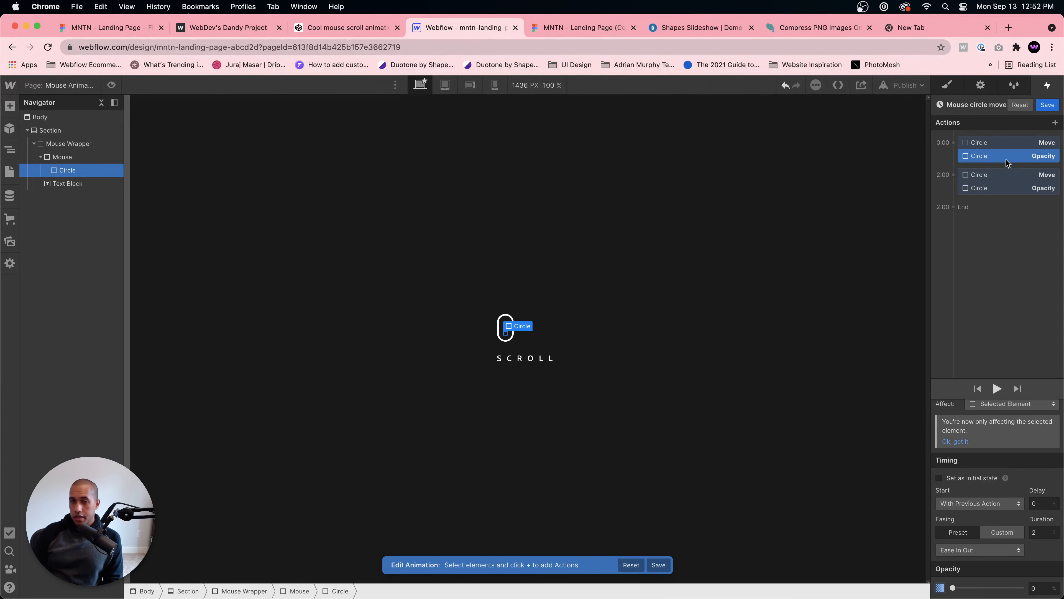
{"action": "left_click", "coordinate": [1047, 105]}
Step: Make Mouse Wrapper a vertical flex container with its children aligned to the center
{"action": "left_click", "coordinate": [526, 356]}
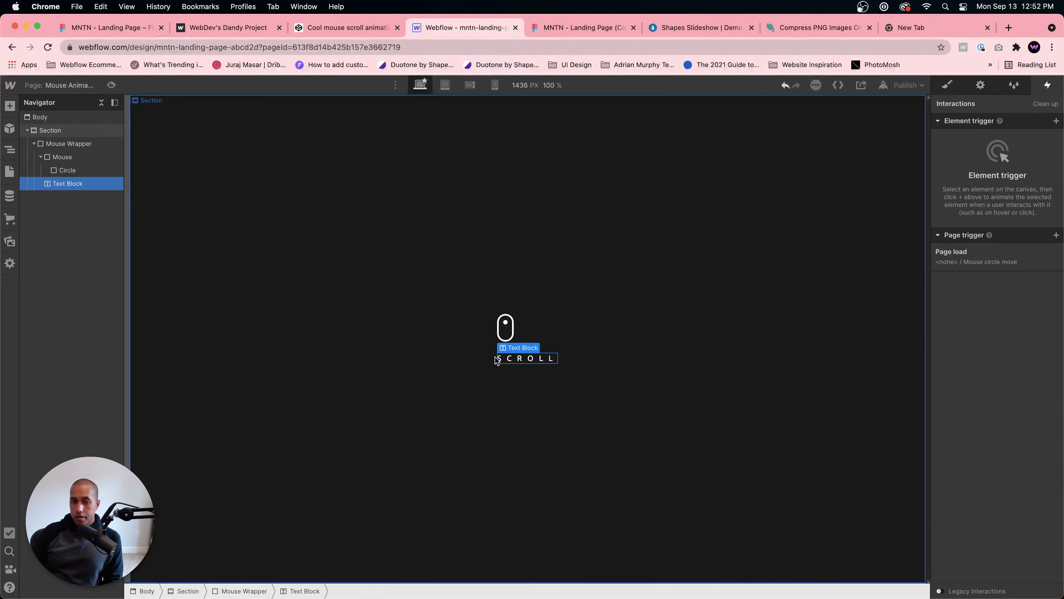
{"action": "left_click", "coordinate": [548, 327]}
{"action": "left_click", "coordinate": [947, 85]}
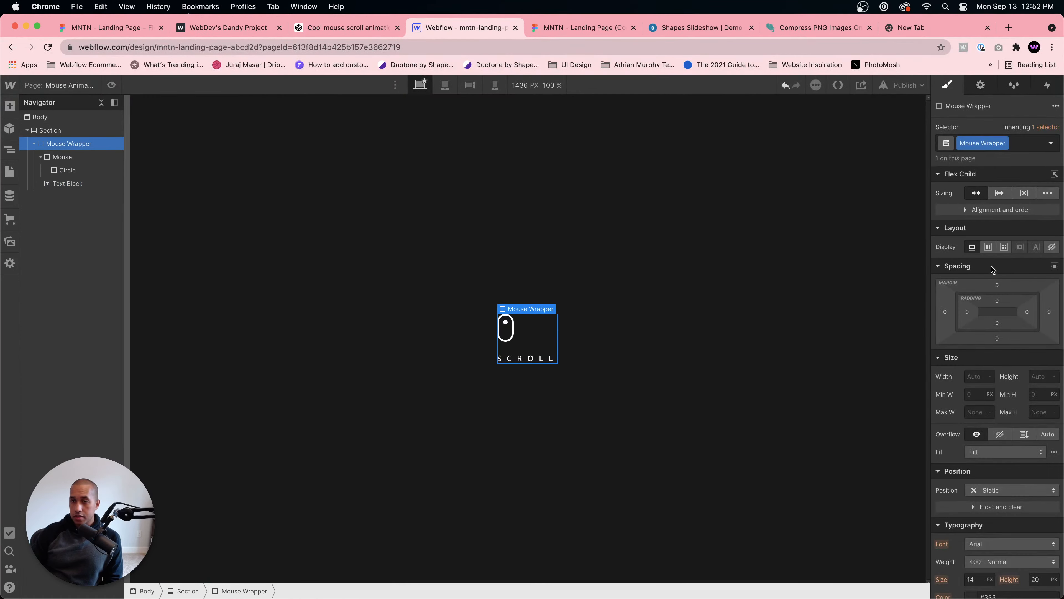
{"action": "left_click", "coordinate": [988, 246]}
{"action": "left_click", "coordinate": [1024, 268]}
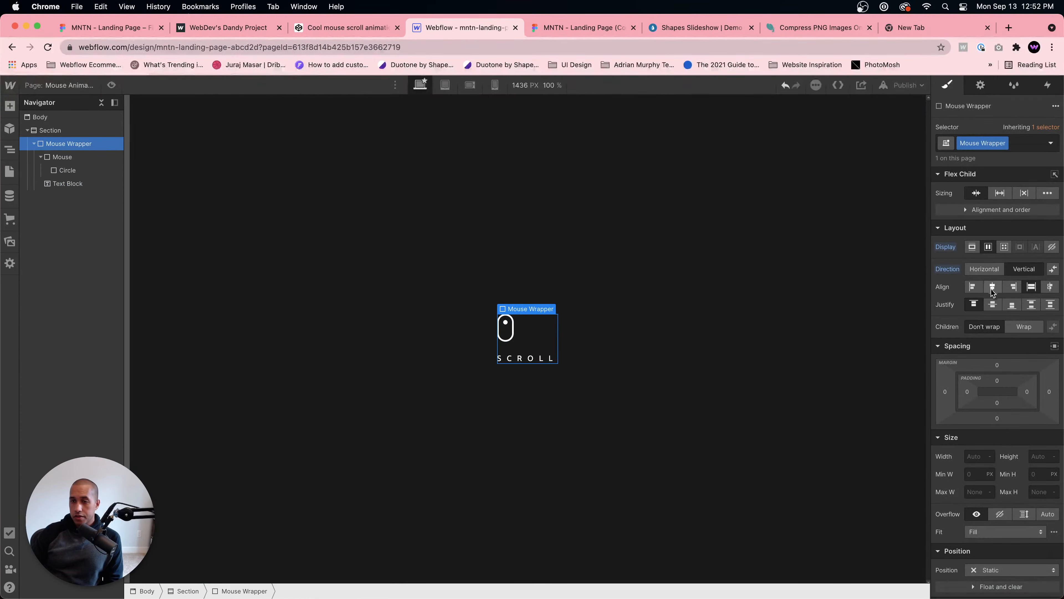
{"action": "left_click", "coordinate": [993, 290]}
{"action": "left_click", "coordinate": [620, 375]}
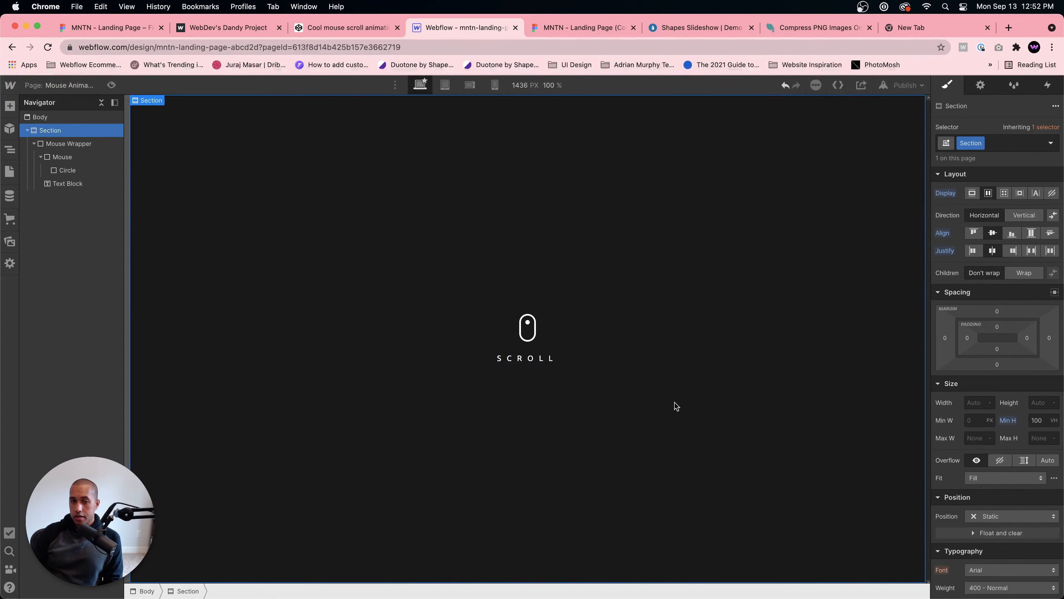
Step: Center-align the text of the SCROLL label
{"action": "left_click", "coordinate": [545, 357]}
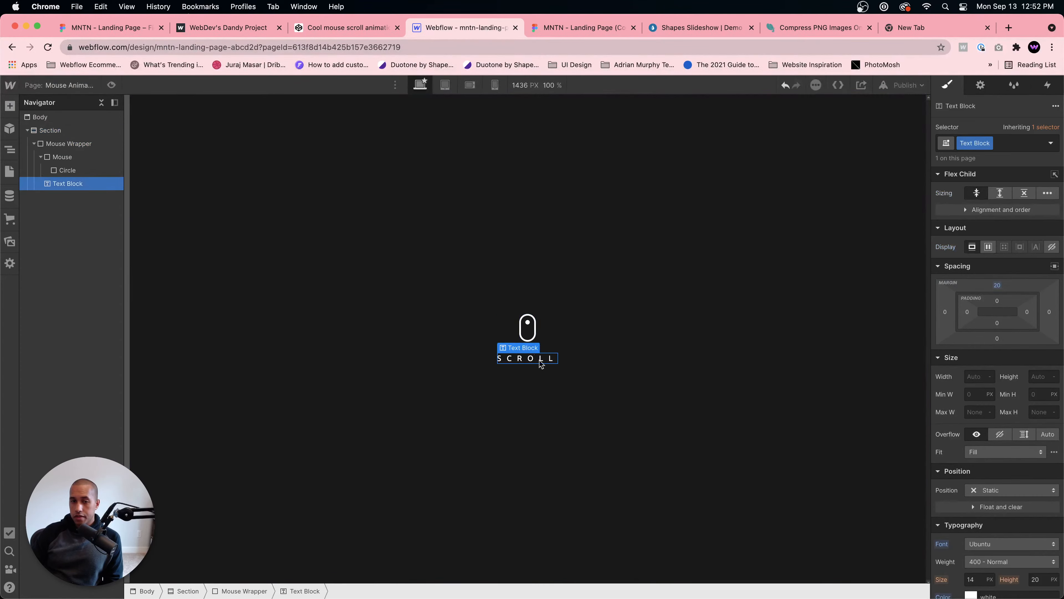
{"action": "scroll", "coordinate": [1014, 478], "scroll_direction": "down", "scroll_amount": 3}
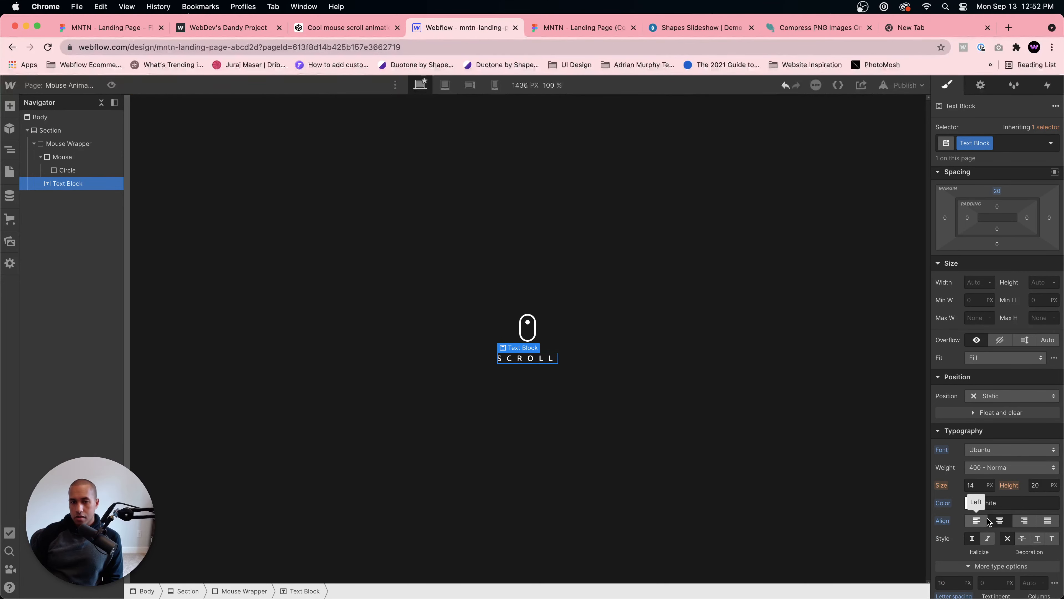
{"action": "left_click", "coordinate": [1000, 520]}
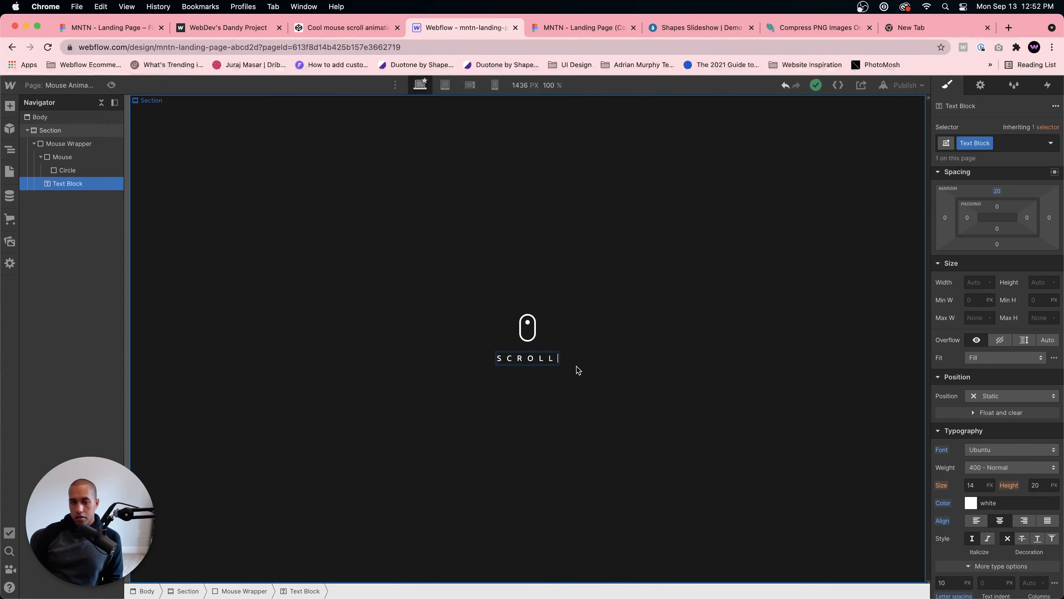
Step: Delete the end of the SCROLL label's text and retype its final letter as an uppercase L
{"action": "double_click", "coordinate": [544, 358]}
{"action": "key", "text": "BackSpace"}
{"action": "type", "text": "l"}
{"action": "key", "text": "BackSpace"}
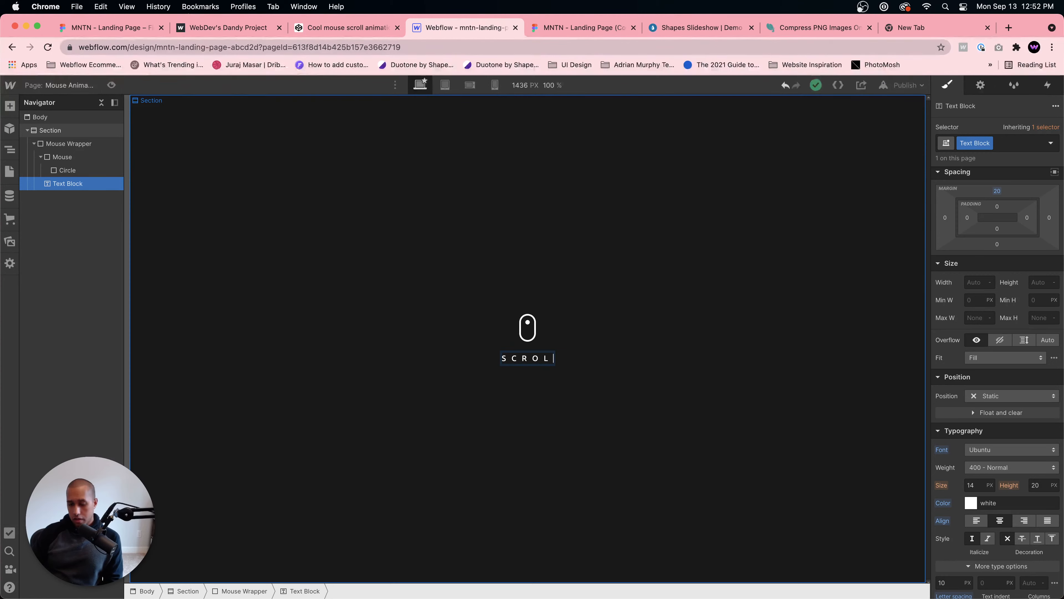
{"action": "type", "text": "L"}
{"action": "key", "text": "Escape"}
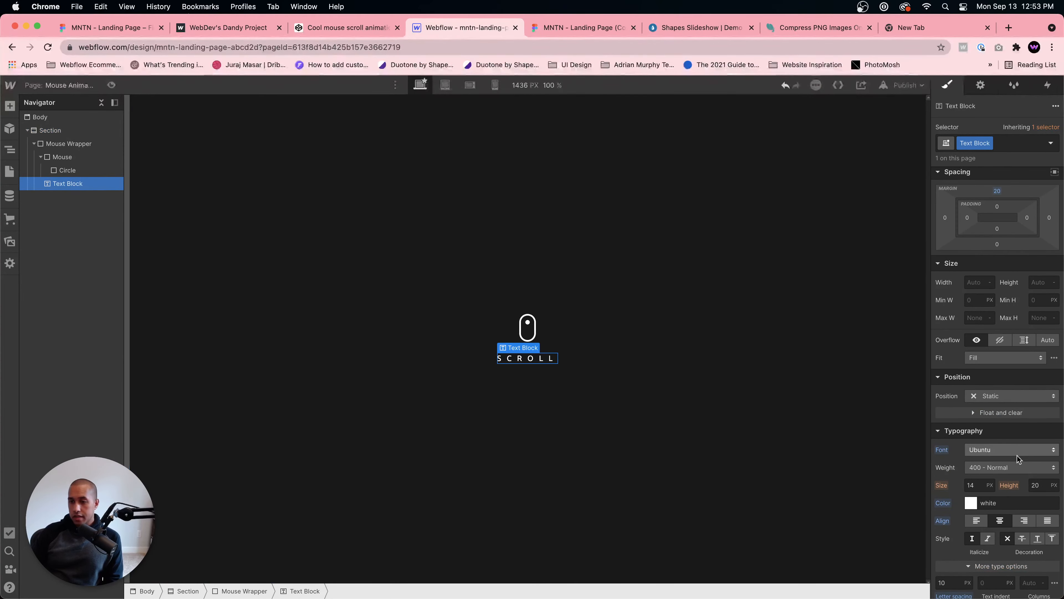
Step: Set the SCROLL label's font size to 12 px
{"action": "left_click", "coordinate": [976, 485]}
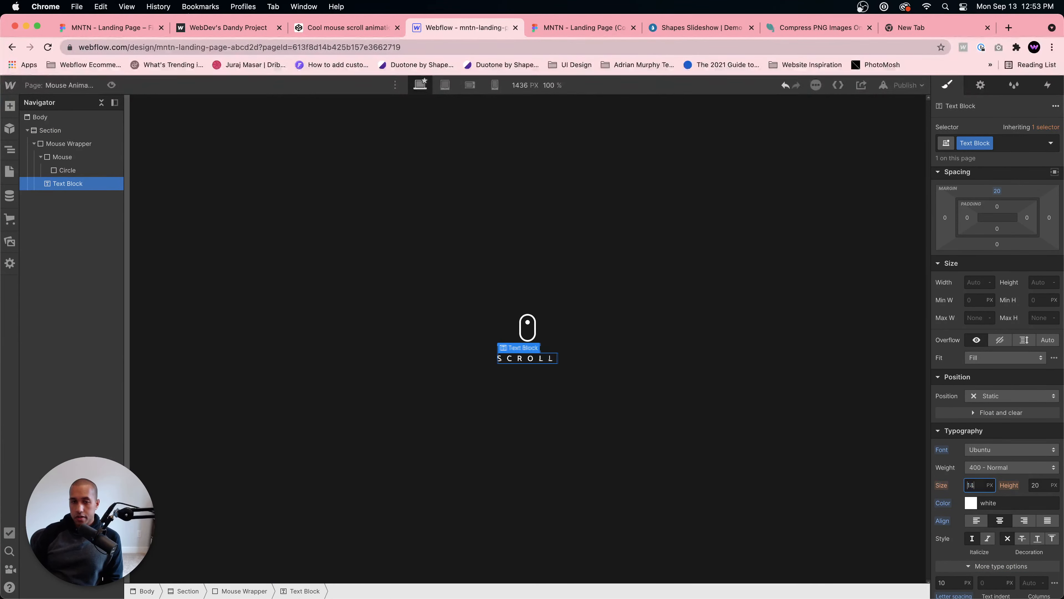
{"action": "type", "text": "11"}
{"action": "left_click", "coordinate": [781, 429]}
{"action": "left_click", "coordinate": [520, 359]}
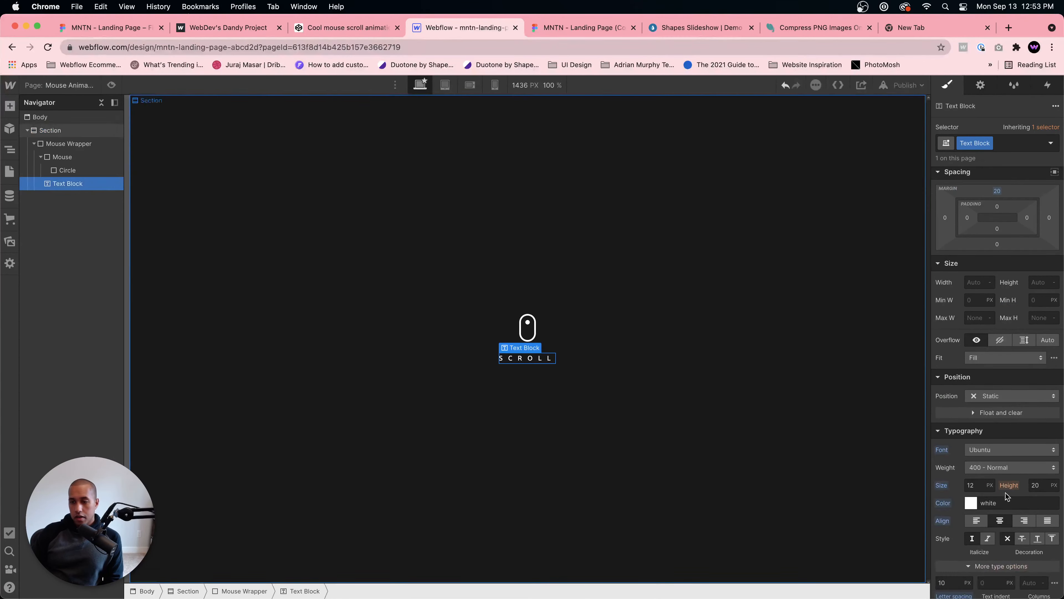
Step: In the Mouse circle move animation, set the duration of Circle's first Move and Opacity actions to 1 second and preview the page
{"action": "left_click", "coordinate": [527, 333]}
{"action": "left_click", "coordinate": [1048, 85]}
{"action": "left_click", "coordinate": [1024, 179]}
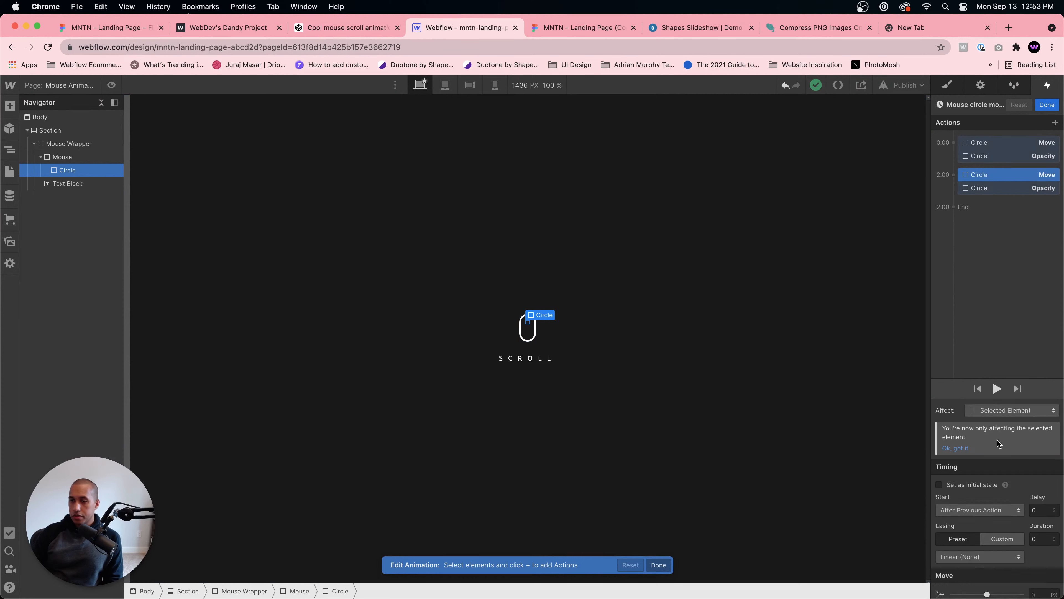
{"action": "scroll", "coordinate": [997, 440], "scroll_direction": "down", "scroll_amount": 2}
{"action": "left_click", "coordinate": [992, 158]}
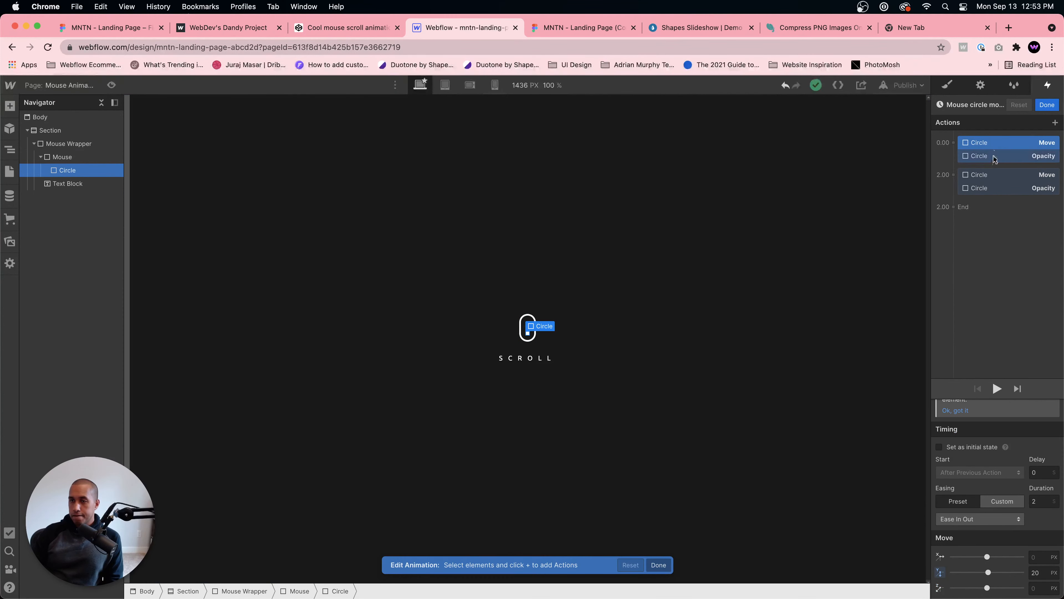
{"action": "left_click", "coordinate": [1034, 536]}
{"action": "type", "text": "1"}
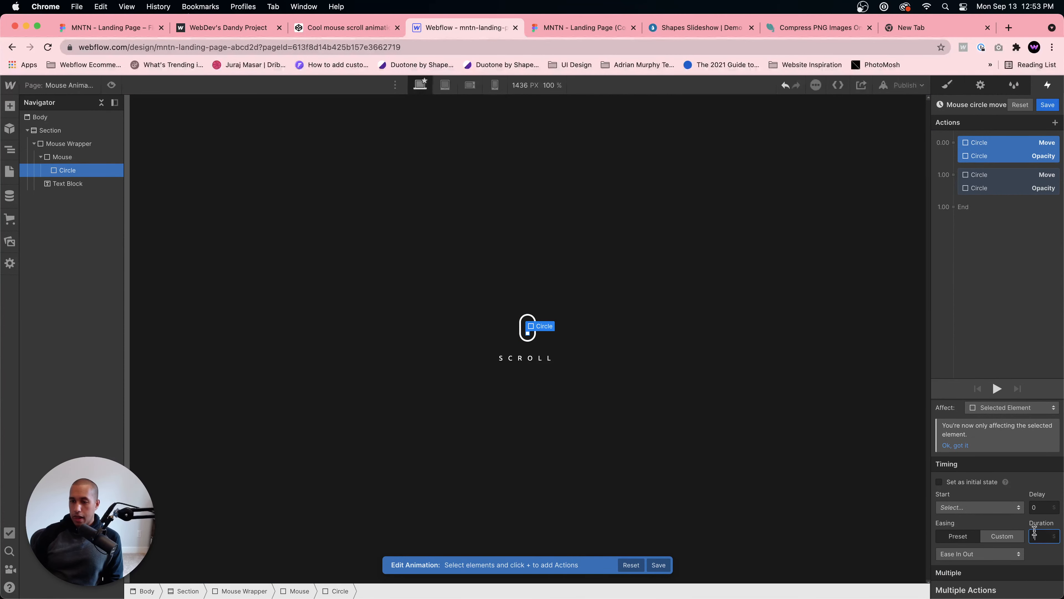
{"action": "left_click", "coordinate": [110, 85]}
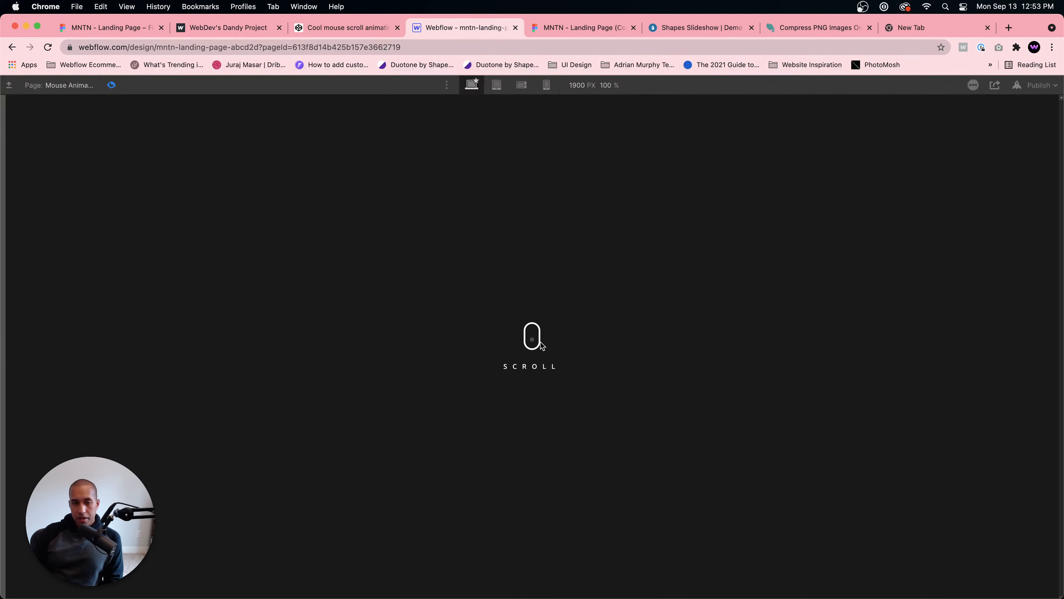
{"action": "left_click", "coordinate": [111, 85]}
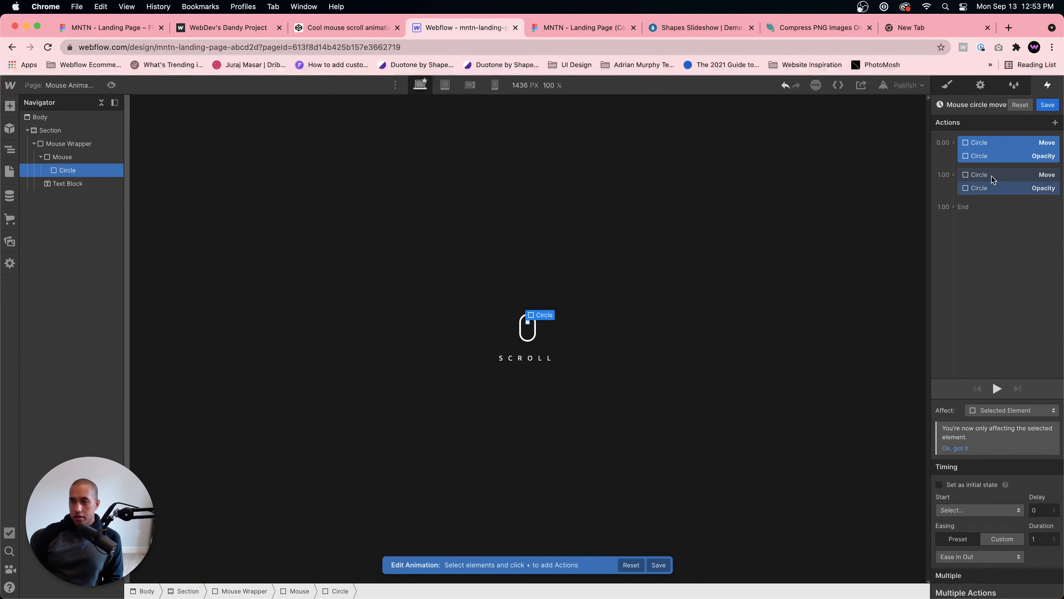
Step: Set Circle's width and height to 6 px and preview the page
{"action": "left_click", "coordinate": [947, 85]}
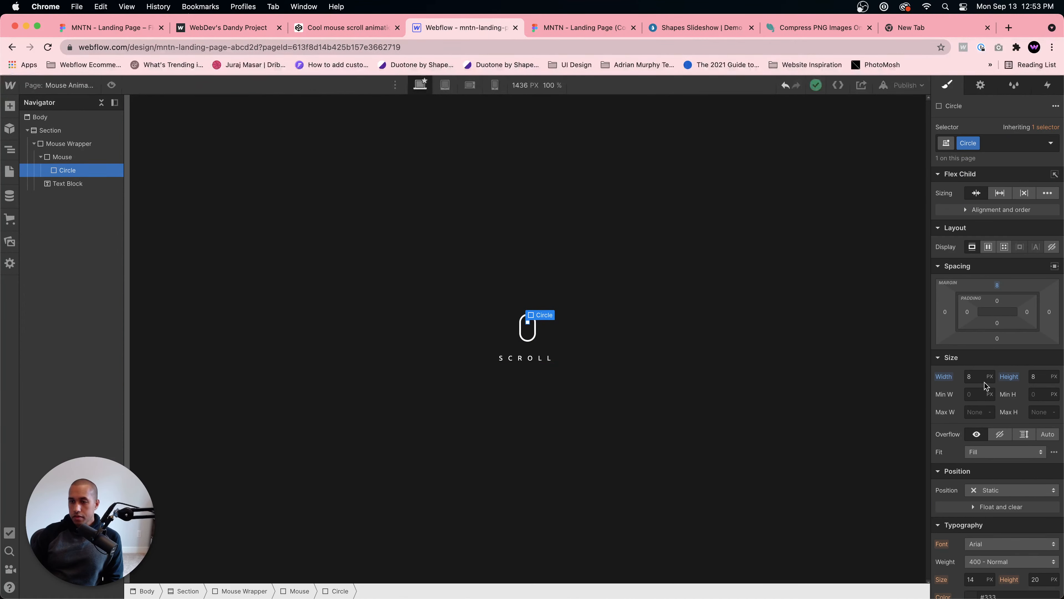
{"action": "left_click", "coordinate": [971, 376]}
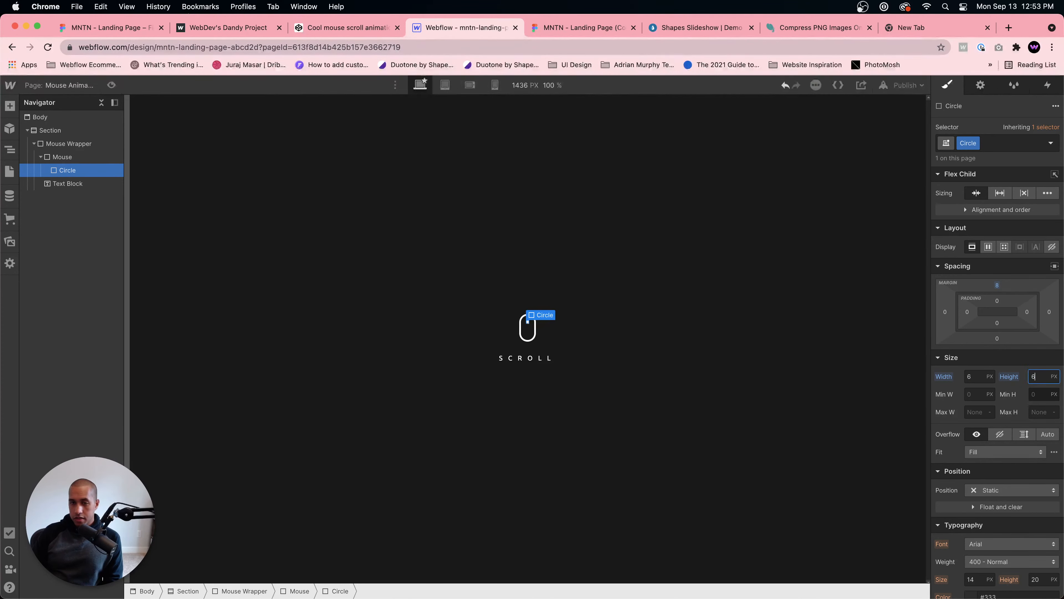
{"action": "left_click", "coordinate": [653, 347]}
{"action": "left_click", "coordinate": [111, 85]}
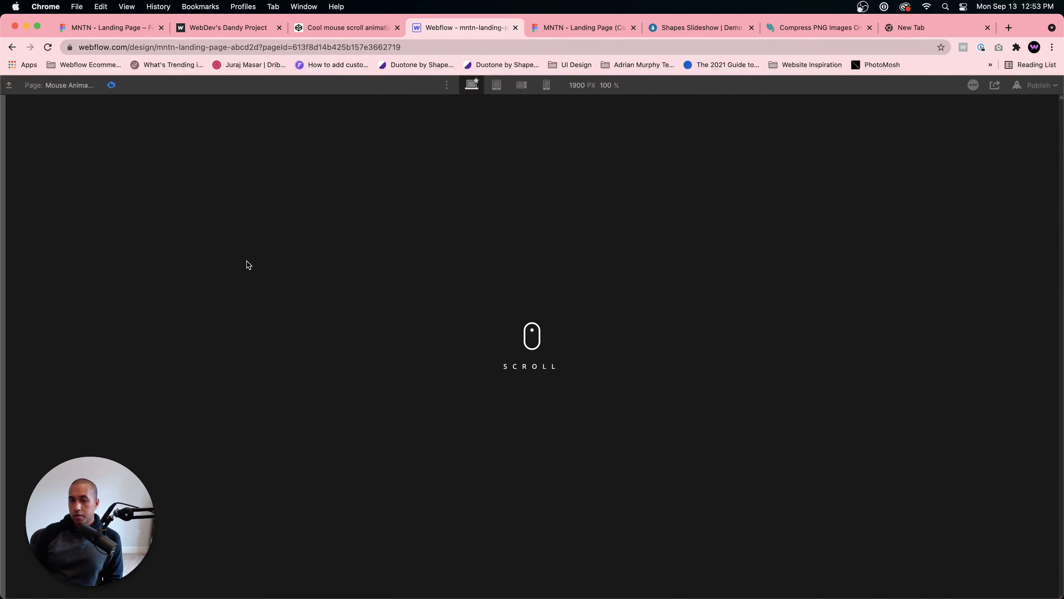
{"action": "left_click", "coordinate": [112, 85]}
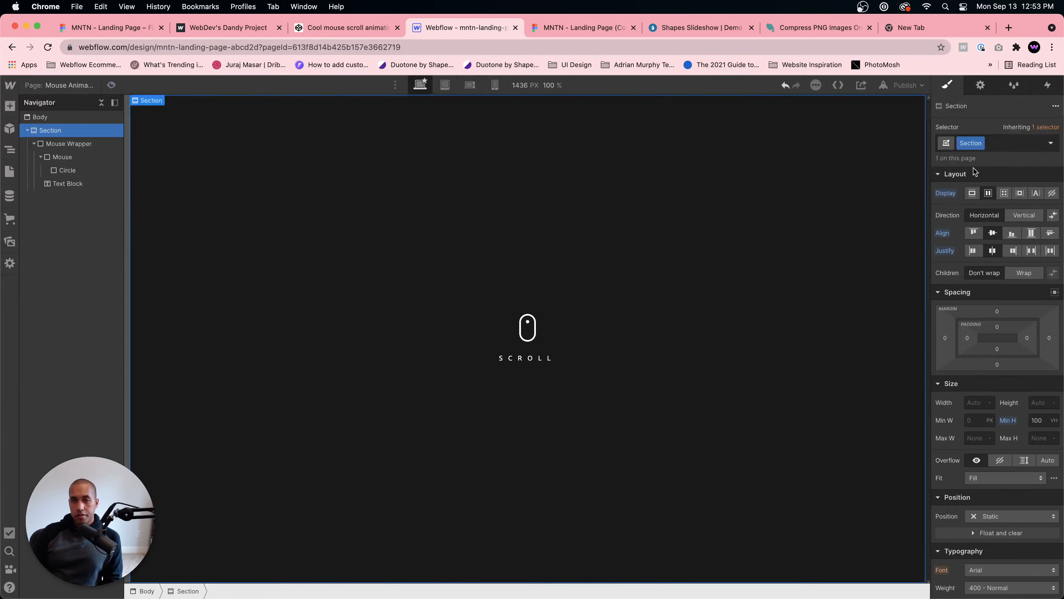
Step: In the Mouse circle move animation, set the duration of Circle's first Move and Opacity actions to 1.5 seconds and preview the page
{"action": "left_click", "coordinate": [1048, 84]}
{"action": "left_click", "coordinate": [991, 256]}
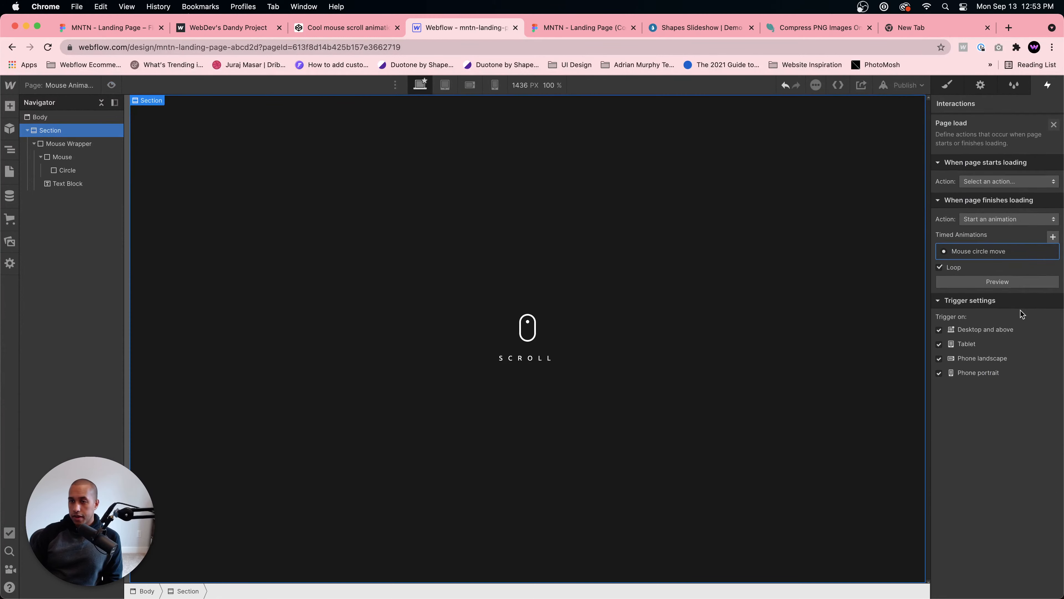
{"action": "left_click", "coordinate": [984, 250]}
{"action": "left_click", "coordinate": [1007, 148]}
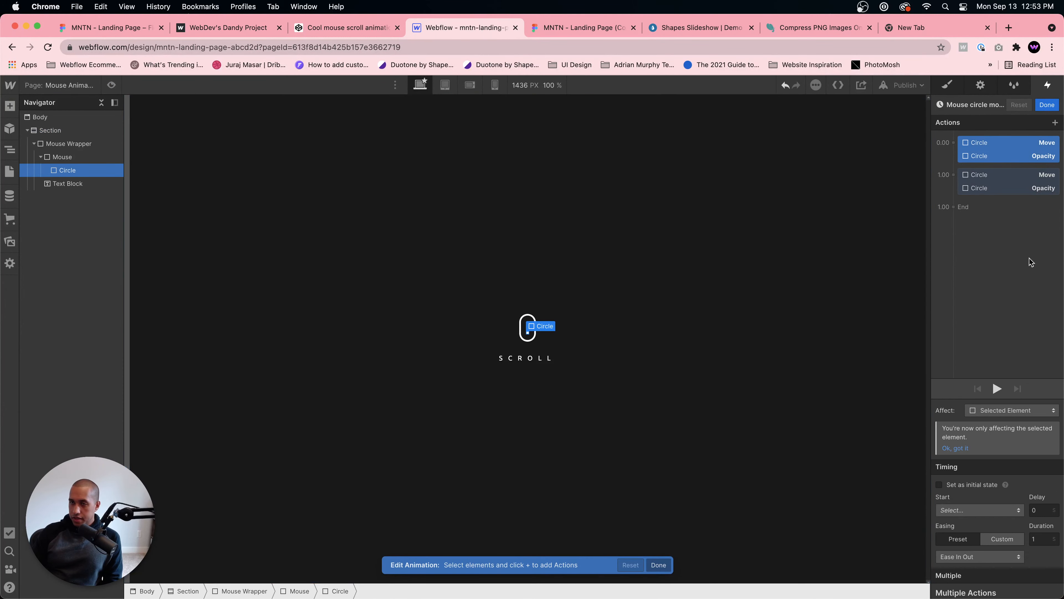
{"action": "left_click", "coordinate": [1043, 536]}
{"action": "type", "text": "1.5"}
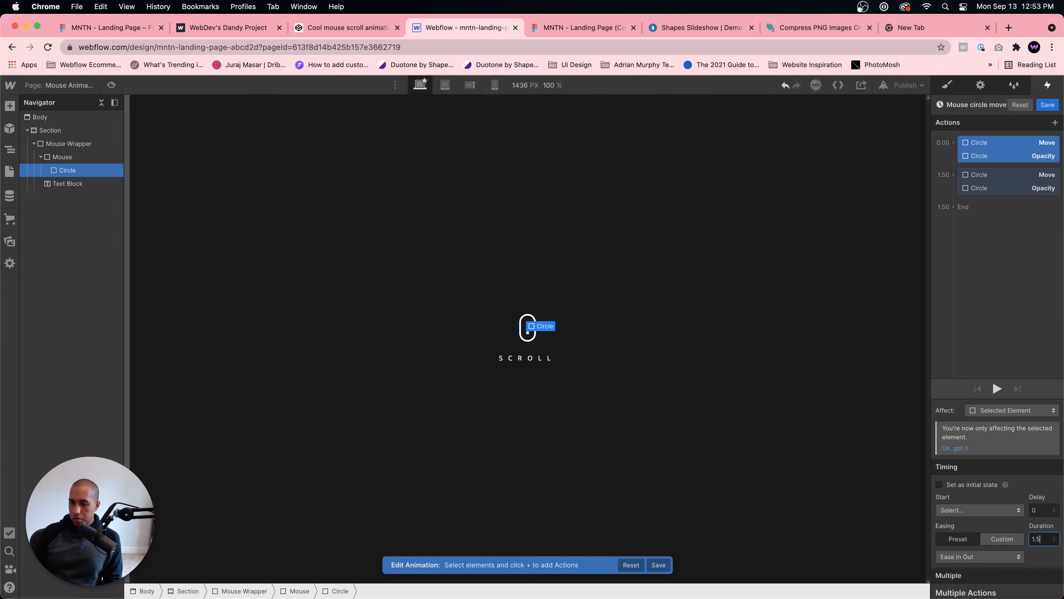
{"action": "left_click", "coordinate": [111, 85]}
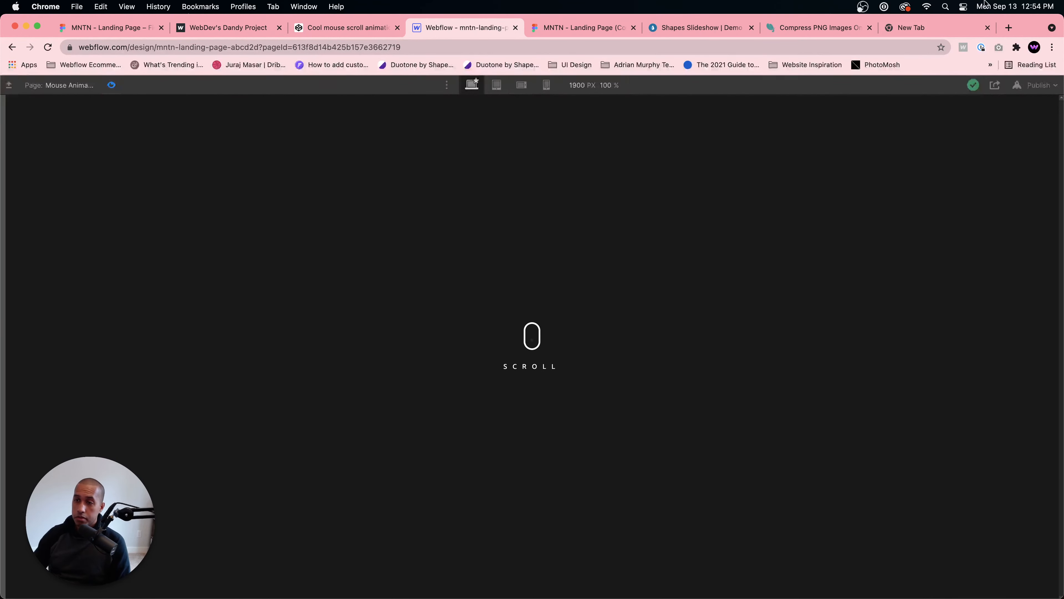
Step: In another browser tab, search Google for "rem and ems webflow" and open Webflow University's Input values and units lesson
{"action": "left_click", "coordinate": [932, 29]}
{"action": "type", "text": "rem and ems webflow"}
{"action": "key", "text": "Return"}
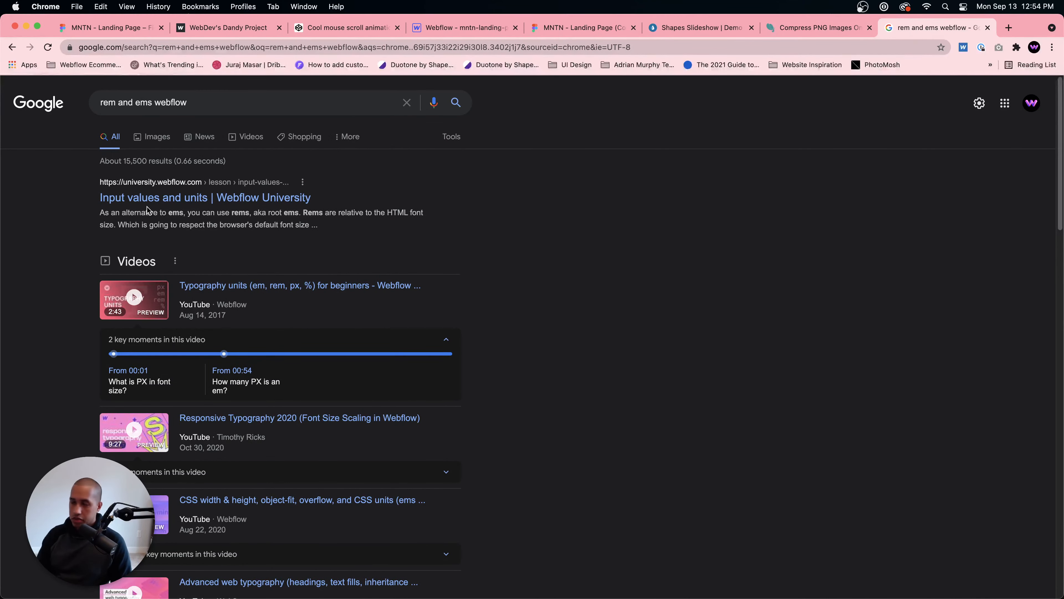
{"action": "left_click", "coordinate": [179, 206]}
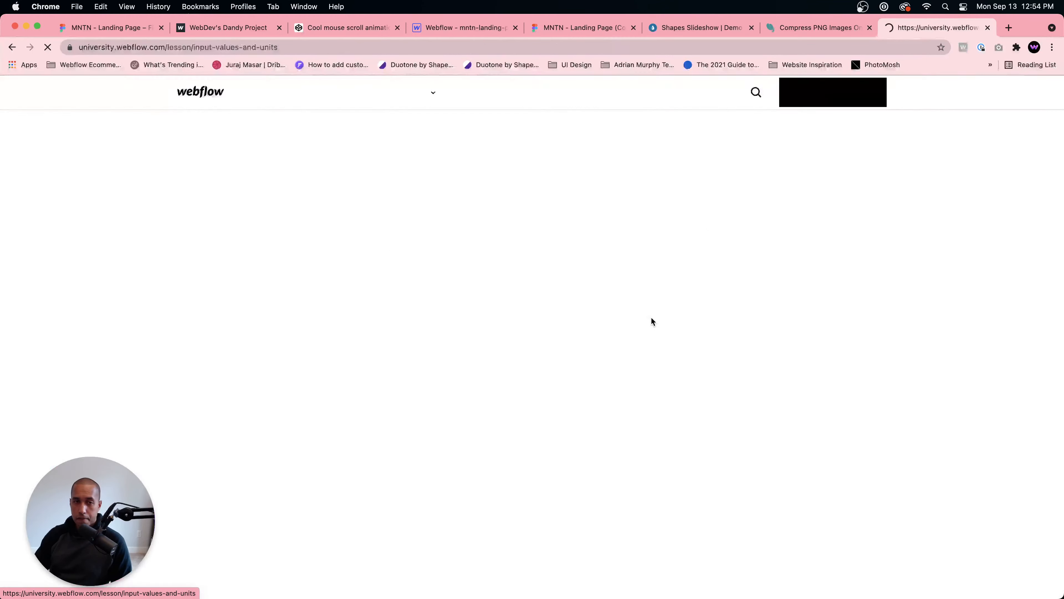
Step: Find "rem" in the lesson and read the CSS units, typography units, Ems and Rems sections
{"action": "scroll", "coordinate": [531, 287], "scroll_direction": "down", "scroll_amount": 15}
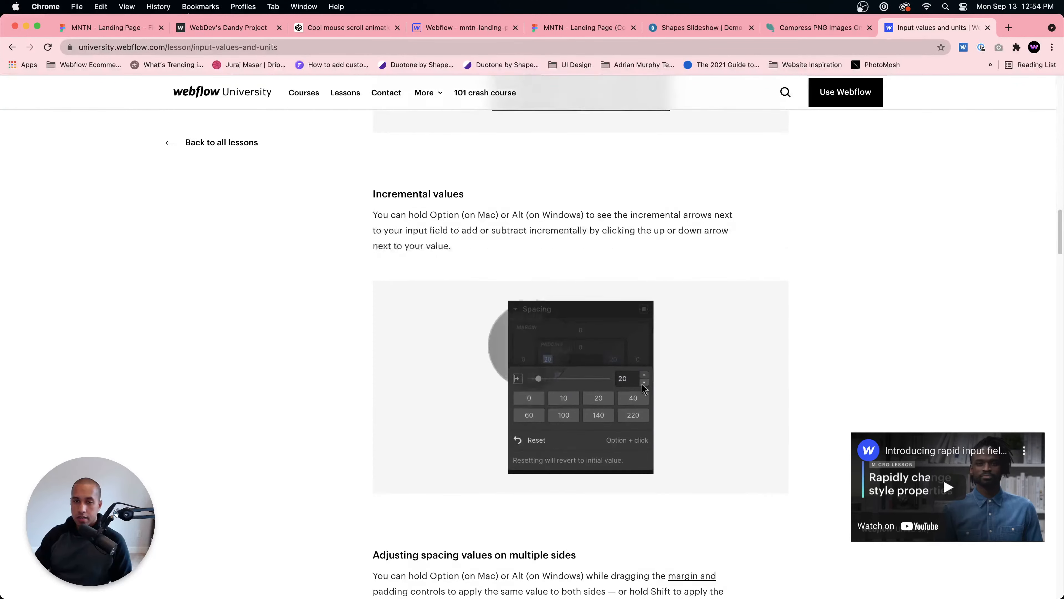
{"action": "key", "text": "super+f"}
{"action": "type", "text": "rem"}
{"action": "key", "text": "Return"}
{"action": "key", "text": "Return"}
{"action": "key", "text": "Return"}
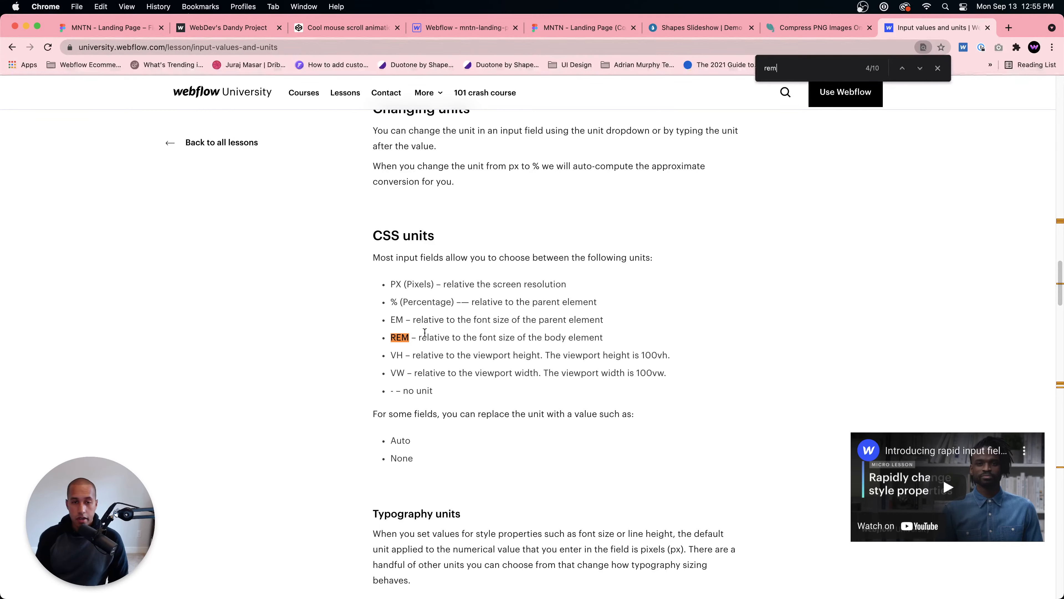
{"action": "scroll", "coordinate": [534, 320], "scroll_direction": "down", "scroll_amount": 5}
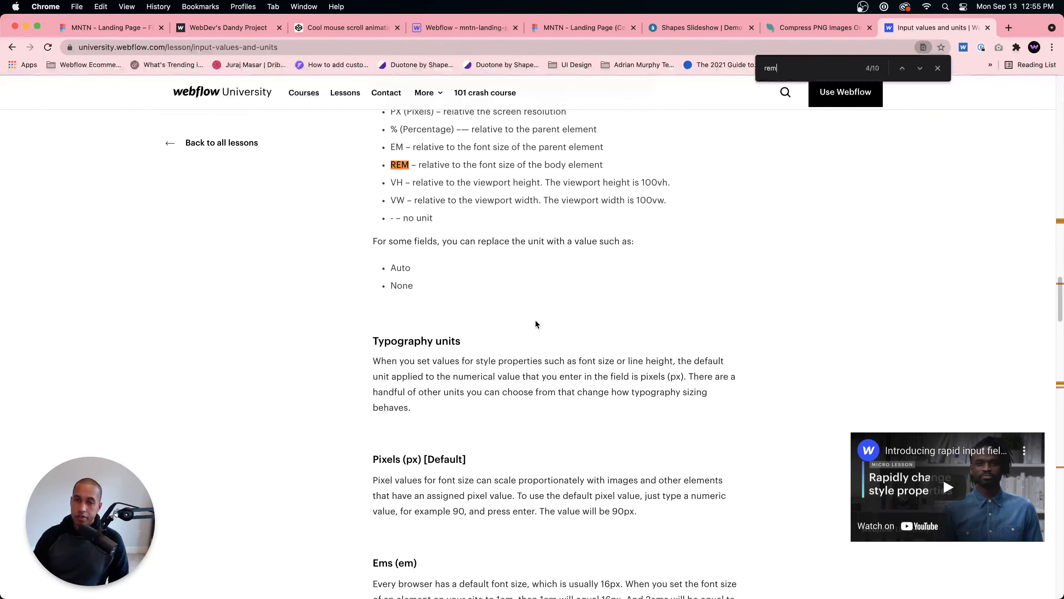
{"action": "scroll", "coordinate": [540, 291], "scroll_direction": "down", "scroll_amount": 10}
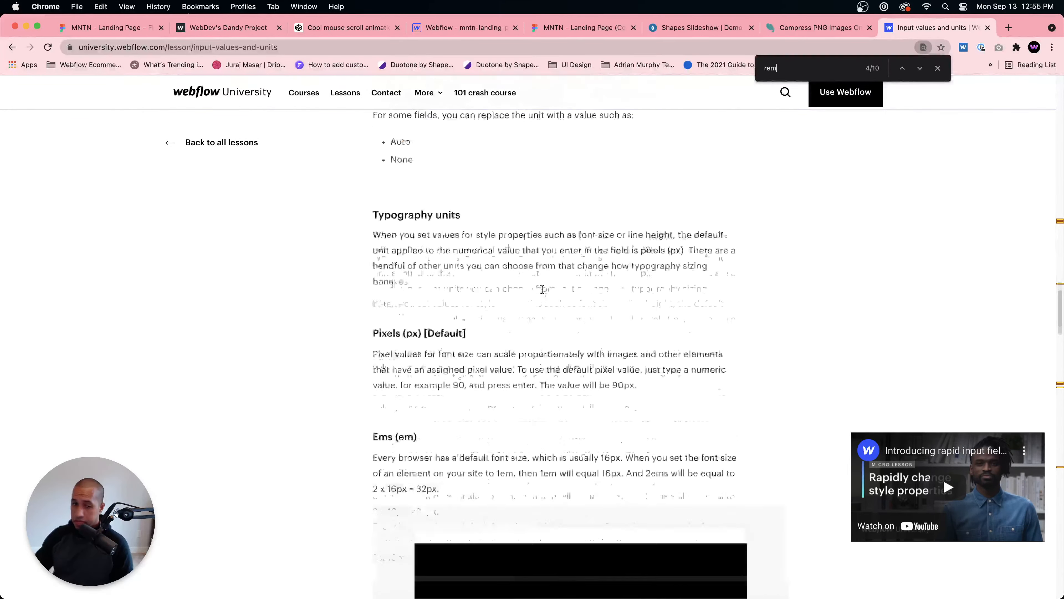
{"action": "scroll", "coordinate": [540, 463], "scroll_direction": "down", "scroll_amount": 3}
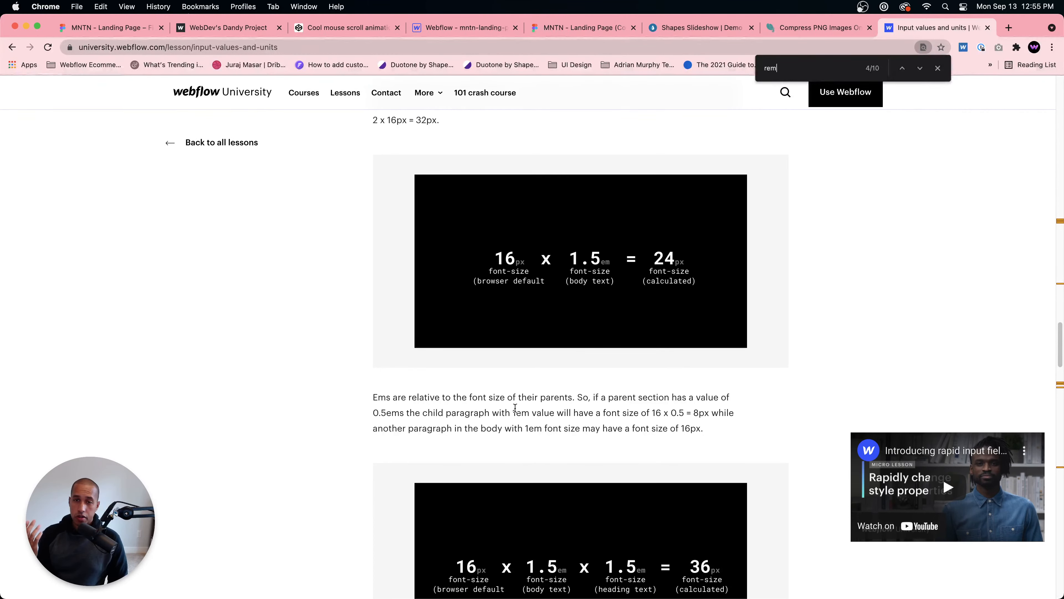
{"action": "scroll", "coordinate": [394, 447], "scroll_direction": "down", "scroll_amount": 5}
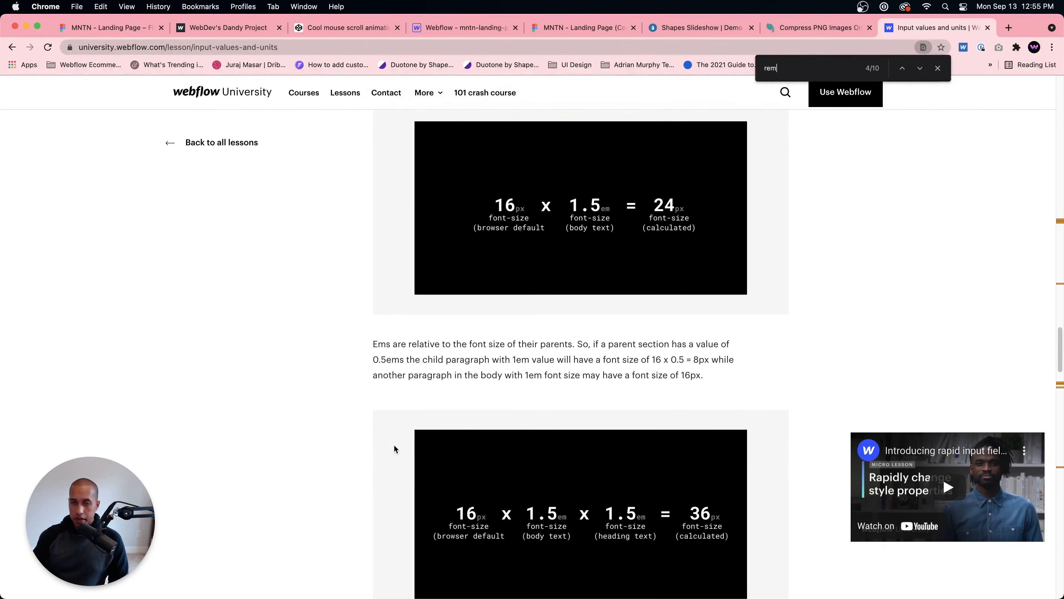
{"action": "scroll", "coordinate": [580, 351], "scroll_direction": "down", "scroll_amount": 7}
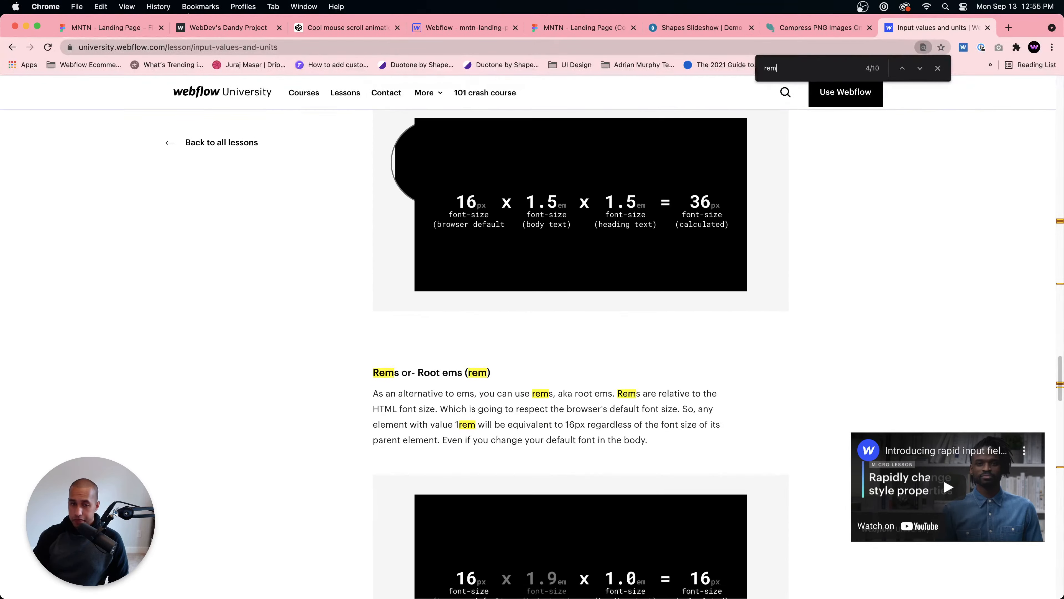
{"action": "scroll", "coordinate": [395, 280], "scroll_direction": "up", "scroll_amount": 12}
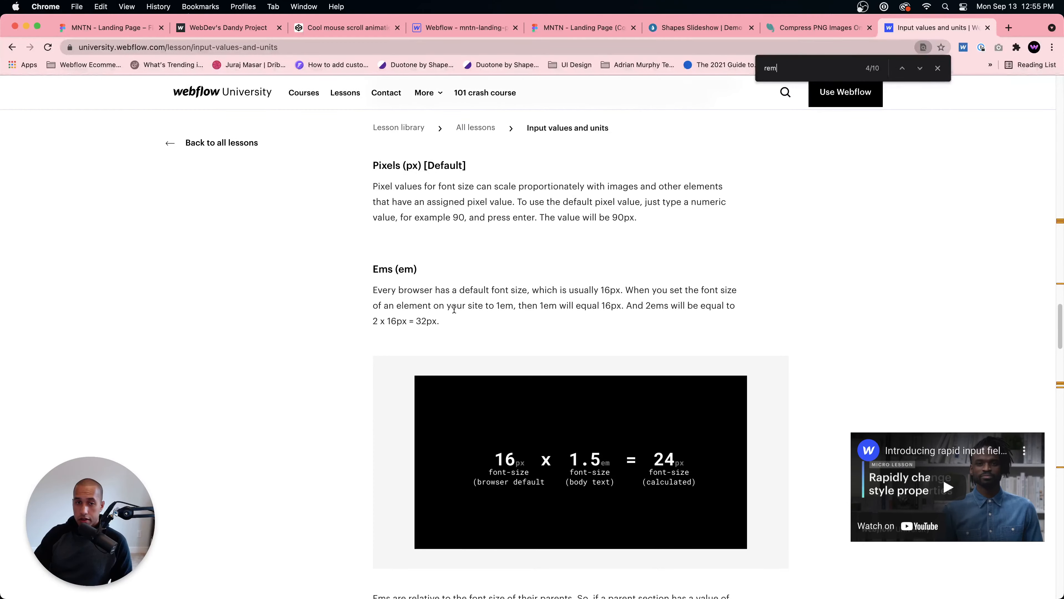
{"action": "scroll", "coordinate": [522, 277], "scroll_direction": "up", "scroll_amount": 3}
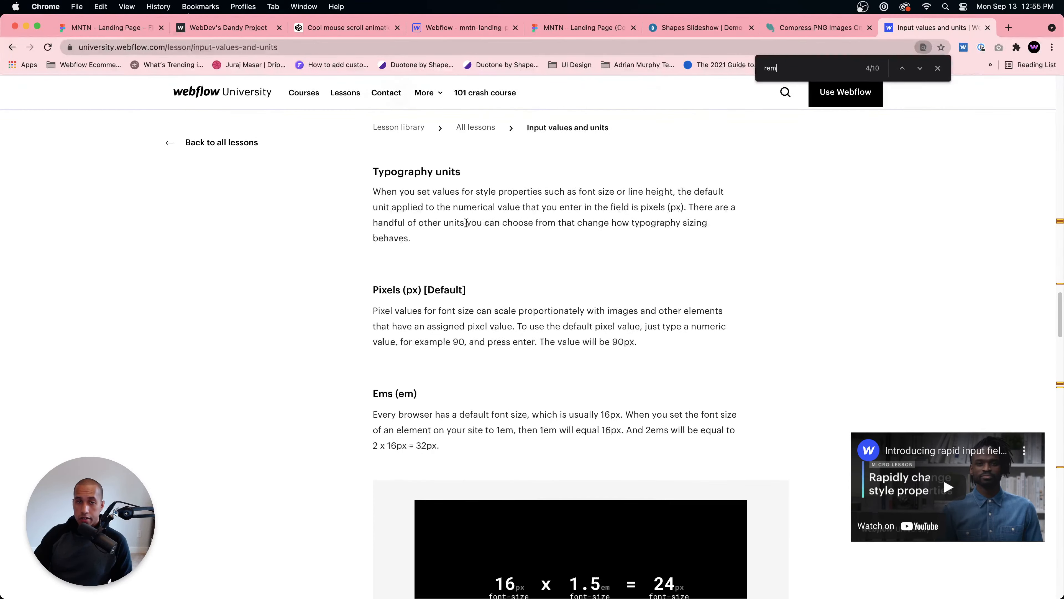
Step: Return to the search results and look through the Webflow forum thread Responsive Font Sizes (em, rem)?
{"action": "left_click", "coordinate": [12, 47]}
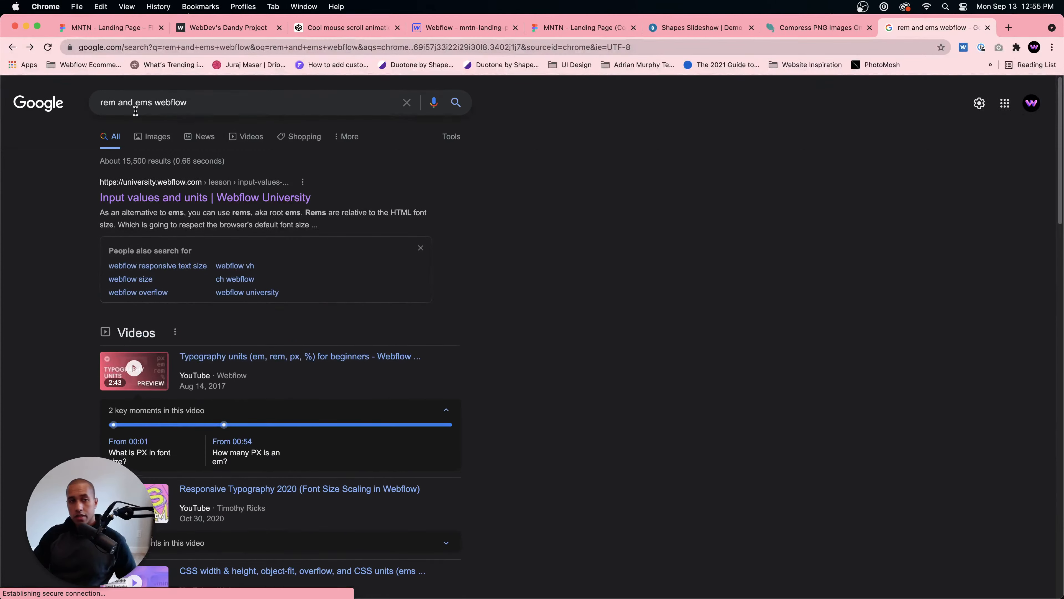
{"action": "left_click", "coordinate": [173, 103]}
{"action": "scroll", "coordinate": [601, 415], "scroll_direction": "down", "scroll_amount": 10}
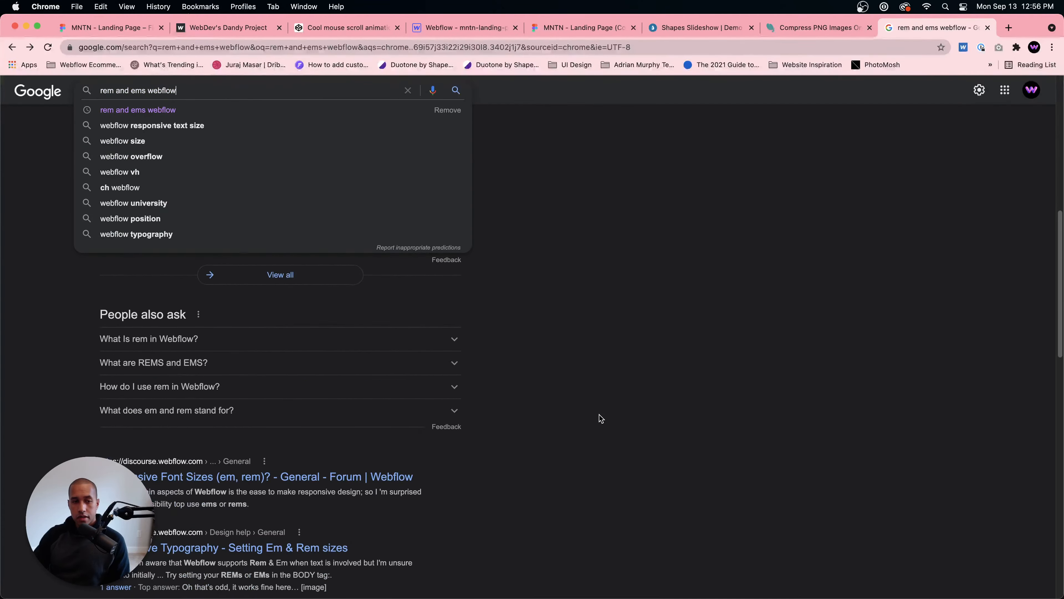
{"action": "left_click", "coordinate": [595, 435]}
{"action": "scroll", "coordinate": [591, 441], "scroll_direction": "down", "scroll_amount": 3}
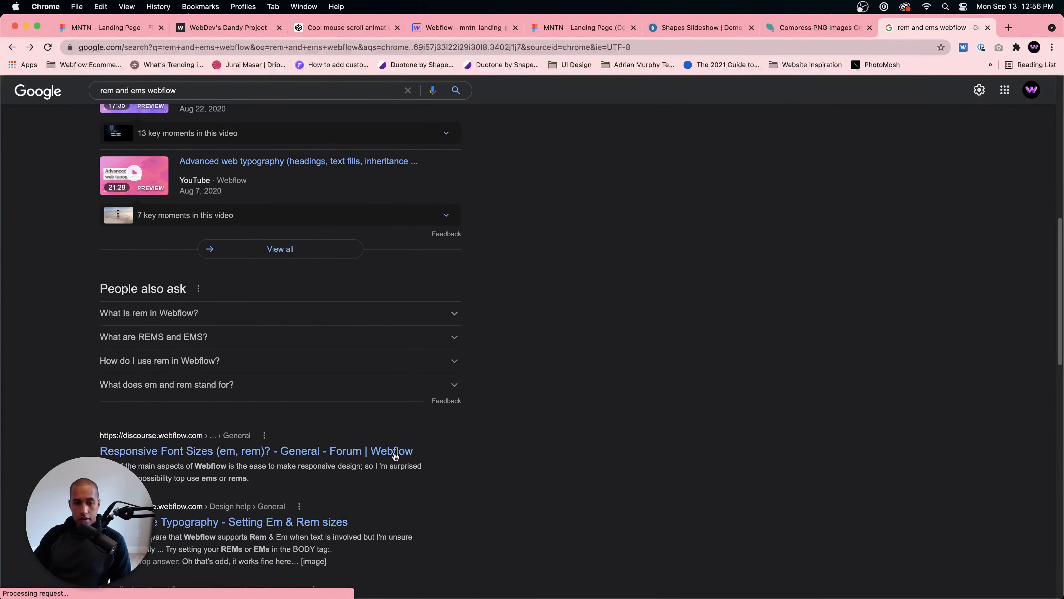
{"action": "left_click", "coordinate": [351, 460]}
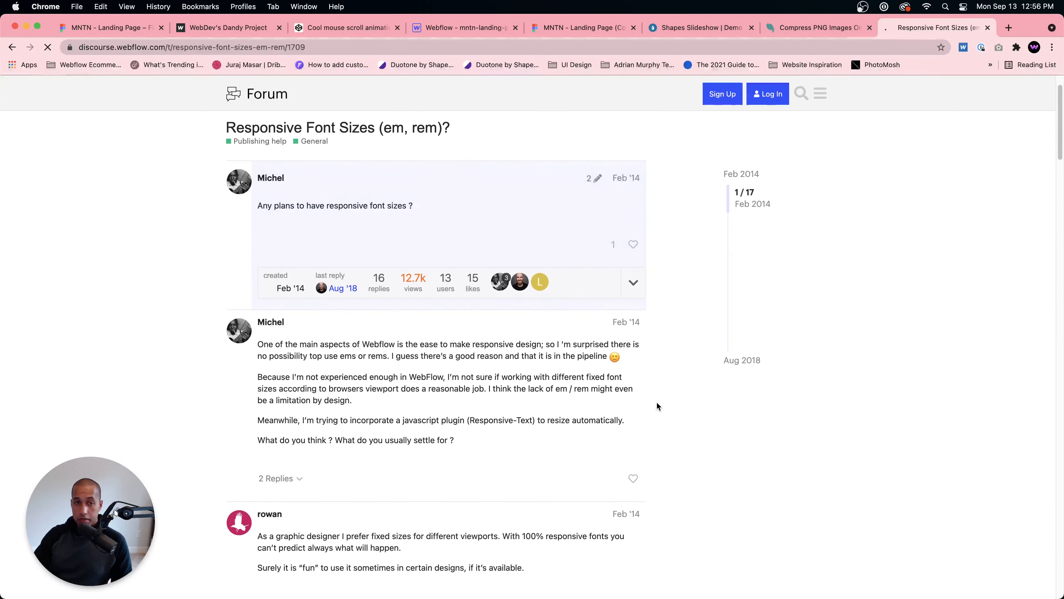
{"action": "scroll", "coordinate": [656, 406], "scroll_direction": "down", "scroll_amount": 2}
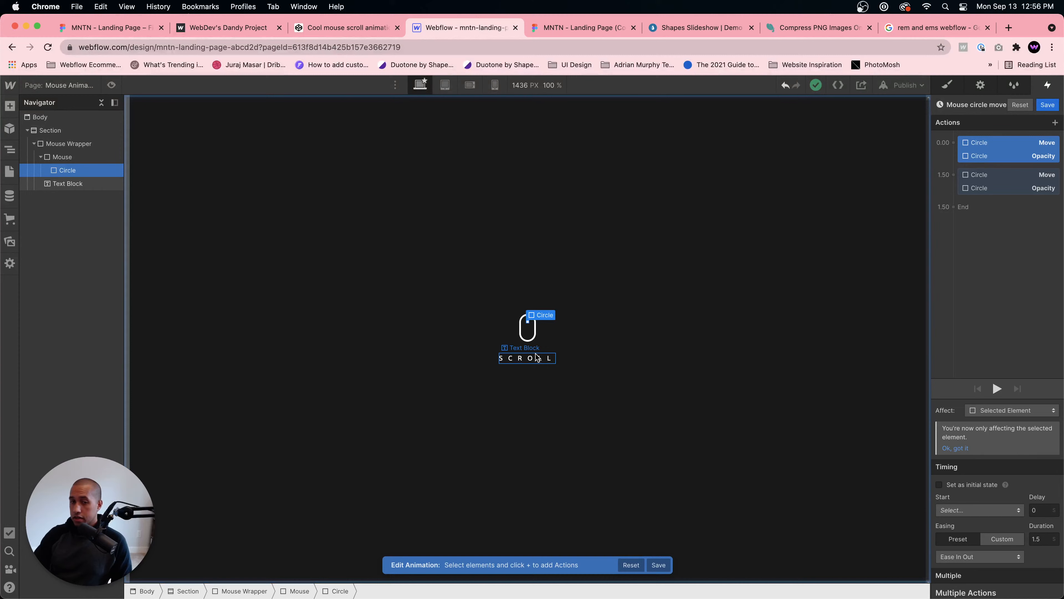
Step: Back in the Webflow Designer, set the SCROLL text block's font size to 0.8 em
{"action": "left_click", "coordinate": [68, 184]}
{"action": "key", "text": "s"}
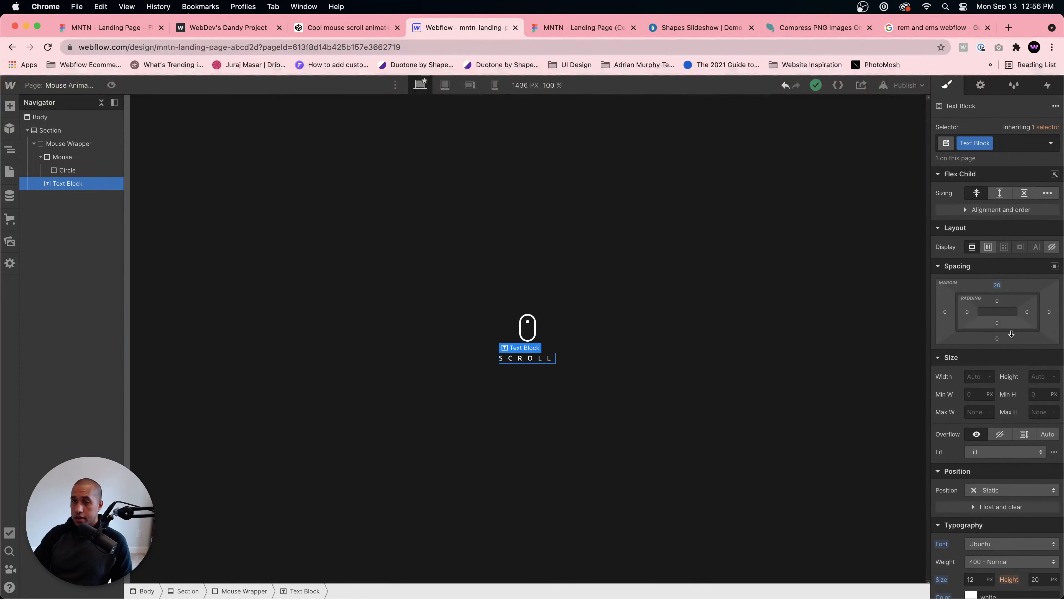
{"action": "scroll", "coordinate": [1012, 334], "scroll_direction": "down", "scroll_amount": 5}
{"action": "left_click", "coordinate": [975, 424]}
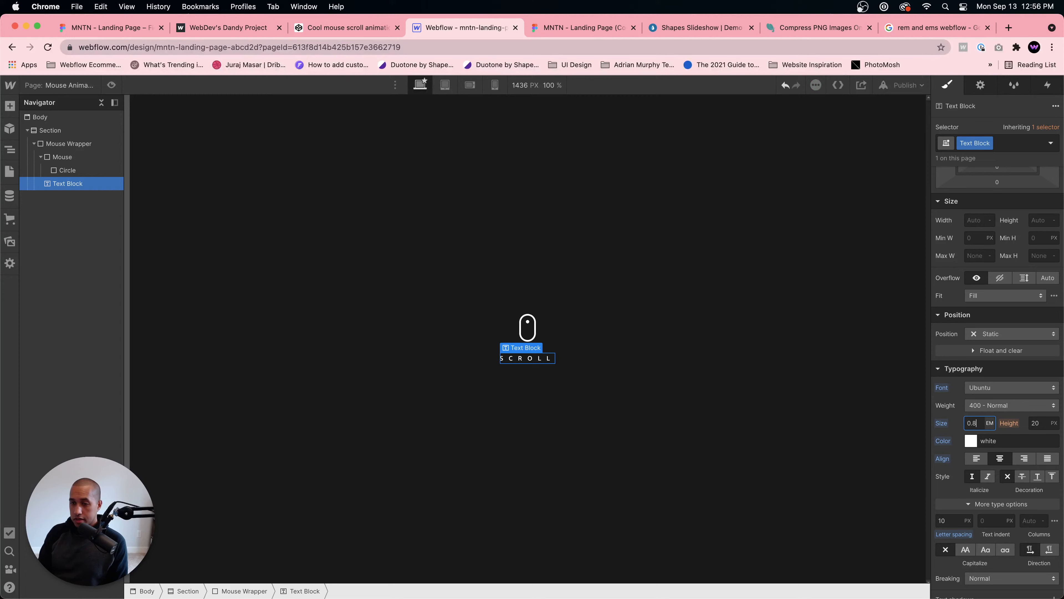
Step: Try a font size of 1.1 em on the SCROLL text block, returning it to 0.8 em
{"action": "left_click", "coordinate": [627, 257]}
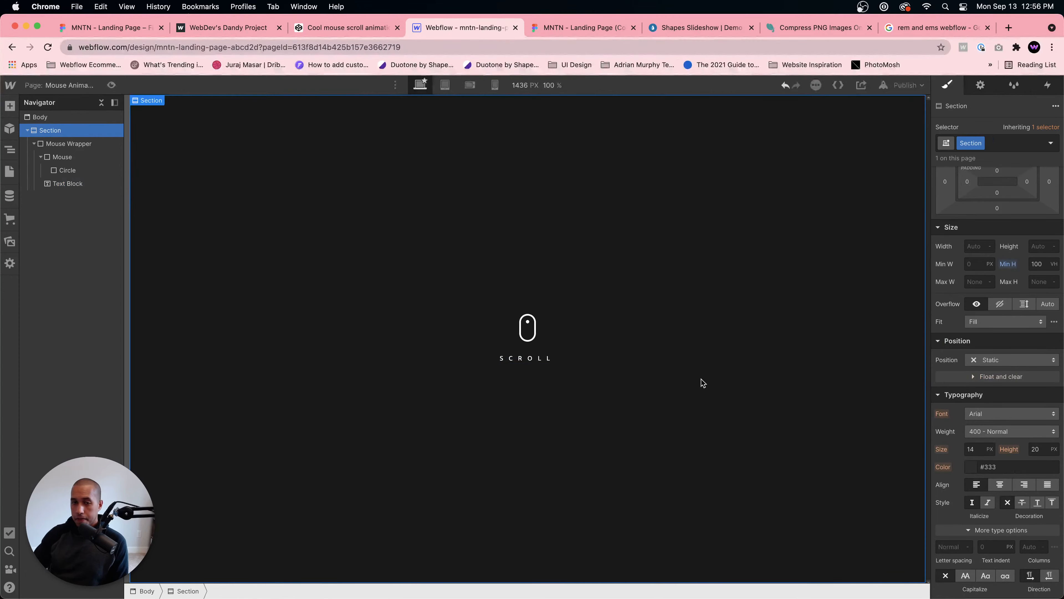
{"action": "left_click", "coordinate": [545, 359]}
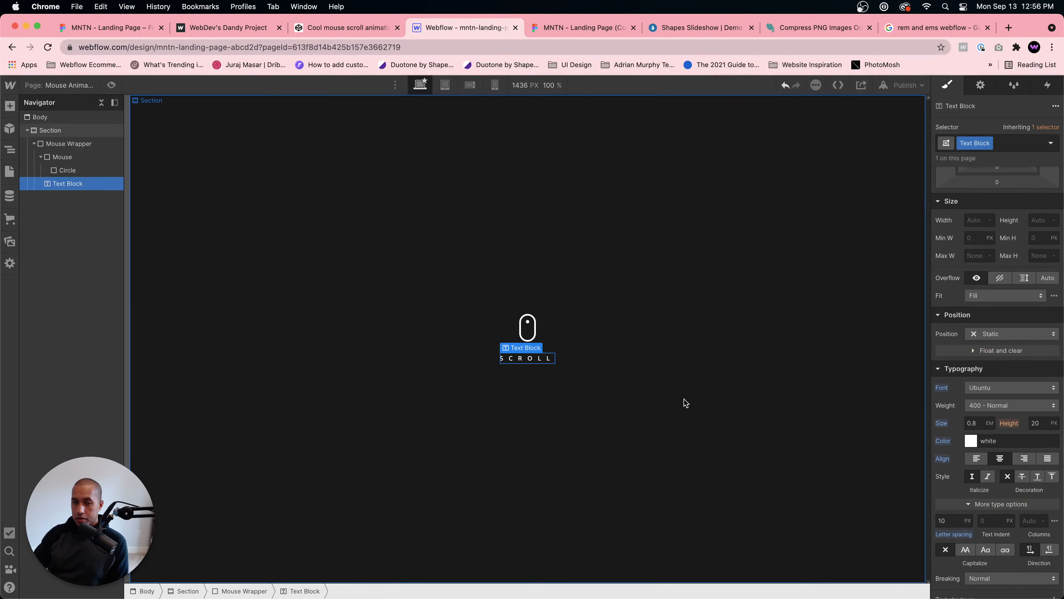
{"action": "left_click", "coordinate": [987, 423]}
{"action": "type", "text": "1.1"}
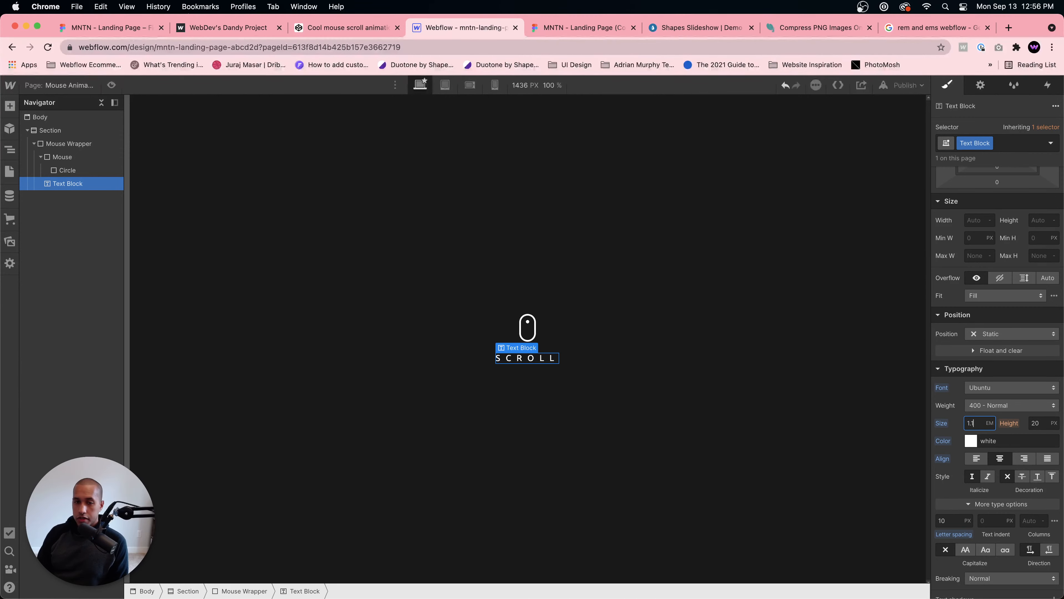
{"action": "key", "text": "BackSpace"}
{"action": "key", "text": "BackSpace"}
{"action": "key", "text": "BackSpace"}
{"action": "type", "text": "0.8"}
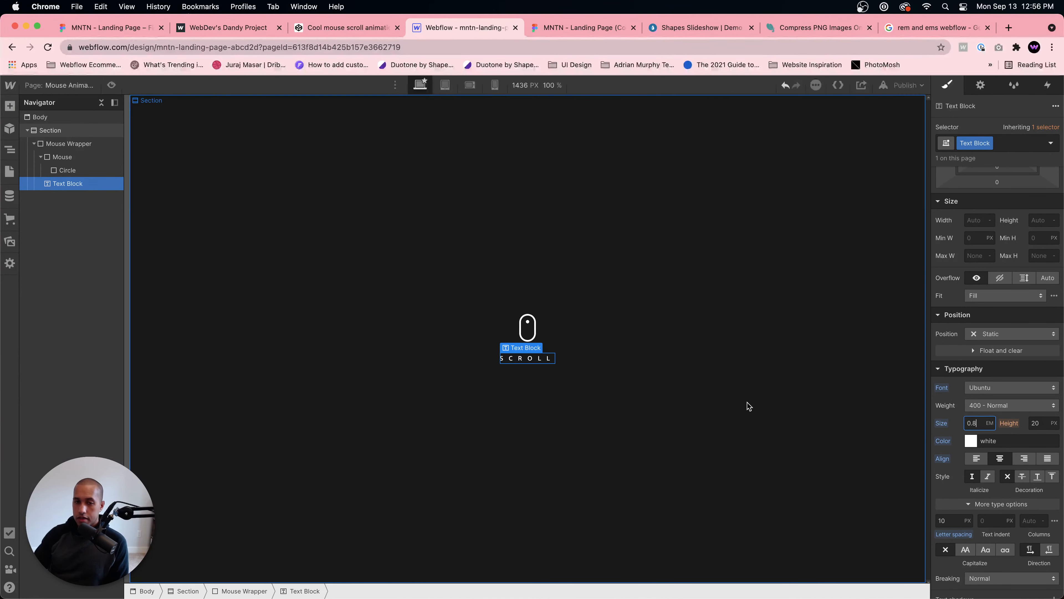
Step: Publish the site to the selected webflow.io domain
{"action": "left_click", "coordinate": [746, 404]}
{"action": "left_click", "coordinate": [905, 85]}
{"action": "left_click", "coordinate": [871, 222]}
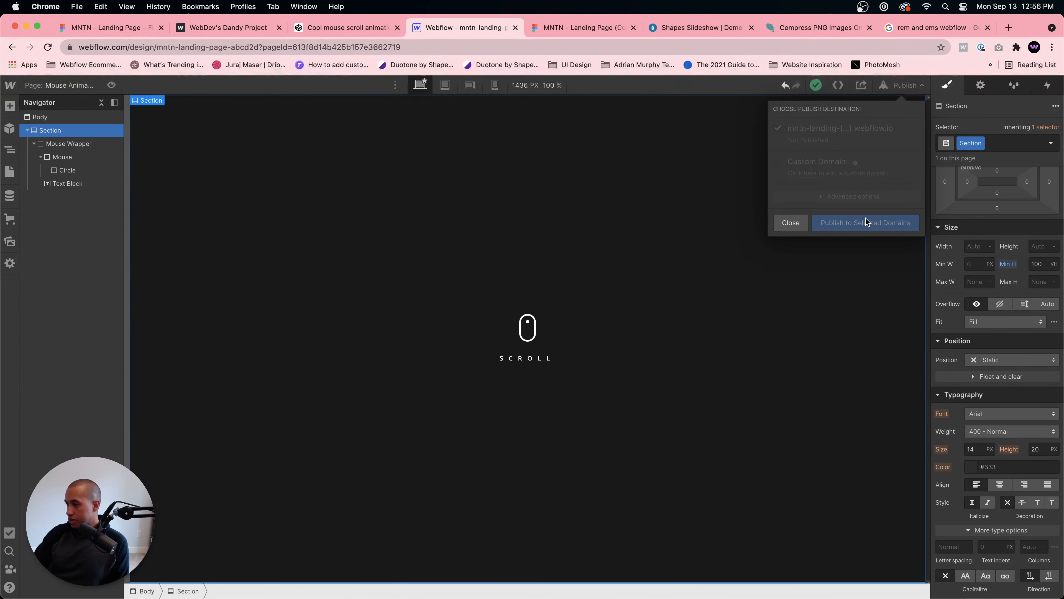
Step: Add a class named Body to the page's Body element and set its font size to 2 rem
{"action": "left_click", "coordinate": [40, 116]}
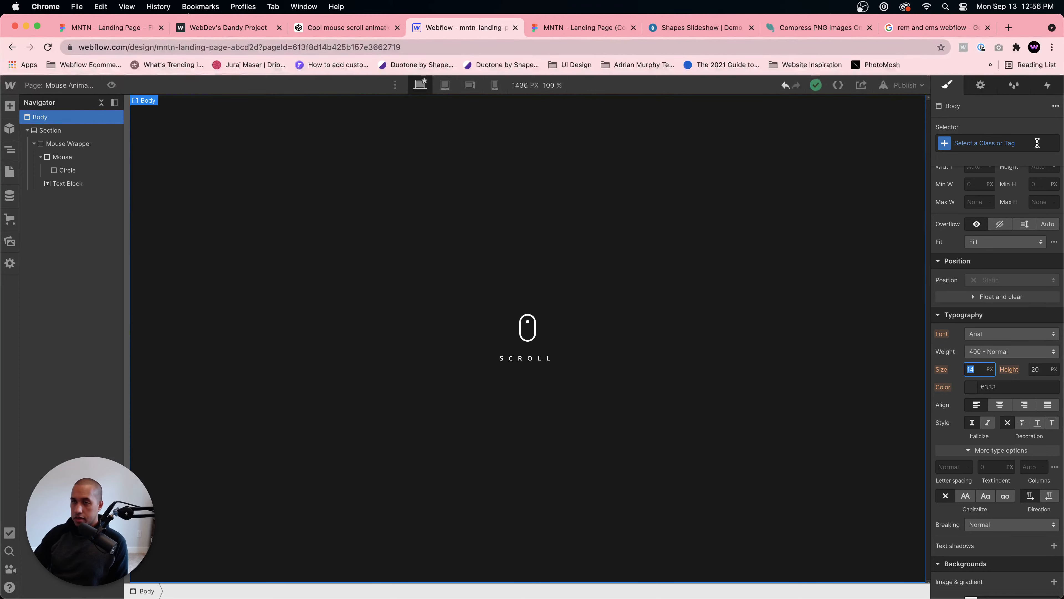
{"action": "left_click", "coordinate": [1005, 143]}
{"action": "type", "text": "Body"}
{"action": "key", "text": "Return"}
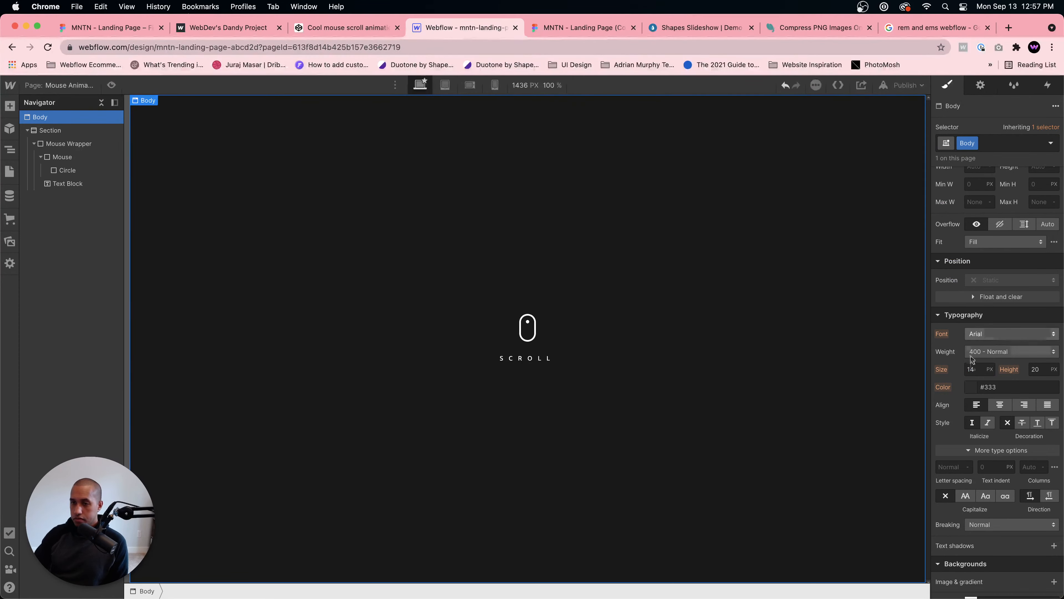
{"action": "left_click", "coordinate": [980, 369]}
{"action": "type", "text": "2"}
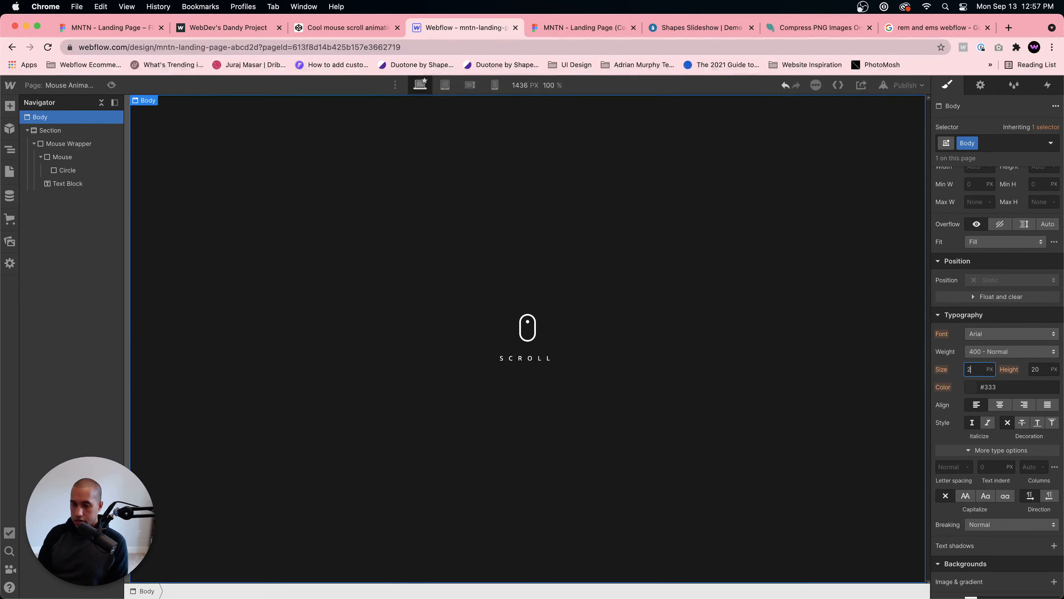
{"action": "type", "text": "rem"}
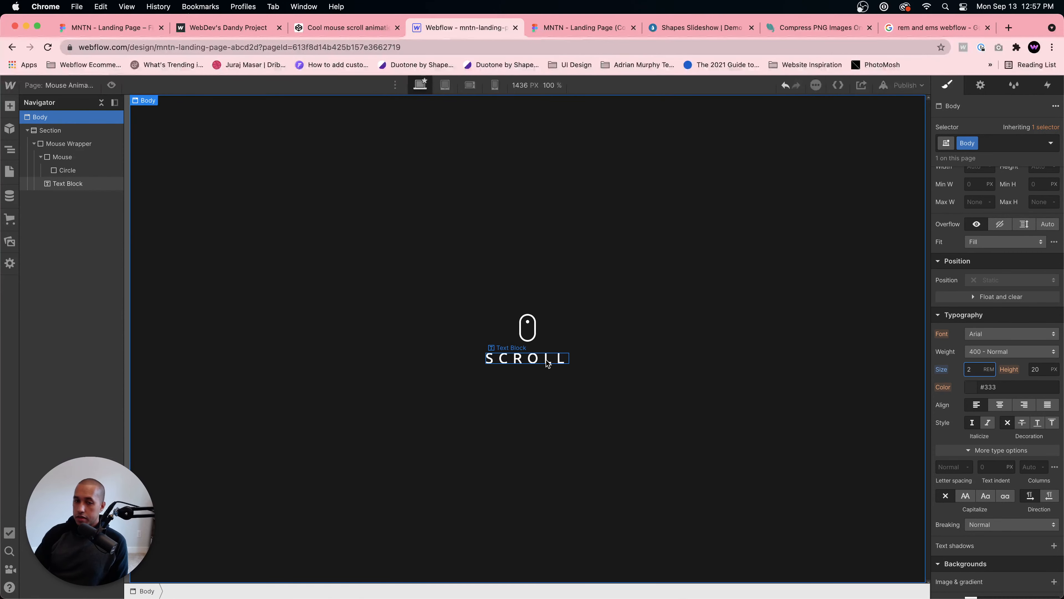
Step: Set the Body class's font size to 1 rem and check the SCROLL text block's size settings
{"action": "key", "text": "BackSpace"}
{"action": "type", "text": "1"}
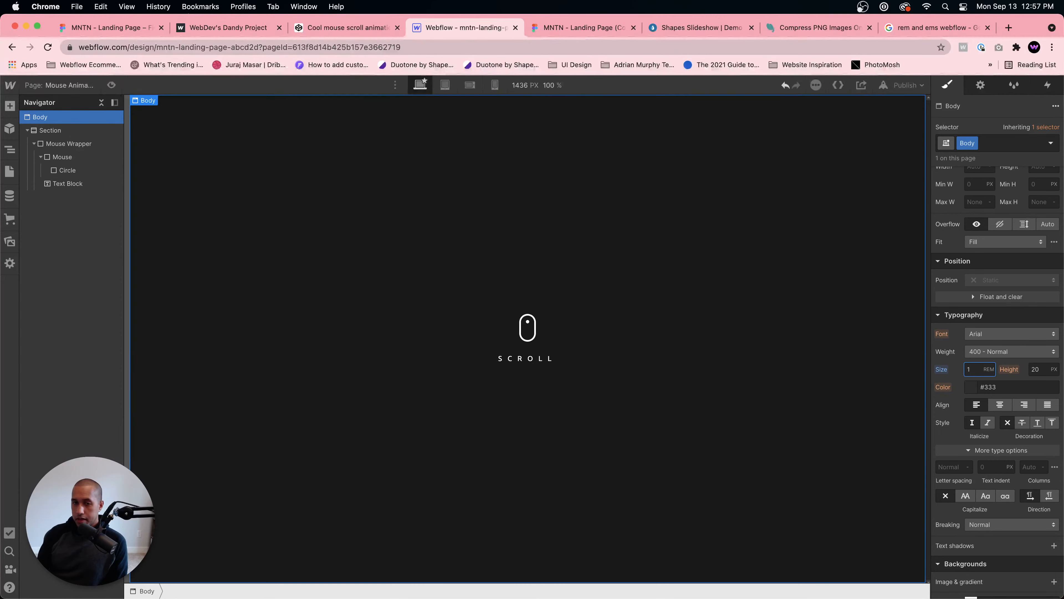
{"action": "left_click", "coordinate": [518, 360]}
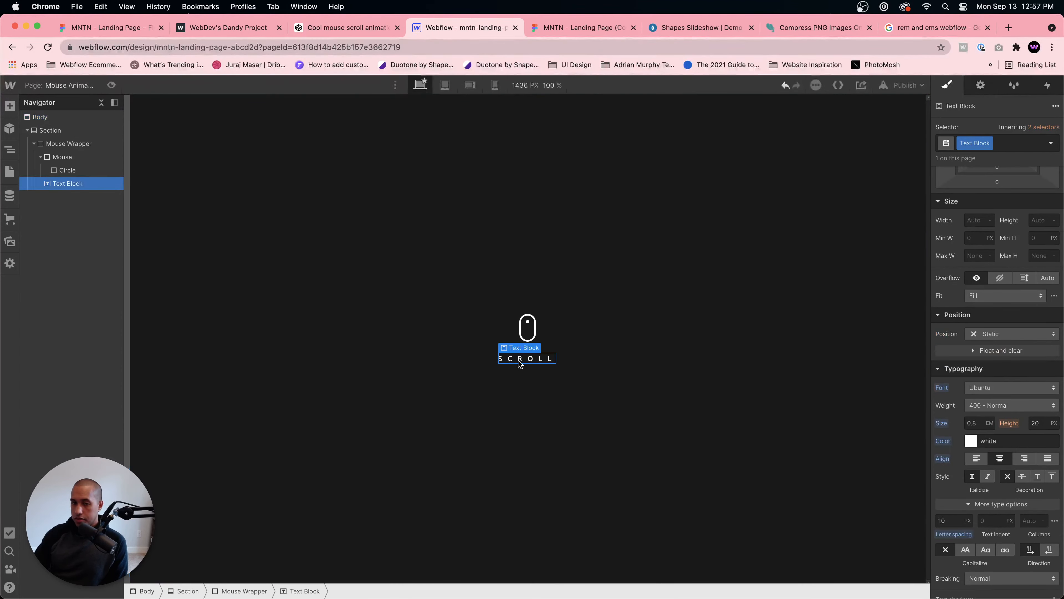
{"action": "left_click", "coordinate": [587, 350]}
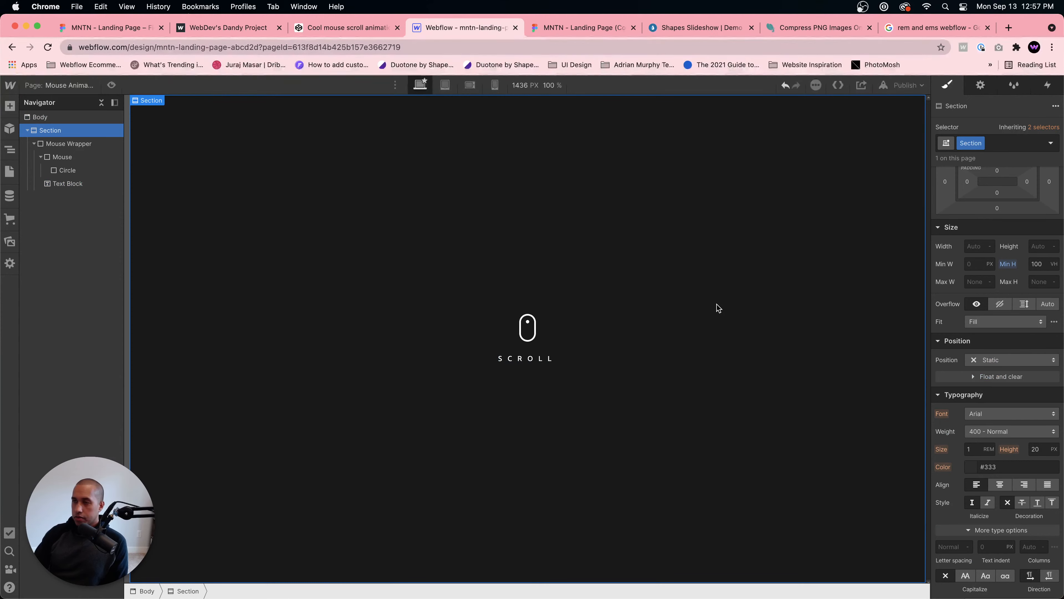
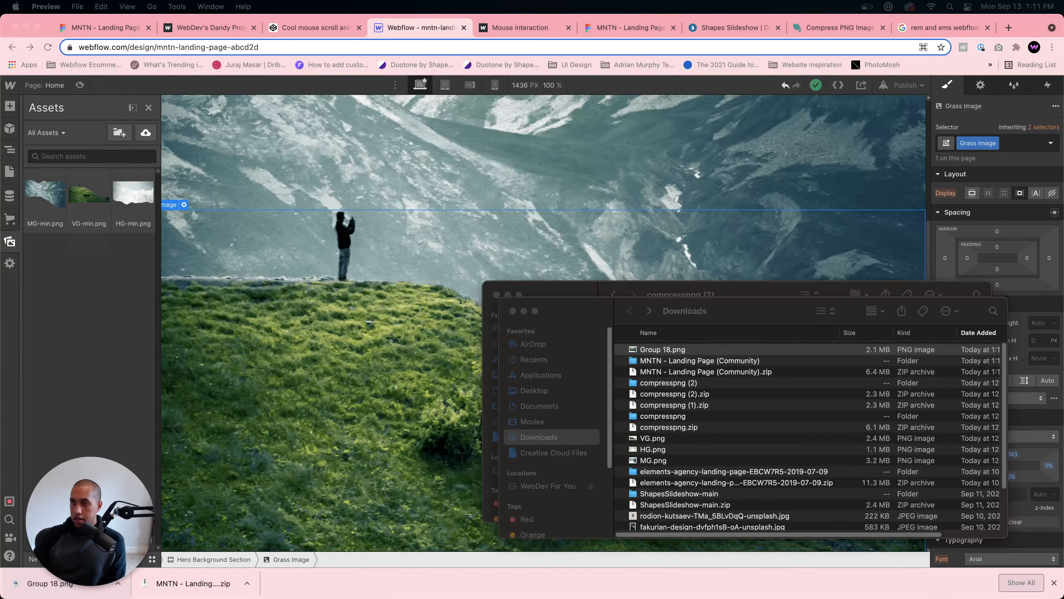
Step: Switch to the Compress PNG site, reload it, compress Group 18.png from the Downloads folder and download the compressed file
{"action": "left_click", "coordinate": [837, 27]}
{"action": "left_click", "coordinate": [268, 572]}
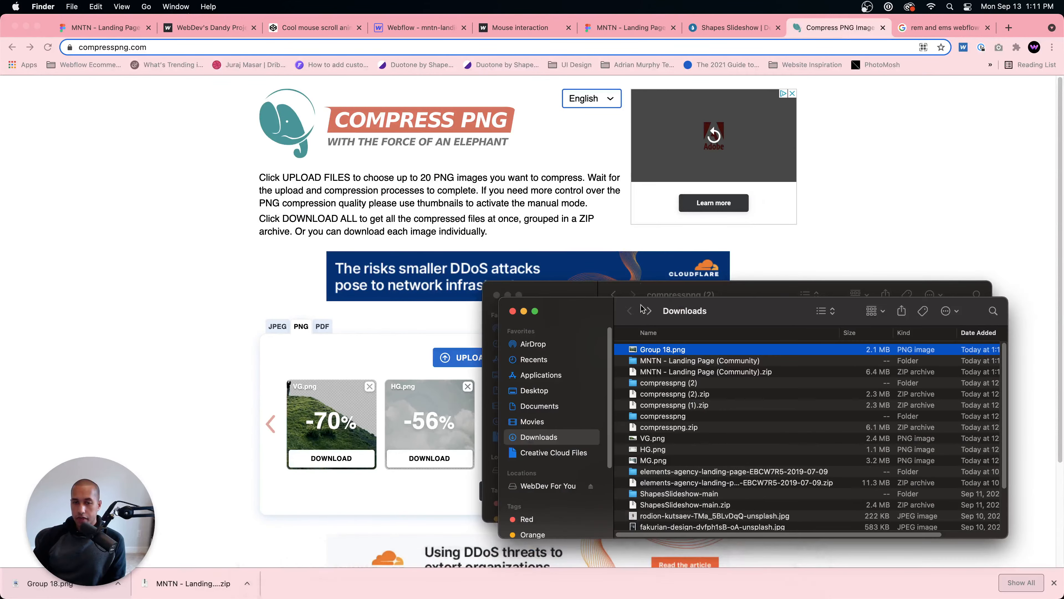
{"action": "left_click", "coordinate": [193, 317]}
{"action": "left_click", "coordinate": [49, 51]}
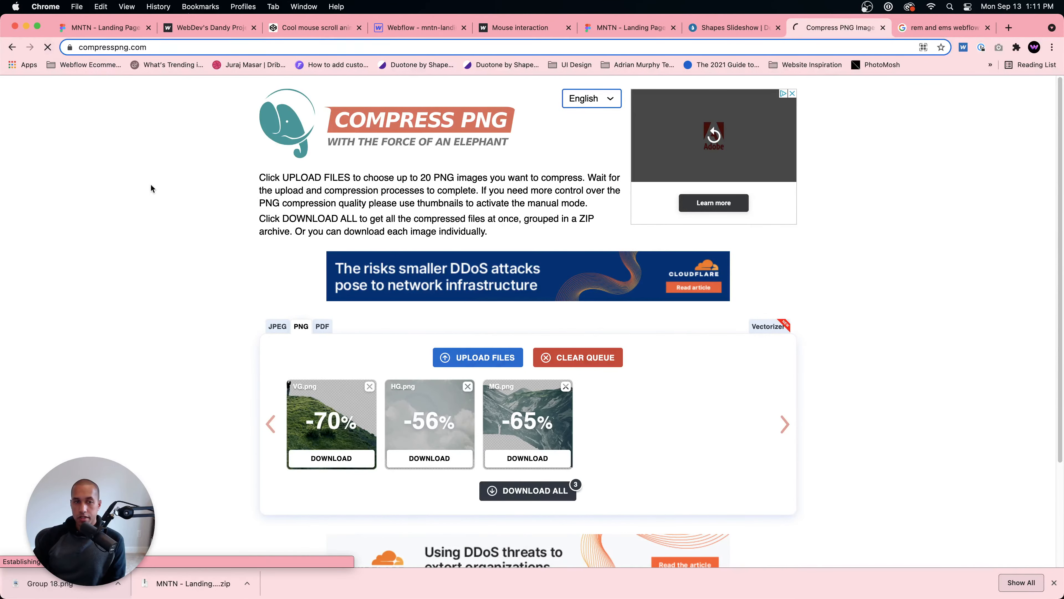
{"action": "left_click", "coordinate": [269, 571]}
{"action": "left_click_drag", "start_coordinate": [653, 349], "coordinate": [356, 439]}
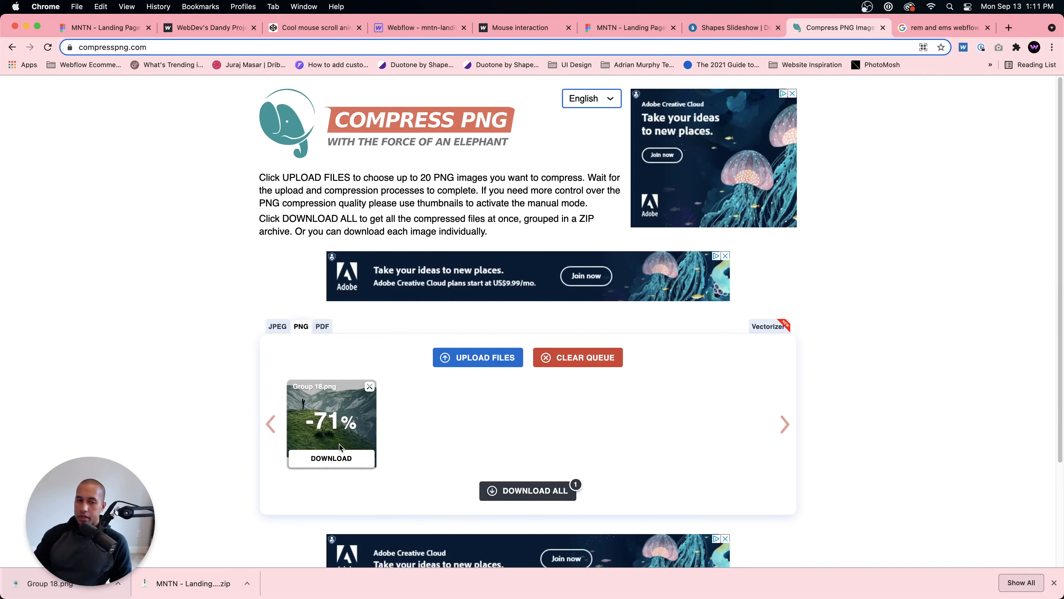
{"action": "left_click", "coordinate": [328, 457]}
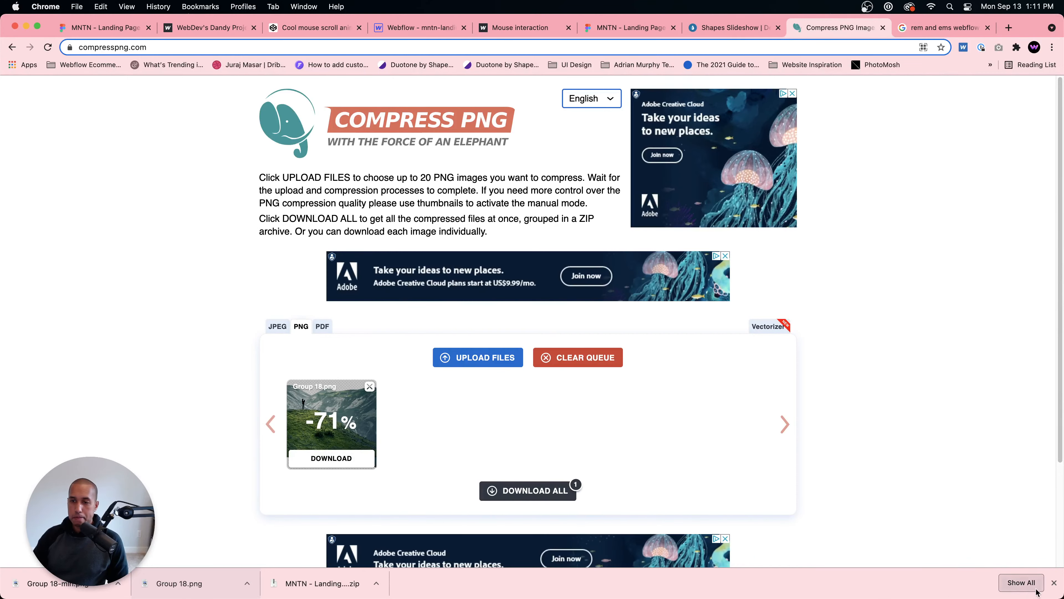
{"action": "left_click", "coordinate": [1054, 582]}
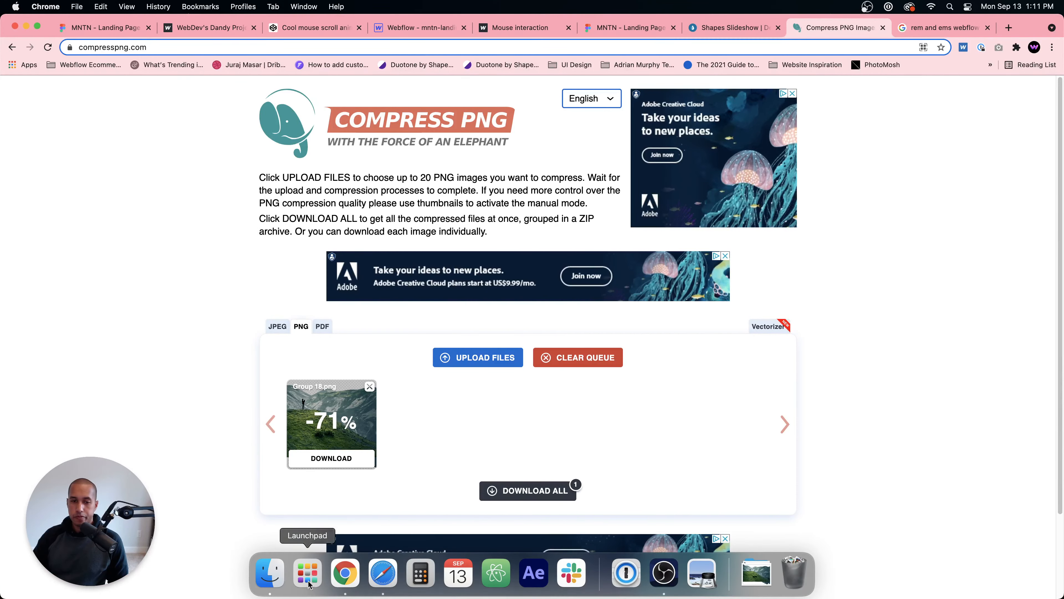
Step: Back in the Webflow Designer, upload Group 18-min.png from the Downloads folder to the site's assets
{"action": "left_click", "coordinate": [269, 570]}
{"action": "left_click", "coordinate": [671, 354]}
{"action": "right_click", "coordinate": [663, 352]}
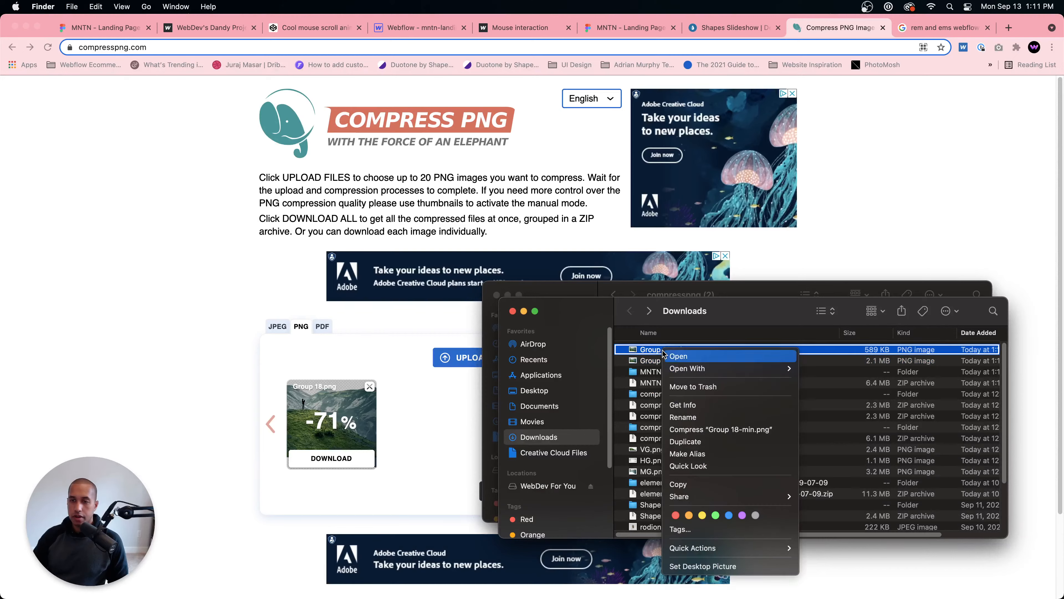
{"action": "left_click", "coordinate": [183, 28]}
{"action": "left_click", "coordinate": [396, 28]}
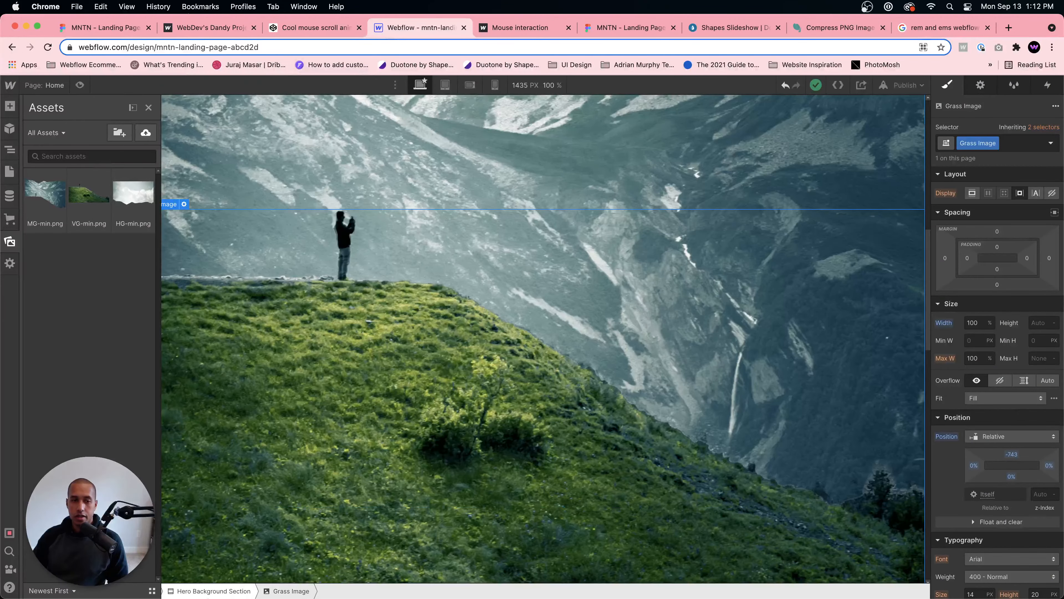
{"action": "left_click", "coordinate": [269, 573]}
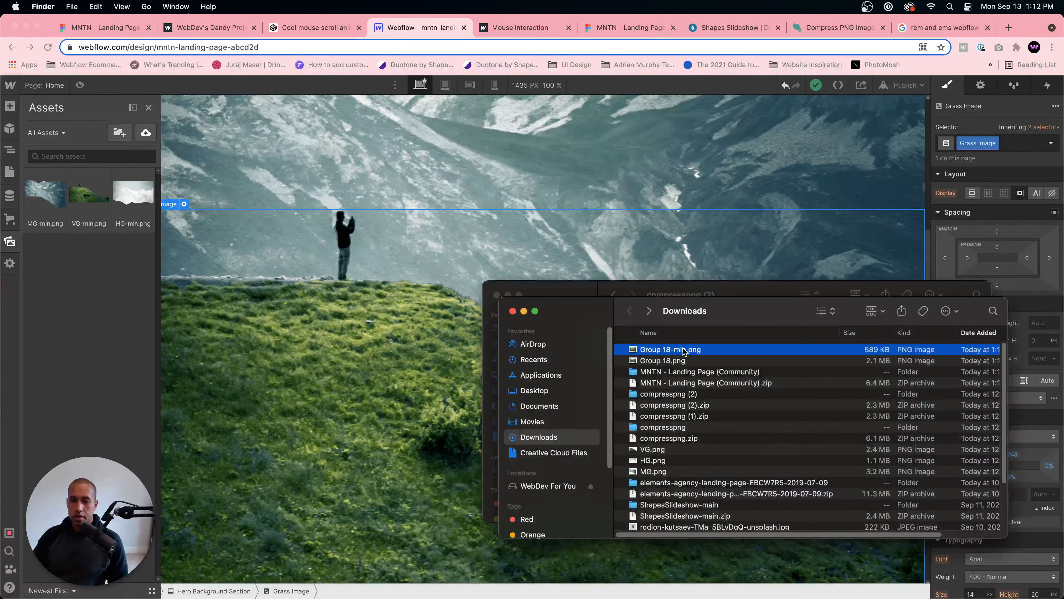
{"action": "left_click_drag", "start_coordinate": [683, 351], "coordinate": [63, 193]}
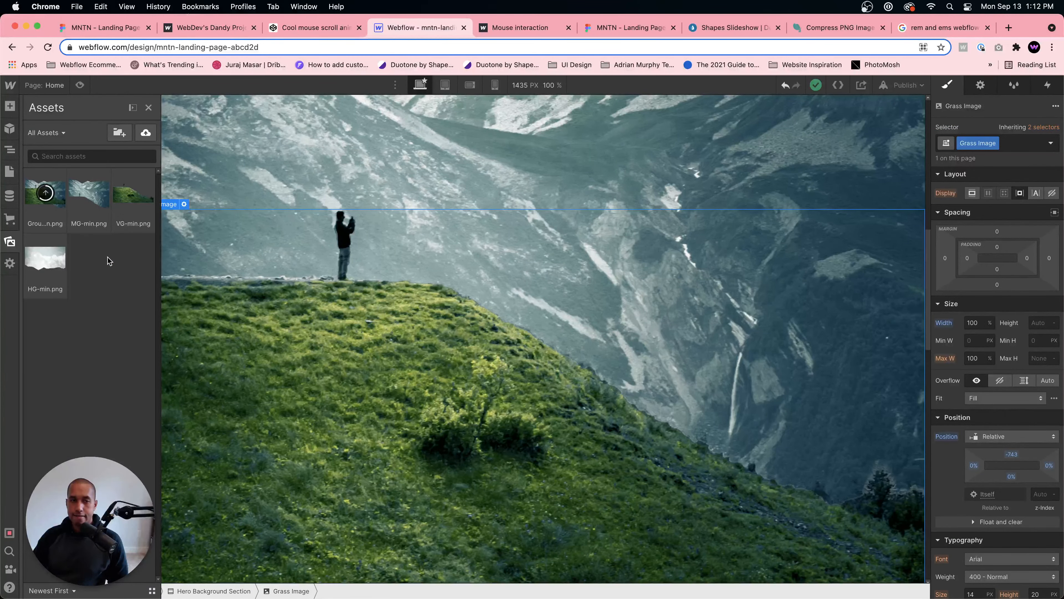
Step: Delete the Grass Image from the Hero Background Section and replace the Mountain Image's picture with Group 18-min.png
{"action": "key", "text": "z"}
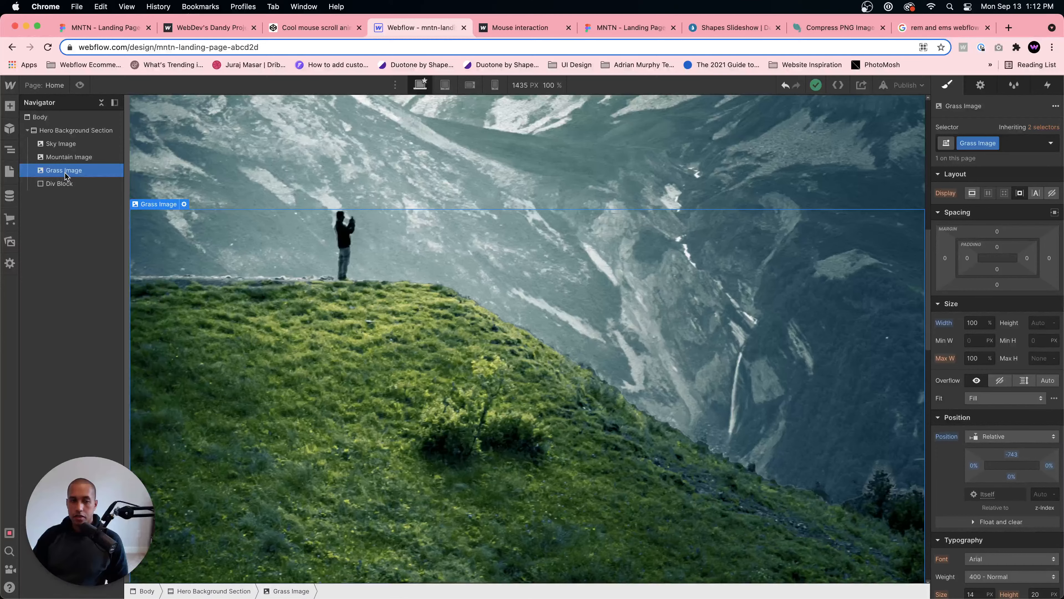
{"action": "key", "text": "Delete"}
{"action": "left_click", "coordinate": [69, 157]}
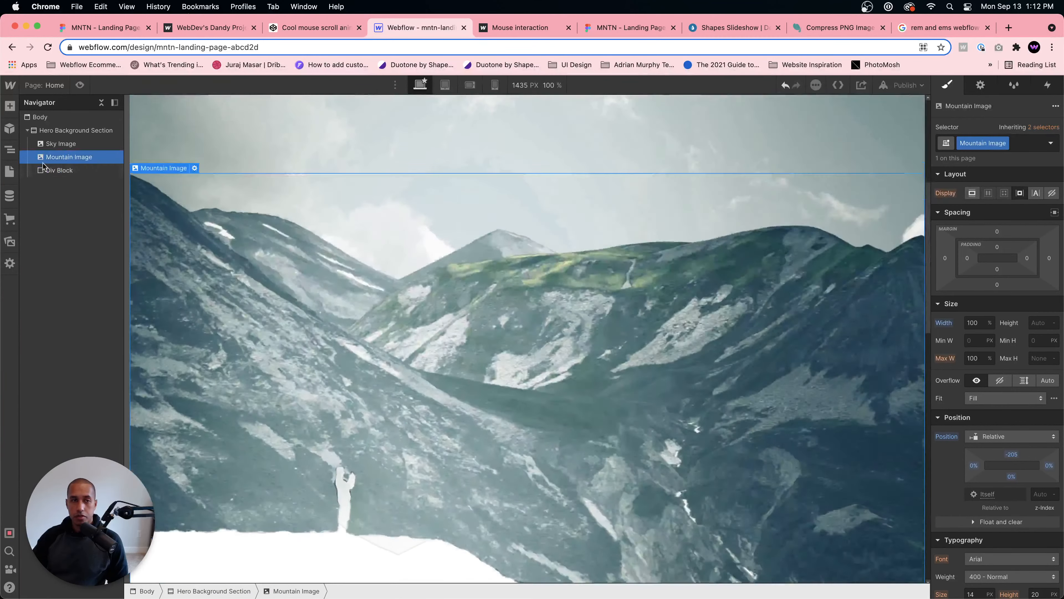
{"action": "scroll", "coordinate": [271, 291], "scroll_direction": "up", "scroll_amount": 5}
{"action": "left_click", "coordinate": [194, 333]}
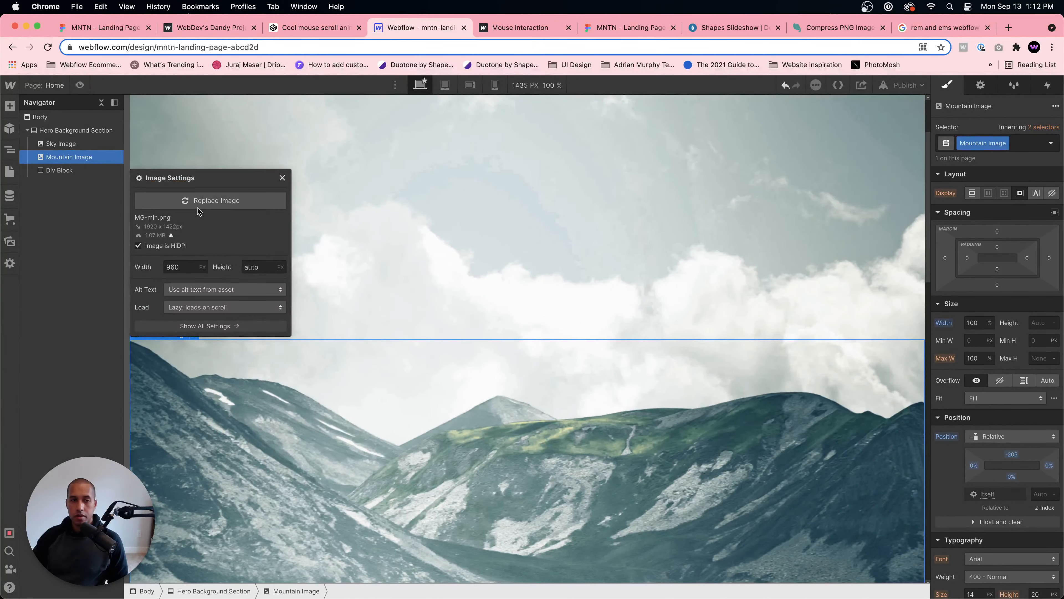
{"action": "left_click", "coordinate": [187, 206]}
{"action": "left_click", "coordinate": [44, 204]}
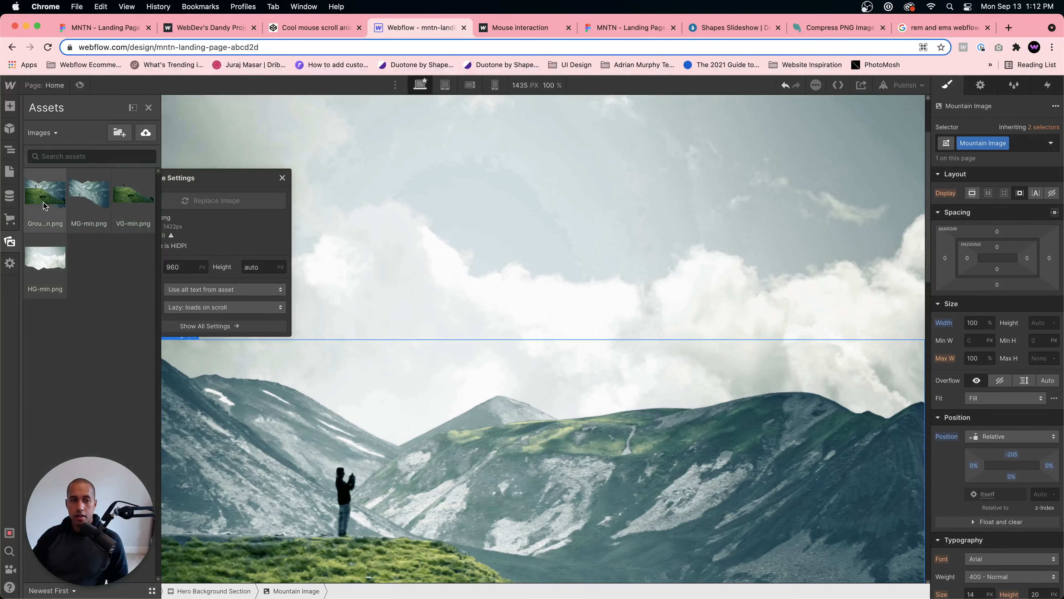
{"action": "left_click", "coordinate": [514, 309]}
Step: Preview the Home page and examine how the combined mountain image moves over the sky in the hero
{"action": "scroll", "coordinate": [525, 336], "scroll_direction": "down", "scroll_amount": 2}
{"action": "scroll", "coordinate": [524, 338], "scroll_direction": "up", "scroll_amount": 5}
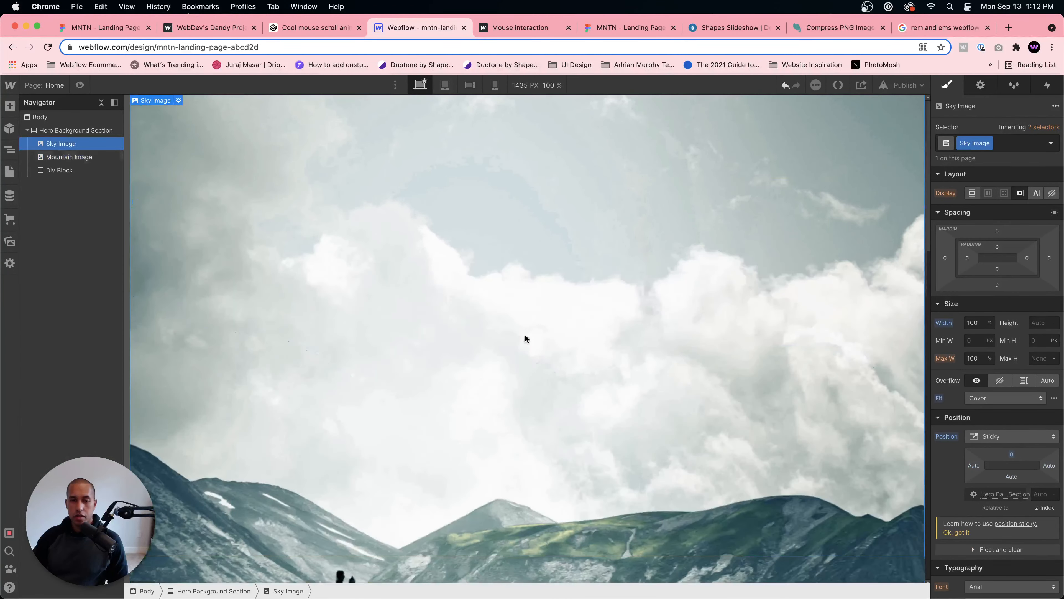
{"action": "left_click", "coordinate": [80, 85]}
{"action": "scroll", "coordinate": [517, 284], "scroll_direction": "down", "scroll_amount": 6}
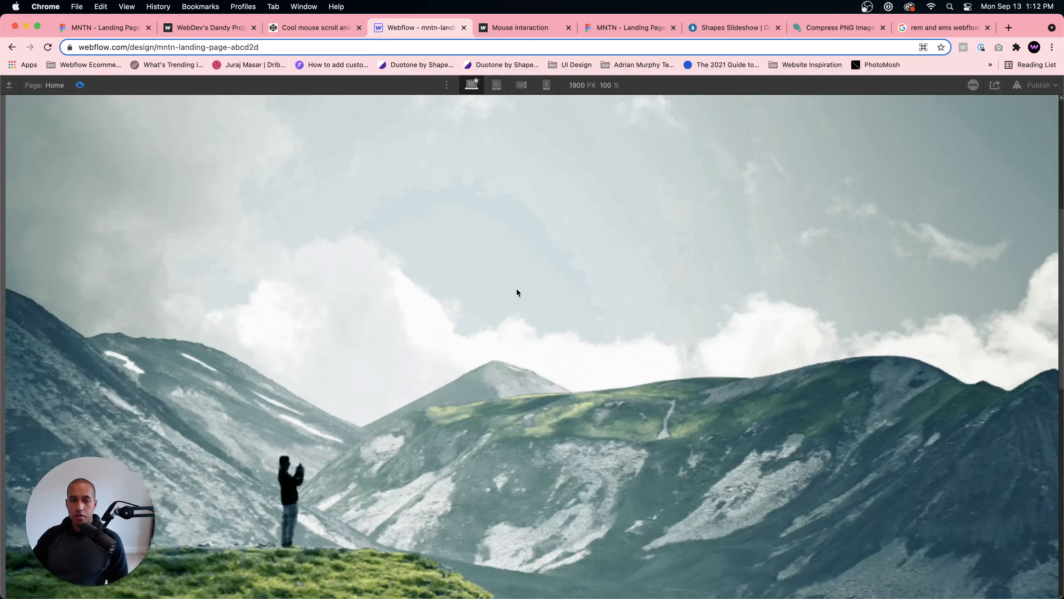
{"action": "scroll", "coordinate": [517, 289], "scroll_direction": "up", "scroll_amount": 6}
{"action": "scroll", "coordinate": [516, 290], "scroll_direction": "down", "scroll_amount": 6}
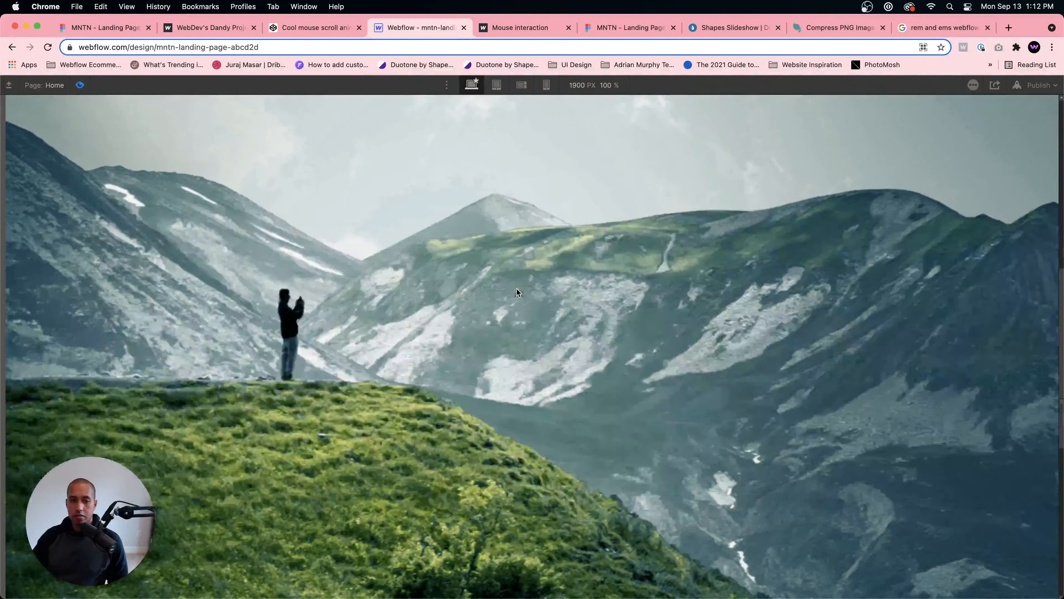
{"action": "scroll", "coordinate": [516, 288], "scroll_direction": "up", "scroll_amount": 6}
{"action": "scroll", "coordinate": [517, 287], "scroll_direction": "down", "scroll_amount": 6}
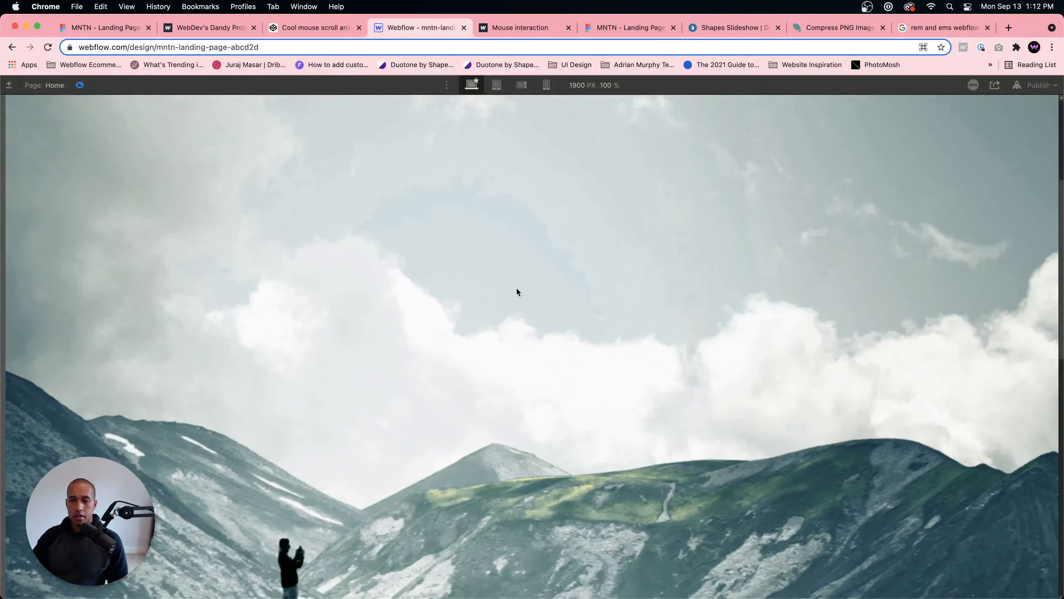
{"action": "scroll", "coordinate": [516, 287], "scroll_direction": "up", "scroll_amount": 4}
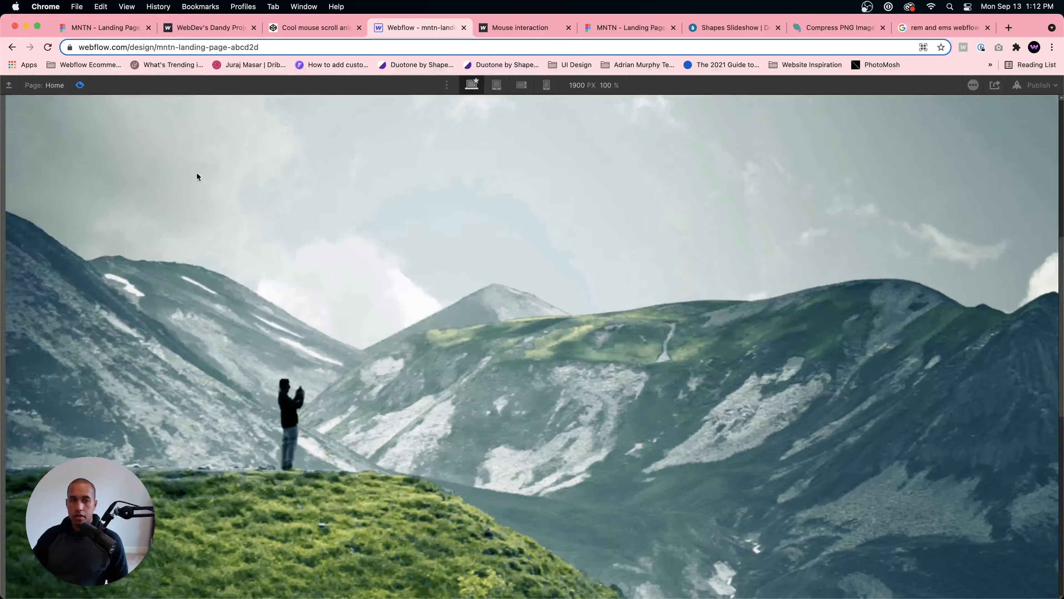
{"action": "left_click", "coordinate": [79, 86]}
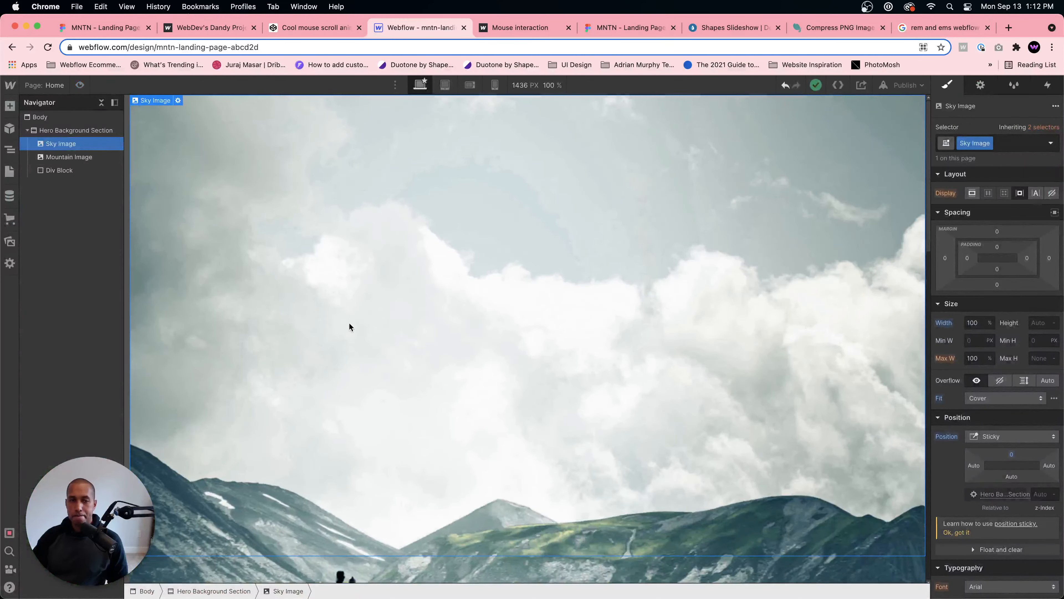
Step: Set the Mountain Image's top position offset to 0
{"action": "scroll", "coordinate": [341, 371], "scroll_direction": "down", "scroll_amount": 4}
{"action": "left_click", "coordinate": [321, 451]}
{"action": "scroll", "coordinate": [299, 389], "scroll_direction": "up", "scroll_amount": 4}
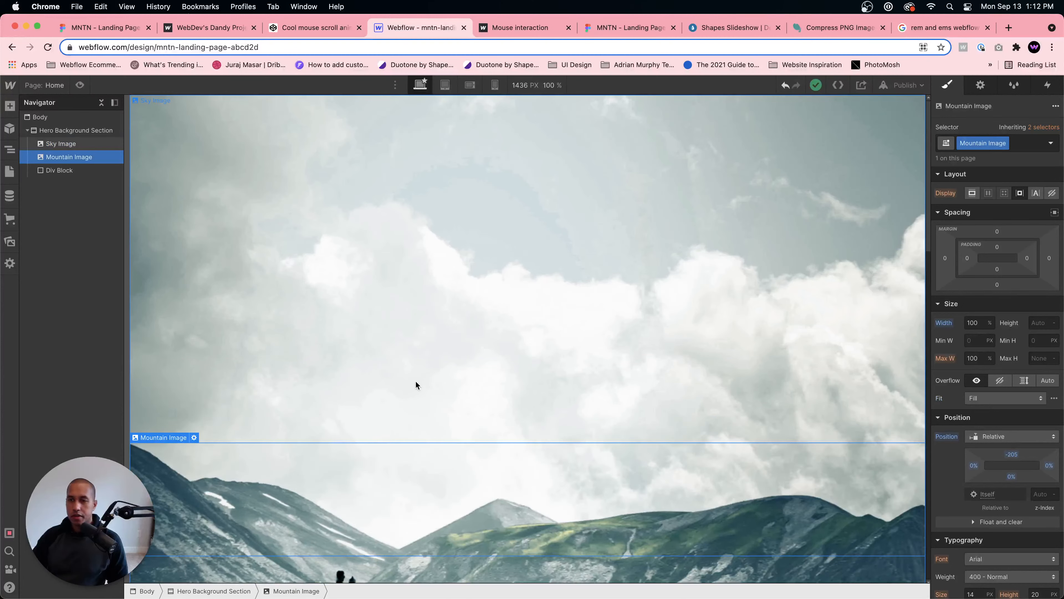
{"action": "left_click", "coordinate": [1011, 454]}
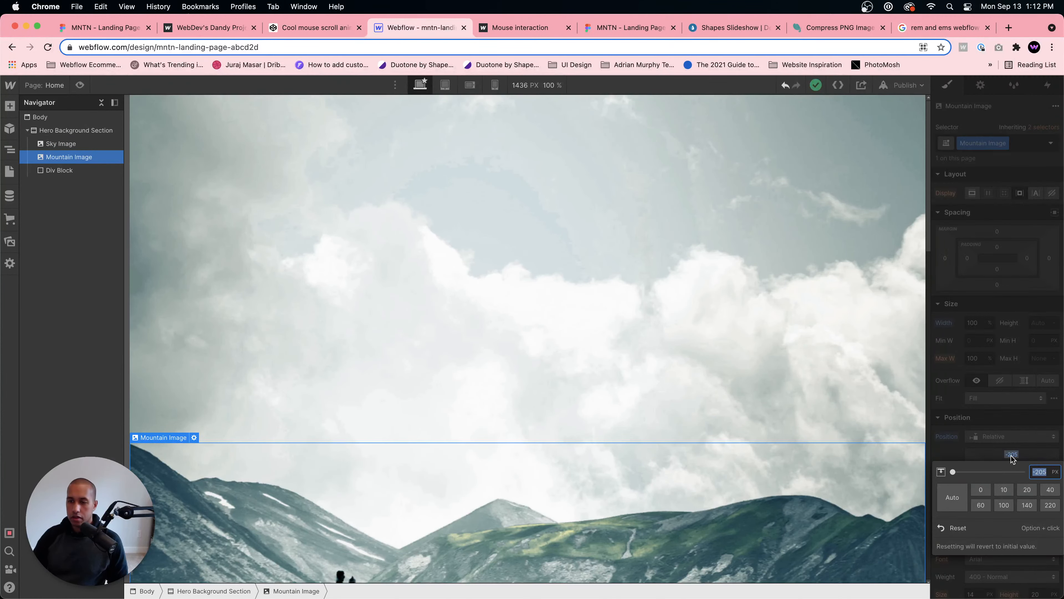
{"action": "type", "text": "0"}
{"action": "key", "text": "Return"}
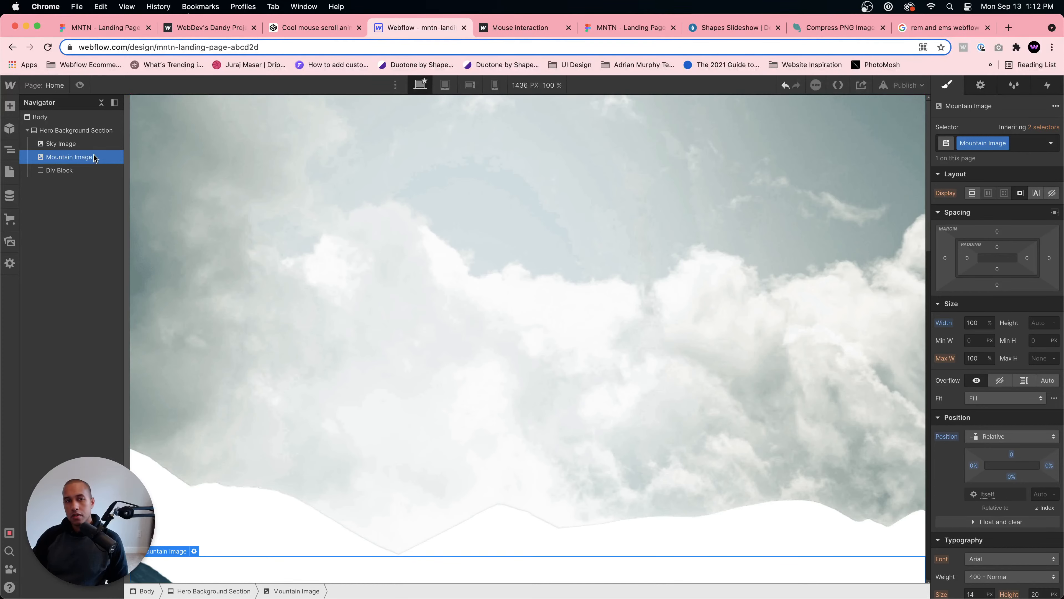
Step: Try positioning the Mountain Image as Absolute with a top offset of 25%
{"action": "left_click", "coordinate": [76, 131]}
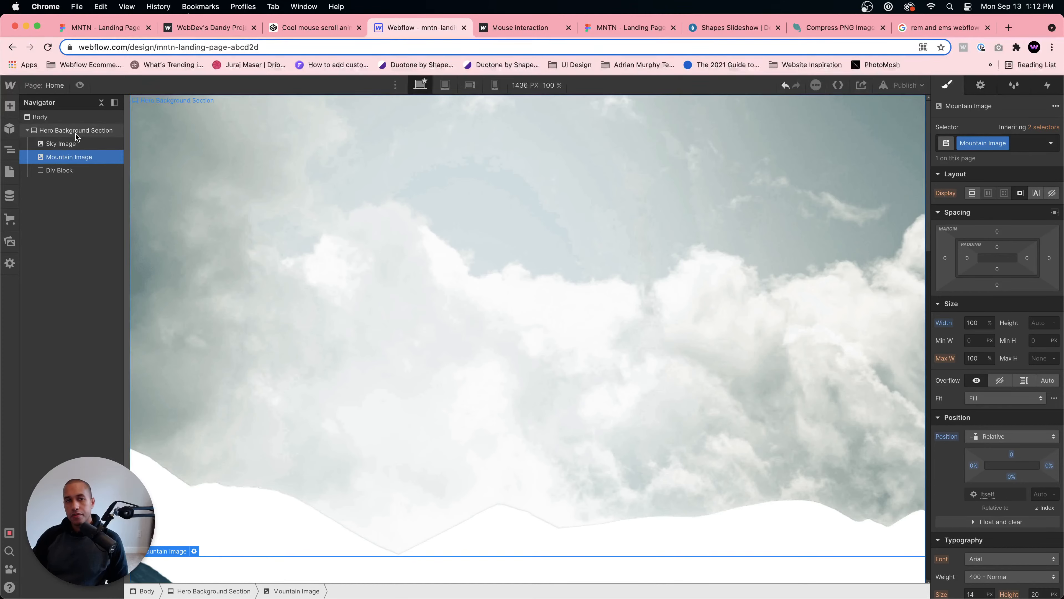
{"action": "left_click", "coordinate": [77, 158]}
{"action": "left_click", "coordinate": [1006, 436]}
{"action": "left_click", "coordinate": [1003, 449]}
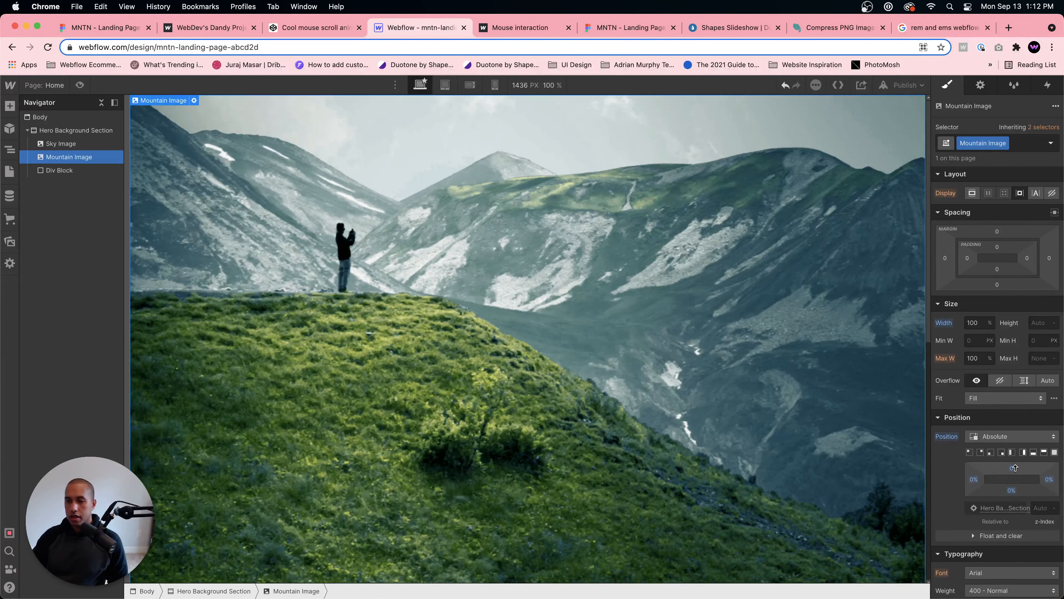
{"action": "left_click_drag", "start_coordinate": [1011, 468], "coordinate": [1011, 594]}
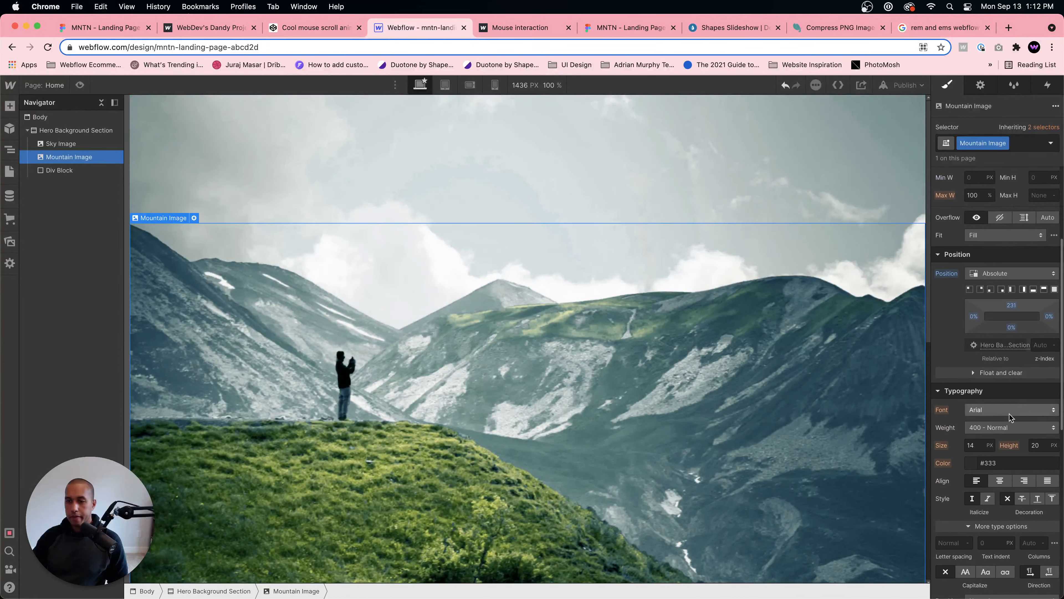
{"action": "left_click", "coordinate": [1010, 306]}
{"action": "type", "text": "25"}
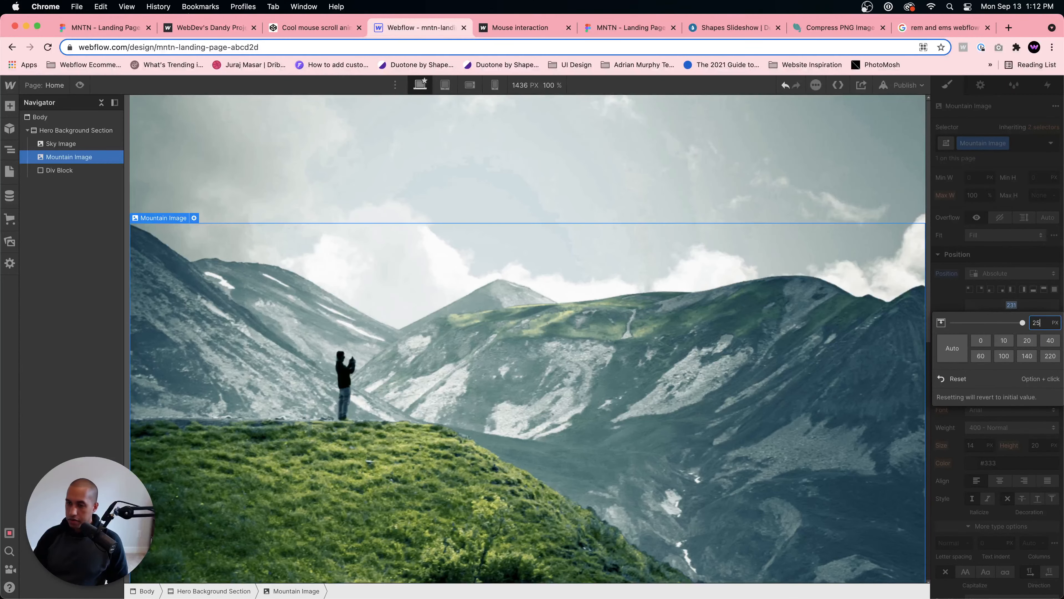
{"action": "type", "text": "%"}
{"action": "key", "text": "Return"}
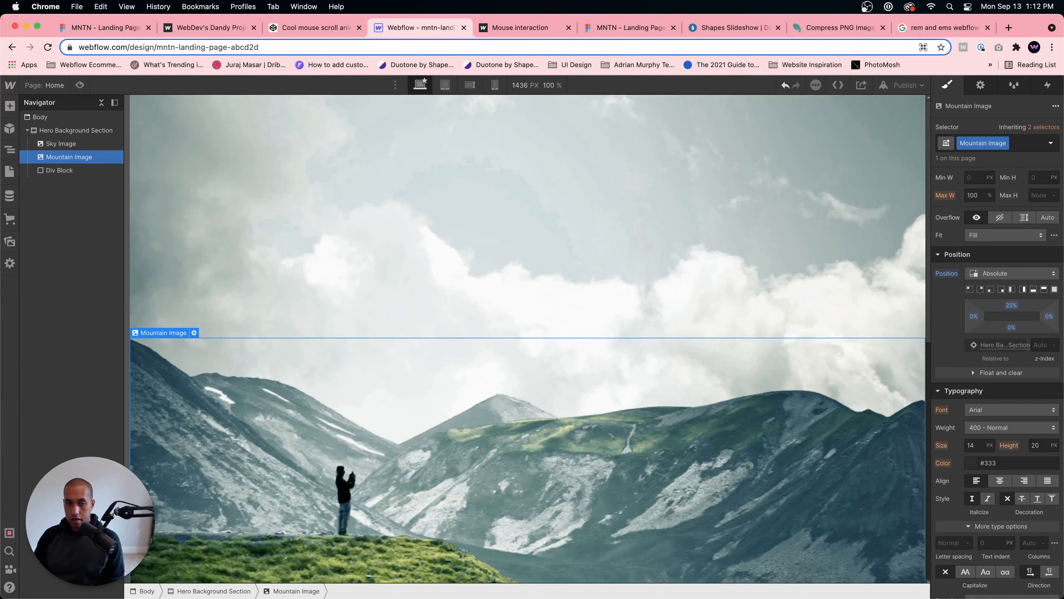
Step: Preview the Home page and examine how the absolutely positioned mountain image scrolls over the sky
{"action": "key", "text": "super+shift+p"}
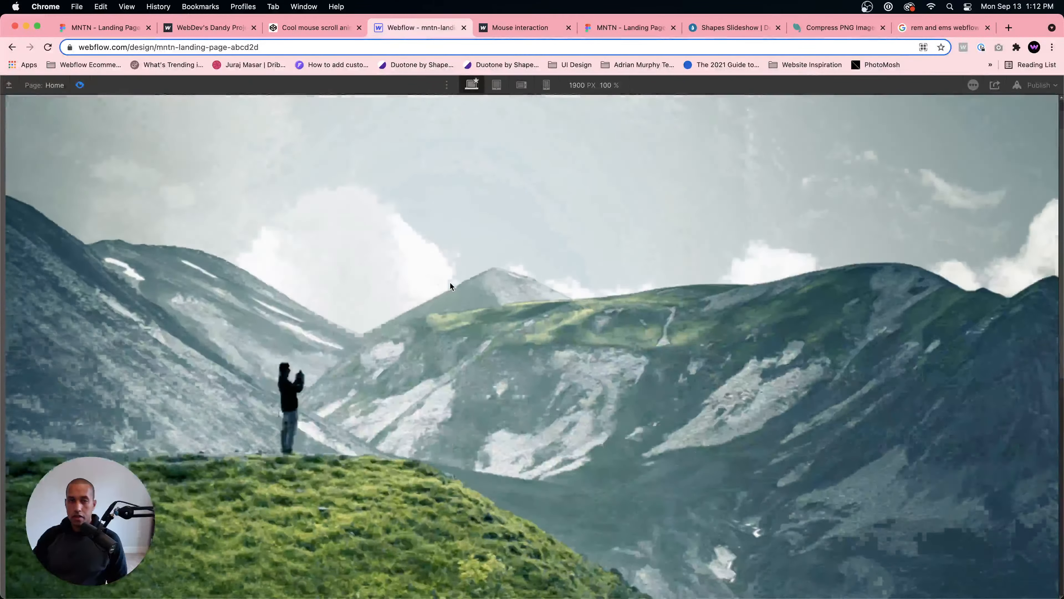
{"action": "scroll", "coordinate": [451, 281], "scroll_direction": "down", "scroll_amount": 5}
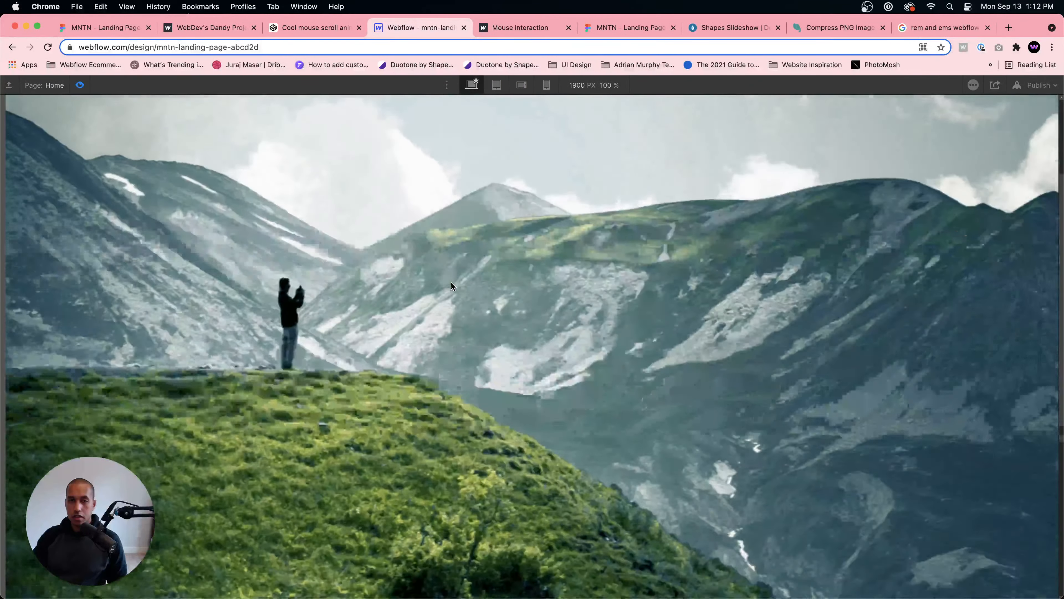
{"action": "scroll", "coordinate": [451, 282], "scroll_direction": "up", "scroll_amount": 5}
{"action": "left_click", "coordinate": [79, 85]}
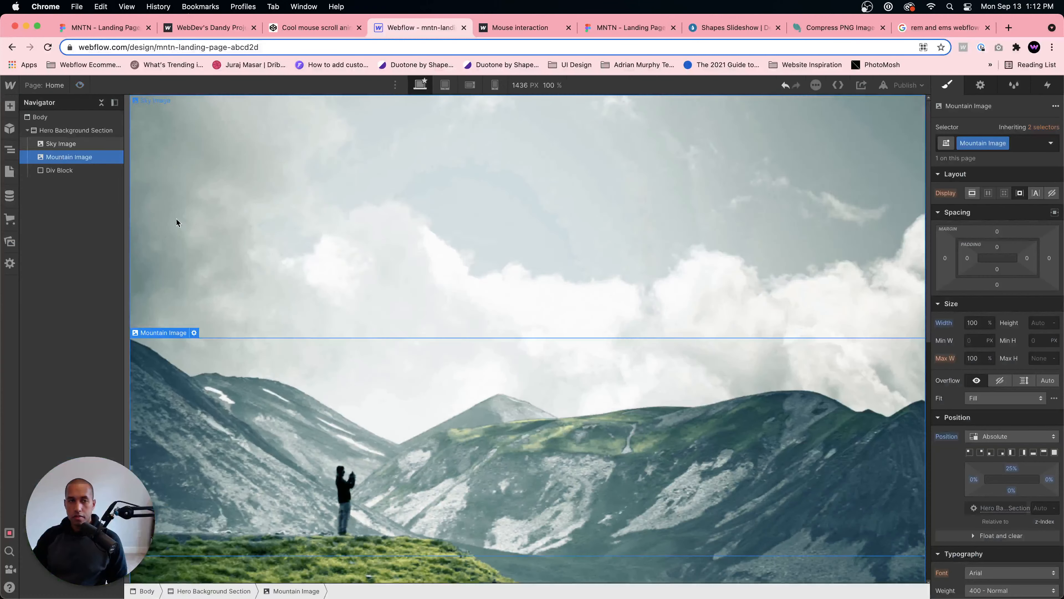
Step: Return the Mountain Image's position to Relative and set its top offset to 0%
{"action": "left_click", "coordinate": [77, 161]}
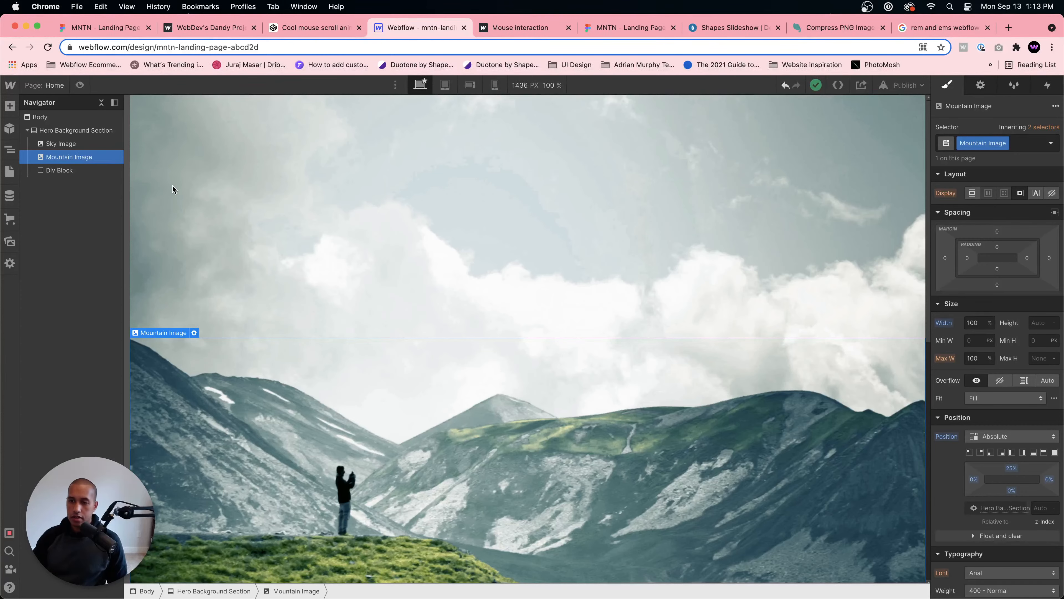
{"action": "left_click", "coordinate": [1006, 436]}
{"action": "left_click", "coordinate": [1000, 426]}
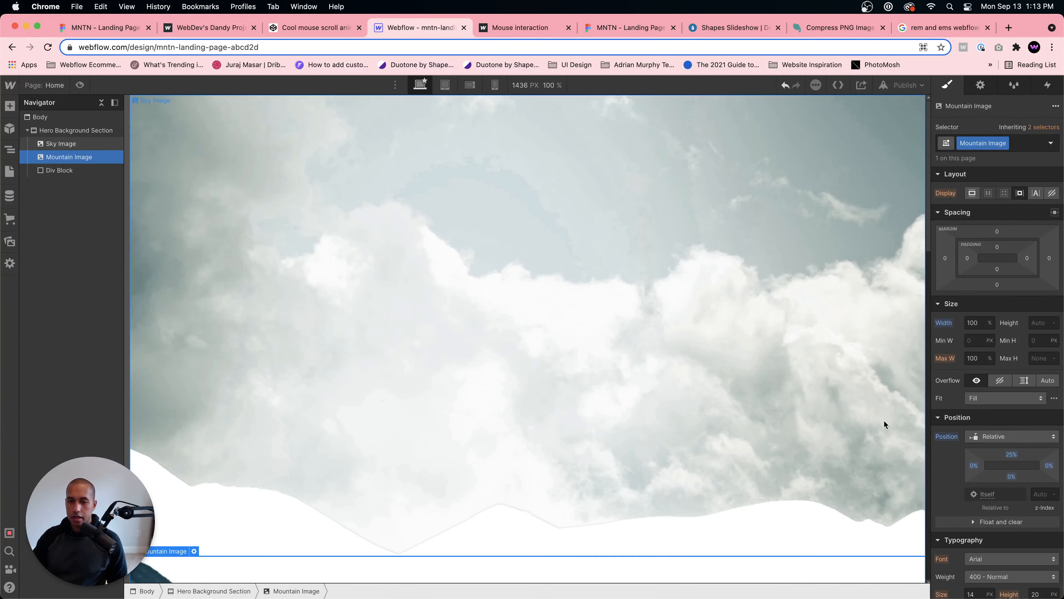
{"action": "left_click", "coordinate": [1011, 455]}
{"action": "type", "text": "0"}
{"action": "key", "text": "Return"}
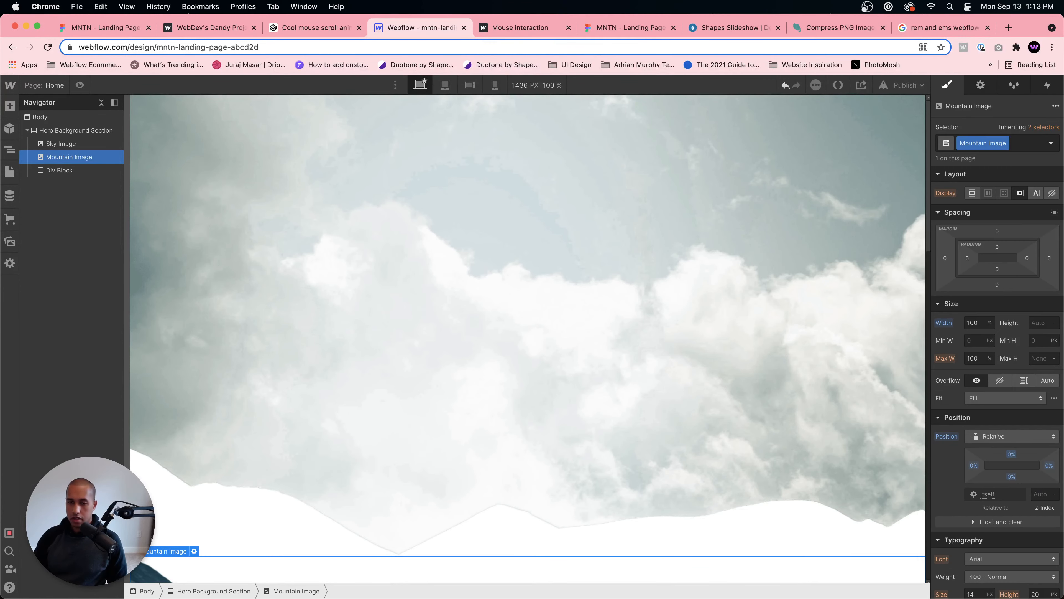
Step: Reset the Mountain Image's top and bottom position offsets to Auto
{"action": "left_click", "coordinate": [1010, 456]}
{"action": "left_click", "coordinate": [1010, 450]}
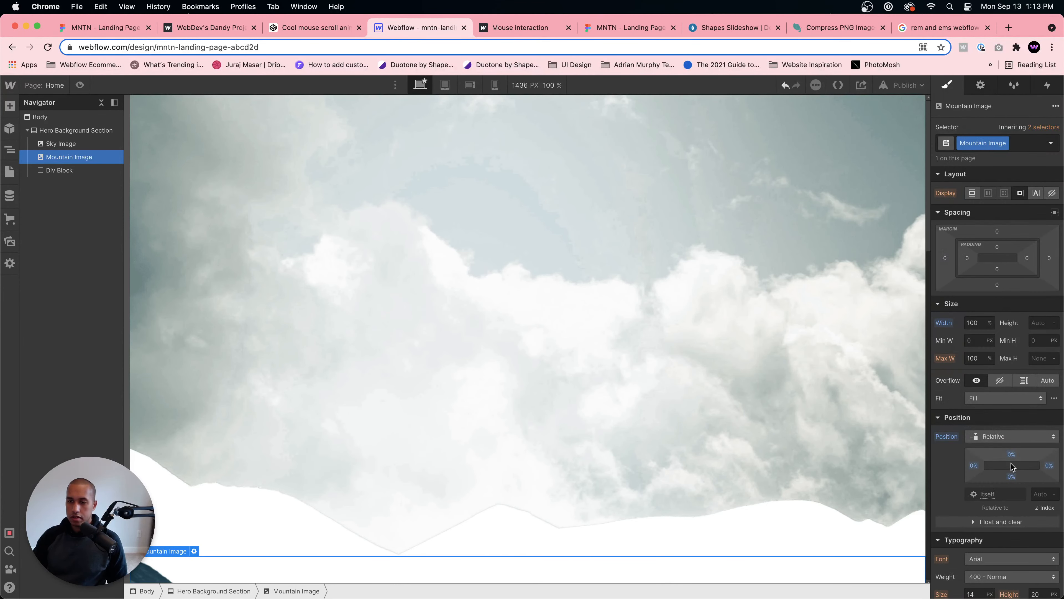
{"action": "left_click_drag", "start_coordinate": [1011, 477], "coordinate": [1012, 496]}
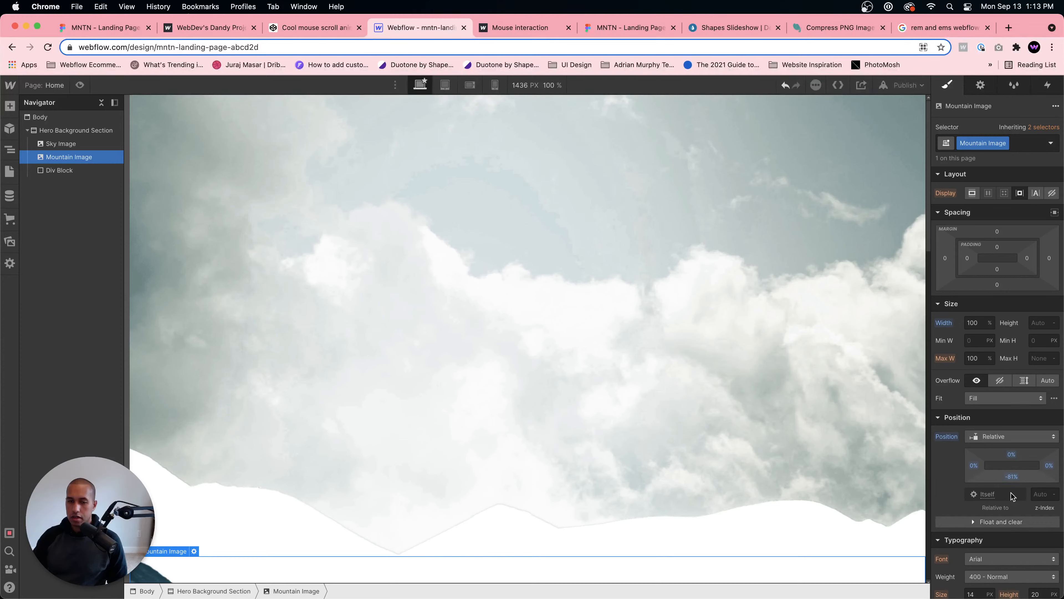
{"action": "left_click_drag", "start_coordinate": [1010, 456], "coordinate": [1010, 450]}
{"action": "left_click", "coordinate": [1010, 457]}
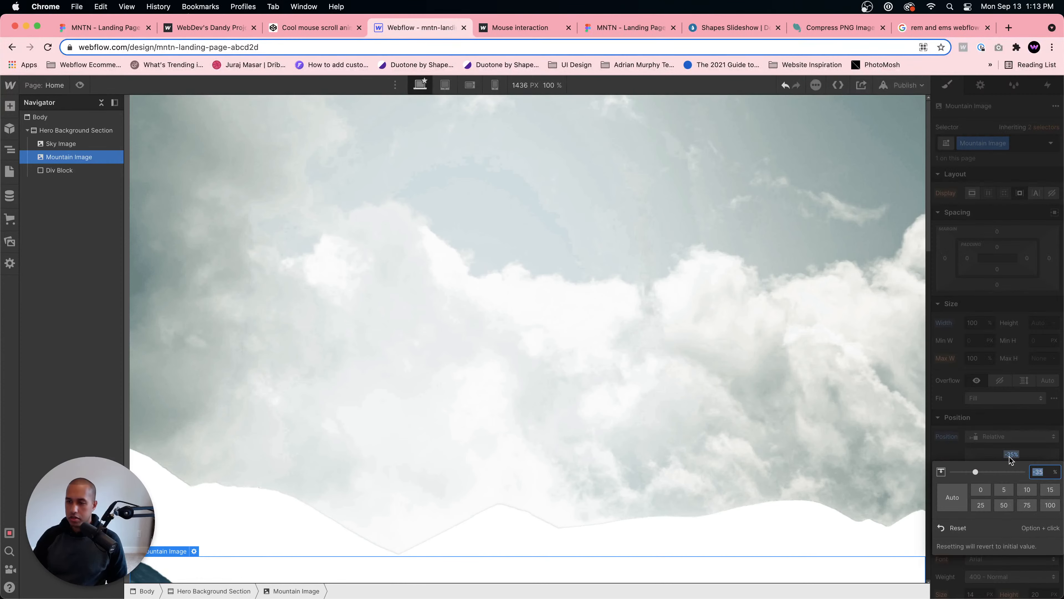
{"action": "key", "text": "BackSpace"}
{"action": "key", "text": "Return"}
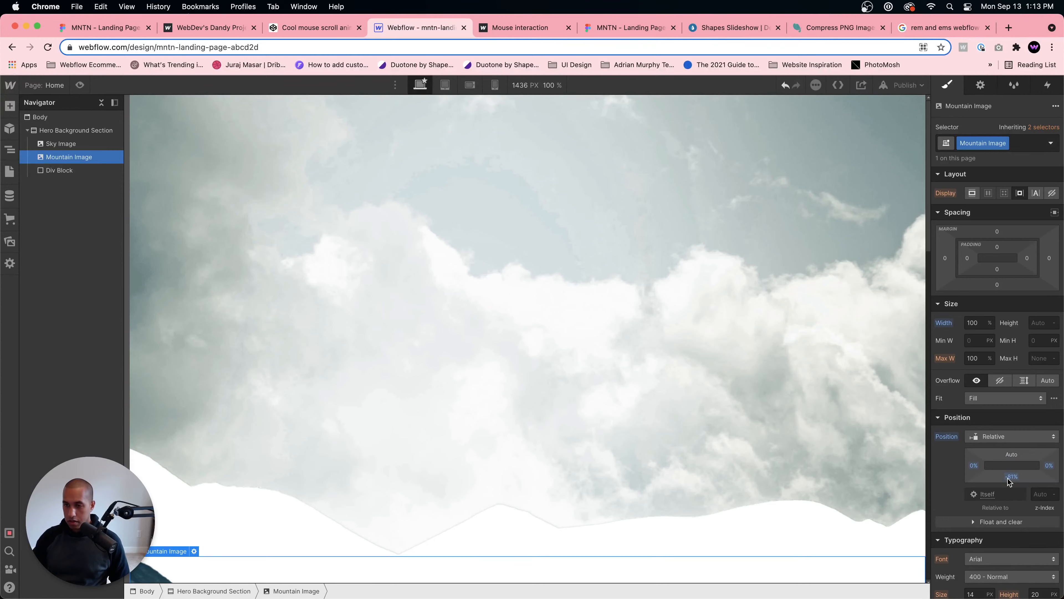
{"action": "left_click", "coordinate": [1009, 477], "text": "alt"}
Step: Pull the Mountain Image up over the sky with a top margin of -25%
{"action": "mouse_move", "coordinate": [997, 230]}
{"action": "left_mouse_down"}
{"action": "mouse_move", "coordinate": [999, 462]}
{"action": "mouse_move", "coordinate": [991, 240]}
{"action": "left_mouse_up"}
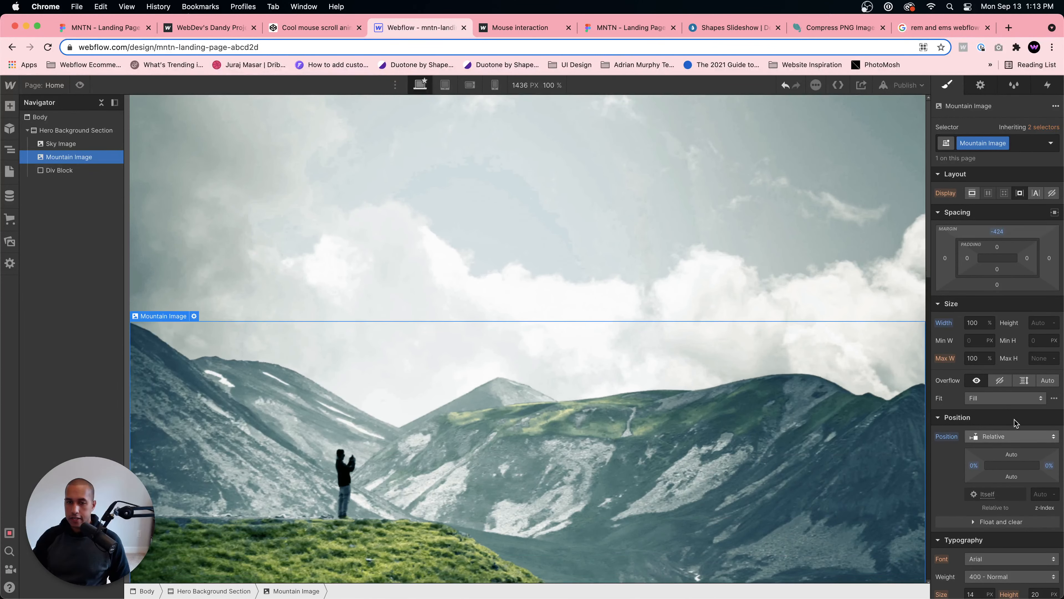
{"action": "left_click", "coordinate": [990, 239]}
{"action": "type", "text": "-"}
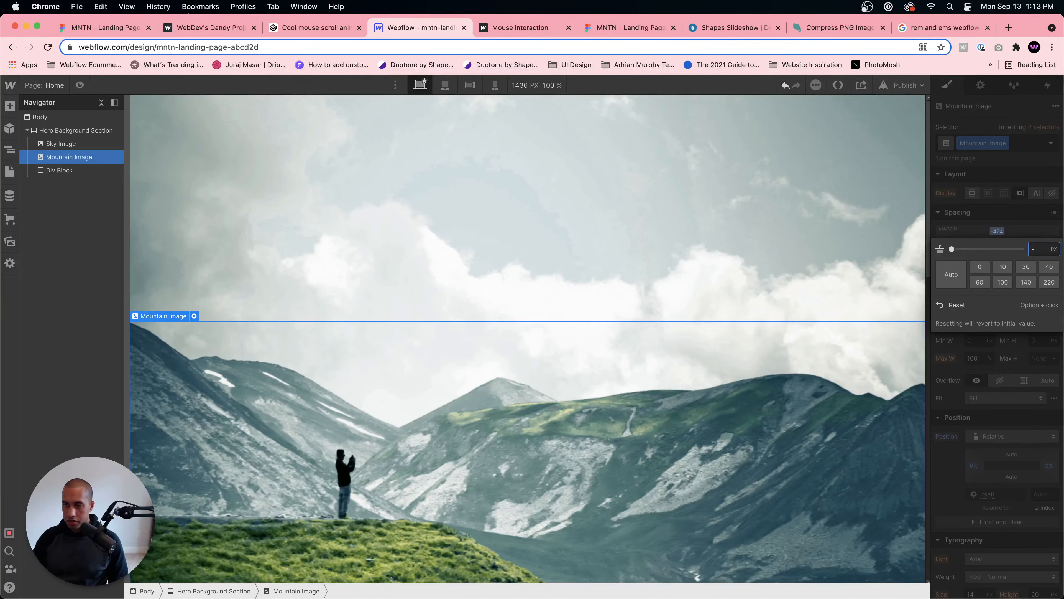
{"action": "type", "text": "25%"}
{"action": "key", "text": "Return"}
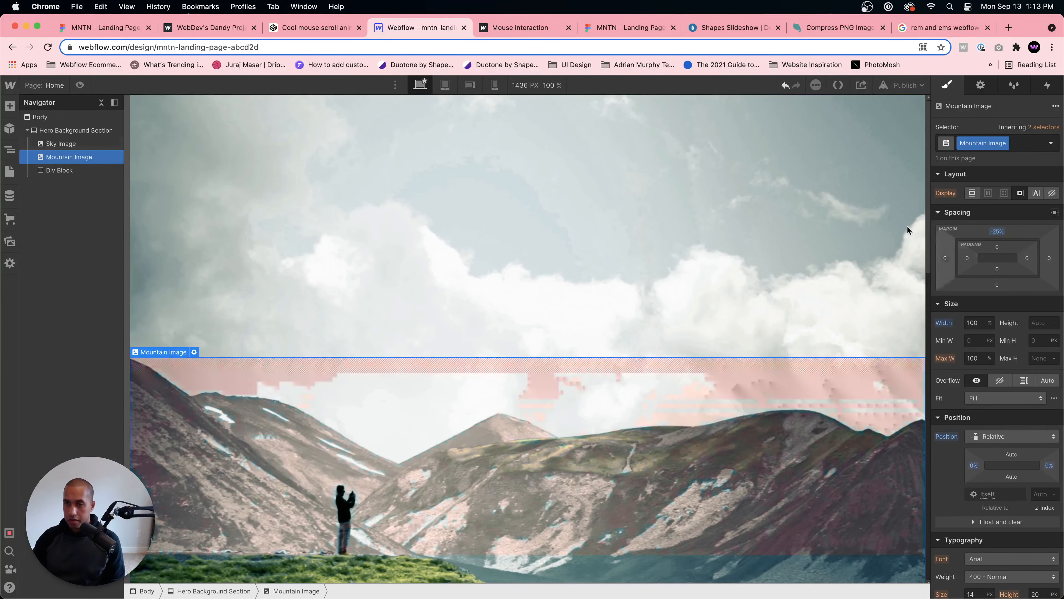
Step: Preview the Home page and check how the mountain overlaps the sky with the negative top margin
{"action": "key", "text": "super+shift+p"}
{"action": "scroll", "coordinate": [429, 216], "scroll_direction": "down", "scroll_amount": 5}
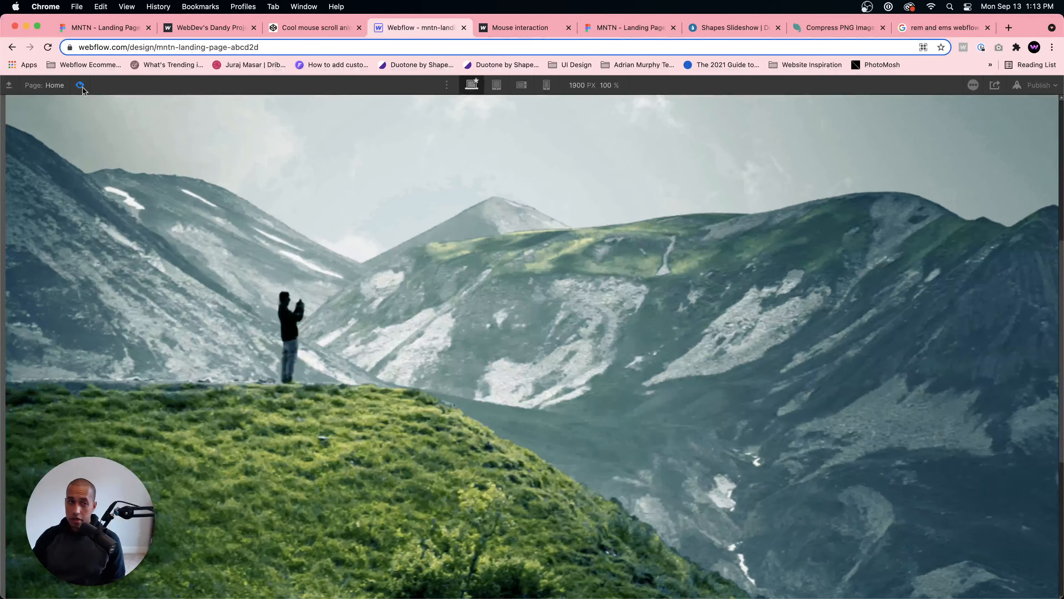
{"action": "left_click", "coordinate": [80, 85]}
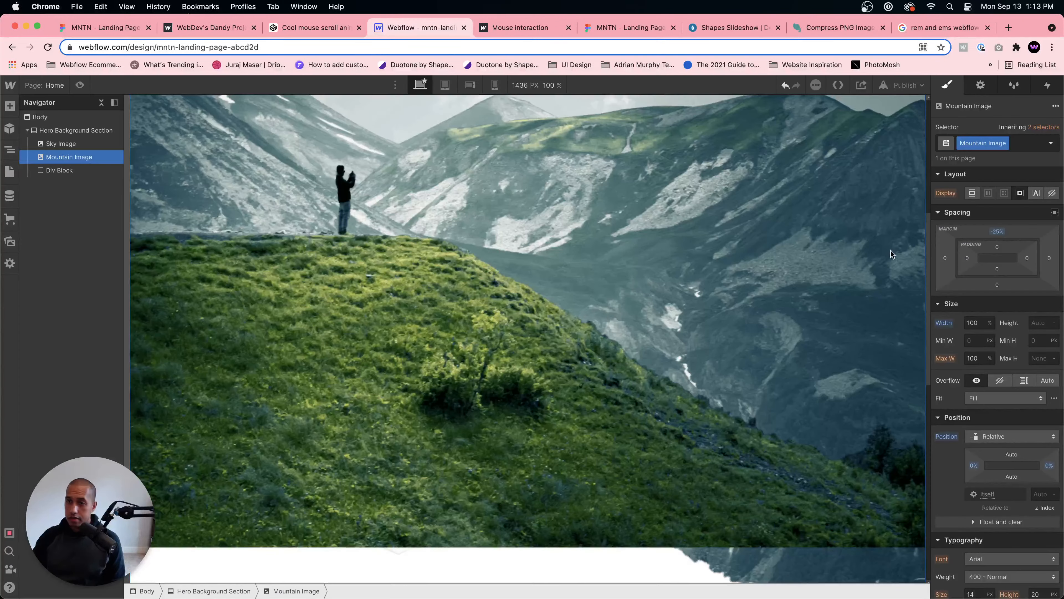
Step: Try a top margin of -50% on the Mountain Image
{"action": "left_click", "coordinate": [997, 231]}
{"action": "type", "text": "-50"}
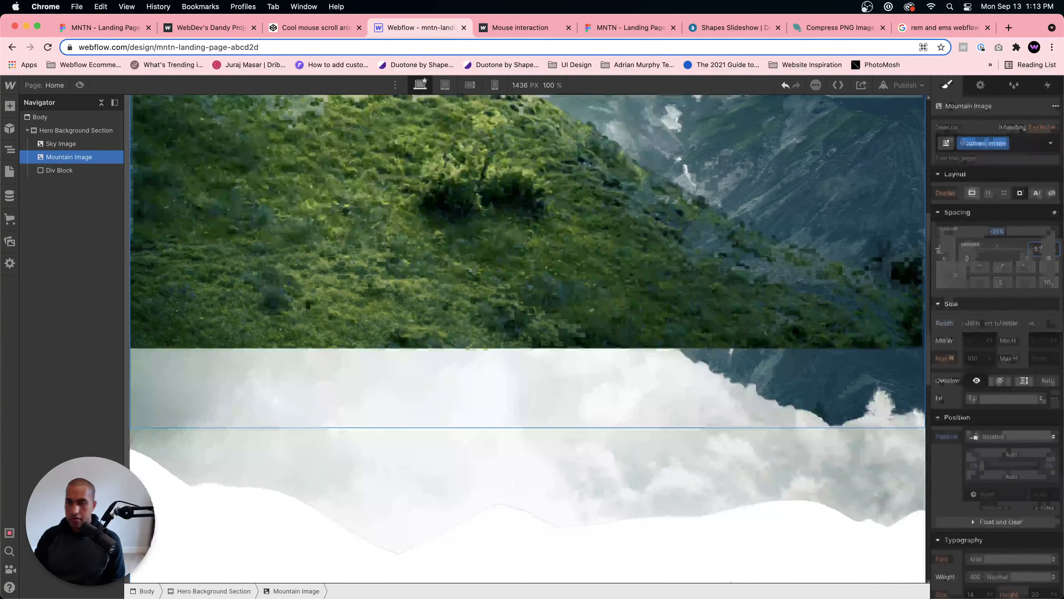
{"action": "key", "text": "Return"}
{"action": "scroll", "coordinate": [760, 225], "scroll_direction": "up", "scroll_amount": 5}
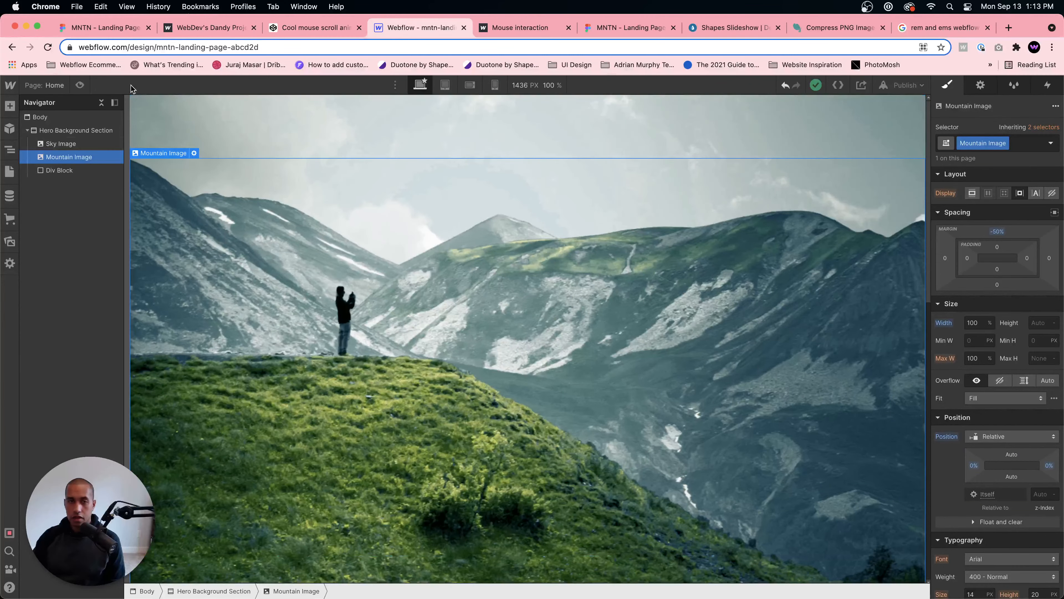
Step: Set the Mountain Image's top margin to -35% and preview the Home page
{"action": "left_click", "coordinate": [995, 232]}
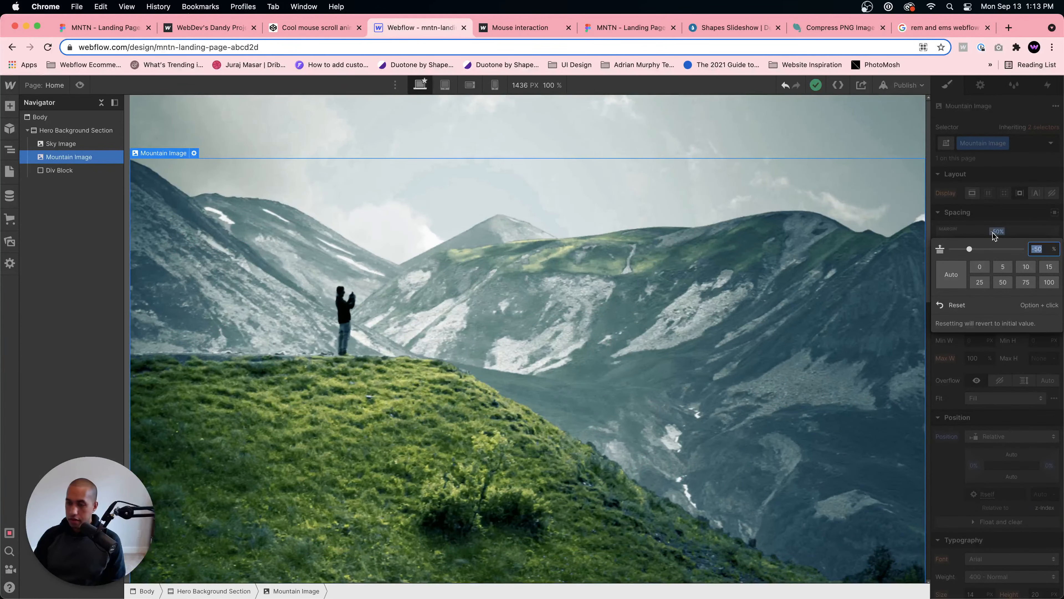
{"action": "type", "text": "-35"}
{"action": "key", "text": "Return"}
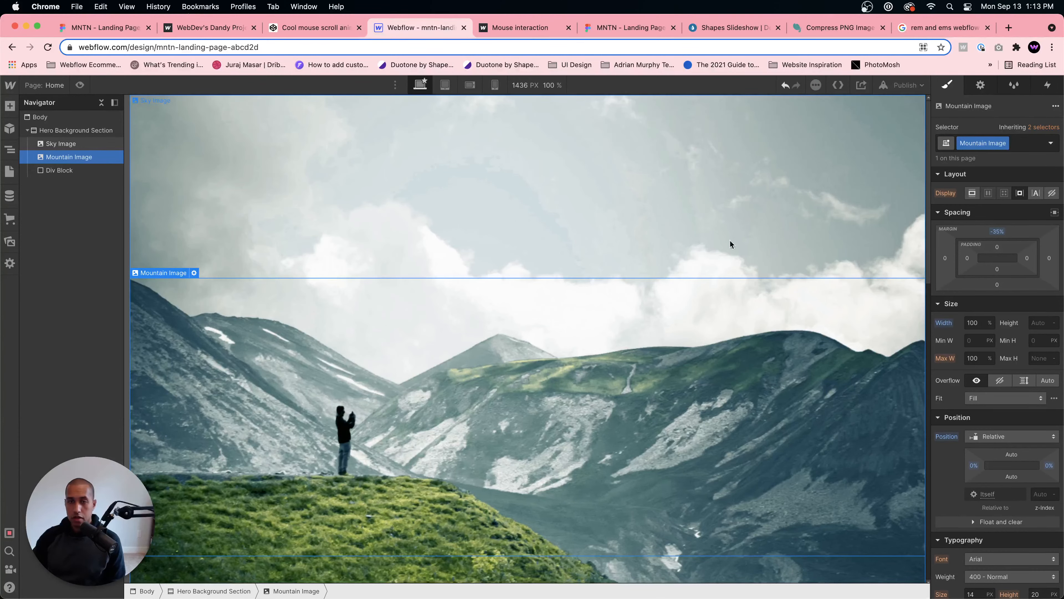
{"action": "left_click", "coordinate": [79, 85]}
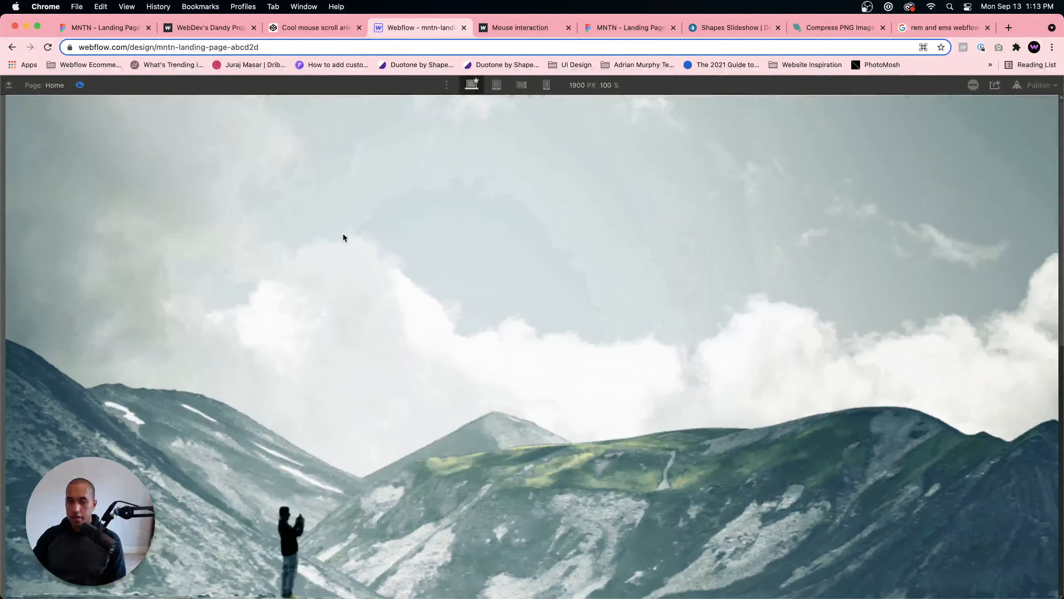
Step: Review the hero and first content section in the Figma MNTN design, returning to the Webflow preview to compare
{"action": "left_click", "coordinate": [608, 28]}
{"action": "scroll", "coordinate": [518, 426], "scroll_direction": "down", "scroll_amount": 6}
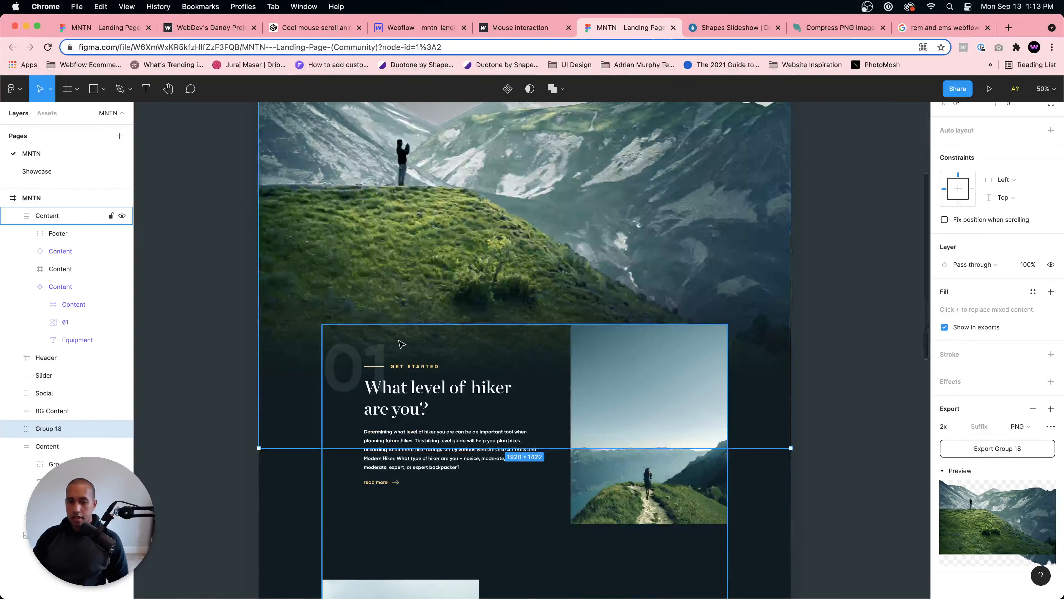
{"action": "scroll", "coordinate": [398, 340], "scroll_direction": "up", "scroll_amount": 8}
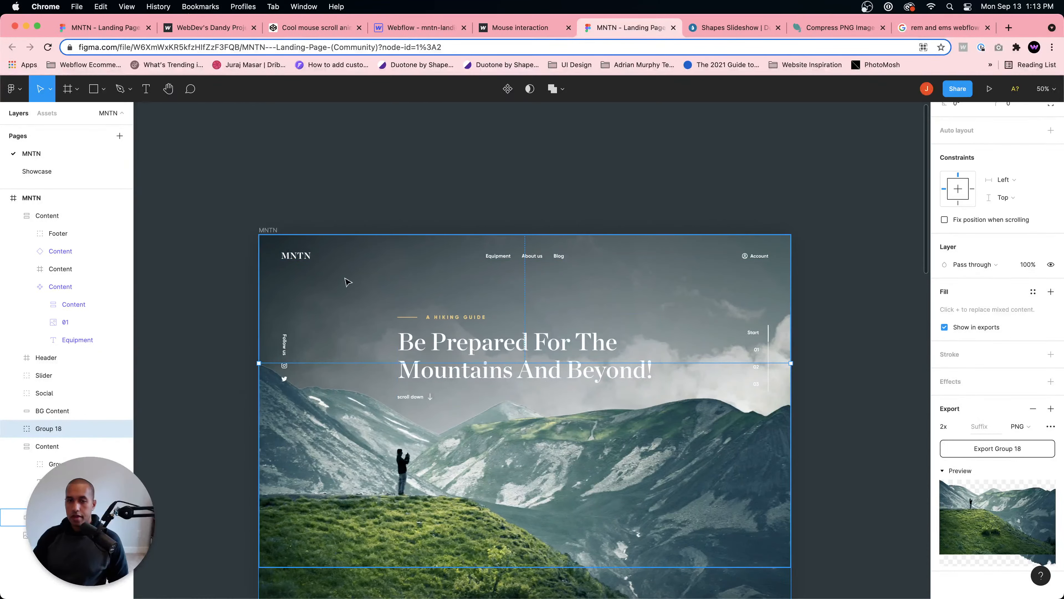
{"action": "left_click", "coordinate": [429, 41]}
{"action": "left_click", "coordinate": [412, 28]}
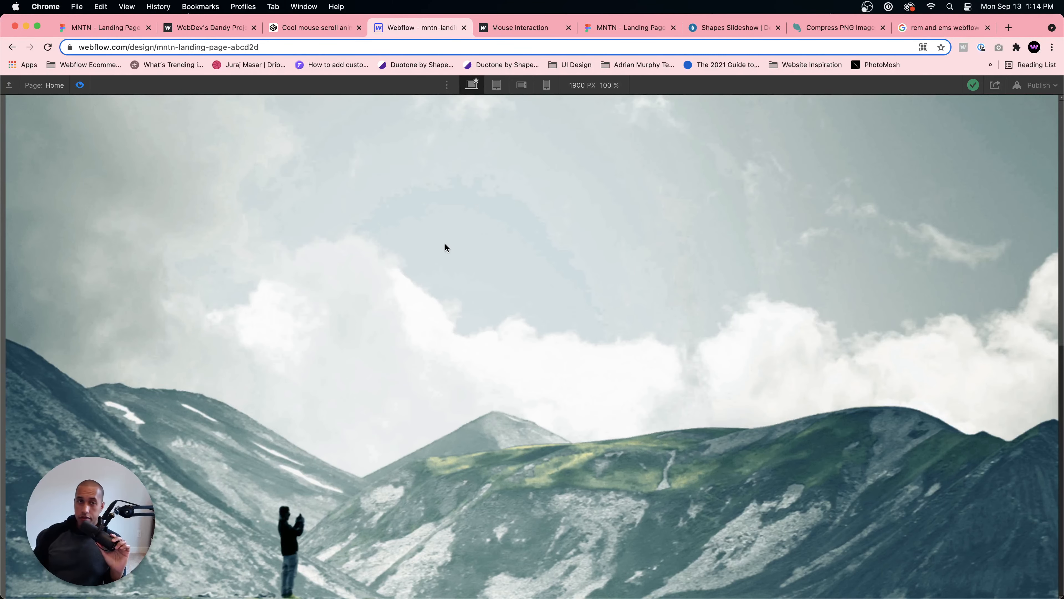
Step: Review the CodePen mouse scroll animation and advance the slideshow on the published WebDev's Dandy Project page
{"action": "left_click", "coordinate": [298, 29]}
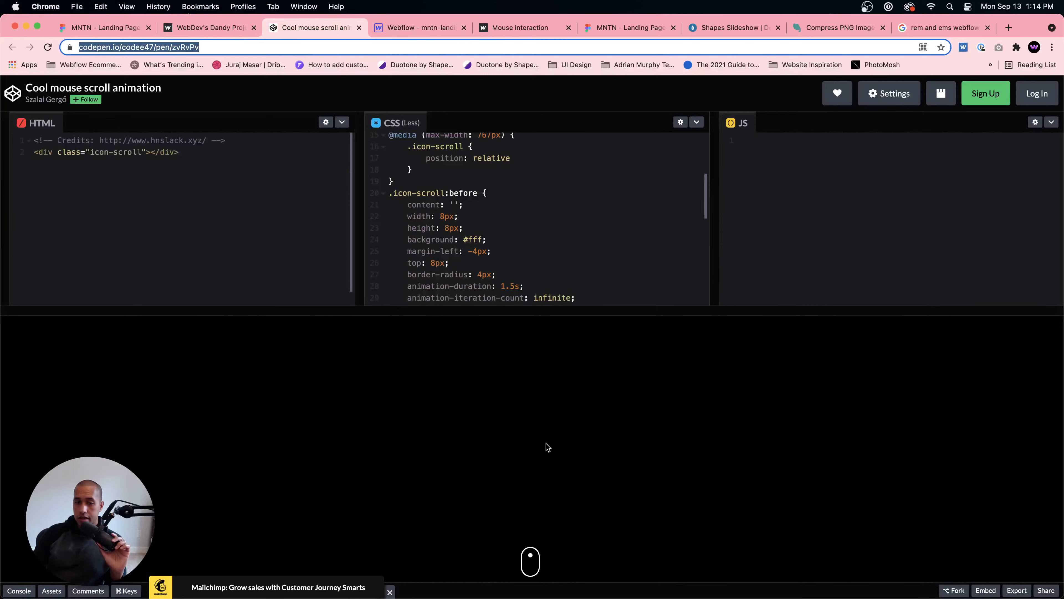
{"action": "left_click", "coordinate": [233, 29]}
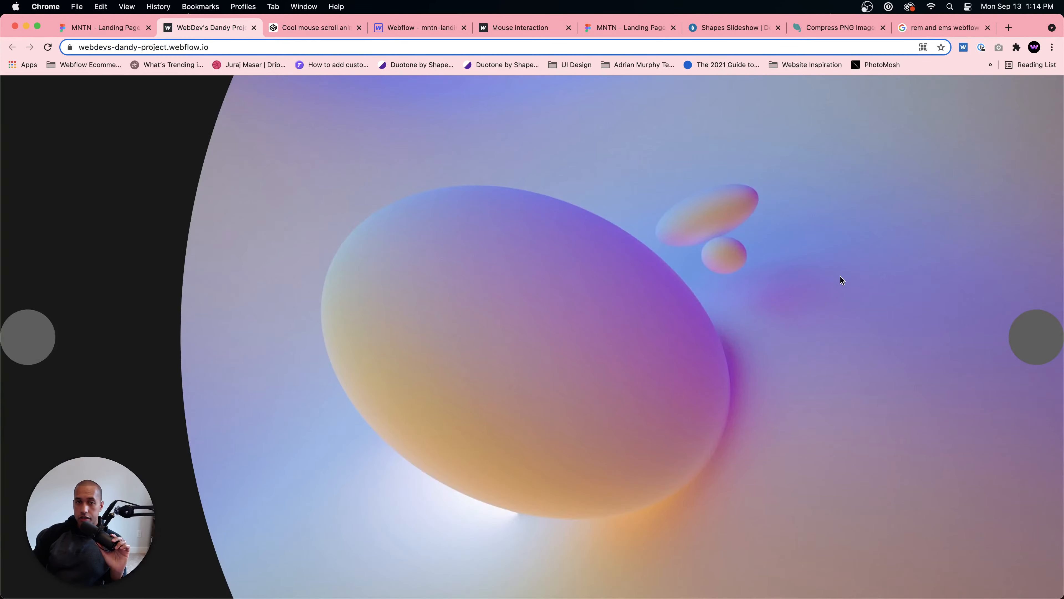
{"action": "left_click", "coordinate": [1036, 346]}
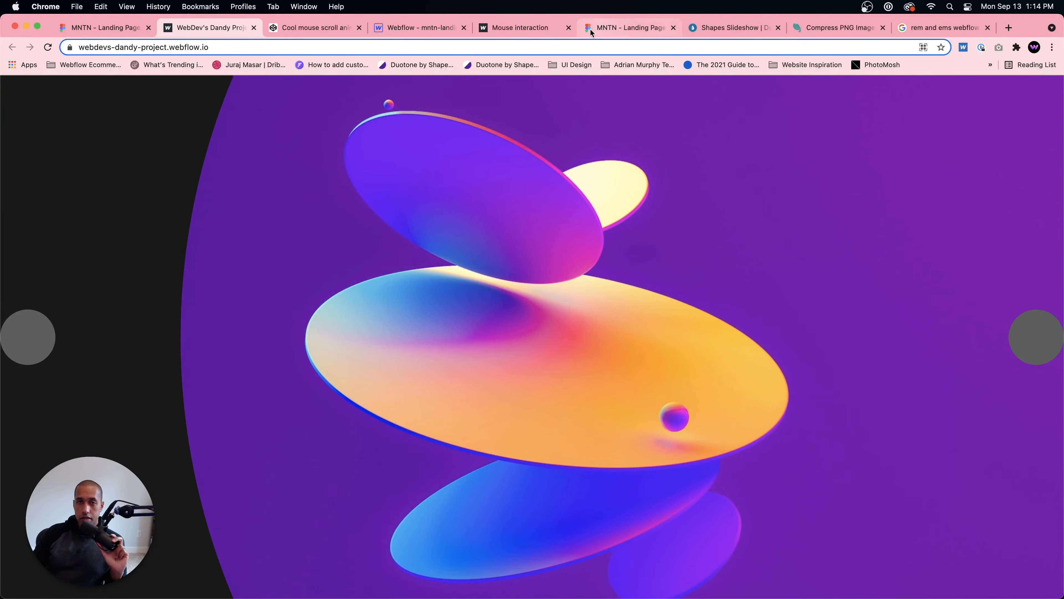
{"action": "left_click", "coordinate": [432, 28]}
Step: Switch to the Figma MNTN design and examine how the hero image blends into the numbered content sections
{"action": "left_click", "coordinate": [620, 28]}
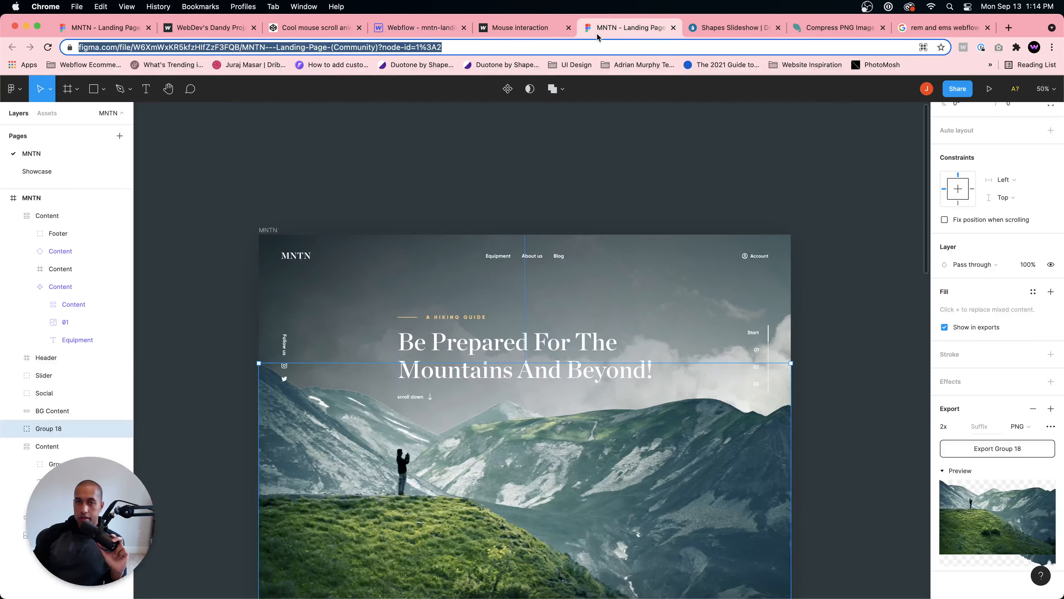
{"action": "scroll", "coordinate": [599, 272], "scroll_direction": "down", "scroll_amount": 8}
{"action": "key", "text": "super+minus"}
{"action": "key", "text": "super+minus"}
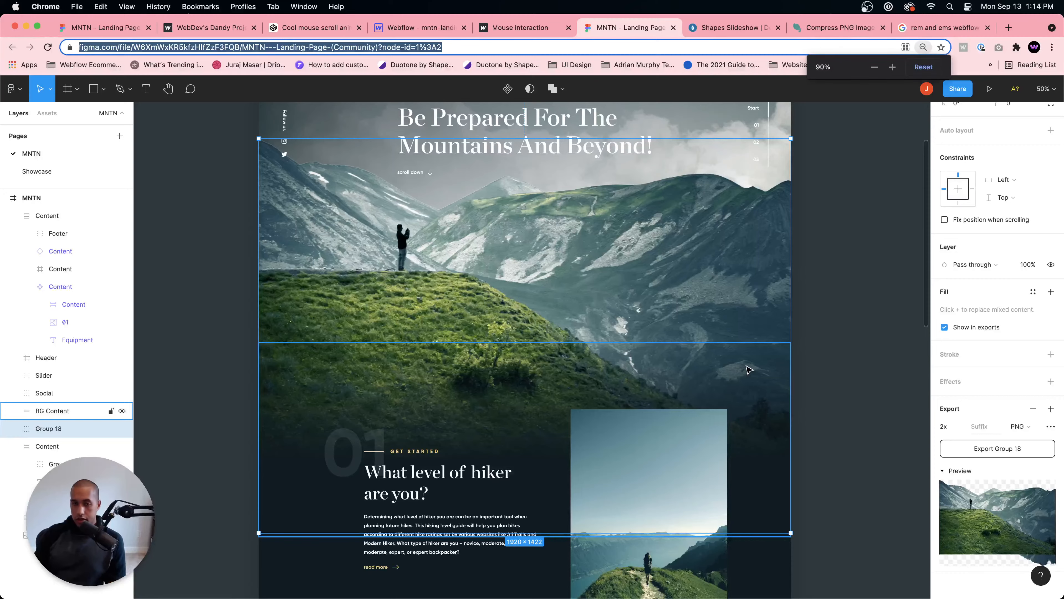
{"action": "scroll", "coordinate": [712, 363], "scroll_direction": "down", "scroll_amount": 5}
{"action": "scroll", "coordinate": [641, 352], "scroll_direction": "up", "scroll_amount": 5}
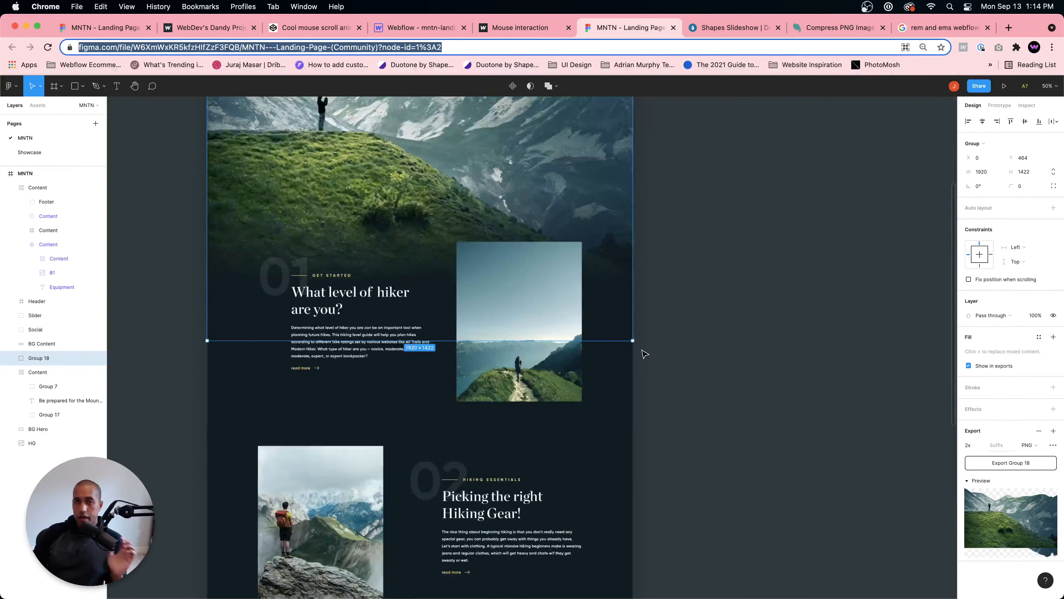
{"action": "key", "text": "super+equal"}
{"action": "key", "text": "super+equal"}
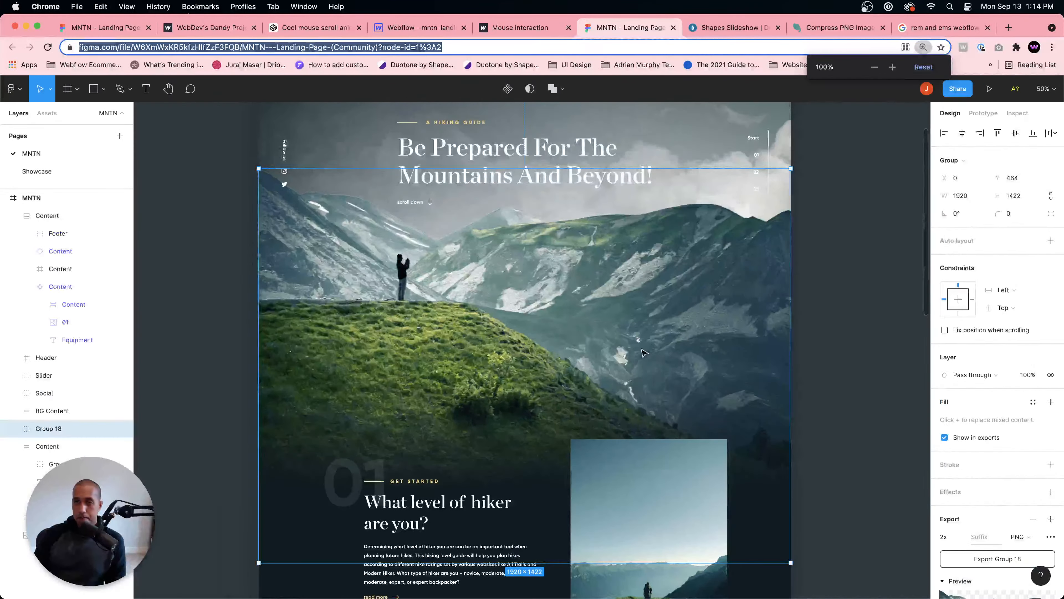
Step: Examine the numbered content sections and the whole MNTN page frame in Figma, returning to the hero area
{"action": "scroll", "coordinate": [209, 298], "scroll_direction": "down", "scroll_amount": 4}
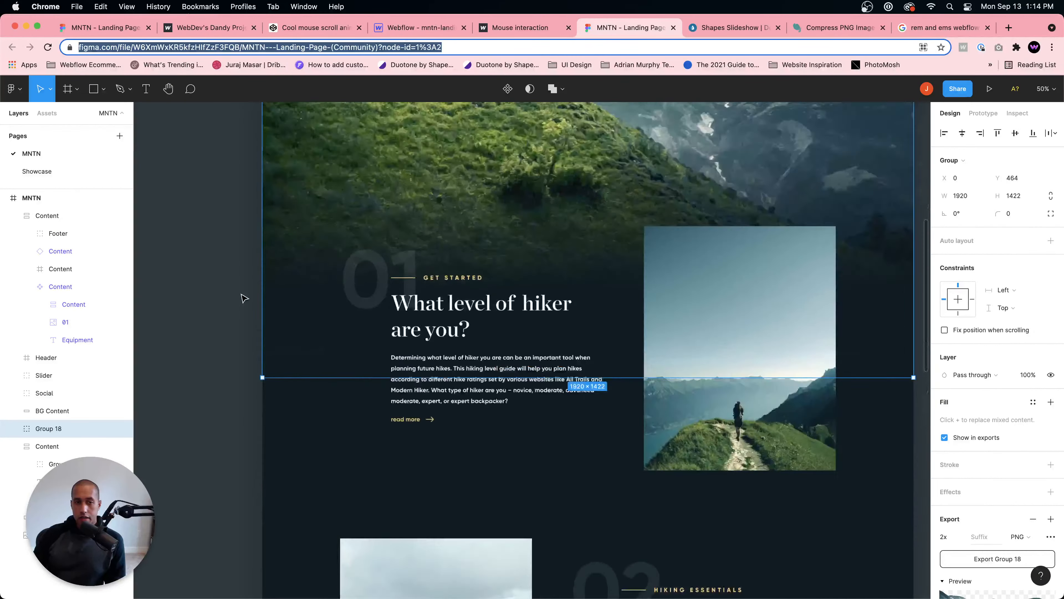
{"action": "scroll", "coordinate": [240, 297], "scroll_direction": "down", "scroll_amount": 10}
{"action": "scroll", "coordinate": [251, 293], "scroll_direction": "up", "scroll_amount": 5}
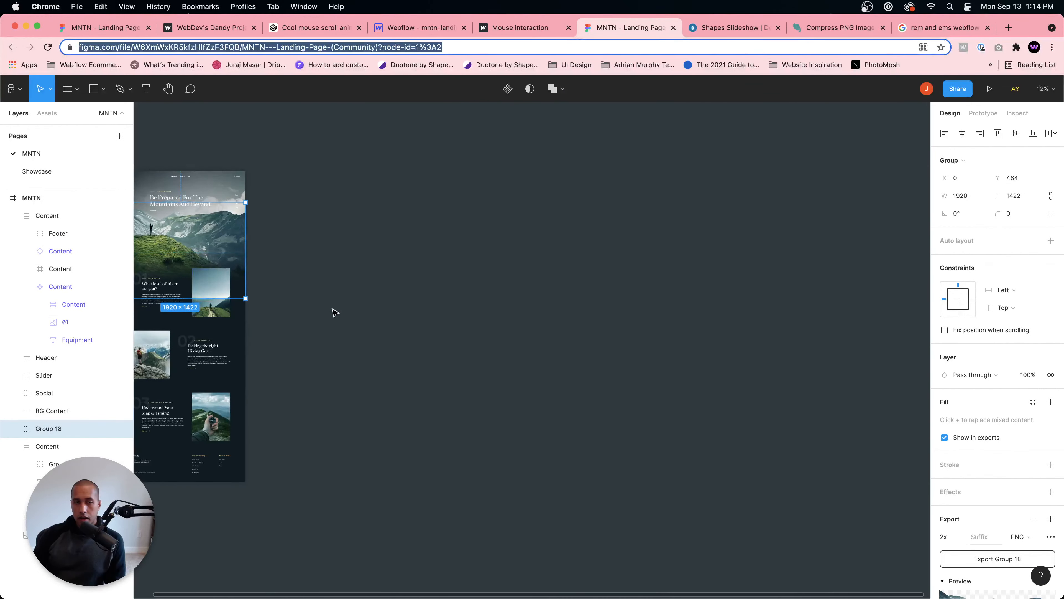
{"action": "left_click_drag", "start_coordinate": [330, 309], "coordinate": [482, 344]}
{"action": "left_click_drag", "start_coordinate": [312, 337], "coordinate": [501, 372]}
{"action": "scroll", "coordinate": [423, 347], "scroll_direction": "left", "scroll_amount": 10}
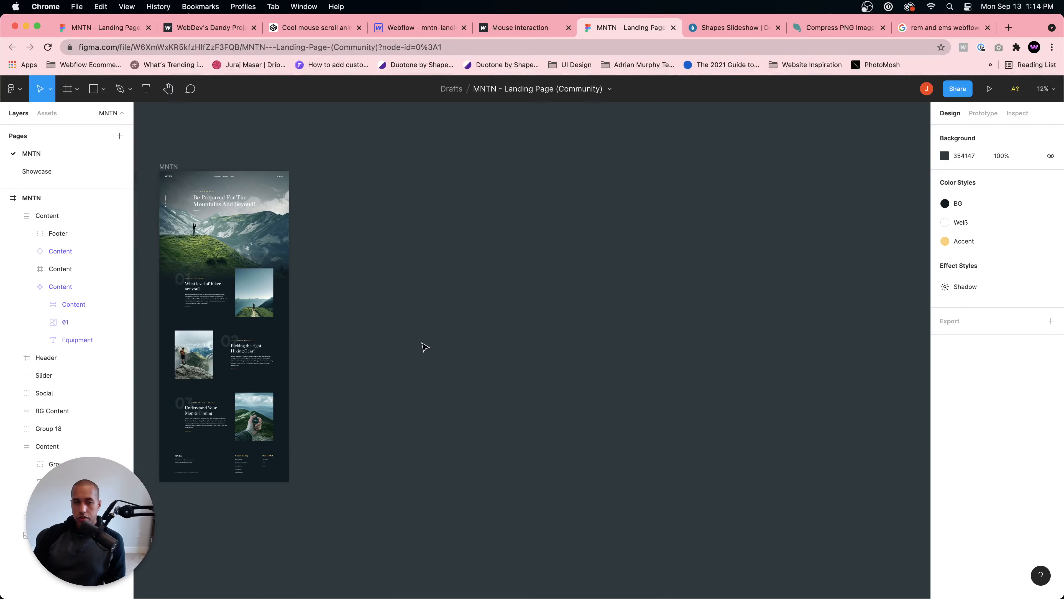
{"action": "scroll", "coordinate": [537, 307], "scroll_direction": "up", "scroll_amount": 3}
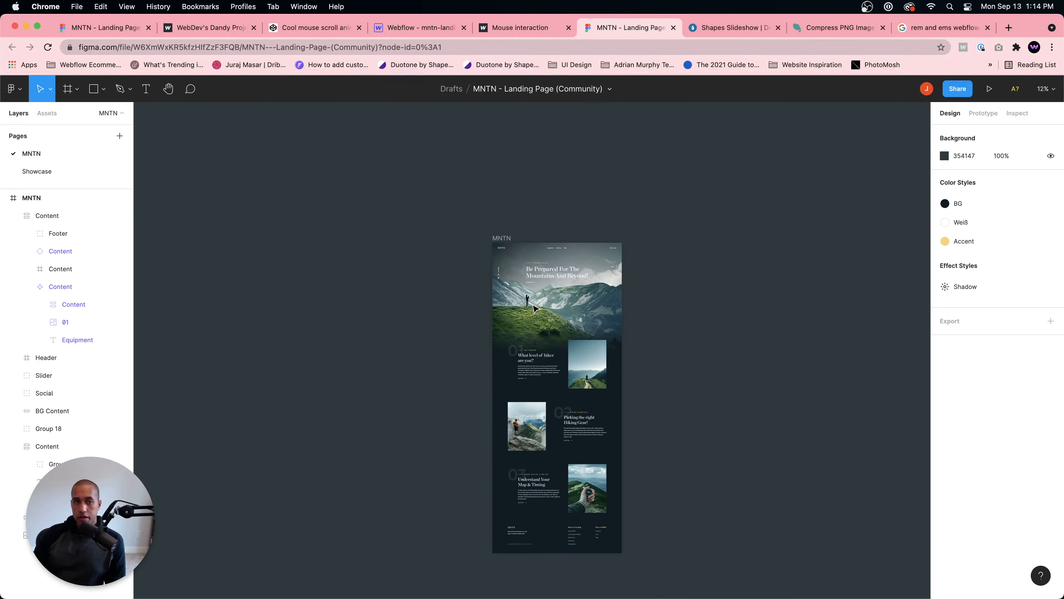
{"action": "scroll", "coordinate": [537, 308], "scroll_direction": "up", "scroll_amount": 5}
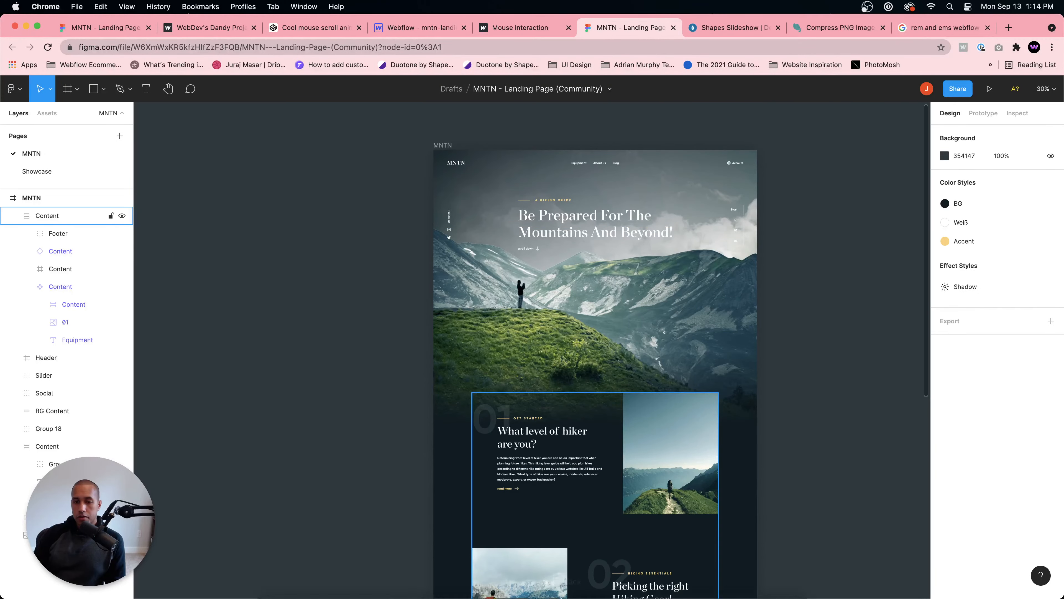
Step: Switch to Safari and copy the web address of the 37 Free Figma Website Templates page
{"action": "mouse_move", "coordinate": [419, 593]}
{"action": "left_click", "coordinate": [384, 575]}
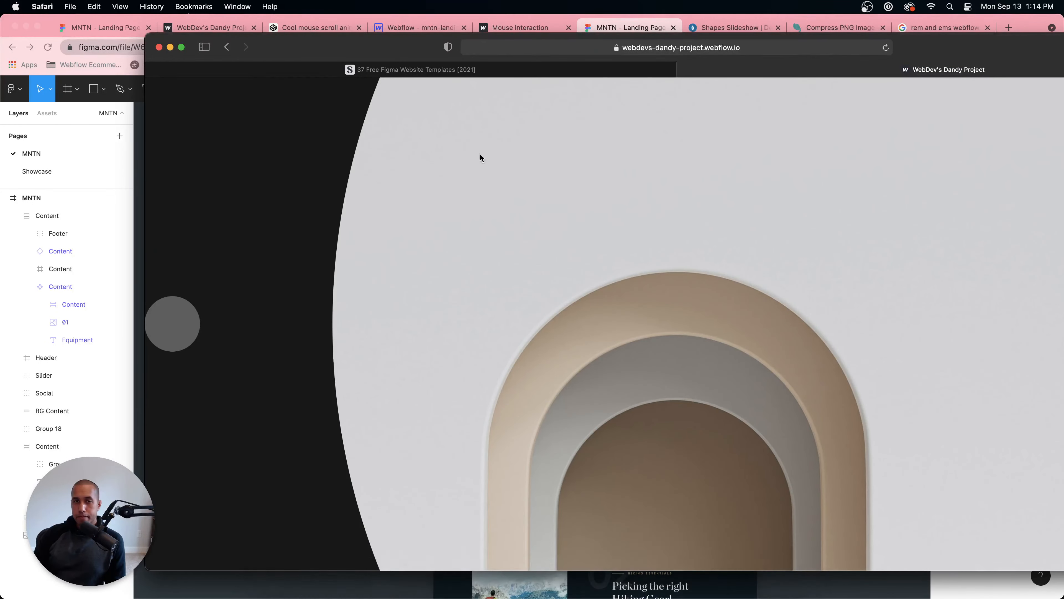
{"action": "left_click", "coordinate": [436, 73]}
{"action": "left_click", "coordinate": [752, 47]}
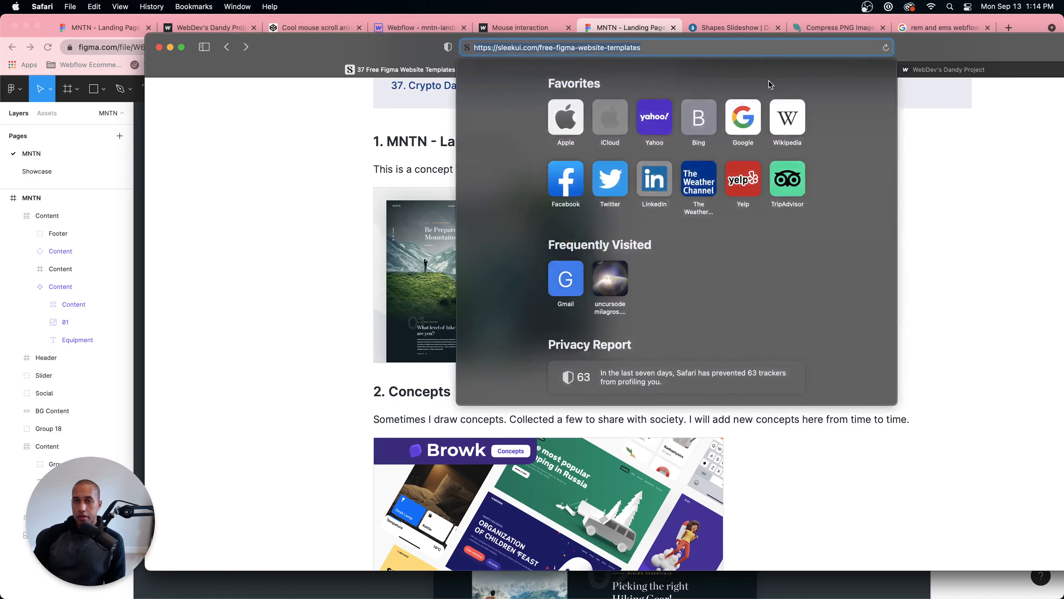
{"action": "key", "text": "super+c"}
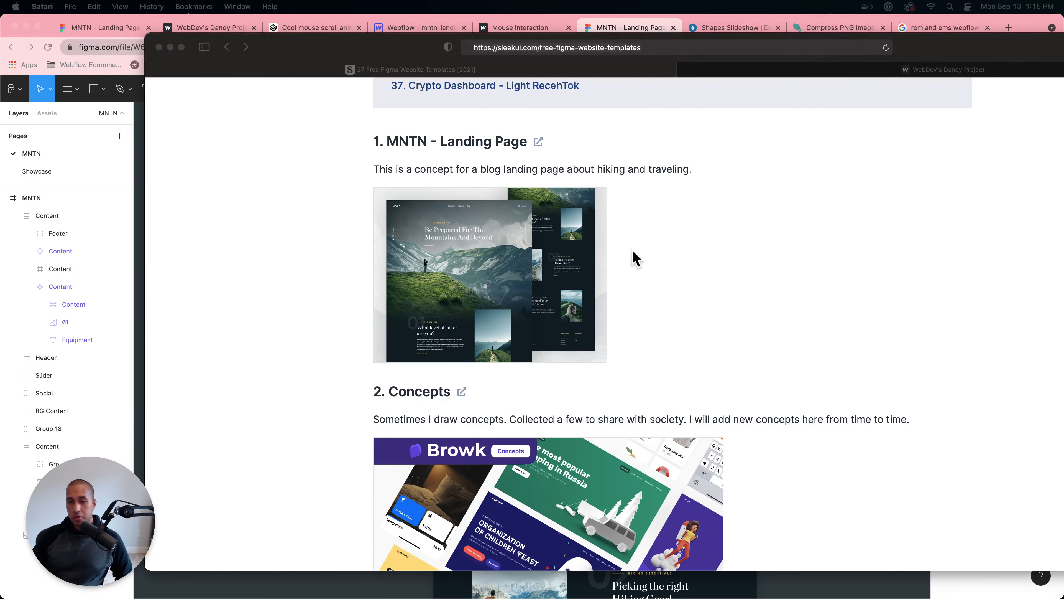
Step: Browse the templates listed below the MNTN entry, then return to the Figma design in Chrome
{"action": "scroll", "coordinate": [624, 349], "scroll_direction": "down", "scroll_amount": 15}
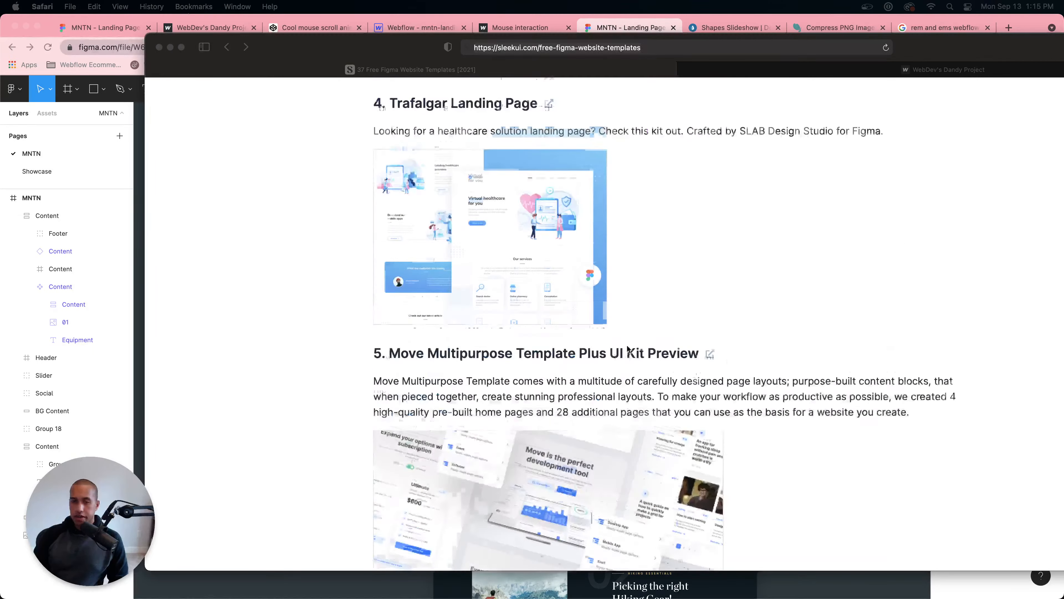
{"action": "scroll", "coordinate": [626, 348], "scroll_direction": "down", "scroll_amount": 15}
{"action": "scroll", "coordinate": [481, 188], "scroll_direction": "up", "scroll_amount": 6}
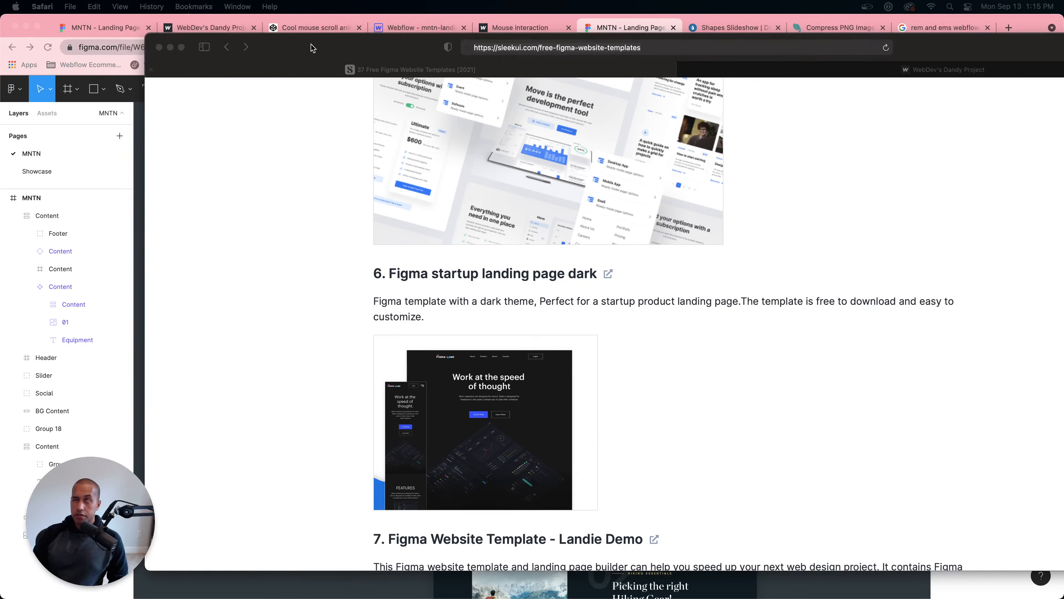
{"action": "left_click_drag", "start_coordinate": [312, 47], "coordinate": [358, 111]}
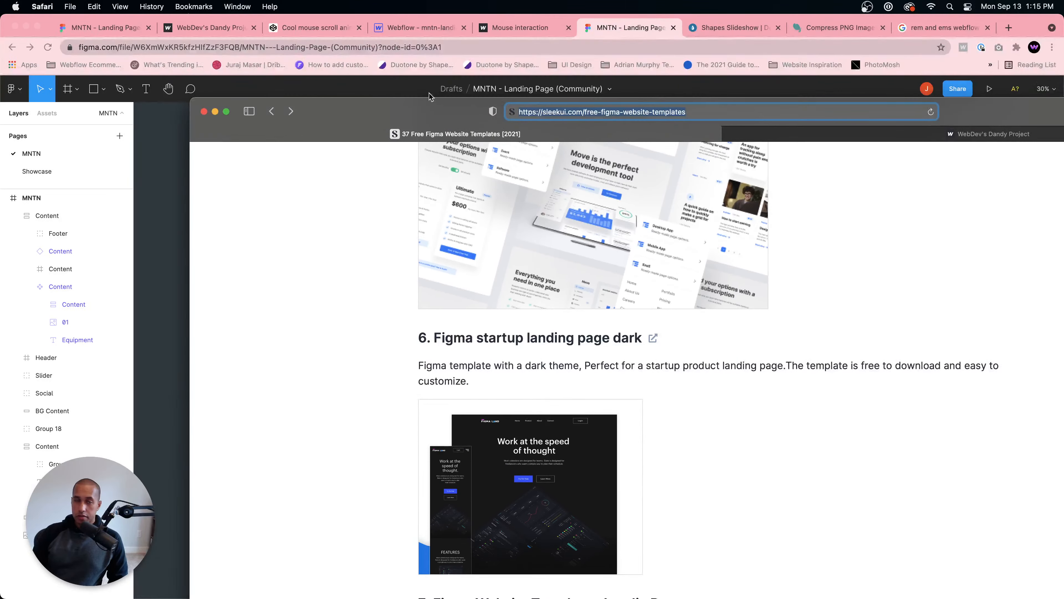
{"action": "left_click", "coordinate": [588, 55]}
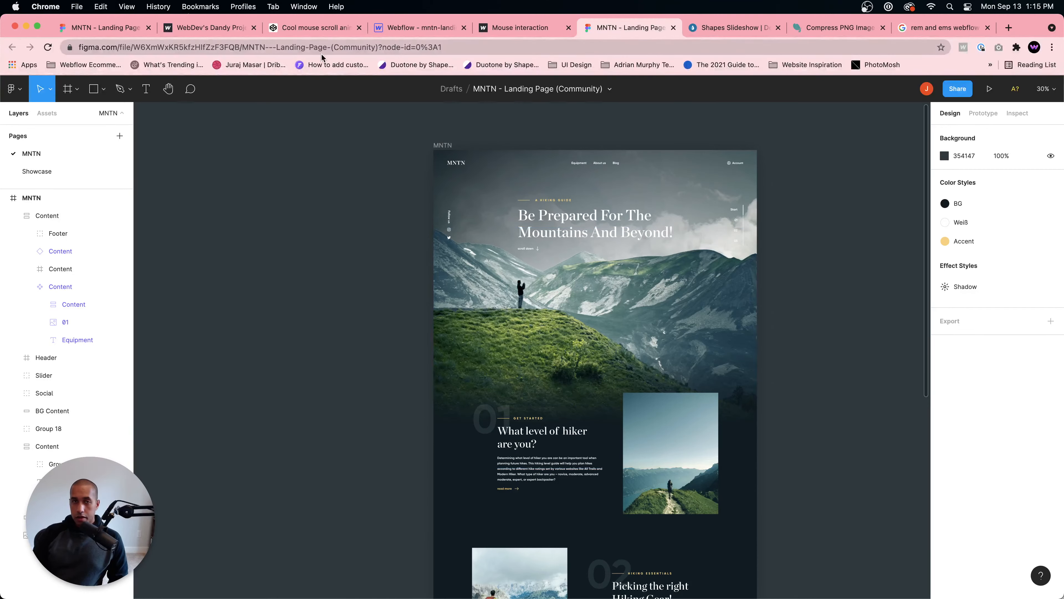
Step: Compare the Webflow preview with the Figma hero, inspecting the mountain image group up close before returning to the preview
{"action": "left_click", "coordinate": [403, 37]}
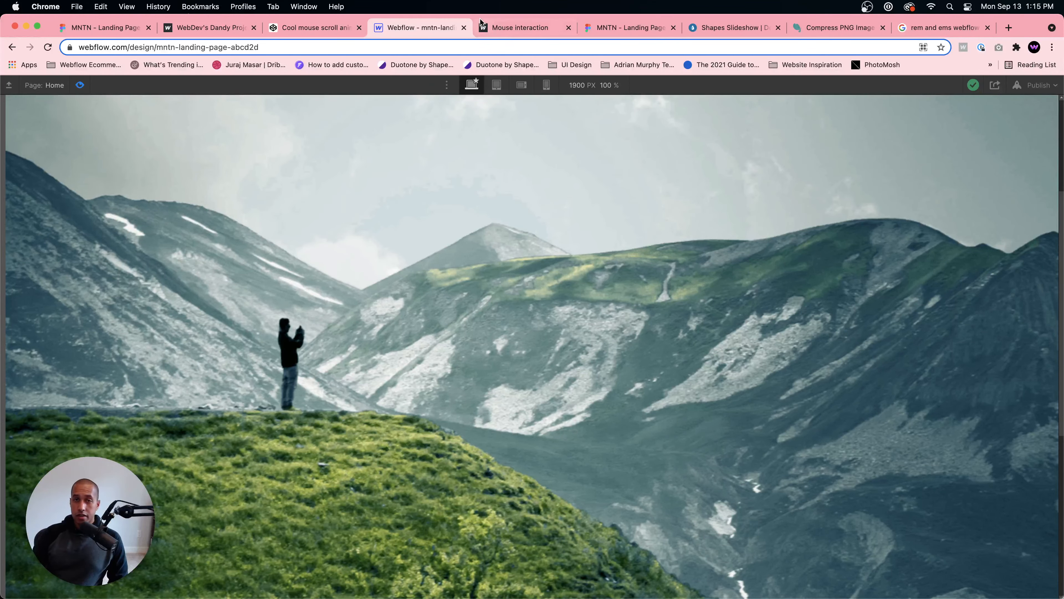
{"action": "left_click", "coordinate": [625, 27]}
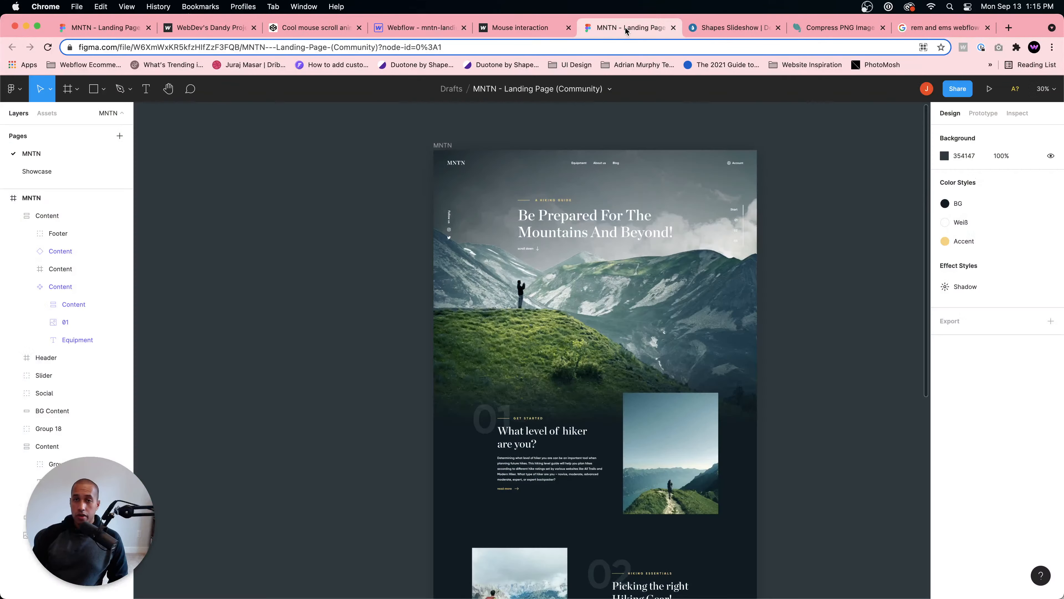
{"action": "left_click", "coordinate": [595, 280]}
{"action": "scroll", "coordinate": [607, 288], "scroll_direction": "up", "scroll_amount": 10}
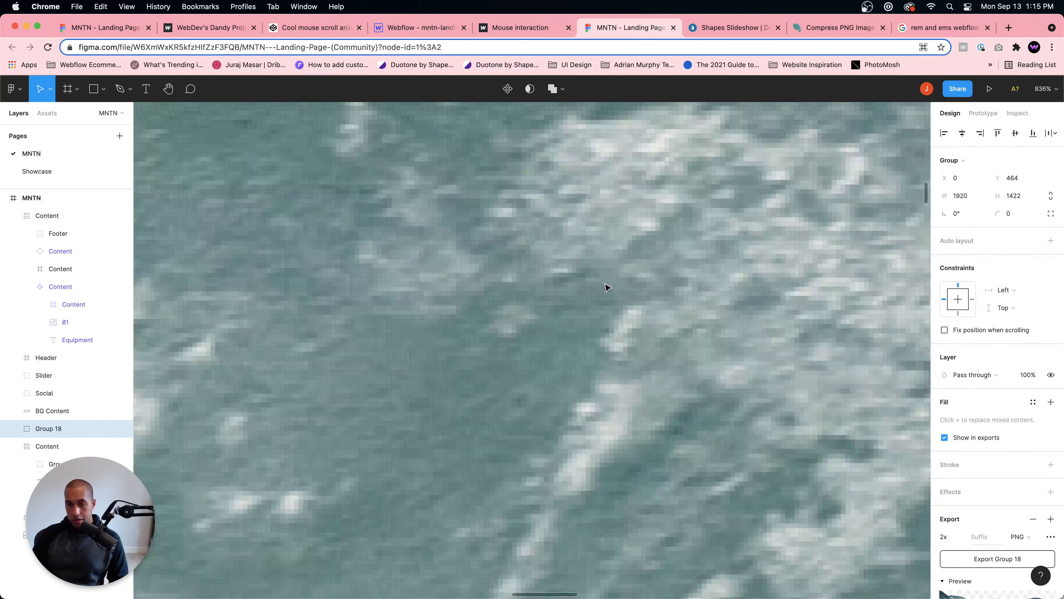
{"action": "scroll", "coordinate": [606, 287], "scroll_direction": "down", "scroll_amount": 10}
{"action": "scroll", "coordinate": [606, 287], "scroll_direction": "up", "scroll_amount": 6}
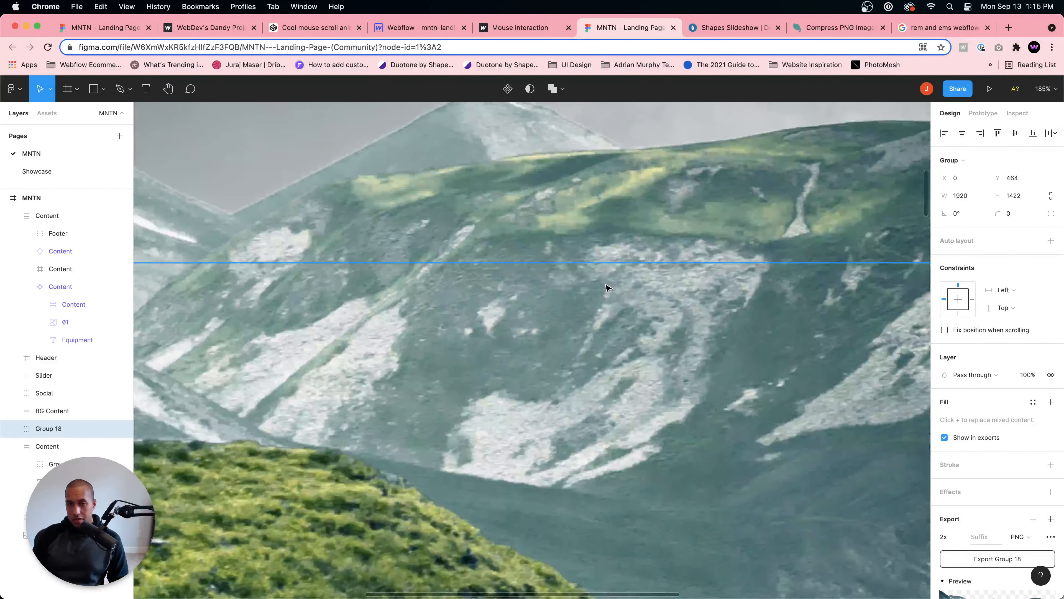
{"action": "scroll", "coordinate": [607, 287], "scroll_direction": "up", "scroll_amount": 3}
{"action": "scroll", "coordinate": [607, 287], "scroll_direction": "down", "scroll_amount": 8}
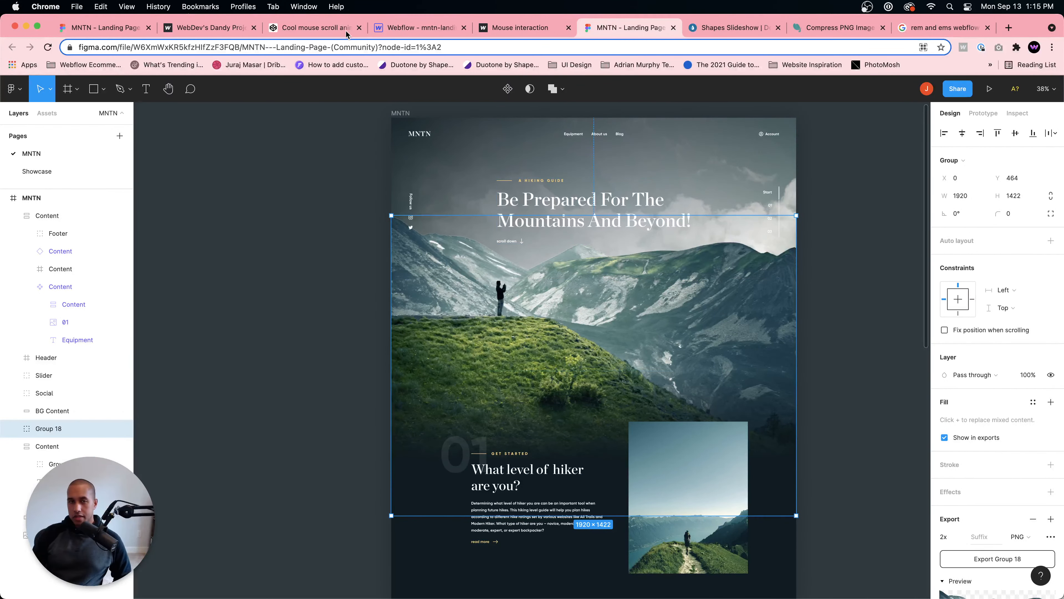
{"action": "left_click", "coordinate": [410, 29]}
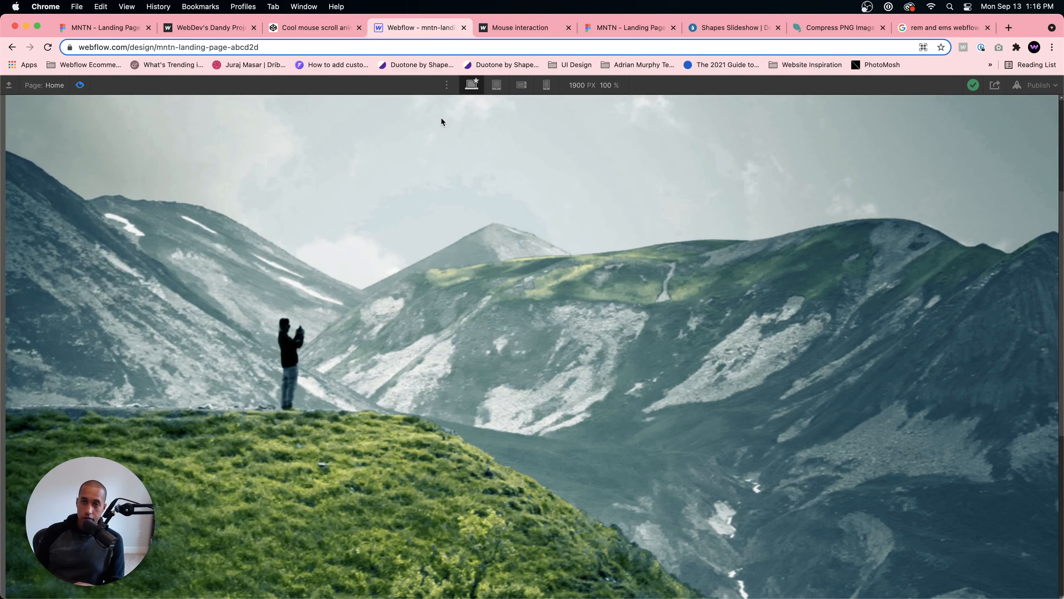
Step: Open Unsplash in place of the Compress PNG page and search it for "person on a mountain"
{"action": "left_click", "coordinate": [836, 28]}
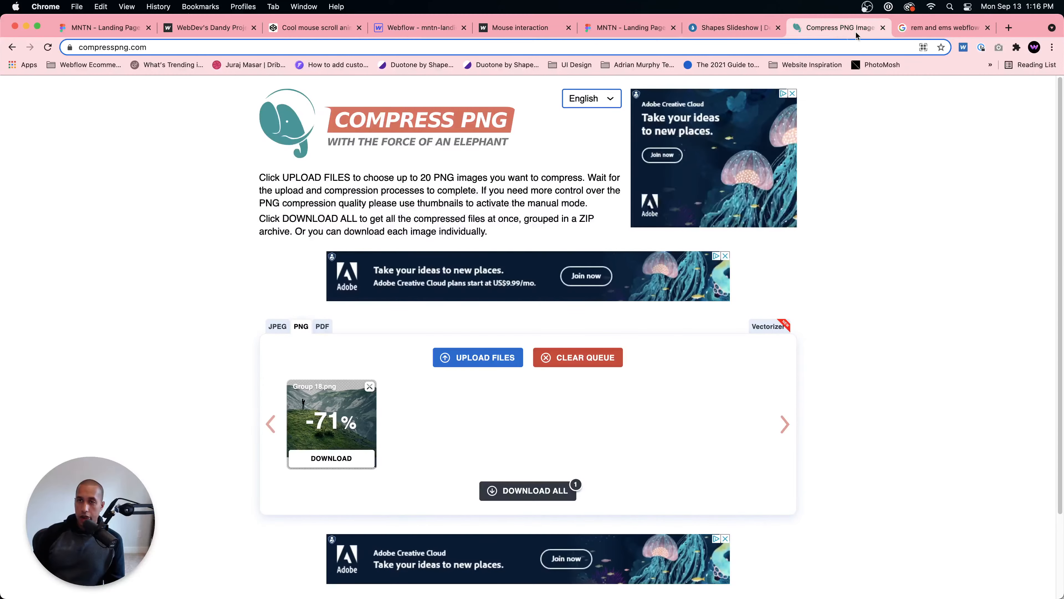
{"action": "left_click", "coordinate": [807, 47]}
{"action": "type", "text": "unsp"}
{"action": "key", "text": "Return"}
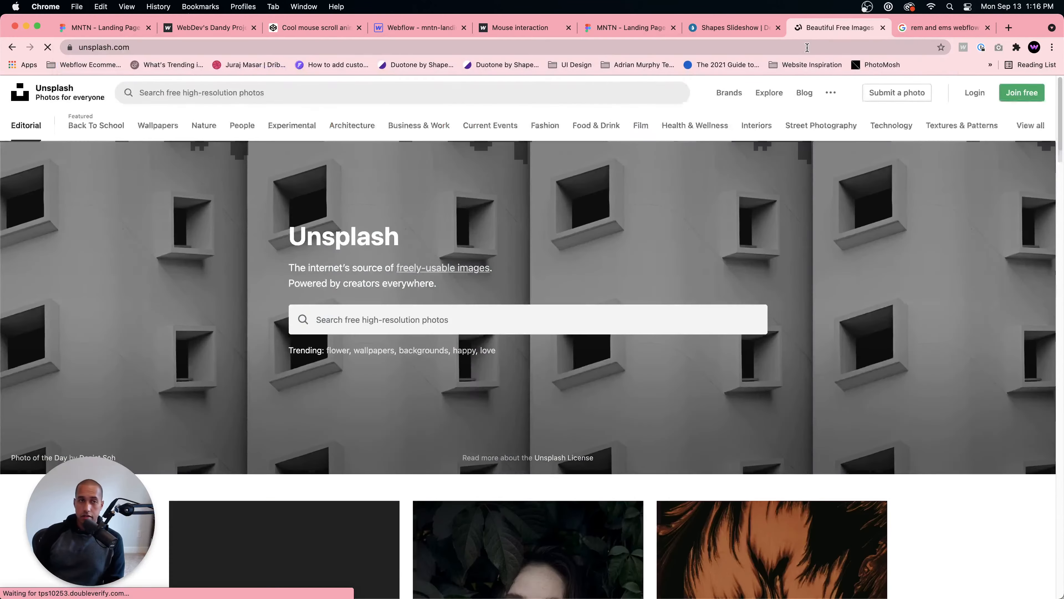
{"action": "left_click", "coordinate": [546, 88]}
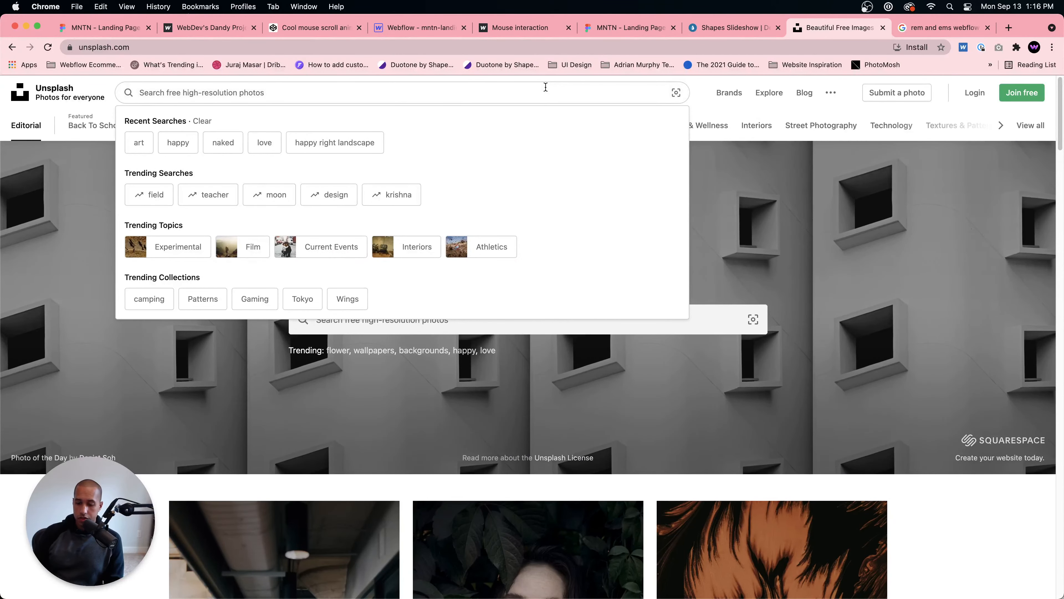
{"action": "type", "text": "person on a mountain"}
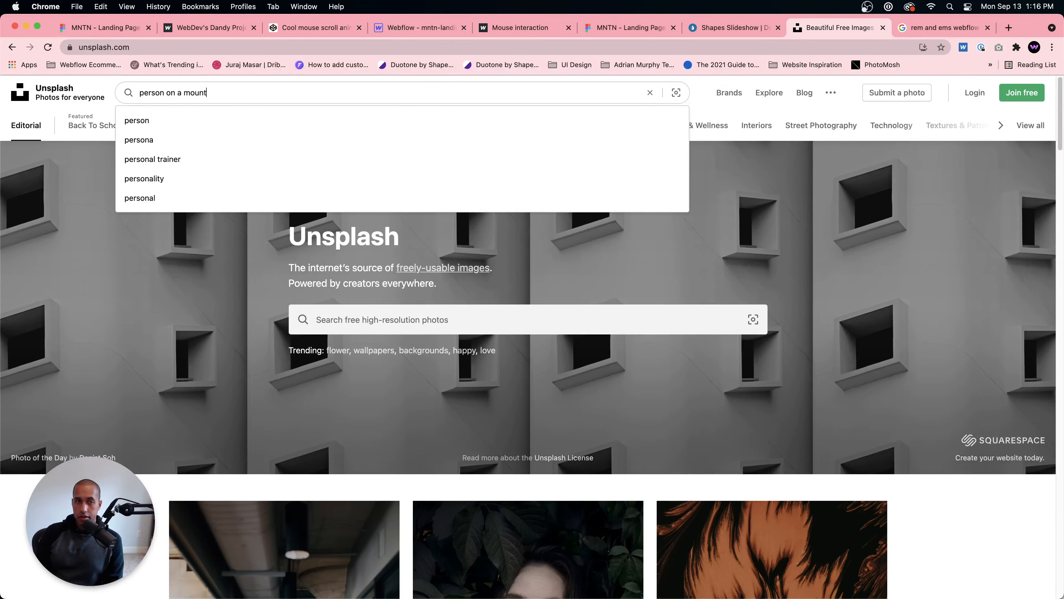
{"action": "key", "text": "Return"}
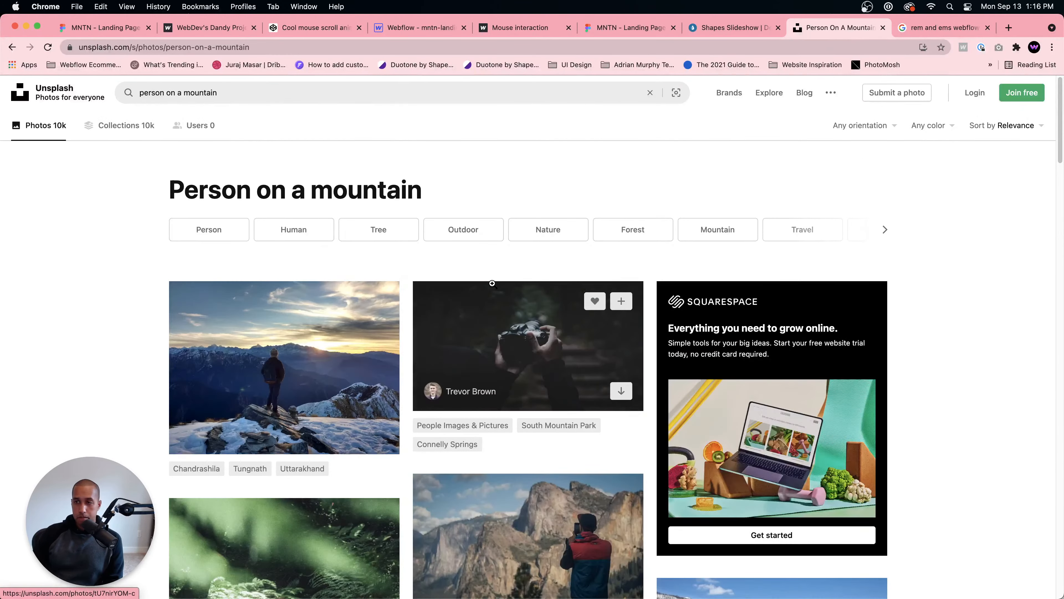
Step: Browse the Unsplash photo results for an image of a person on a mountain similar to the hero
{"action": "scroll", "coordinate": [486, 263], "scroll_direction": "down", "scroll_amount": 3}
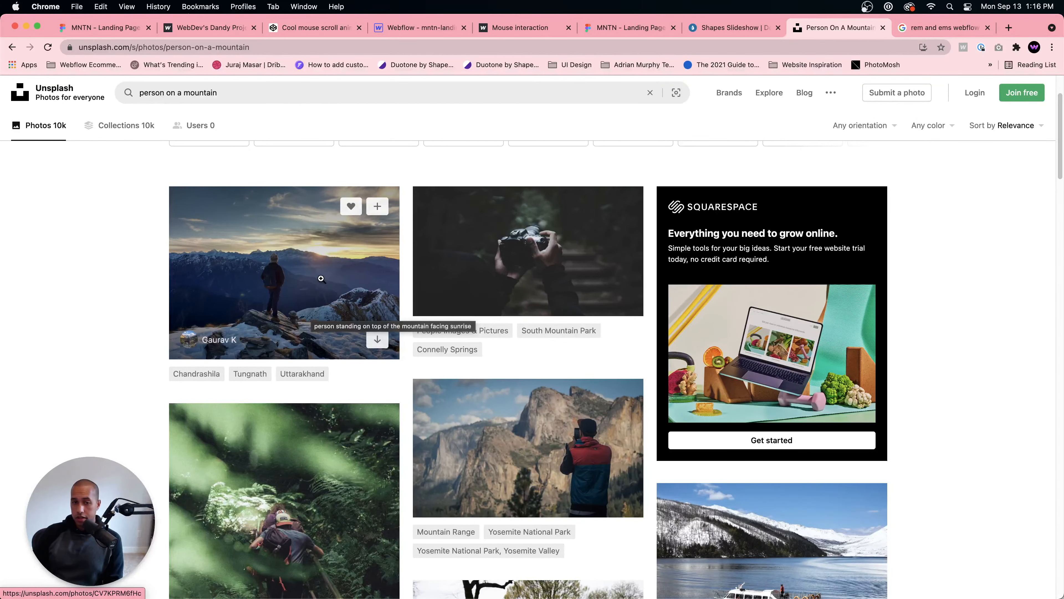
{"action": "scroll", "coordinate": [462, 349], "scroll_direction": "down", "scroll_amount": 3}
{"action": "scroll", "coordinate": [462, 348], "scroll_direction": "down", "scroll_amount": 10}
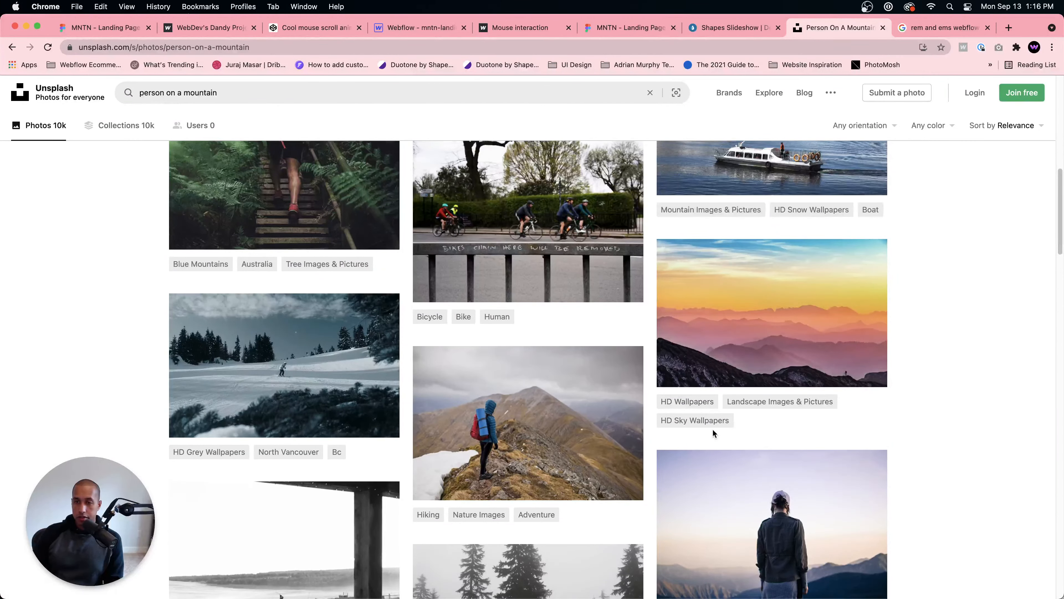
{"action": "scroll", "coordinate": [713, 421], "scroll_direction": "down", "scroll_amount": 15}
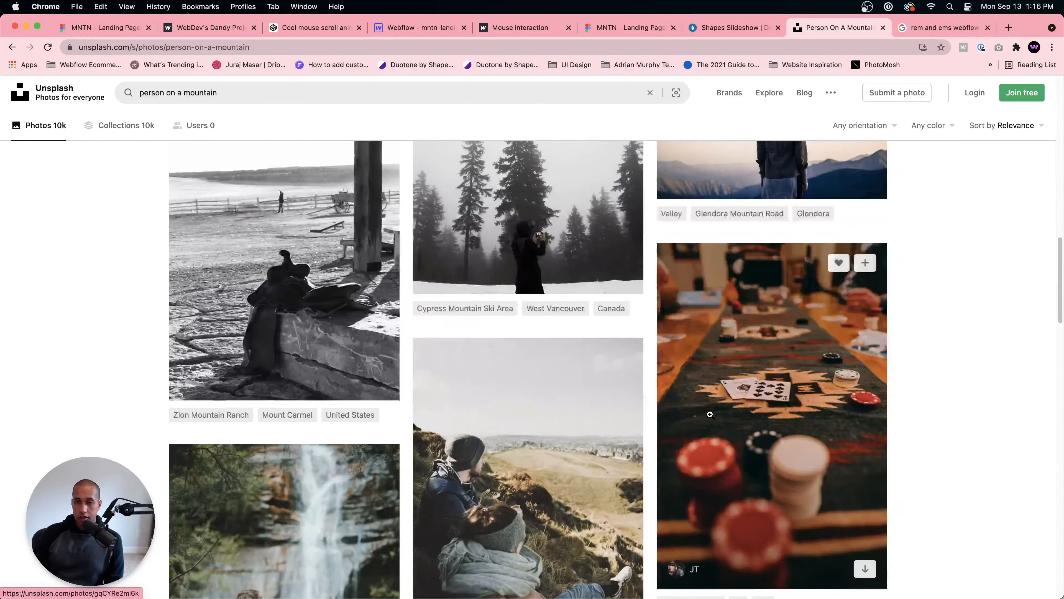
{"action": "scroll", "coordinate": [710, 414], "scroll_direction": "down", "scroll_amount": 5}
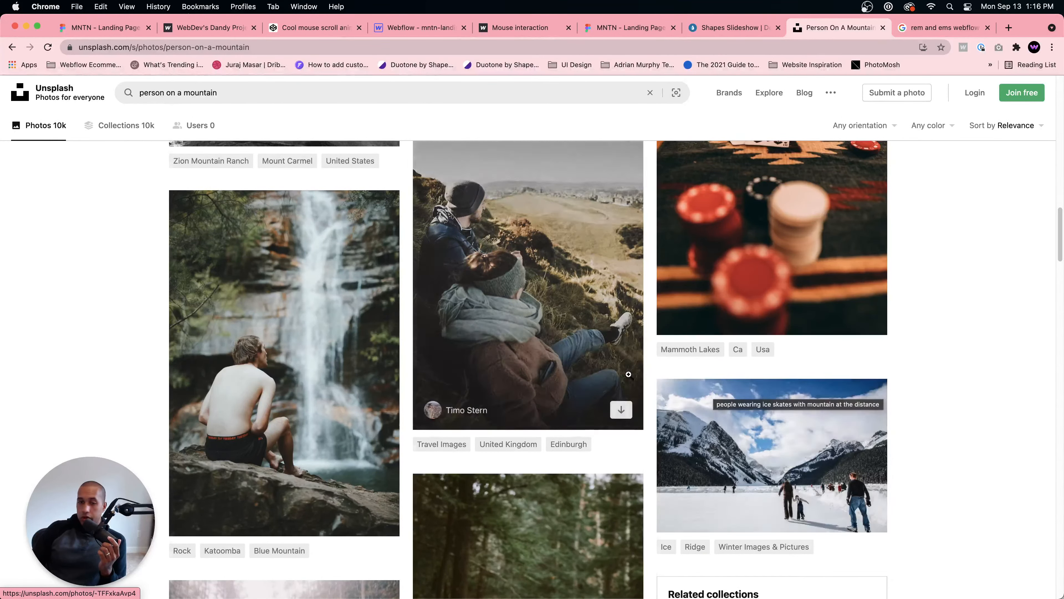
{"action": "scroll", "coordinate": [606, 376], "scroll_direction": "down", "scroll_amount": 5}
{"action": "scroll", "coordinate": [607, 376], "scroll_direction": "down", "scroll_amount": 15}
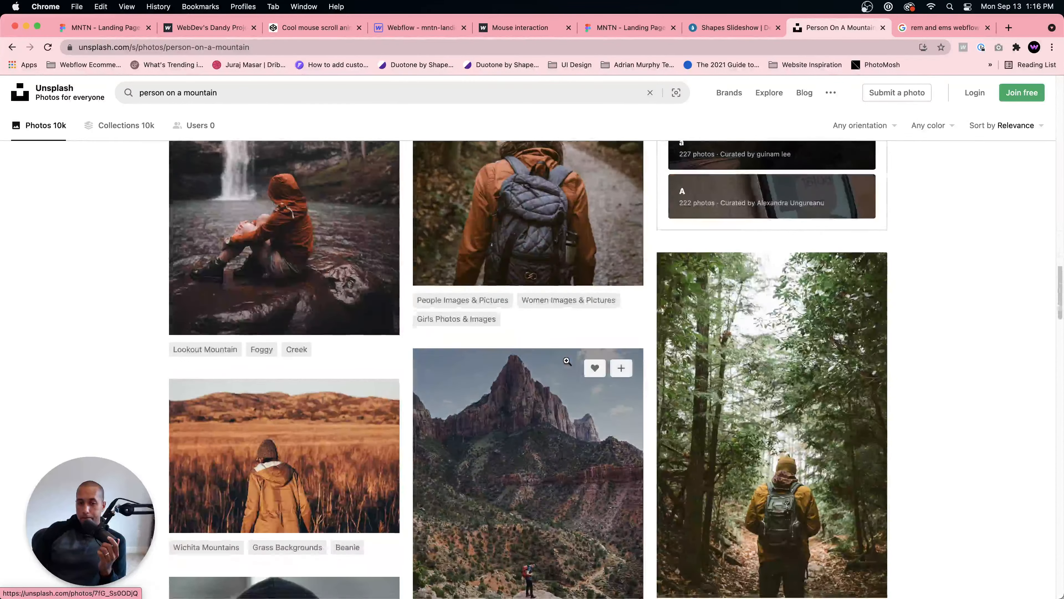
{"action": "scroll", "coordinate": [567, 360], "scroll_direction": "down", "scroll_amount": 10}
{"action": "scroll", "coordinate": [567, 360], "scroll_direction": "up", "scroll_amount": 5}
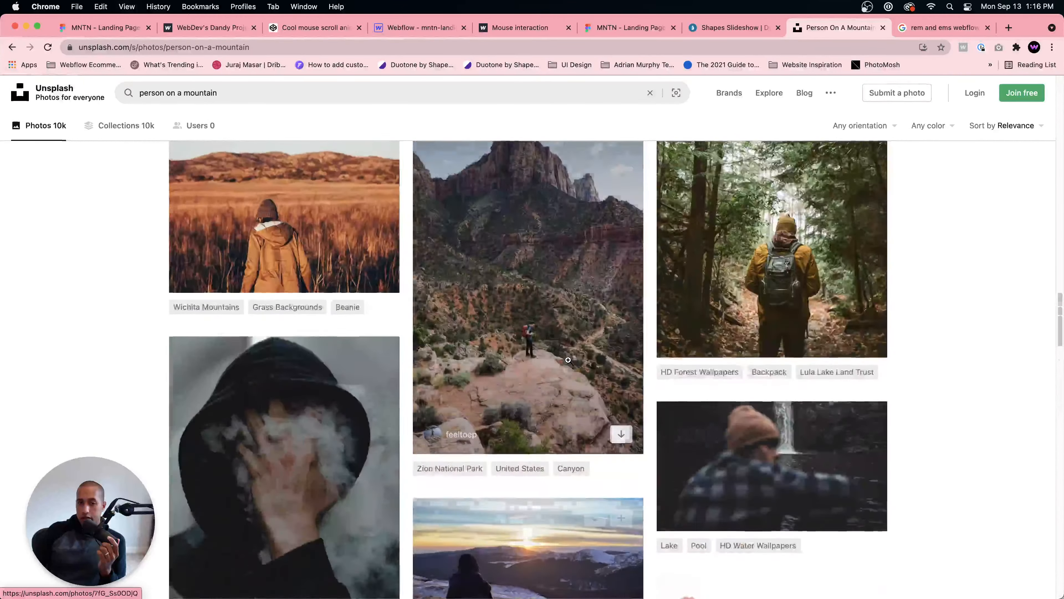
{"action": "scroll", "coordinate": [568, 361], "scroll_direction": "down", "scroll_amount": 10}
{"action": "scroll", "coordinate": [573, 352], "scroll_direction": "down", "scroll_amount": 3}
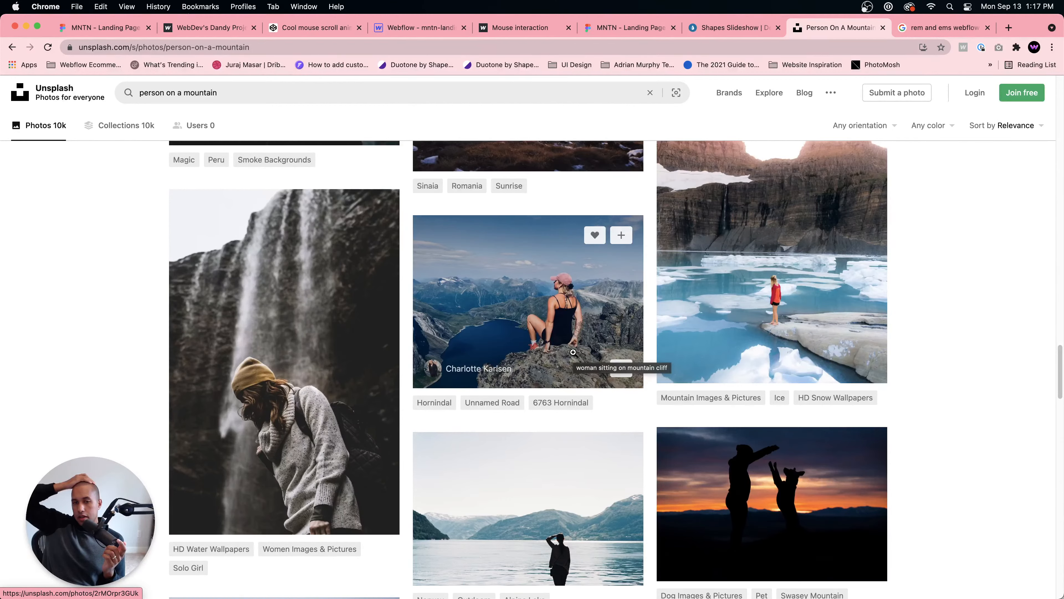
{"action": "scroll", "coordinate": [628, 335], "scroll_direction": "down", "scroll_amount": 8}
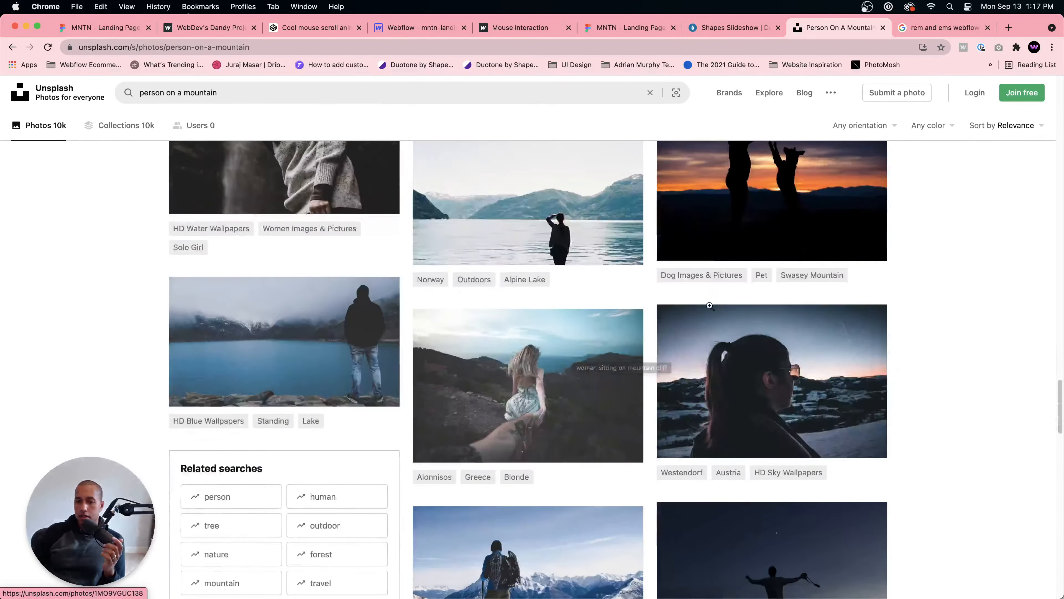
{"action": "scroll", "coordinate": [653, 310], "scroll_direction": "down", "scroll_amount": 20}
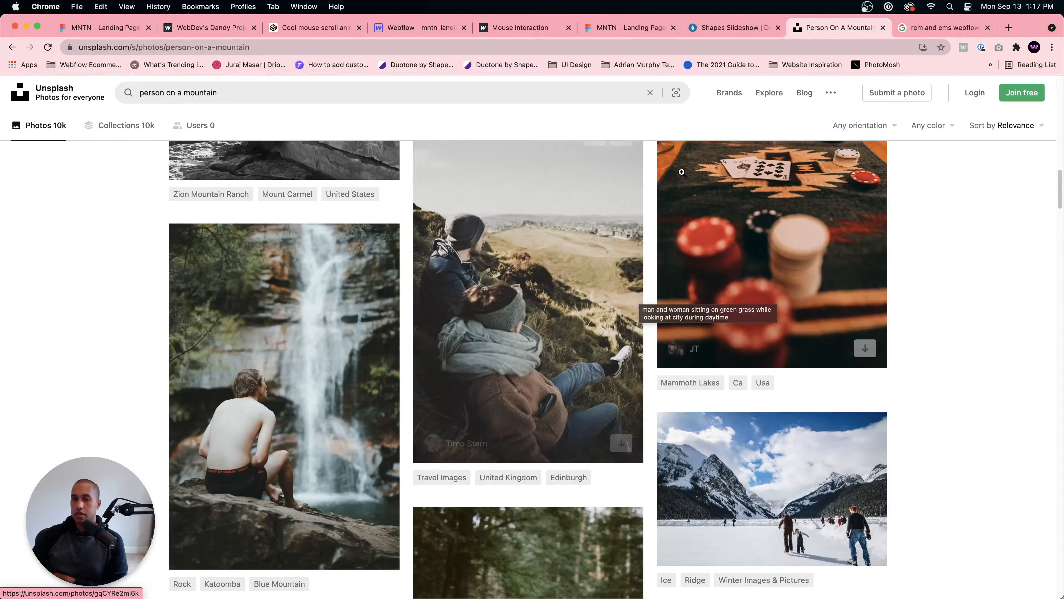
Step: Switch to Safari and review the MNTN - Landing Page entry in the free Figma templates list
{"action": "left_click", "coordinate": [391, 573]}
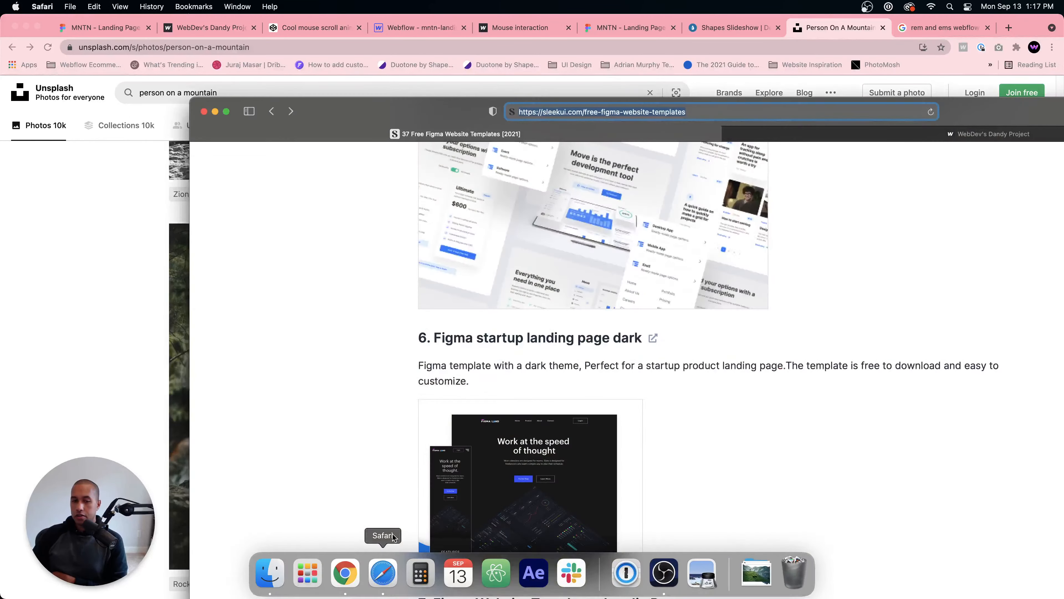
{"action": "left_click_drag", "start_coordinate": [450, 120], "coordinate": [278, 38]}
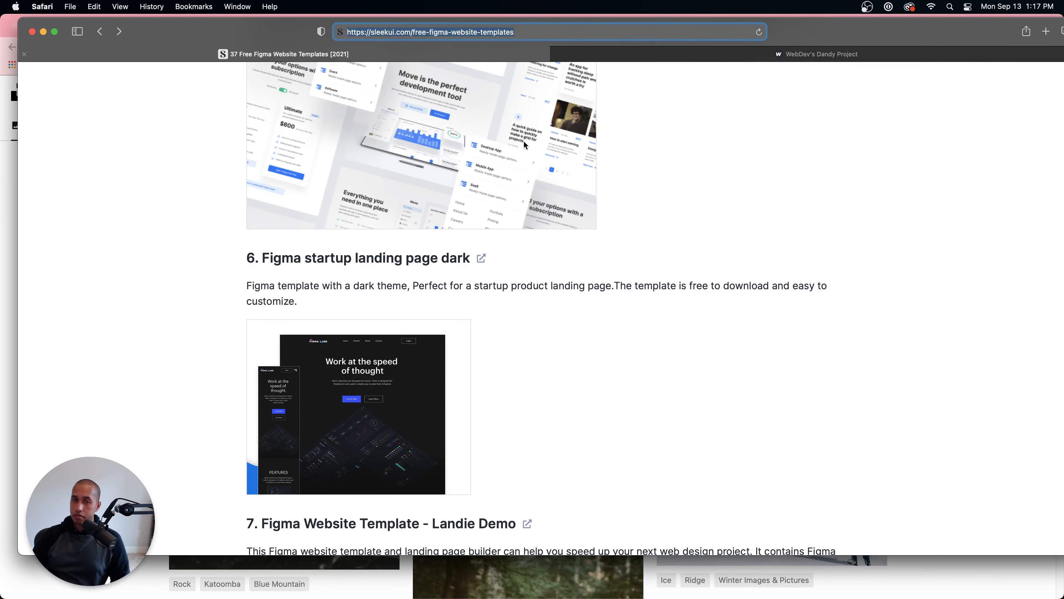
{"action": "scroll", "coordinate": [545, 203], "scroll_direction": "up", "scroll_amount": 15}
{"action": "scroll", "coordinate": [544, 203], "scroll_direction": "up", "scroll_amount": 9}
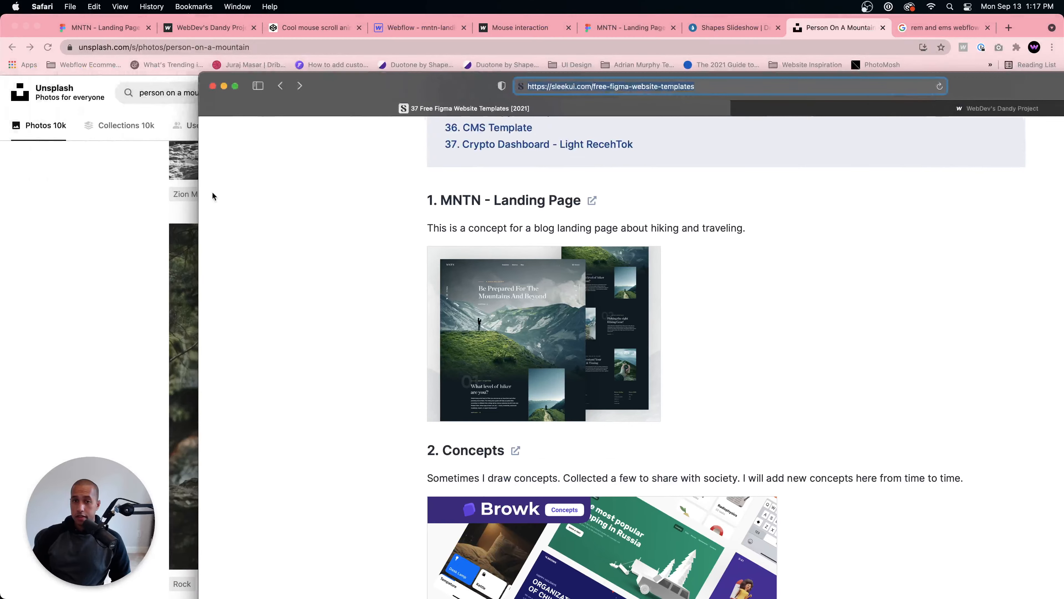
Step: Revisit the first Unsplash mountain photos in Chrome, then return to the Webflow preview of the Home page
{"action": "left_click", "coordinate": [60, 337]}
{"action": "scroll", "coordinate": [314, 302], "scroll_direction": "up", "scroll_amount": 5}
{"action": "scroll", "coordinate": [314, 302], "scroll_direction": "up", "scroll_amount": 10}
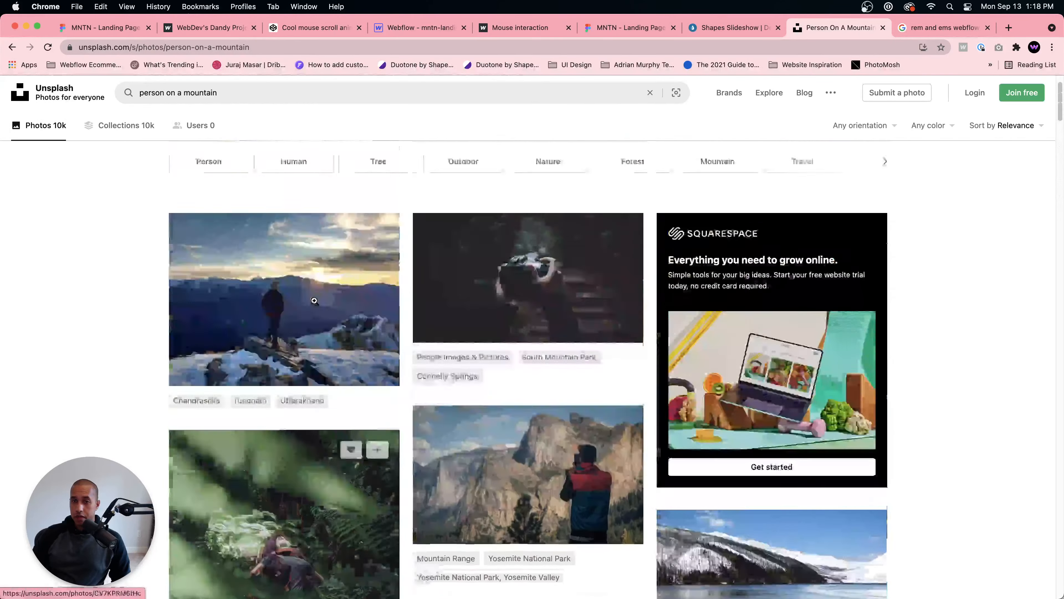
{"action": "left_click", "coordinate": [405, 29]}
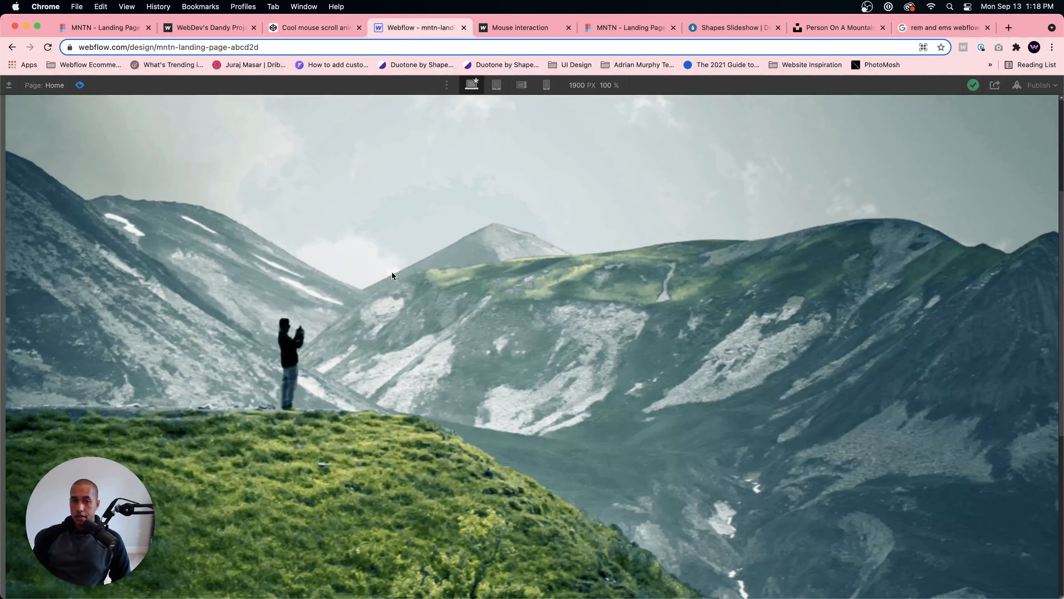